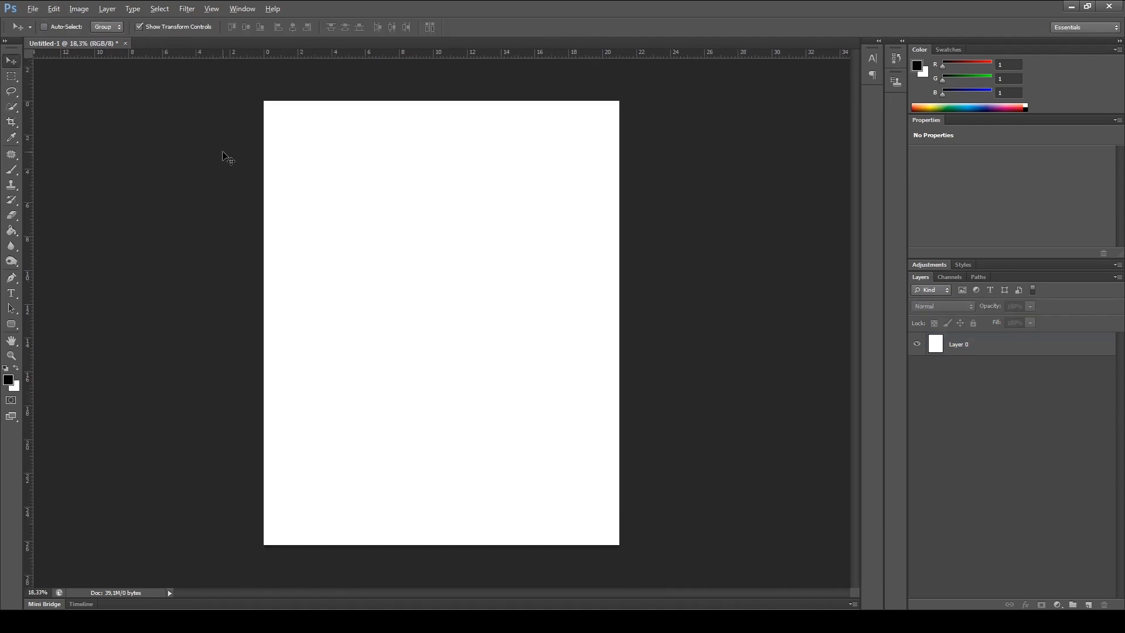
# Step: Open the image woman-standing-on-seashore-884169.jpg through Camera Raw with its default settings
pyautogui.click(33, 9)
pyautogui.click(40, 33)
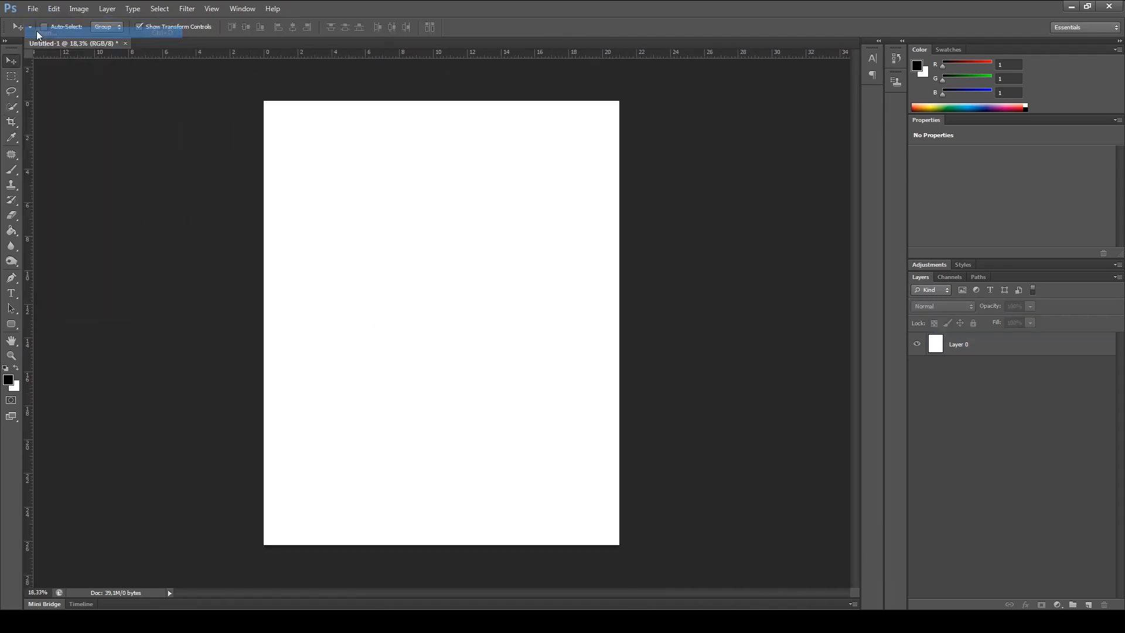
pyautogui.doubleClick(410, 82)
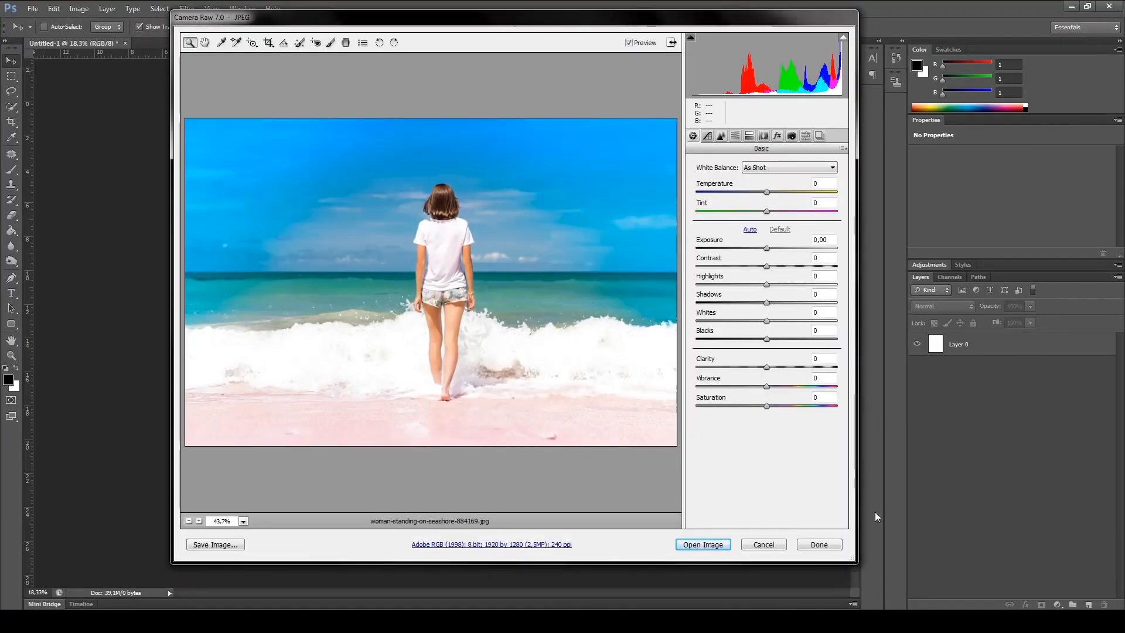
pyautogui.click(717, 543)
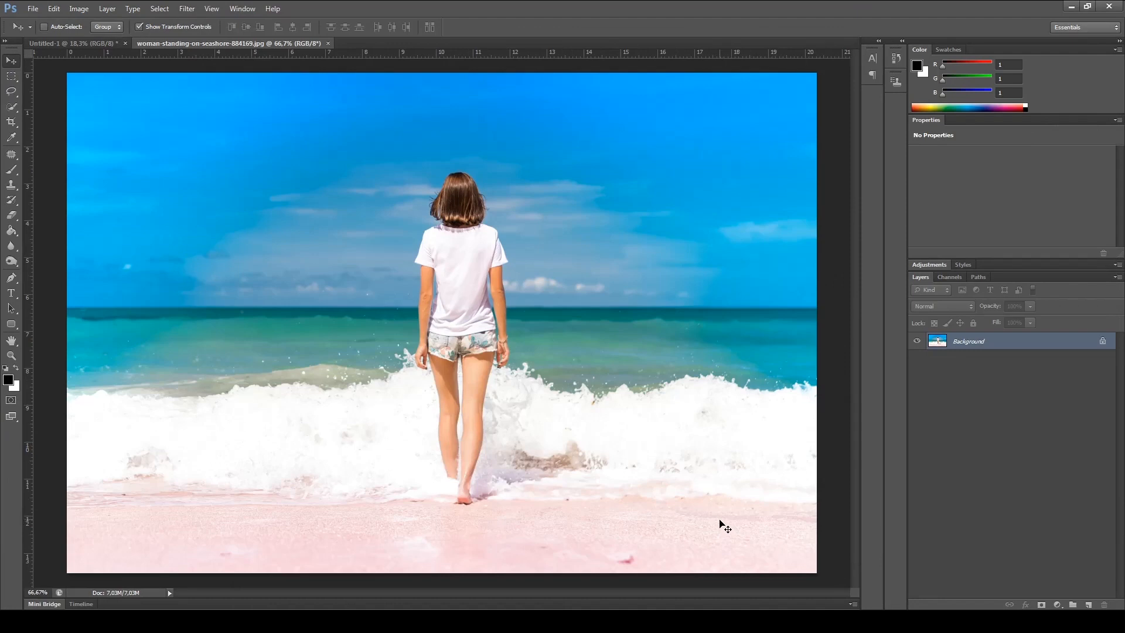
pyautogui.scroll(1, 554, 428)
pyautogui.scroll(-1, 553, 428)
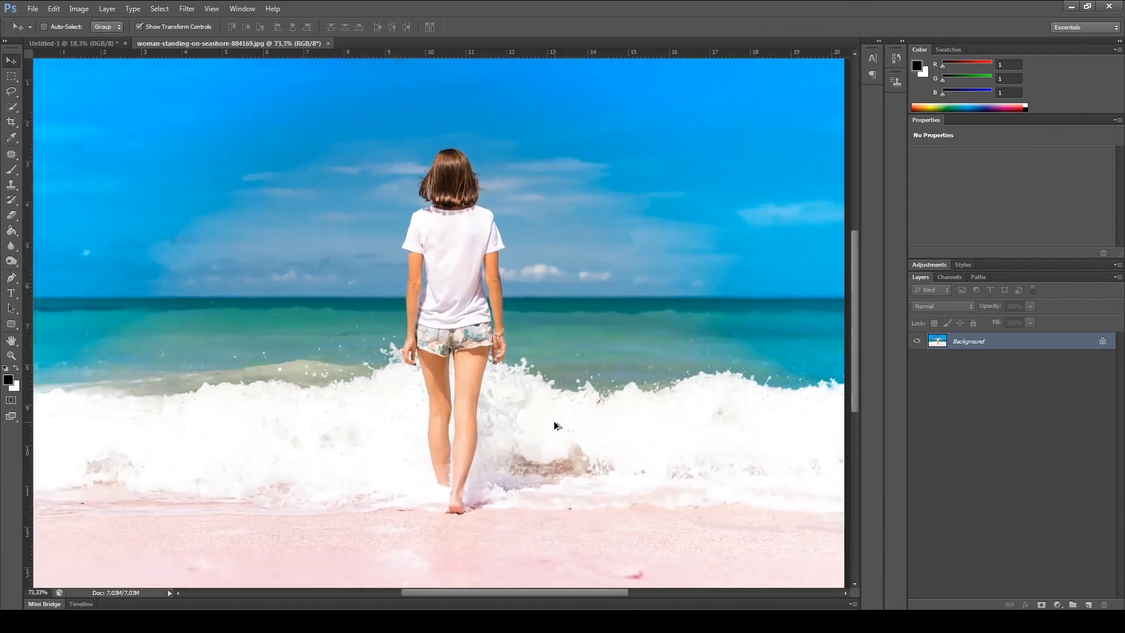
pyautogui.scroll(1, 560, 431)
pyautogui.scroll(-2, 560, 430)
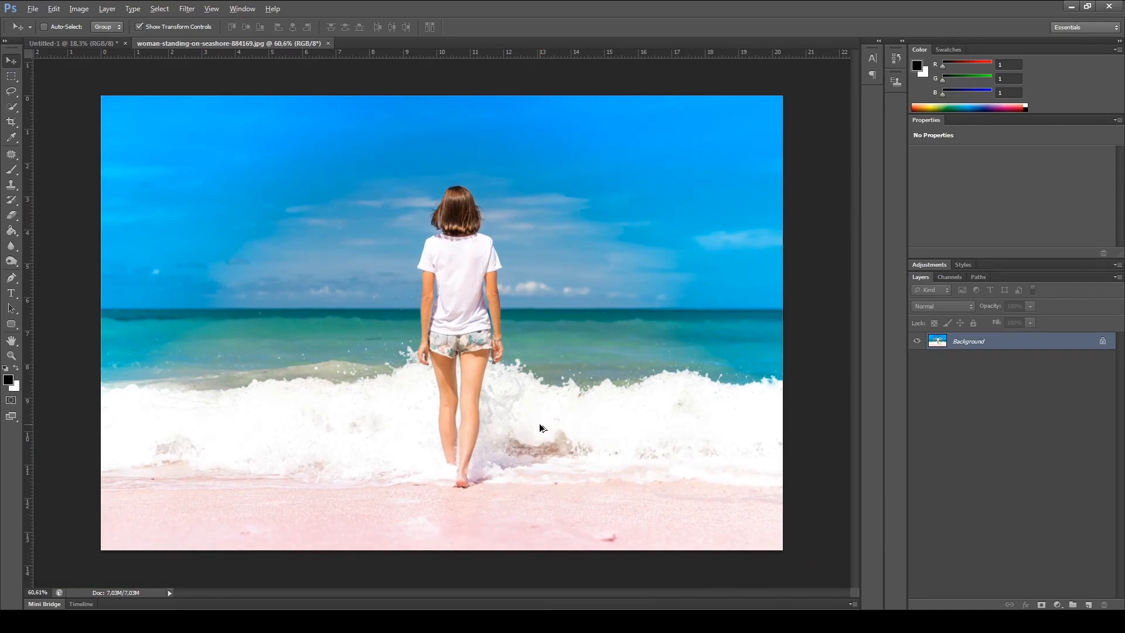
pyautogui.press('alt')
pyautogui.scroll(1, 69, 428)
pyautogui.scroll(2, 422, 469)
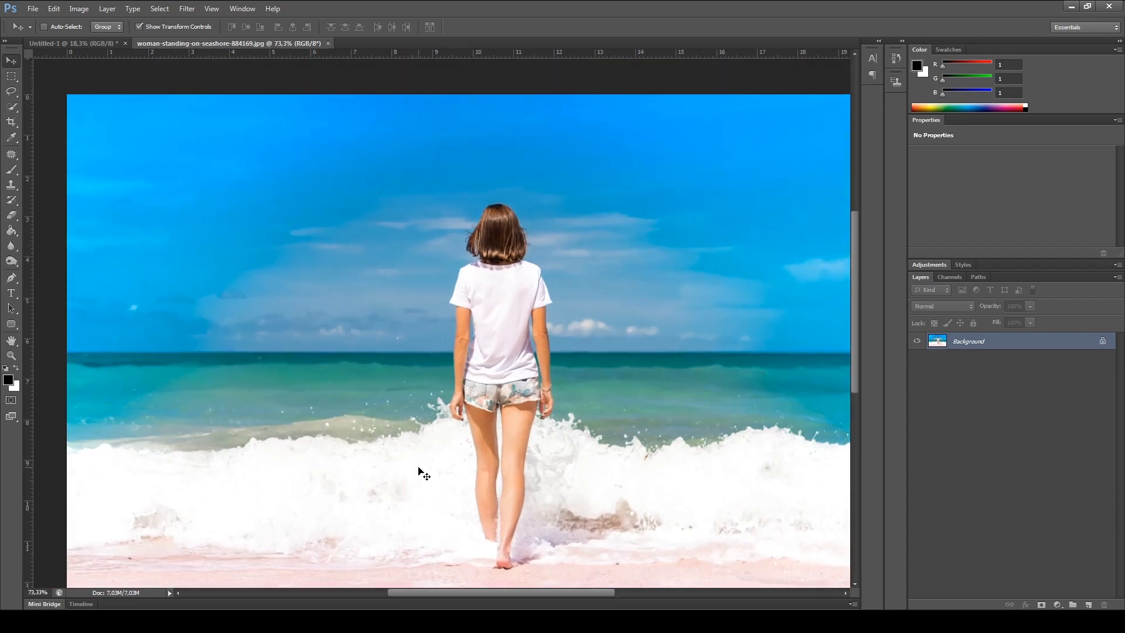
pyautogui.scroll(-2, 225, 468)
# Step: Start a Pen tool path at the woman's left ankle and trace the leg's outer edge up to the shorts
pyautogui.press('p')
pyautogui.scroll(3, 461, 427)
pyautogui.scroll(2, 402, 432)
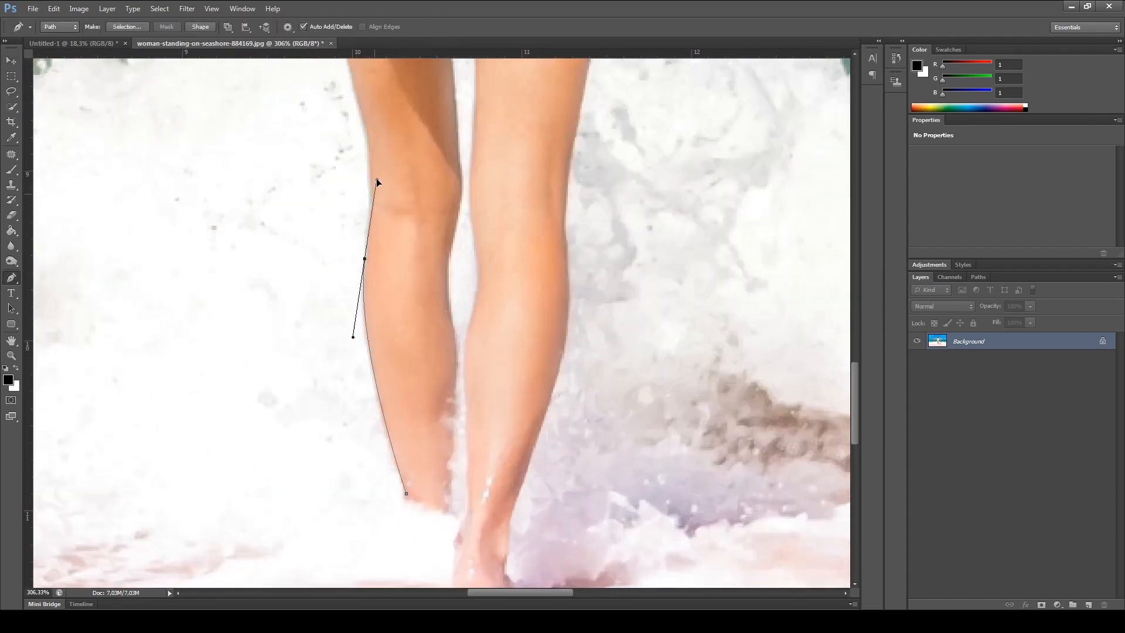
pyautogui.scroll(5, 375, 264)
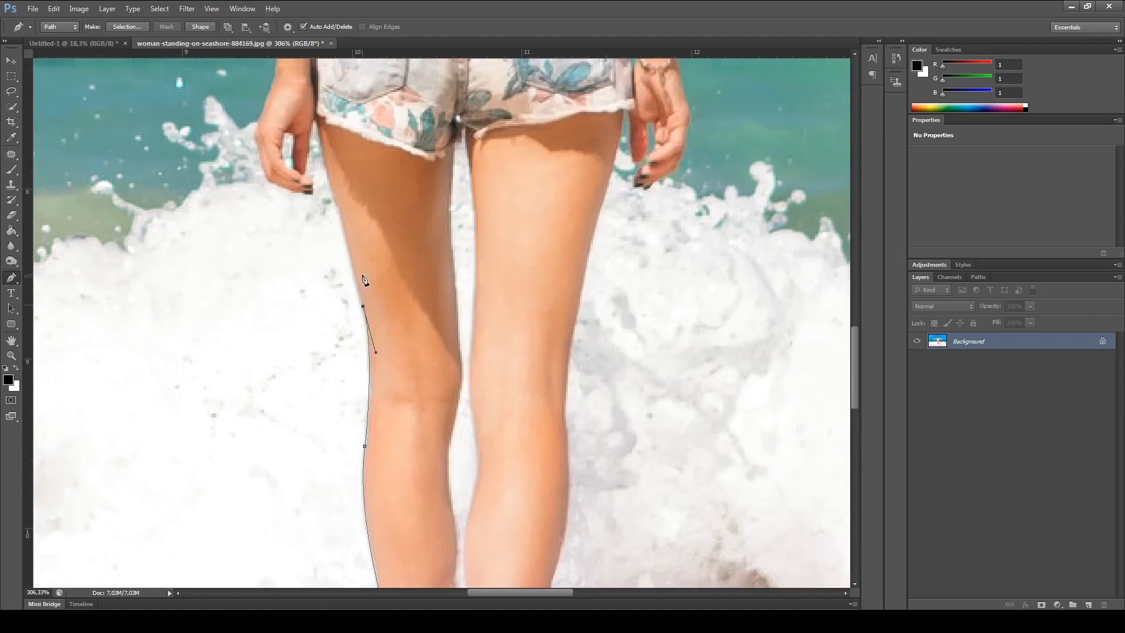
pyautogui.click(318, 199)
# Step: Continue the path around the fingertips and the outer edge of the woman's left hand
pyautogui.scroll(2, 309, 233)
pyautogui.click(316, 284)
pyautogui.moveTo(260, 270); pyautogui.dragTo(236, 250)
pyautogui.moveTo(235, 203); pyautogui.dragTo(236, 214)
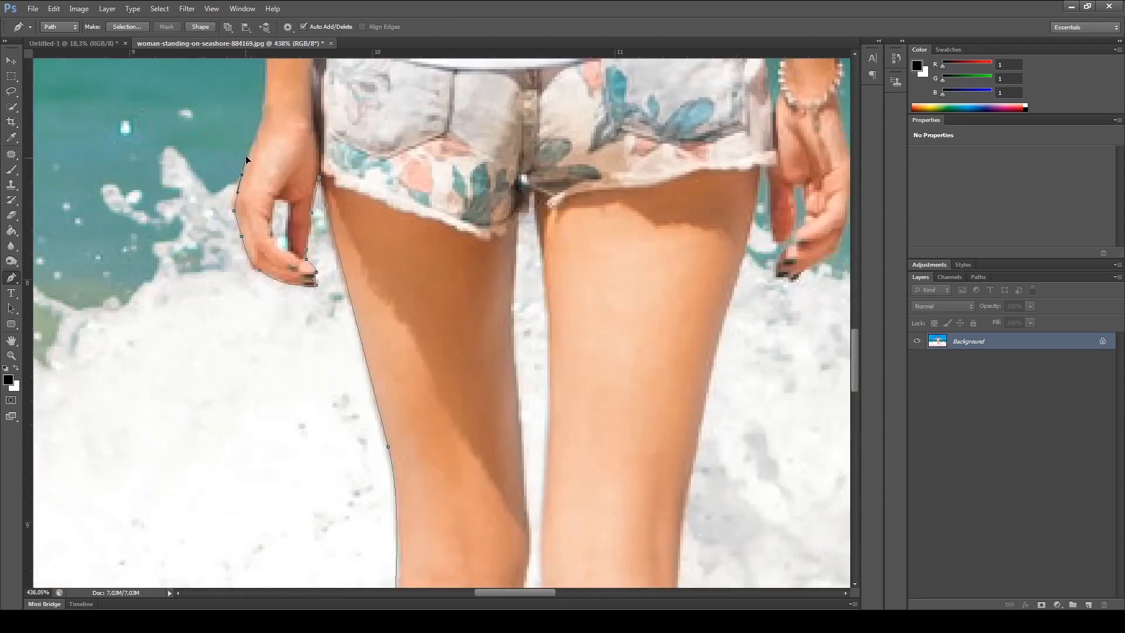
pyautogui.moveTo(246, 158); pyautogui.dragTo(250, 147)
# Step: Trace the path along the outer edge of the left arm from the wrist up to the T-shirt sleeve
pyautogui.moveTo(327, 142); pyautogui.dragTo(349, 286)
pyautogui.moveTo(290, 186); pyautogui.dragTo(293, 95)
pyautogui.moveTo(407, 258); pyautogui.dragTo(454, 555)
pyautogui.click(336, 236)
pyautogui.keyDown('alt'); pyautogui.click(337, 236); pyautogui.keyUp('alt')
pyautogui.moveTo(336, 236); pyautogui.dragTo(335, 459)
pyautogui.moveTo(340, 313); pyautogui.dragTo(350, 253)
pyautogui.keyDown('alt'); pyautogui.click(340, 312); pyautogui.keyUp('alt')
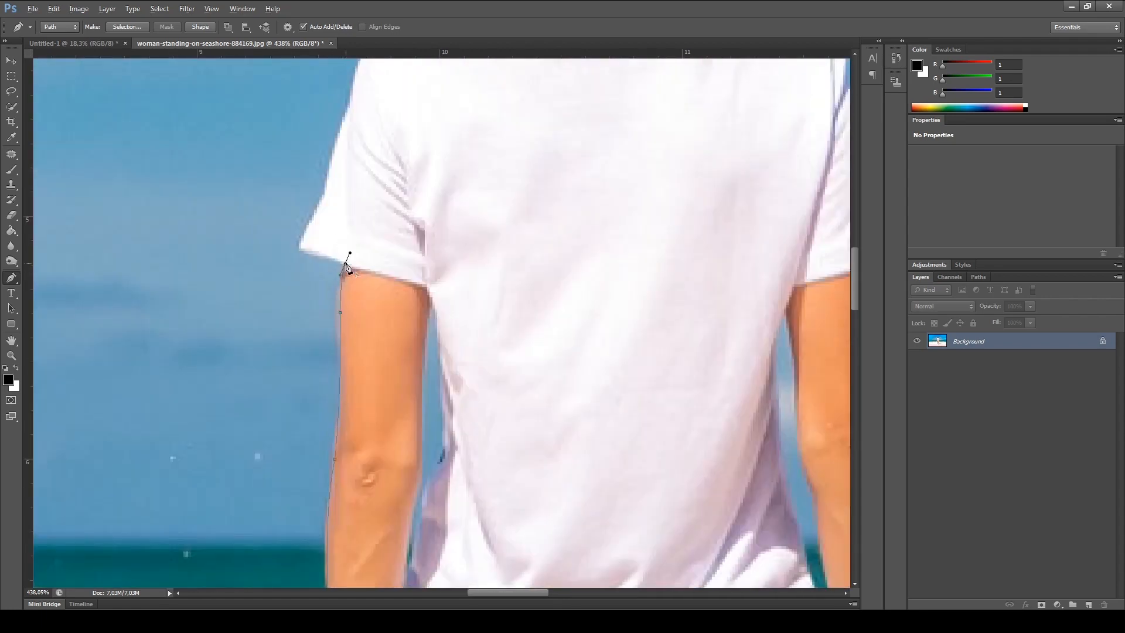
# Step: Continue the path around the left sleeve and over the left shoulder to the T-shirt's collar
pyautogui.click(299, 248)
pyautogui.click(322, 197)
pyautogui.moveTo(323, 197); pyautogui.dragTo(314, 355)
pyautogui.moveTo(340, 271); pyautogui.dragTo(350, 255)
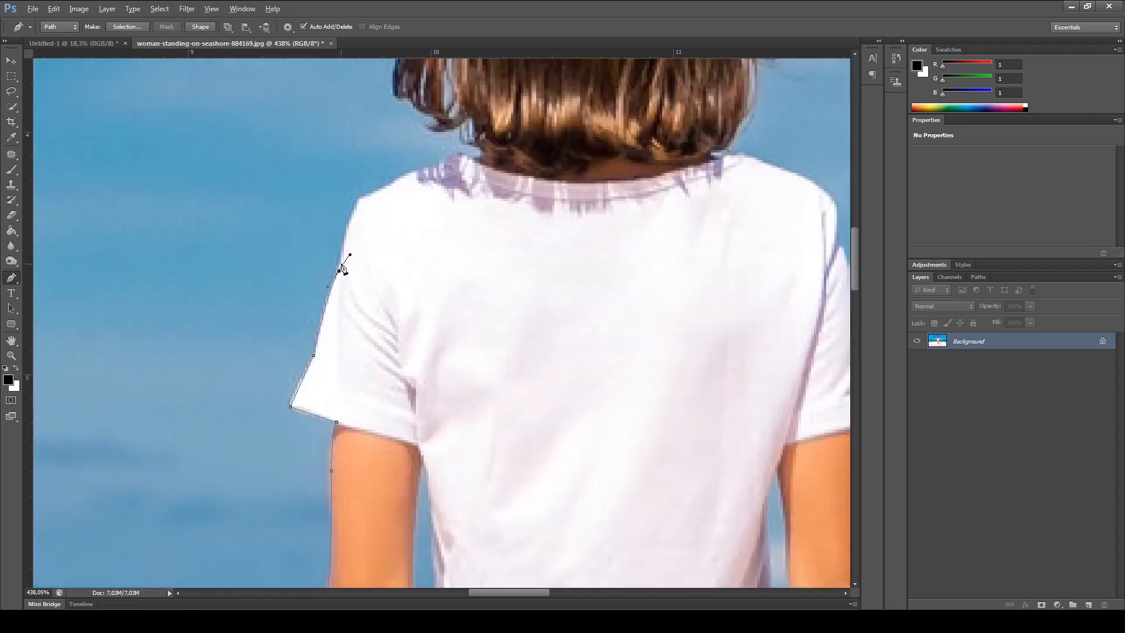
pyautogui.moveTo(378, 189); pyautogui.dragTo(388, 183)
pyautogui.keyDown('alt'); pyautogui.click(370, 193); pyautogui.keyUp('alt')
pyautogui.click(408, 172)
pyautogui.click(451, 155)
# Step: Trace the path loosely up the left side of the hair, enclosing the stray strands
pyautogui.scroll(-3, 463, 157)
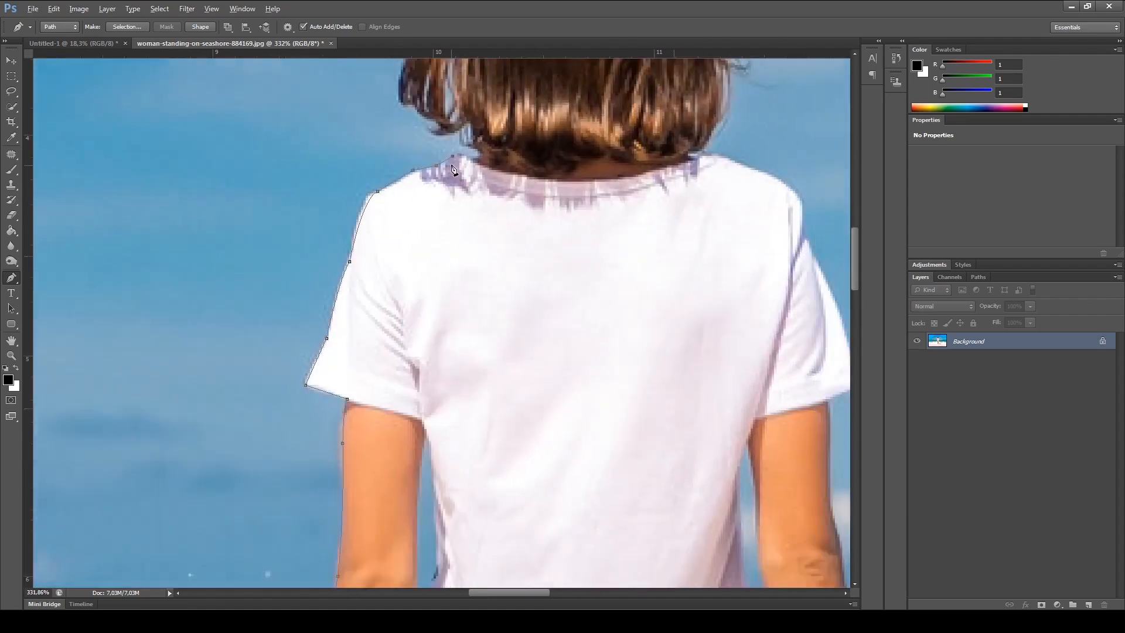
pyautogui.scroll(2, 525, 193)
pyautogui.scroll(3, 569, 281)
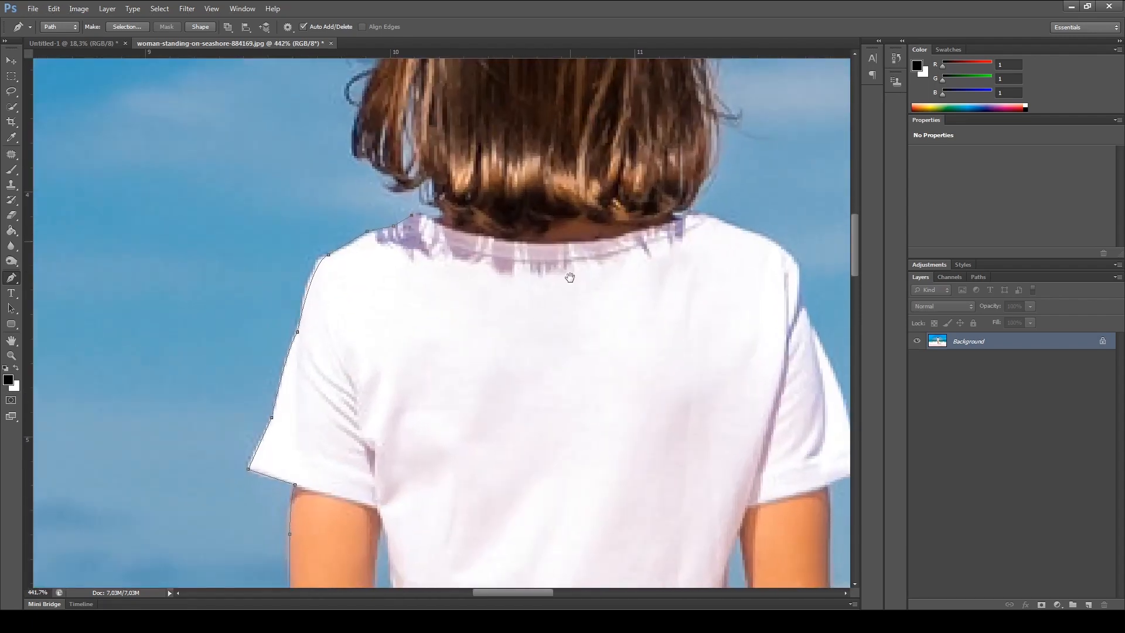
pyautogui.scroll(4, 439, 316)
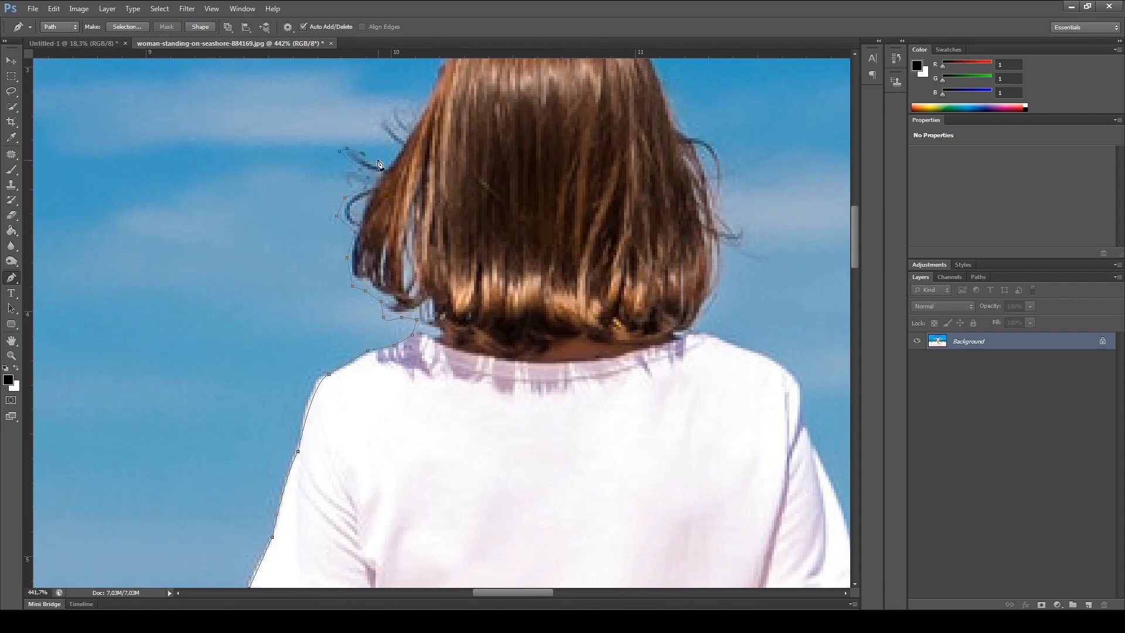
pyautogui.scroll(1, 377, 125)
pyautogui.click(388, 147)
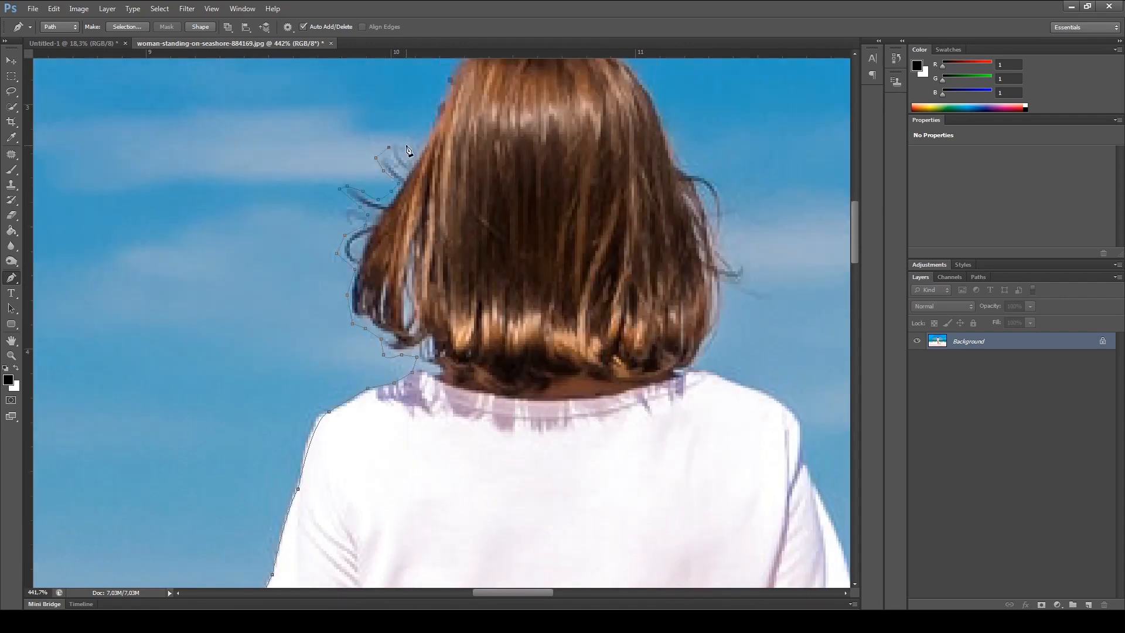
# Step: Continue the path over the top of the head and down the right side of the hair to the collar
pyautogui.scroll(2, 443, 97)
pyautogui.click(453, 128)
pyautogui.click(481, 94)
pyautogui.click(527, 81)
pyautogui.click(743, 343)
pyautogui.click(725, 389)
pyautogui.click(715, 438)
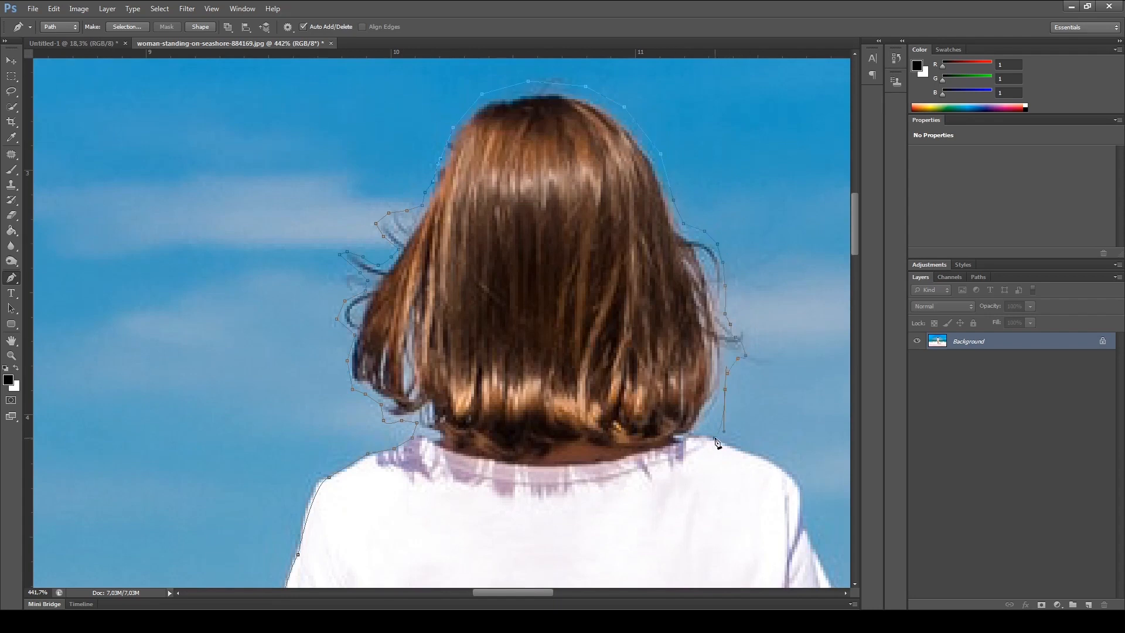
# Step: Trace the path over the right shoulder and around the right T-shirt sleeve to the upper arm
pyautogui.scroll(2, 715, 439)
pyautogui.moveTo(670, 341); pyautogui.dragTo(682, 382)
pyautogui.click(698, 440)
pyautogui.moveTo(698, 440); pyautogui.dragTo(666, 293)
pyautogui.moveTo(700, 396); pyautogui.dragTo(707, 420)
pyautogui.click(722, 430)
pyautogui.scroll(-1, 713, 414)
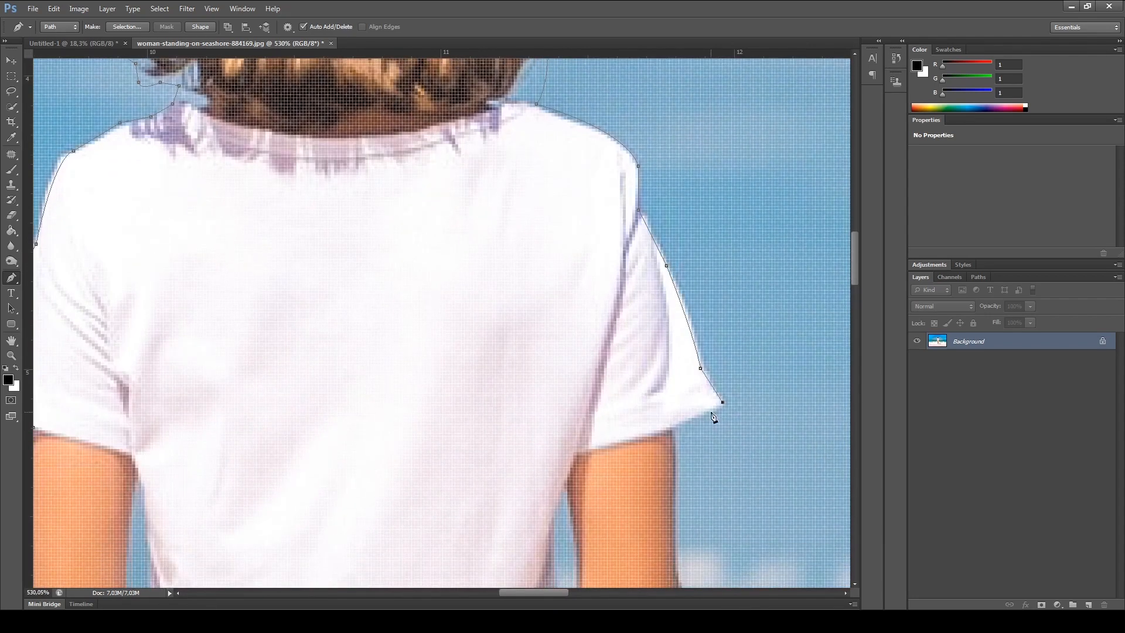
pyautogui.click(670, 409)
# Step: Continue the path down the outer edge of the right arm to the wrist bracelet
pyautogui.scroll(-4, 673, 409)
pyautogui.scroll(-4, 673, 409)
pyautogui.click(631, 348)
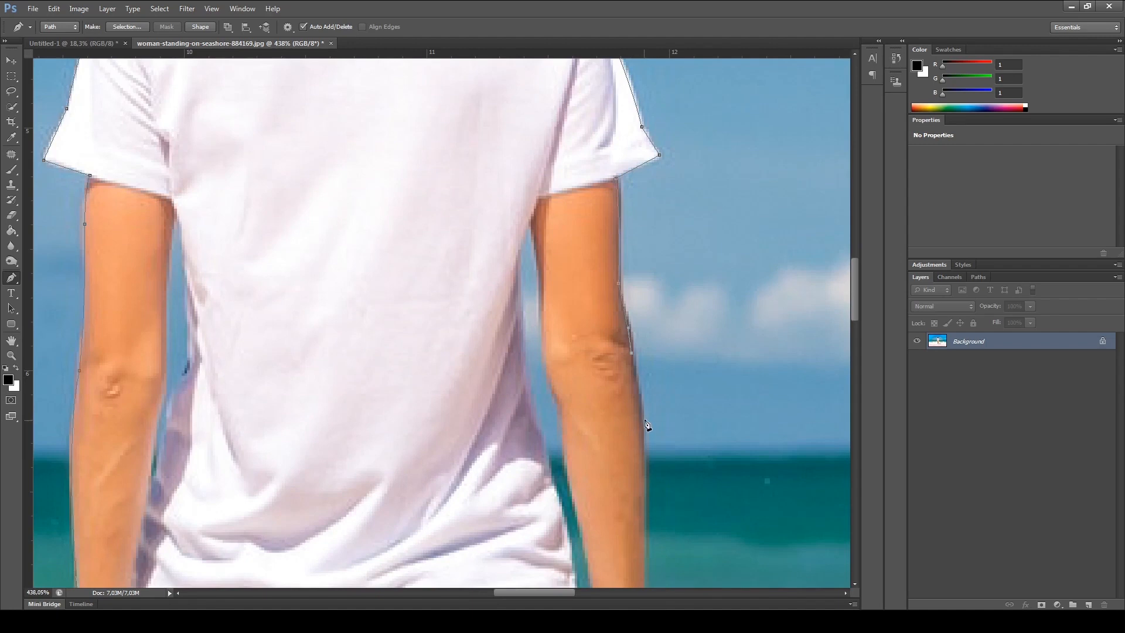
pyautogui.click(642, 424)
pyautogui.scroll(-2, 644, 428)
pyautogui.click(643, 457)
pyautogui.scroll(-2, 643, 460)
pyautogui.click(644, 473)
pyautogui.scroll(-3, 644, 472)
pyautogui.click(644, 435)
pyautogui.click(646, 466)
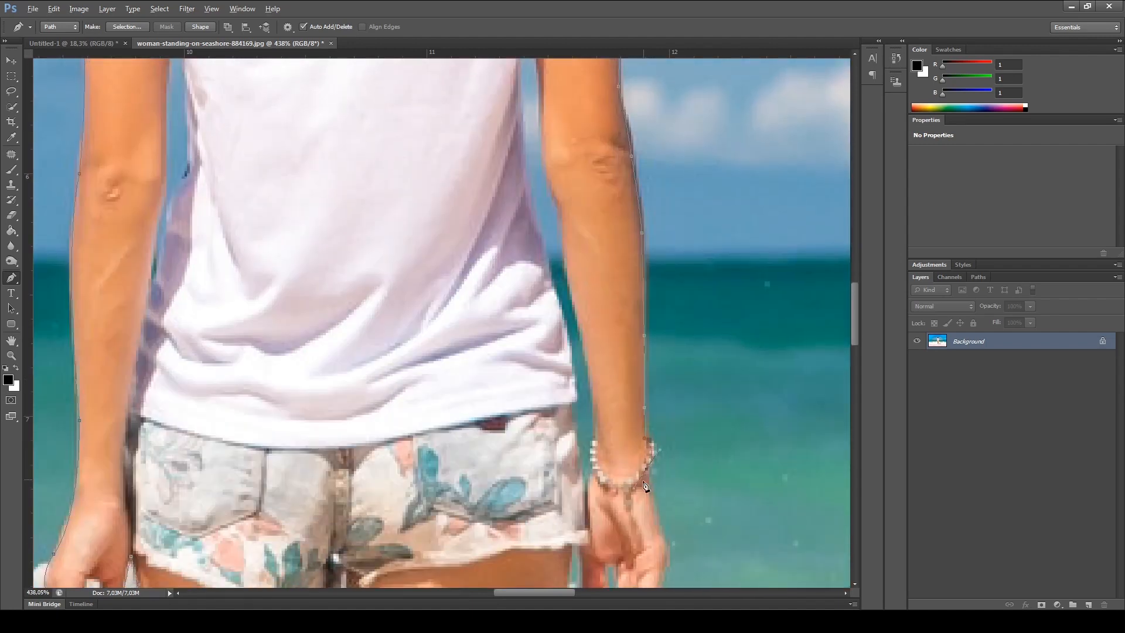
# Step: Trace the path around the right hand, including the fingertips and the gap between the fingers
pyautogui.scroll(-3, 647, 467)
pyautogui.click(655, 442)
pyautogui.click(664, 461)
pyautogui.scroll(-2, 660, 469)
pyautogui.click(657, 475)
pyautogui.click(638, 508)
pyautogui.click(604, 536)
pyautogui.click(592, 531)
pyautogui.click(587, 516)
pyautogui.click(608, 501)
pyautogui.click(616, 481)
pyautogui.click(618, 459)
pyautogui.click(610, 442)
pyautogui.click(605, 475)
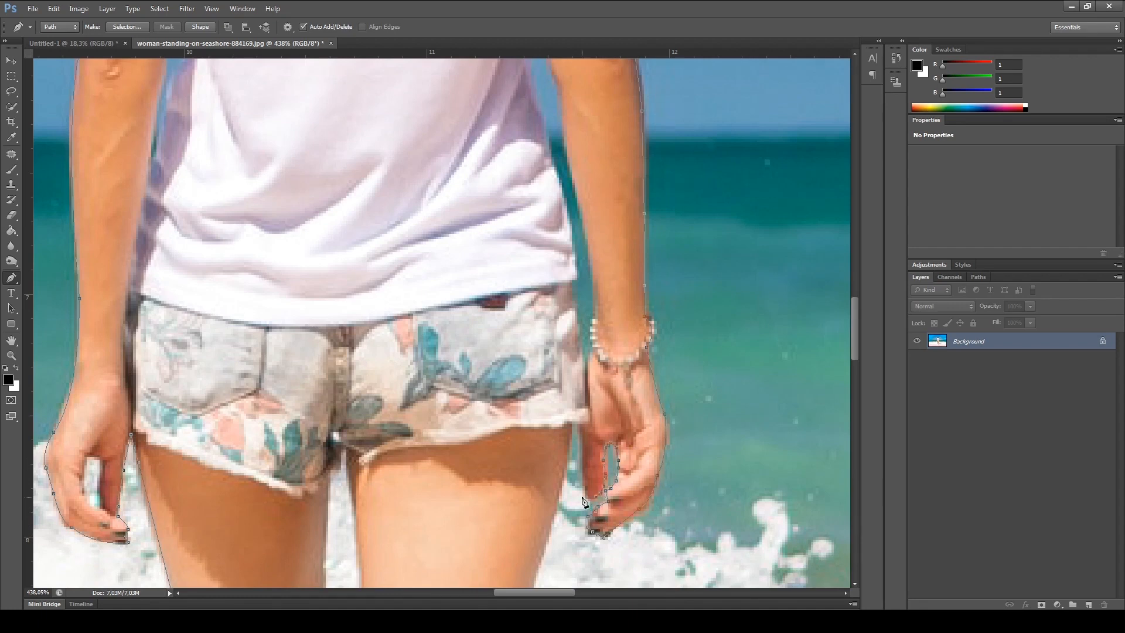
# Step: Bring the path back to the shorts' hem and trace it down the outer edge of the right thigh
pyautogui.click(580, 427)
pyautogui.scroll(-4, 562, 457)
pyautogui.click(544, 460)
pyautogui.scroll(-7, 529, 508)
pyautogui.moveTo(525, 398); pyautogui.dragTo(522, 417)
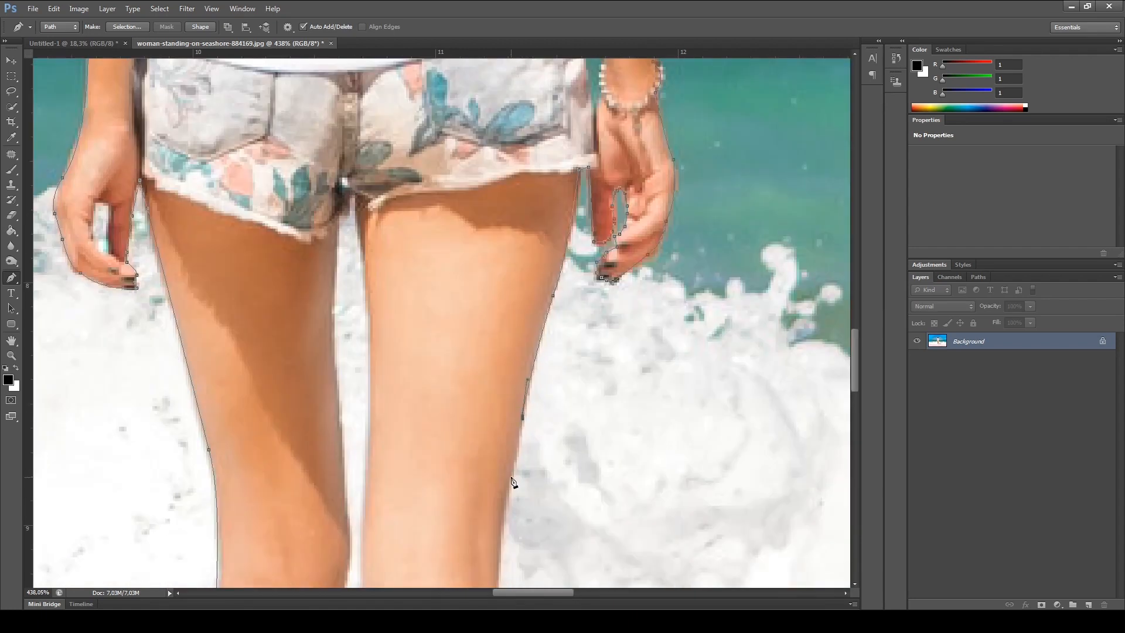
pyautogui.click(511, 478)
# Step: Continue the path along the outer edge of the right knee and calf towards the ankle
pyautogui.scroll(-3, 511, 478)
pyautogui.moveTo(497, 486); pyautogui.dragTo(497, 516)
pyautogui.scroll(-3, 497, 490)
pyautogui.click(499, 505)
pyautogui.scroll(-3, 498, 516)
pyautogui.scroll(-6, 490, 498)
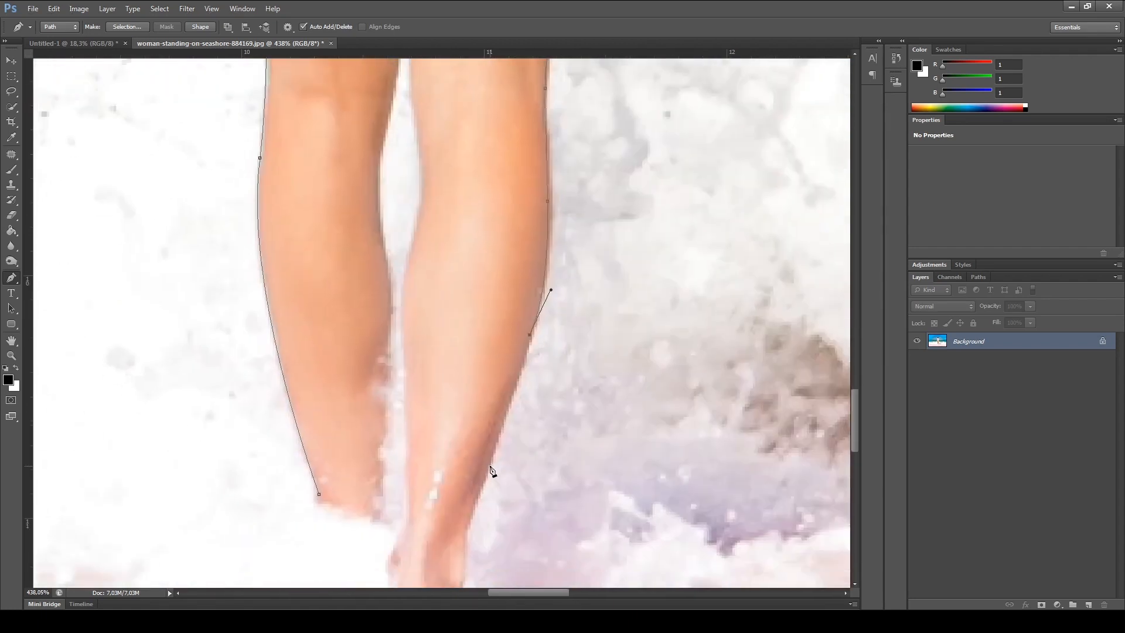
pyautogui.click(491, 463)
# Step: Trace the path around the right ankle, heel and foot where it meets the sand
pyautogui.scroll(-3, 489, 466)
pyautogui.moveTo(465, 458); pyautogui.dragTo(466, 480)
pyautogui.click(465, 479)
pyautogui.click(463, 489)
pyautogui.scroll(-2, 463, 492)
pyautogui.click(473, 469)
pyautogui.click(429, 510)
pyautogui.click(404, 508)
pyautogui.click(386, 456)
pyautogui.click(391, 430)
pyautogui.click(391, 412)
pyautogui.click(385, 396)
pyautogui.click(385, 392)
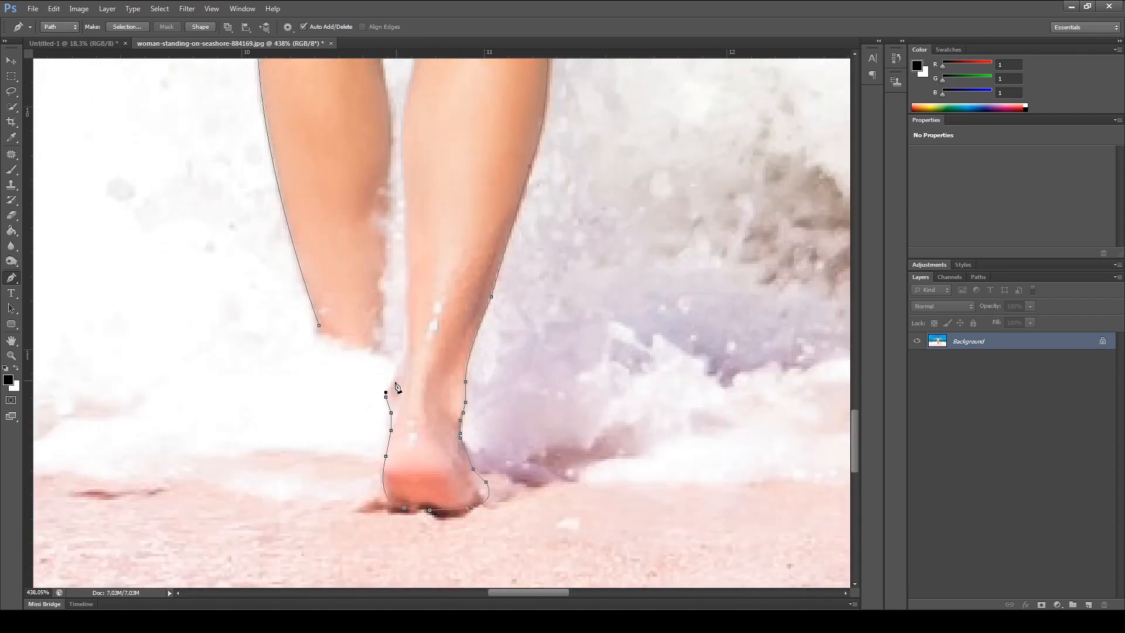
# Step: Continue the path up the inner edge of the right leg from the ankle to the upper thigh
pyautogui.click(401, 355)
pyautogui.moveTo(441, 301); pyautogui.dragTo(472, 384)
pyautogui.click(437, 428)
pyautogui.scroll(3, 440, 275)
pyautogui.scroll(2, 459, 258)
pyautogui.moveTo(437, 268); pyautogui.dragTo(435, 124)
pyautogui.scroll(1, 454, 259)
pyautogui.scroll(3, 454, 260)
pyautogui.keyDown('alt'); pyautogui.click(443, 243); pyautogui.keyUp('alt')
pyautogui.scroll(2, 442, 243)
pyautogui.keyDown('alt'); pyautogui.click(442, 182); pyautogui.keyUp('alt')
pyautogui.scroll(5, 443, 178)
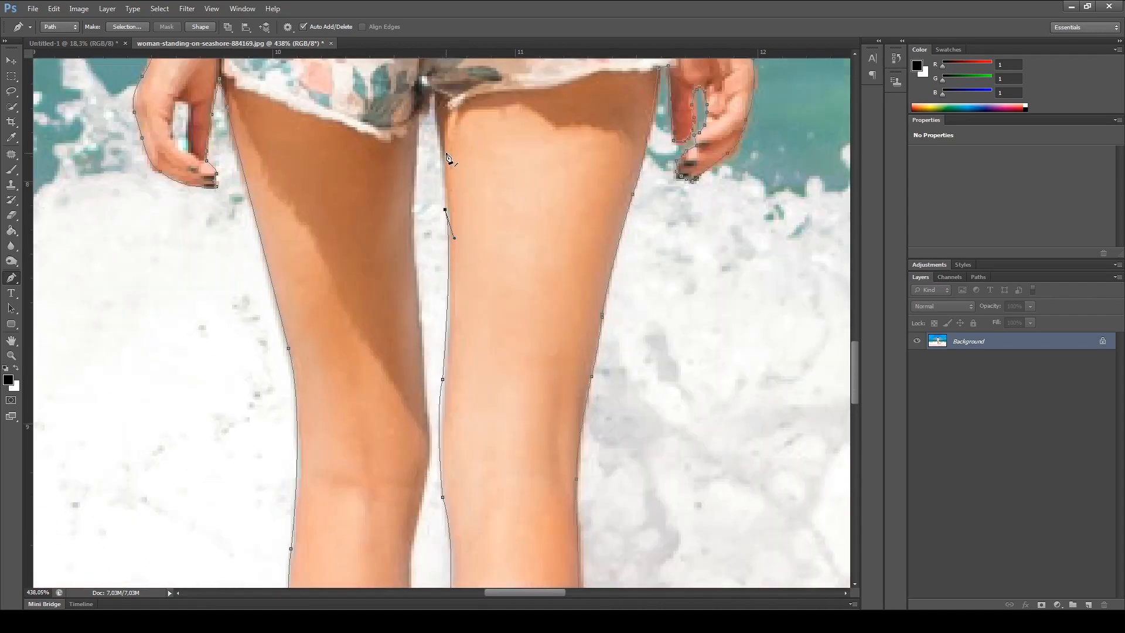
# Step: Carry the path across the gap below the shorts and down the inner edge of the left thigh
pyautogui.scroll(2, 446, 153)
pyautogui.click(429, 133)
pyautogui.click(416, 175)
pyautogui.moveTo(414, 329); pyautogui.dragTo(417, 335)
pyautogui.keyDown('alt'); pyautogui.click(414, 328); pyautogui.keyUp('alt')
pyautogui.scroll(-3, 417, 333)
pyautogui.click(425, 390)
# Step: Trace the path down the inner edge of the left knee and calf
pyautogui.scroll(-4, 421, 393)
pyautogui.moveTo(416, 401); pyautogui.dragTo(418, 474)
pyautogui.keyDown('alt'); pyautogui.click(417, 402); pyautogui.keyUp('alt')
pyautogui.scroll(-1, 417, 404)
pyautogui.keyDown('alt'); pyautogui.click(409, 442); pyautogui.keyUp('alt')
pyautogui.scroll(-2, 409, 443)
pyautogui.keyDown('alt'); pyautogui.click(418, 415); pyautogui.keyUp('alt')
pyautogui.keyDown('alt'); pyautogui.click(419, 453); pyautogui.keyUp('alt')
pyautogui.scroll(-2, 421, 460)
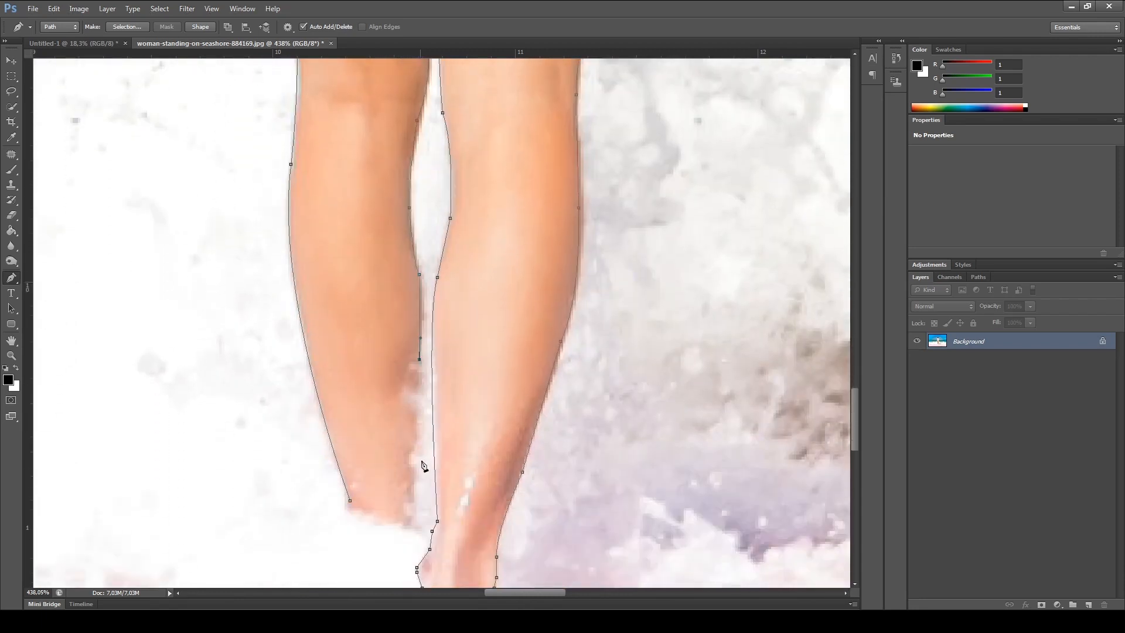
# Step: Close the path at its starting point on the left ankle and convert it to a selection
pyautogui.moveTo(419, 474); pyautogui.dragTo(422, 489)
pyautogui.click(350, 501)
pyautogui.scroll(-6, 409, 473)
pyautogui.hotkey('ctrl', 'Return')
# Step: Open Refine Edge for the woman's selection using the Quick Selection tool and set Smooth to 16
pyautogui.scroll(3, 489, 472)
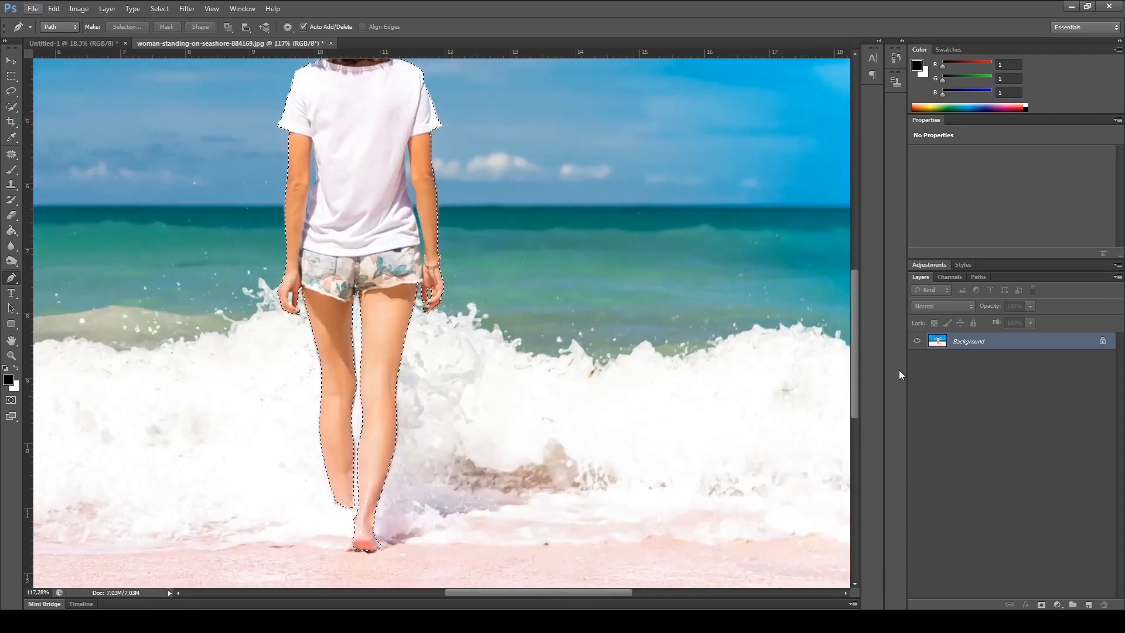
pyautogui.scroll(5, 470, 221)
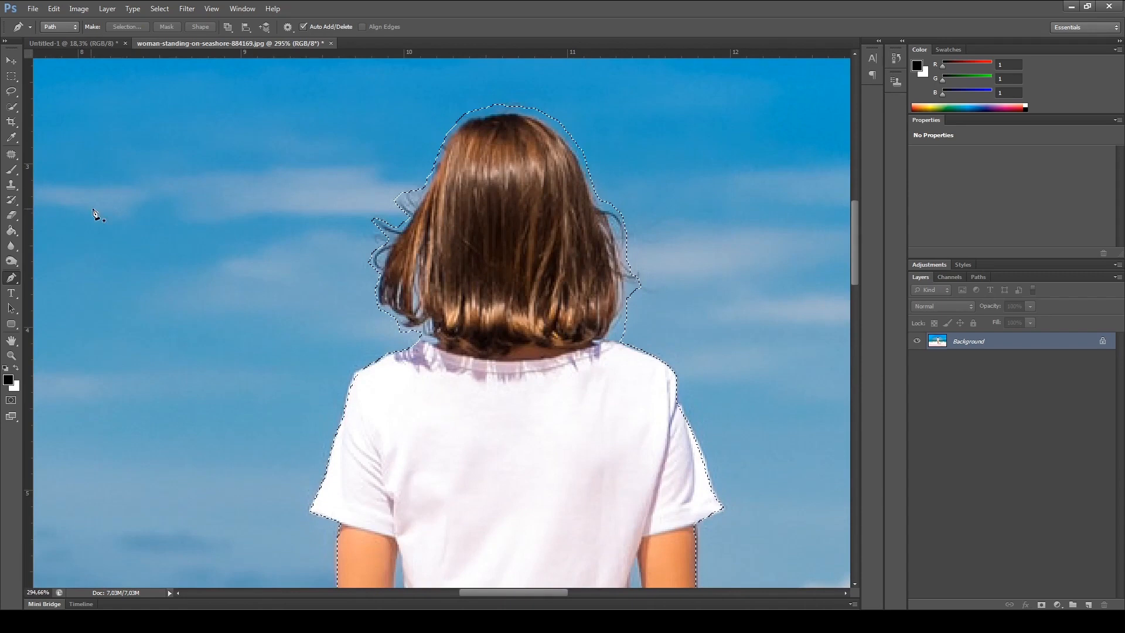
pyautogui.click(11, 169)
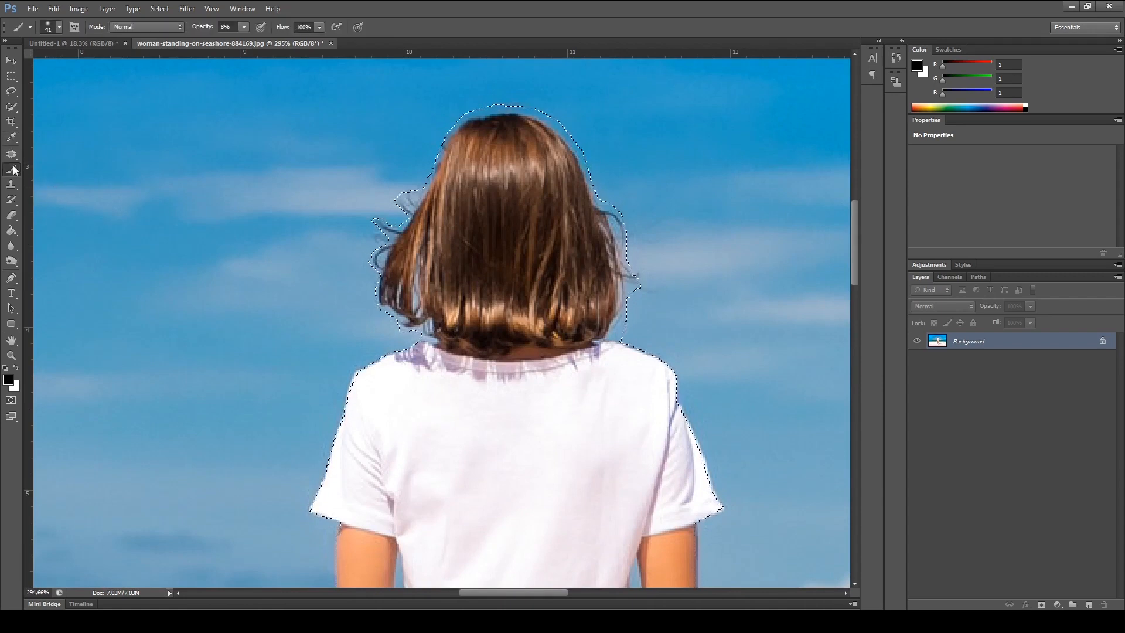
pyautogui.click(9, 110)
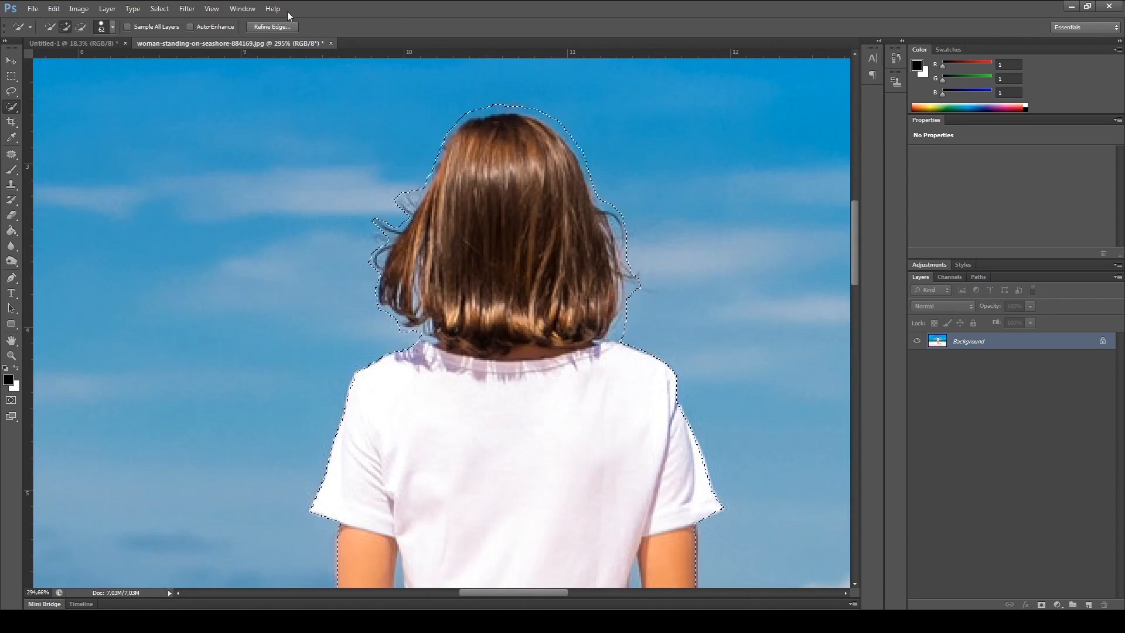
pyautogui.click(283, 26)
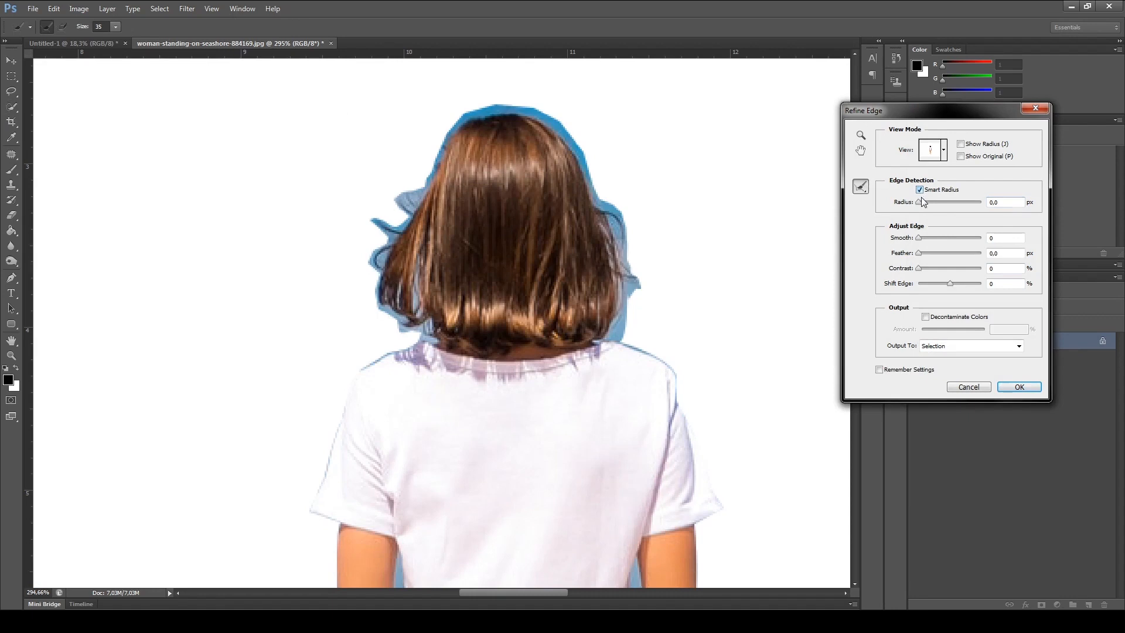
pyautogui.moveTo(918, 237); pyautogui.dragTo(929, 238)
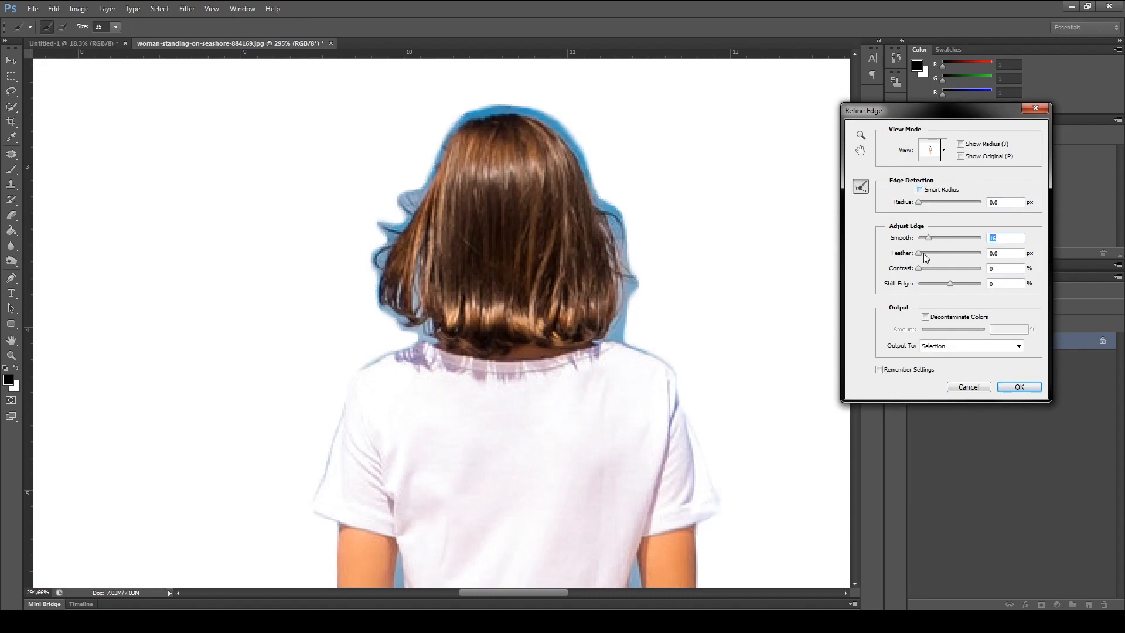
# Step: Paint around the hair with the Refine Radius brush at size 19 to remove the blue sky fringe
pyautogui.keyDown('alt'); pyautogui.rightClick(414, 318); pyautogui.keyUp('alt')
pyautogui.moveTo(415, 328)
pyautogui.mouseDown()
pyautogui.moveTo(404, 324)
pyautogui.moveTo(411, 333)
pyautogui.moveTo(411, 293)
pyautogui.mouseUp()
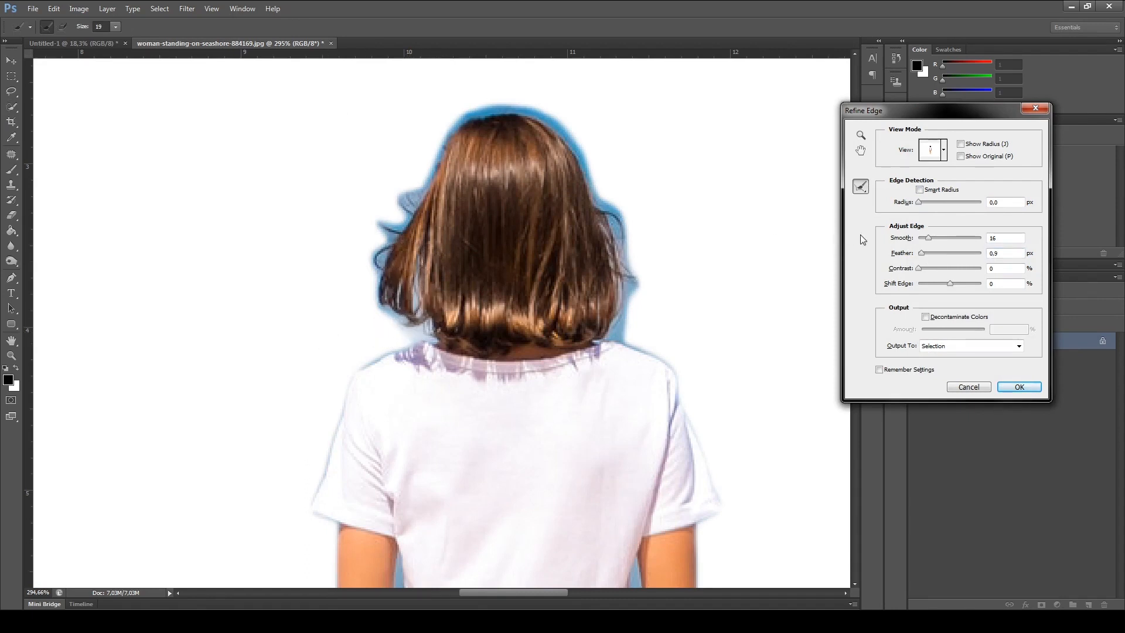
pyautogui.moveTo(414, 335)
pyautogui.mouseDown()
pyautogui.moveTo(381, 284)
pyautogui.moveTo(384, 257)
pyautogui.moveTo(415, 264)
pyautogui.moveTo(395, 269)
pyautogui.moveTo(390, 216)
pyautogui.moveTo(409, 244)
pyautogui.moveTo(395, 231)
pyautogui.moveTo(448, 142)
pyautogui.moveTo(480, 117)
pyautogui.moveTo(526, 111)
pyautogui.moveTo(572, 132)
pyautogui.moveTo(621, 259)
pyautogui.moveTo(628, 336)
pyautogui.mouseUp()
pyautogui.click(629, 272)
pyautogui.click(615, 223)
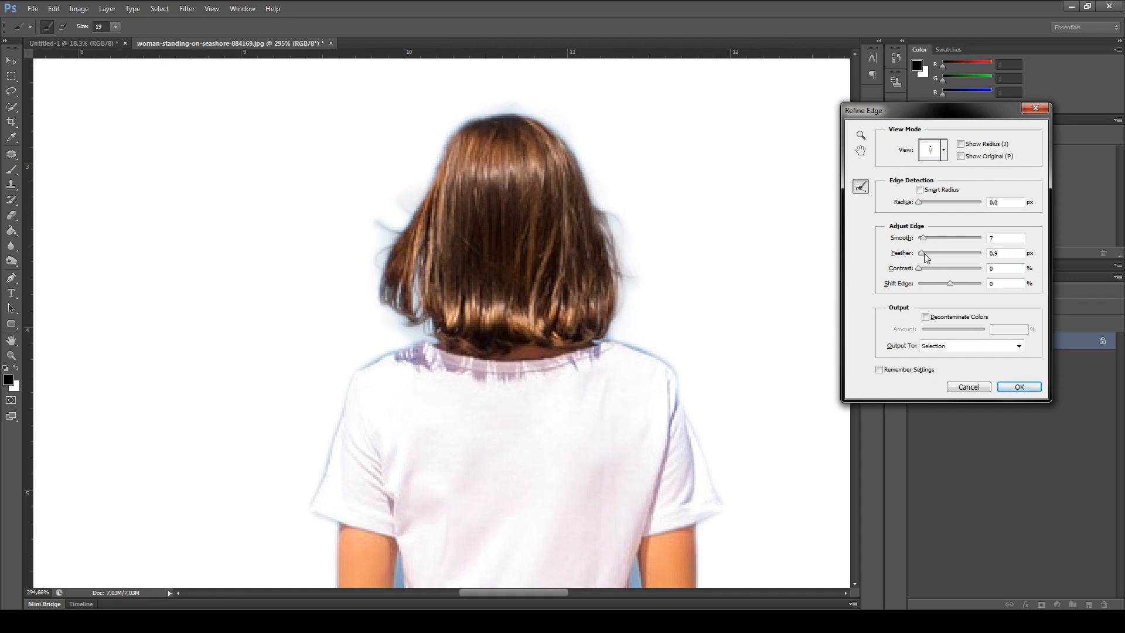
# Step: Set the refined edge's Feather to 0 px, Contrast to 0% and Radius to about 7 px
pyautogui.moveTo(926, 251); pyautogui.dragTo(917, 254)
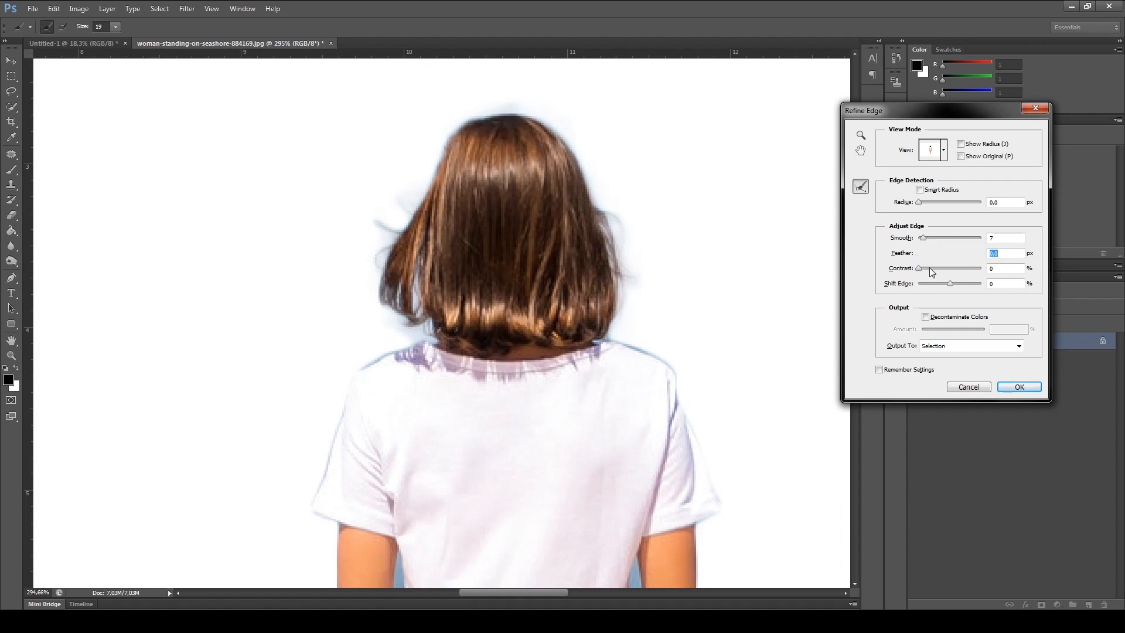
pyautogui.click(931, 269)
pyautogui.moveTo(961, 270); pyautogui.dragTo(921, 272)
pyautogui.moveTo(918, 202); pyautogui.dragTo(939, 202)
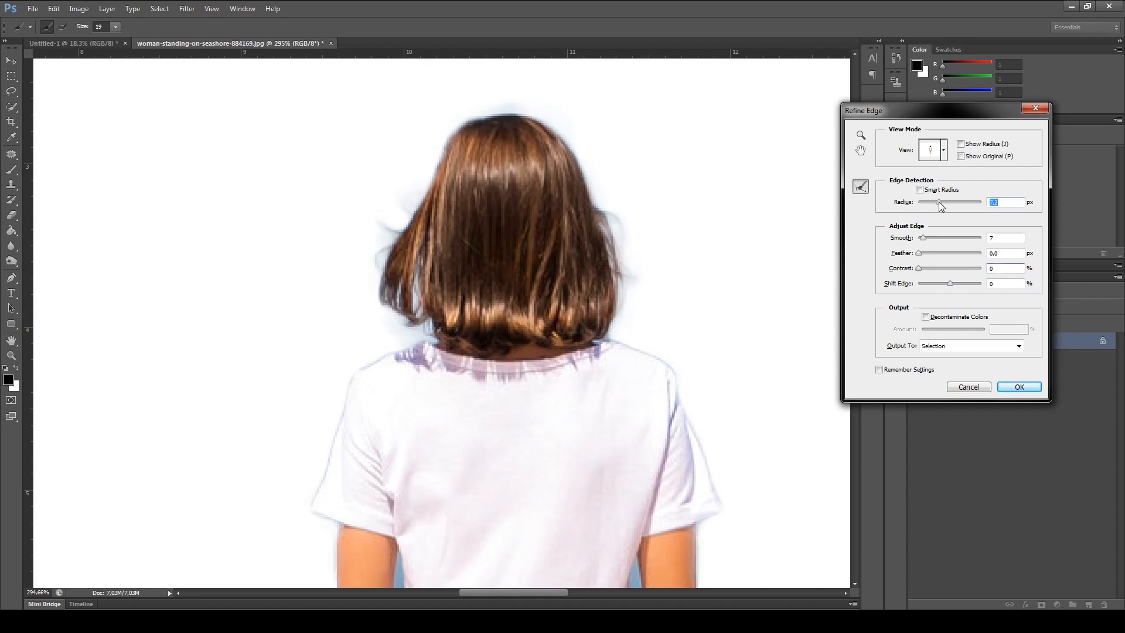
# Step: Lower the edge Radius to 1.6 px, set Shift Edge to -7%, brush both sides of the hair and apply the refinement
pyautogui.moveTo(389, 251); pyautogui.dragTo(434, 327)
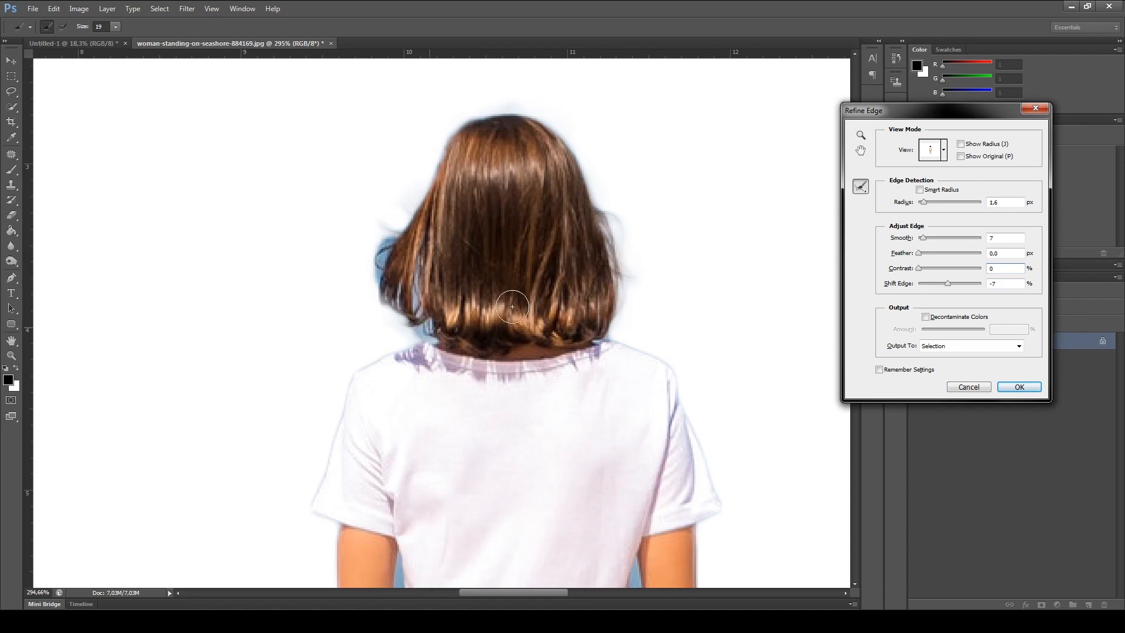
pyautogui.moveTo(594, 217)
pyautogui.mouseDown()
pyautogui.moveTo(612, 234)
pyautogui.moveTo(623, 287)
pyautogui.moveTo(633, 275)
pyautogui.mouseUp()
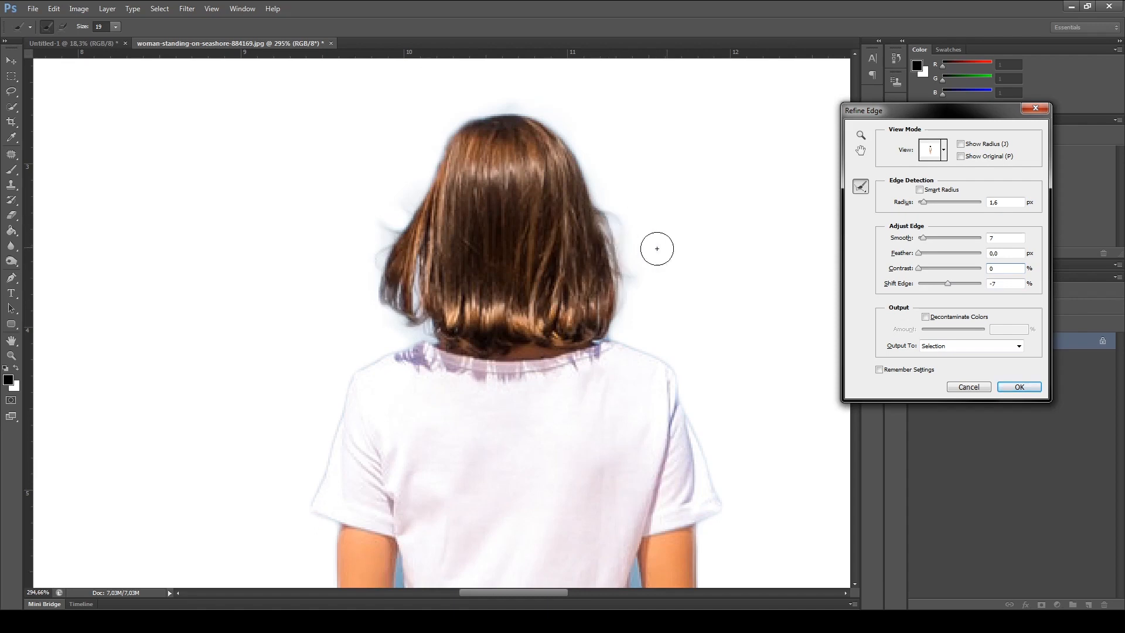
pyautogui.click(1020, 387)
# Step: Copy the refined selection of the woman onto its own layer and hide the Background layer
pyautogui.scroll(-2, 728, 281)
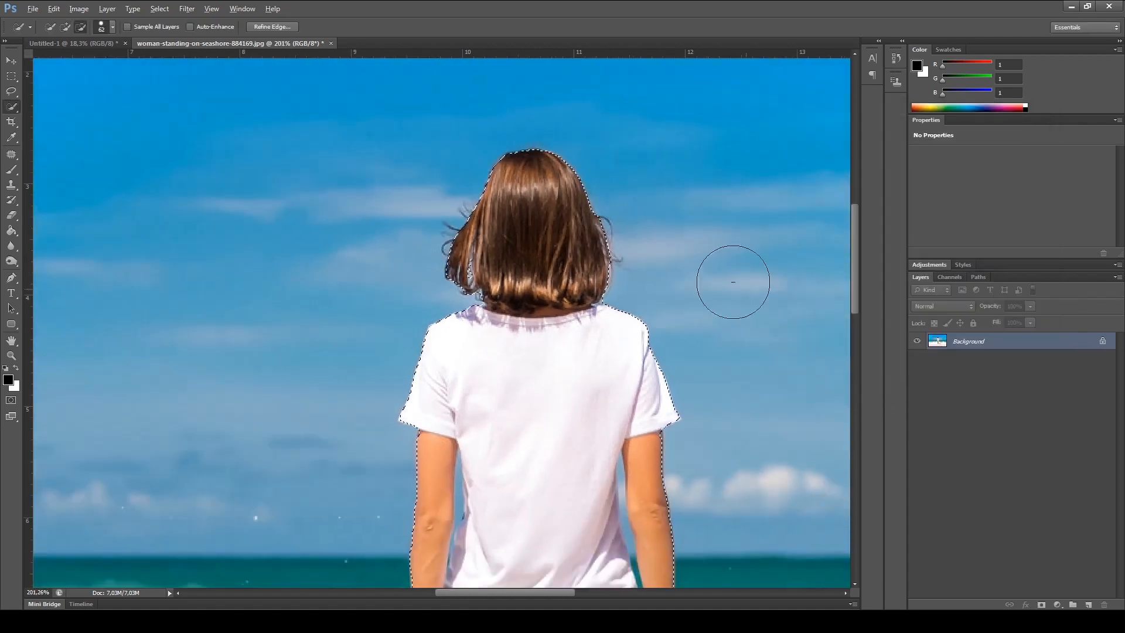
pyautogui.hotkey('ctrl', 'j')
pyautogui.click(917, 358)
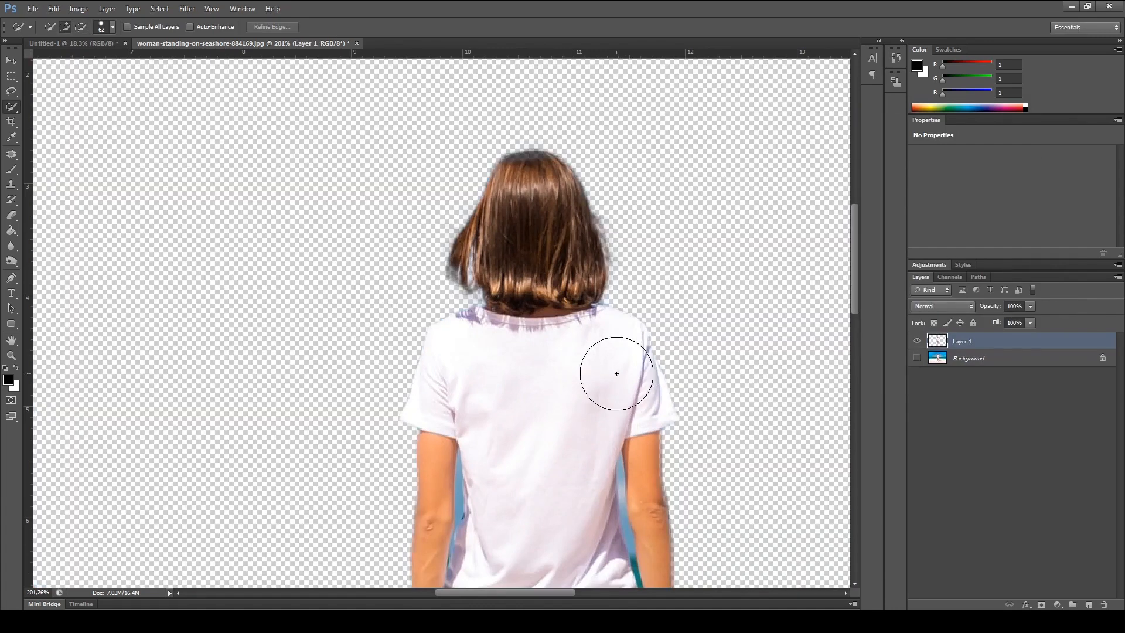
pyautogui.scroll(-3, 615, 369)
pyautogui.scroll(-3, 649, 552)
pyautogui.scroll(3, 707, 410)
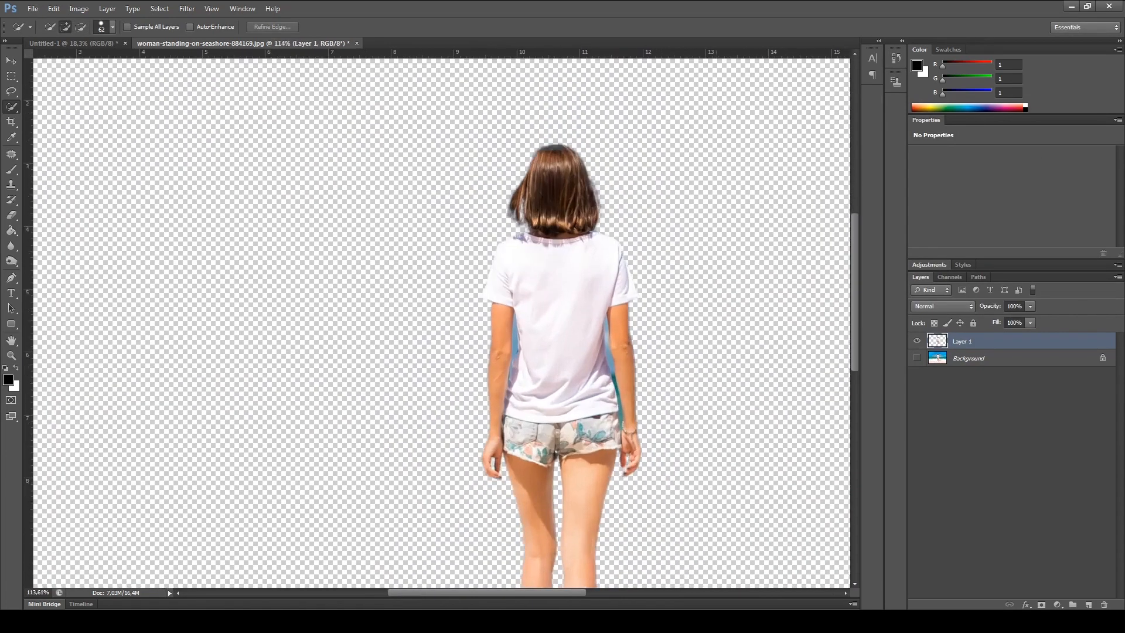
# Step: Trace a Pen path up the inner edge of the right arm, from the bracelet to the armpit
pyautogui.click(11, 277)
pyautogui.scroll(5, 648, 439)
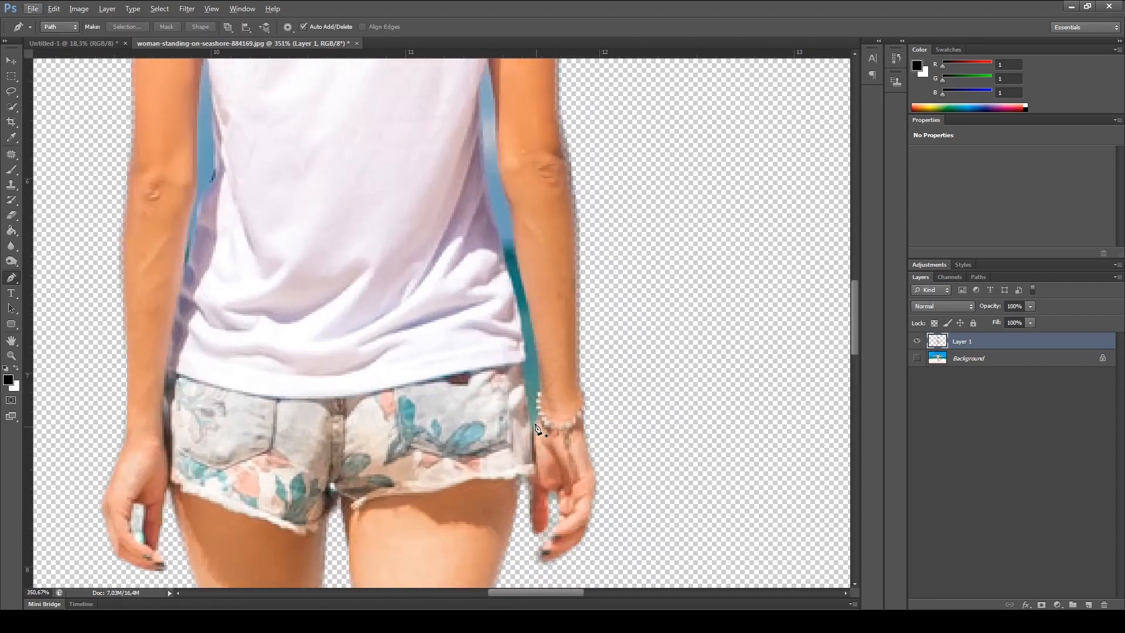
pyautogui.click(534, 434)
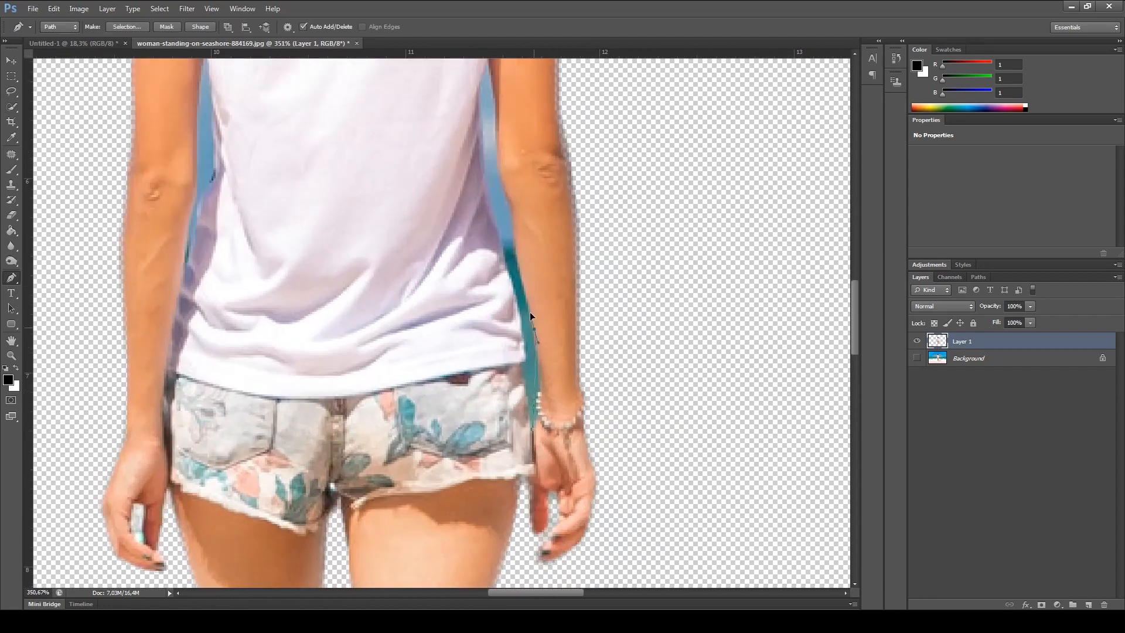
pyautogui.scroll(2, 527, 311)
pyautogui.click(511, 275)
pyautogui.click(500, 245)
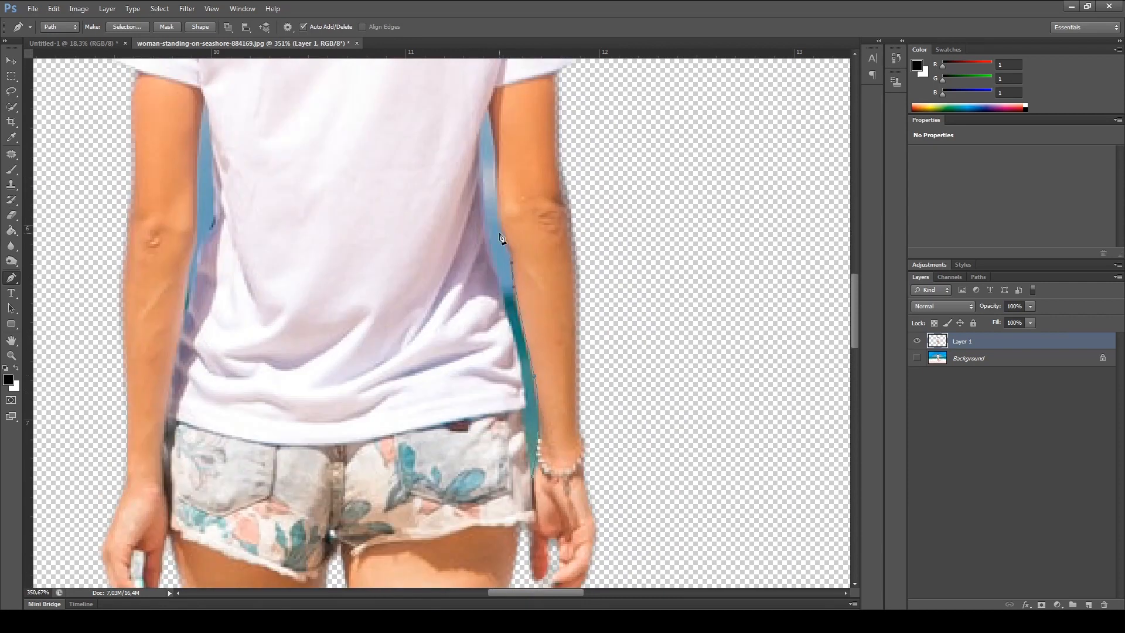
pyautogui.scroll(2, 502, 246)
pyautogui.click(494, 234)
pyautogui.click(488, 174)
# Step: Trace the path down the shirt's right edge, convert it to a selection and delete the sea and sky in the gap
pyautogui.click(479, 198)
pyautogui.click(482, 297)
pyautogui.click(499, 345)
pyautogui.click(501, 372)
pyautogui.click(519, 415)
pyautogui.click(520, 443)
pyautogui.click(520, 469)
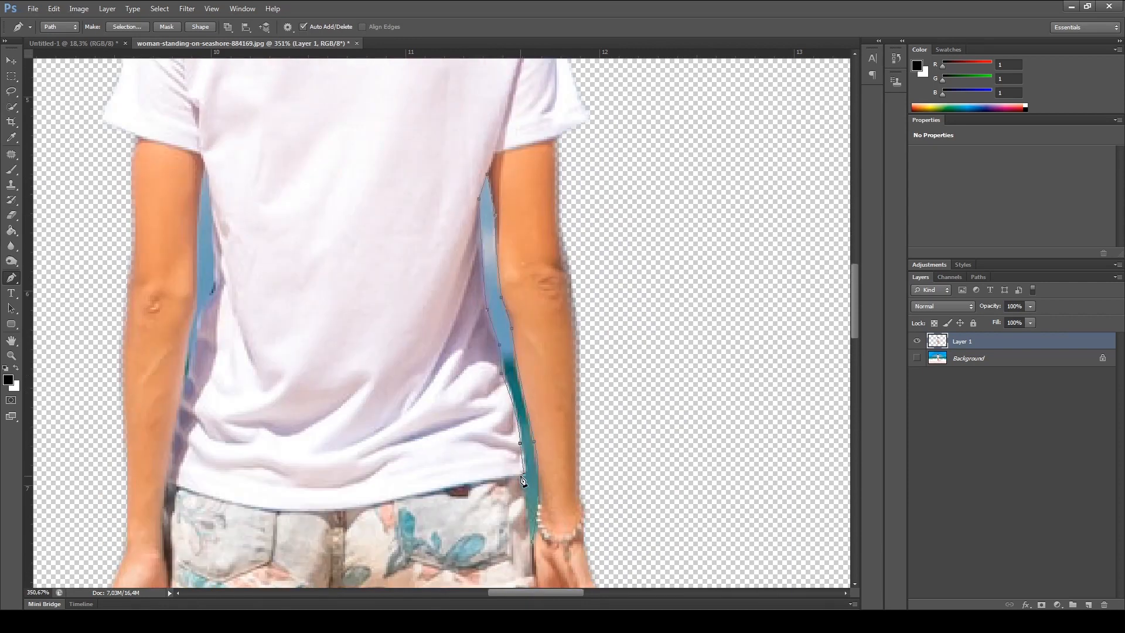
pyautogui.hotkey('ctrl', 'Return')
pyautogui.press('Delete')
pyautogui.hotkey('ctrl', 'd')
# Step: Trace the gap between the left arm and the shirt with the Pen tool and cut out the background inside it
pyautogui.scroll(2, 209, 224)
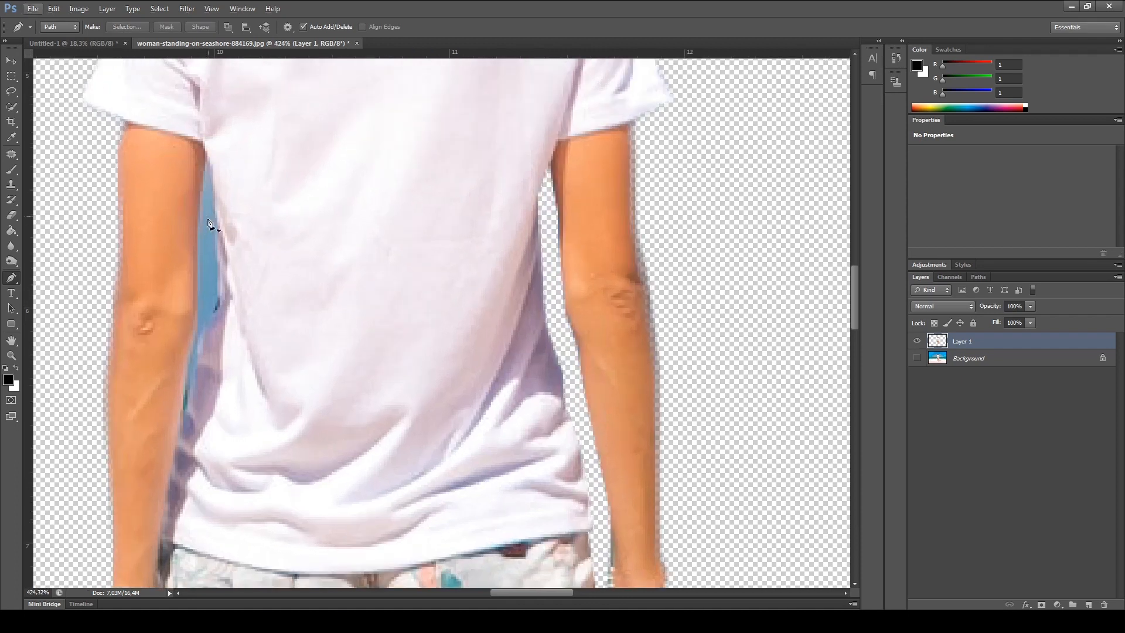
pyautogui.click(208, 154)
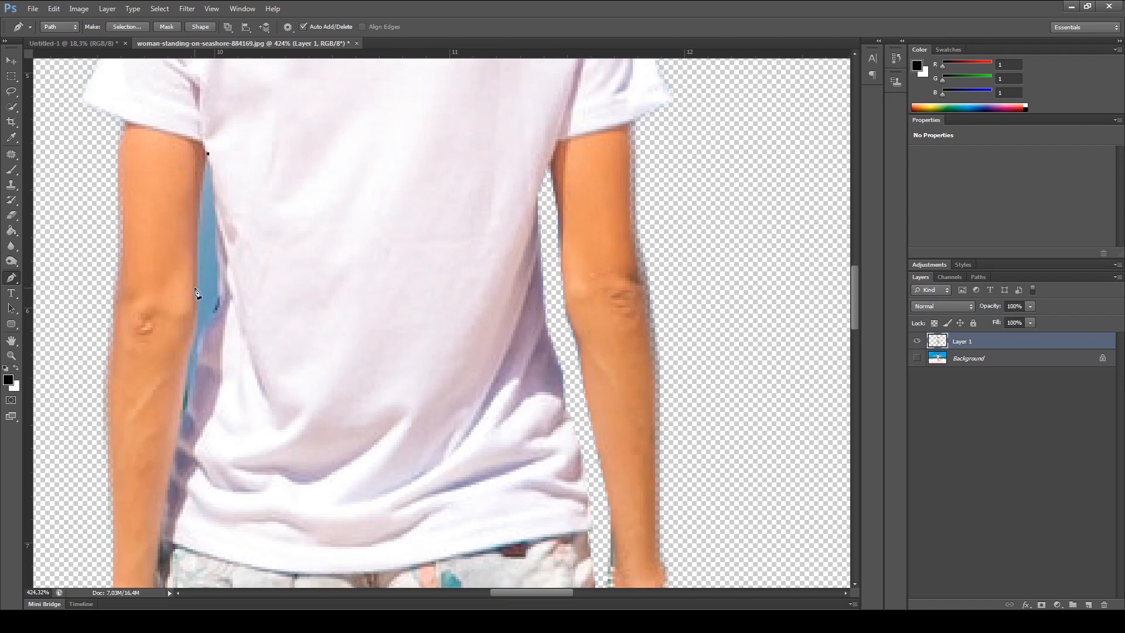
pyautogui.click(199, 368)
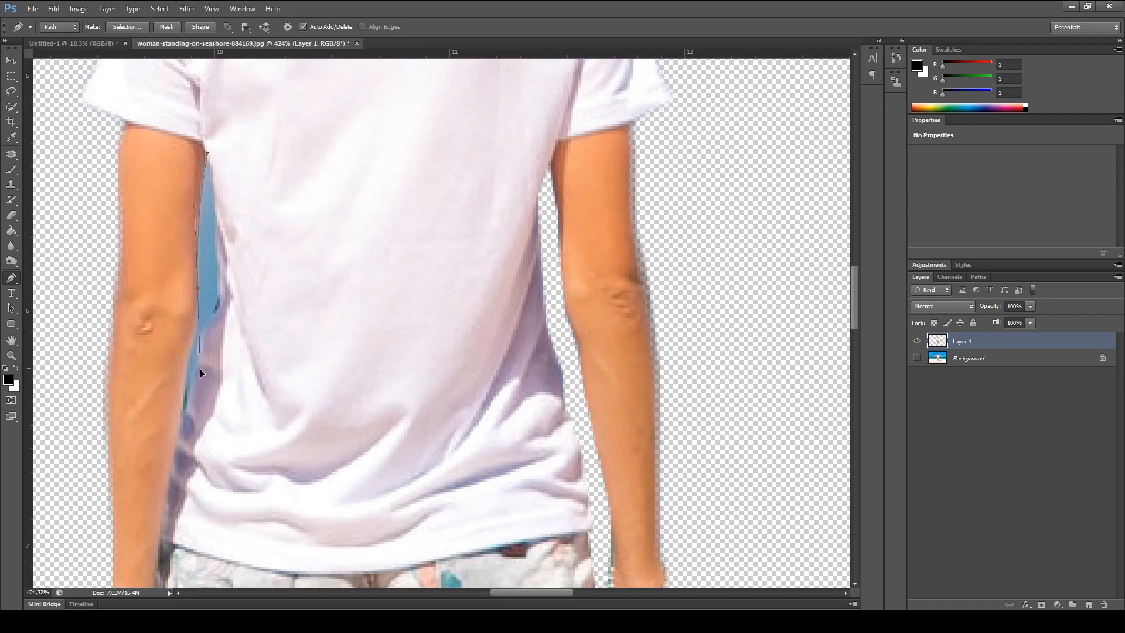
pyautogui.click(196, 322)
pyautogui.moveTo(226, 312); pyautogui.dragTo(229, 315)
pyautogui.moveTo(214, 234); pyautogui.dragTo(220, 230)
pyautogui.click(208, 155)
pyautogui.hotkey('ctrl', 'Return')
pyautogui.hotkey('ctrl', 'x')
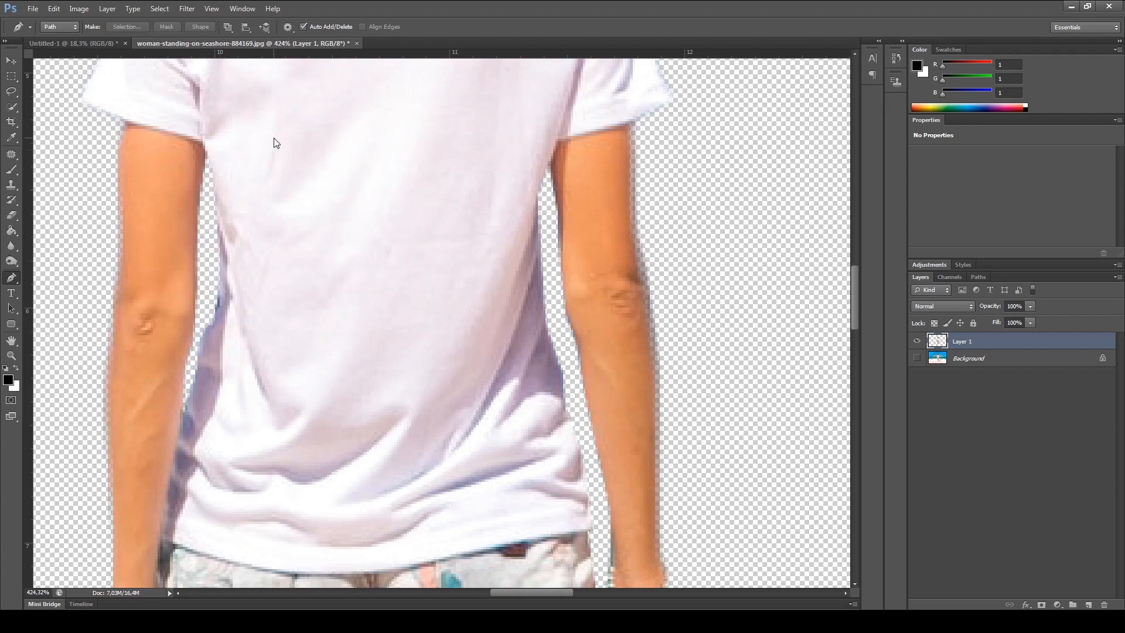
# Step: Move the cut-out woman into the Untitled-1 document and position her near the lower middle of the canvas
pyautogui.scroll(-5, 273, 141)
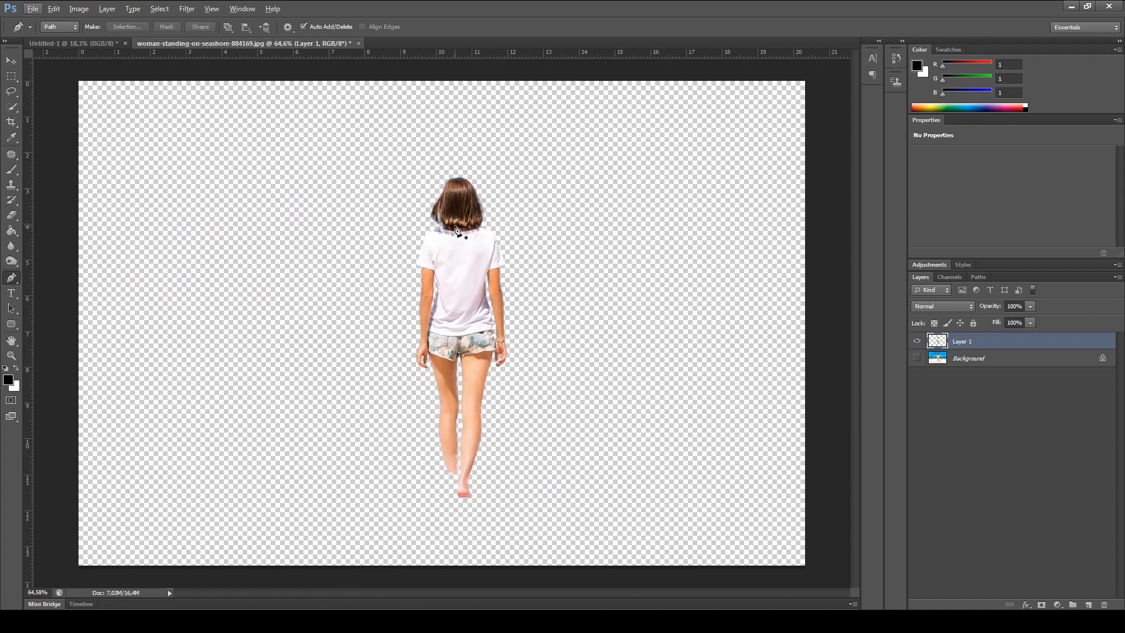
pyautogui.scroll(1, 456, 229)
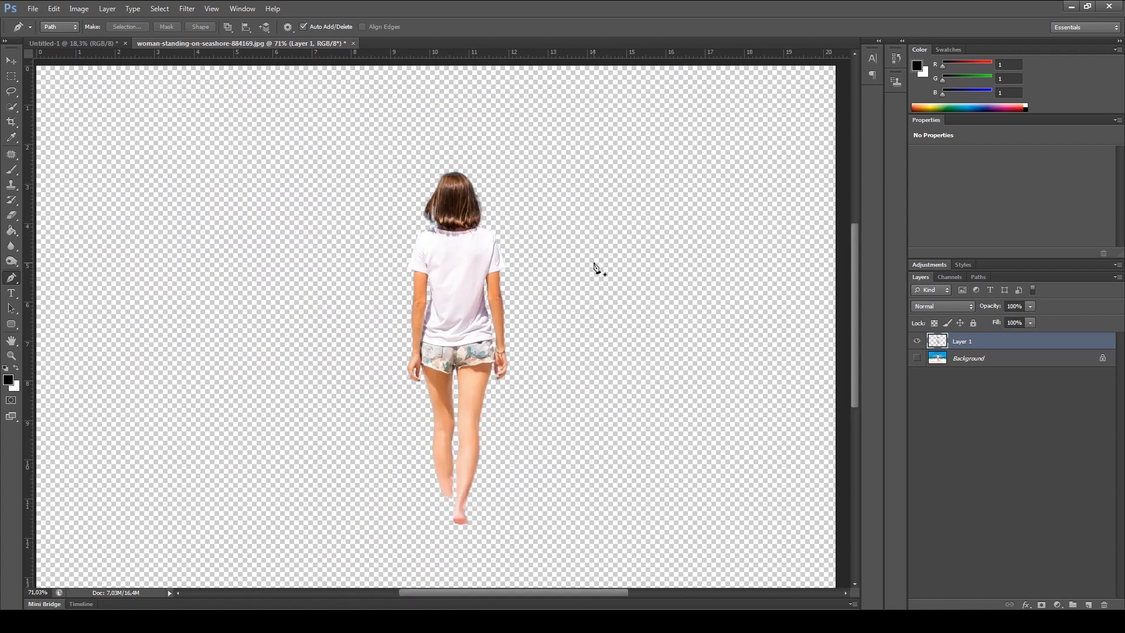
pyautogui.click(13, 62)
pyautogui.moveTo(455, 279); pyautogui.dragTo(344, 284)
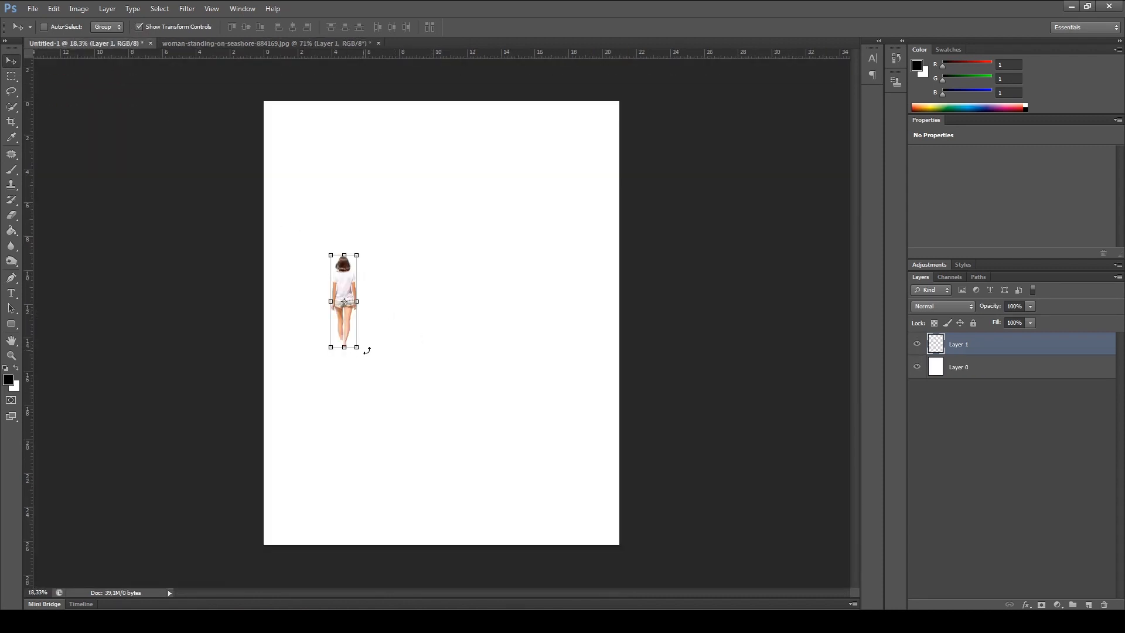
pyautogui.moveTo(341, 331); pyautogui.dragTo(448, 471)
pyautogui.hotkey('ctrl', 't')
pyautogui.press('Return')
# Step: Place man-doing-dab-position-near-beach-2873541 at 100% scale, move its layer below Layer 1 and hide Layer 1
pyautogui.click(33, 8)
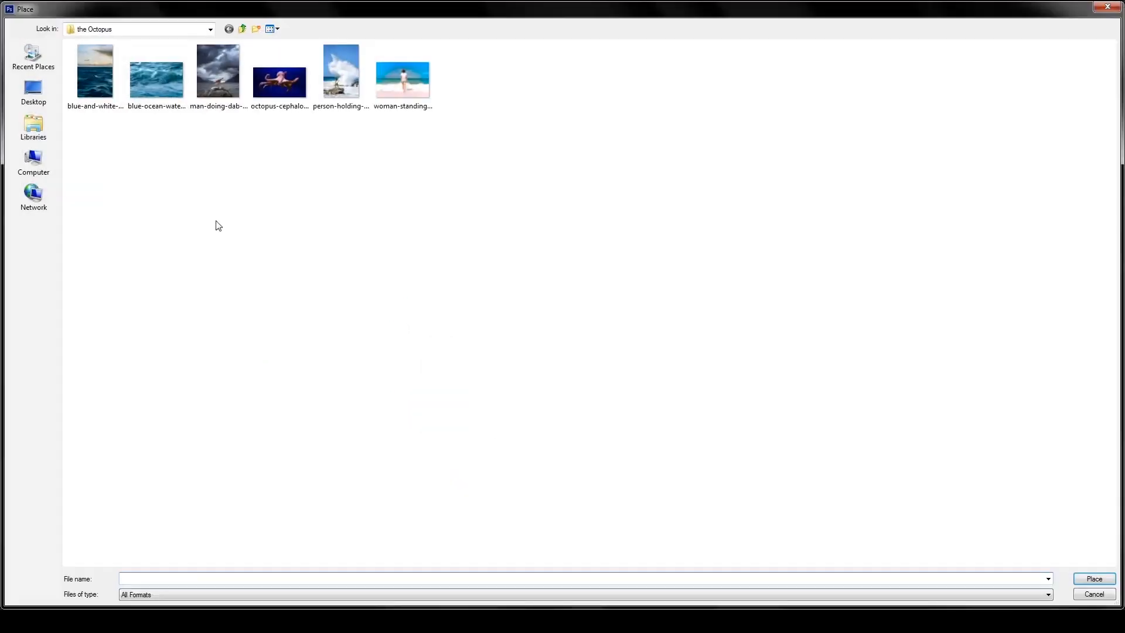
pyautogui.click(334, 89)
pyautogui.click(384, 95)
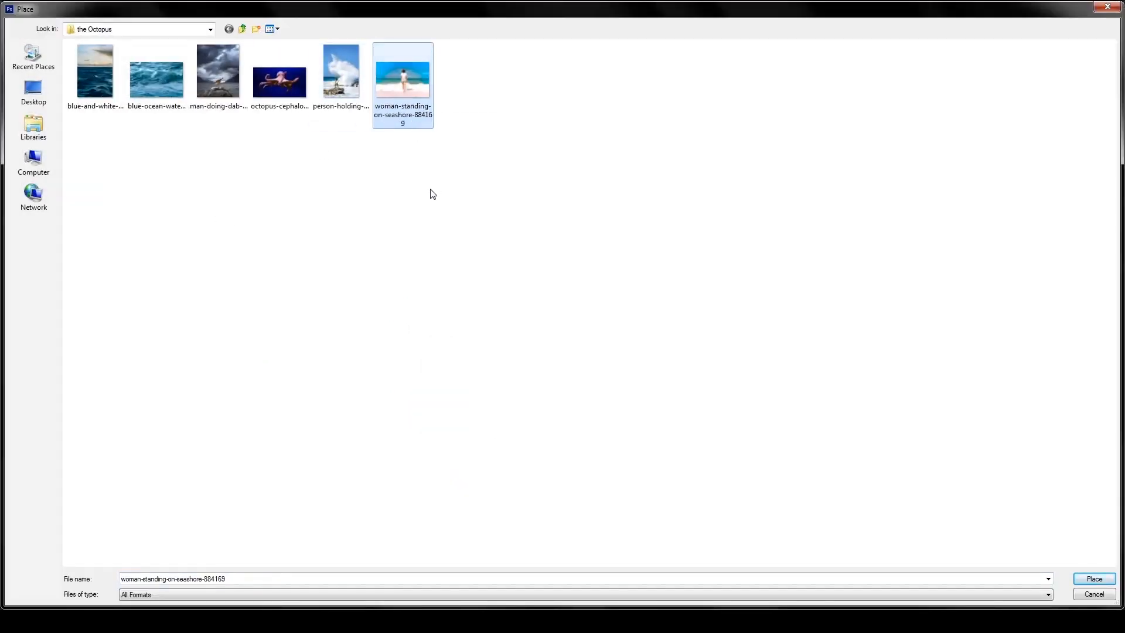
pyautogui.doubleClick(221, 76)
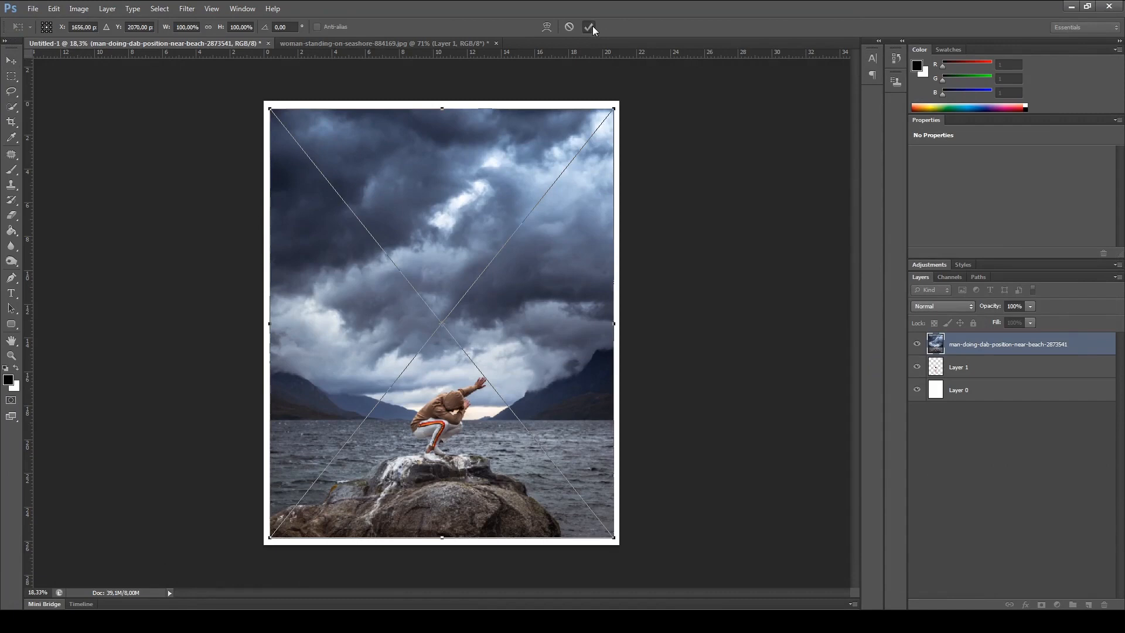
pyautogui.click(589, 27)
pyautogui.moveTo(984, 345); pyautogui.dragTo(988, 372)
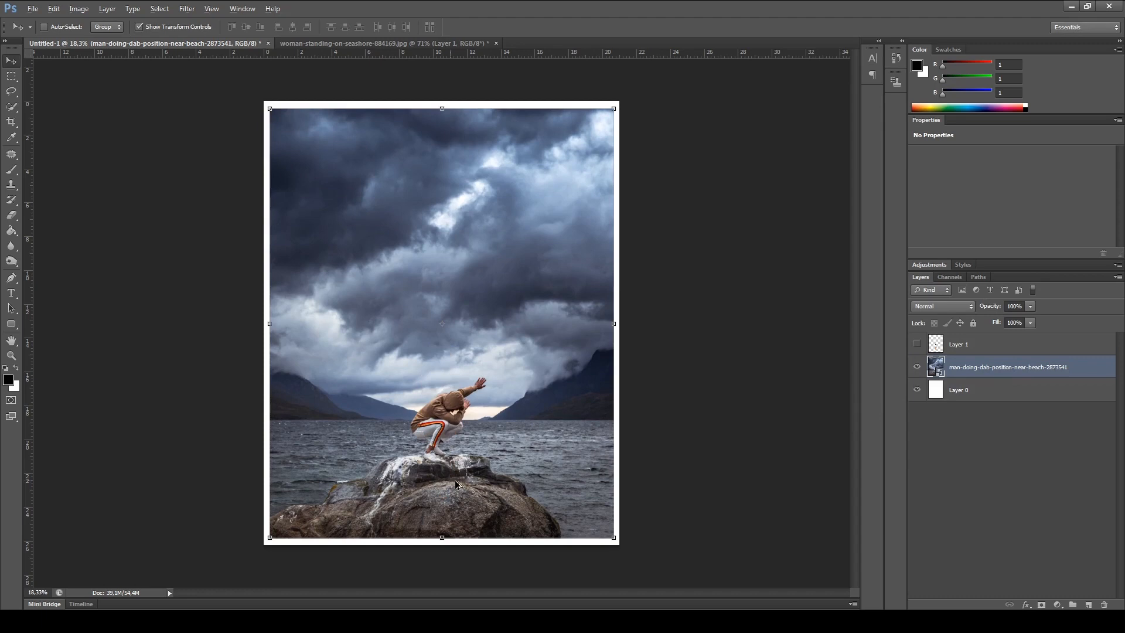
pyautogui.scroll(5, 433, 442)
pyautogui.scroll(3, 434, 443)
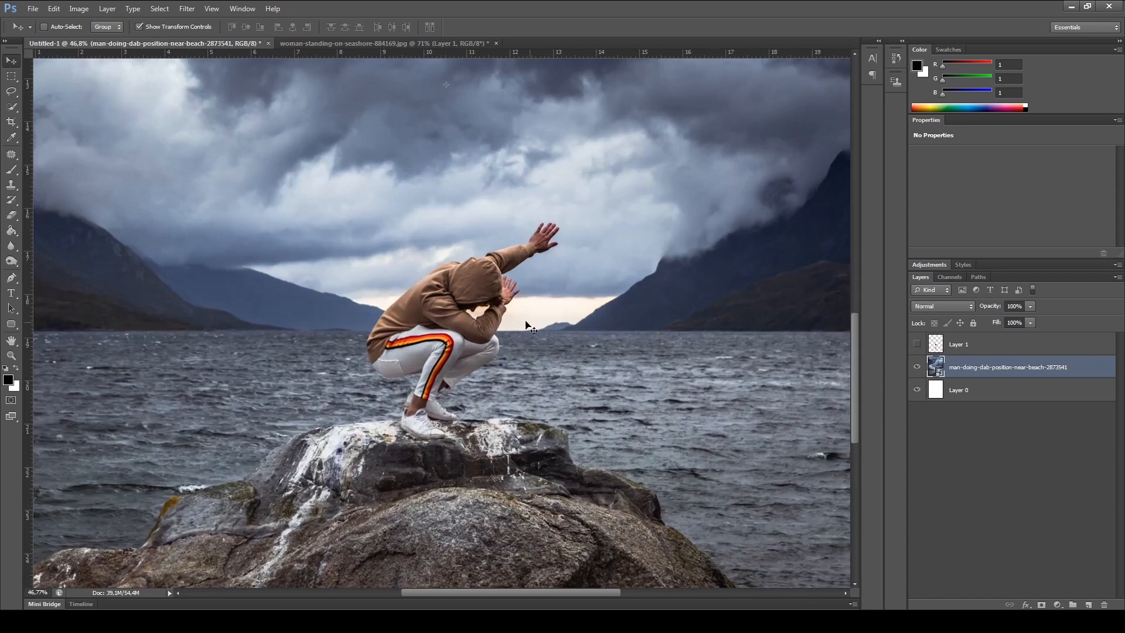
pyautogui.scroll(2, 520, 375)
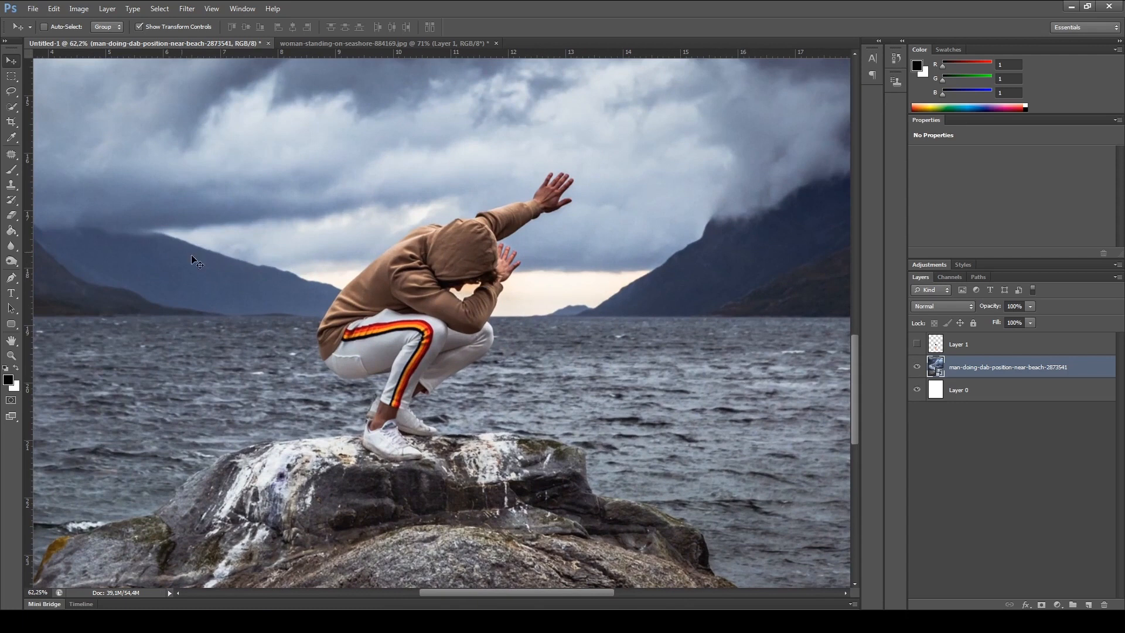
pyautogui.click(11, 185)
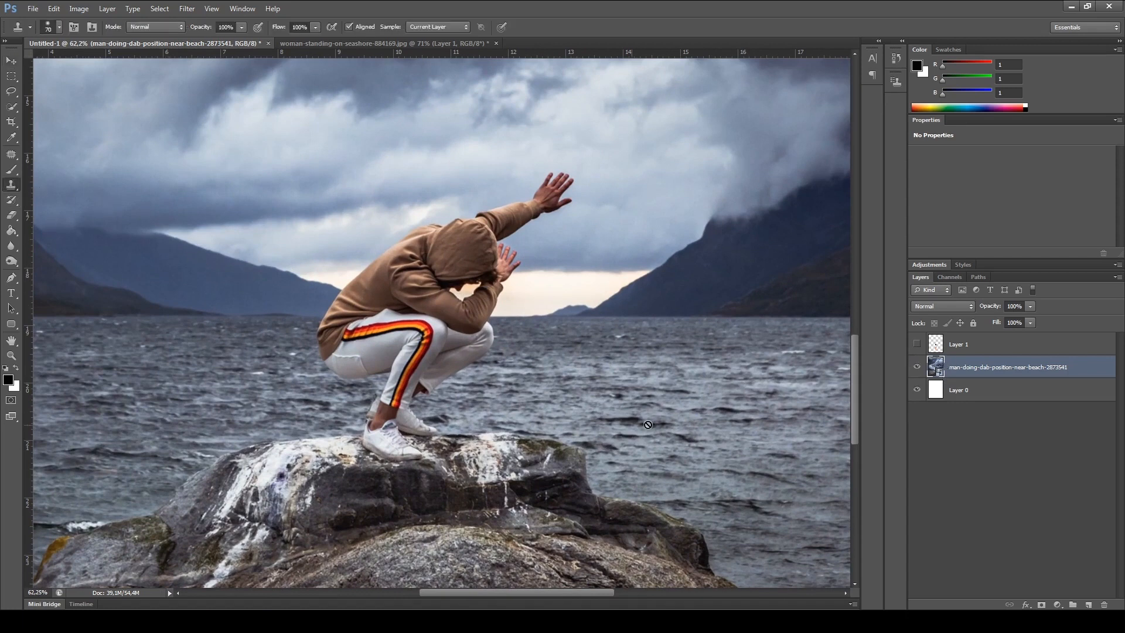
pyautogui.click(616, 367)
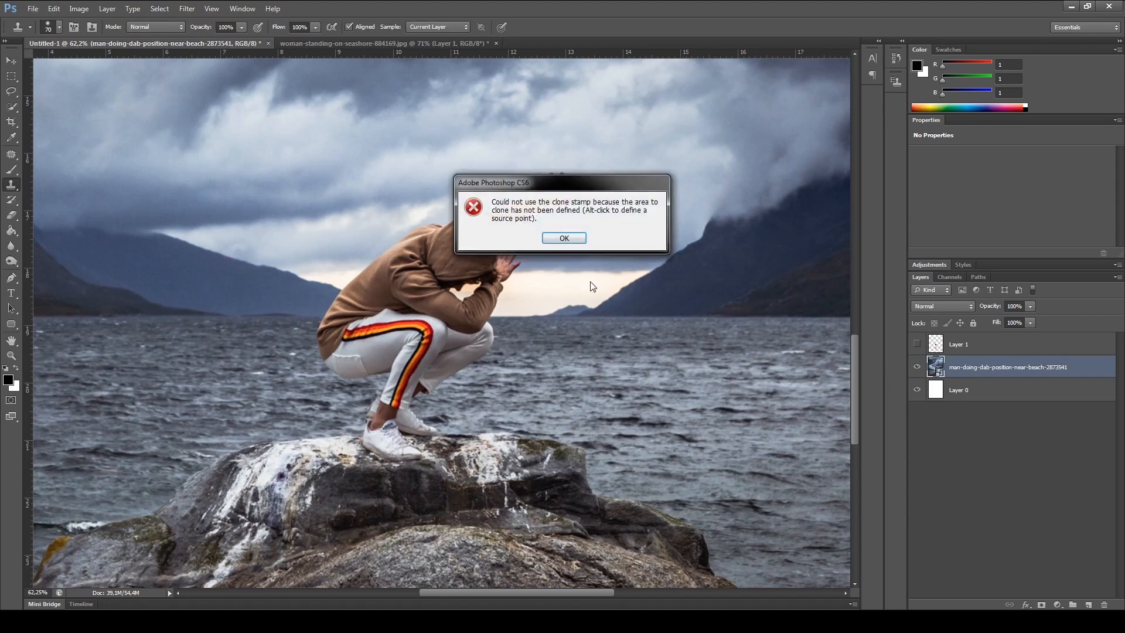
pyautogui.press('Return')
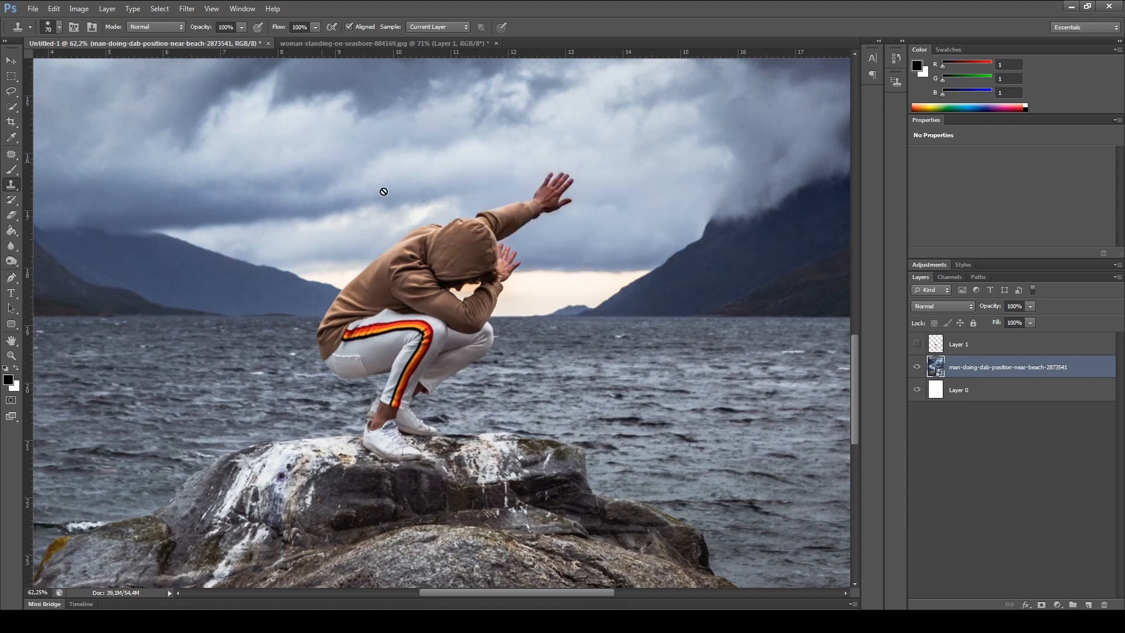
# Step: Rasterize the placed man-doing-dab-position photo layer
pyautogui.click(11, 234)
pyautogui.click(521, 301)
pyautogui.press('Return')
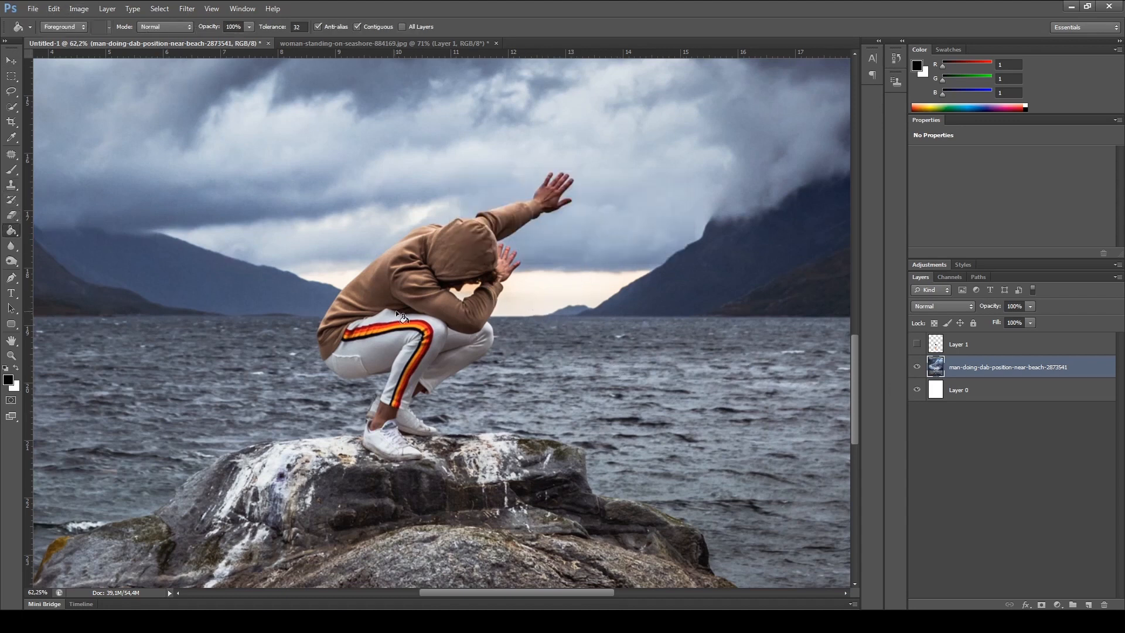
# Step: Clone sea water over the crouching man's legs with the Clone Stamp at brush size 192
pyautogui.scroll(2, 420, 368)
pyautogui.scroll(1, 467, 405)
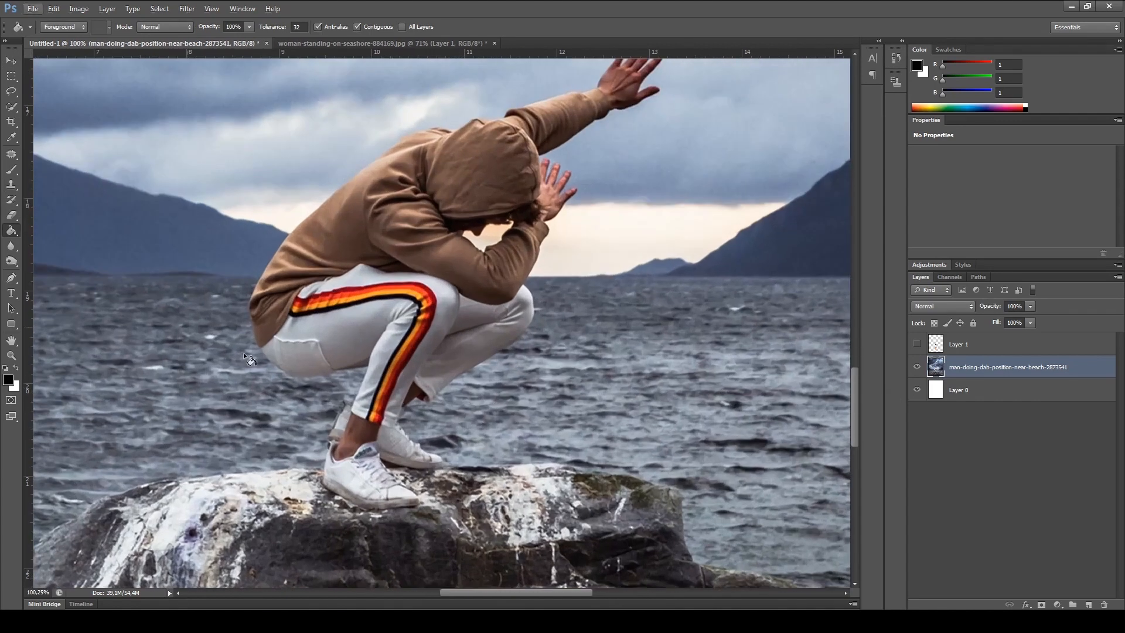
pyautogui.click(11, 185)
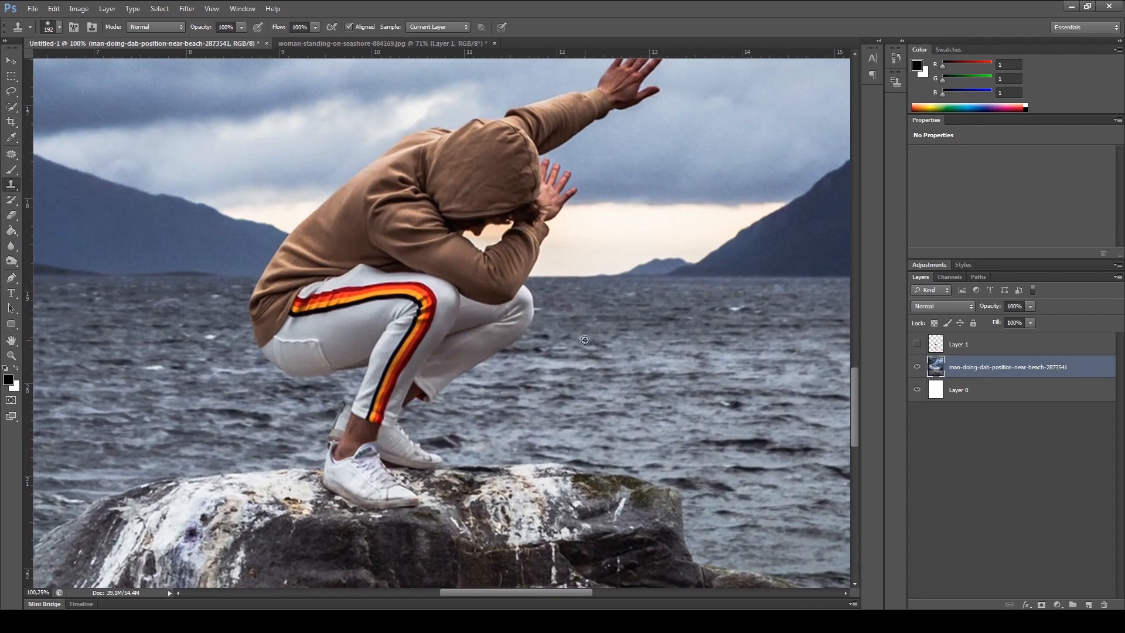
pyautogui.keyDown('alt'); pyautogui.click(633, 334); pyautogui.keyUp('alt')
pyautogui.moveTo(527, 309)
pyautogui.mouseDown()
pyautogui.moveTo(503, 314)
pyautogui.moveTo(497, 359)
pyautogui.moveTo(464, 369)
pyautogui.mouseUp()
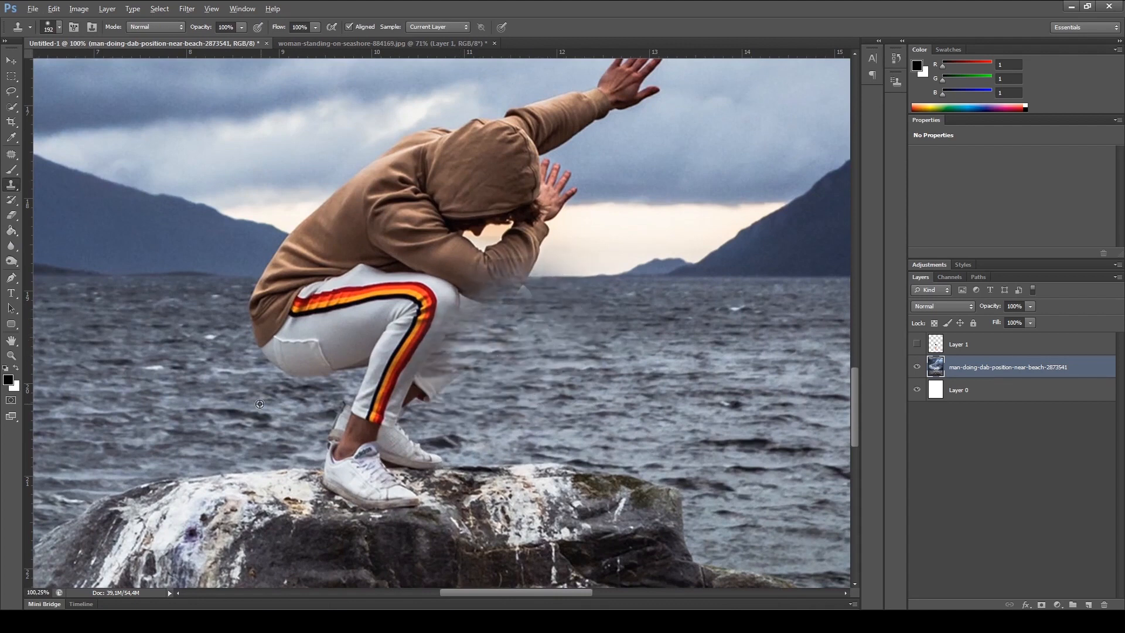
pyautogui.moveTo(367, 387)
pyautogui.mouseDown()
pyautogui.moveTo(445, 358)
pyautogui.moveTo(413, 345)
pyautogui.moveTo(387, 387)
pyautogui.moveTo(361, 387)
pyautogui.moveTo(425, 322)
pyautogui.moveTo(498, 298)
pyautogui.mouseUp()
pyautogui.keyDown('alt'); pyautogui.click(693, 424); pyautogui.keyUp('alt')
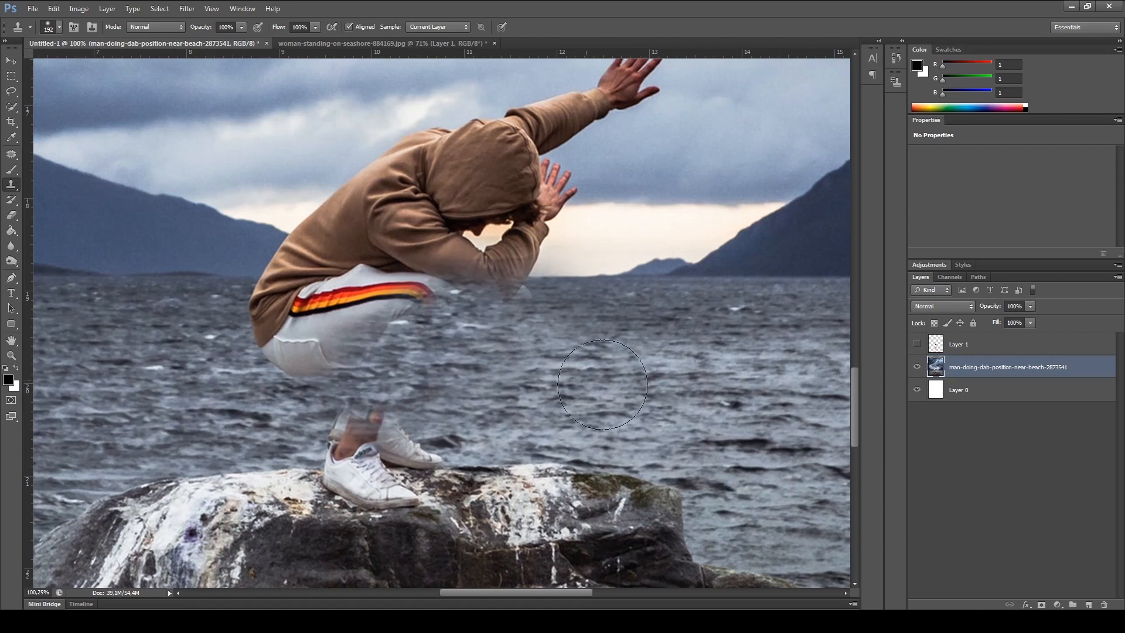
pyautogui.moveTo(334, 376)
pyautogui.mouseDown()
pyautogui.moveTo(269, 346)
pyautogui.moveTo(310, 340)
pyautogui.moveTo(347, 352)
pyautogui.moveTo(384, 393)
pyautogui.moveTo(371, 422)
pyautogui.moveTo(391, 413)
pyautogui.moveTo(387, 451)
pyautogui.mouseUp()
# Step: Clone sea and rock texture over the man's shoes along the rock's upper edge with brush size 27
pyautogui.scroll(5, 389, 493)
pyautogui.keyDown('alt'); pyautogui.rightClick(389, 494); pyautogui.keyUp('alt')
pyautogui.moveTo(460, 448)
pyautogui.mouseDown()
pyautogui.moveTo(418, 512)
pyautogui.moveTo(386, 451)
pyautogui.mouseUp()
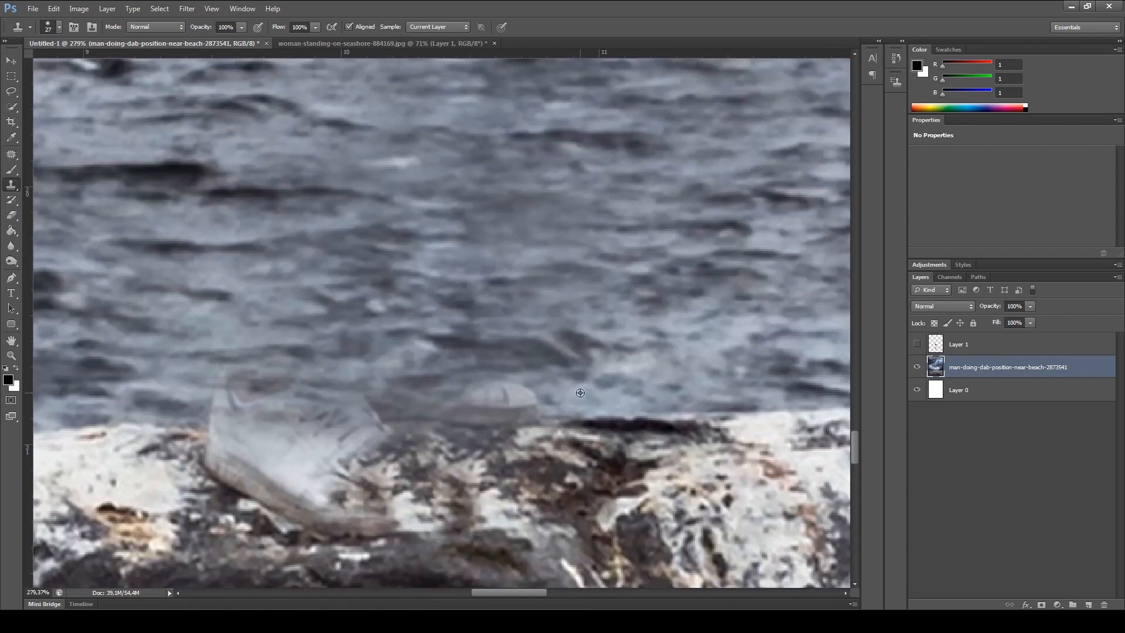
pyautogui.keyDown('alt'); pyautogui.click(579, 392); pyautogui.keyUp('alt')
pyautogui.moveTo(468, 396); pyautogui.dragTo(480, 410)
pyautogui.keyDown('alt'); pyautogui.click(159, 497); pyautogui.keyUp('alt')
pyautogui.moveTo(225, 463)
pyautogui.mouseDown()
pyautogui.moveTo(351, 497)
pyautogui.moveTo(190, 455)
pyautogui.moveTo(375, 446)
pyautogui.mouseUp()
pyautogui.keyDown('alt'); pyautogui.click(216, 390); pyautogui.keyUp('alt')
pyautogui.moveTo(254, 400); pyautogui.dragTo(394, 404)
# Step: Enlarge the Clone Stamp brush and clone the nearby background over the remaining lower part of the man's body
pyautogui.scroll(-5, 468, 348)
pyautogui.scroll(4, 548, 337)
pyautogui.keyDown('alt'); pyautogui.rightClick(181, 387); pyautogui.keyUp('alt')
pyautogui.keyDown('alt'); pyautogui.click(198, 382); pyautogui.keyUp('alt')
pyautogui.moveTo(246, 339)
pyautogui.mouseDown()
pyautogui.moveTo(289, 352)
pyautogui.moveTo(251, 328)
pyautogui.moveTo(451, 339)
pyautogui.moveTo(595, 261)
pyautogui.moveTo(569, 247)
pyautogui.moveTo(587, 293)
pyautogui.mouseUp()
# Step: Clone clouds and the distant mountain over the man's raised arm, hood and back, using brush size 199 for the mountain
pyautogui.scroll(-2, 739, 245)
pyautogui.scroll(2, 739, 246)
pyautogui.keyDown('alt'); pyautogui.click(822, 210); pyautogui.keyUp('alt')
pyautogui.moveTo(732, 192); pyautogui.dragTo(685, 168)
pyautogui.hotkey('ctrl', 'z')
pyautogui.moveTo(744, 115)
pyautogui.mouseDown()
pyautogui.moveTo(665, 206)
pyautogui.moveTo(676, 206)
pyautogui.moveTo(482, 230)
pyautogui.moveTo(498, 291)
pyautogui.moveTo(445, 293)
pyautogui.mouseUp()
pyautogui.keyDown('alt'); pyautogui.click(828, 131); pyautogui.keyUp('alt')
pyautogui.keyDown('alt'); pyautogui.rightClick(675, 206); pyautogui.keyUp('alt')
pyautogui.keyDown('alt'); pyautogui.click(619, 310); pyautogui.keyUp('alt')
pyautogui.keyDown('alt'); pyautogui.click(289, 311); pyautogui.keyUp('alt')
pyautogui.moveTo(377, 328); pyautogui.dragTo(404, 343)
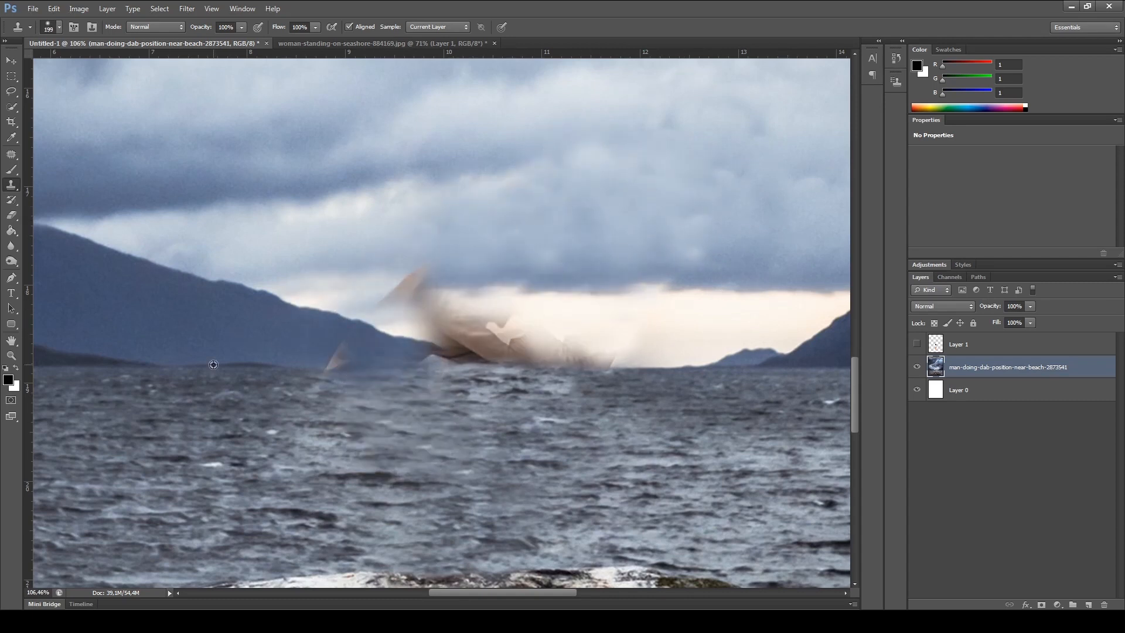
# Step: Clone the left mountain's base, the clouds and the bright sky over the brown remnants of the hoodie
pyautogui.keyDown('alt'); pyautogui.click(214, 364); pyautogui.keyUp('alt')
pyautogui.click(352, 357)
pyautogui.scroll(2, 372, 380)
pyautogui.keyDown('alt'); pyautogui.click(392, 248); pyautogui.keyUp('alt')
pyautogui.moveTo(418, 275); pyautogui.dragTo(438, 246)
pyautogui.keyDown('alt'); pyautogui.click(691, 322); pyautogui.keyUp('alt')
pyautogui.moveTo(548, 316)
pyautogui.mouseDown()
pyautogui.moveTo(522, 306)
pyautogui.moveTo(633, 362)
pyautogui.moveTo(476, 354)
pyautogui.moveTo(540, 355)
pyautogui.moveTo(489, 335)
pyautogui.mouseUp()
# Step: Clean up the remaining traces along the bright horizon, waterline and left mountain slope with the Clone Stamp at size 95
pyautogui.keyDown('alt'); pyautogui.rightClick(603, 356); pyautogui.keyUp('alt')
pyautogui.keyDown('alt'); pyautogui.click(707, 362); pyautogui.keyUp('alt')
pyautogui.keyDown('alt'); pyautogui.click(410, 350); pyautogui.keyUp('alt')
pyautogui.keyDown('alt'); pyautogui.click(656, 346); pyautogui.keyUp('alt')
pyautogui.keyDown('alt'); pyautogui.click(576, 324); pyautogui.keyUp('alt')
pyautogui.scroll(3, 580, 321)
pyautogui.keyDown('alt'); pyautogui.click(665, 327); pyautogui.keyUp('alt')
pyautogui.moveTo(593, 358); pyautogui.dragTo(480, 336)
pyautogui.moveTo(384, 273); pyautogui.dragTo(279, 316)
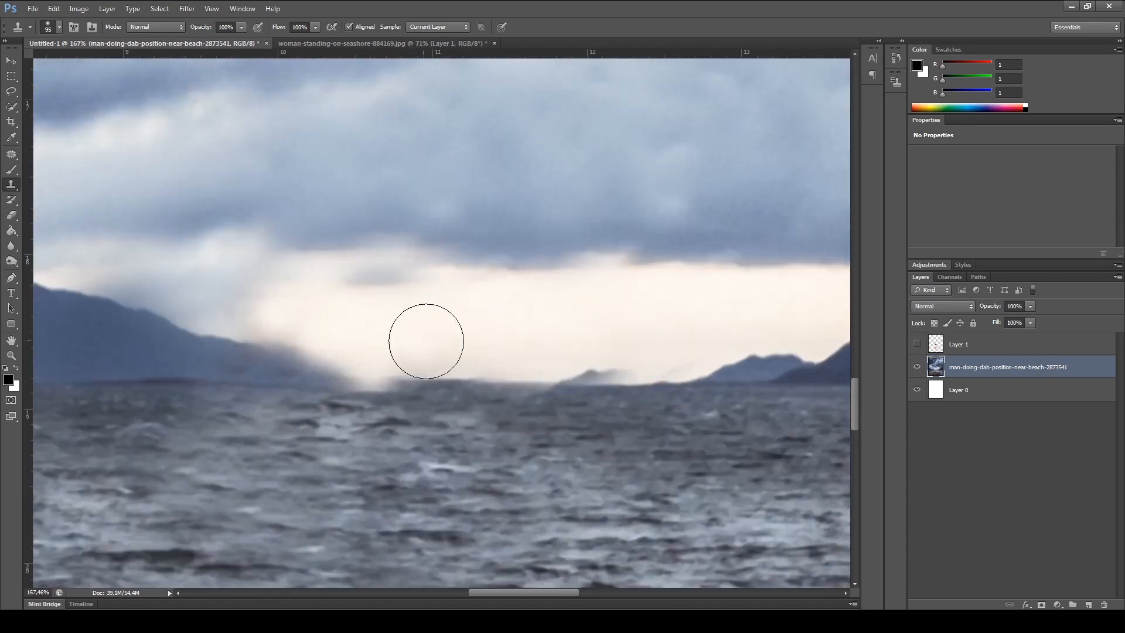
pyautogui.scroll(-20, 645, 435)
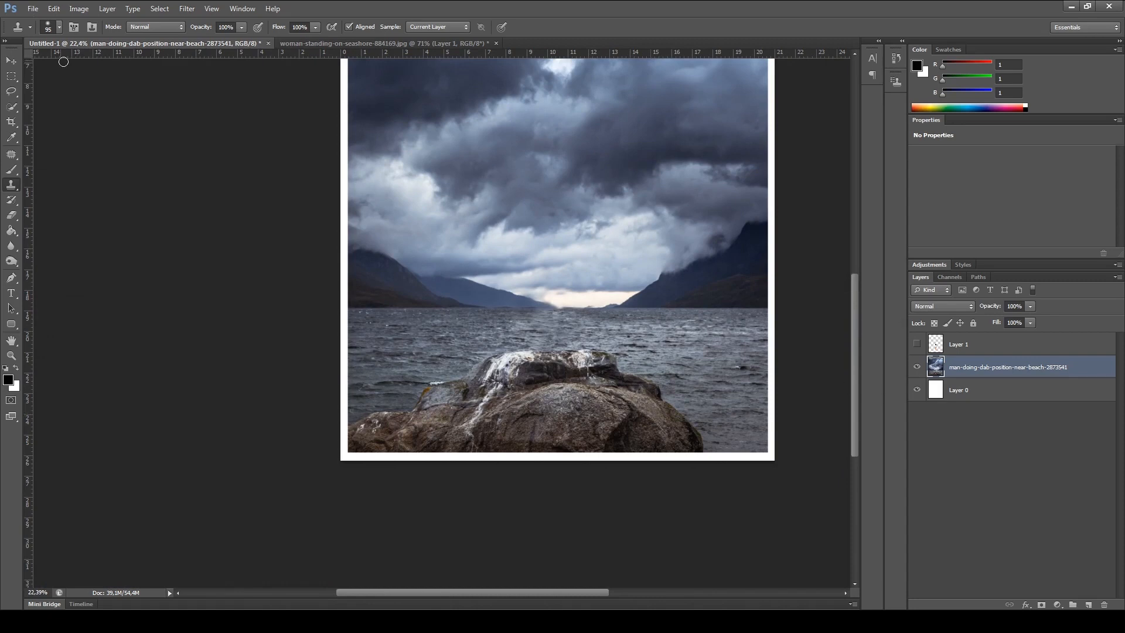
pyautogui.click(10, 62)
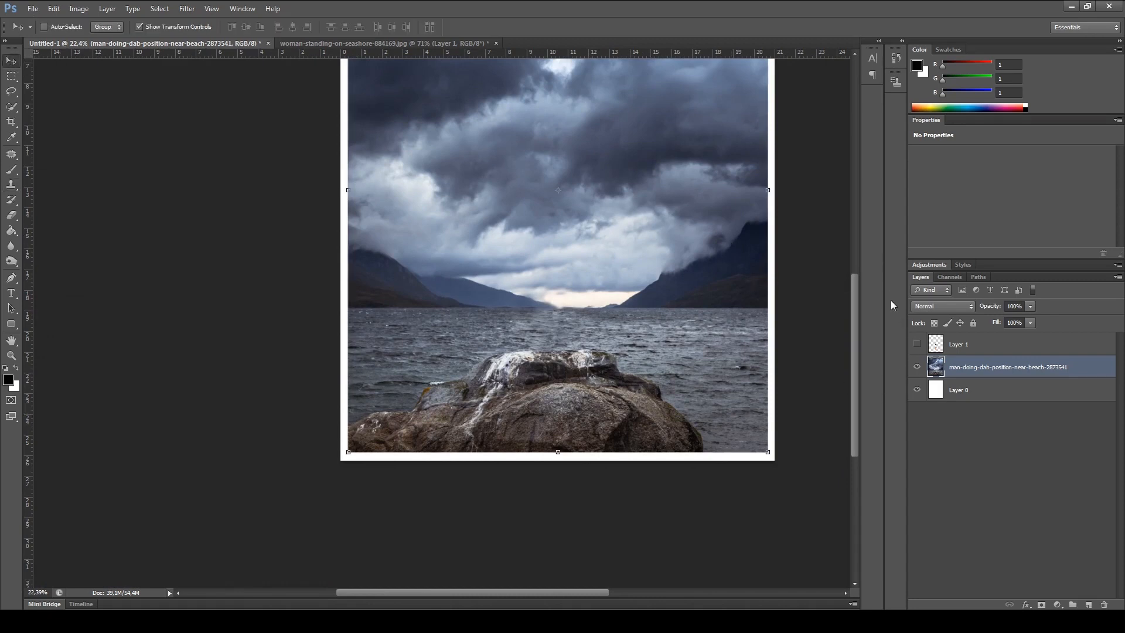
# Step: Enlarge the stormy sea photo slightly so that it covers the whole canvas and its white border
pyautogui.scroll(-3, 687, 235)
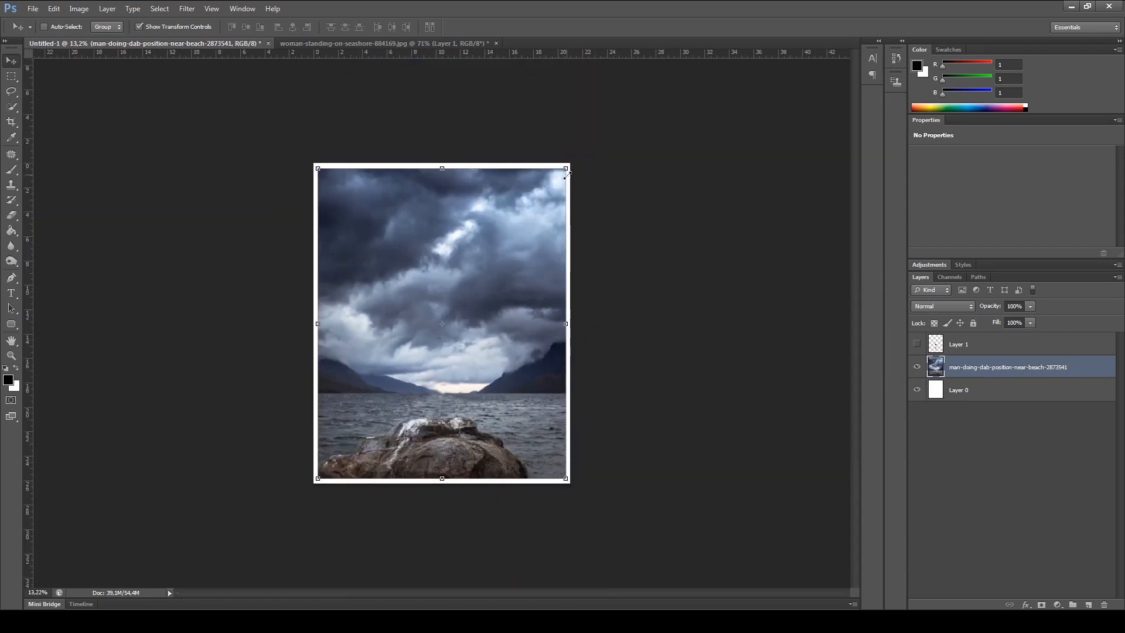
pyautogui.moveTo(567, 165); pyautogui.dragTo(574, 159)
pyautogui.press('Return')
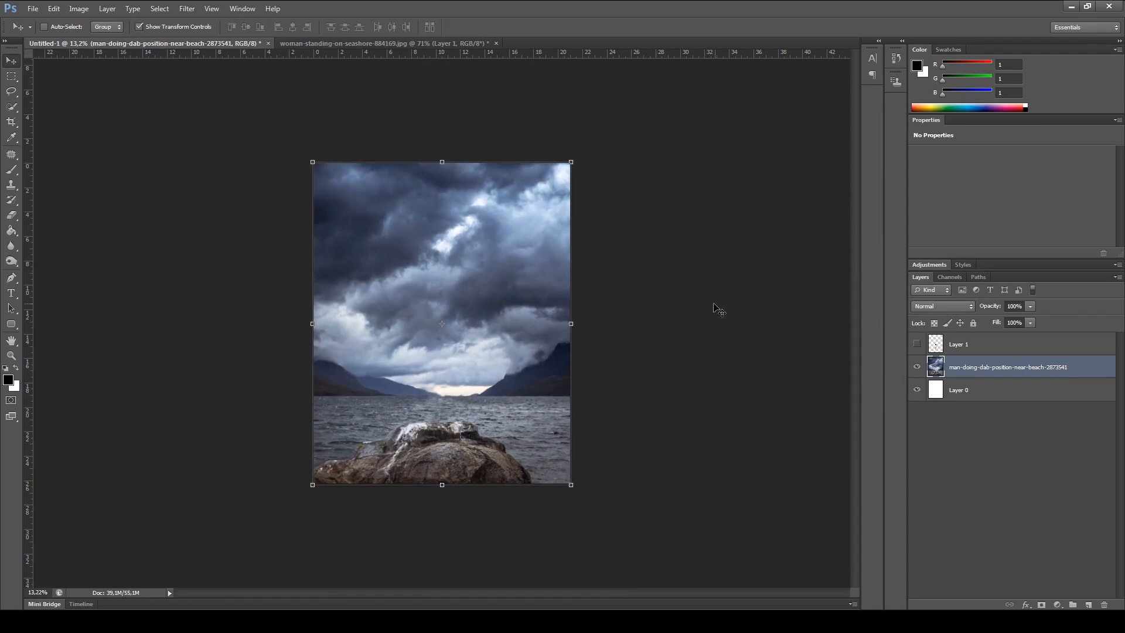
# Step: Make the cut-out woman's layer visible and move her slightly down on the rock
pyautogui.click(916, 344)
pyautogui.scroll(3, 434, 492)
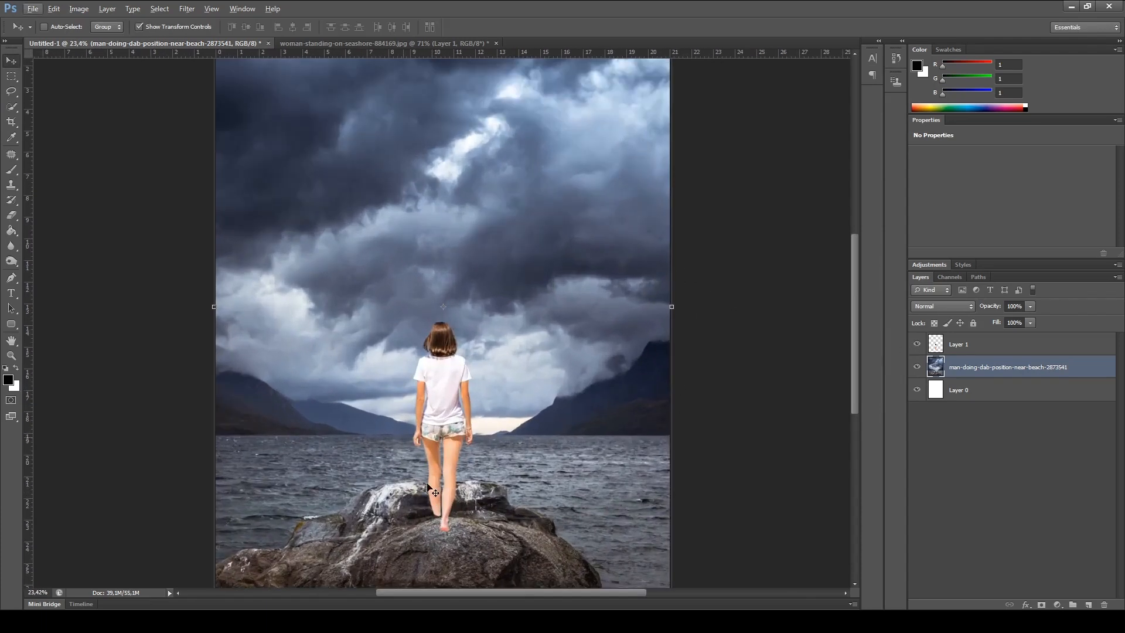
pyautogui.keyDown('ctrl'); pyautogui.click(440, 448); pyautogui.keyUp('ctrl')
pyautogui.moveTo(450, 482); pyautogui.dragTo(458, 498)
pyautogui.scroll(3, 451, 529)
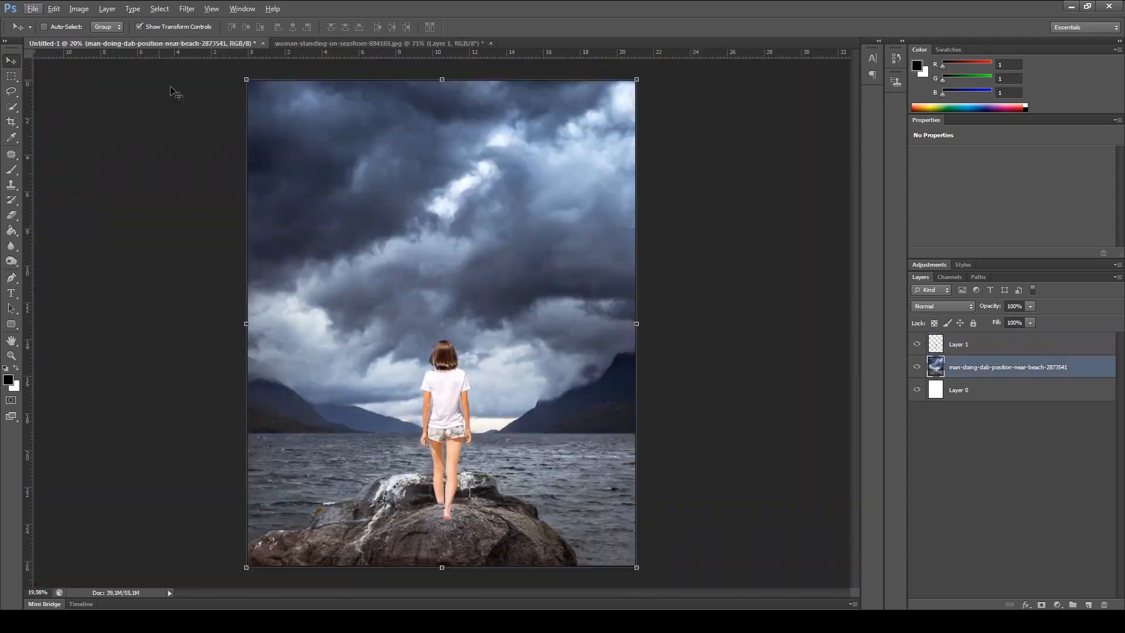
# Step: Place the woman-standing-on-seashore photo beneath Layer 1 and align it exactly with the cut-out woman
pyautogui.click(34, 8)
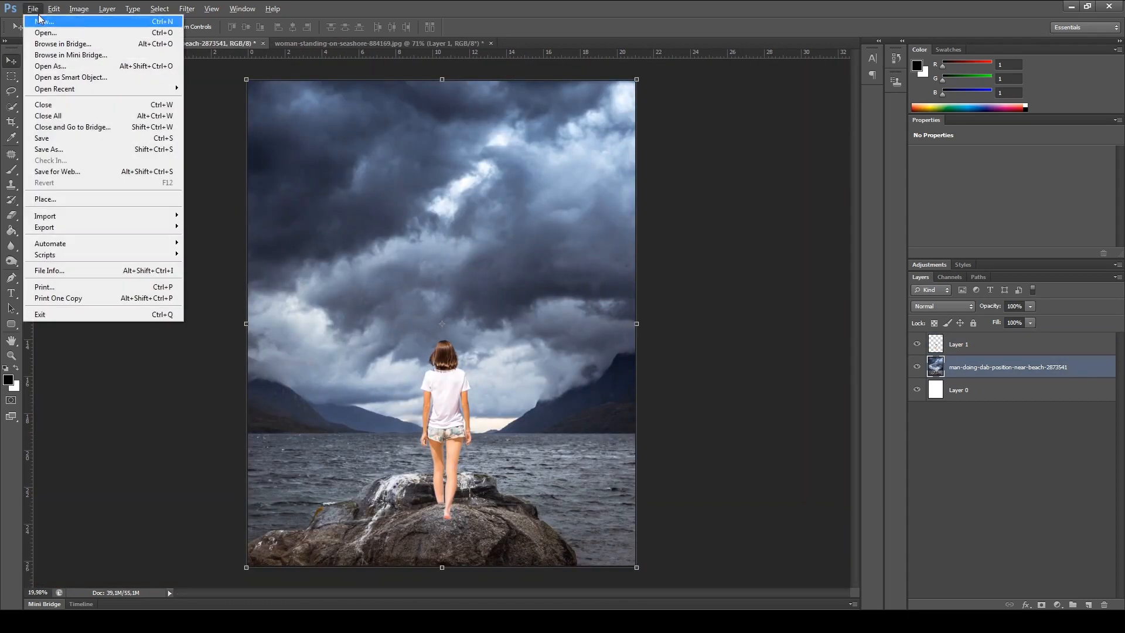
pyautogui.click(63, 203)
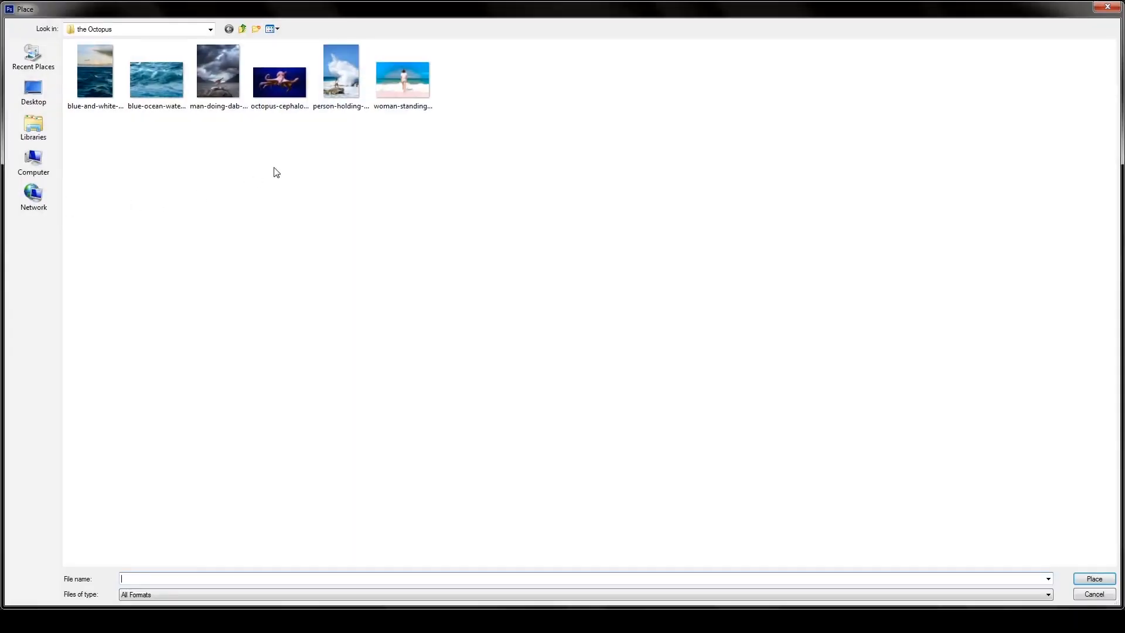
pyautogui.doubleClick(390, 78)
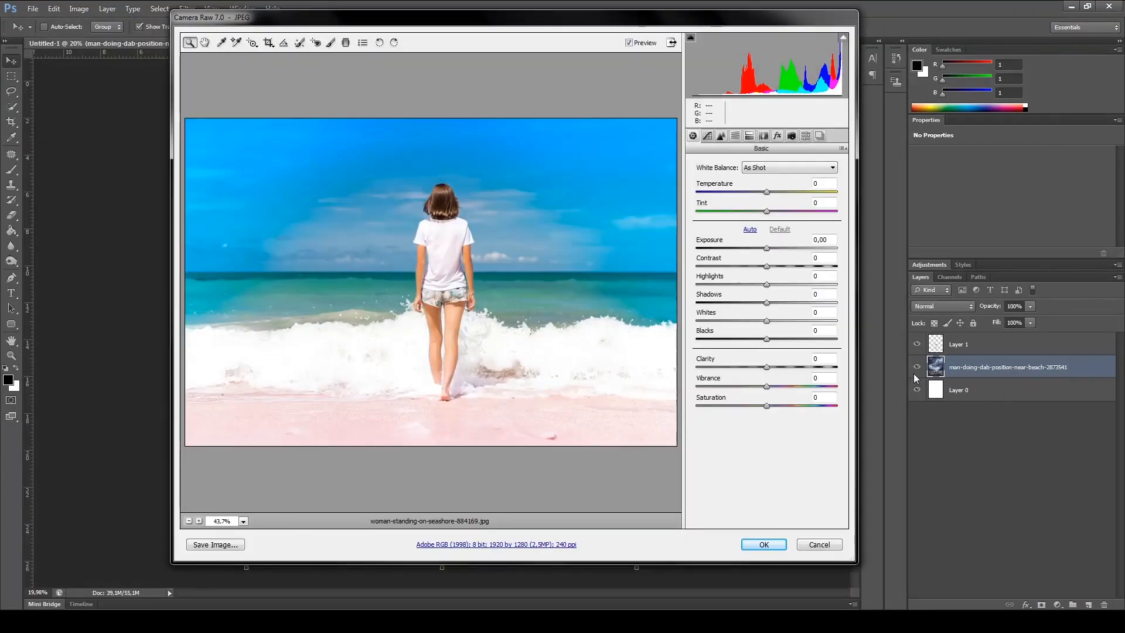
pyautogui.press('Return')
pyautogui.moveTo(588, 370); pyautogui.dragTo(582, 464)
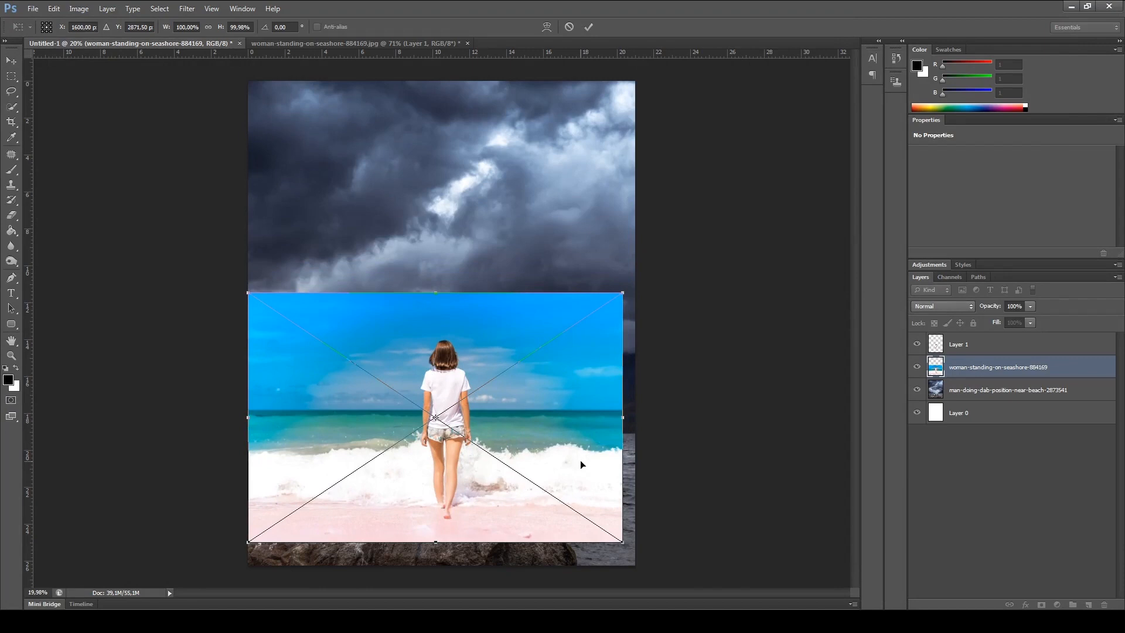
pyautogui.click(588, 26)
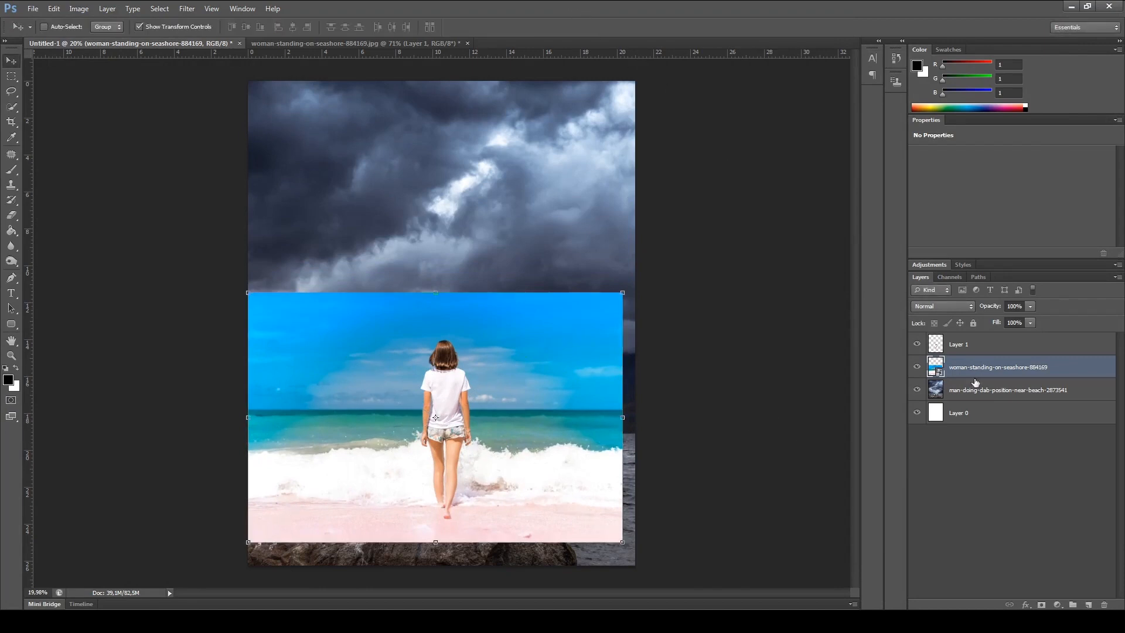
# Step: Enlarge the cut-out woman and the seashore photo together past the canvas width and move both down to the canvas's lower edge
pyautogui.keyDown('shift'); pyautogui.click(975, 349); pyautogui.keyUp('shift')
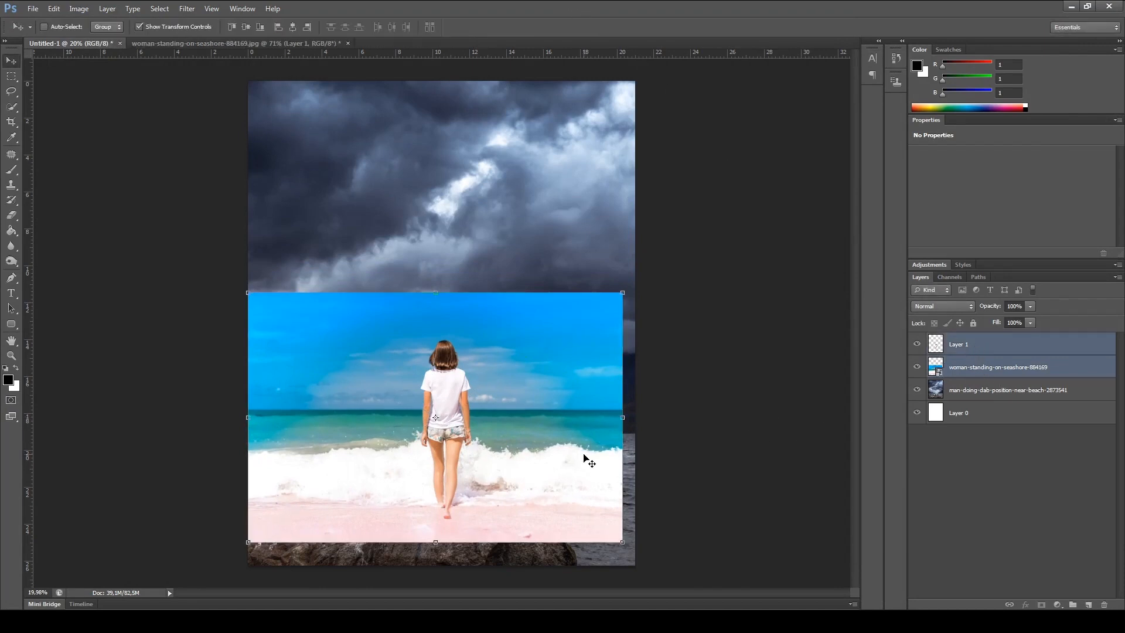
pyautogui.moveTo(623, 542); pyautogui.dragTo(646, 559)
pyautogui.press('Return')
pyautogui.moveTo(590, 527); pyautogui.dragTo(592, 564)
# Step: Add a layer mask to the seashore photo and invert it to black to hide the photo
pyautogui.click(970, 371)
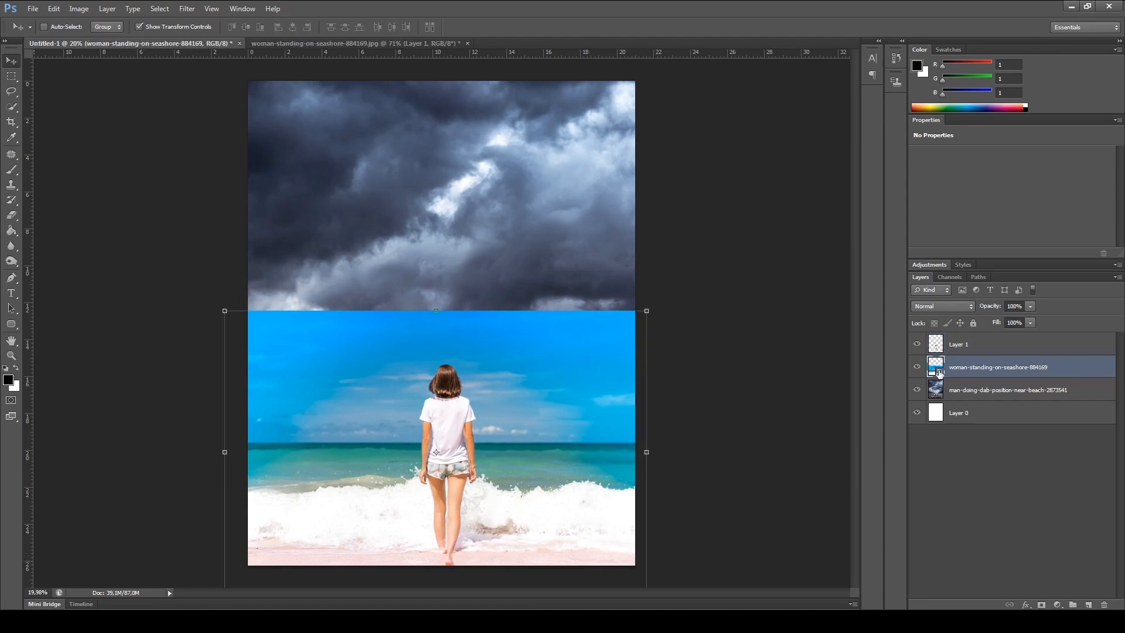
pyautogui.click(1041, 605)
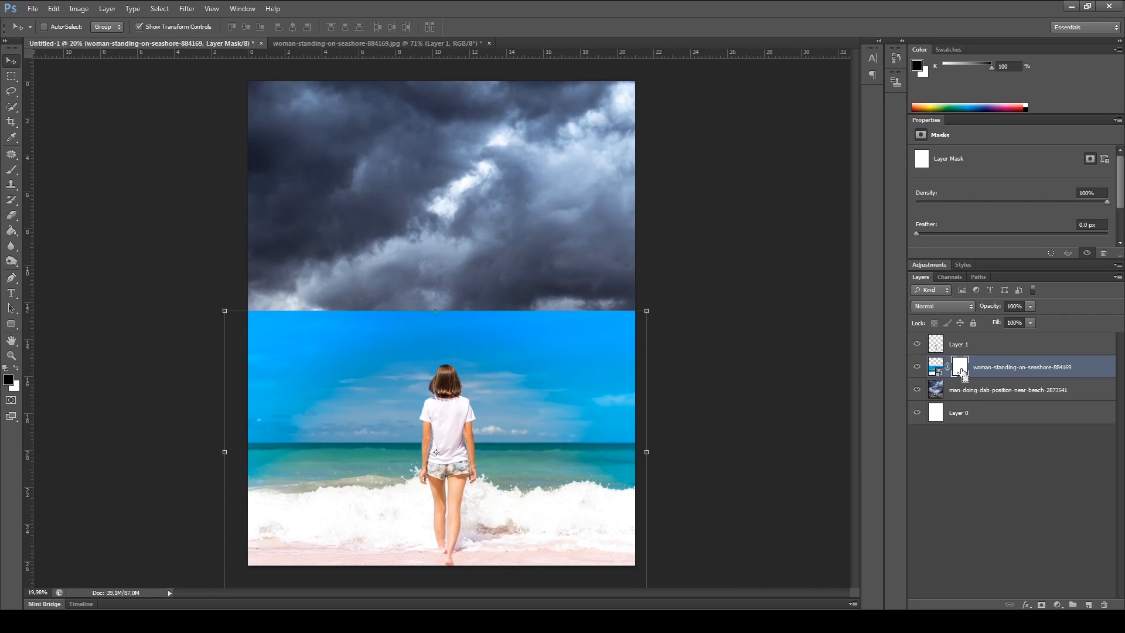
pyautogui.hotkey('ctrl', 'i')
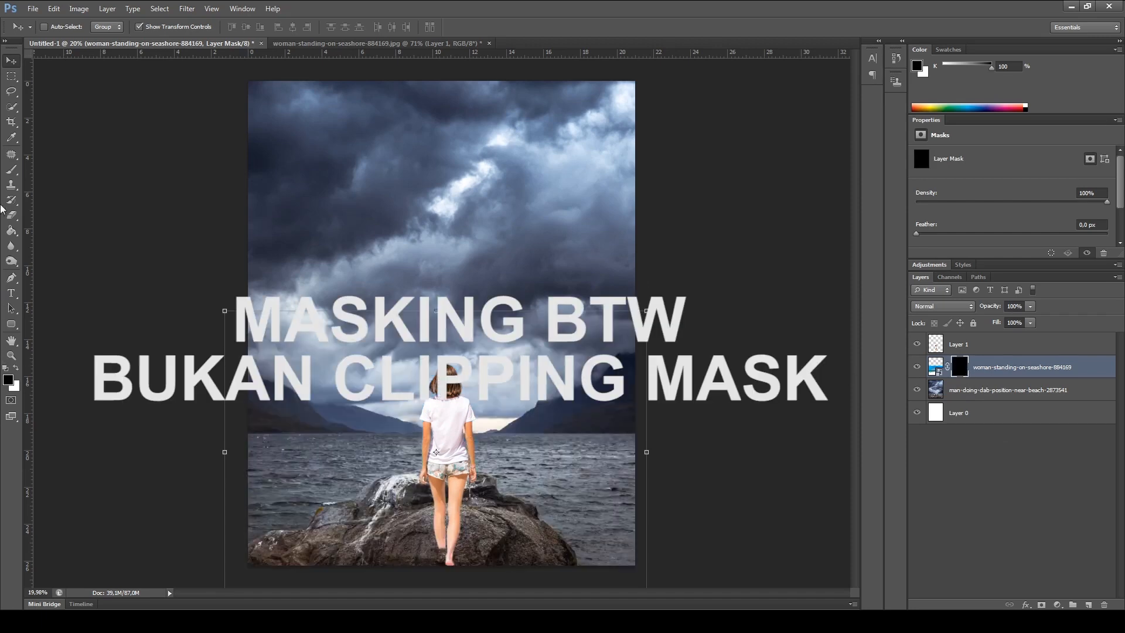
# Step: Set a soft brush to size 632 and 100% opacity and paint white on the mask over the lower-left sea and rock
pyautogui.click(11, 169)
pyautogui.rightClick(330, 488)
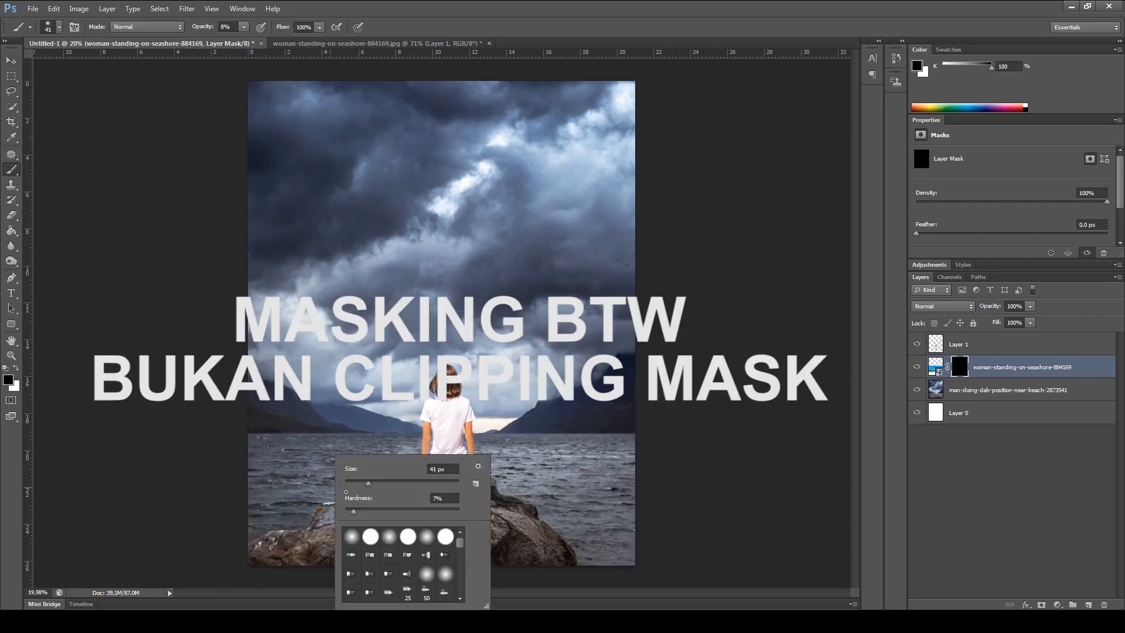
pyautogui.keyDown('alt'); pyautogui.rightClick(273, 490); pyautogui.keyUp('alt')
pyautogui.keyDown('alt'); pyautogui.moveTo(273, 489); pyautogui.dragTo(307, 502); pyautogui.keyUp('alt')
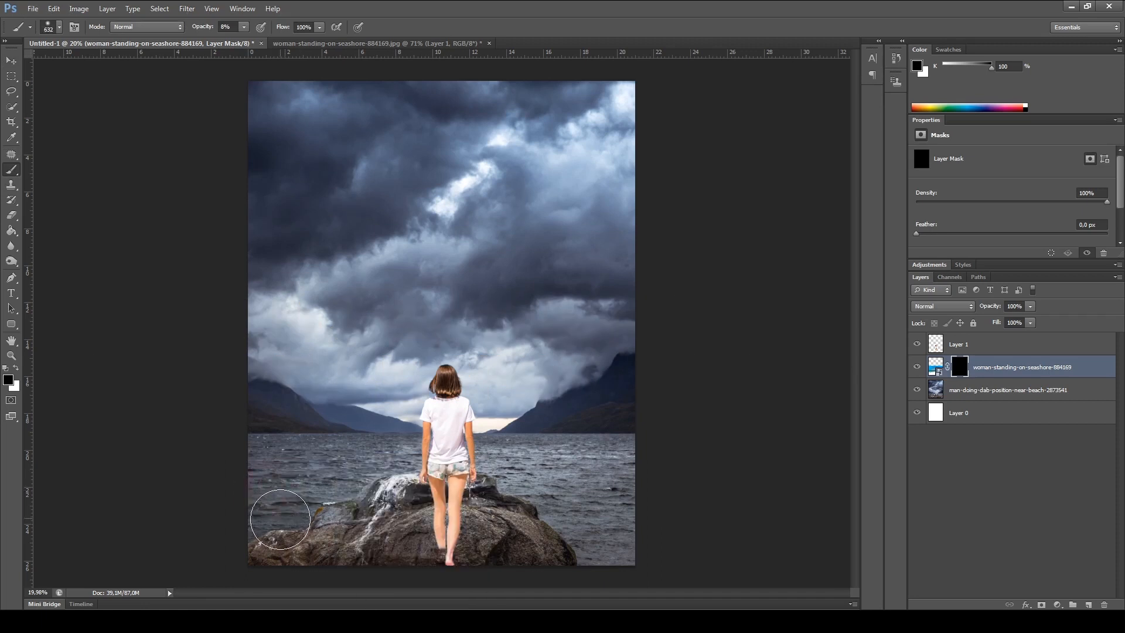
pyautogui.click(244, 27)
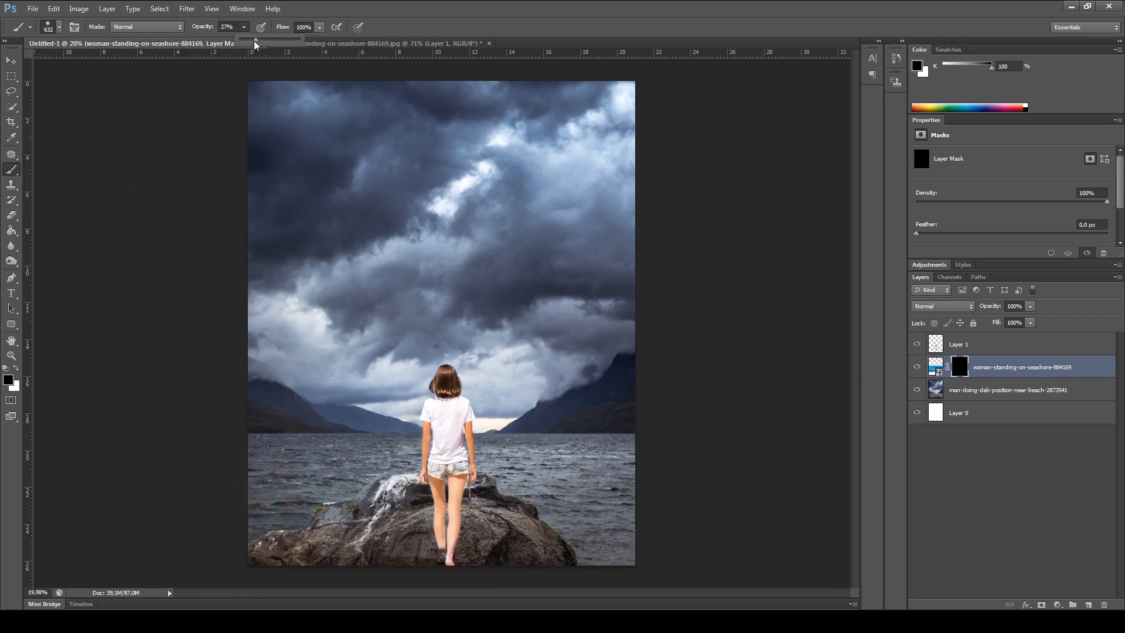
pyautogui.moveTo(287, 550)
pyautogui.mouseDown()
pyautogui.moveTo(372, 551)
pyautogui.moveTo(296, 527)
pyautogui.moveTo(314, 530)
pyautogui.moveTo(271, 535)
pyautogui.moveTo(275, 507)
pyautogui.moveTo(304, 502)
pyautogui.mouseUp()
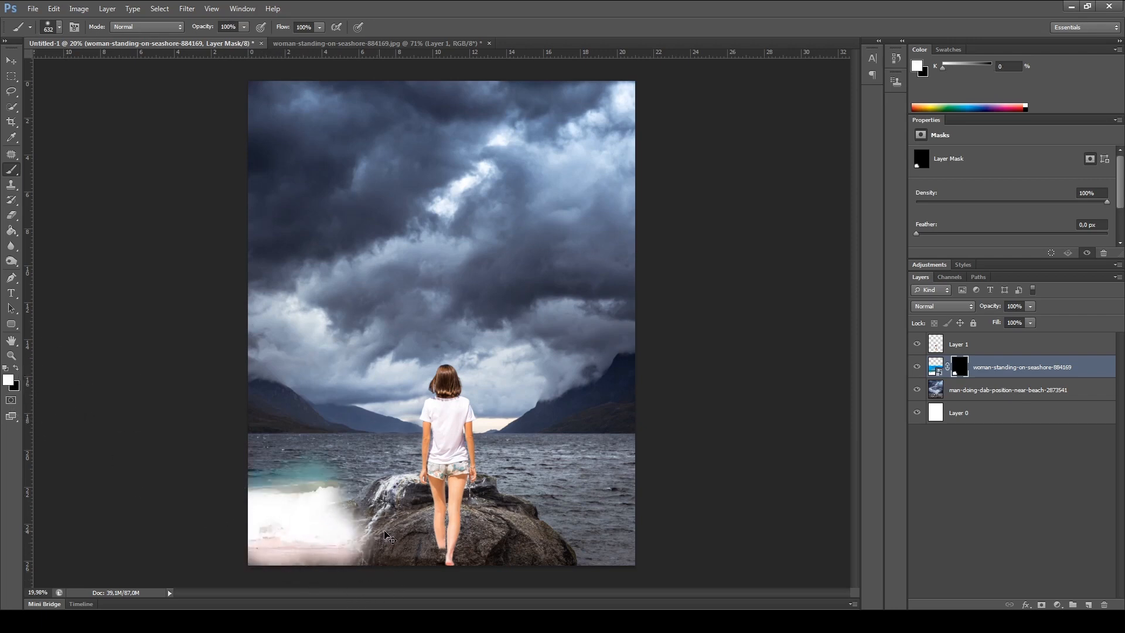
# Step: Undo the first mask stroke and repaint in white to reveal the sand and surf across the image's lower part, around the rock
pyautogui.hotkey('ctrl', 'z')
pyautogui.moveTo(275, 539)
pyautogui.mouseDown()
pyautogui.moveTo(326, 552)
pyautogui.moveTo(557, 539)
pyautogui.moveTo(604, 556)
pyautogui.moveTo(615, 544)
pyautogui.moveTo(592, 533)
pyautogui.moveTo(625, 527)
pyautogui.moveTo(552, 522)
pyautogui.moveTo(630, 512)
pyautogui.moveTo(591, 512)
pyautogui.moveTo(528, 473)
pyautogui.moveTo(549, 467)
pyautogui.moveTo(442, 494)
pyautogui.moveTo(343, 492)
pyautogui.moveTo(410, 504)
pyautogui.mouseUp()
pyautogui.hotkey('ctrl', 'z')
pyautogui.scroll(4, 614, 519)
pyautogui.scroll(3, 613, 520)
pyautogui.hotkey('ctrl', 'z')
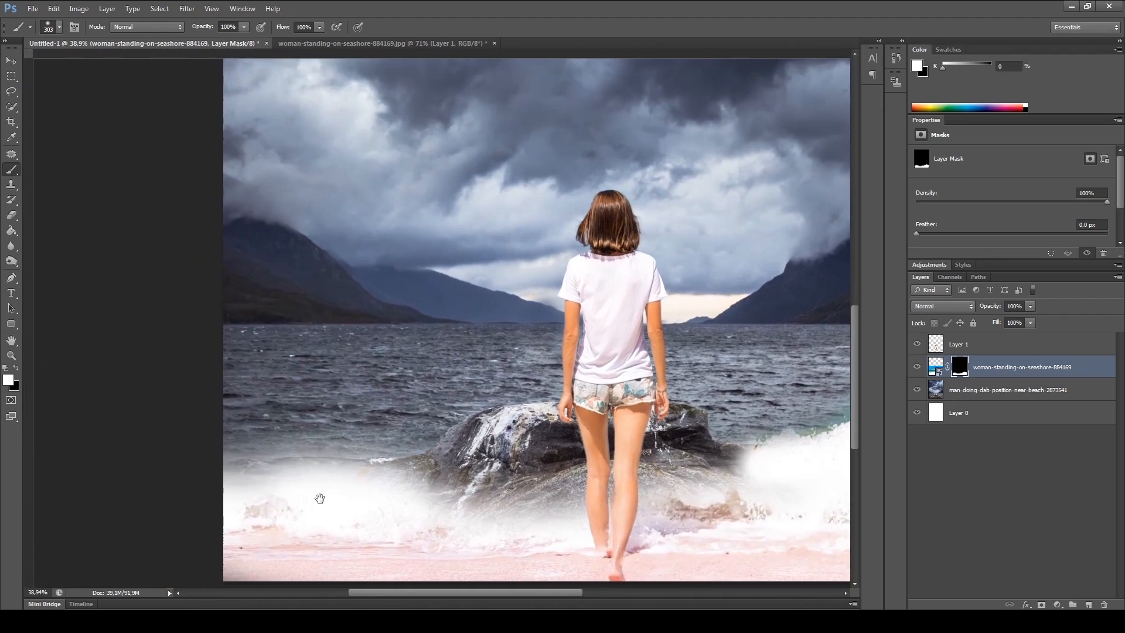
# Step: Reveal more wave foam on both sides of the rock by painting white on the mask with brush size 118
pyautogui.moveTo(395, 465)
pyautogui.mouseDown()
pyautogui.moveTo(216, 454)
pyautogui.moveTo(395, 466)
pyautogui.moveTo(414, 457)
pyautogui.moveTo(384, 448)
pyautogui.moveTo(447, 438)
pyautogui.mouseUp()
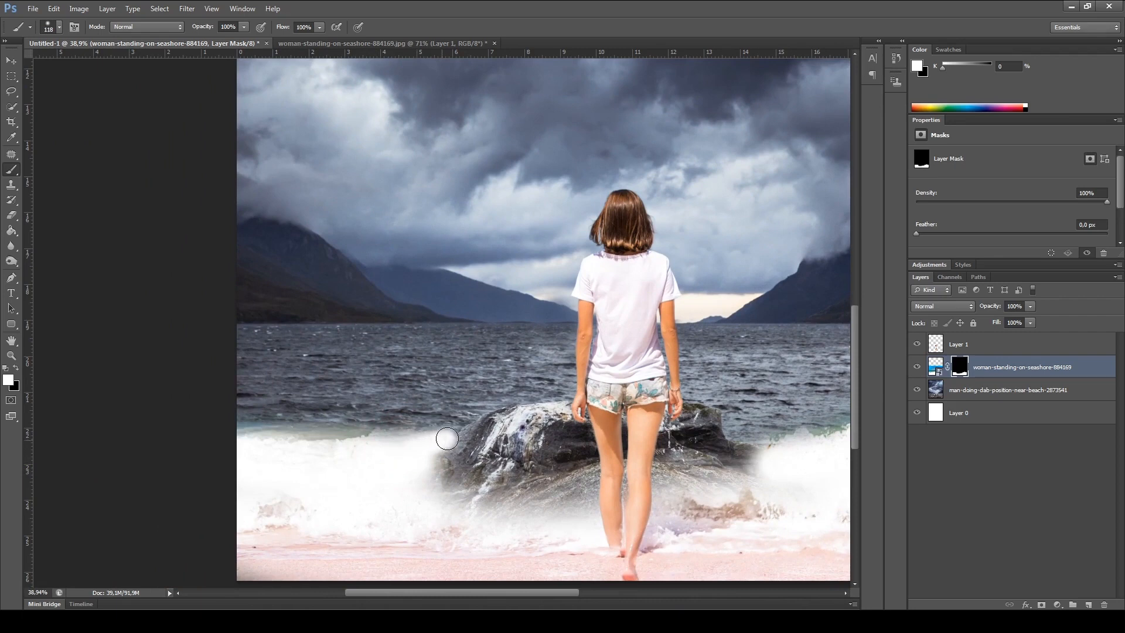
pyautogui.moveTo(775, 443); pyautogui.dragTo(726, 432)
pyautogui.scroll(3, 785, 441)
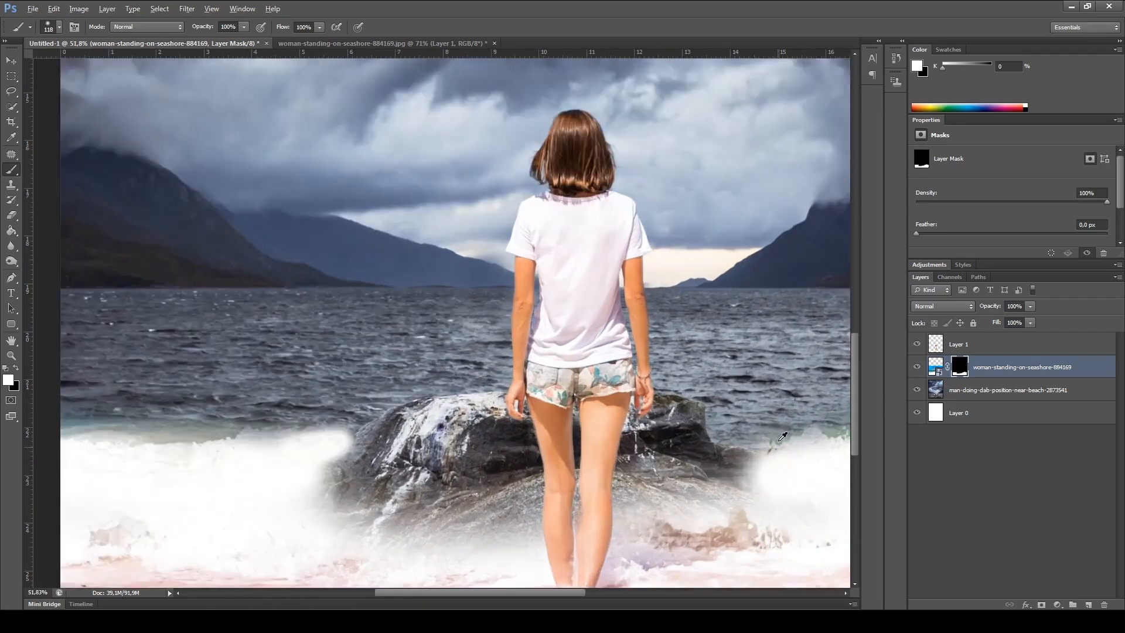
pyautogui.moveTo(720, 432); pyautogui.dragTo(709, 426)
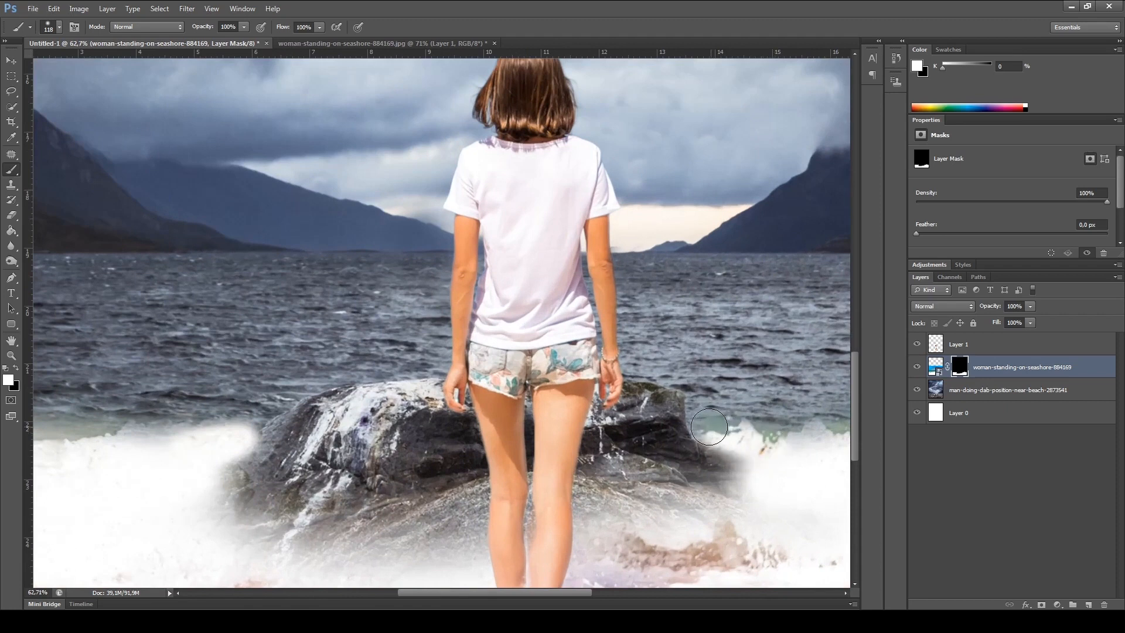
# Step: Paint black on the mask to hide the teal water strip above the left wave
pyautogui.scroll(-3, 783, 439)
pyautogui.scroll(2, 366, 445)
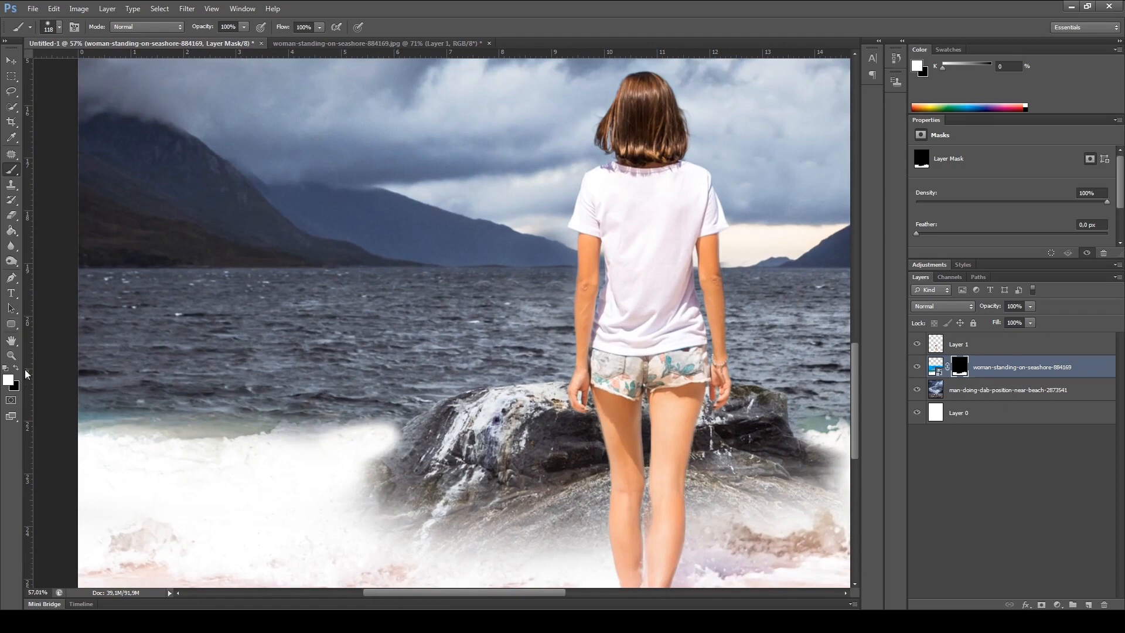
pyautogui.moveTo(126, 414)
pyautogui.mouseDown()
pyautogui.moveTo(91, 412)
pyautogui.moveTo(151, 417)
pyautogui.moveTo(80, 413)
pyautogui.moveTo(274, 405)
pyautogui.moveTo(195, 416)
pyautogui.mouseUp()
pyautogui.scroll(-1, 196, 416)
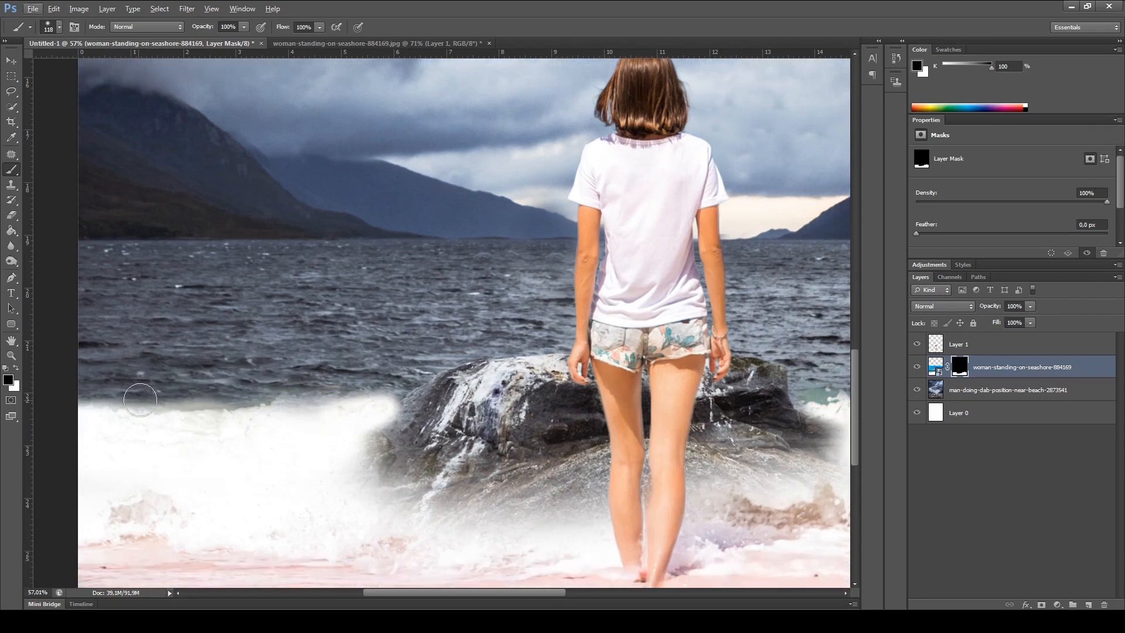
# Step: Soften the upper edge of the left wave with a black brush of size 252 at 61% opacity
pyautogui.moveTo(173, 187); pyautogui.dragTo(211, 188)
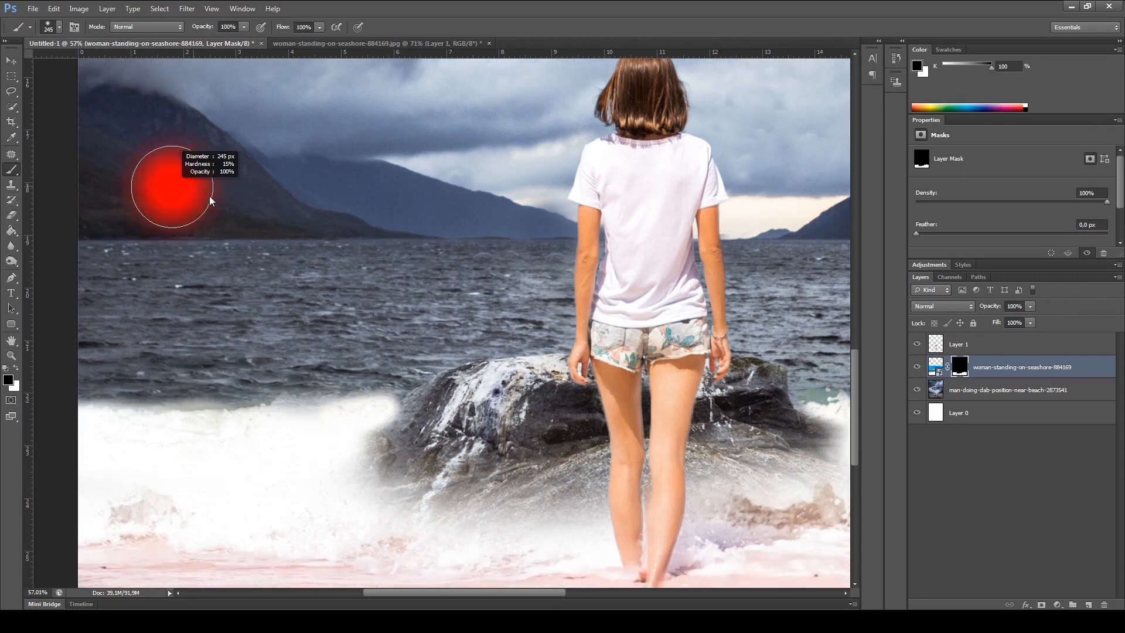
pyautogui.click(244, 28)
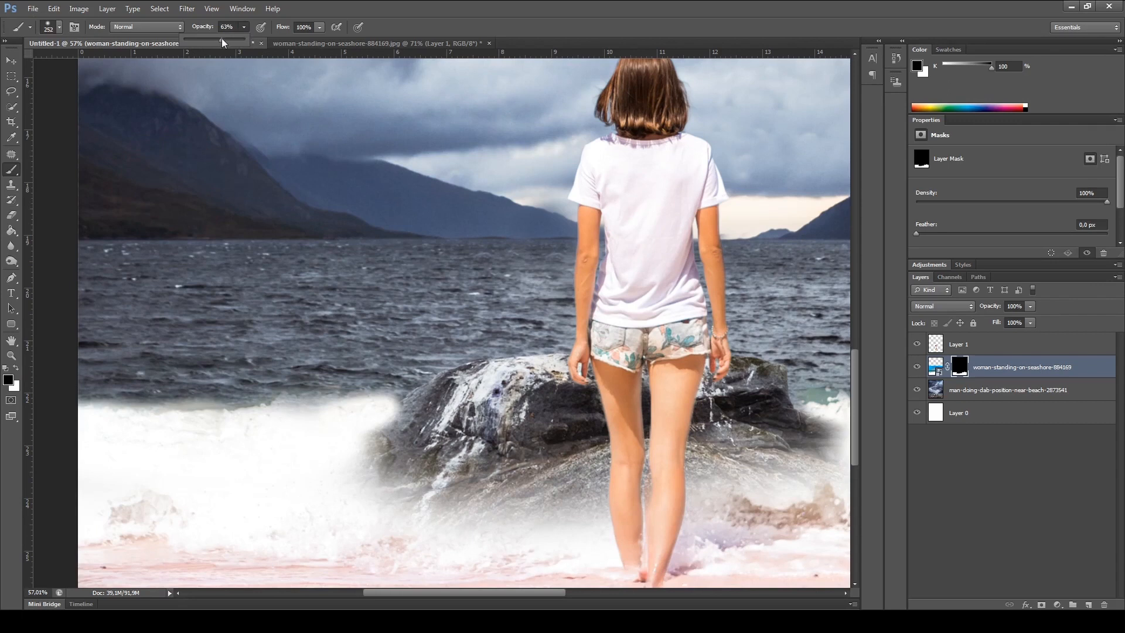
pyautogui.click(85, 404)
pyautogui.click(170, 401)
pyautogui.click(206, 390)
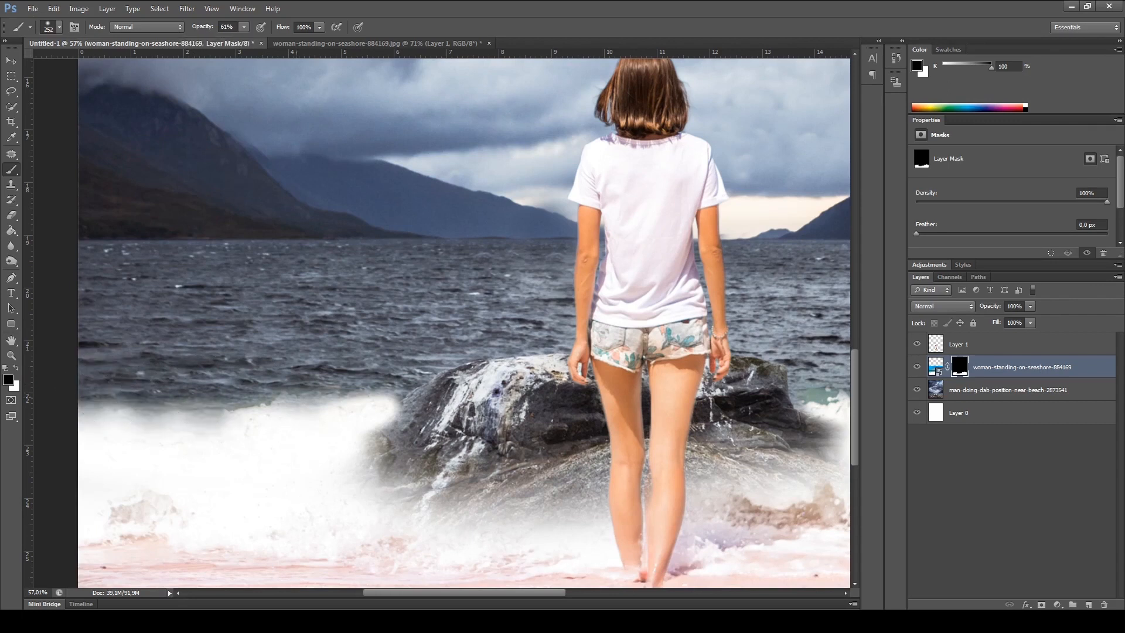
pyautogui.click(282, 383)
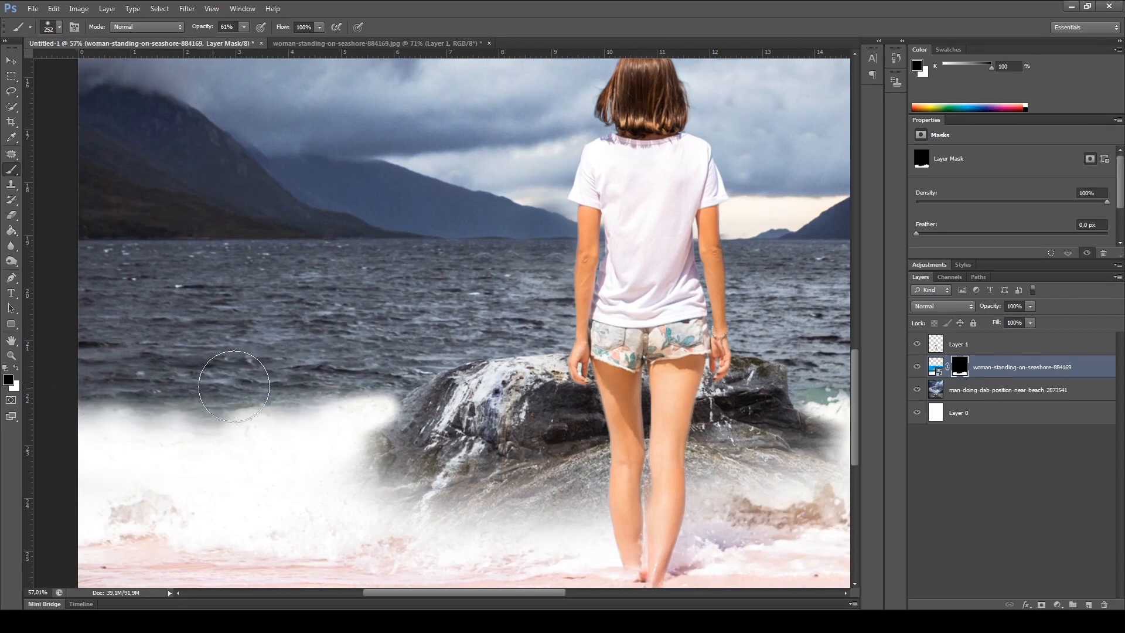
# Step: Paint black on the mask along the right wave's crest to hide the teal water and blend its upper edge
pyautogui.scroll(-1, 327, 366)
pyautogui.scroll(-6, 327, 366)
pyautogui.scroll(5, 747, 433)
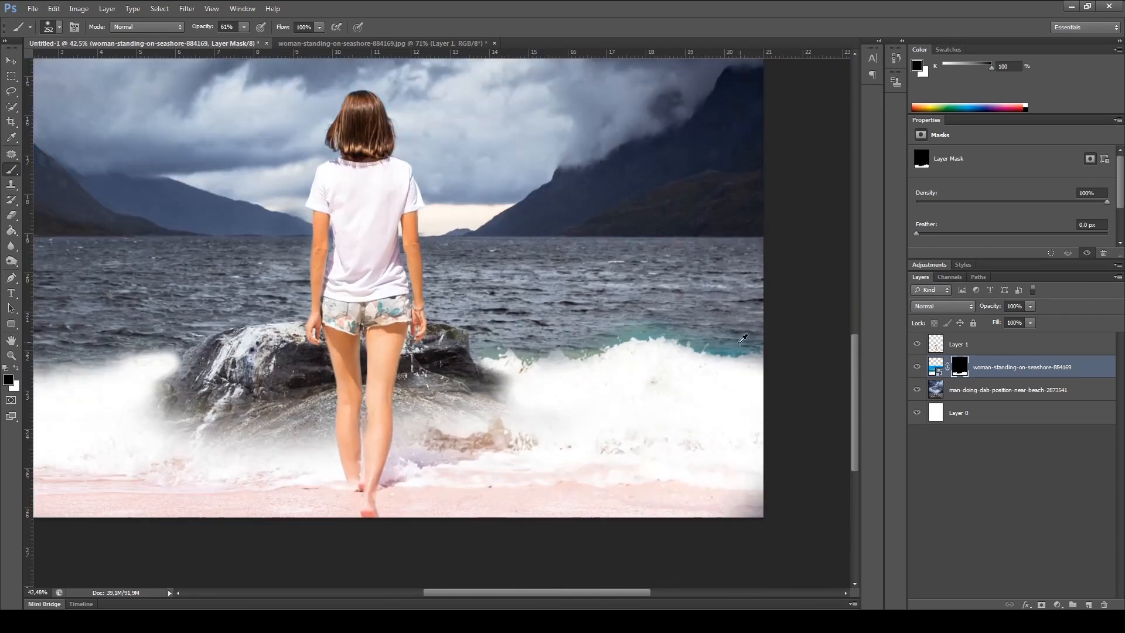
pyautogui.moveTo(745, 333)
pyautogui.mouseDown()
pyautogui.moveTo(636, 320)
pyautogui.moveTo(732, 357)
pyautogui.moveTo(724, 332)
pyautogui.moveTo(680, 316)
pyautogui.moveTo(498, 335)
pyautogui.moveTo(588, 340)
pyautogui.moveTo(516, 341)
pyautogui.moveTo(559, 346)
pyautogui.moveTo(591, 337)
pyautogui.moveTo(526, 338)
pyautogui.mouseUp()
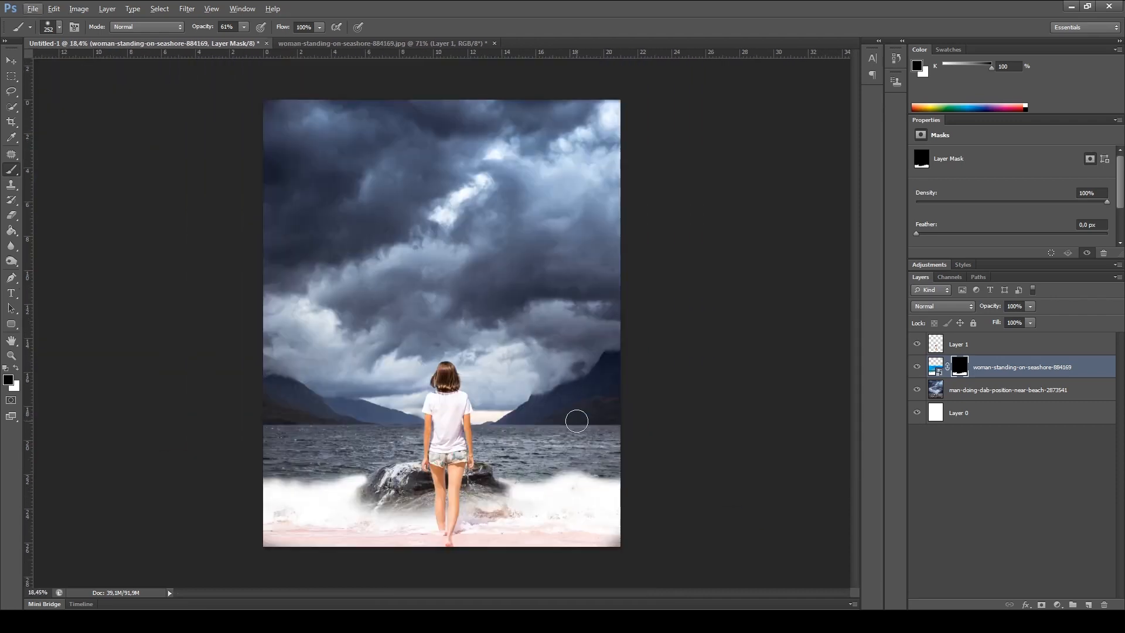
# Step: Add a Brightness/Contrast adjustment with brightness -51 above the seashore photo and clip it to that layer
pyautogui.scroll(3, 577, 413)
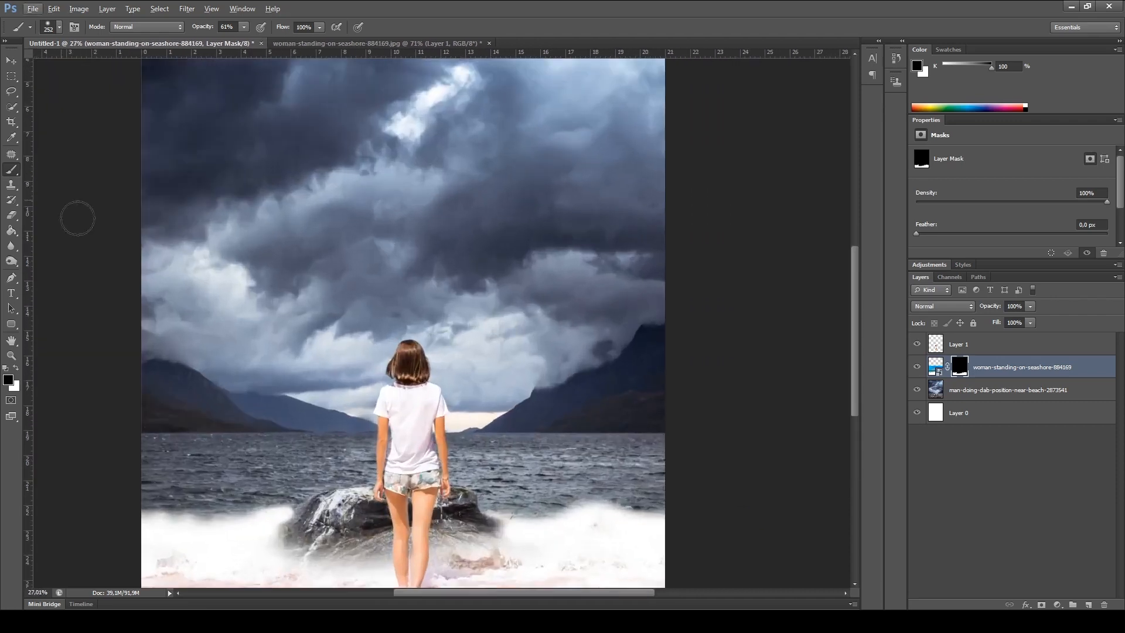
pyautogui.click(11, 61)
pyautogui.keyDown('ctrl'); pyautogui.click(759, 263); pyautogui.keyUp('ctrl')
pyautogui.scroll(-3, 580, 537)
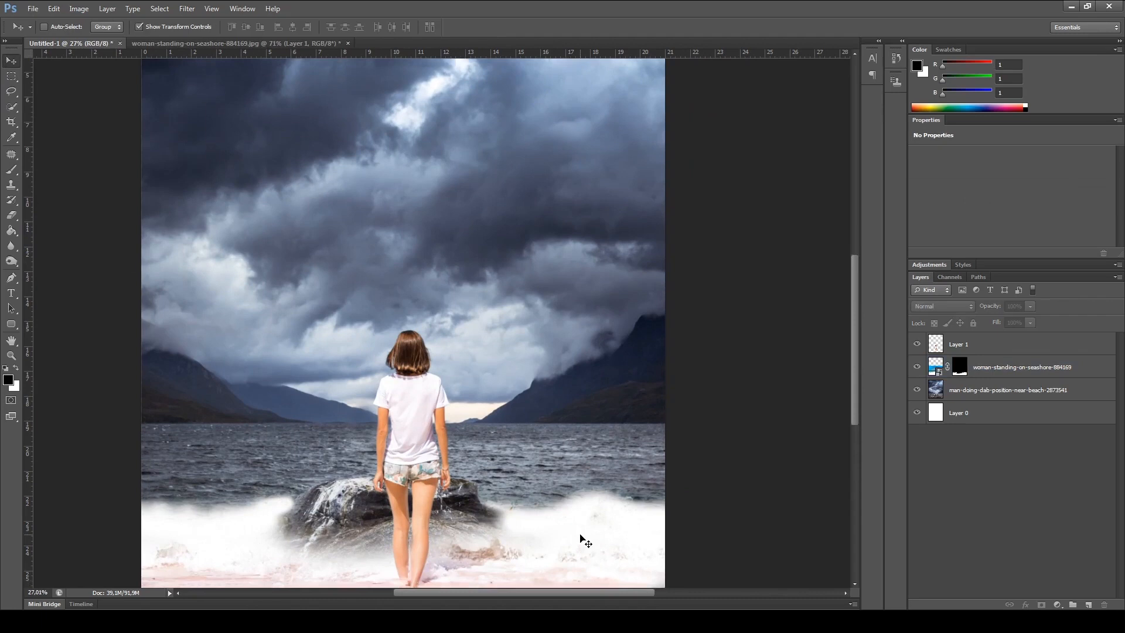
pyautogui.keyDown('ctrl'); pyautogui.click(558, 487); pyautogui.keyUp('ctrl')
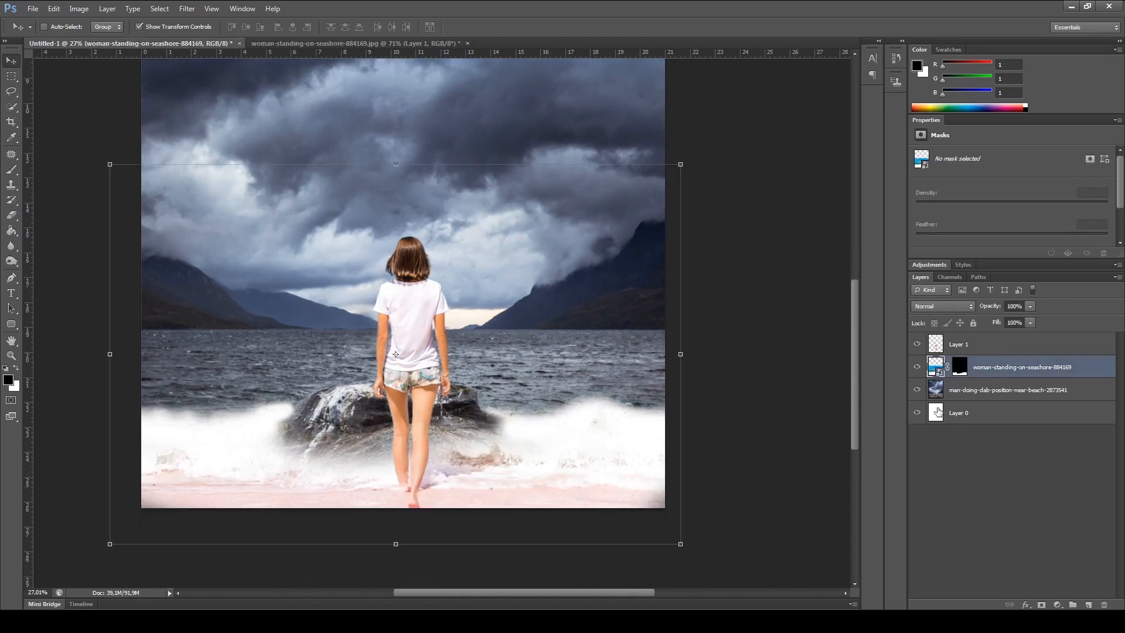
pyautogui.click(1057, 604)
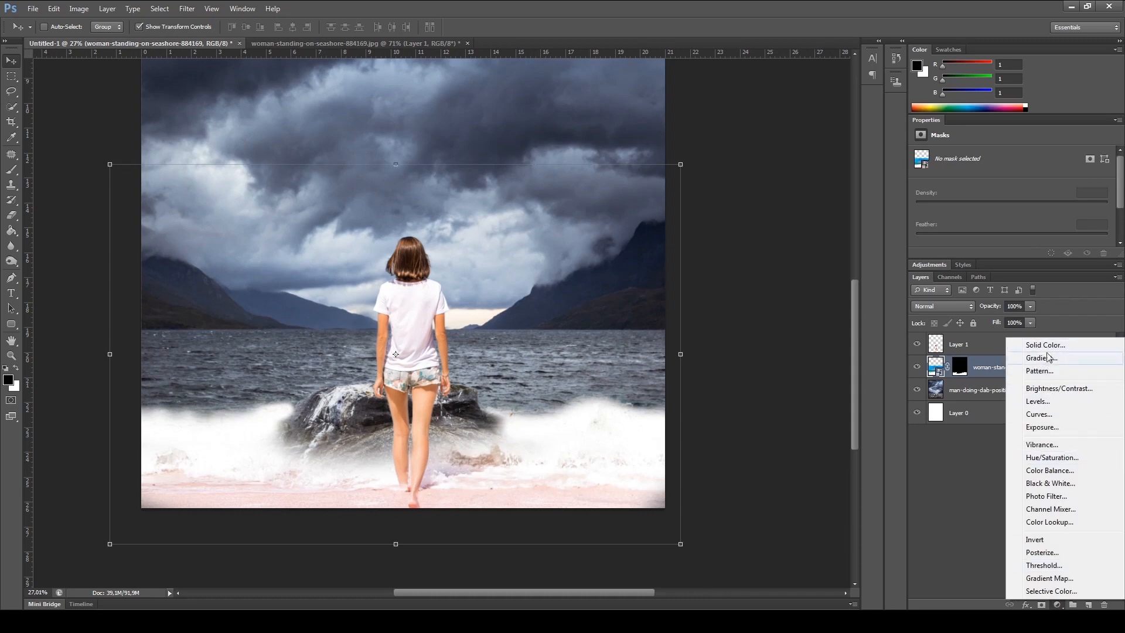
pyautogui.click(1057, 388)
pyautogui.moveTo(980, 184)
pyautogui.mouseDown()
pyautogui.moveTo(958, 183)
pyautogui.moveTo(989, 183)
pyautogui.moveTo(968, 182)
pyautogui.moveTo(979, 181)
pyautogui.mouseUp()
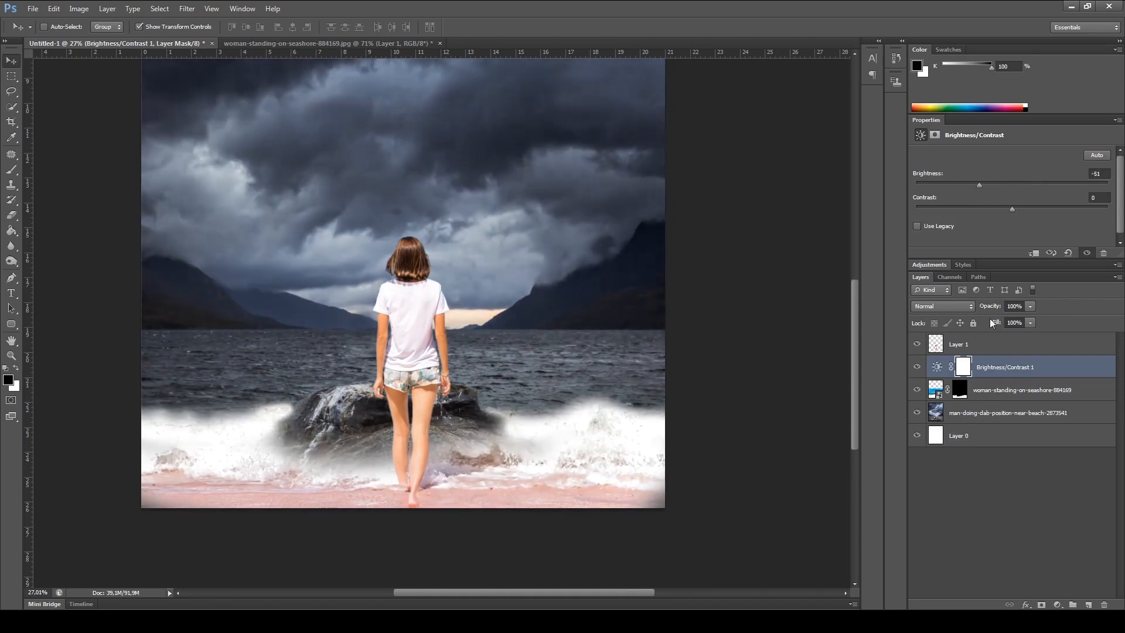
pyautogui.rightClick(1012, 374)
pyautogui.click(961, 346)
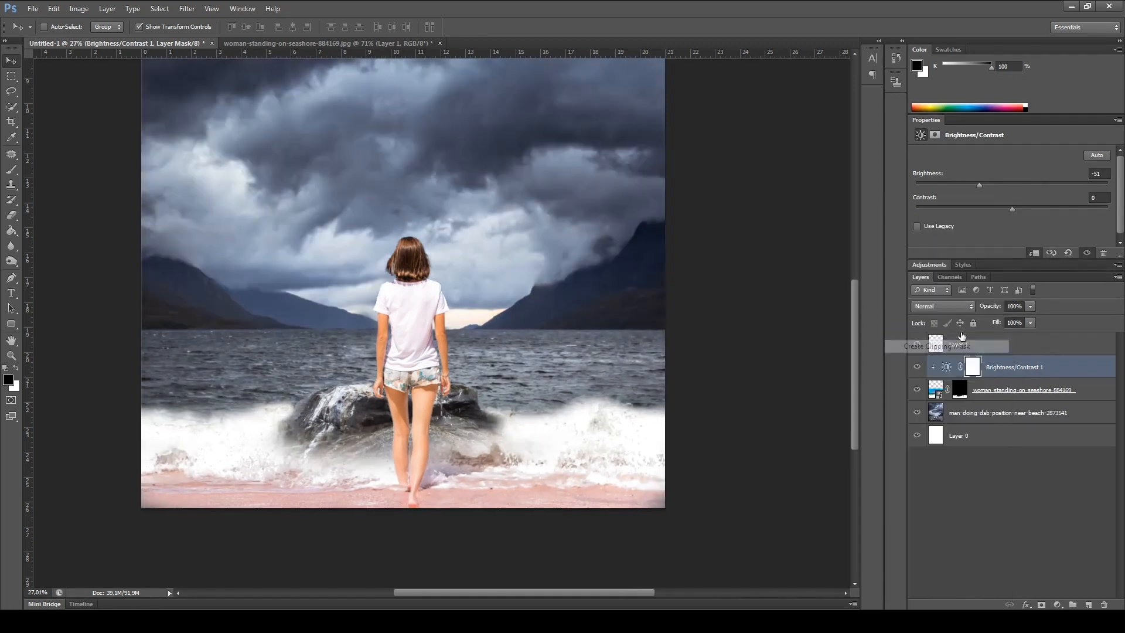
# Step: Set the clipped Brightness/Contrast adjustment to brightness -44 and contrast 39
pyautogui.moveTo(969, 182)
pyautogui.mouseDown()
pyautogui.moveTo(951, 183)
pyautogui.moveTo(993, 184)
pyautogui.moveTo(985, 190)
pyautogui.mouseUp()
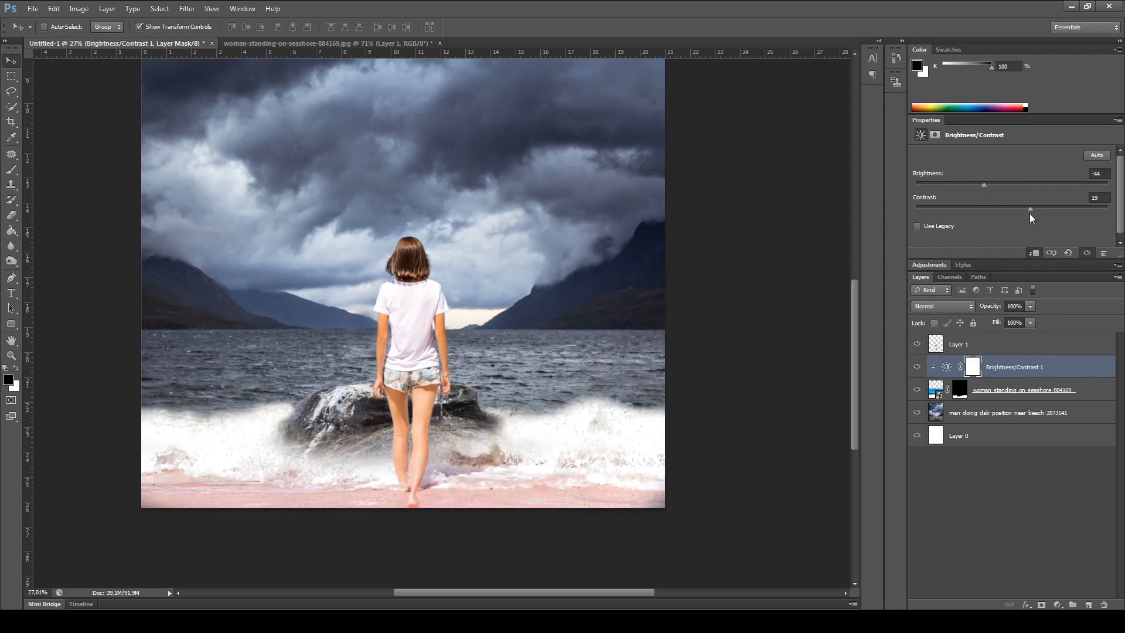
pyautogui.click(1002, 351)
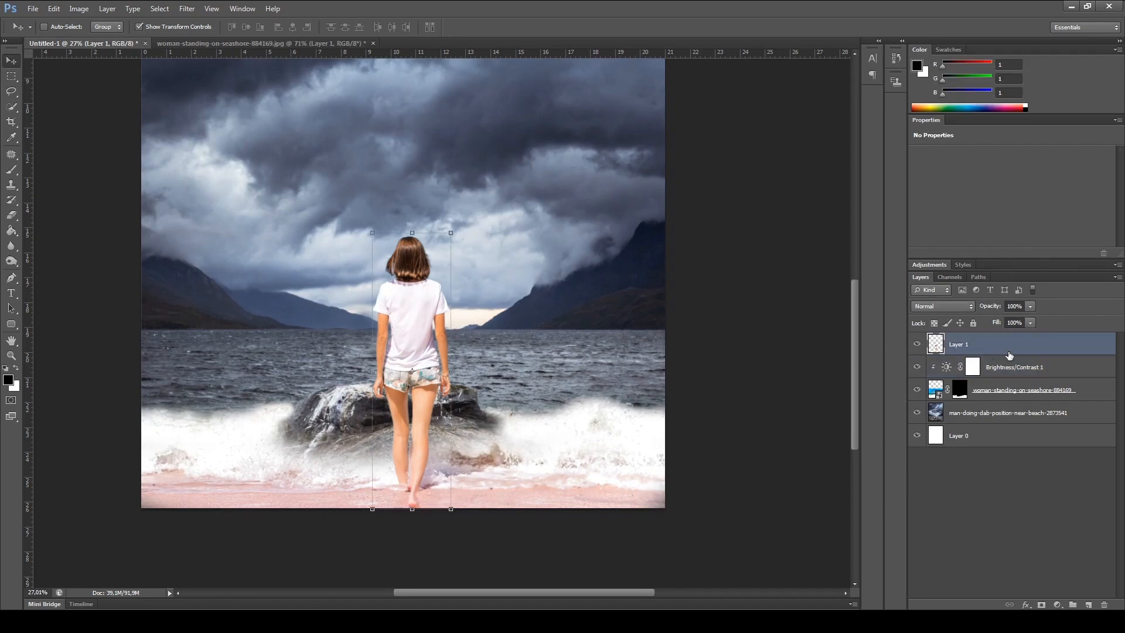
pyautogui.click(1013, 374)
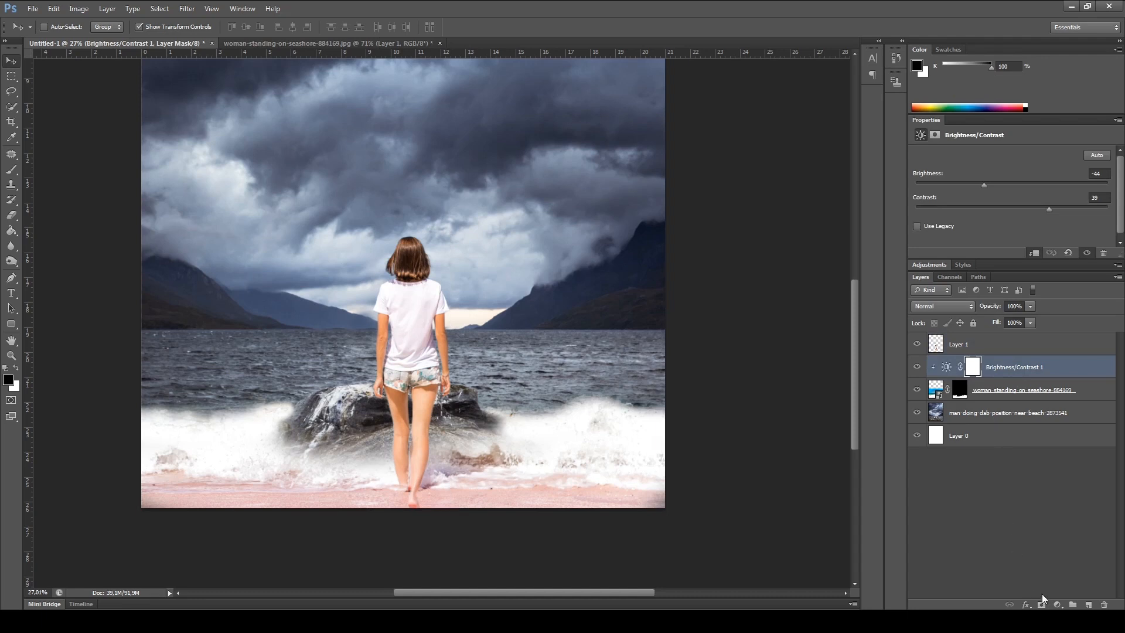
# Step: Add a Hue/Saturation adjustment above Brightness/Contrast, shift its hue to +24, and clip it to the seashore photo
pyautogui.click(1057, 604)
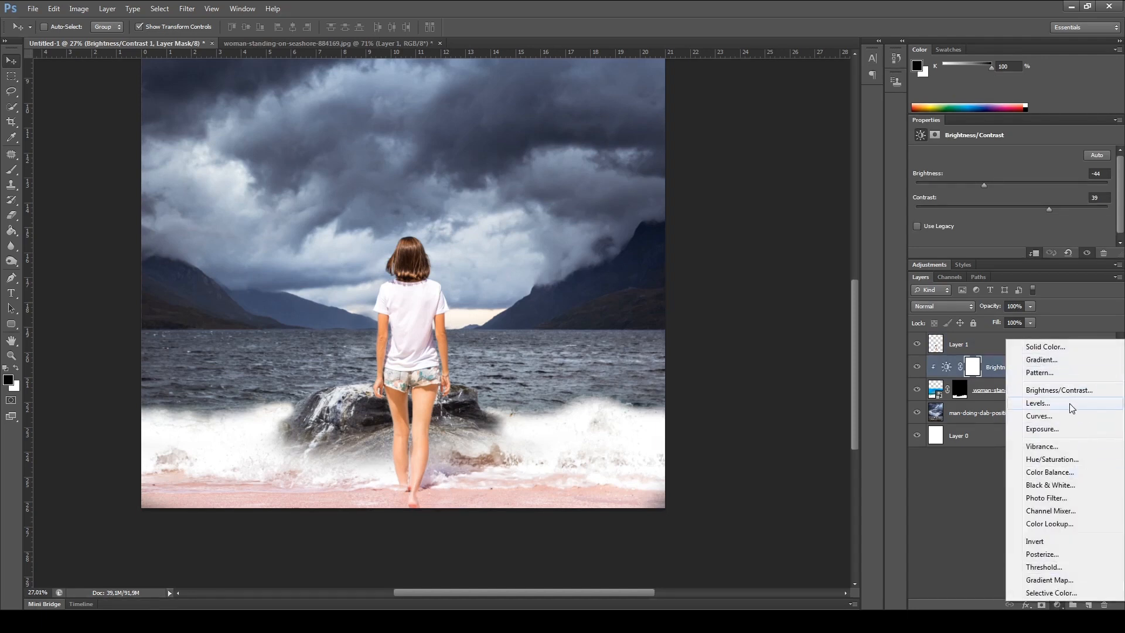
pyautogui.click(1060, 459)
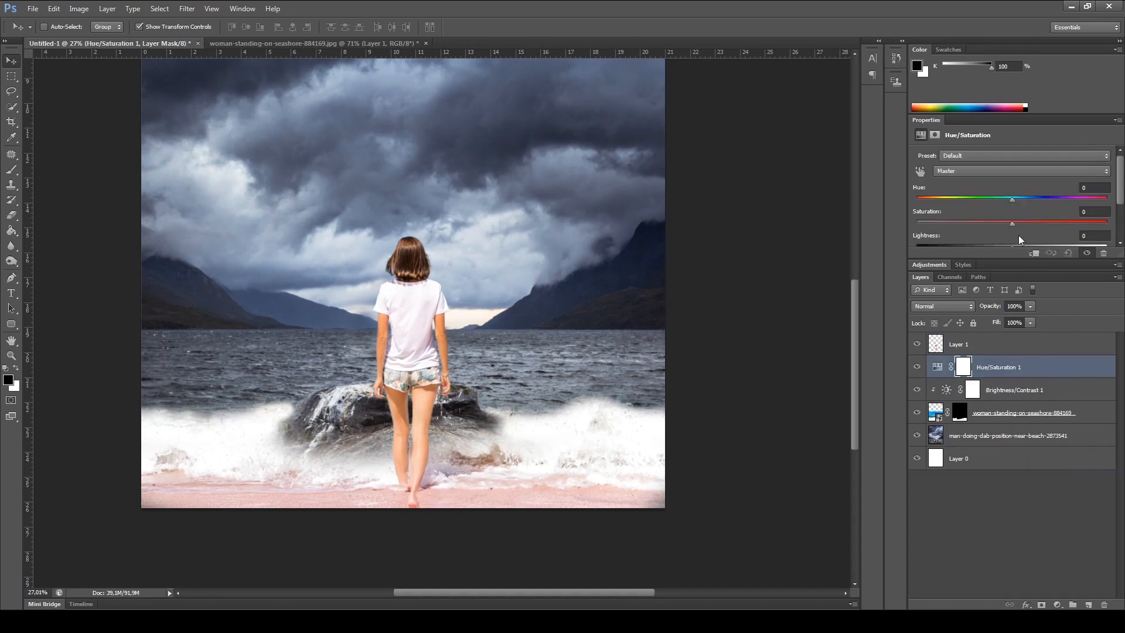
pyautogui.moveTo(1021, 199); pyautogui.dragTo(1033, 193)
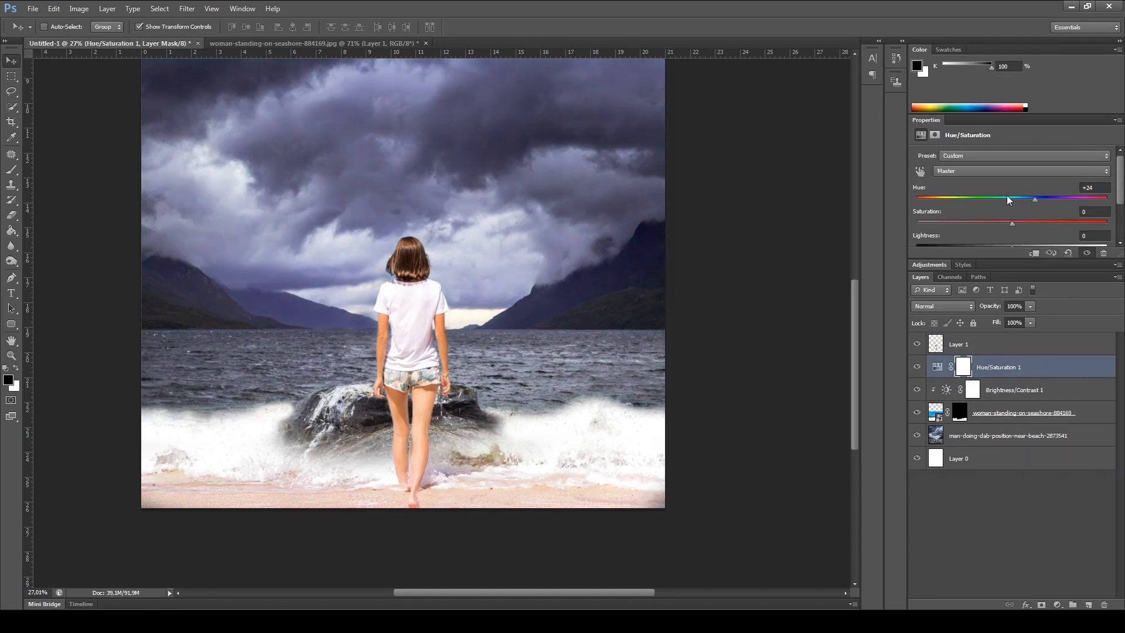
pyautogui.rightClick(1017, 369)
pyautogui.click(935, 347)
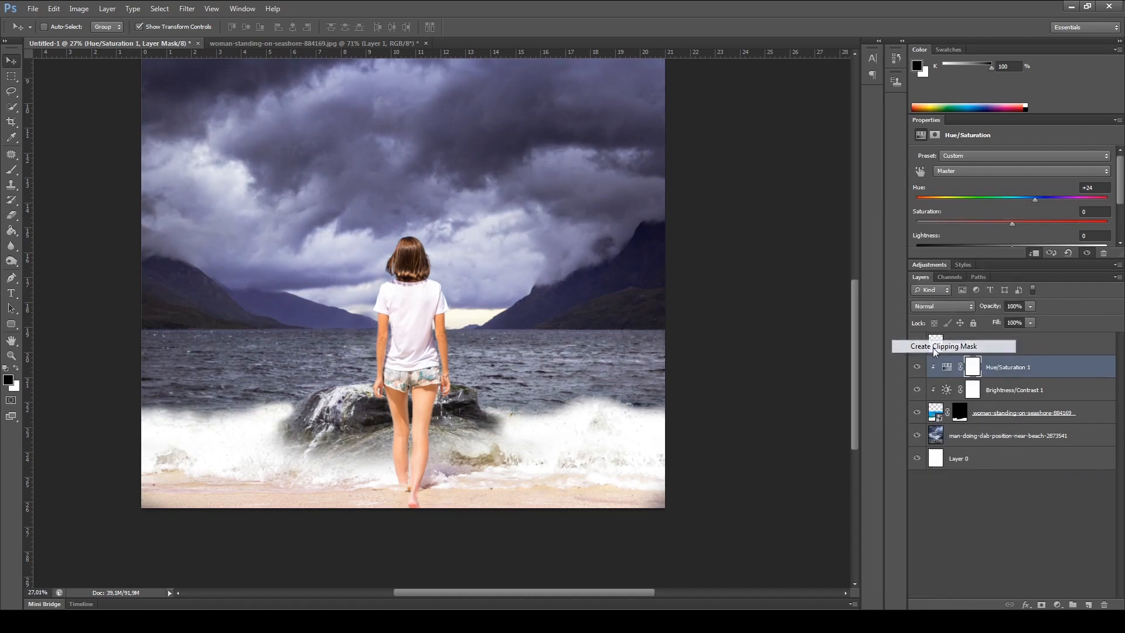
# Step: Adjust the clipped Hue/Saturation layer to hue +22 and saturation -39, and lower its lightness slightly
pyautogui.moveTo(1015, 199); pyautogui.dragTo(1042, 222)
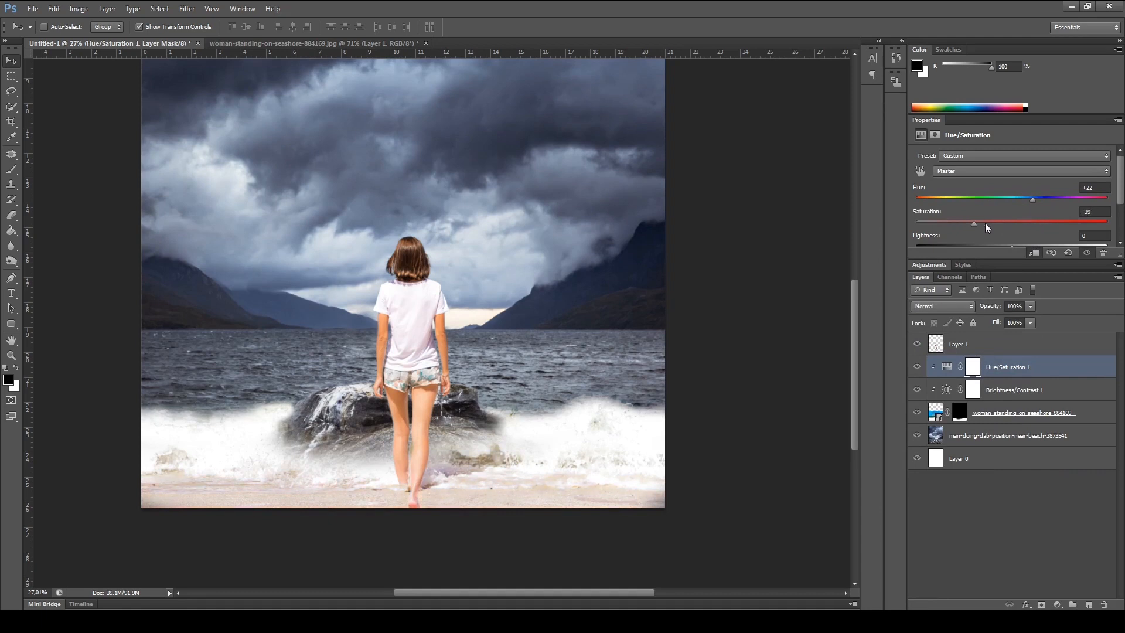
pyautogui.moveTo(1018, 245)
pyautogui.mouseDown()
pyautogui.moveTo(992, 244)
pyautogui.moveTo(1064, 246)
pyautogui.moveTo(981, 246)
pyautogui.moveTo(1023, 245)
pyautogui.moveTo(1006, 248)
pyautogui.mouseUp()
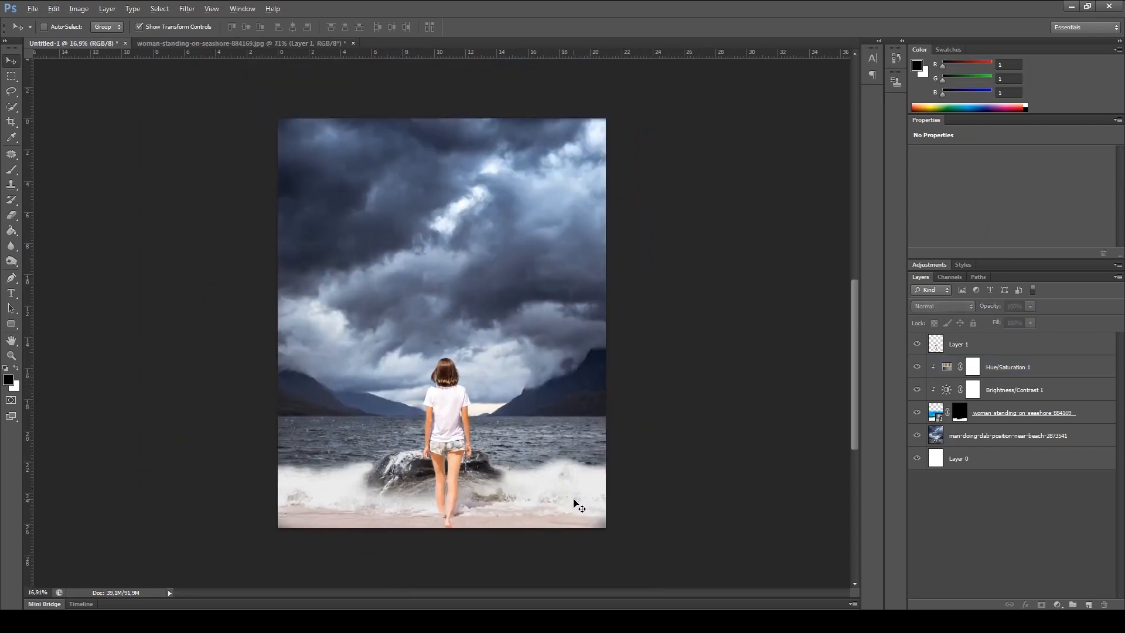
pyautogui.scroll(3, 375, 481)
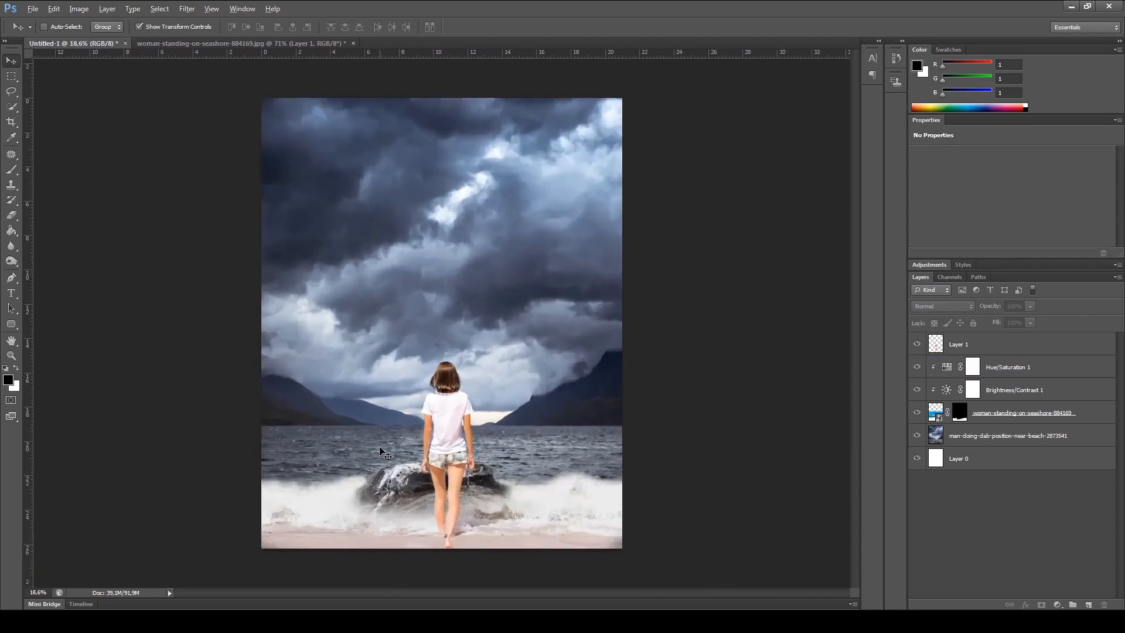
pyautogui.scroll(-2, 384, 468)
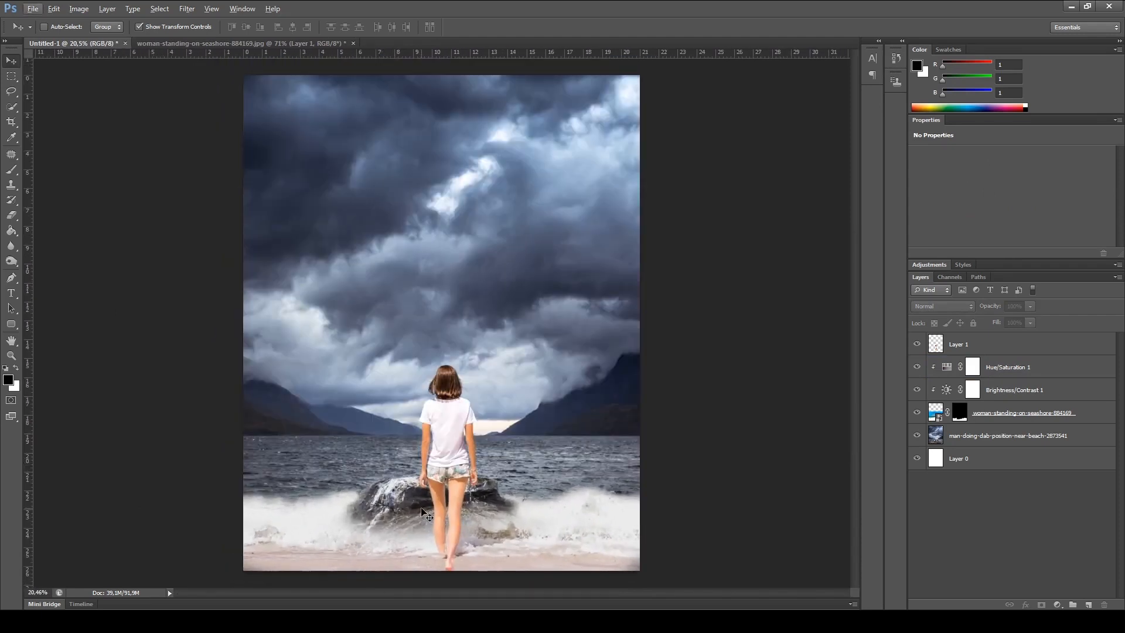
# Step: Place the blue-and-white-abstract-painting-1802268 sea image at its default size as the uppermost layer
pyautogui.click(33, 9)
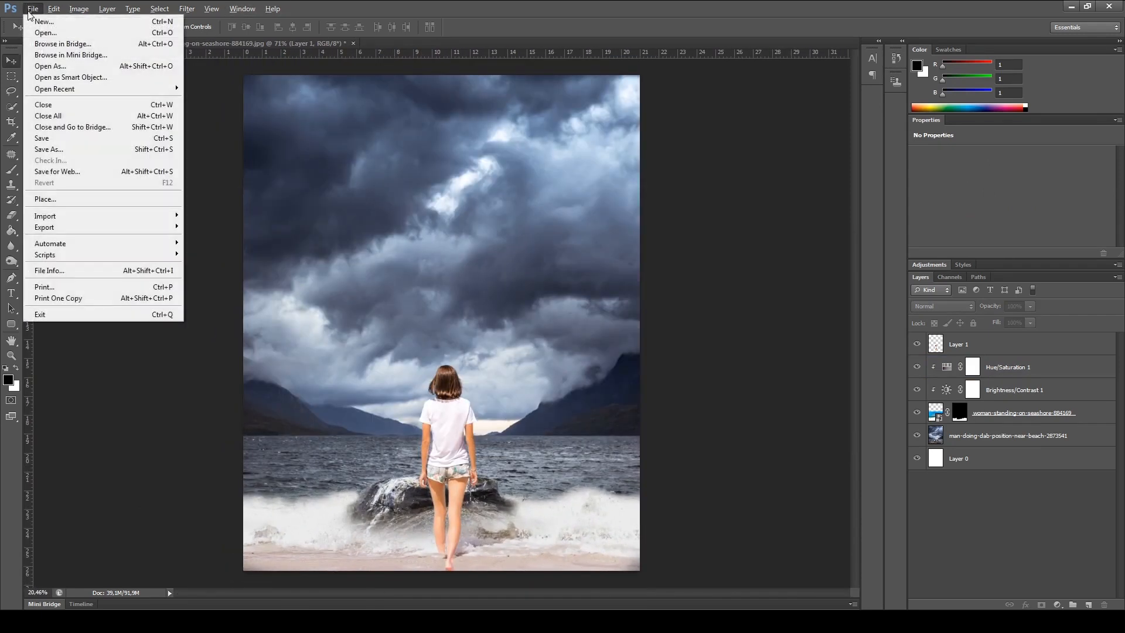
pyautogui.click(78, 198)
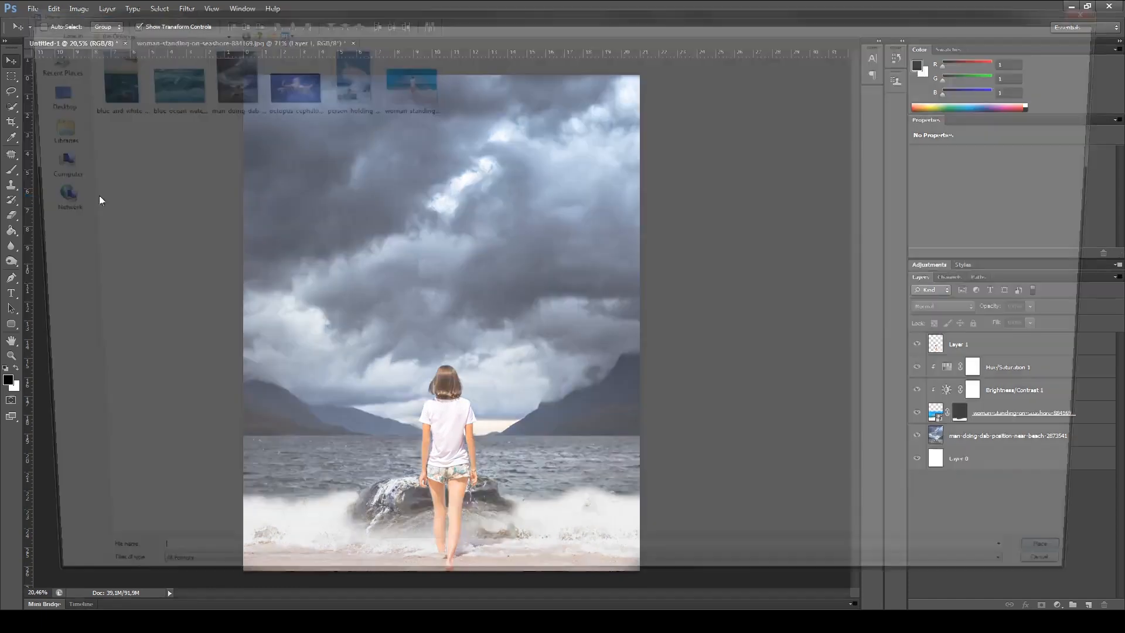
pyautogui.click(350, 89)
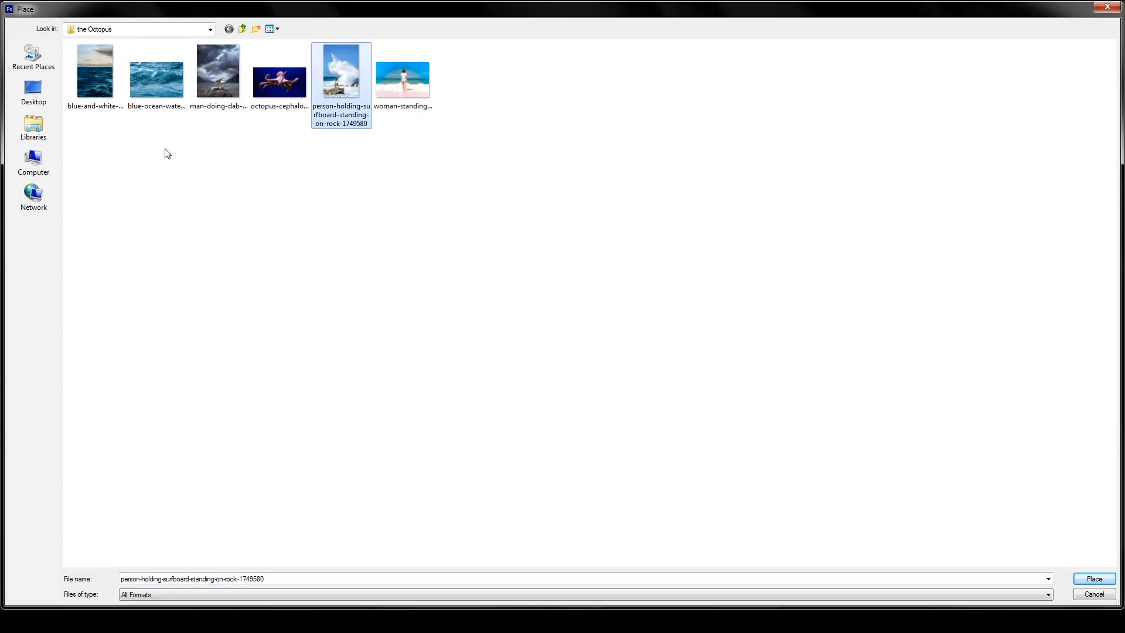
pyautogui.doubleClick(106, 86)
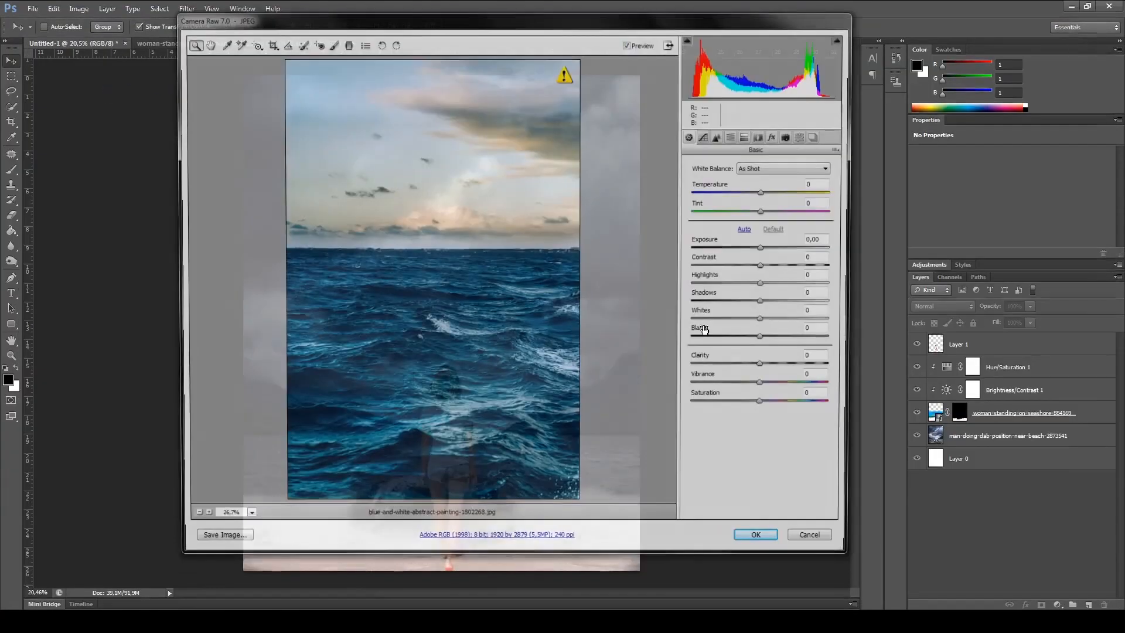
pyautogui.press('Return')
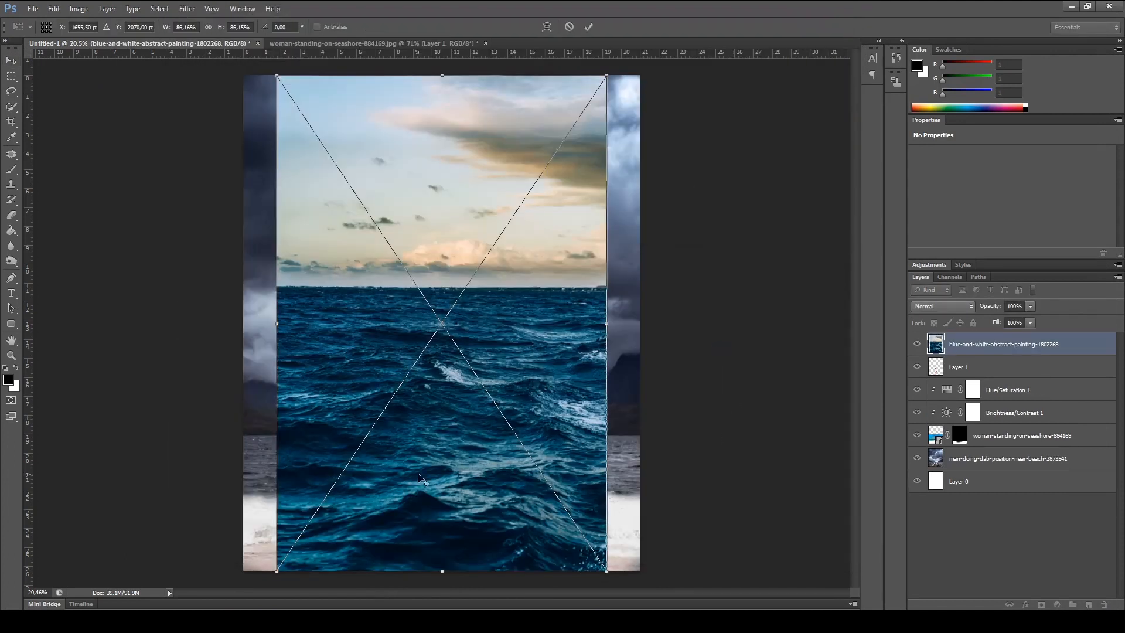
pyautogui.click(589, 28)
# Step: Lasso the lower part of the placed sea along a wave crest and copy it to a new layer
pyautogui.scroll(1, 638, 210)
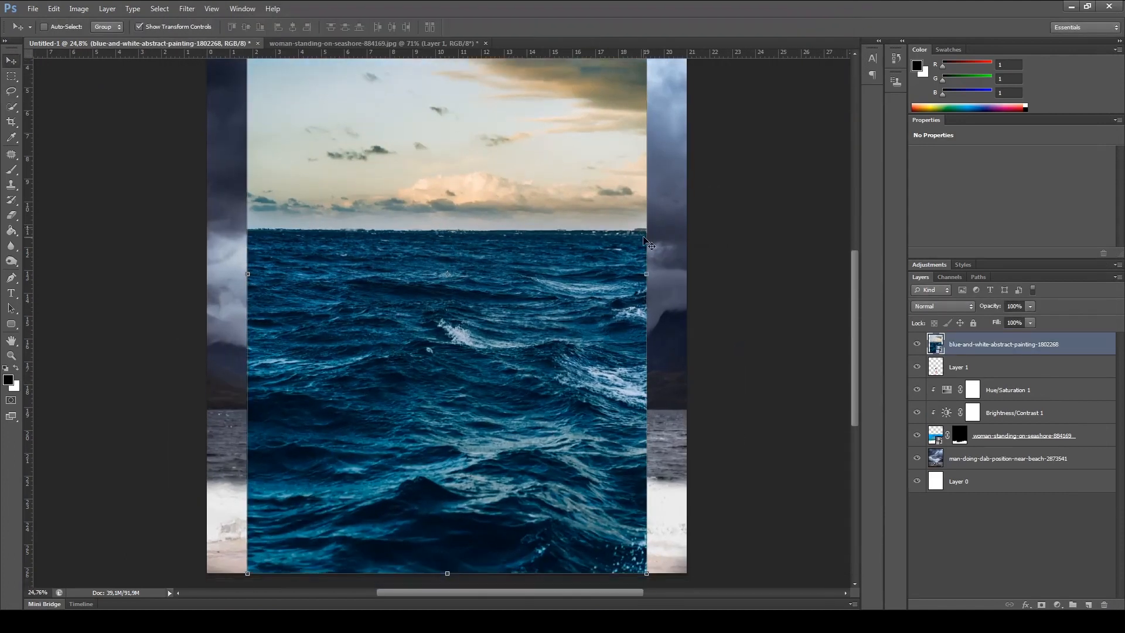
pyautogui.scroll(-3, 644, 241)
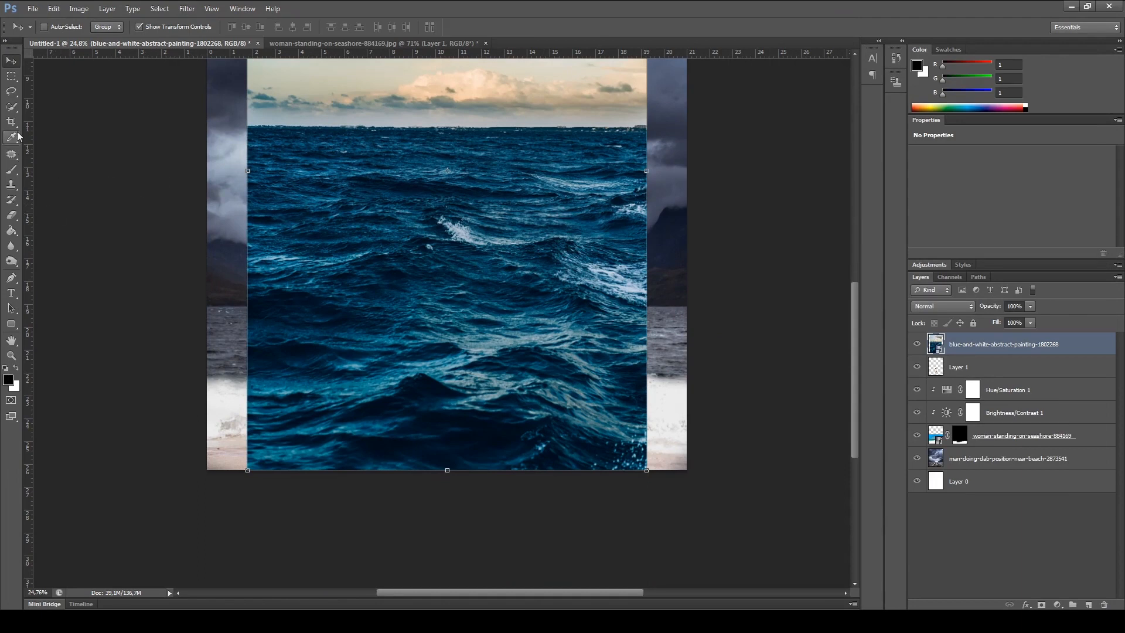
pyautogui.click(11, 107)
pyautogui.click(11, 91)
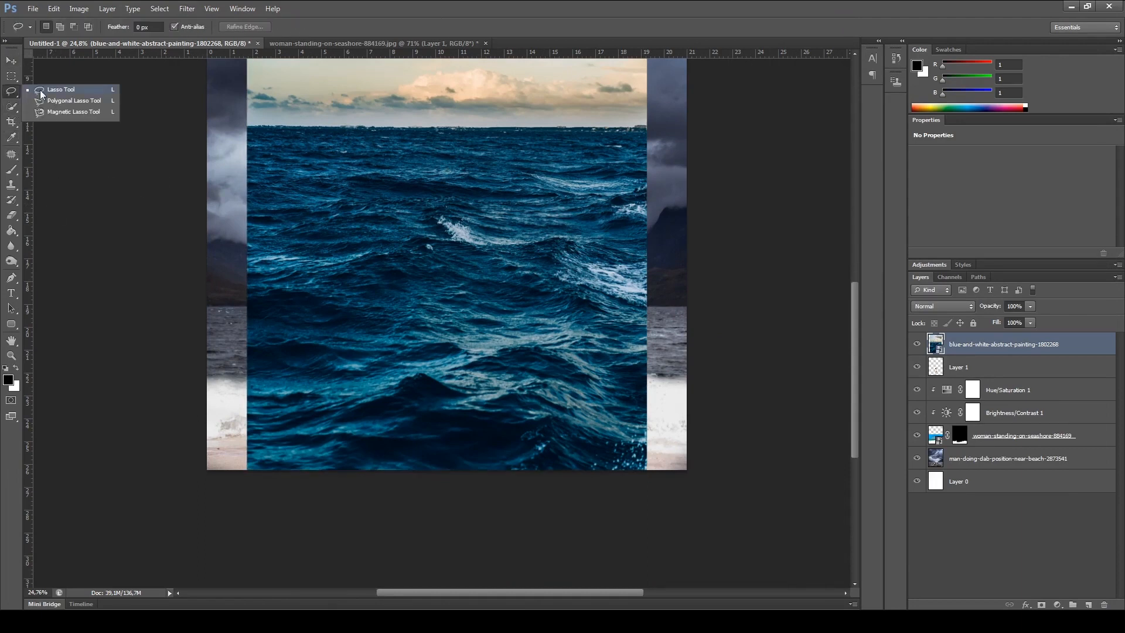
pyautogui.click(40, 89)
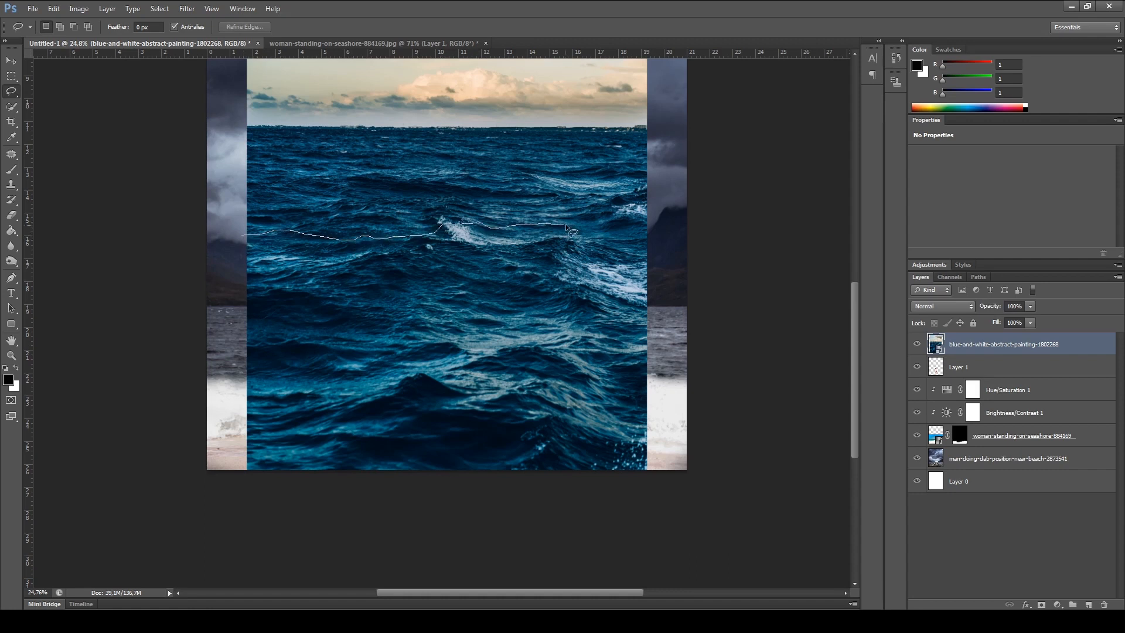
pyautogui.moveTo(643, 242)
pyautogui.mouseDown()
pyautogui.moveTo(697, 340)
pyautogui.moveTo(314, 557)
pyautogui.moveTo(174, 467)
pyautogui.moveTo(157, 287)
pyautogui.moveTo(208, 287)
pyautogui.mouseUp()
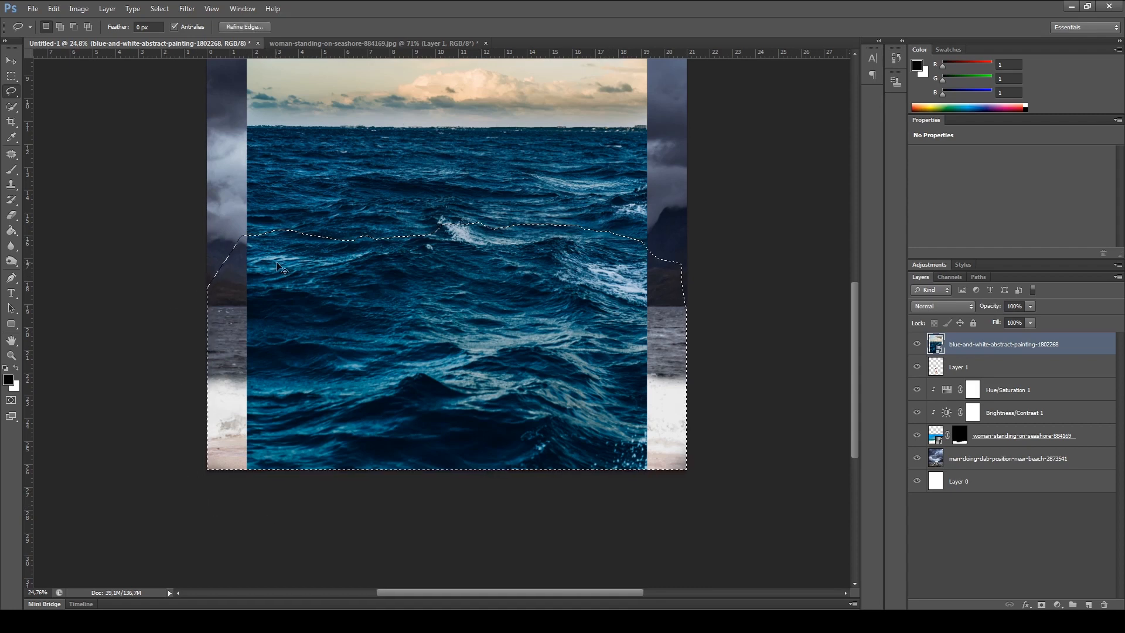
pyautogui.hotkey('ctrl', 'j')
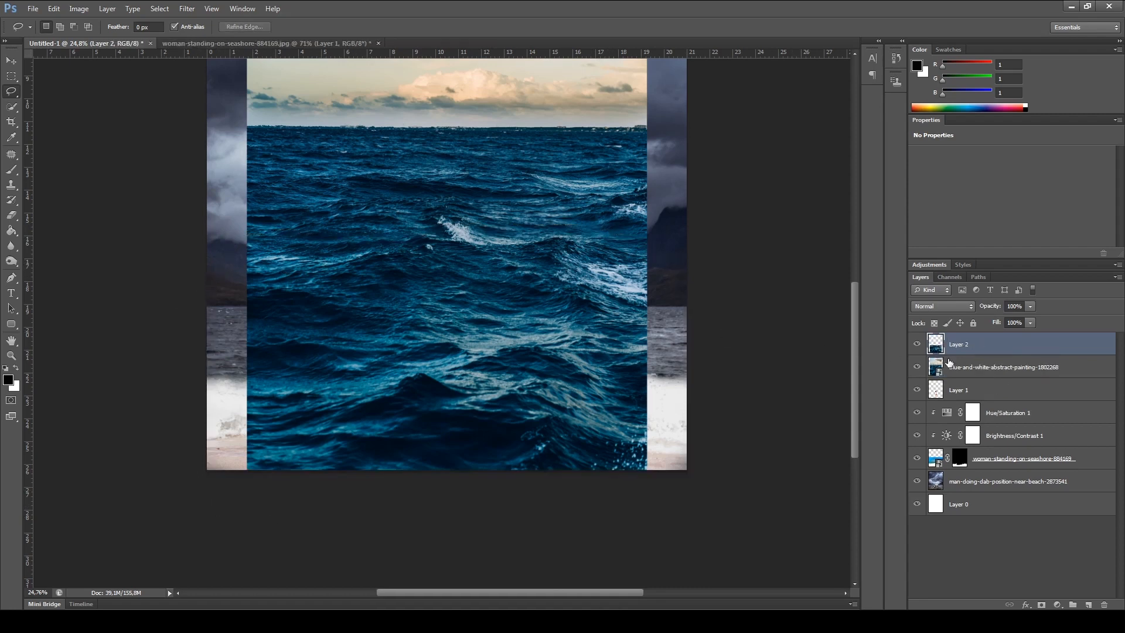
# Step: Hide the placed sea photo and move the copied waves layer beneath the woman-standing-on-seashore layer
pyautogui.click(917, 367)
pyautogui.click(12, 60)
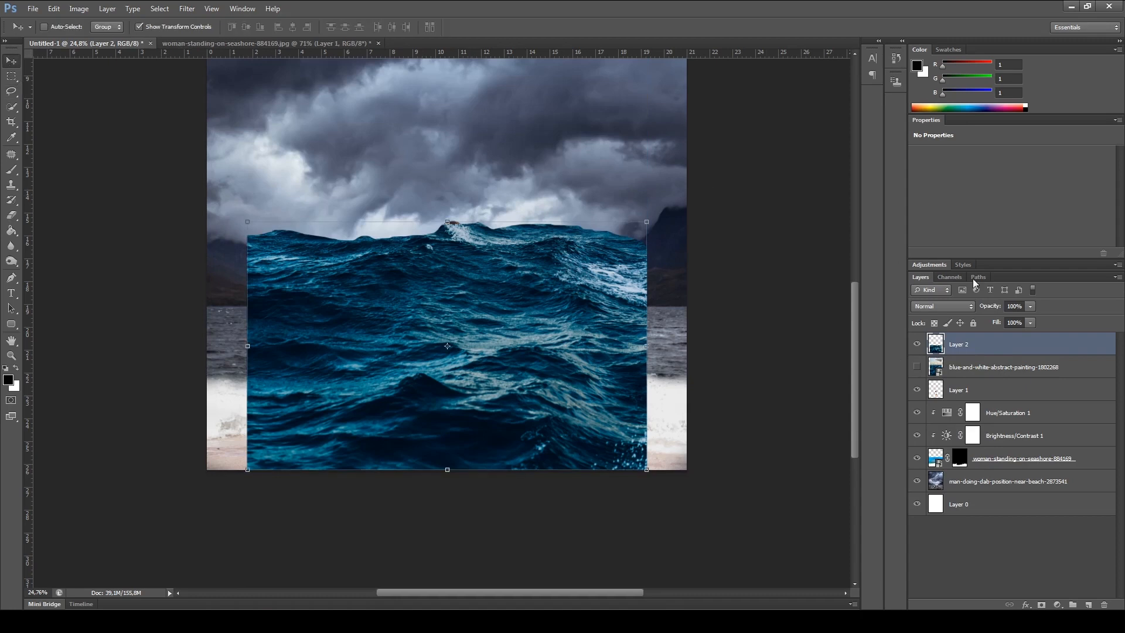
pyautogui.moveTo(1022, 355); pyautogui.dragTo(1022, 479)
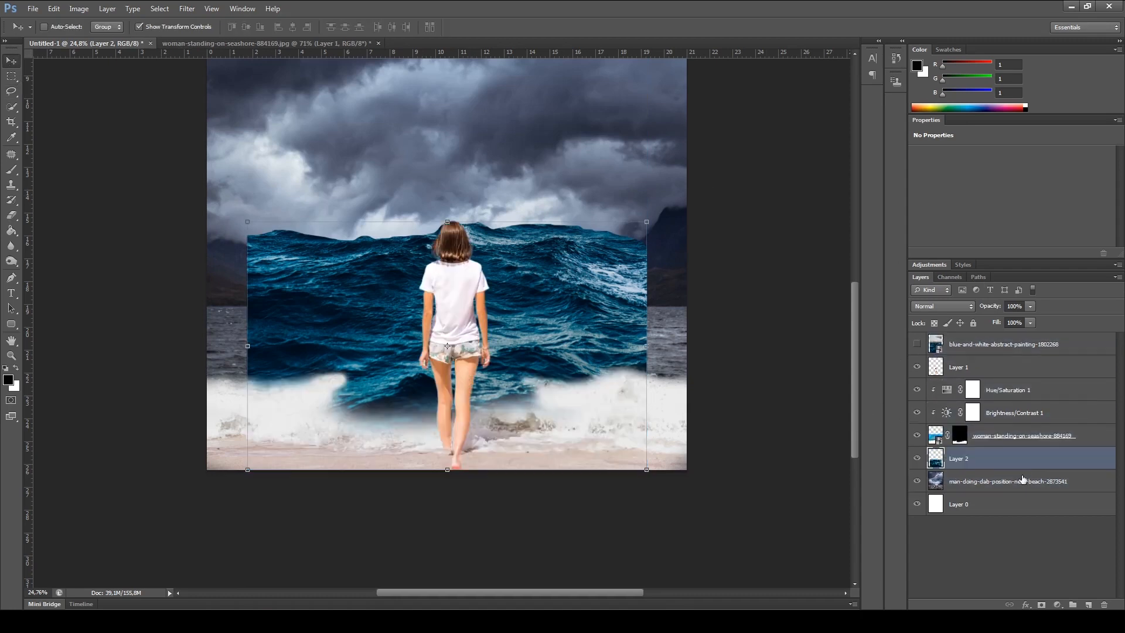
# Step: Lower the blue waves layer behind the beach and scale it to about 131% width and 117% height
pyautogui.moveTo(612, 306); pyautogui.dragTo(603, 399)
pyautogui.moveTo(640, 323); pyautogui.dragTo(702, 284)
pyautogui.moveTo(440, 283); pyautogui.dragTo(439, 317)
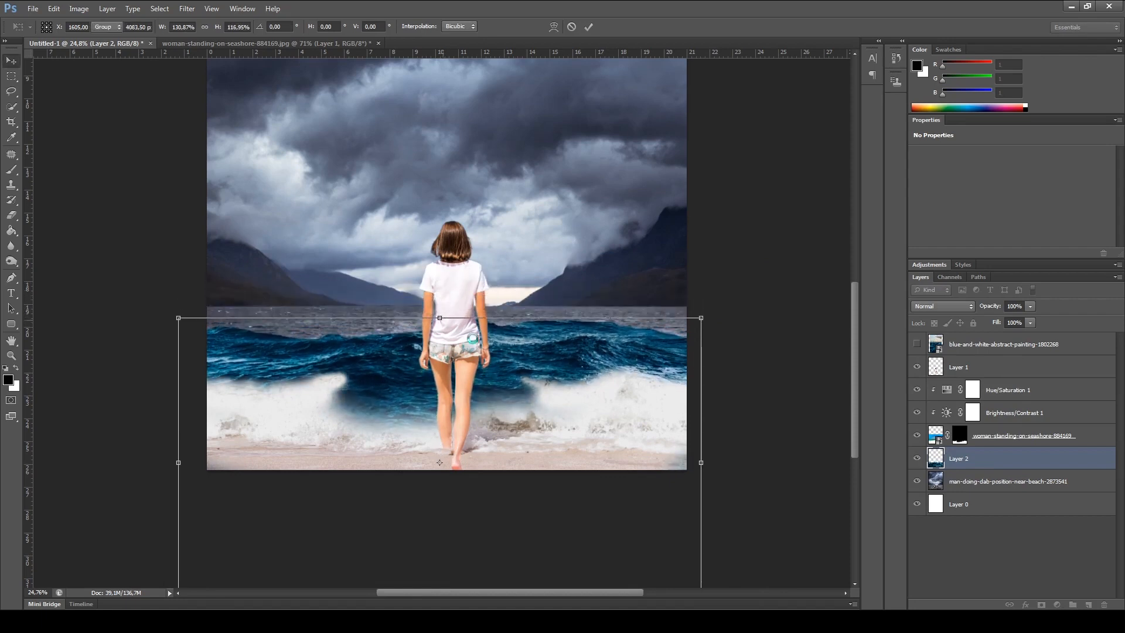
pyautogui.press('Return')
# Step: Fine-tune the blue waves' position so their crest sits slightly below the horizon behind the woman
pyautogui.moveTo(608, 363); pyautogui.dragTo(609, 374)
pyautogui.keyDown('ctrl'); pyautogui.click(766, 357); pyautogui.keyUp('ctrl')
pyautogui.scroll(3, 448, 427)
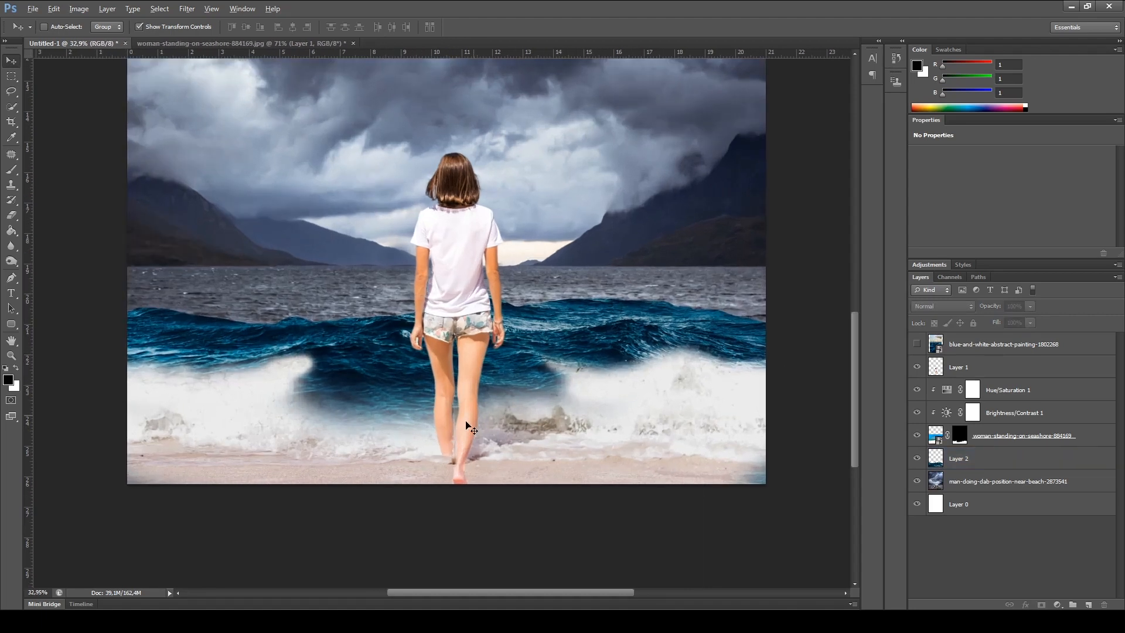
pyautogui.keyDown('ctrl'); pyautogui.click(535, 340); pyautogui.keyUp('ctrl')
pyautogui.moveTo(535, 338); pyautogui.dragTo(544, 328)
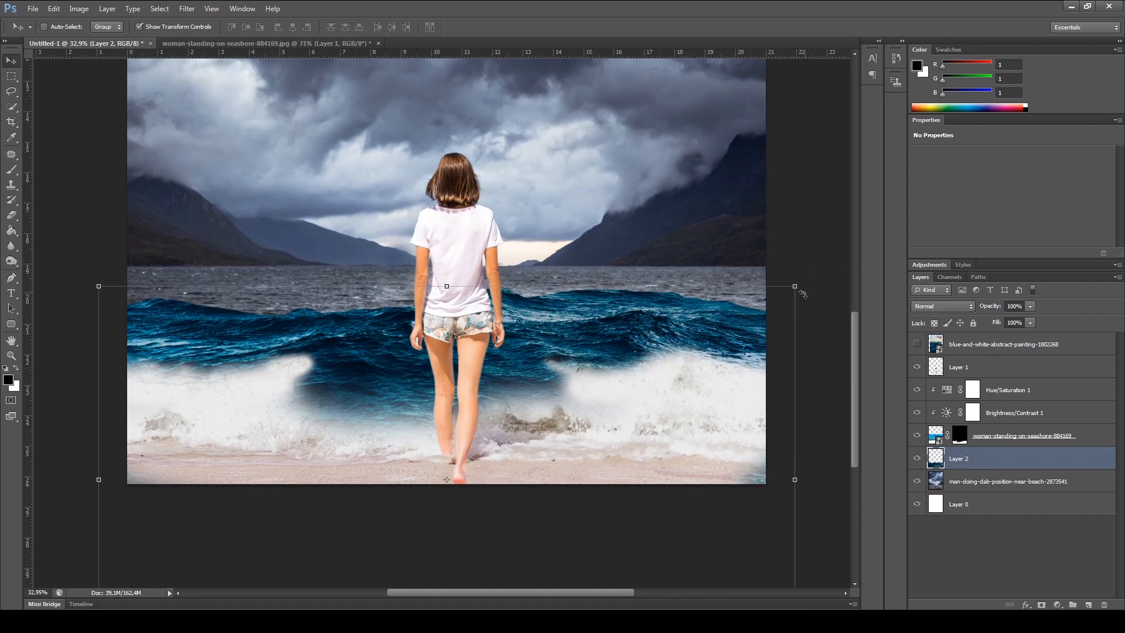
# Step: Move the blue waves layer (Layer 2) beneath the man-doing-dab-position-near-beach photo layer
pyautogui.keyDown('ctrl'); pyautogui.click(713, 420); pyautogui.keyUp('ctrl')
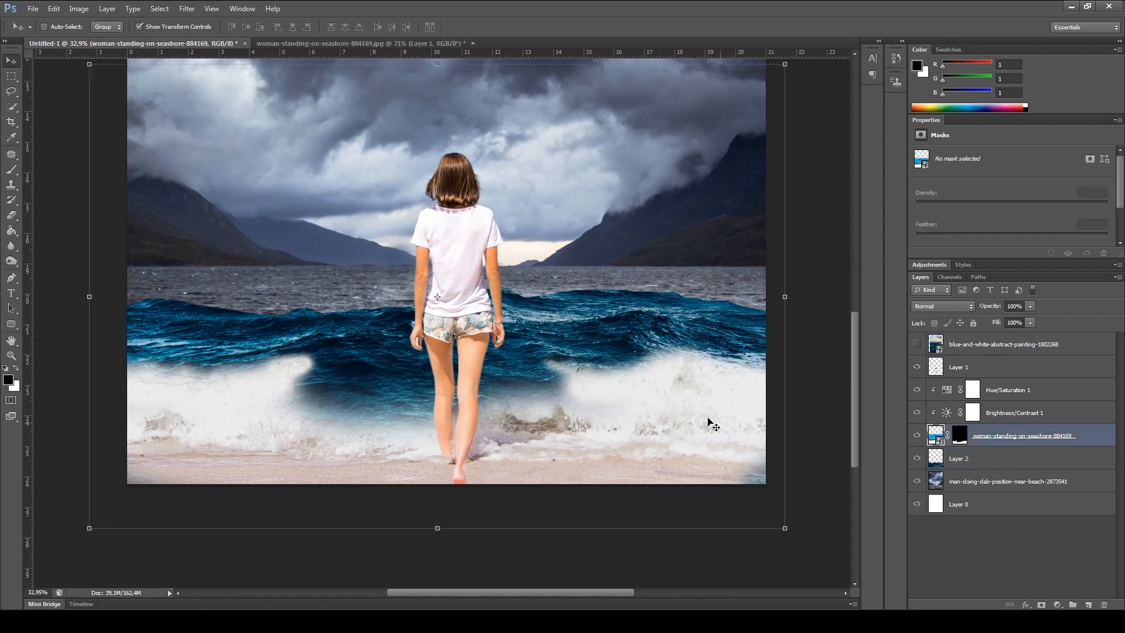
pyautogui.click(957, 459)
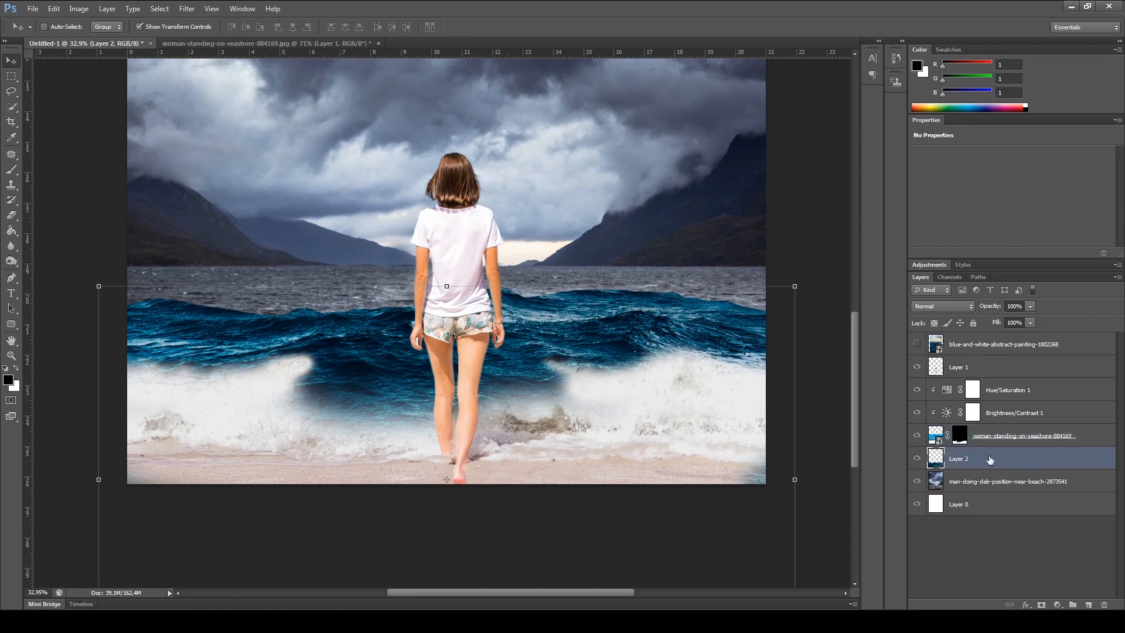
pyautogui.moveTo(963, 464); pyautogui.dragTo(964, 491)
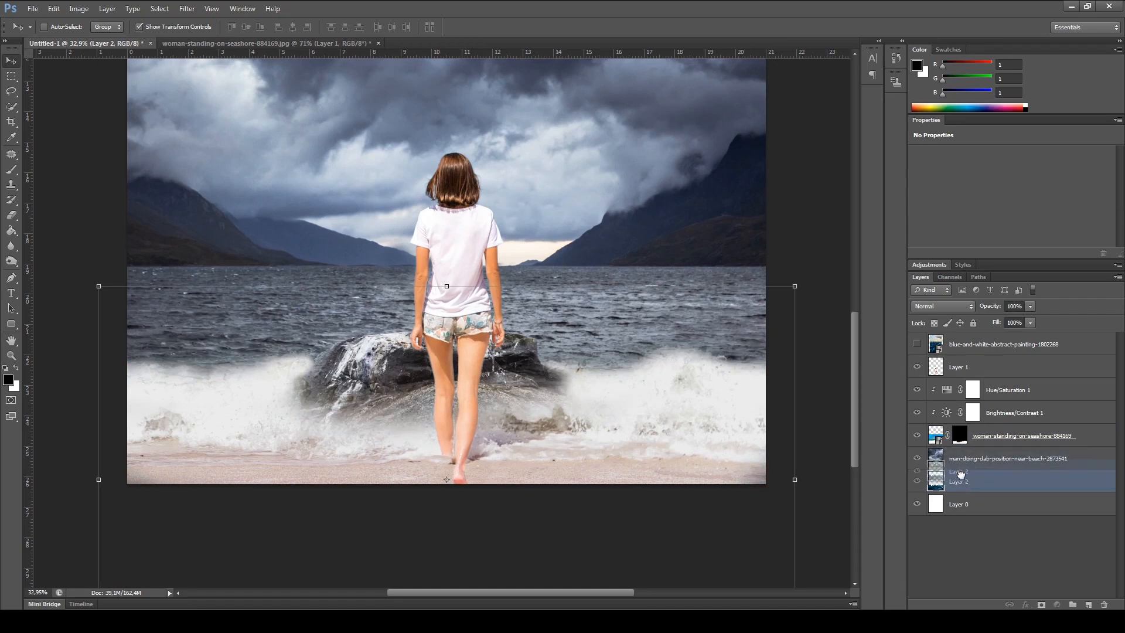
pyautogui.moveTo(950, 488)
pyautogui.mouseDown()
pyautogui.moveTo(957, 457)
pyautogui.moveTo(968, 486)
pyautogui.mouseUp()
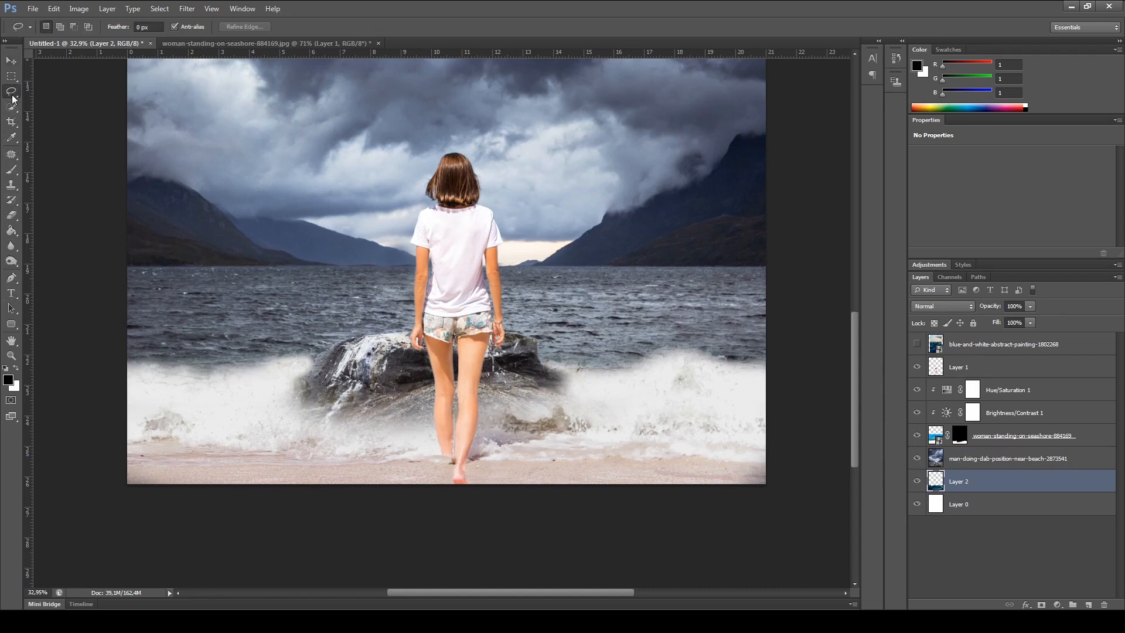
# Step: Outline the rock loosely with the Lasso and copy it from the man-doing-dab-position-near-beach layer onto its own layer
pyautogui.press('p')
pyautogui.scroll(5, 304, 404)
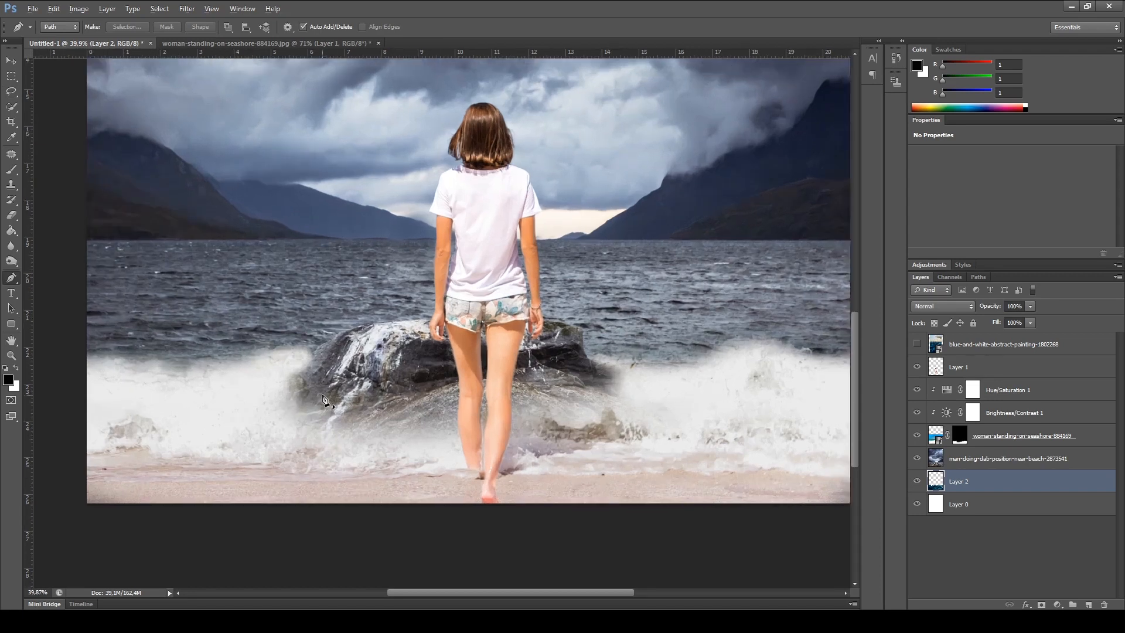
pyautogui.moveTo(10, 92); pyautogui.dragTo(44, 92)
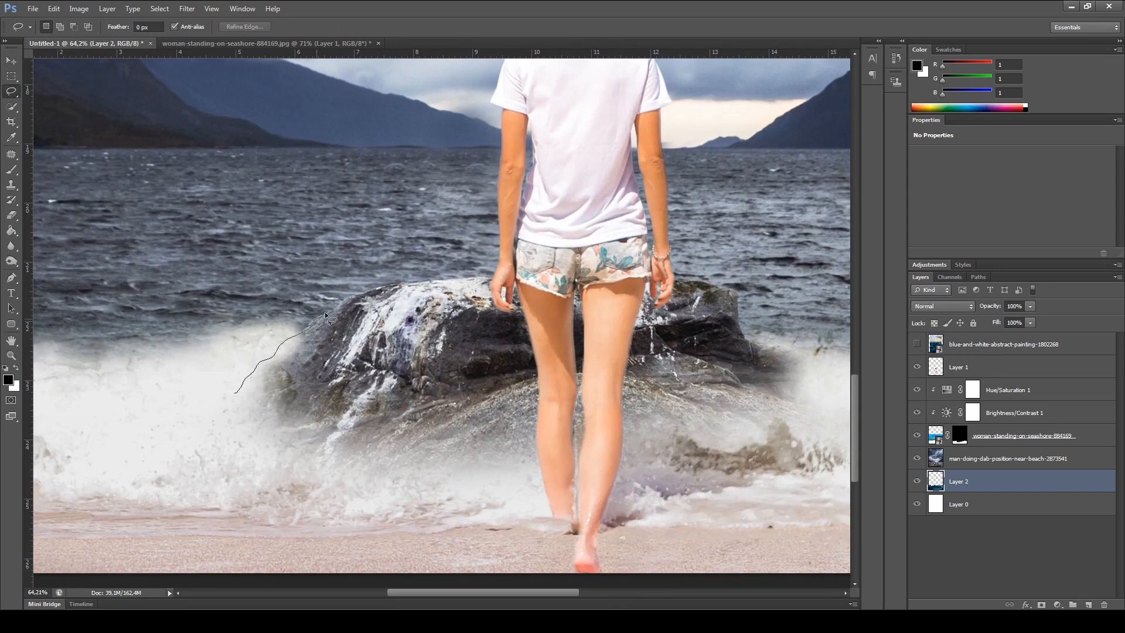
pyautogui.moveTo(387, 288); pyautogui.dragTo(413, 284)
pyautogui.moveTo(754, 335)
pyautogui.mouseDown()
pyautogui.moveTo(833, 364)
pyautogui.moveTo(846, 488)
pyautogui.moveTo(805, 536)
pyautogui.moveTo(716, 557)
pyautogui.moveTo(271, 540)
pyautogui.moveTo(196, 518)
pyautogui.moveTo(184, 460)
pyautogui.moveTo(189, 432)
pyautogui.mouseUp()
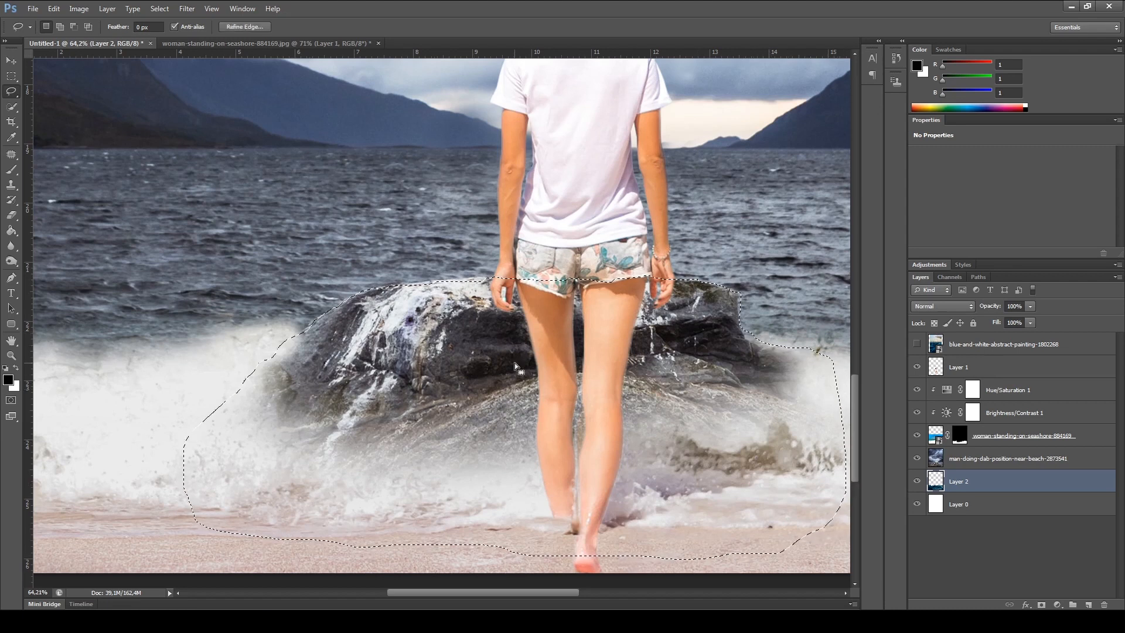
pyautogui.click(957, 458)
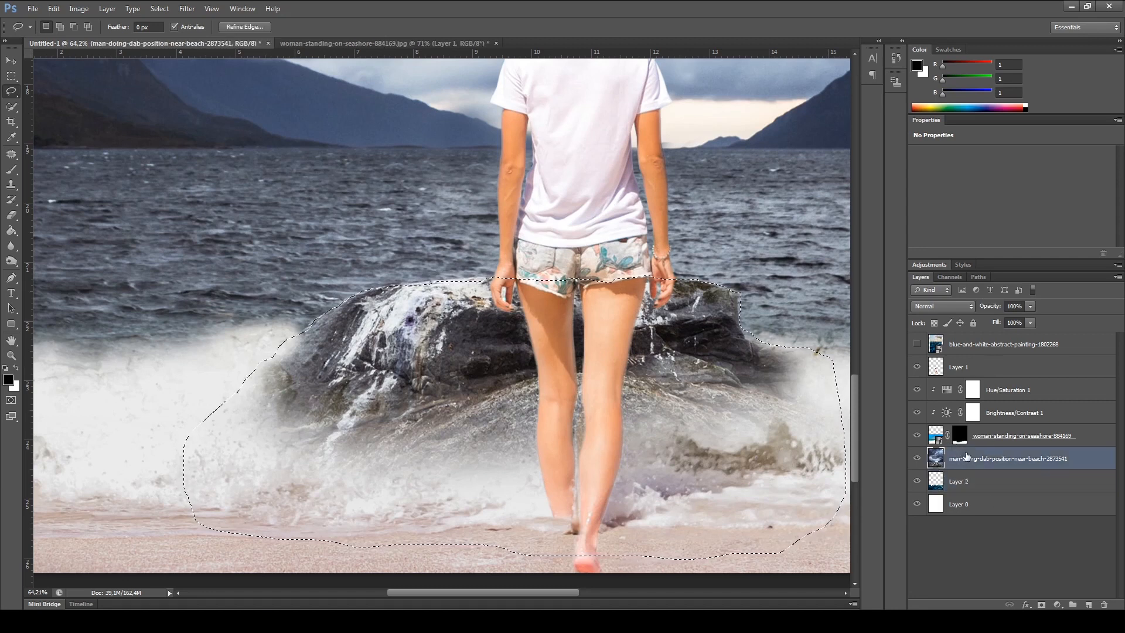
pyautogui.hotkey('ctrl', 'j')
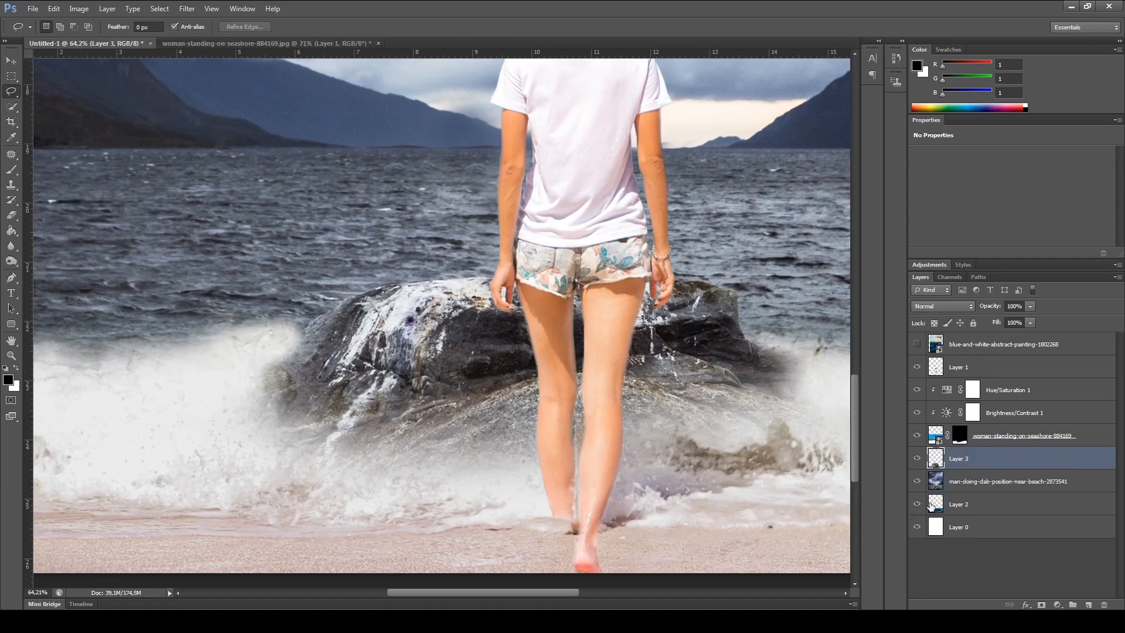
# Step: Move the blue waves (Layer 2) above the man-doing-dab-position-near-beach photo, directly beneath the copied rock layer
pyautogui.moveTo(969, 503)
pyautogui.mouseDown()
pyautogui.moveTo(972, 465)
pyautogui.moveTo(978, 480)
pyautogui.mouseUp()
pyautogui.scroll(-6, 533, 395)
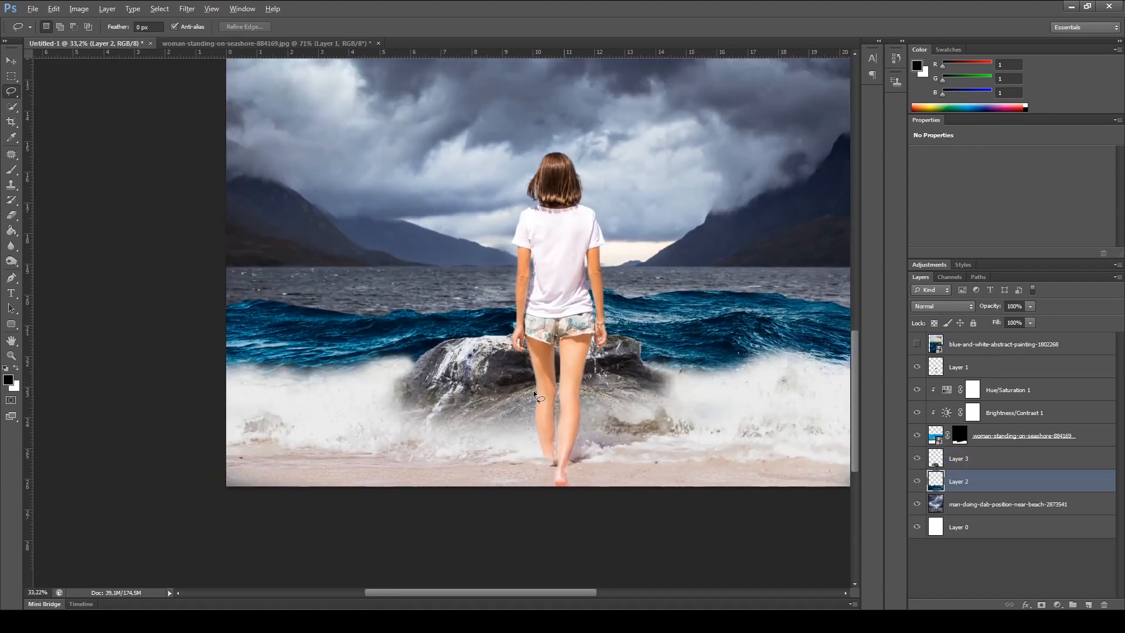
pyautogui.scroll(3, 533, 489)
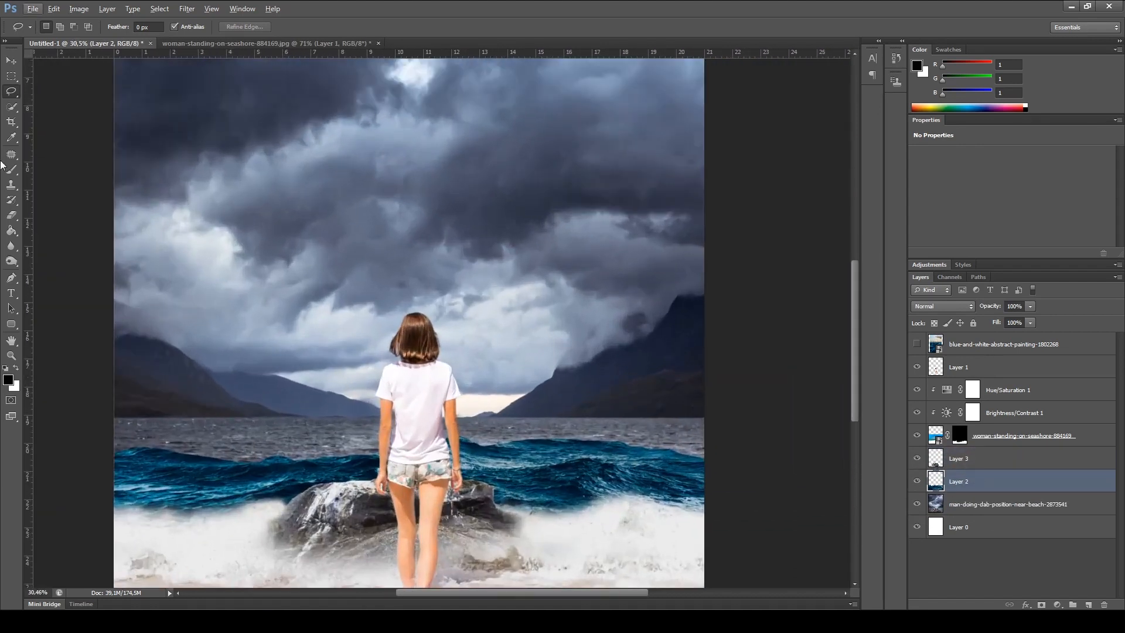
# Step: Fine-tune the vertical position of the blue waves behind the rock with the Move tool
pyautogui.click(11, 60)
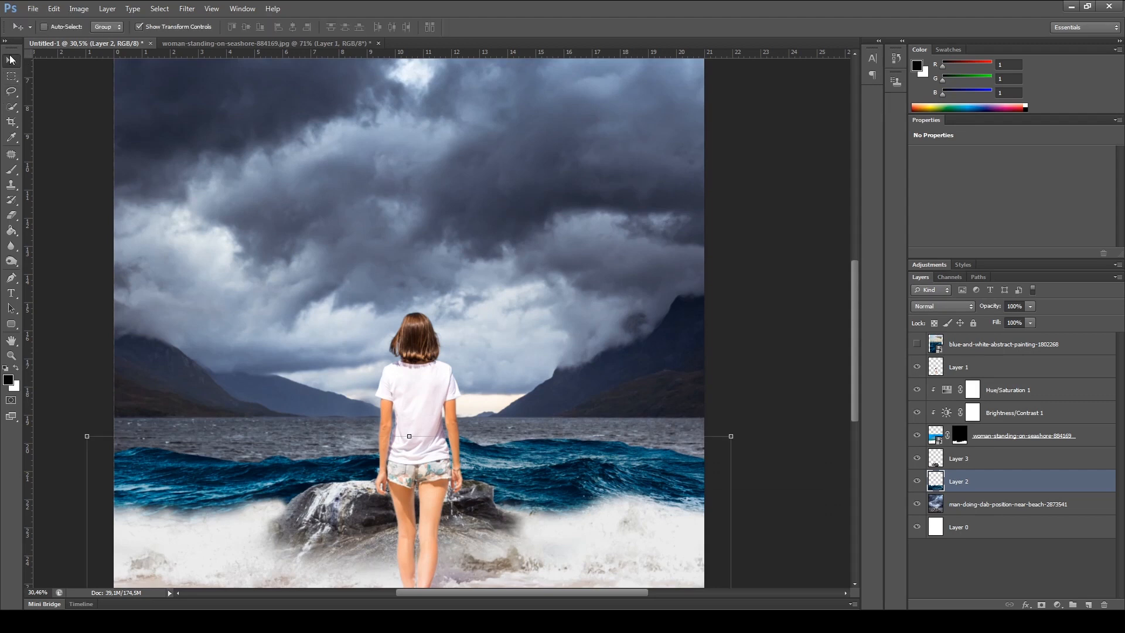
pyautogui.keyDown('ctrl'); pyautogui.click(787, 314); pyautogui.keyUp('ctrl')
pyautogui.scroll(-1, 273, 577)
pyautogui.keyDown('ctrl'); pyautogui.click(542, 451); pyautogui.keyUp('ctrl')
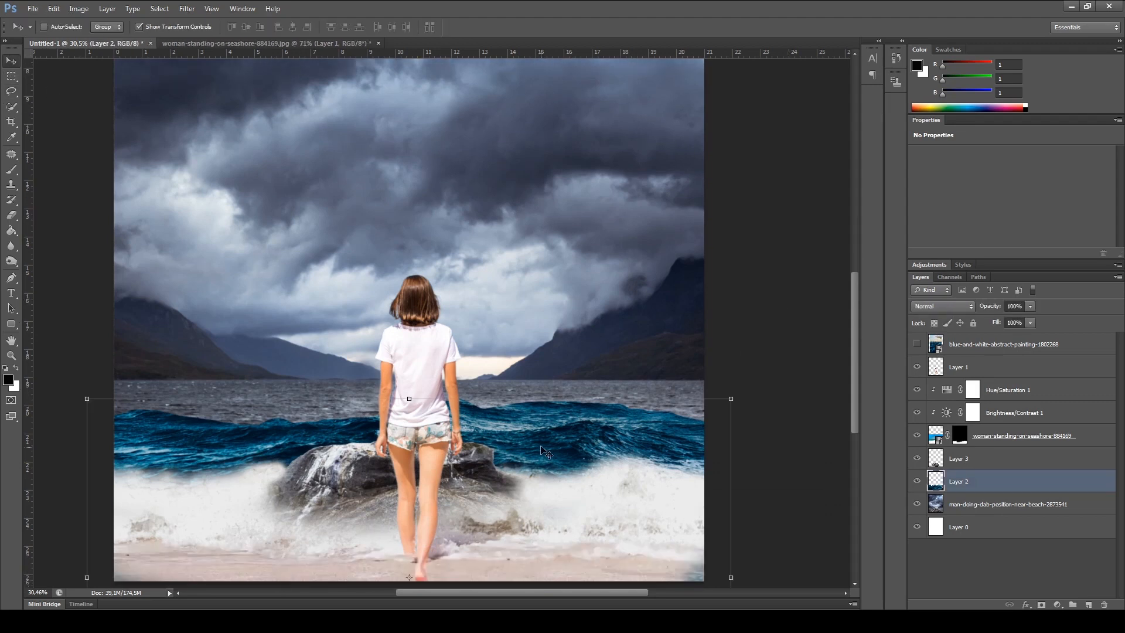
pyautogui.moveTo(544, 446); pyautogui.dragTo(543, 442)
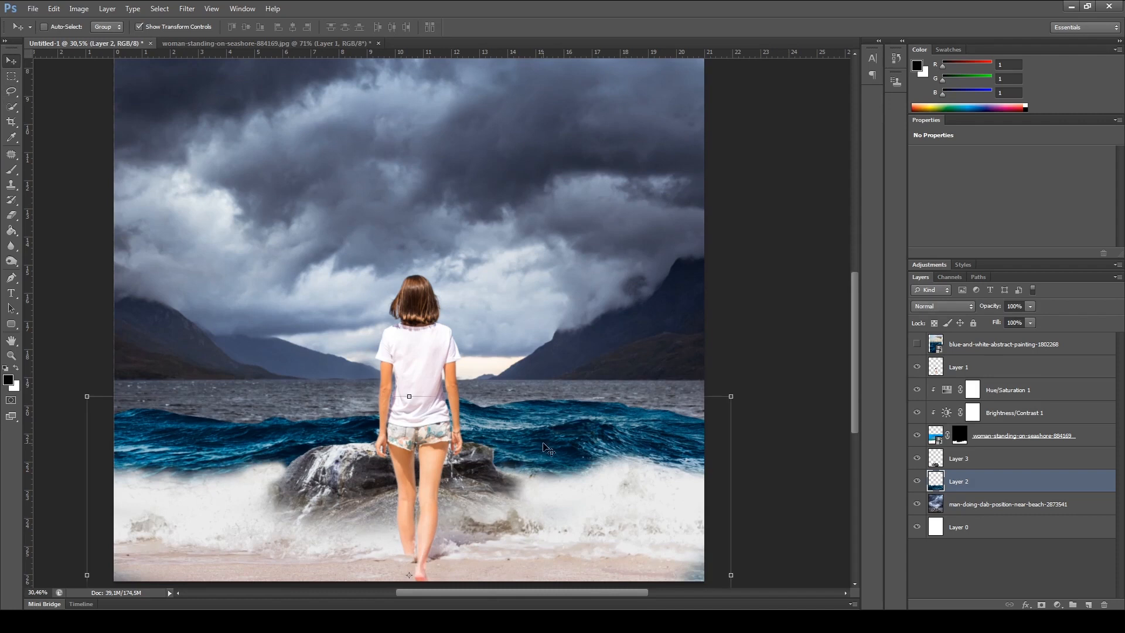
pyautogui.hotkey('shift', 'Down')
pyautogui.keyDown('ctrl'); pyautogui.click(783, 473); pyautogui.keyUp('ctrl')
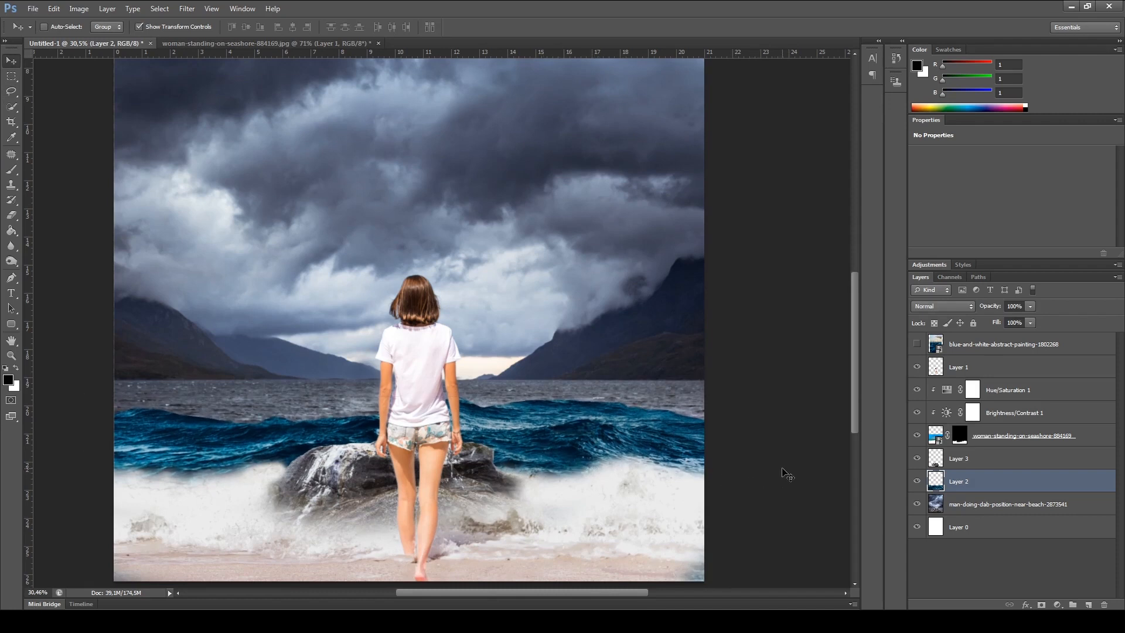
# Step: Compare the composition with the woman-standing-on-seashore foam layer hidden and shown
pyautogui.keyDown('ctrl'); pyautogui.click(656, 554); pyautogui.keyUp('ctrl')
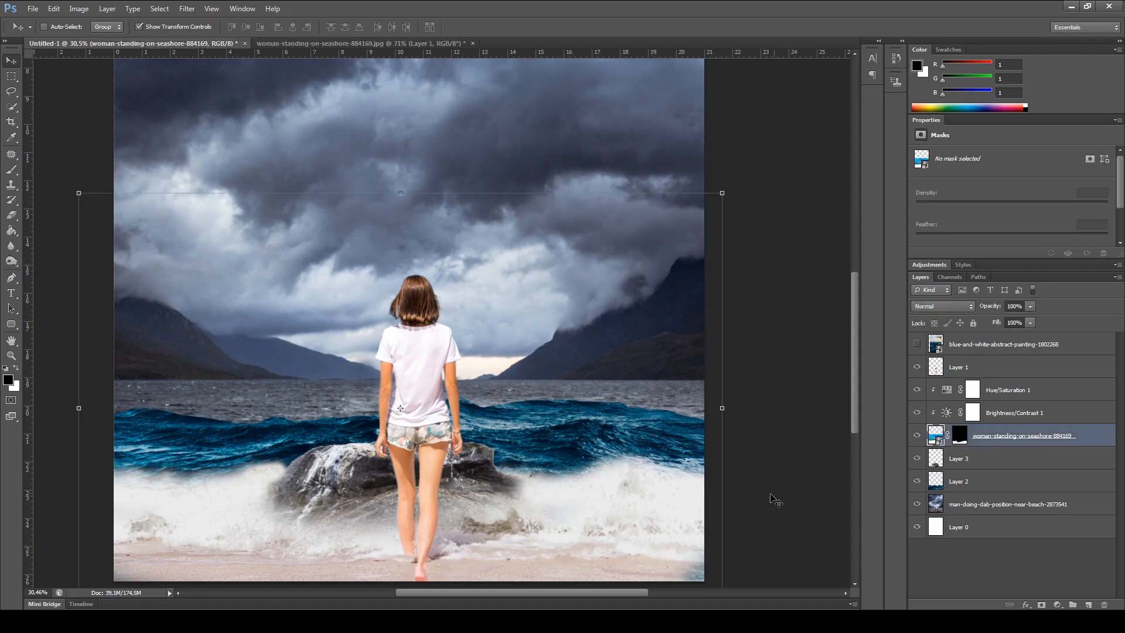
pyautogui.click(980, 507)
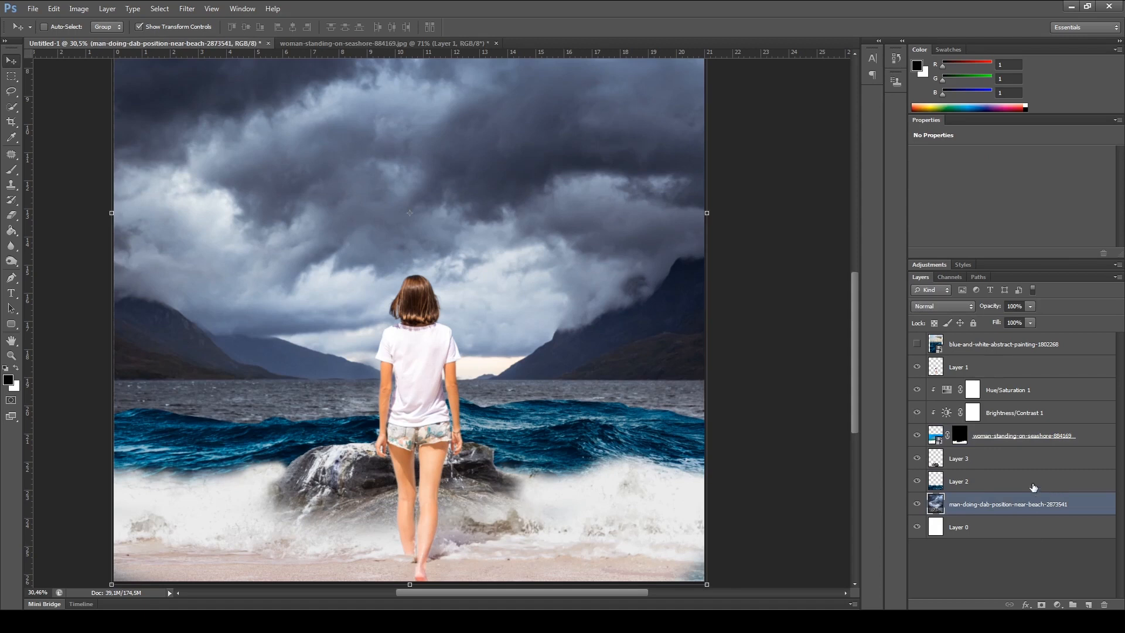
pyautogui.click(918, 438)
pyautogui.click(917, 438)
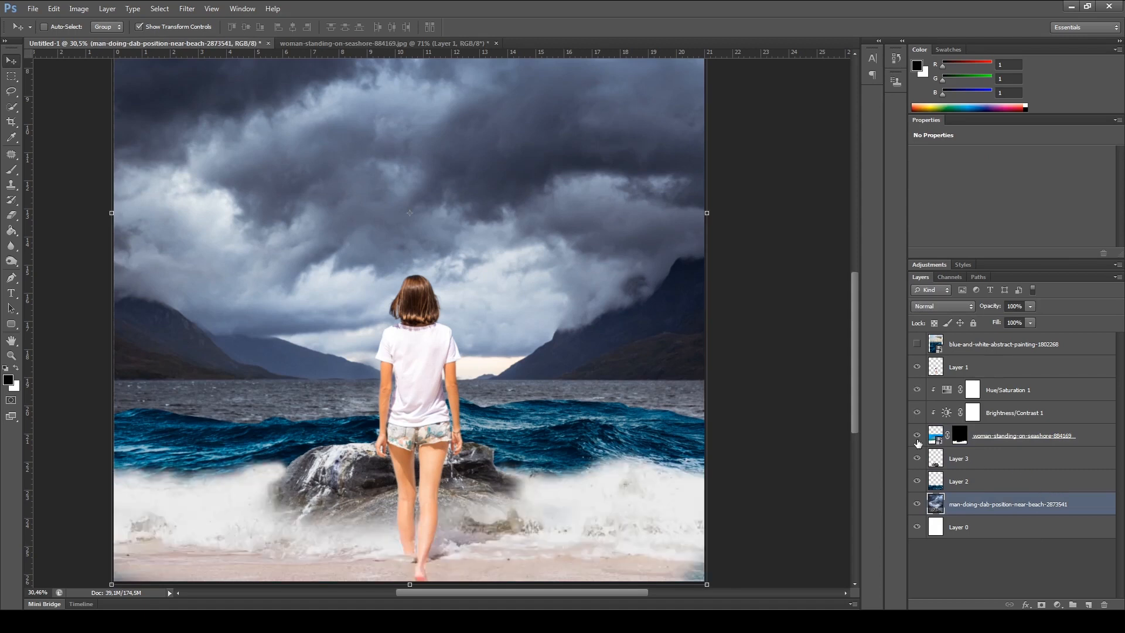
pyautogui.click(984, 435)
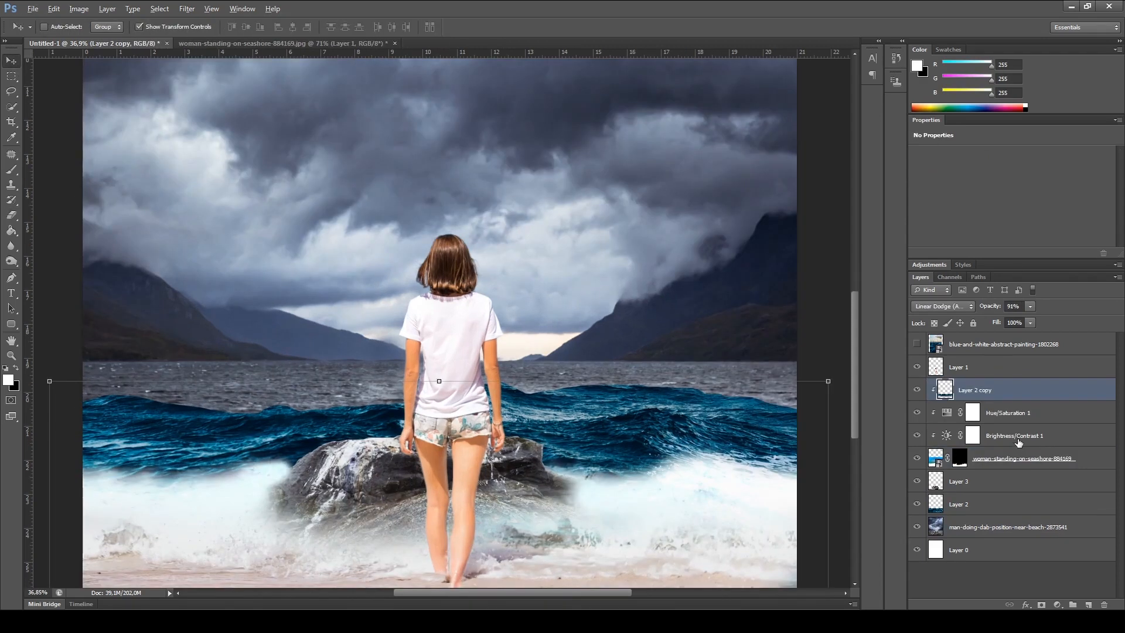
# Step: Duplicate the woman-standing-on-seashore layer together with its mask, keeping the duplicate in its original position
pyautogui.press('alt')
pyautogui.click(979, 461)
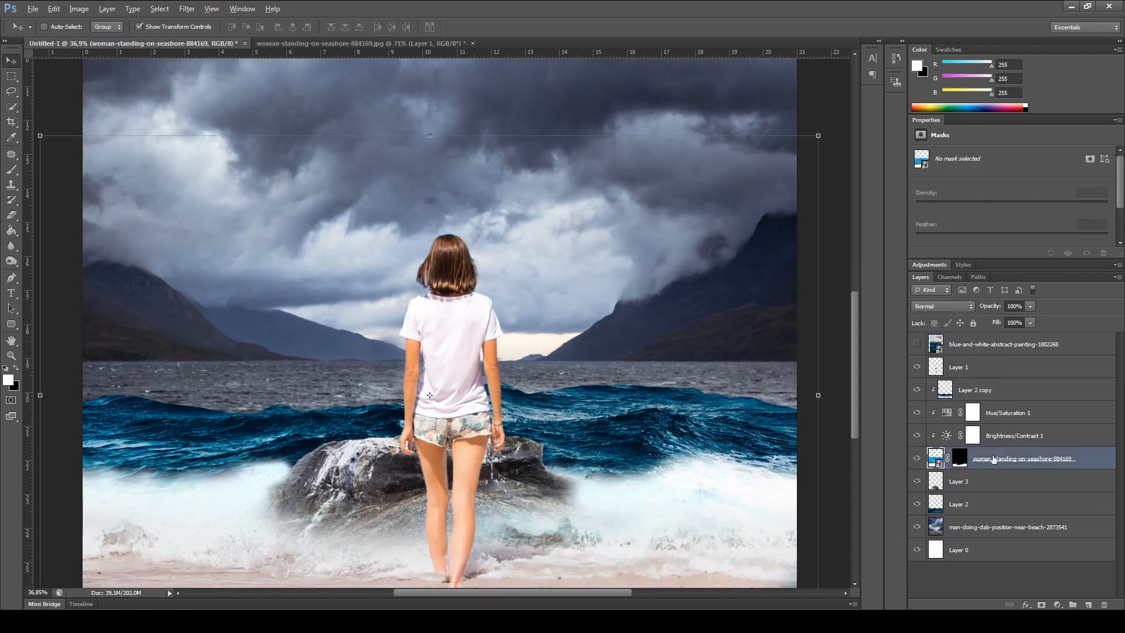
pyautogui.scroll(-1, 706, 472)
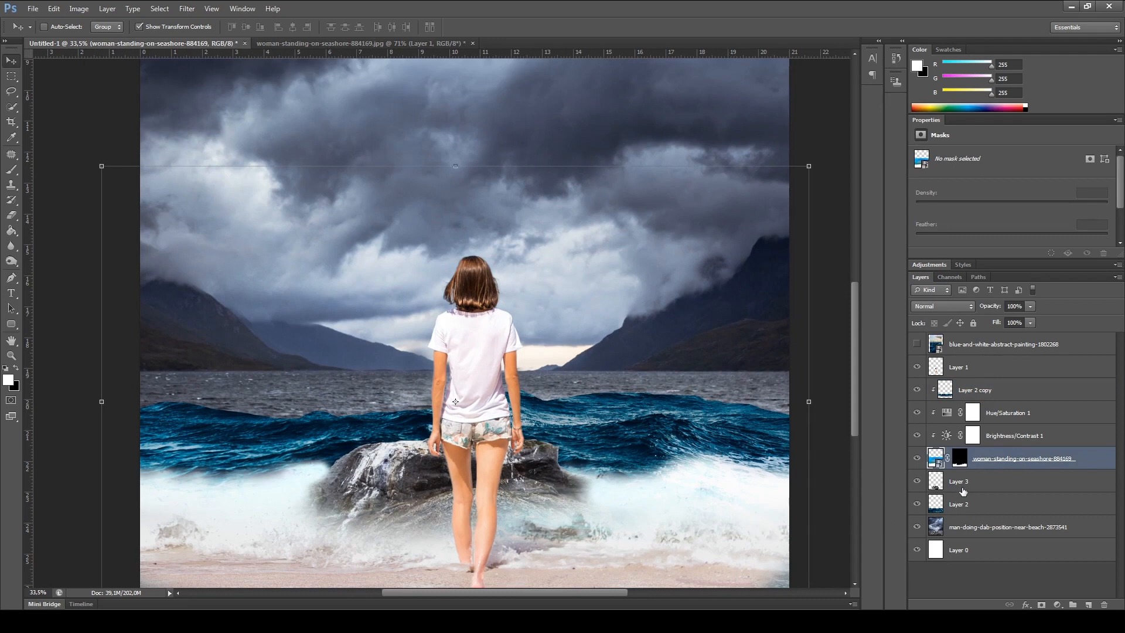
pyautogui.hotkey('ctrl', 'j')
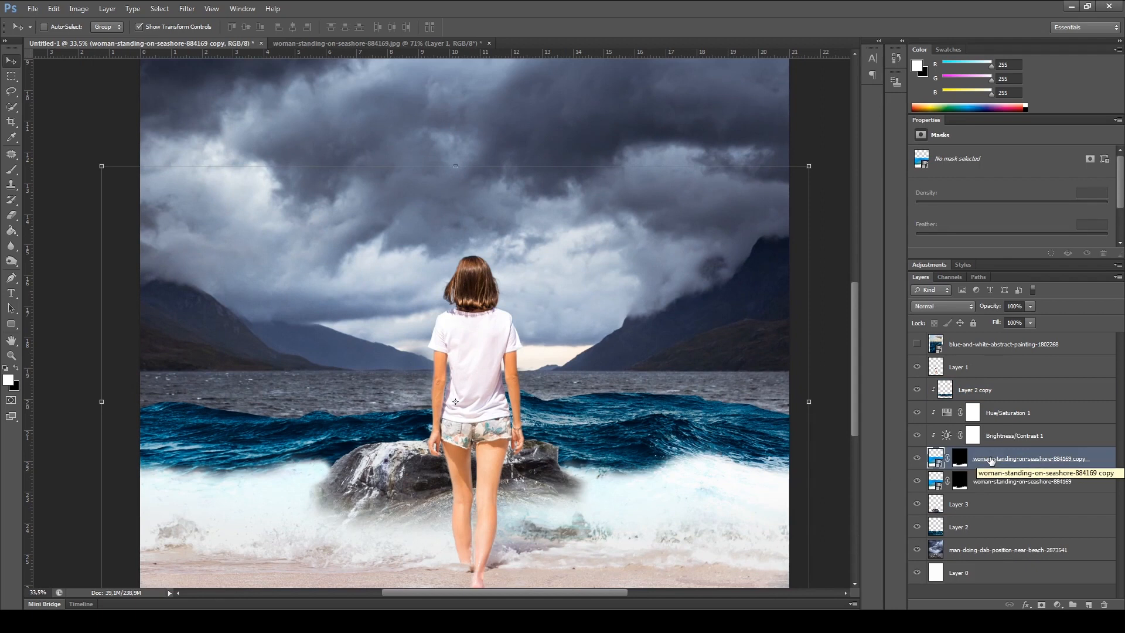
pyautogui.moveTo(692, 380)
pyautogui.mouseDown()
pyautogui.moveTo(690, 350)
pyautogui.moveTo(692, 366)
pyautogui.mouseUp()
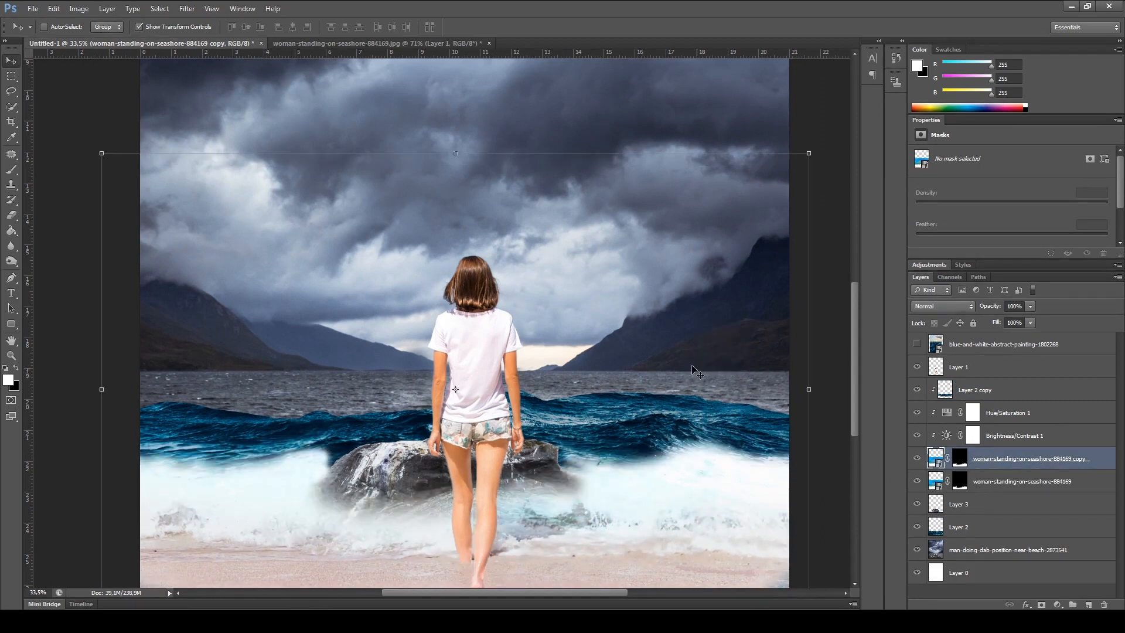
pyautogui.hotkey('ctrl', 'z')
# Step: Scale the original woman-standing-on-seashore layer to about 94.7% and move it up so its foam reaches higher behind the copy
pyautogui.click(1007, 481)
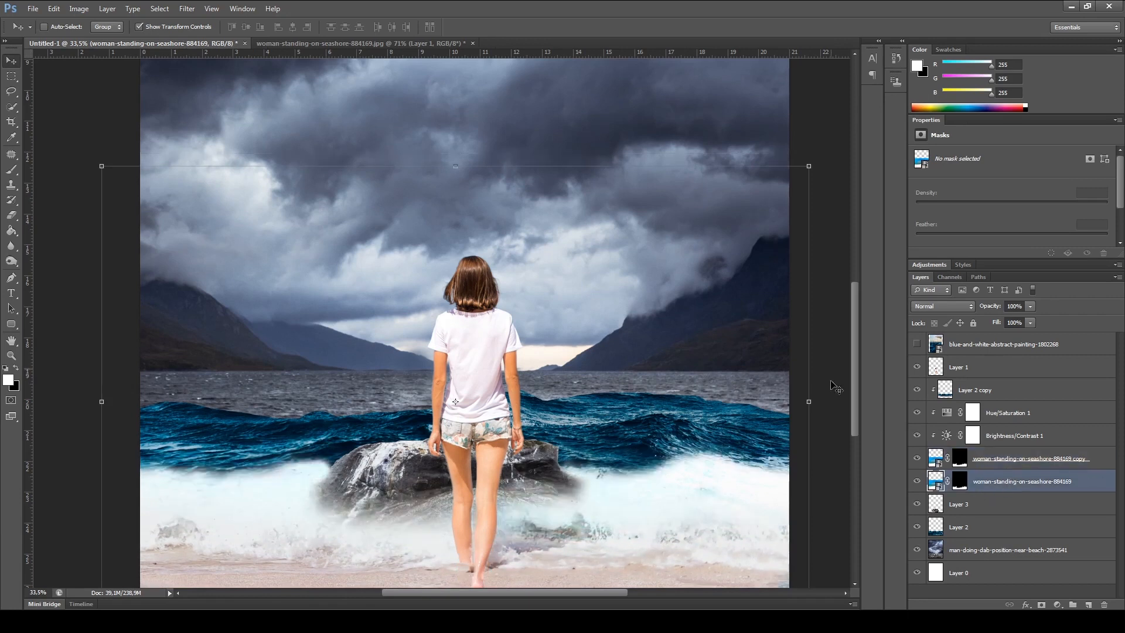
pyautogui.moveTo(808, 166); pyautogui.dragTo(793, 178)
pyautogui.moveTo(749, 335); pyautogui.dragTo(752, 305)
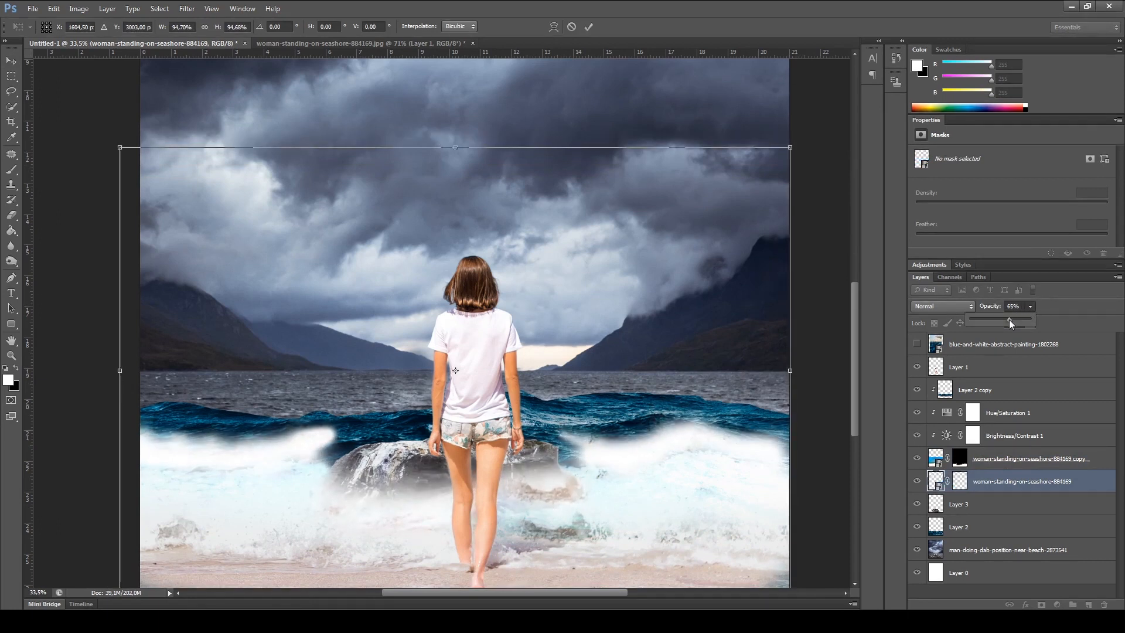
# Step: Lower the opacity of the original woman-standing-on-seashore layer to 58%
pyautogui.click(1008, 319)
pyautogui.click(999, 320)
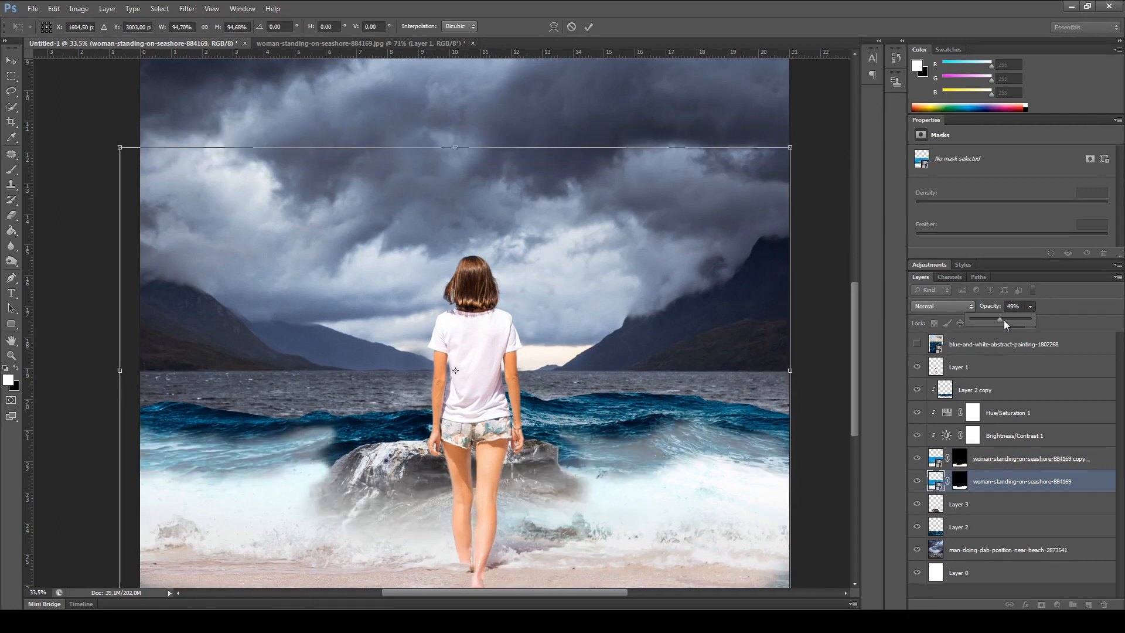
pyautogui.click(1006, 320)
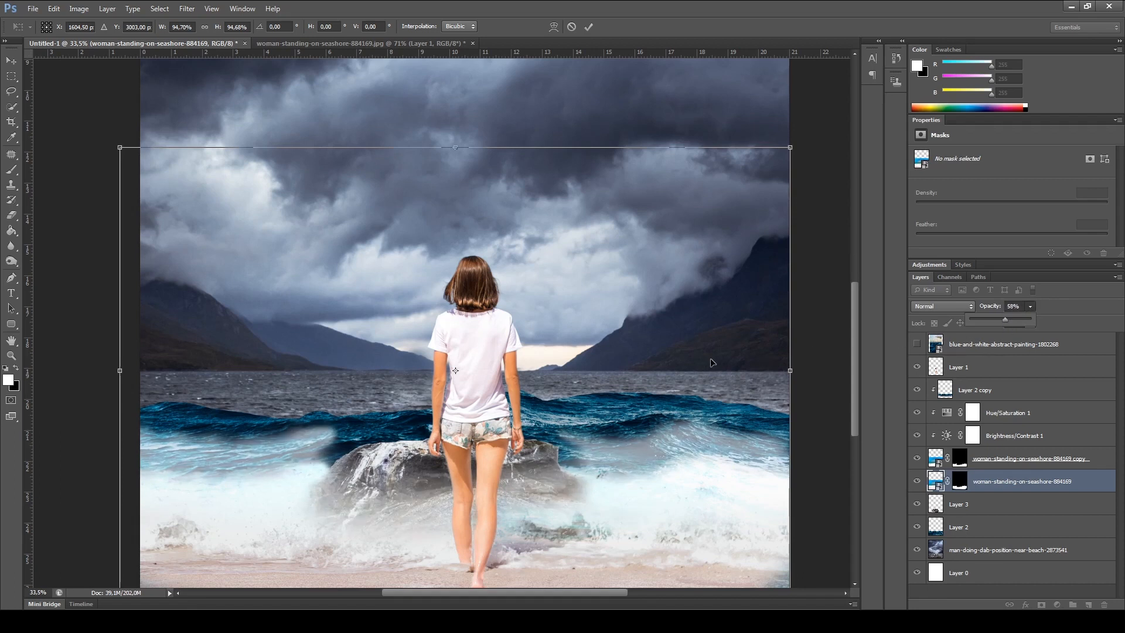
# Step: Flip the translucent seashore layer horizontally, apply the transformation and shift the layer slightly to the right
pyautogui.click(792, 374)
pyautogui.rightClick(784, 377)
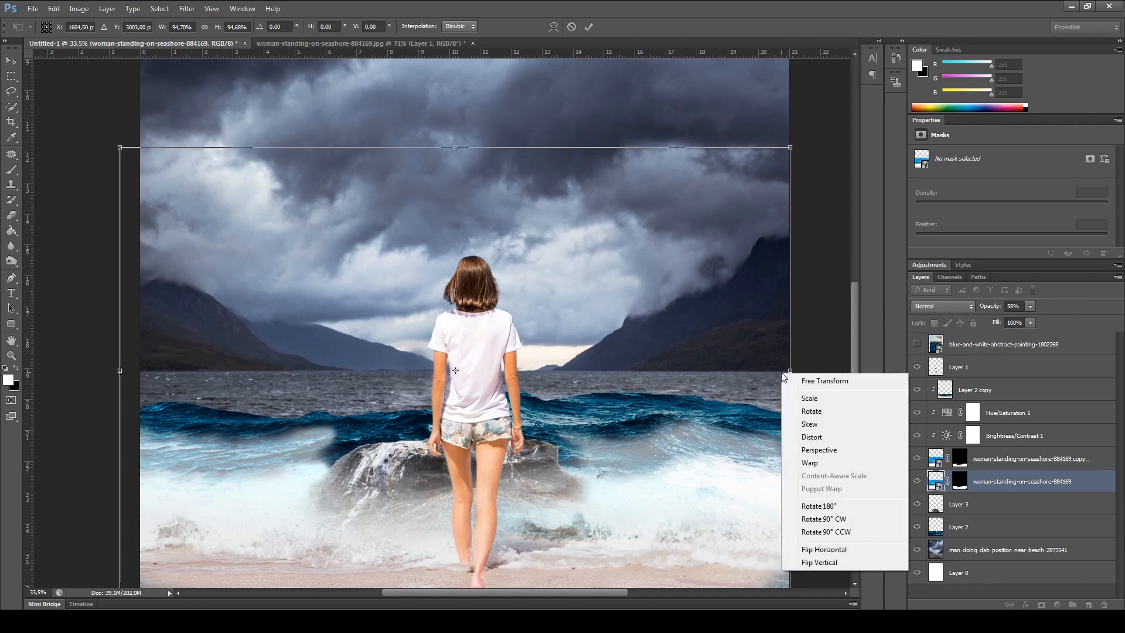
pyautogui.click(824, 549)
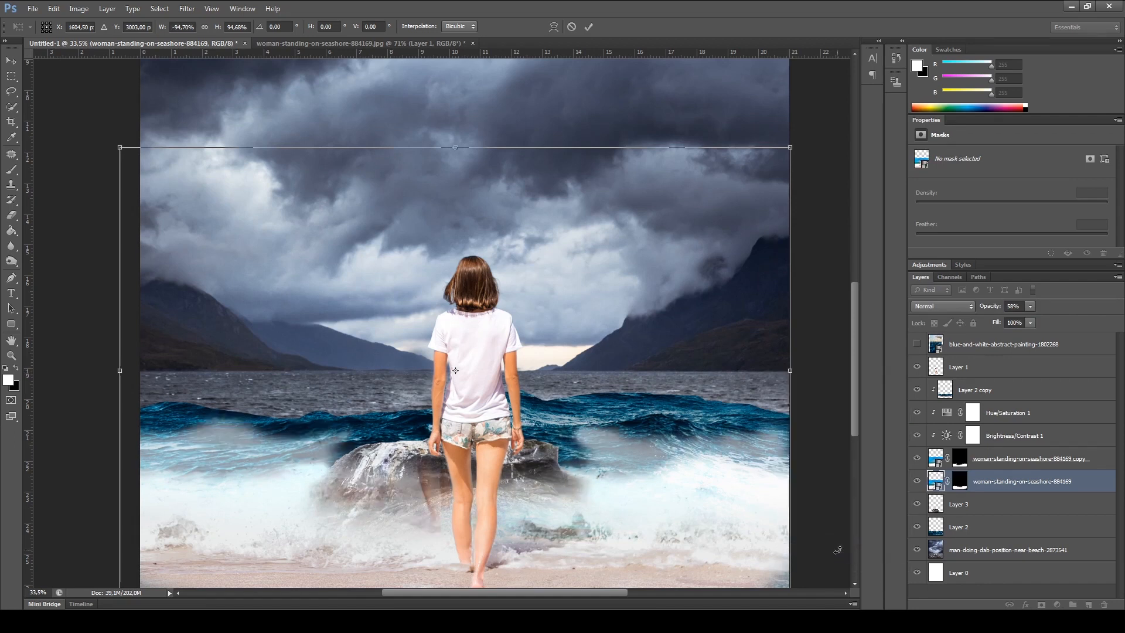
pyautogui.press('Return')
pyautogui.moveTo(703, 431); pyautogui.dragTo(711, 431)
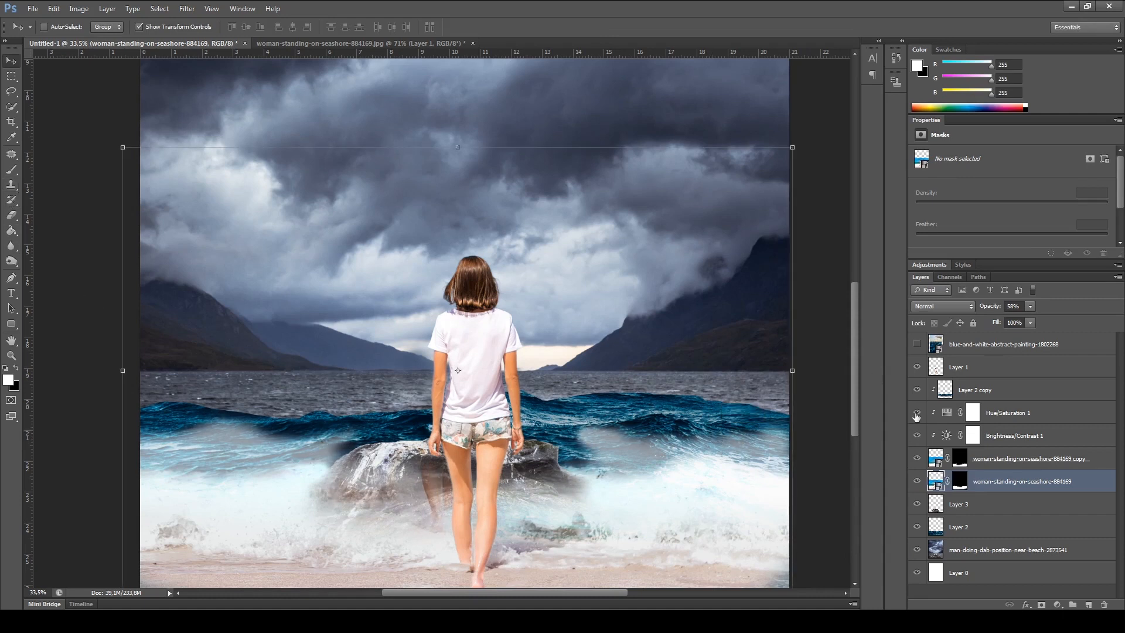
# Step: Hide the mirrored ghost legs beside the woman by painting black with a 333 px brush on the seashore layer's mask
pyautogui.click(959, 481)
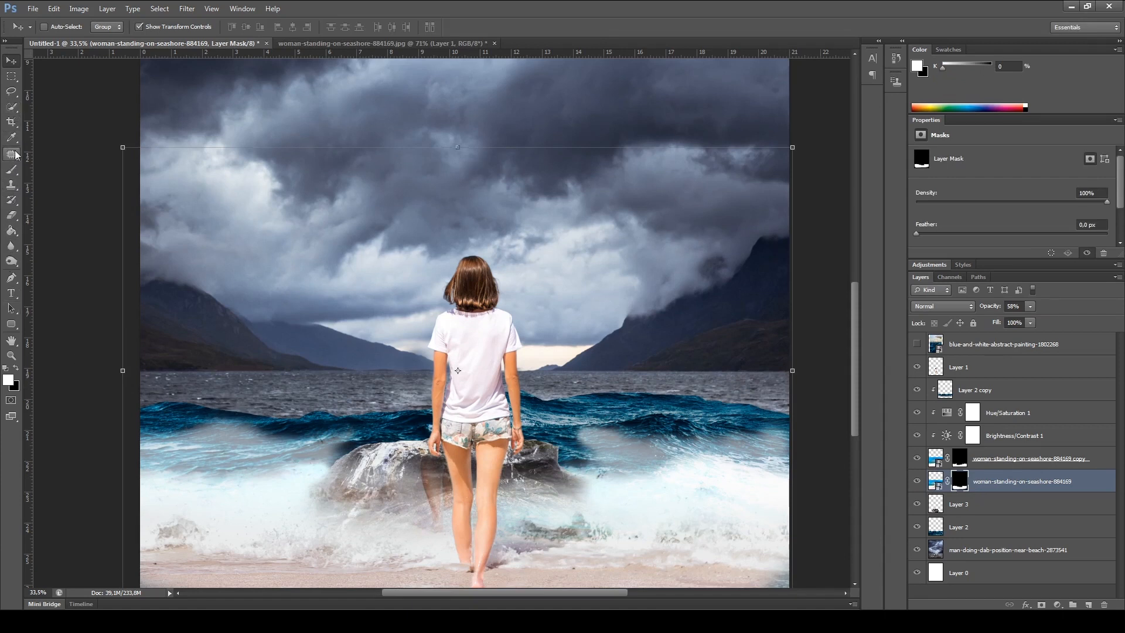
pyautogui.click(11, 170)
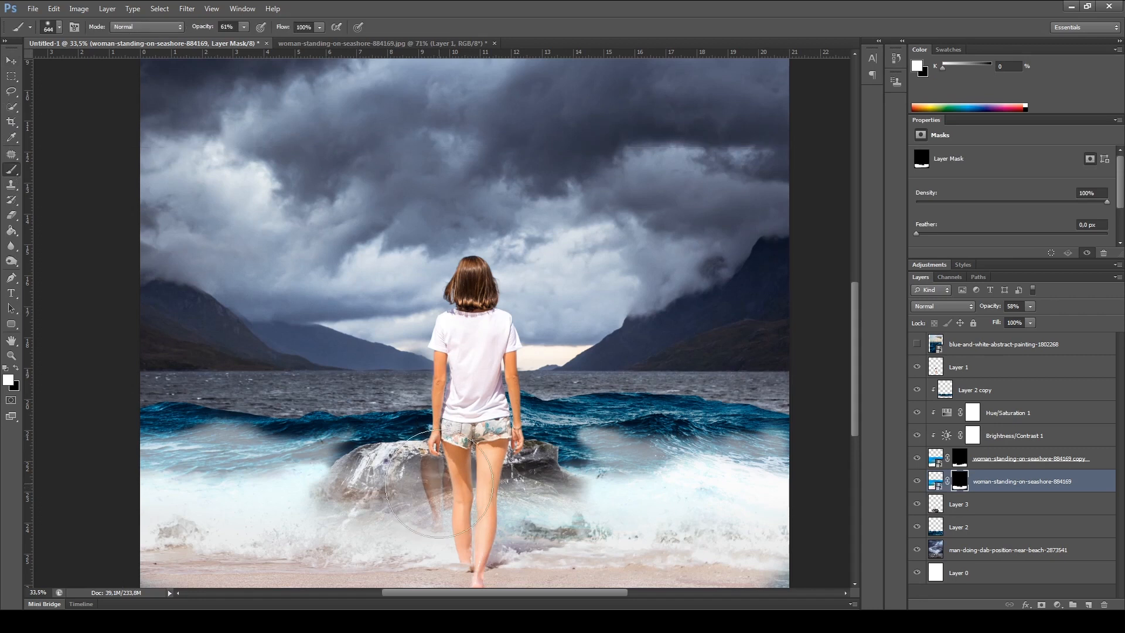
pyautogui.click(15, 368)
pyautogui.moveTo(431, 471)
pyautogui.mouseDown()
pyautogui.moveTo(443, 506)
pyautogui.moveTo(450, 461)
pyautogui.moveTo(447, 508)
pyautogui.moveTo(438, 514)
pyautogui.moveTo(422, 484)
pyautogui.moveTo(395, 497)
pyautogui.moveTo(547, 481)
pyautogui.moveTo(520, 464)
pyautogui.moveTo(526, 494)
pyautogui.moveTo(500, 518)
pyautogui.mouseUp()
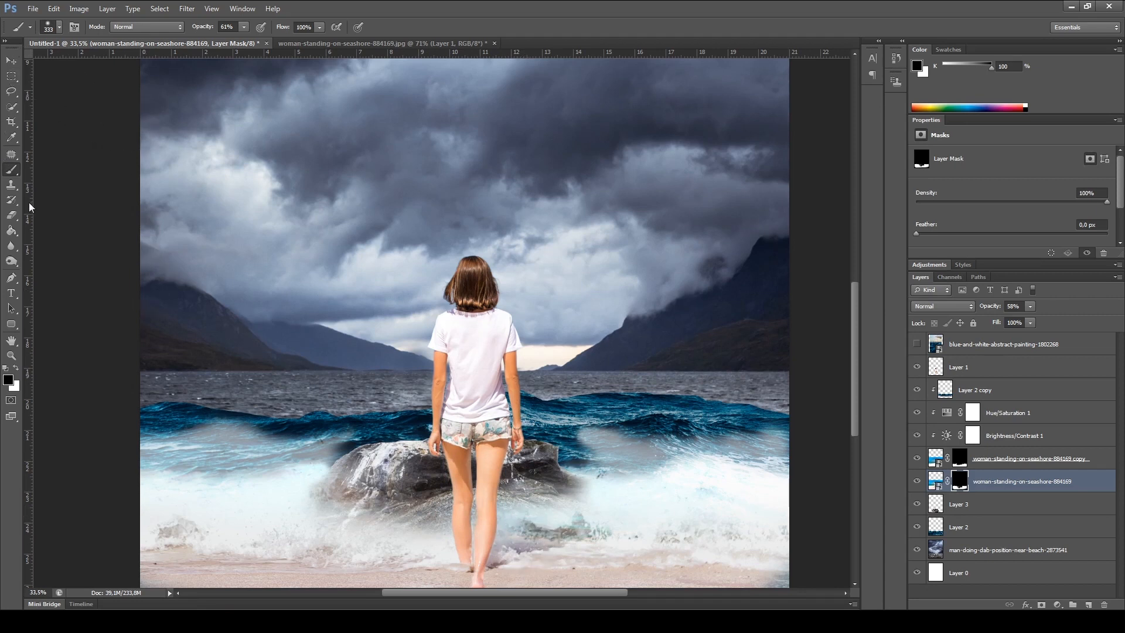
# Step: Paint black on the translucent seashore layer's mask along the upper foam edge on both sides of the rock
pyautogui.click(937, 483)
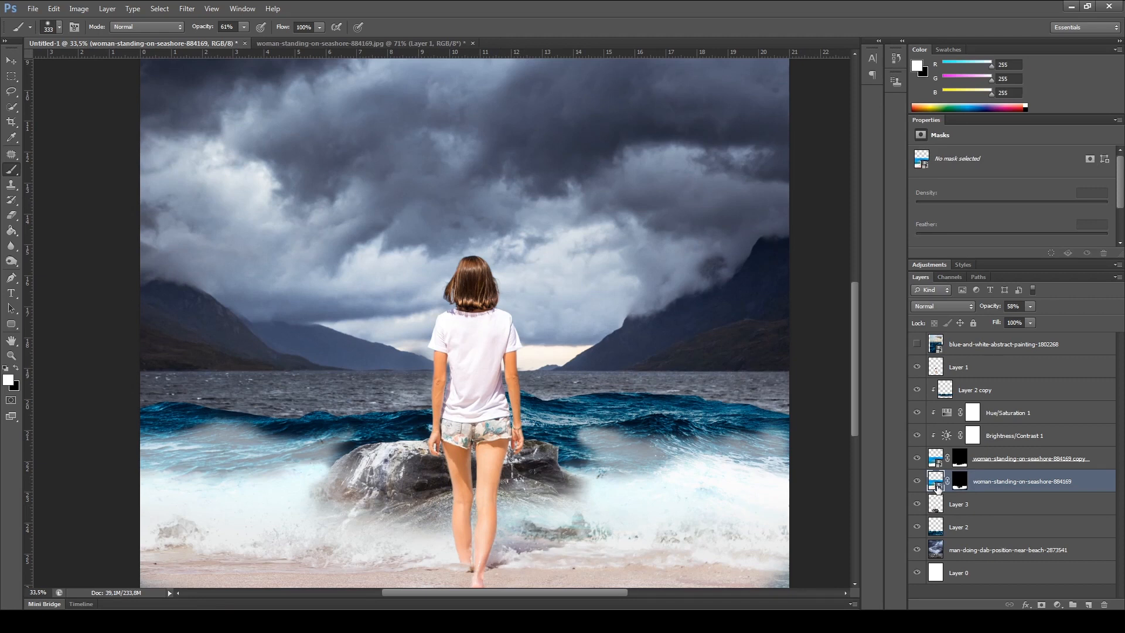
pyautogui.press('s')
pyautogui.click(959, 480)
pyautogui.press('b')
pyautogui.moveTo(592, 415)
pyautogui.mouseDown()
pyautogui.moveTo(647, 389)
pyautogui.moveTo(670, 402)
pyautogui.mouseUp()
pyautogui.moveTo(369, 432)
pyautogui.mouseDown()
pyautogui.moveTo(229, 409)
pyautogui.moveTo(394, 429)
pyautogui.moveTo(217, 402)
pyautogui.mouseUp()
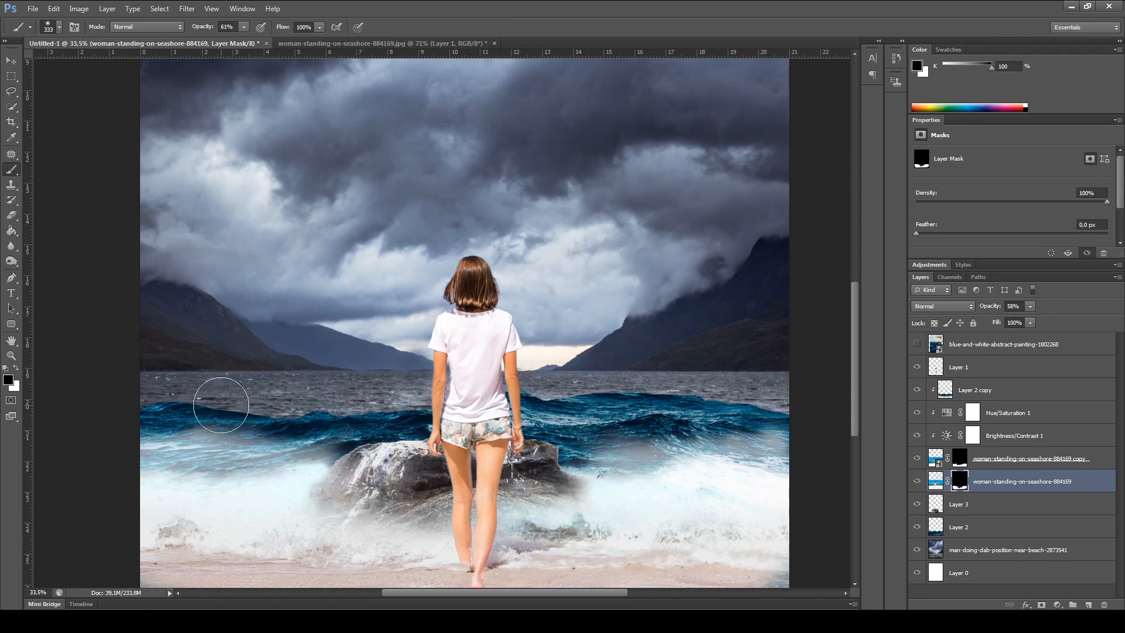
# Step: Examine how the foam, rock and blue waves blend in the whole composition and close up
pyautogui.scroll(-1, 599, 376)
pyautogui.scroll(-2, 600, 376)
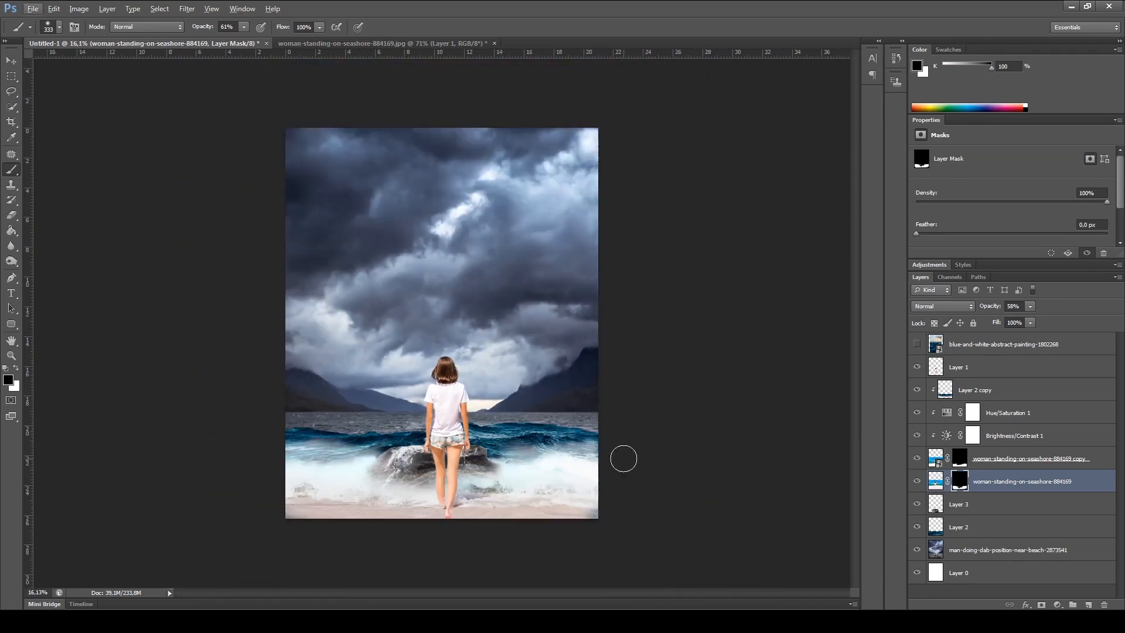
pyautogui.scroll(7, 623, 457)
pyautogui.scroll(-1, 477, 408)
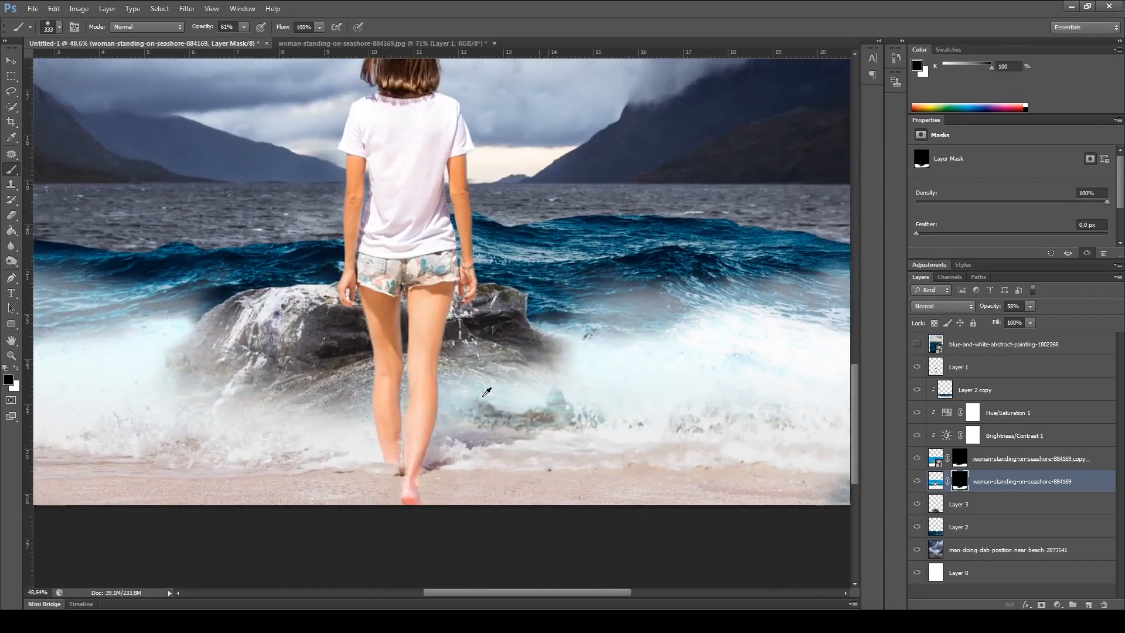
pyautogui.scroll(3, 526, 363)
pyautogui.scroll(-3, 539, 331)
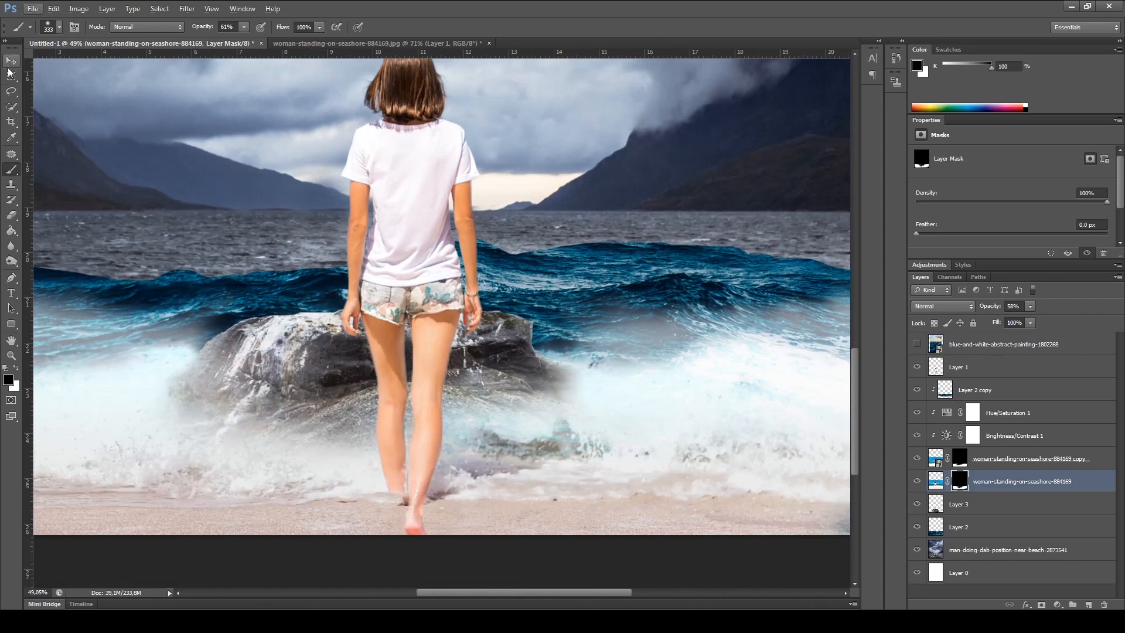
pyautogui.click(10, 64)
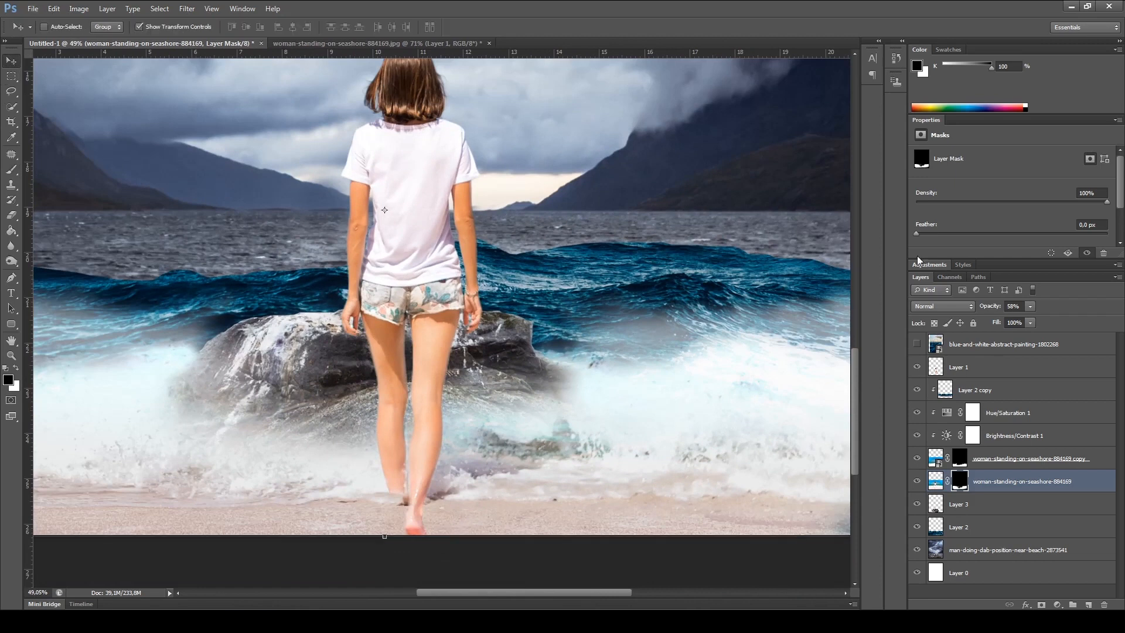
# Step: Erase stray remnants above the rock's upper edge on Layer 3 with a 102 px eraser
pyautogui.click(974, 508)
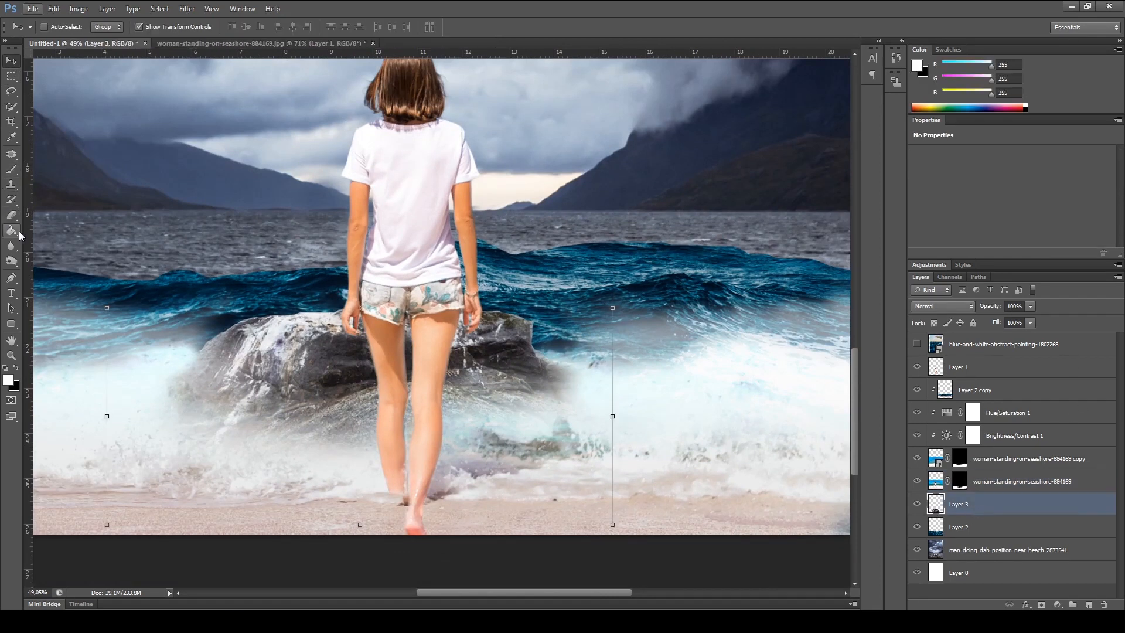
pyautogui.click(11, 214)
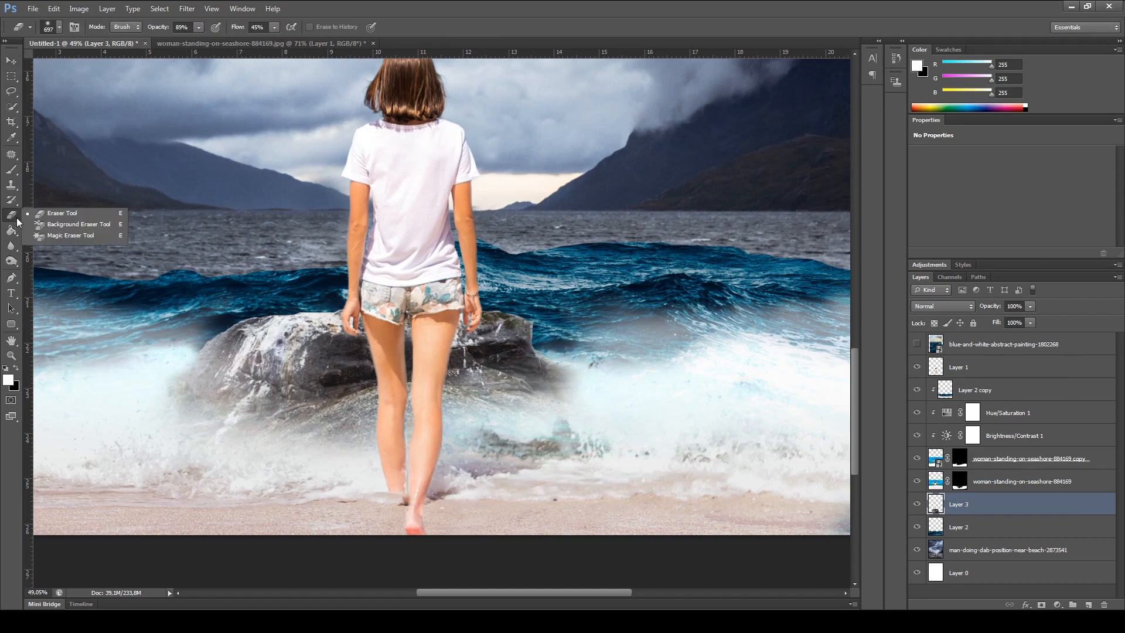
pyautogui.click(60, 30)
pyautogui.click(84, 125)
pyautogui.moveTo(629, 289)
pyautogui.mouseDown()
pyautogui.moveTo(590, 280)
pyautogui.moveTo(557, 289)
pyautogui.moveTo(544, 273)
pyautogui.moveTo(516, 285)
pyautogui.mouseUp()
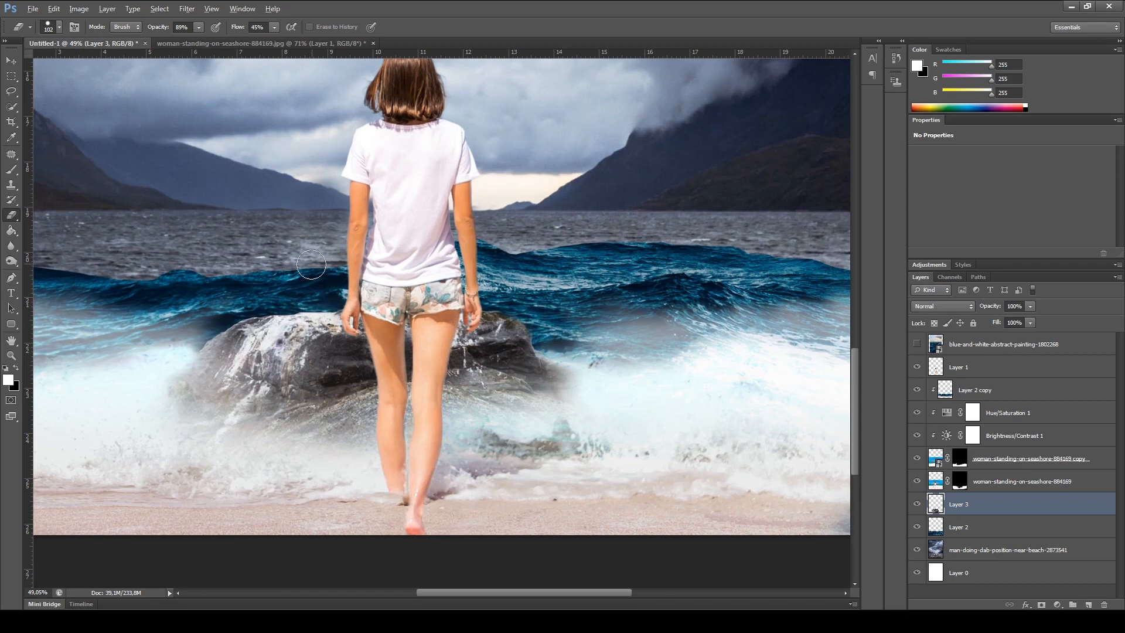
# Step: Examine the rock, foam and wave layers within the whole composition
pyautogui.scroll(-1, 311, 269)
pyautogui.scroll(-1, 334, 370)
pyautogui.scroll(-1, 335, 370)
pyautogui.scroll(3, 319, 401)
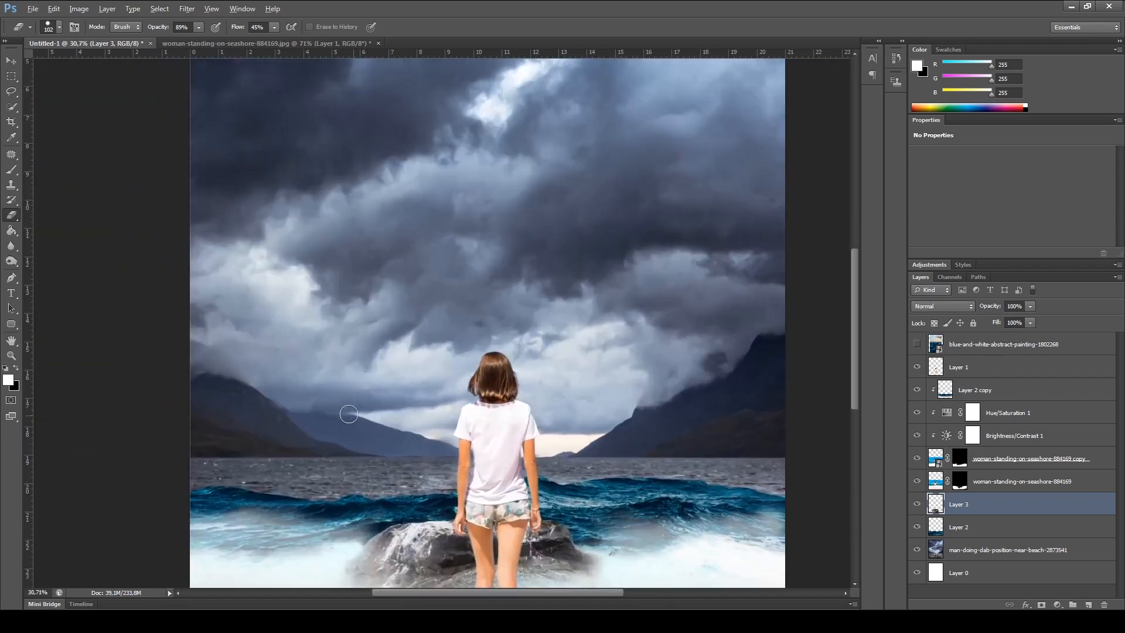
pyautogui.scroll(-3, 360, 422)
pyautogui.scroll(1, 433, 479)
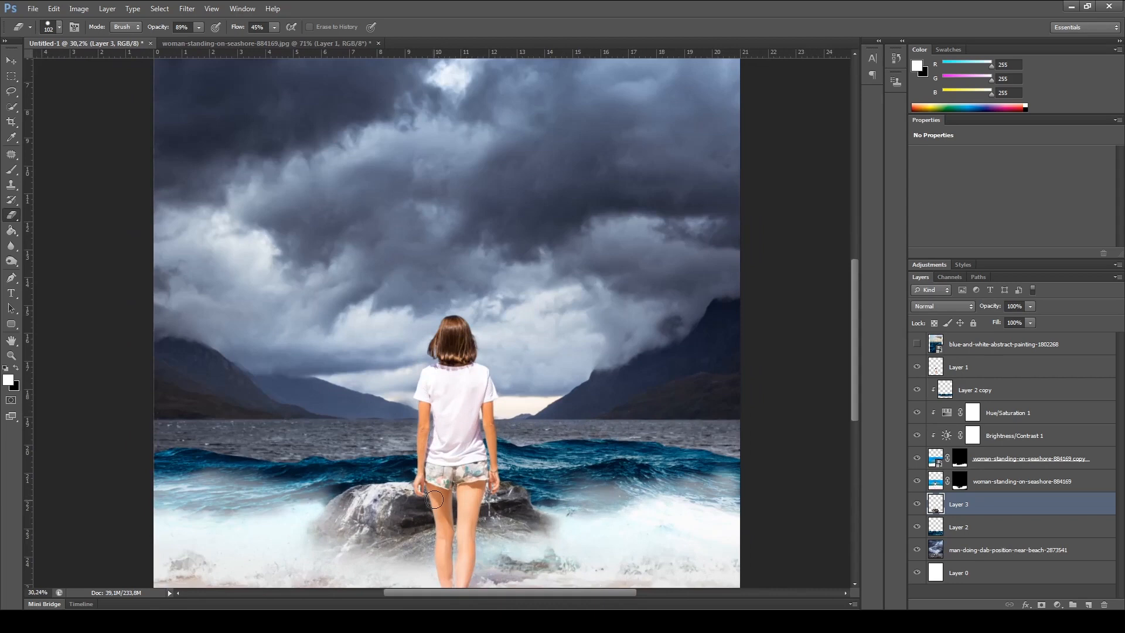
pyautogui.click(10, 61)
pyautogui.scroll(-1, 89, 176)
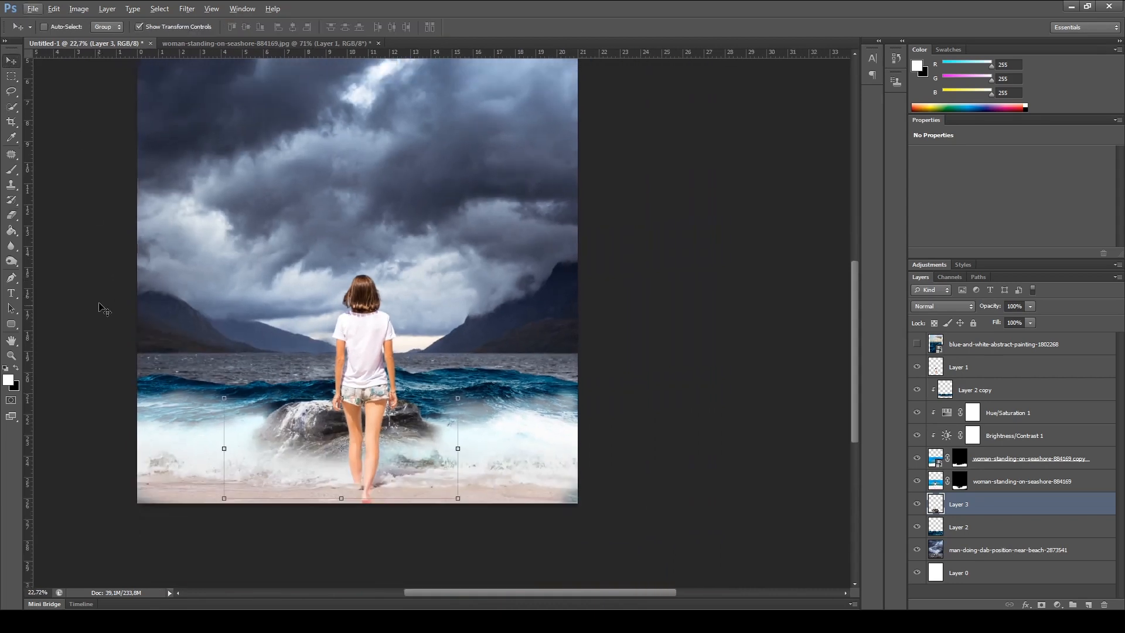
pyautogui.click(100, 315)
pyautogui.click(270, 403)
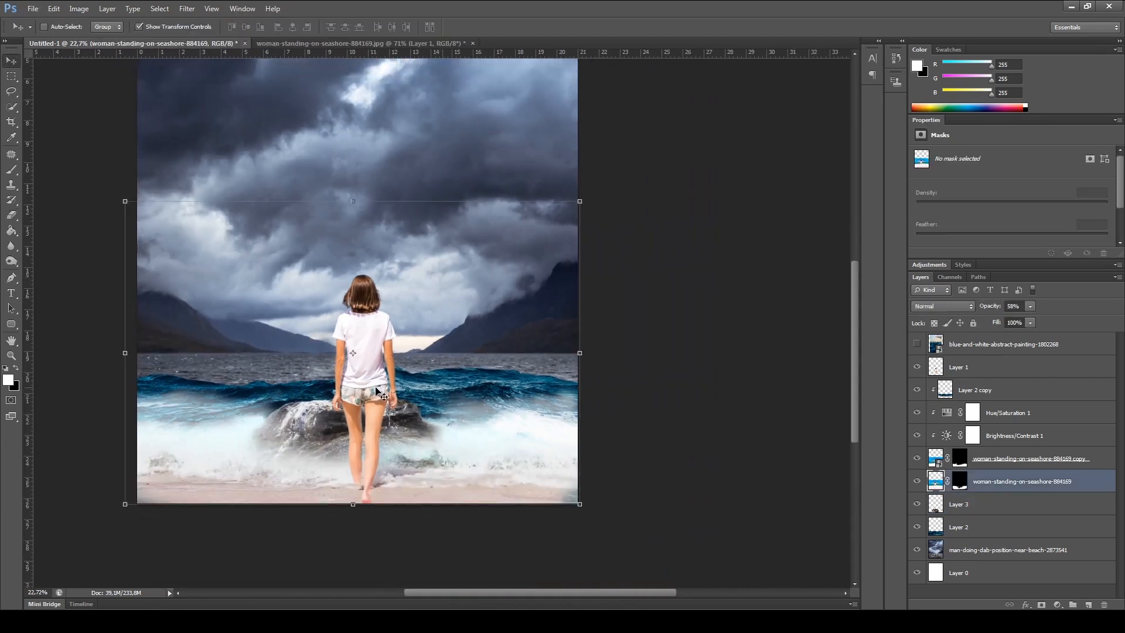
pyautogui.click(962, 348)
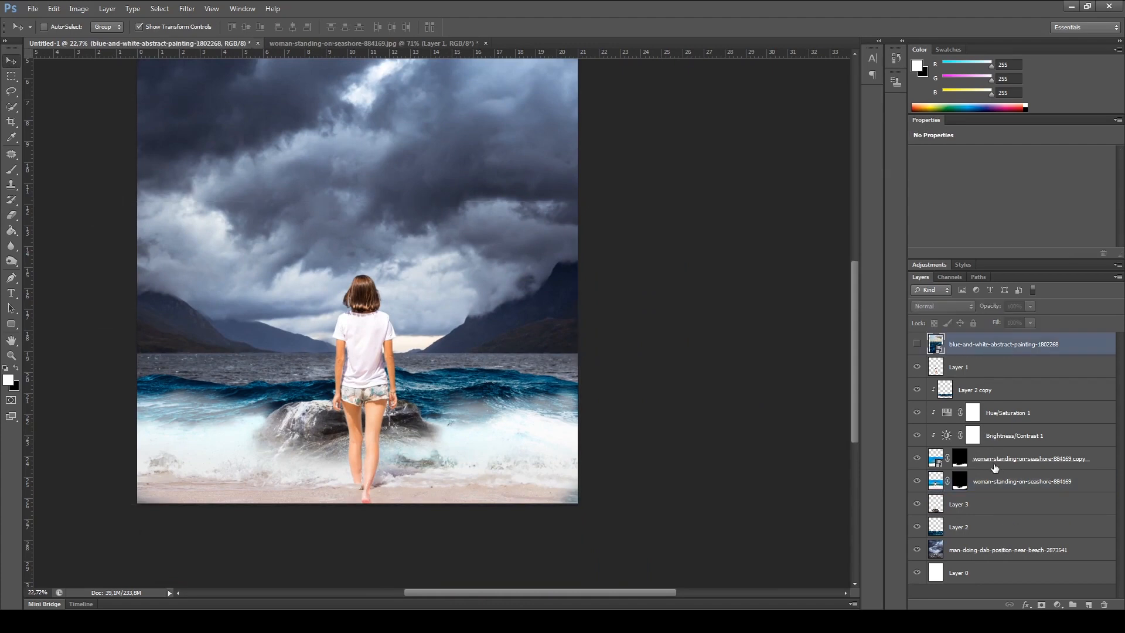
# Step: Add a Brightness/Contrast adjustment above Layer 2 and clip it to that wave layer
pyautogui.click(979, 527)
pyautogui.click(1057, 604)
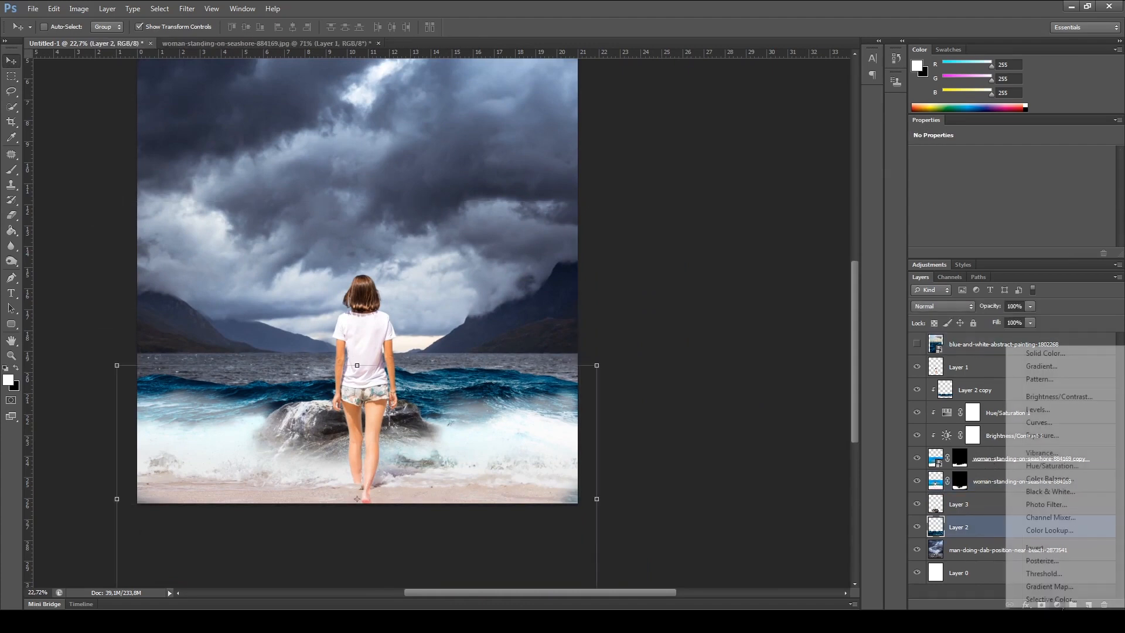
pyautogui.click(1059, 397)
pyautogui.rightClick(1020, 536)
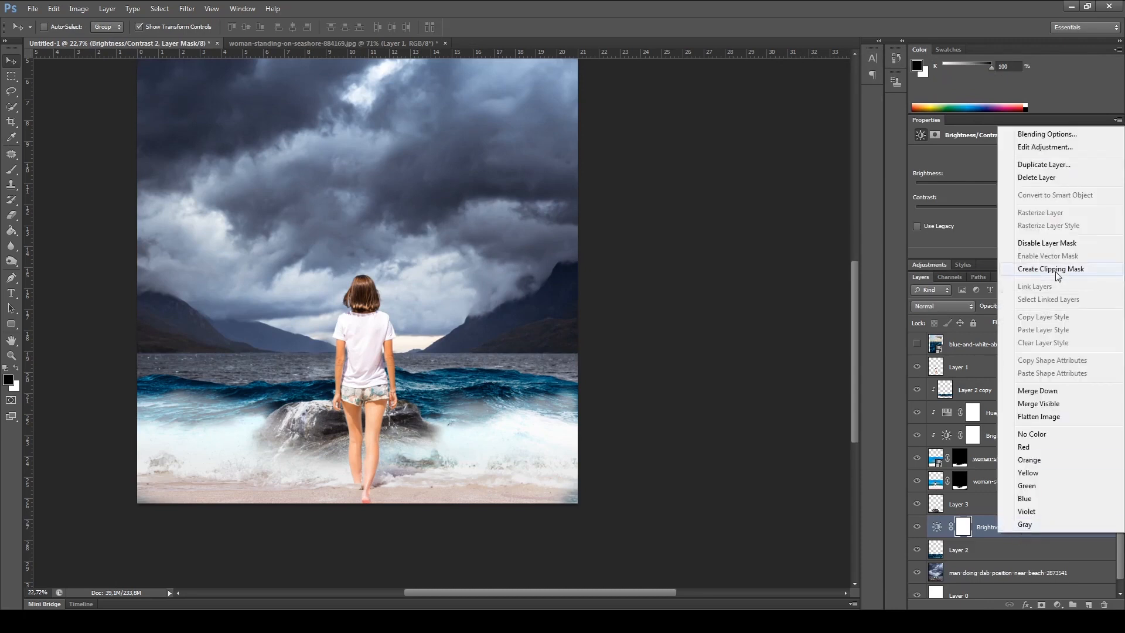
pyautogui.click(1054, 269)
# Step: Set the blue waves' clipped Brightness/Contrast adjustment to brightness 74 and contrast -49, then deselect the layer
pyautogui.click(957, 185)
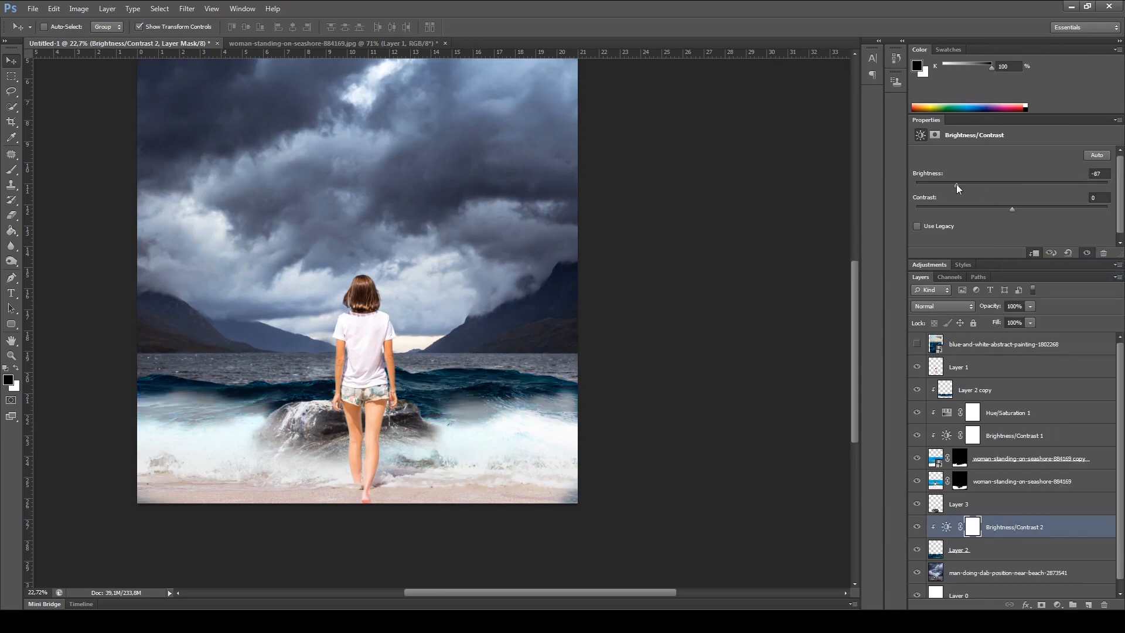
pyautogui.click(1041, 185)
pyautogui.moveTo(1038, 185); pyautogui.dragTo(1013, 185)
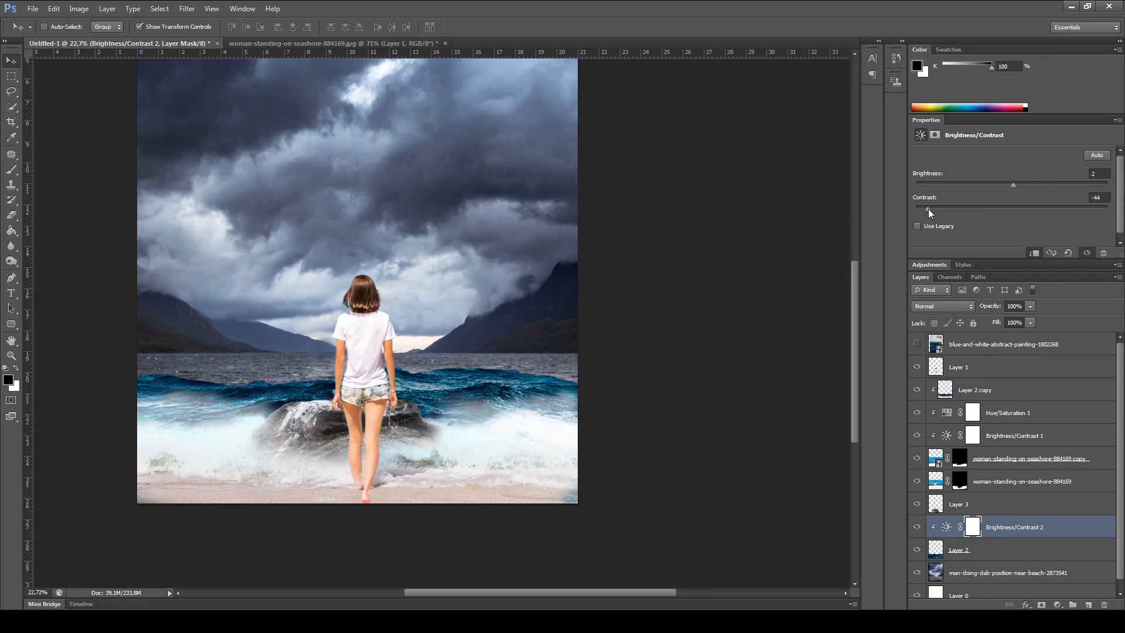
pyautogui.click(953, 185)
pyautogui.moveTo(961, 185); pyautogui.dragTo(1061, 188)
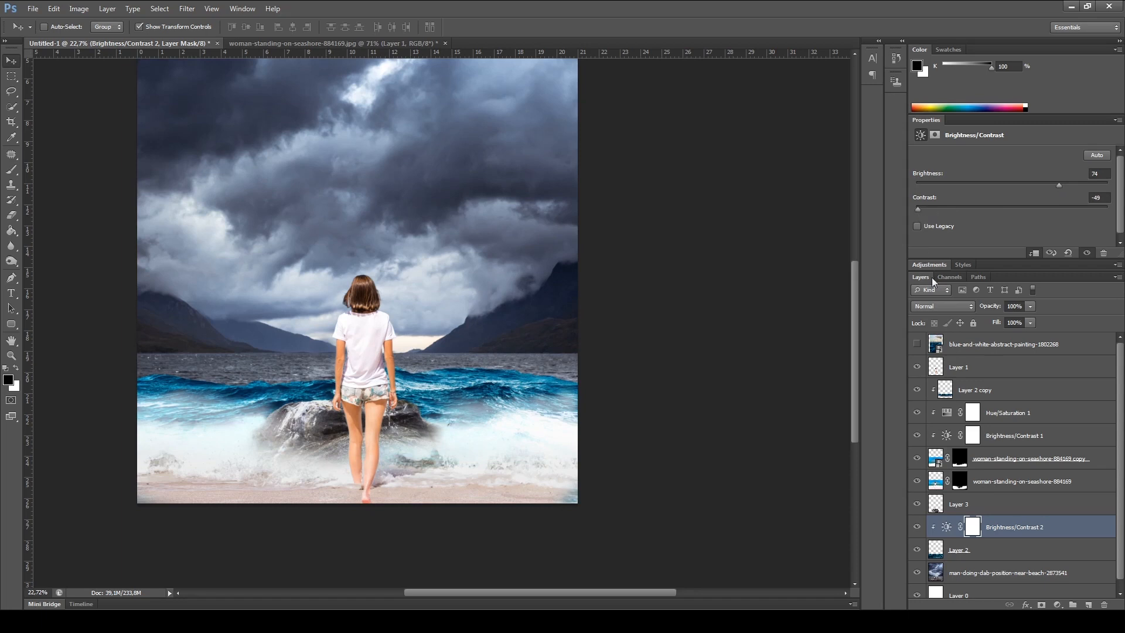
pyautogui.keyDown('ctrl'); pyautogui.click(720, 383); pyautogui.keyUp('ctrl')
pyautogui.scroll(-2, 457, 436)
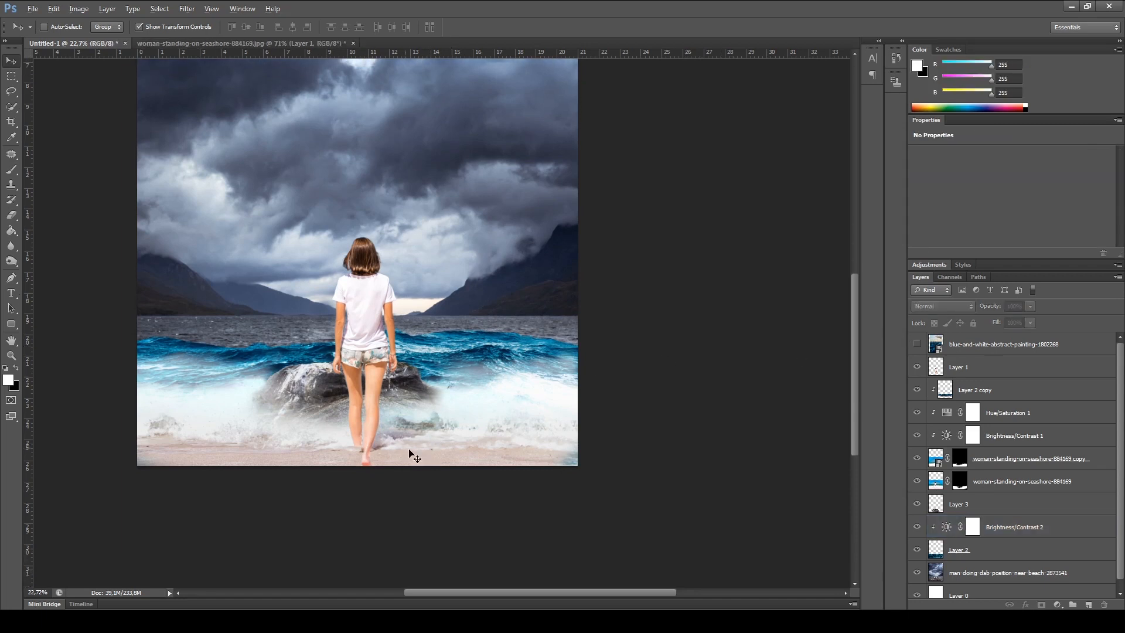
pyautogui.scroll(3, 399, 414)
pyautogui.scroll(-3, 327, 431)
pyautogui.scroll(1, 331, 419)
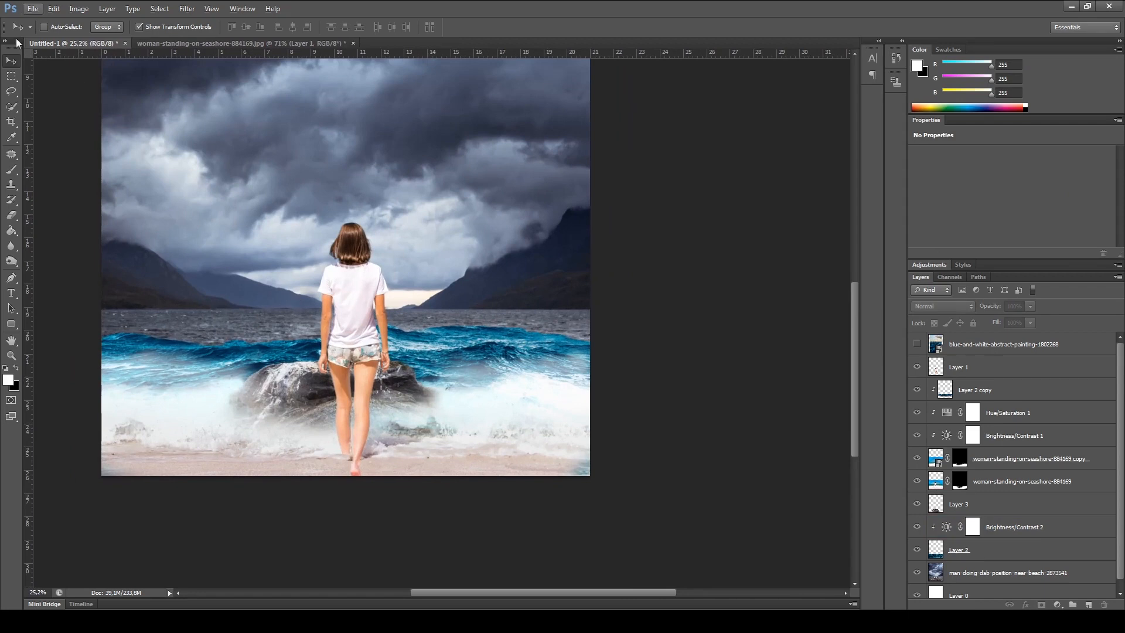
# Step: Place the blue-ocean-water-3762310 image in the composition, accepting the default Camera Raw settings
pyautogui.click(27, 12)
pyautogui.click(61, 199)
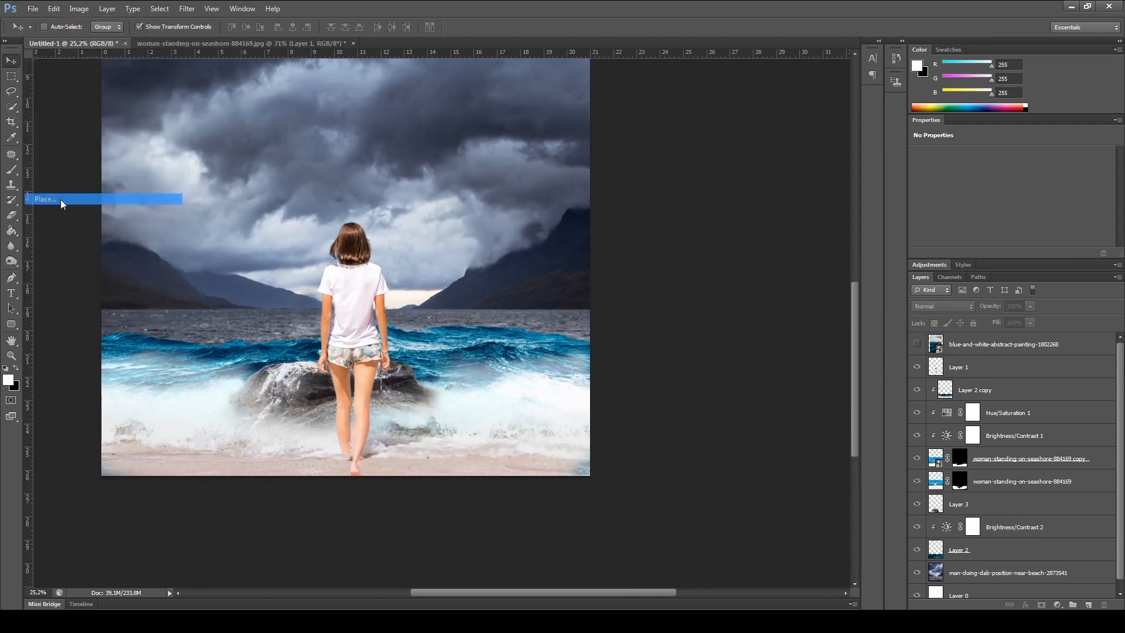
pyautogui.click(276, 88)
pyautogui.click(170, 94)
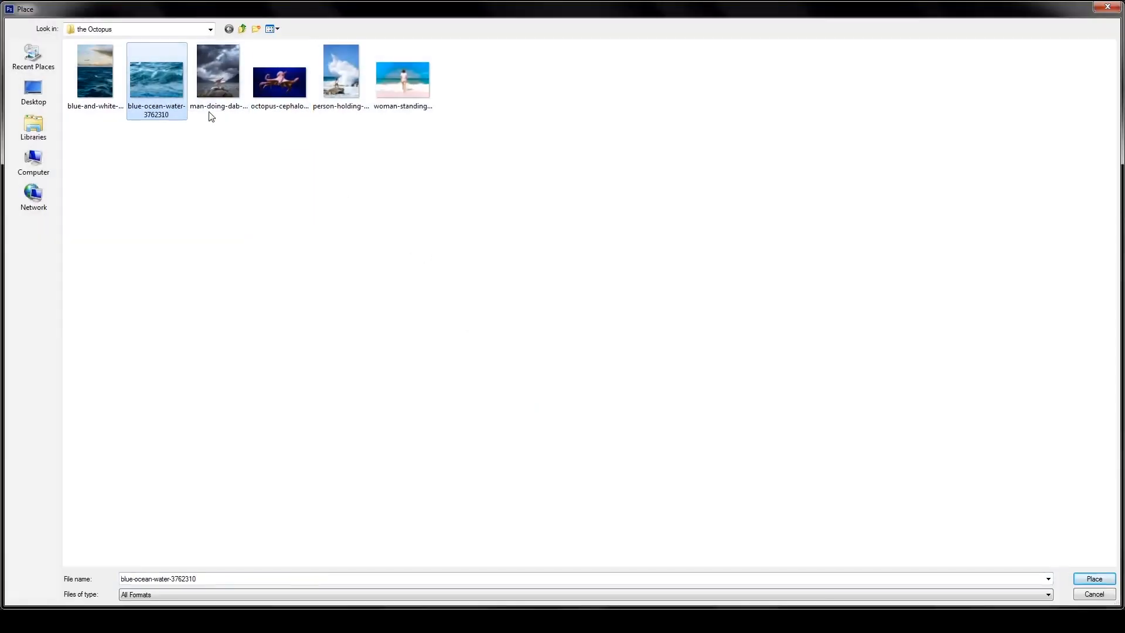
pyautogui.doubleClick(167, 93)
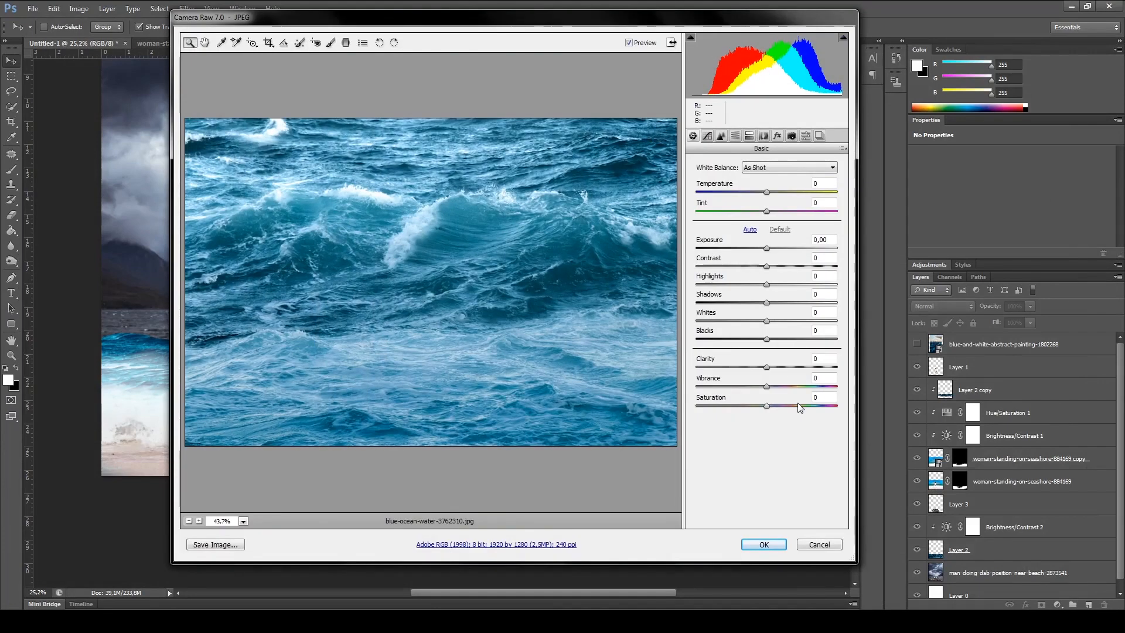
pyautogui.click(763, 544)
# Step: Commit the placed ocean image, move its layer directly below Layer 2 and position it behind the woman
pyautogui.moveTo(550, 195); pyautogui.dragTo(447, 170)
pyautogui.click(588, 27)
pyautogui.moveTo(998, 345)
pyautogui.mouseDown()
pyautogui.moveTo(1032, 519)
pyautogui.moveTo(1031, 593)
pyautogui.moveTo(1042, 584)
pyautogui.moveTo(1038, 558)
pyautogui.mouseUp()
pyautogui.moveTo(522, 302); pyautogui.dragTo(513, 267)
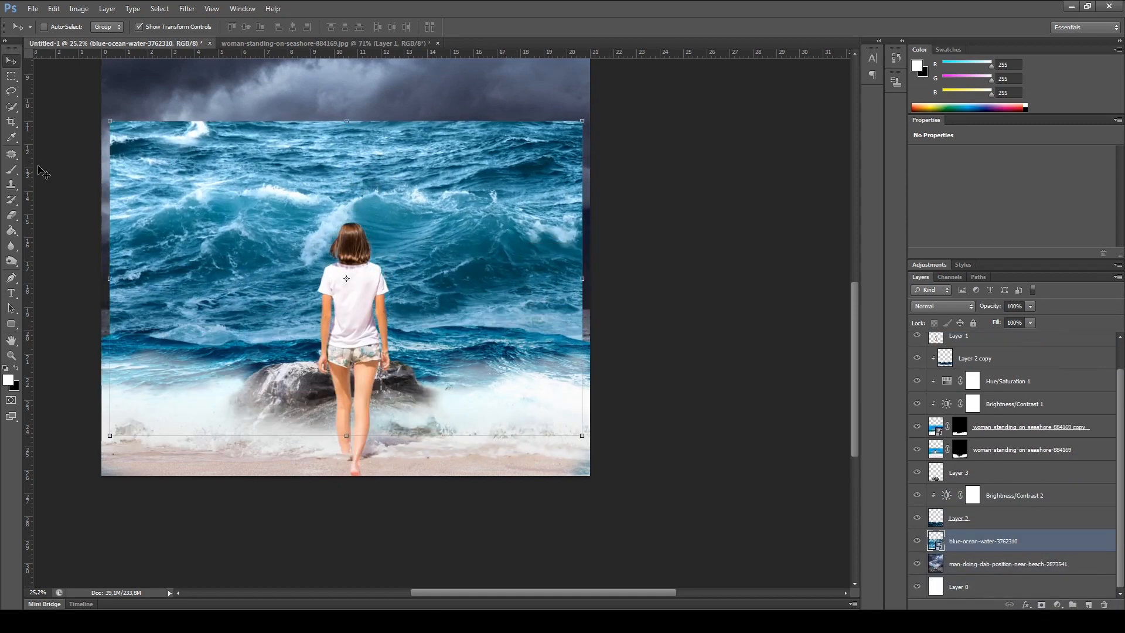
# Step: Lasso the ocean image below its wave crests, copy the selection to a new layer and hide the original image layer
pyautogui.click(11, 91)
pyautogui.click(41, 93)
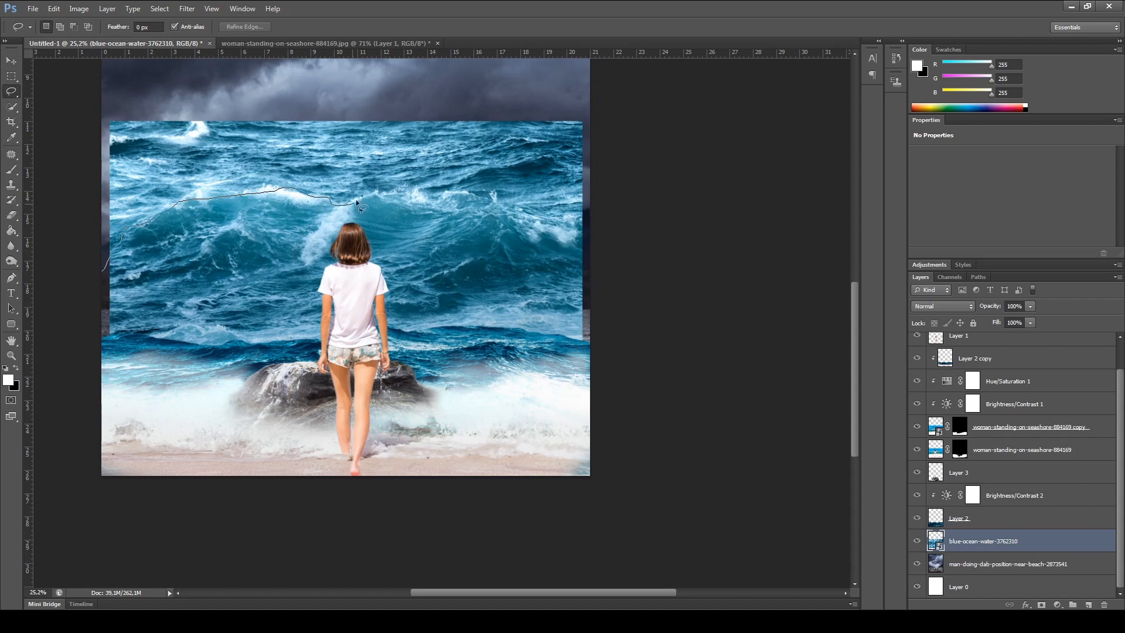
pyautogui.moveTo(603, 262)
pyautogui.mouseDown()
pyautogui.moveTo(663, 503)
pyautogui.moveTo(489, 550)
pyautogui.moveTo(121, 529)
pyautogui.moveTo(76, 366)
pyautogui.mouseUp()
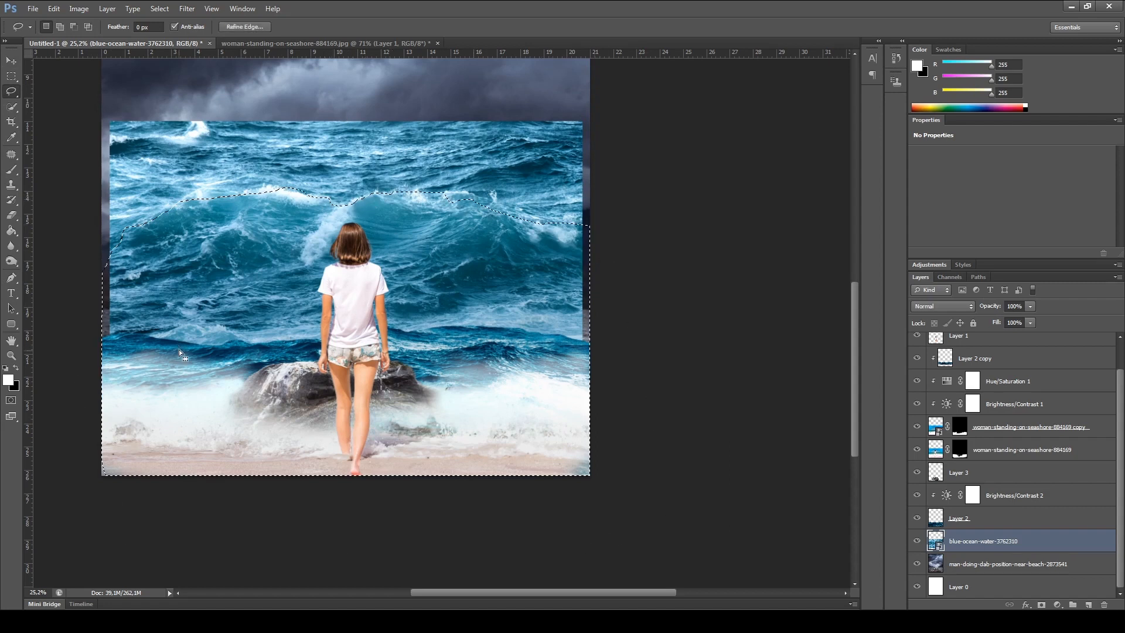
pyautogui.hotkey('ctrl', 'j')
pyautogui.click(994, 563)
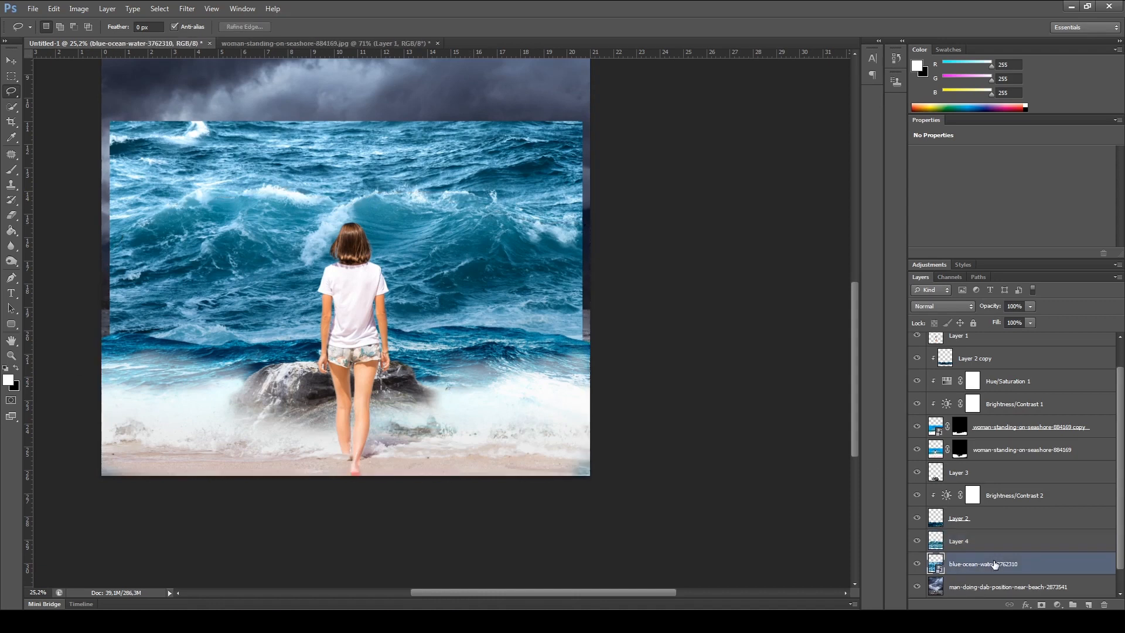
pyautogui.click(916, 564)
# Step: Scale the cut-out wave layer to about 130% and position its crest at the height of the woman's head
pyautogui.click(10, 61)
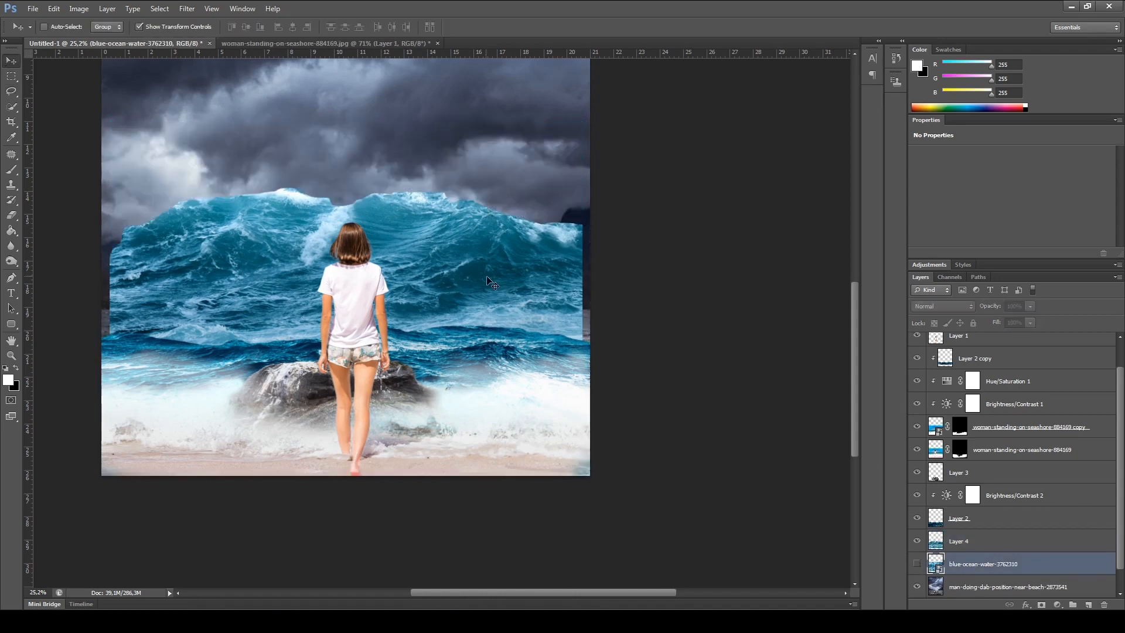
pyautogui.click(984, 548)
pyautogui.moveTo(449, 278); pyautogui.dragTo(430, 381)
pyautogui.moveTo(563, 538); pyautogui.dragTo(635, 535)
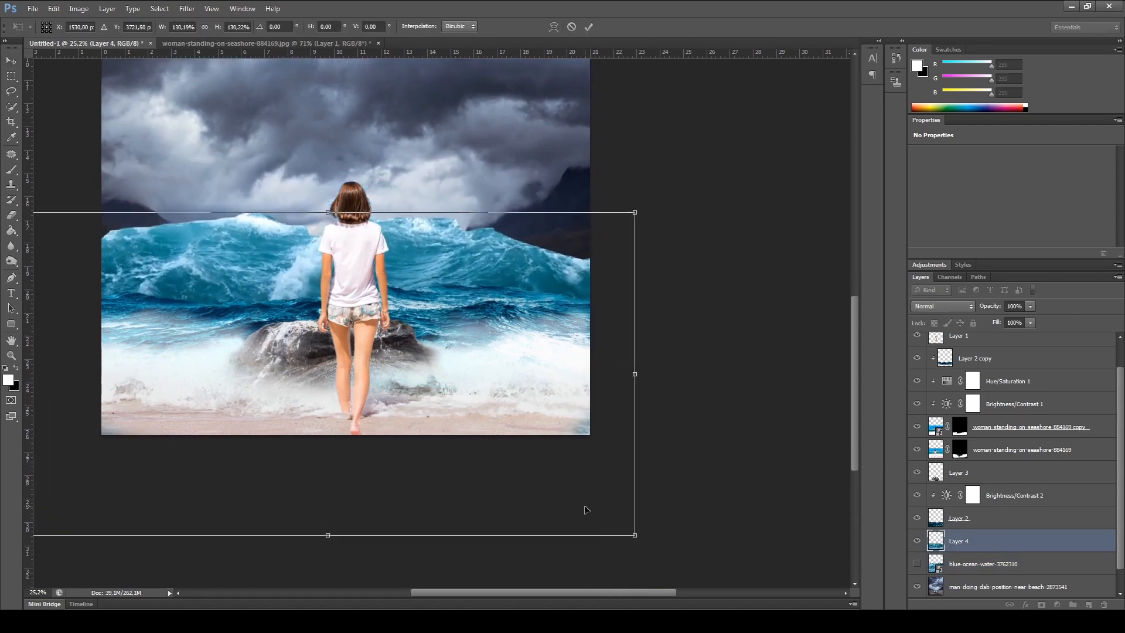
pyautogui.press('Return')
pyautogui.moveTo(502, 372); pyautogui.dragTo(391, 412)
pyautogui.moveTo(397, 353); pyautogui.dragTo(404, 362)
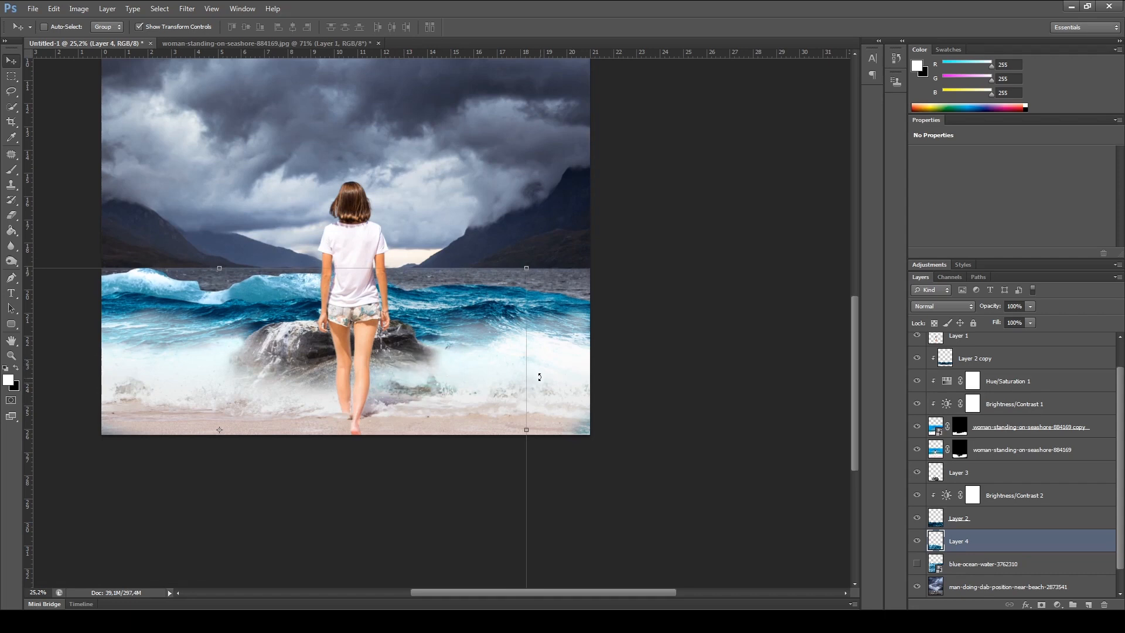
pyautogui.moveTo(482, 371); pyautogui.dragTo(603, 269)
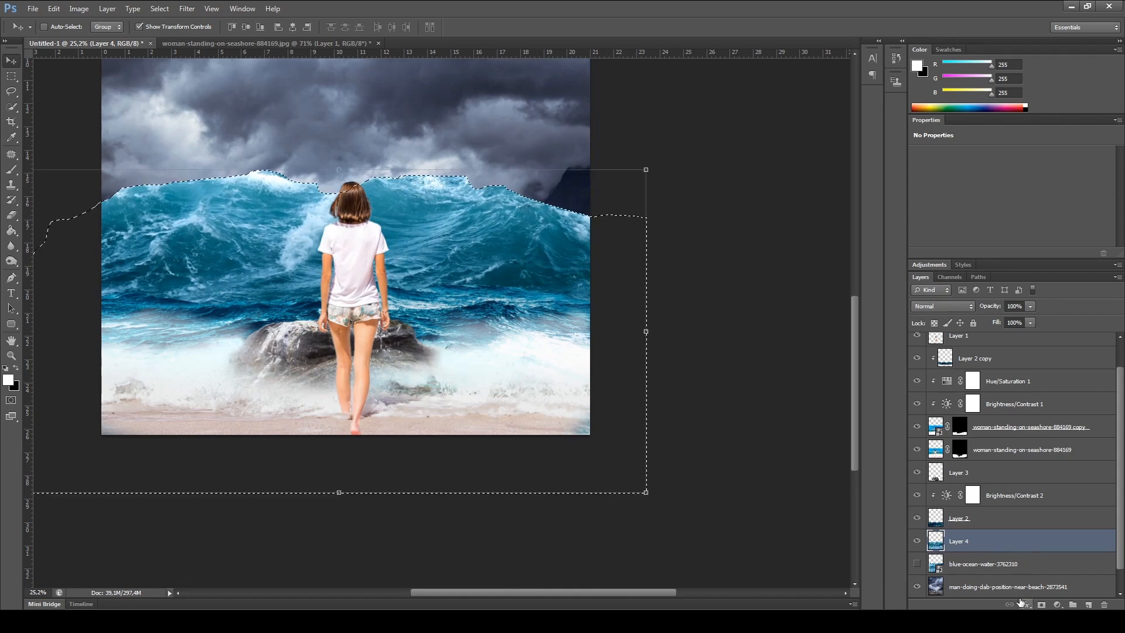
# Step: Add a layer mask from the wave's outline and paint black along the crest with a 333 px brush at 61% opacity
pyautogui.click(1041, 604)
pyautogui.click(11, 170)
pyautogui.moveTo(101, 209)
pyautogui.mouseDown()
pyautogui.moveTo(175, 190)
pyautogui.moveTo(109, 200)
pyautogui.moveTo(140, 189)
pyautogui.moveTo(250, 180)
pyautogui.mouseUp()
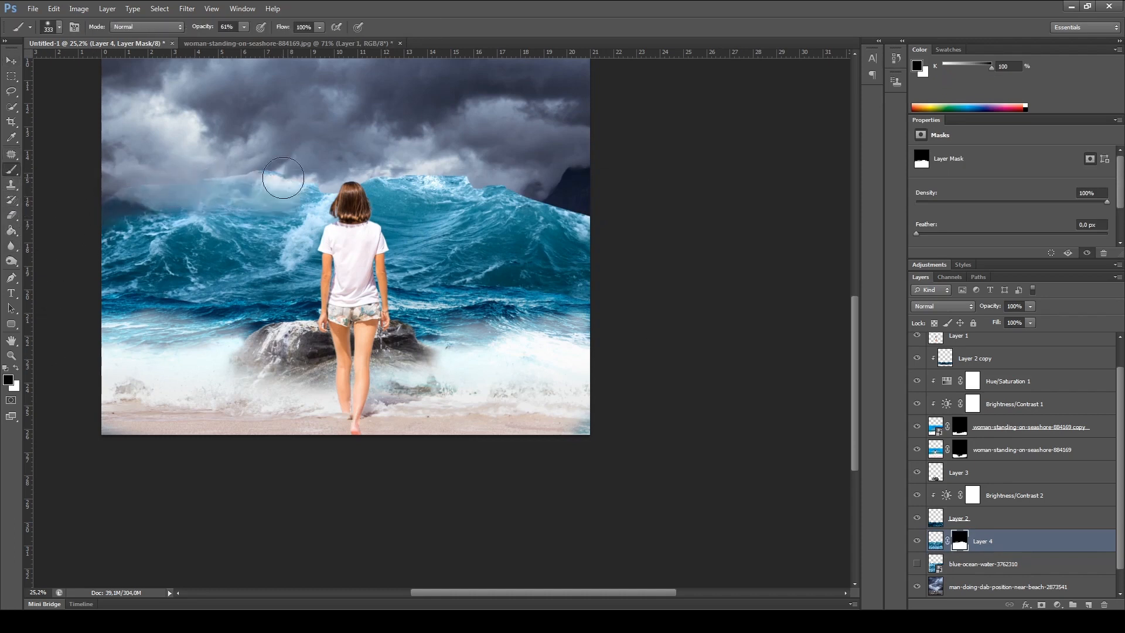
pyautogui.moveTo(276, 179)
pyautogui.mouseDown()
pyautogui.moveTo(318, 189)
pyautogui.moveTo(454, 178)
pyautogui.moveTo(557, 202)
pyautogui.moveTo(534, 186)
pyautogui.moveTo(622, 221)
pyautogui.moveTo(595, 196)
pyautogui.moveTo(484, 179)
pyautogui.mouseUp()
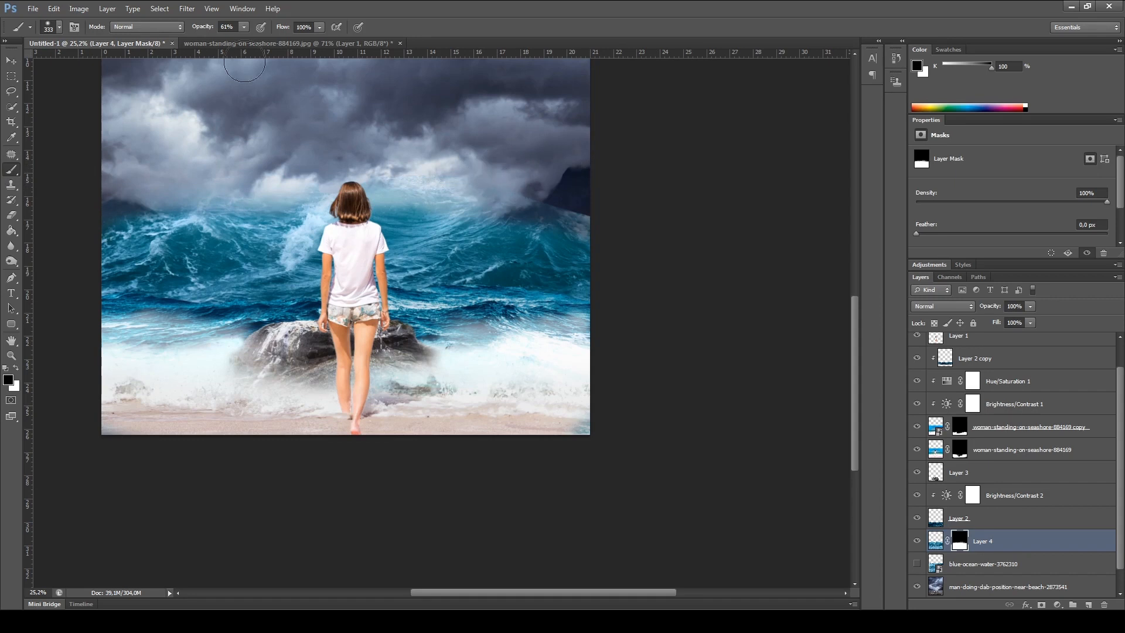
# Step: Mask out the upper wave down to the horizon by painting black with a 651 px brush at 86% opacity
pyautogui.click(243, 27)
pyautogui.keyDown('alt'); pyautogui.rightClick(530, 166); pyautogui.keyUp('alt')
pyautogui.moveTo(617, 215)
pyautogui.mouseDown()
pyautogui.moveTo(124, 182)
pyautogui.moveTo(104, 202)
pyautogui.moveTo(430, 215)
pyautogui.moveTo(255, 196)
pyautogui.moveTo(425, 215)
pyautogui.moveTo(581, 202)
pyautogui.moveTo(634, 221)
pyautogui.moveTo(354, 229)
pyautogui.moveTo(111, 217)
pyautogui.moveTo(82, 219)
pyautogui.moveTo(181, 232)
pyautogui.moveTo(61, 262)
pyautogui.moveTo(200, 231)
pyautogui.moveTo(150, 251)
pyautogui.moveTo(86, 217)
pyautogui.moveTo(99, 229)
pyautogui.moveTo(213, 229)
pyautogui.moveTo(95, 230)
pyautogui.mouseUp()
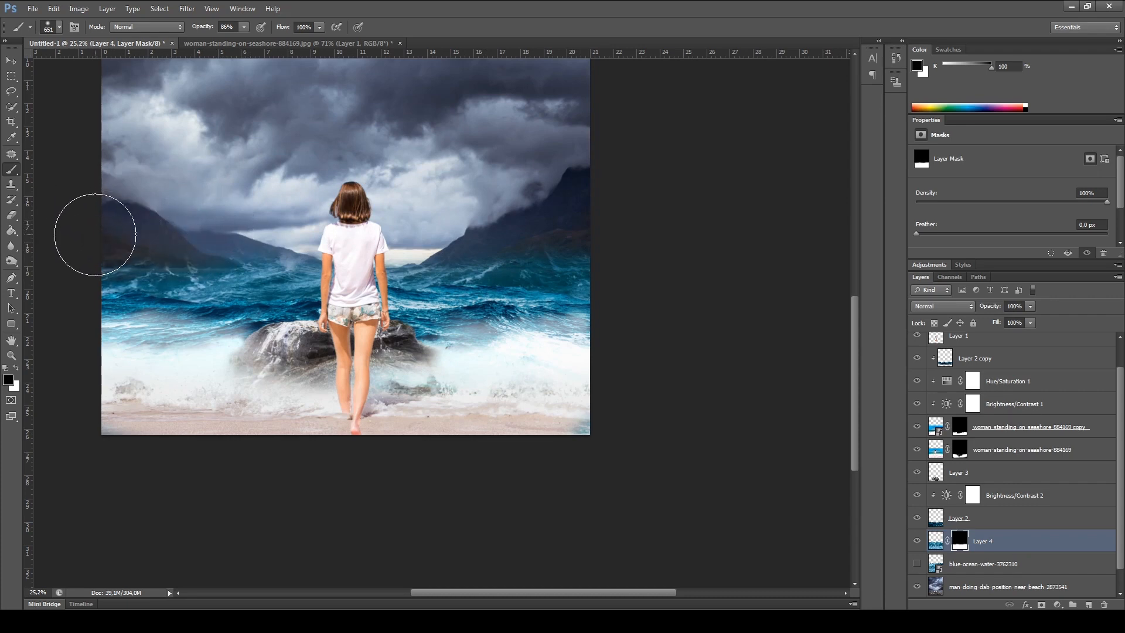
pyautogui.moveTo(394, 229)
pyautogui.mouseDown()
pyautogui.moveTo(447, 221)
pyautogui.moveTo(577, 241)
pyautogui.moveTo(577, 221)
pyautogui.moveTo(587, 234)
pyautogui.moveTo(550, 231)
pyautogui.mouseUp()
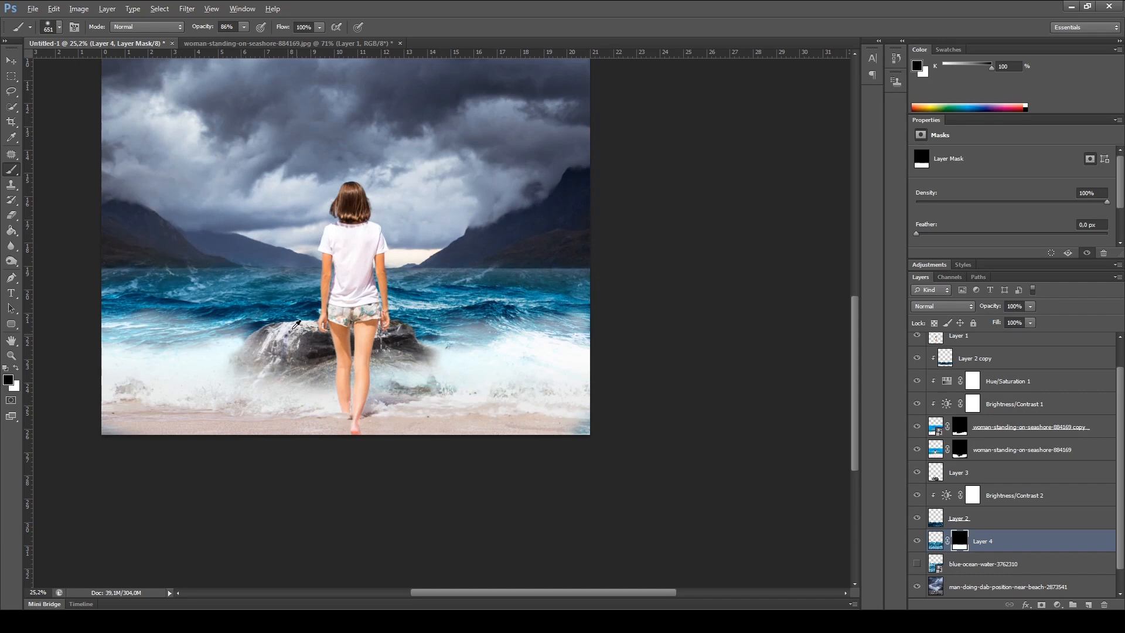
# Step: Paint black on Layer 4's mask over the wave remnants on the left mountains, and deselect the layer
pyautogui.scroll(3, 423, 380)
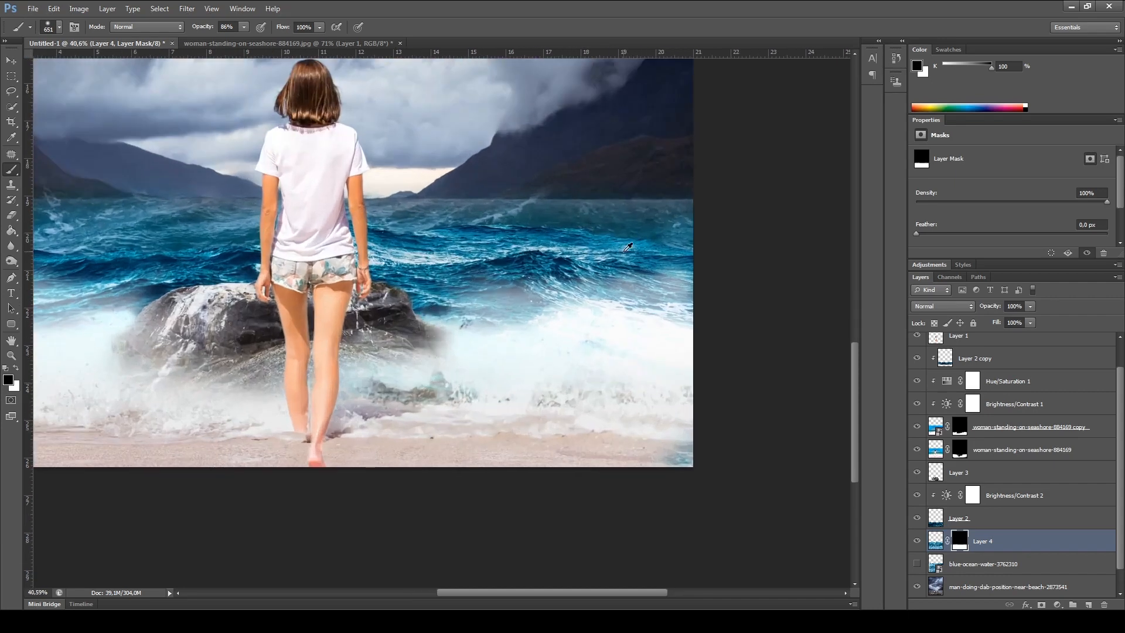
pyautogui.scroll(-2, 628, 246)
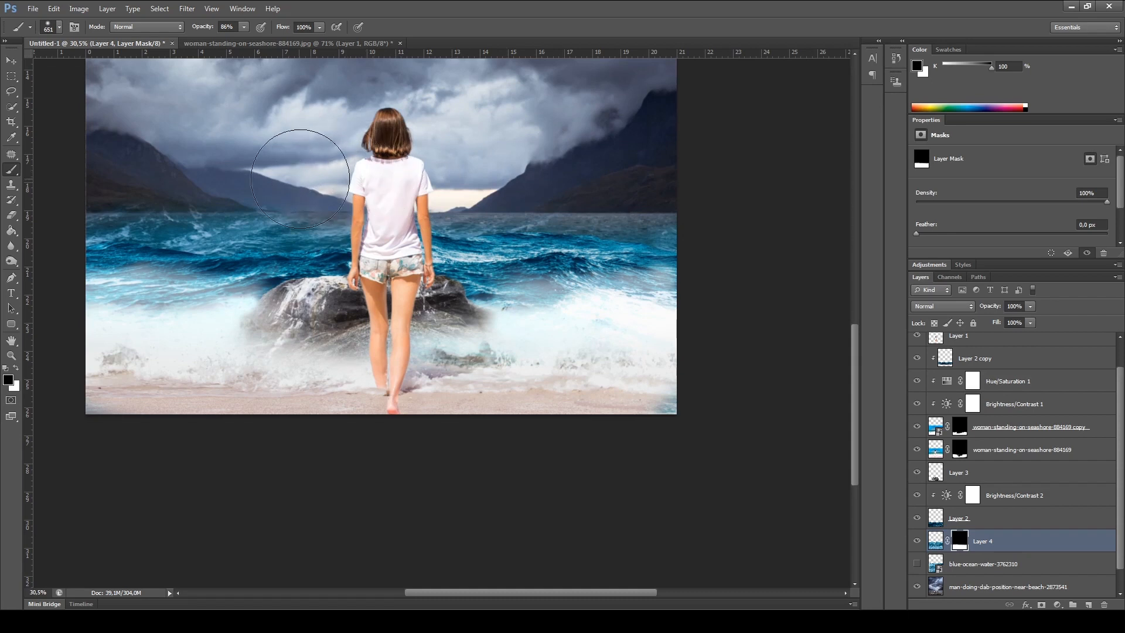
pyautogui.moveTo(100, 168)
pyautogui.mouseDown()
pyautogui.moveTo(218, 188)
pyautogui.moveTo(258, 140)
pyautogui.mouseUp()
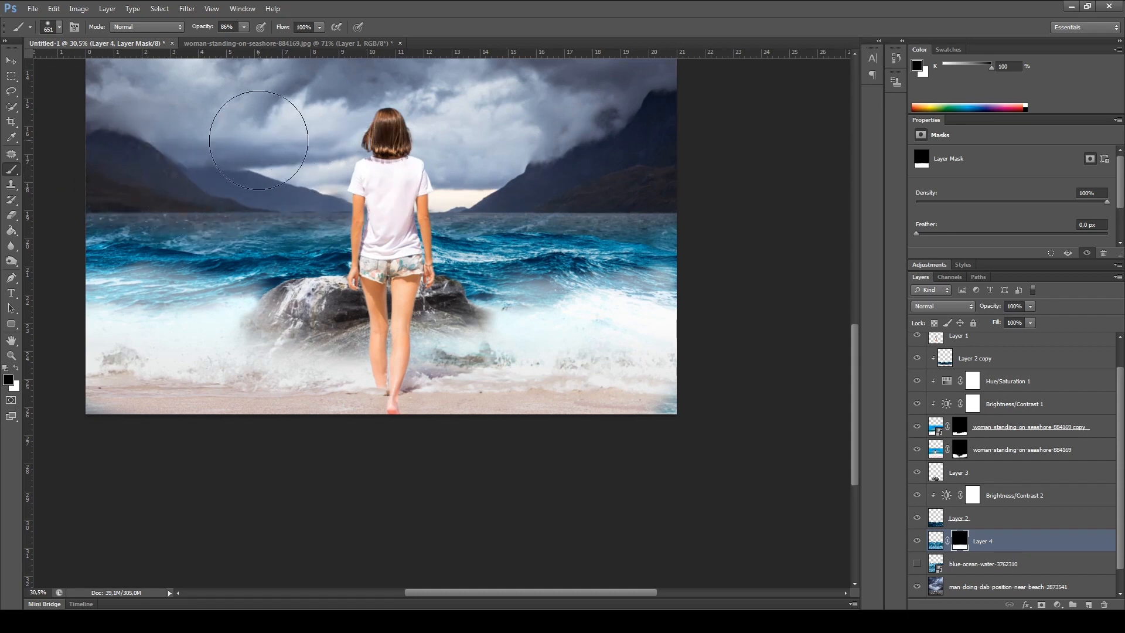
pyautogui.scroll(-4, 259, 140)
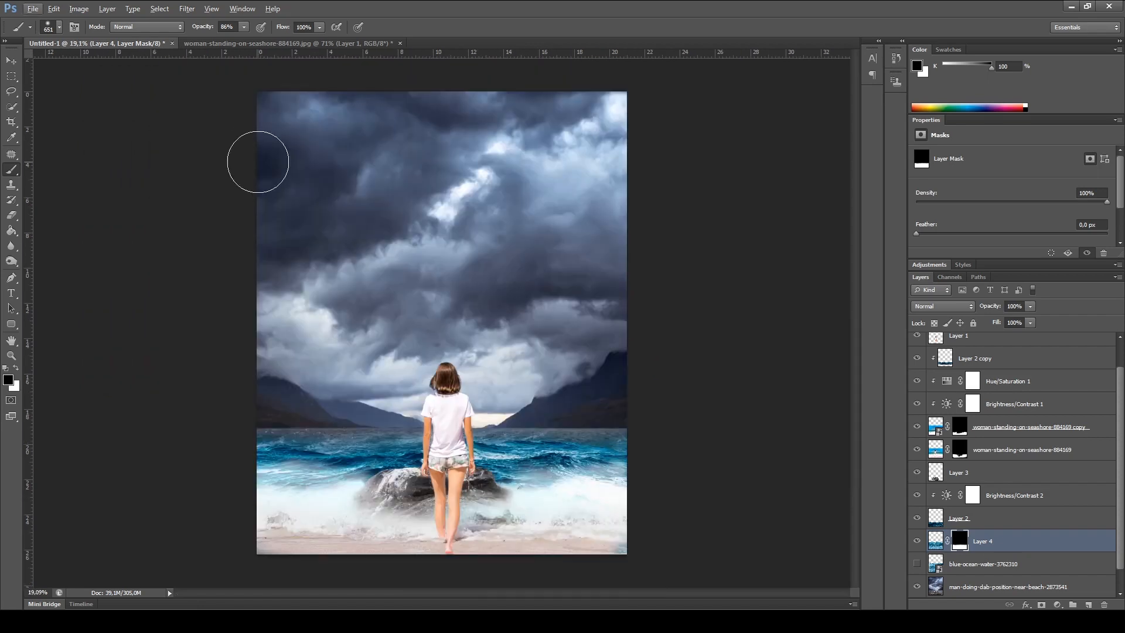
pyautogui.click(8, 62)
pyautogui.keyDown('ctrl'); pyautogui.click(95, 157); pyautogui.keyUp('ctrl')
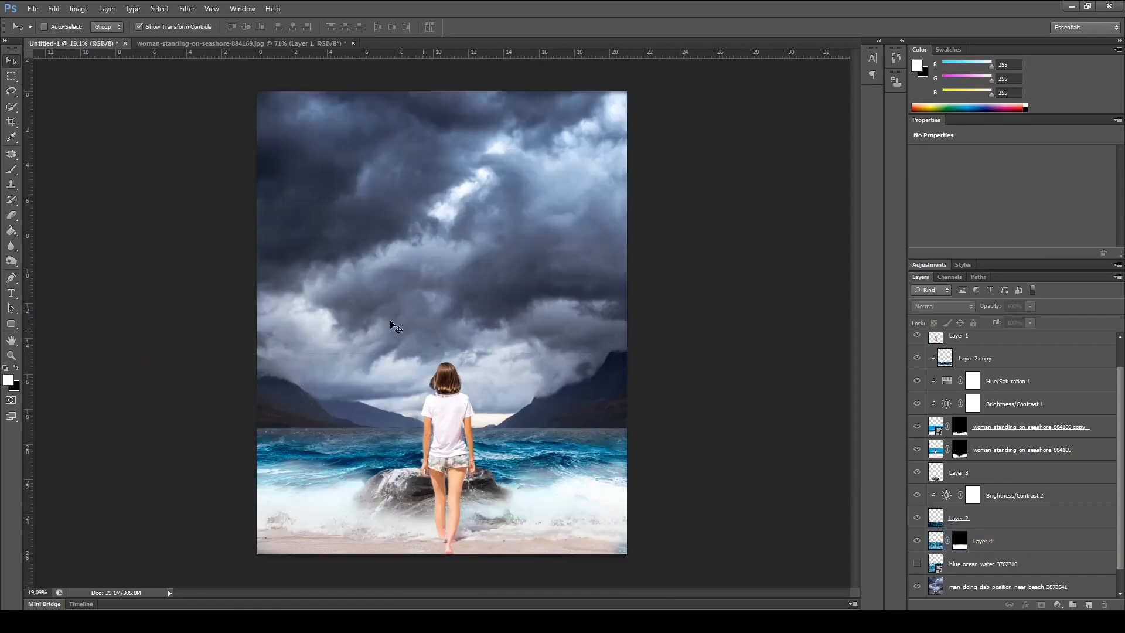
# Step: Place the octopus photo gettyimages-167323267 into the composition, accepting its default Camera Raw settings and committing the placement
pyautogui.scroll(3, 540, 409)
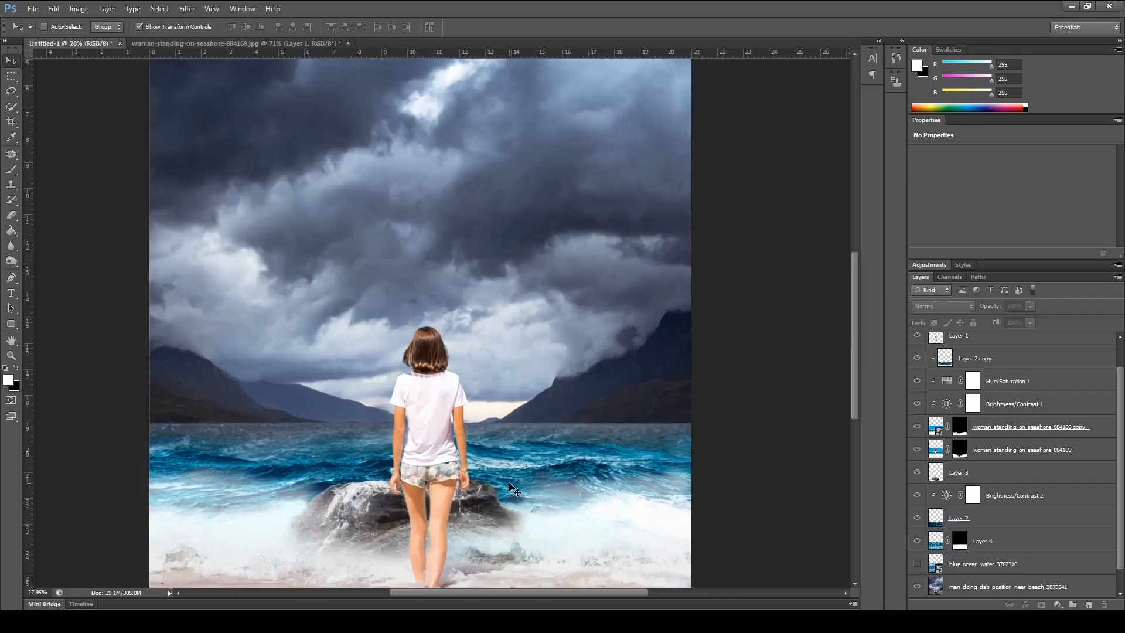
pyautogui.click(33, 9)
pyautogui.click(71, 199)
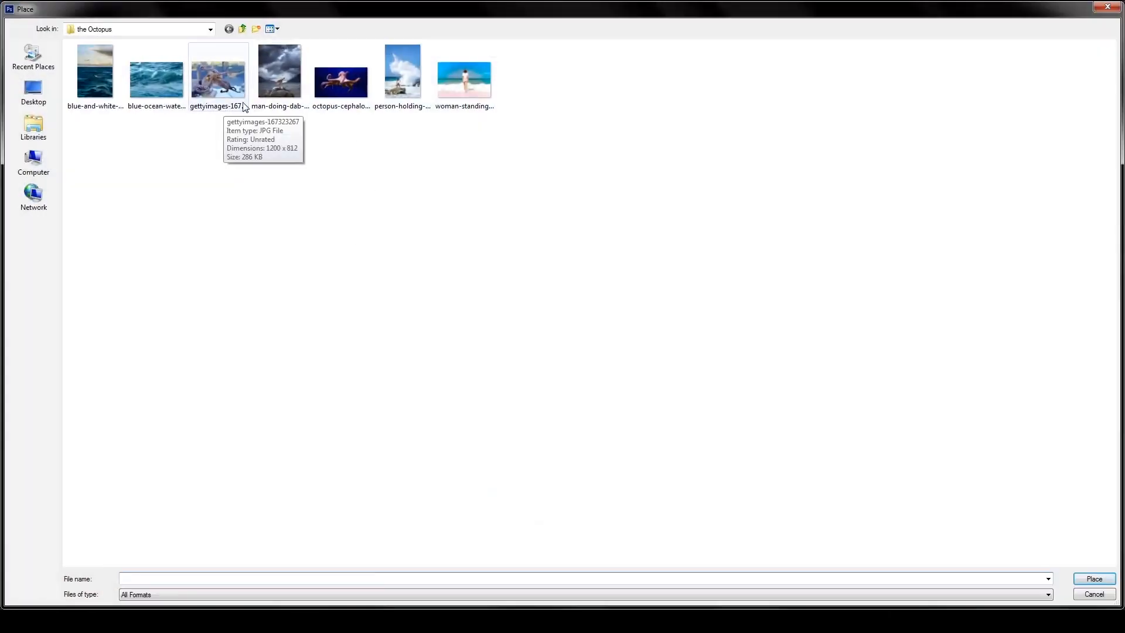
pyautogui.doubleClick(218, 79)
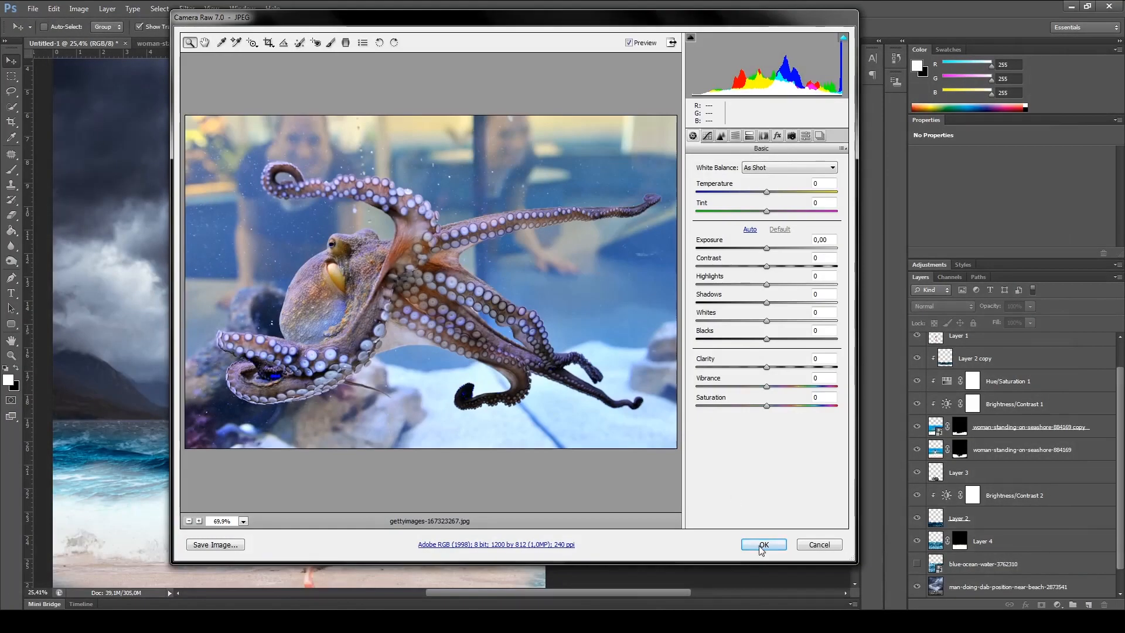
pyautogui.click(762, 545)
pyautogui.click(595, 29)
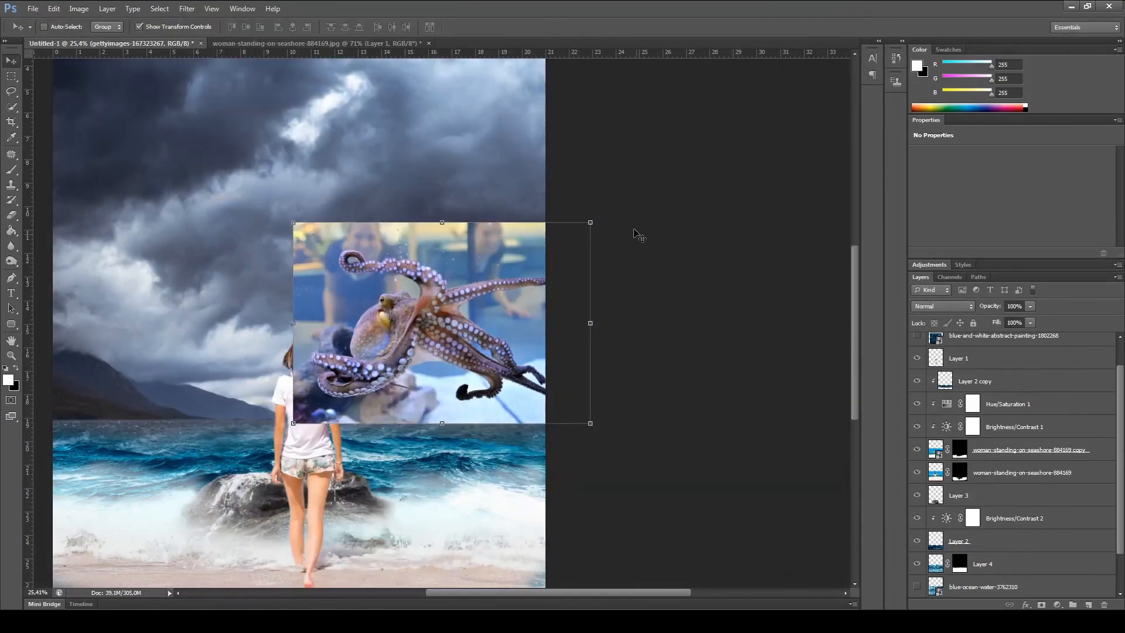
# Step: Save the composition as a Photoshop file named the octopus in the the Octopus folder
pyautogui.hotkey('ctrl', 's')
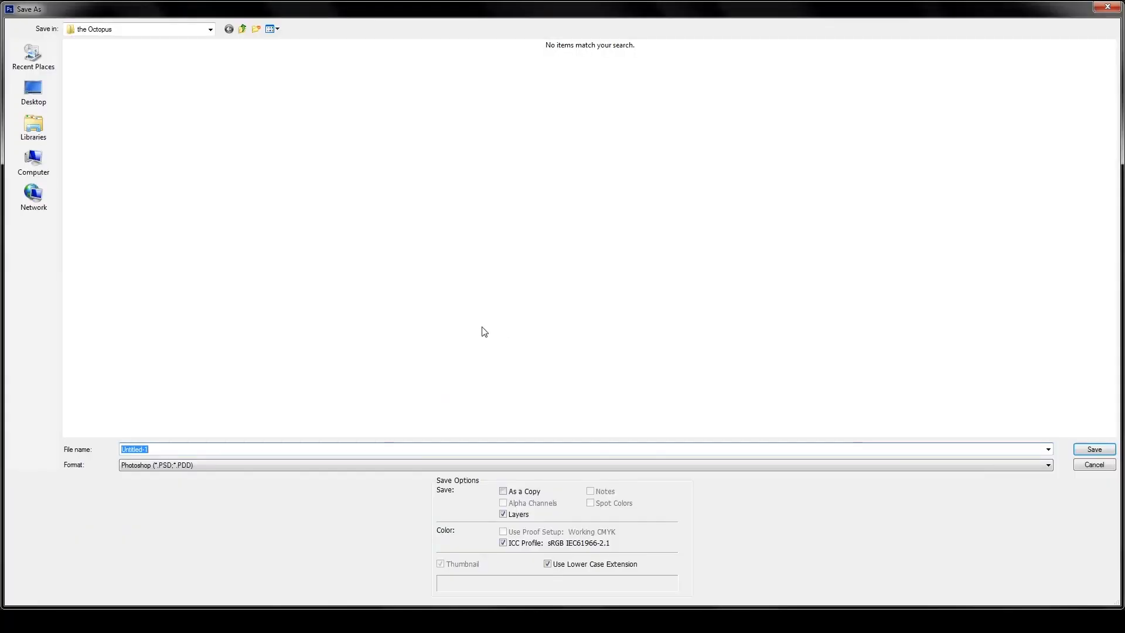
pyautogui.write('the octopus')
pyautogui.press('Return')
pyautogui.press('Return')
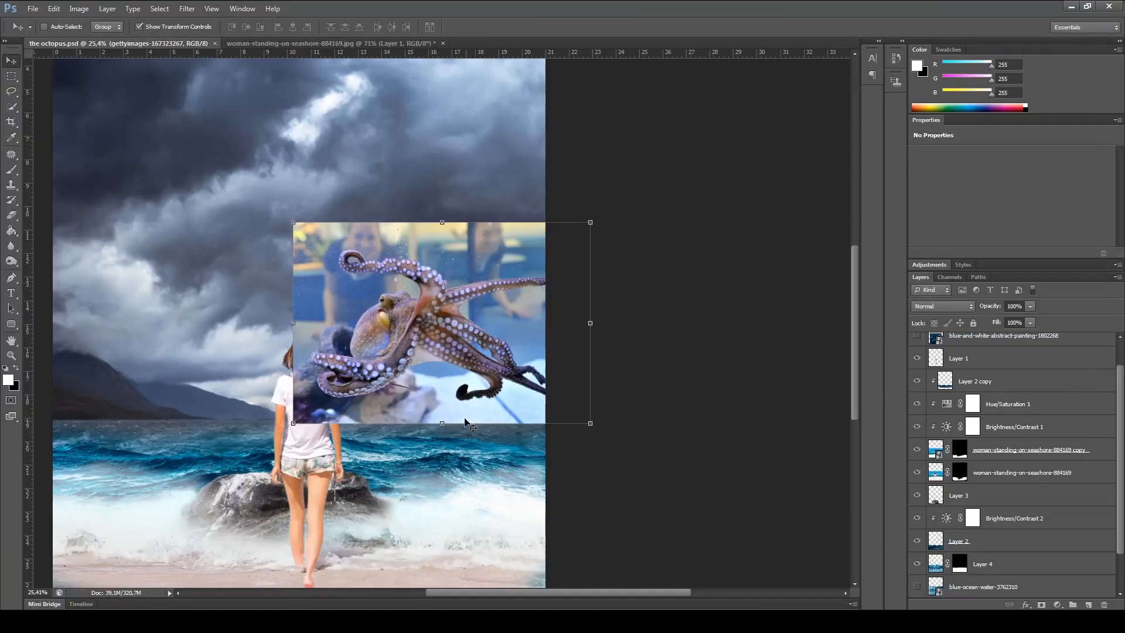
# Step: Move the octopus photo to the middle of the canvas, covering the woman's head and the horizon mountains
pyautogui.moveTo(535, 595); pyautogui.dragTo(510, 596)
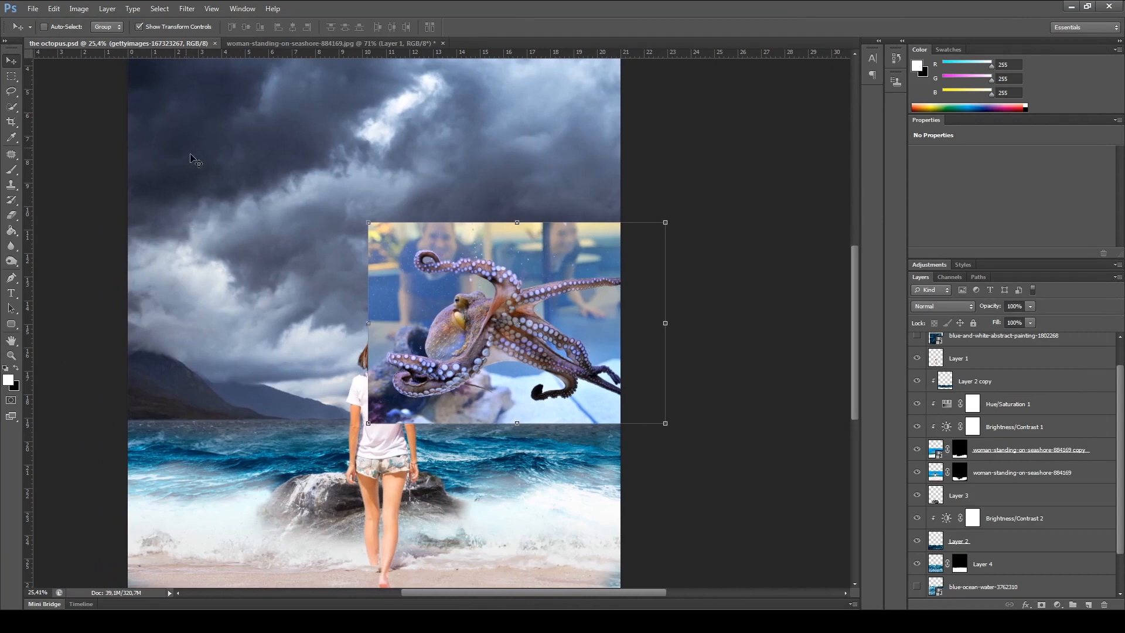
pyautogui.moveTo(518, 316); pyautogui.dragTo(372, 300)
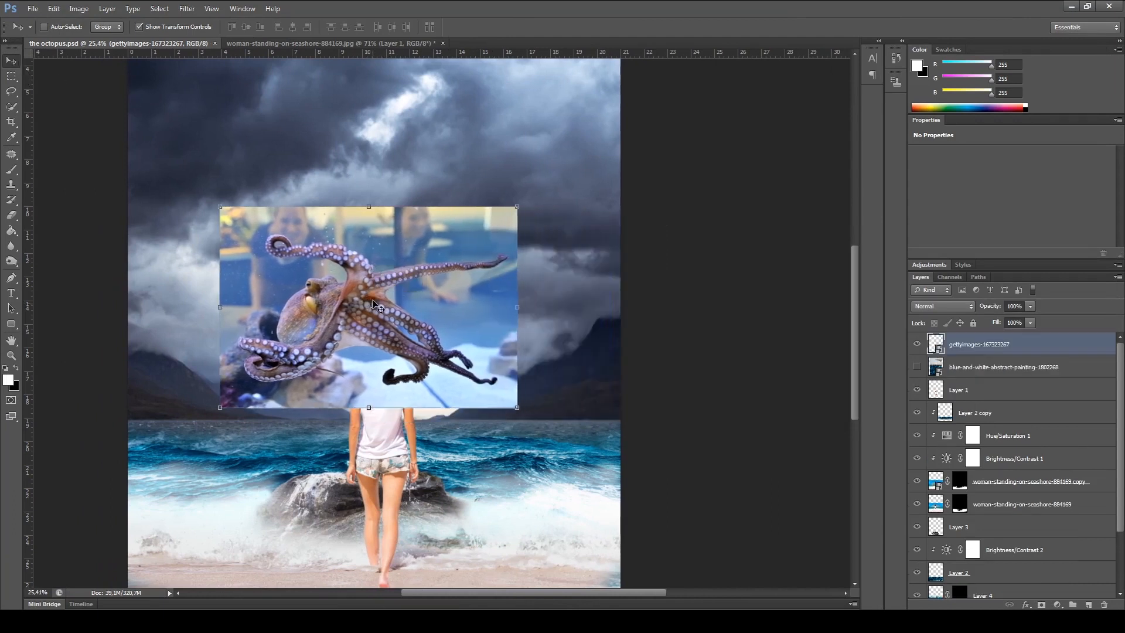
pyautogui.scroll(2, 349, 354)
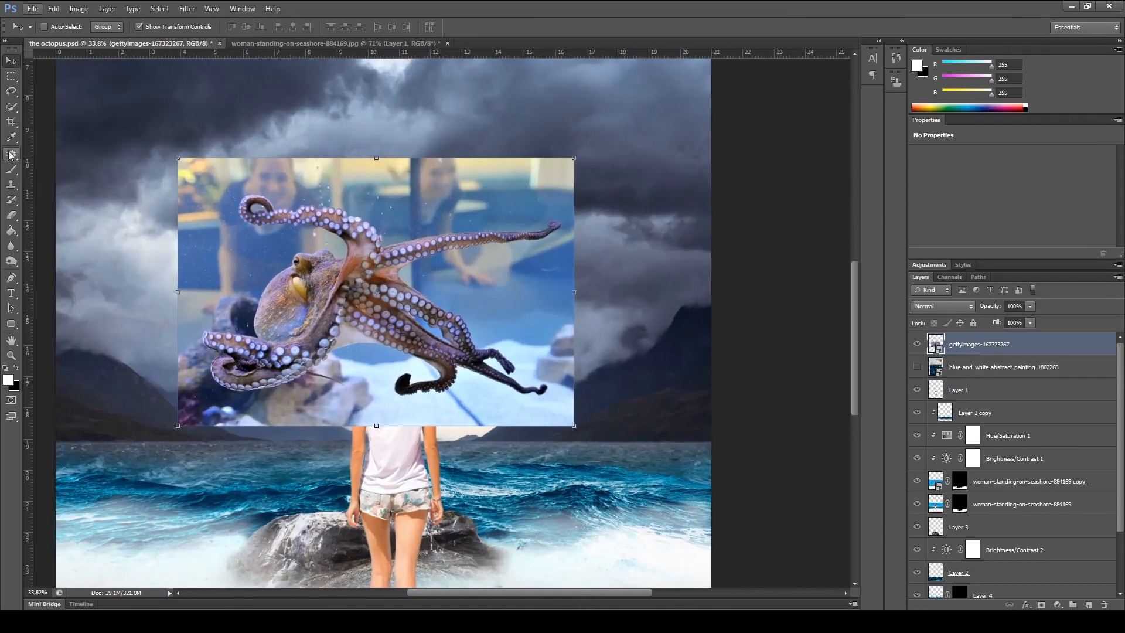
# Step: Start a Pen tool path on the octopus's lower-left arm, tracing around its blunt end and along its upper edge
pyautogui.click(12, 277)
pyautogui.scroll(8, 193, 359)
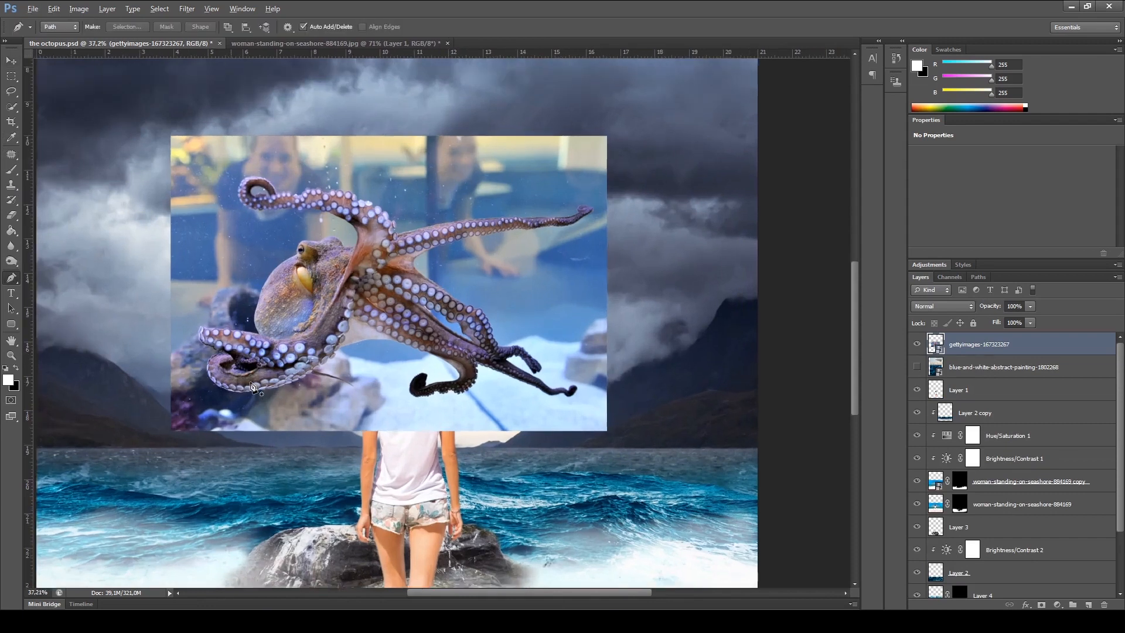
pyautogui.scroll(3, 191, 358)
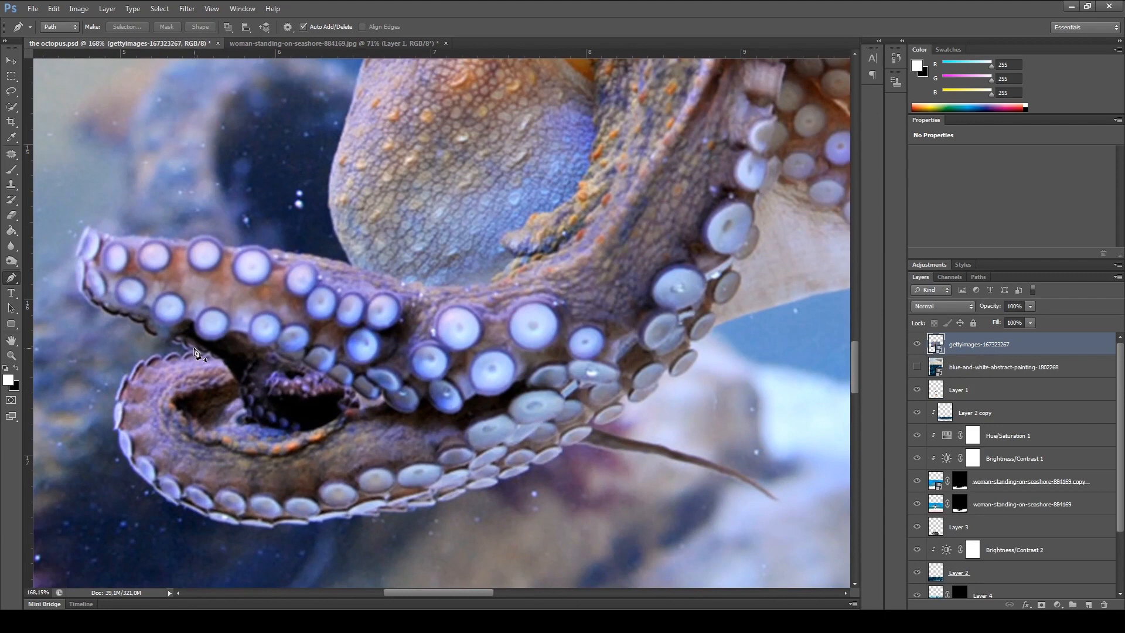
pyautogui.scroll(2, 196, 353)
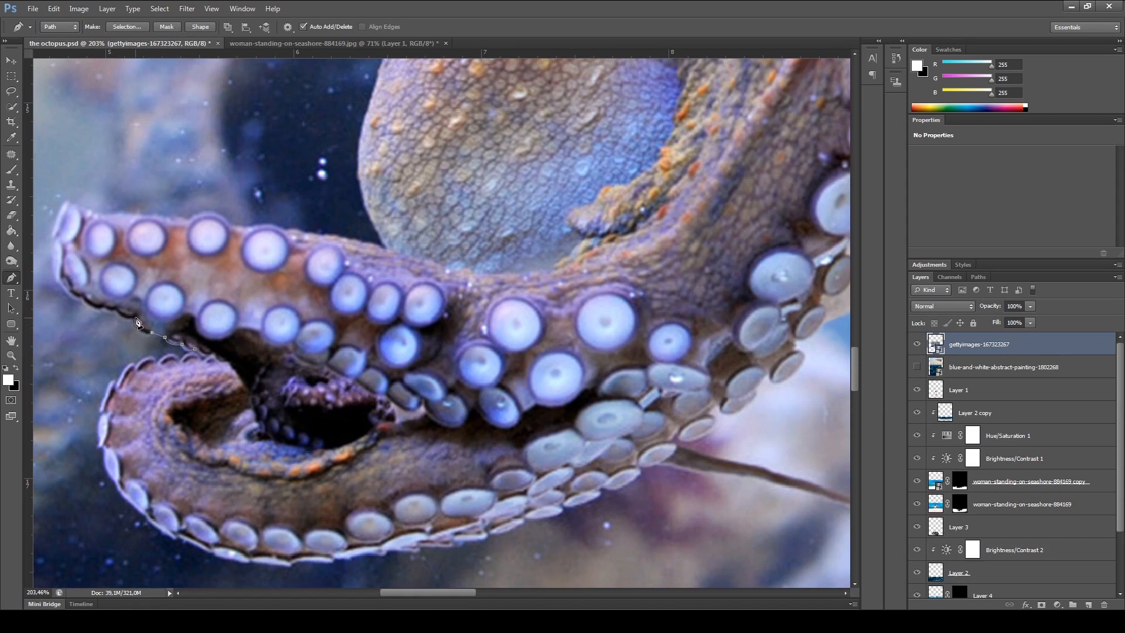
pyautogui.moveTo(138, 305); pyautogui.dragTo(139, 303)
pyautogui.click(81, 299)
pyautogui.moveTo(63, 202); pyautogui.dragTo(95, 132)
pyautogui.keyDown('alt'); pyautogui.click(63, 202); pyautogui.keyUp('alt')
pyautogui.click(84, 207)
pyautogui.click(99, 214)
pyautogui.moveTo(171, 216); pyautogui.dragTo(203, 217)
# Step: Continue the path around the octopus's rounded mantle up to the eye
pyautogui.moveTo(389, 253); pyautogui.dragTo(269, 409)
pyautogui.moveTo(253, 251); pyautogui.dragTo(216, 358)
pyautogui.moveTo(287, 184); pyautogui.dragTo(189, 330)
pyautogui.moveTo(333, 223); pyautogui.dragTo(427, 185)
pyautogui.keyDown('alt'); pyautogui.click(333, 223); pyautogui.keyUp('alt')
pyautogui.moveTo(369, 147); pyautogui.dragTo(249, 201)
pyautogui.keyDown('alt'); pyautogui.click(370, 148); pyautogui.keyUp('alt')
# Step: Trace the path over the eye and head, up the inner body and along the underside of the upper-left tentacle
pyautogui.click(260, 196)
pyautogui.moveTo(374, 181); pyautogui.dragTo(403, 221)
pyautogui.click(467, 212)
pyautogui.moveTo(484, 295); pyautogui.dragTo(512, 419)
pyautogui.moveTo(486, 218); pyautogui.dragTo(483, 206)
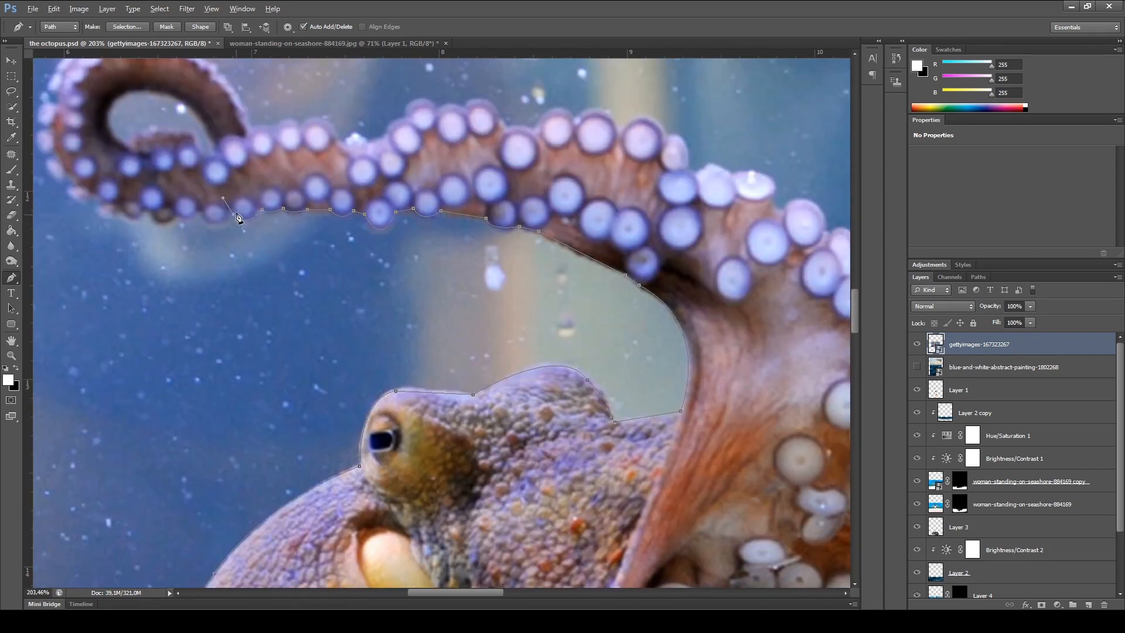
# Step: Trace the path around the curled end of the upper-left tentacle and back along its top edge
pyautogui.click(180, 216)
pyautogui.moveTo(180, 216); pyautogui.dragTo(315, 298)
pyautogui.moveTo(283, 297); pyautogui.dragTo(274, 277)
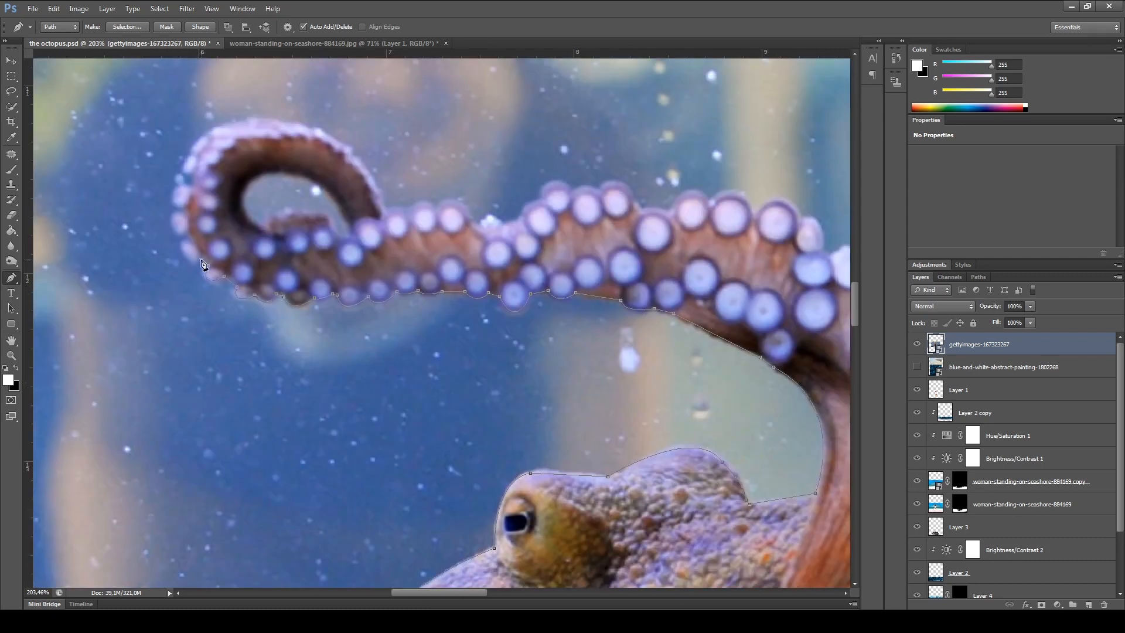
pyautogui.moveTo(260, 118); pyautogui.dragTo(325, 120)
pyautogui.keyDown('alt'); pyautogui.click(261, 118); pyautogui.keyUp('alt')
pyautogui.moveTo(478, 224); pyautogui.dragTo(373, 239)
pyautogui.click(389, 240)
pyautogui.click(401, 239)
pyautogui.click(416, 231)
pyautogui.moveTo(435, 214); pyautogui.dragTo(451, 211)
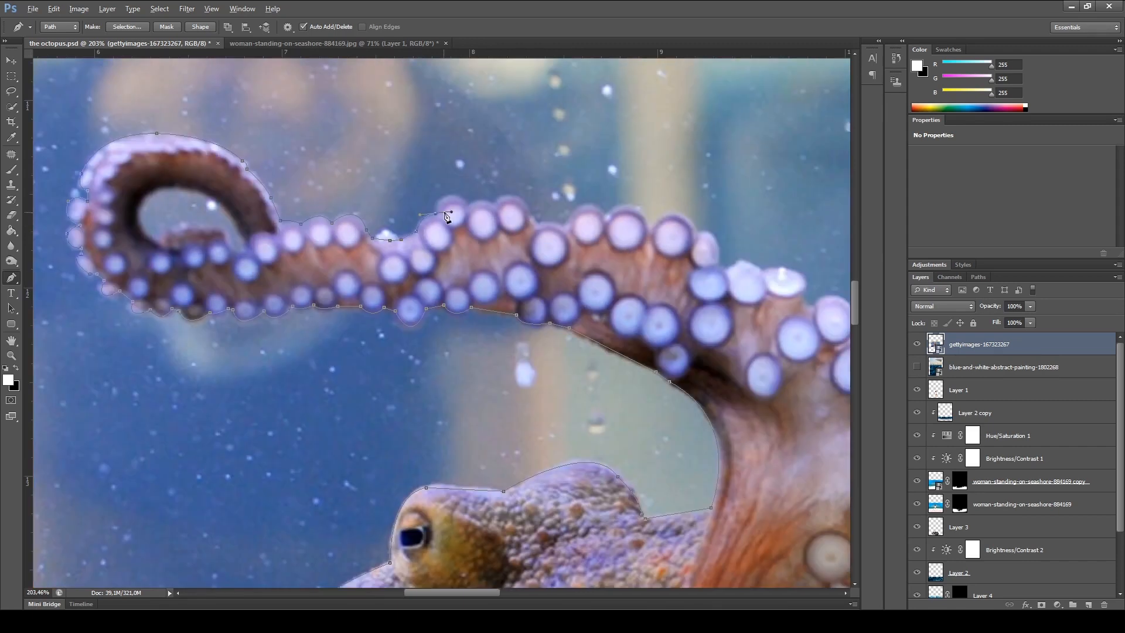
# Step: Continue the path along the upper arm's suckers down to the base of the long right tentacle
pyautogui.click(697, 229)
pyautogui.moveTo(699, 234); pyautogui.dragTo(325, 216)
pyautogui.moveTo(342, 243); pyautogui.dragTo(342, 278)
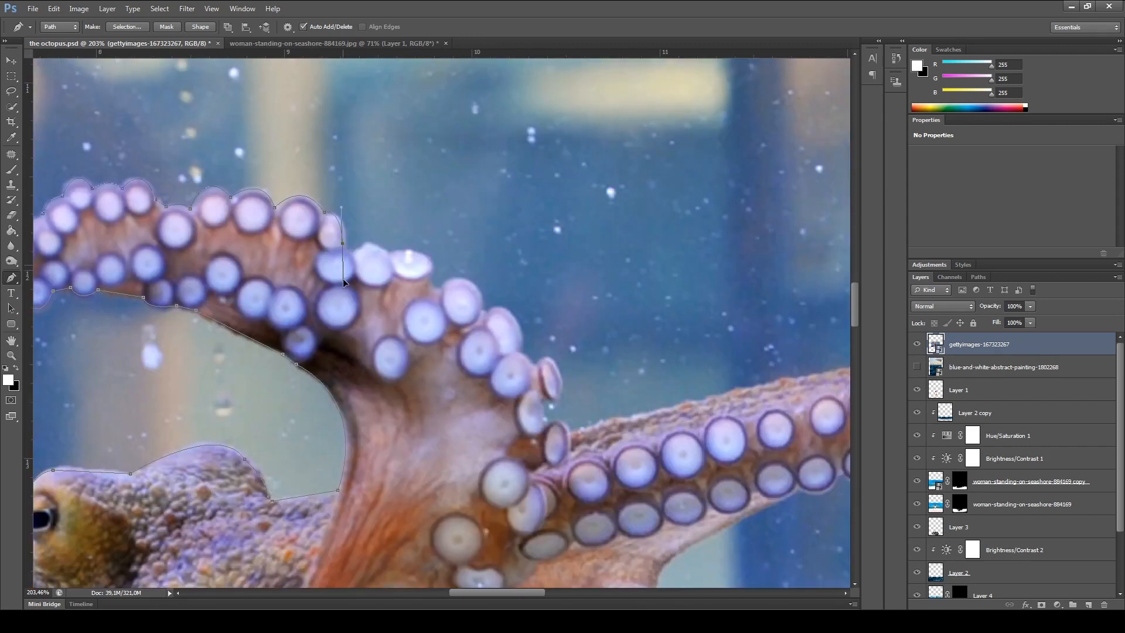
pyautogui.click(484, 312)
pyautogui.moveTo(521, 347); pyautogui.dragTo(539, 410)
pyautogui.click(567, 434)
# Step: Trace the top edge of the long right tentacle out to its tip
pyautogui.moveTo(703, 380); pyautogui.dragTo(411, 279)
pyautogui.click(513, 277)
pyautogui.click(653, 253)
pyautogui.moveTo(697, 258); pyautogui.dragTo(326, 270)
pyautogui.click(453, 252)
pyautogui.moveTo(496, 252); pyautogui.dragTo(500, 258)
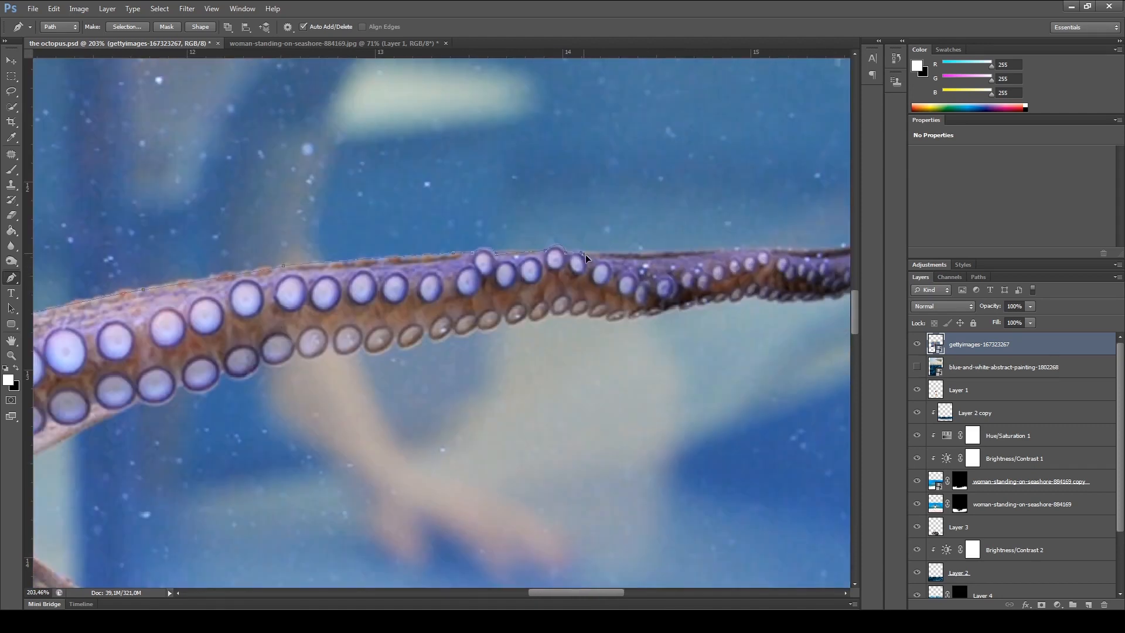
pyautogui.click(687, 250)
pyautogui.click(771, 248)
pyautogui.click(819, 249)
pyautogui.moveTo(820, 252); pyautogui.dragTo(472, 274)
pyautogui.click(555, 249)
pyautogui.moveTo(614, 251); pyautogui.dragTo(614, 256)
# Step: Bring the path back along the underside of the long right tentacle toward the body
pyautogui.moveTo(556, 288); pyautogui.dragTo(630, 227)
pyautogui.click(447, 269)
pyautogui.click(411, 277)
pyautogui.click(380, 279)
pyautogui.click(288, 279)
pyautogui.click(205, 302)
pyautogui.moveTo(194, 326); pyautogui.dragTo(589, 283)
# Step: Trace the notch below the long right tentacle and the outer edge of the lower-right arm
pyautogui.click(122, 397)
pyautogui.moveTo(179, 425); pyautogui.dragTo(305, 266)
pyautogui.moveTo(290, 322); pyautogui.dragTo(369, 381)
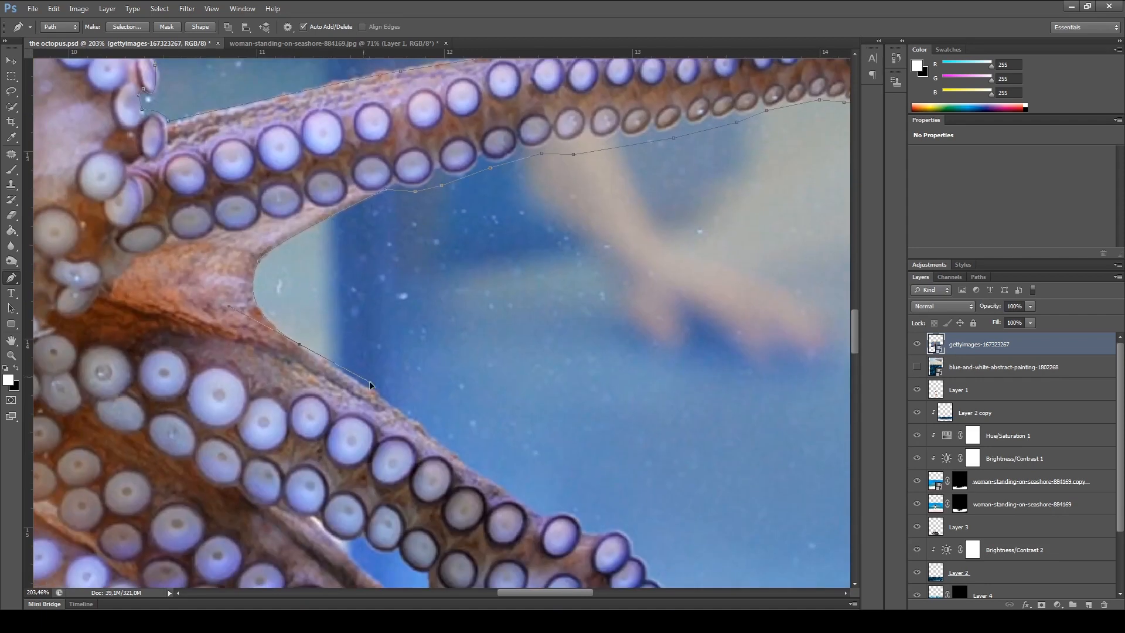
pyautogui.click(413, 404)
pyautogui.click(488, 462)
pyautogui.click(536, 493)
pyautogui.moveTo(562, 492); pyautogui.dragTo(536, 368)
pyautogui.moveTo(547, 382); pyautogui.dragTo(555, 417)
pyautogui.click(689, 573)
pyautogui.click(706, 581)
# Step: Trace around the short dark lower-right tentacle and along the upper edge of the longer one beneath it
pyautogui.moveTo(768, 556); pyautogui.dragTo(552, 233)
pyautogui.click(539, 263)
pyautogui.click(567, 252)
pyautogui.click(607, 275)
pyautogui.click(628, 291)
pyautogui.click(669, 325)
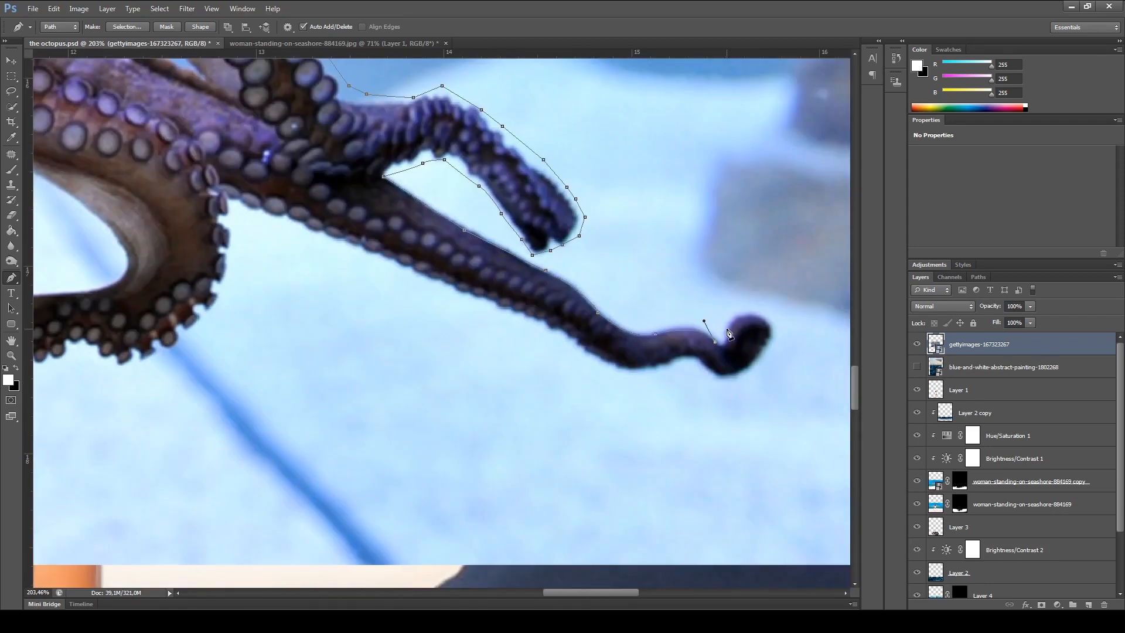
# Step: Trace around the curled tip of the lowest right tentacle and back along its lower edge
pyautogui.click(728, 376)
pyautogui.click(703, 358)
pyautogui.moveTo(607, 368); pyautogui.dragTo(591, 354)
pyautogui.click(552, 328)
pyautogui.click(523, 309)
pyautogui.click(448, 296)
pyautogui.click(298, 240)
pyautogui.moveTo(236, 230); pyautogui.dragTo(485, 153)
# Step: Trace loosely around the outside of the dark curled tentacle under the octopus's body
pyautogui.click(483, 152)
pyautogui.click(483, 168)
pyautogui.click(462, 236)
pyautogui.click(442, 259)
pyautogui.click(410, 281)
pyautogui.click(358, 292)
pyautogui.click(325, 272)
pyautogui.click(287, 293)
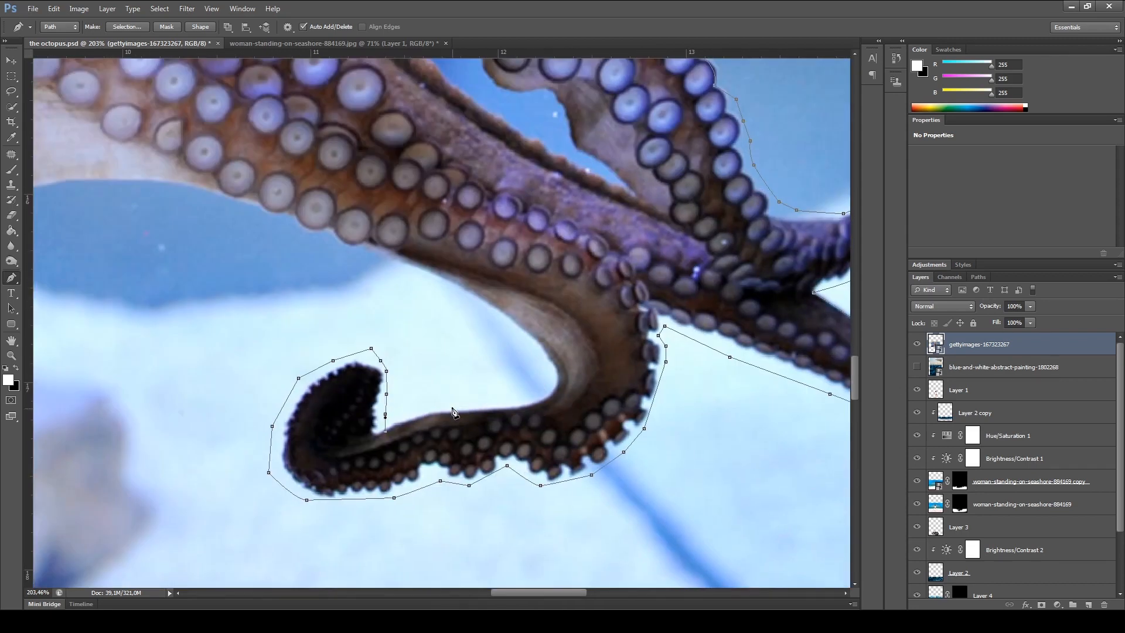
# Step: Continue the path along the inner edge of the curled tentacle and the lower suckers to the pale membrane
pyautogui.click(400, 260)
pyautogui.click(362, 243)
pyautogui.moveTo(332, 234); pyautogui.dragTo(454, 300)
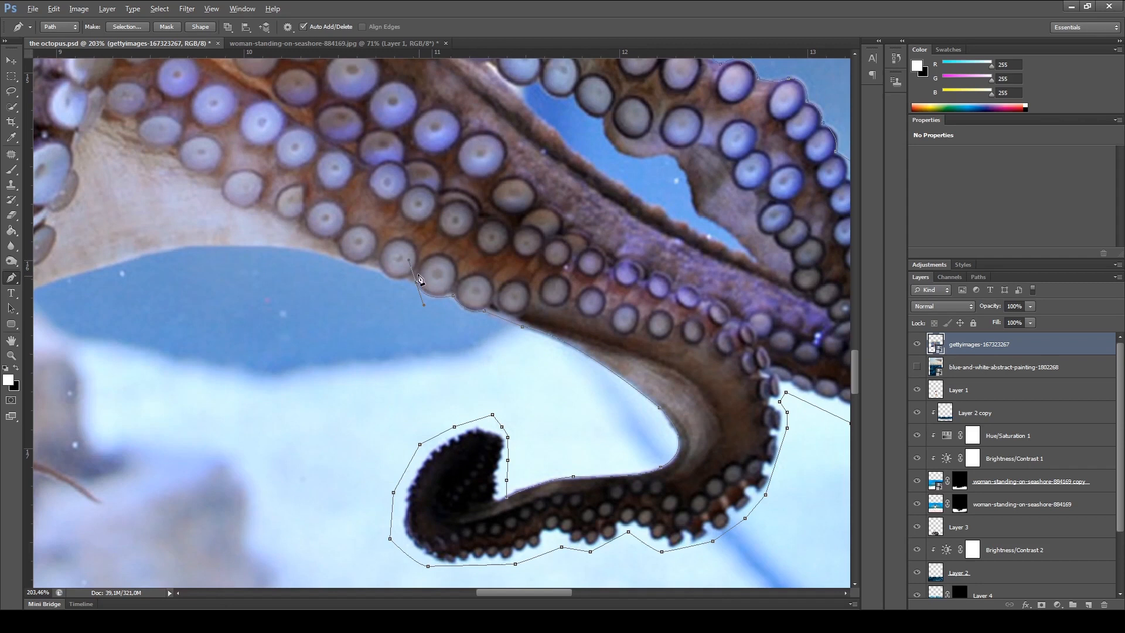
pyautogui.click(407, 277)
pyautogui.click(378, 269)
pyautogui.moveTo(358, 275); pyautogui.dragTo(768, 352)
# Step: Trace the membrane and the lower edge of the curled lower-left arm, bringing the path back to its starting point
pyautogui.moveTo(538, 335); pyautogui.dragTo(414, 376)
pyautogui.click(431, 370)
pyautogui.scroll(-5, 417, 378)
pyautogui.scroll(5, 398, 398)
pyautogui.click(412, 337)
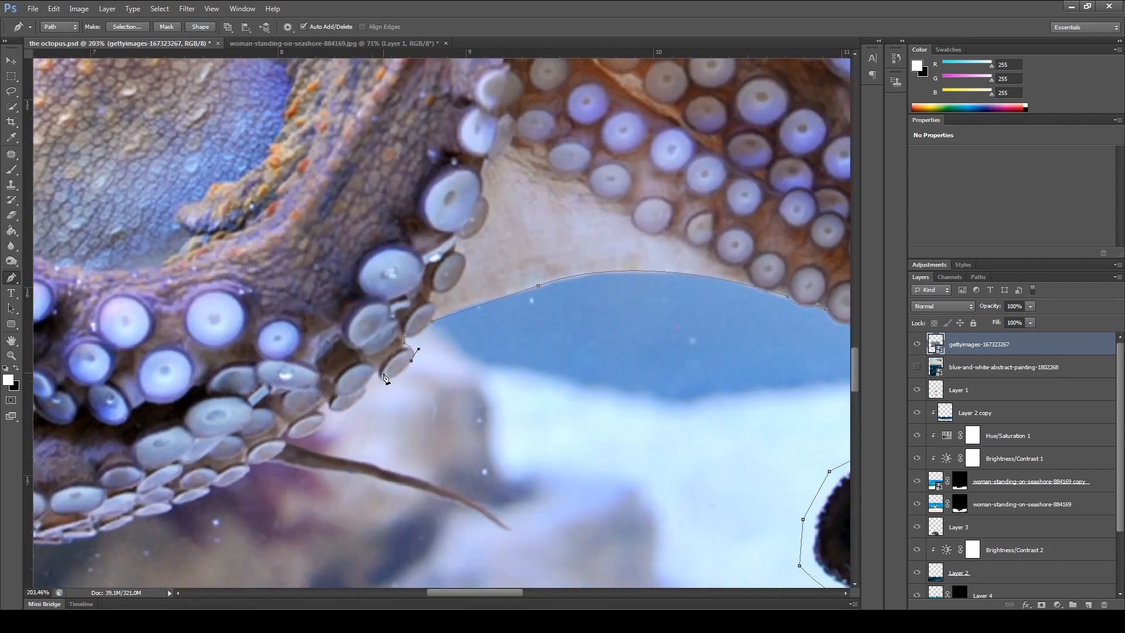
pyautogui.moveTo(327, 544); pyautogui.dragTo(635, 388)
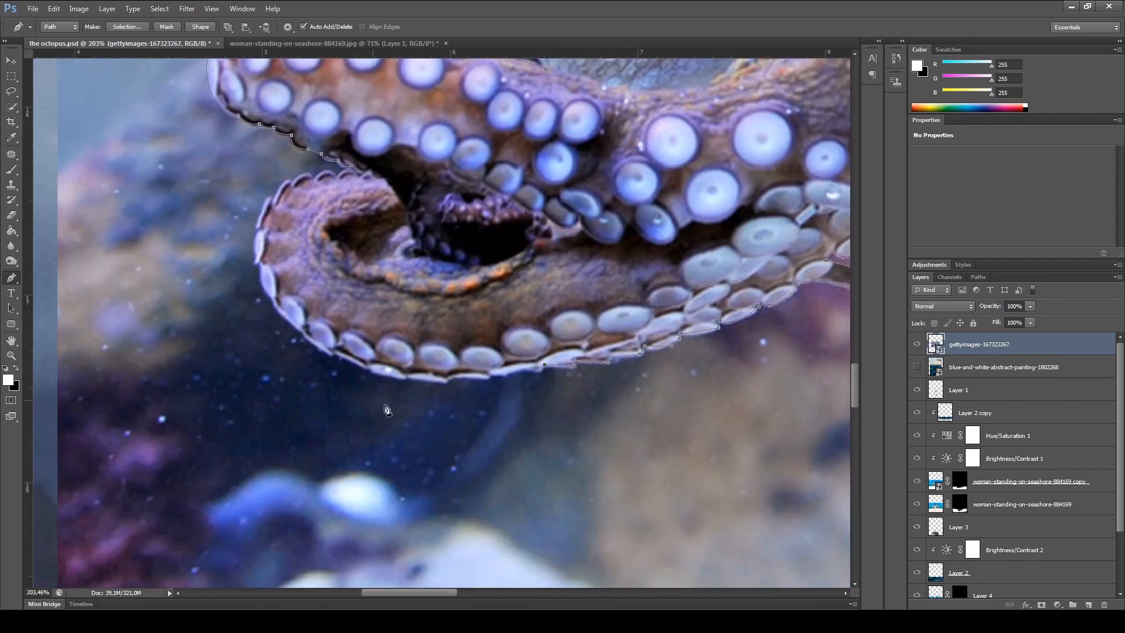
pyautogui.keyDown('alt'); pyautogui.click(302, 332); pyautogui.keyUp('alt')
pyautogui.moveTo(263, 210); pyautogui.dragTo(291, 142)
# Step: Check the finished outline around the octopus and convert the path into a selection
pyautogui.scroll(-15, 397, 216)
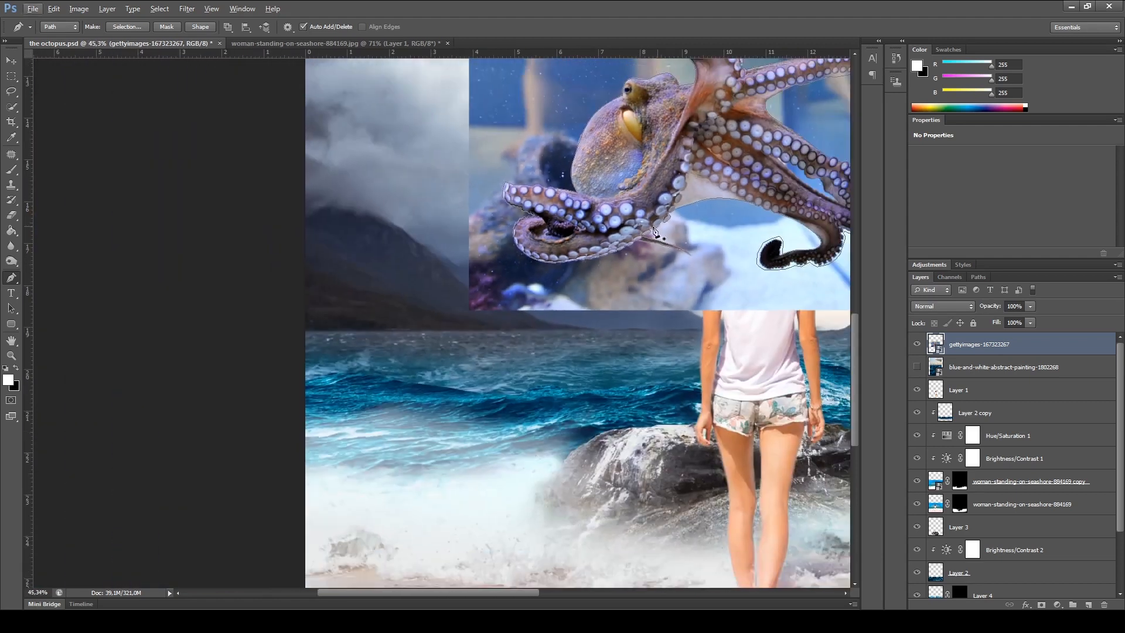
pyautogui.scroll(4, 791, 187)
pyautogui.scroll(3, 799, 184)
pyautogui.scroll(-10, 794, 188)
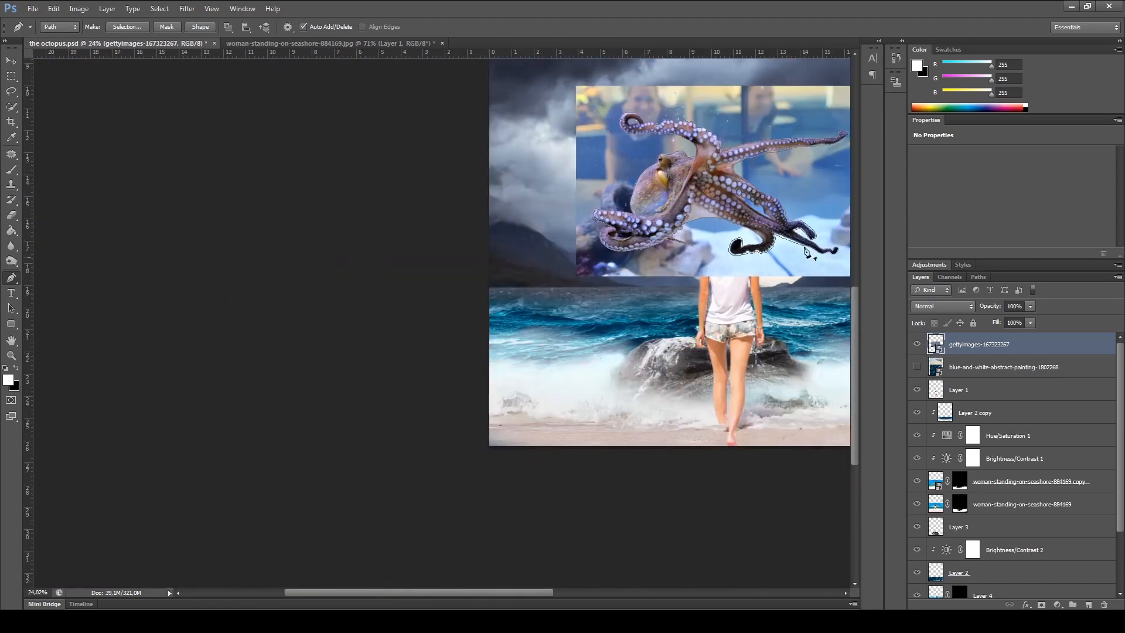
pyautogui.scroll(6, 413, 334)
pyautogui.scroll(2, 409, 346)
pyautogui.hotkey('ctrl', 'Return')
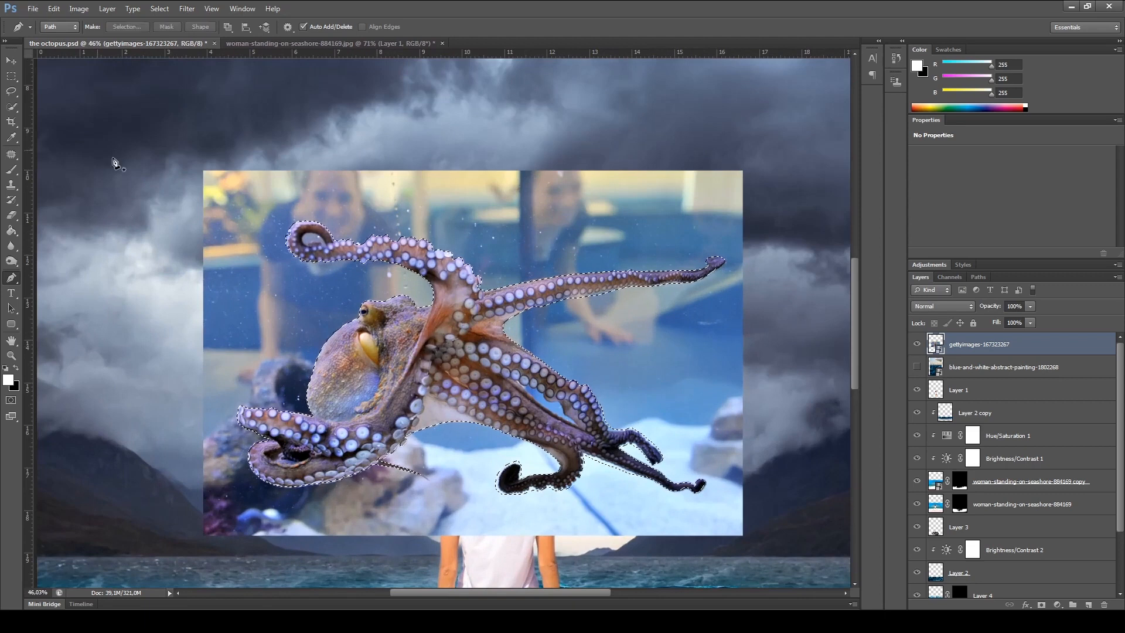
# Step: Open Refine Edge for the octopus selection from the Lasso tool
pyautogui.click(10, 169)
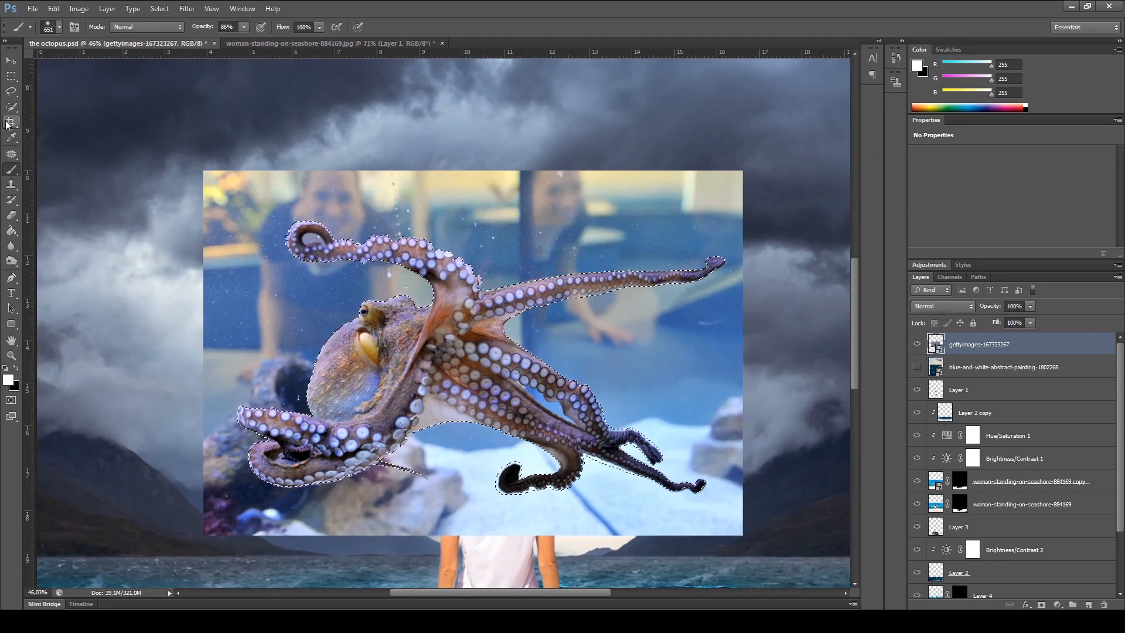
pyautogui.click(11, 91)
pyautogui.scroll(2, 508, 344)
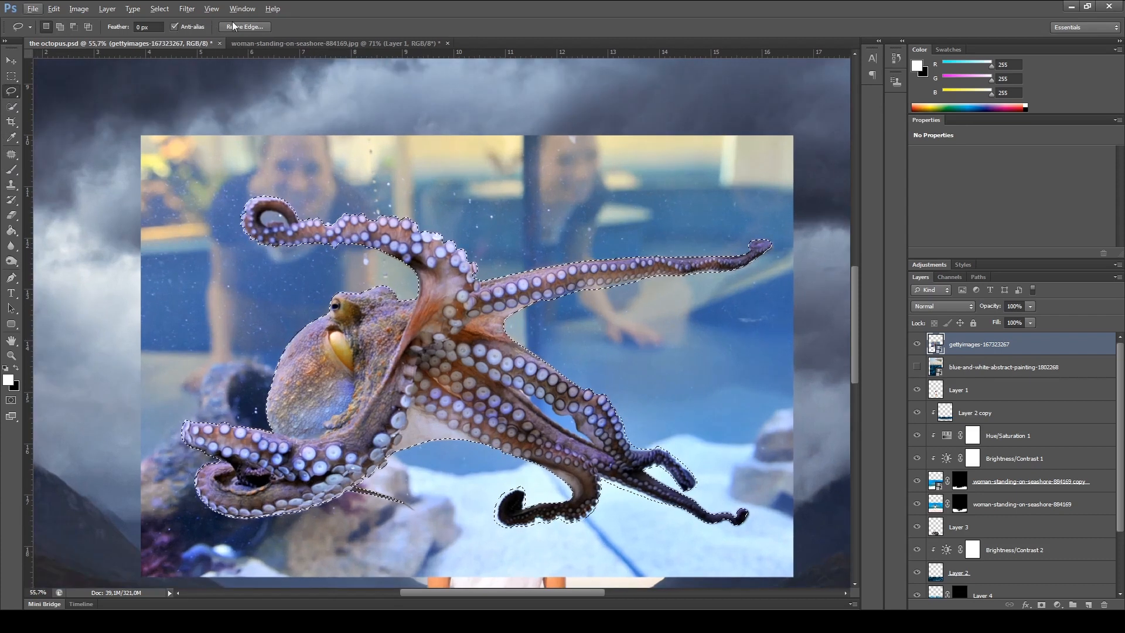
pyautogui.click(245, 27)
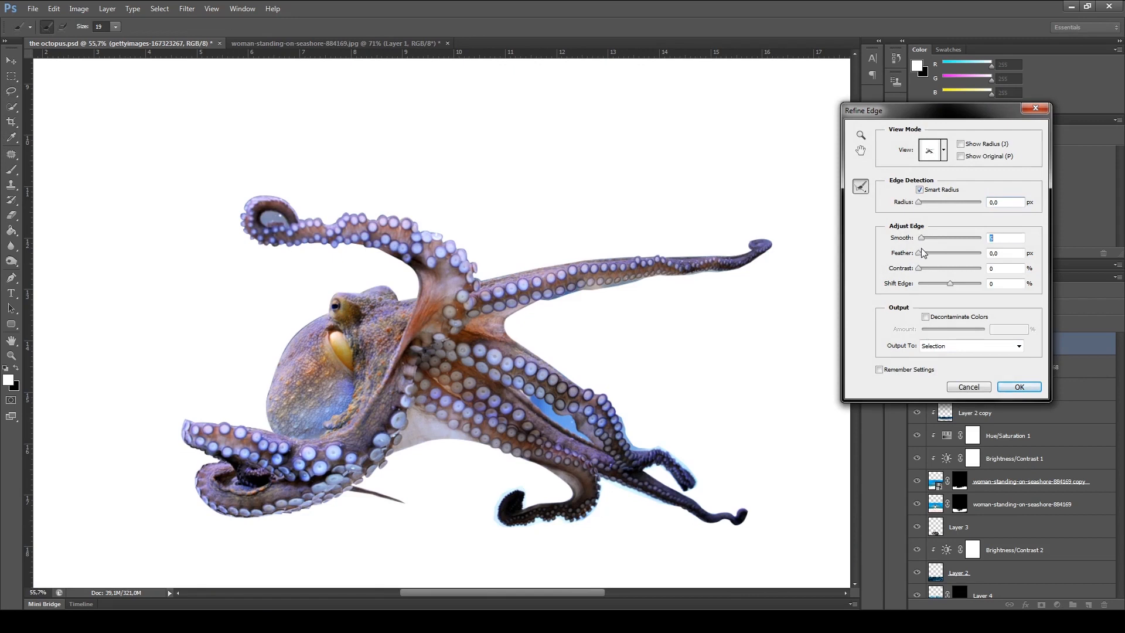
pyautogui.moveTo(923, 241); pyautogui.dragTo(925, 240)
pyautogui.keyDown('alt'); pyautogui.rightClick(625, 298); pyautogui.keyUp('alt')
pyautogui.moveTo(547, 304)
pyautogui.mouseDown()
pyautogui.moveTo(676, 276)
pyautogui.moveTo(709, 284)
pyautogui.mouseUp()
# Step: Set Smooth to 9 and Feather to 1.2 px, and refine the right tentacle's underside with a size 31 brush
pyautogui.scroll(5, 662, 319)
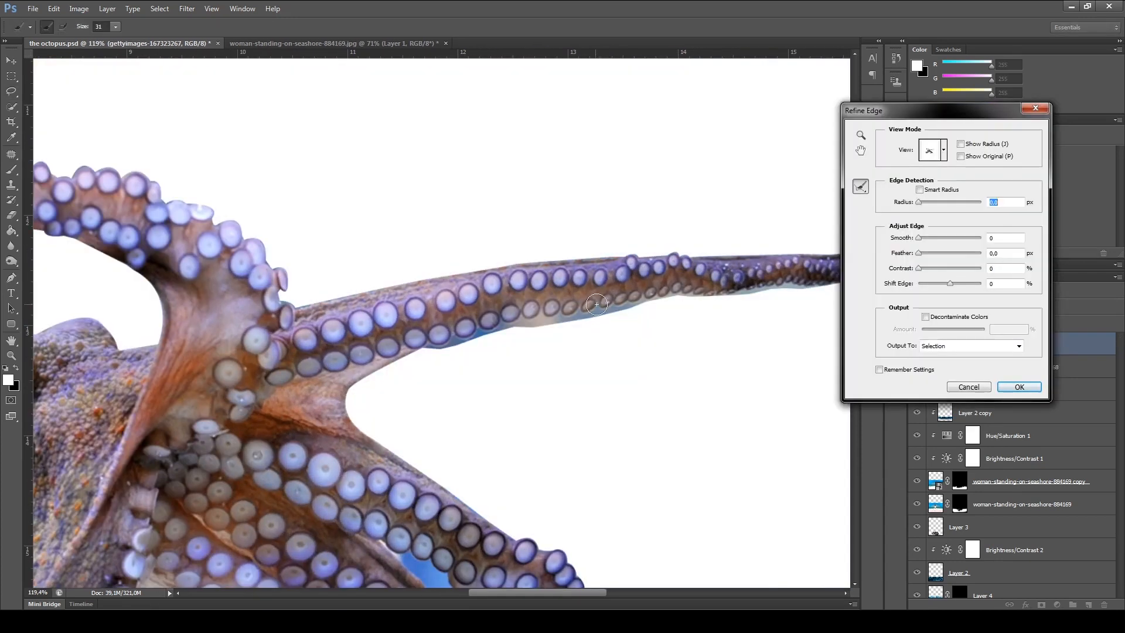
pyautogui.moveTo(918, 237); pyautogui.dragTo(922, 253)
pyautogui.keyDown('alt'); pyautogui.rightClick(471, 338); pyautogui.keyUp('alt')
pyautogui.moveTo(469, 340)
pyautogui.mouseDown()
pyautogui.moveTo(537, 339)
pyautogui.moveTo(651, 303)
pyautogui.moveTo(513, 302)
pyautogui.mouseUp()
pyautogui.keyDown('alt'); pyautogui.rightClick(513, 311); pyautogui.keyUp('alt')
pyautogui.moveTo(510, 316); pyautogui.dragTo(753, 293)
# Step: Refine the edges of the lower-right tentacles, copy the selected octopus to a new layer and hide the original photo
pyautogui.scroll(-5, 753, 293)
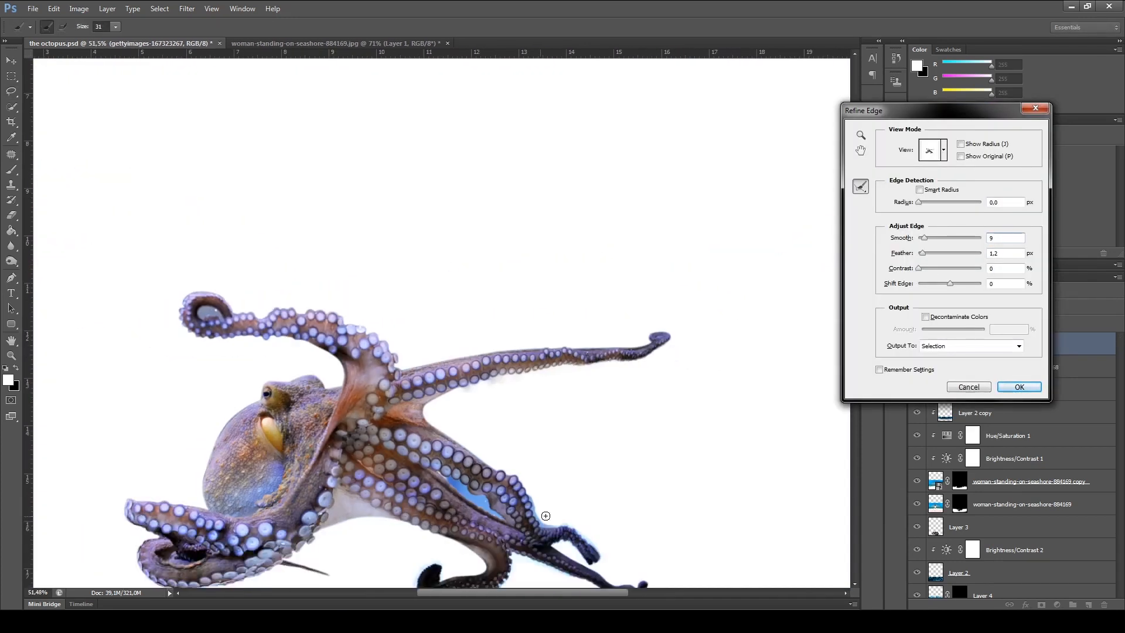
pyautogui.scroll(5, 600, 539)
pyautogui.moveTo(680, 505); pyautogui.dragTo(657, 402)
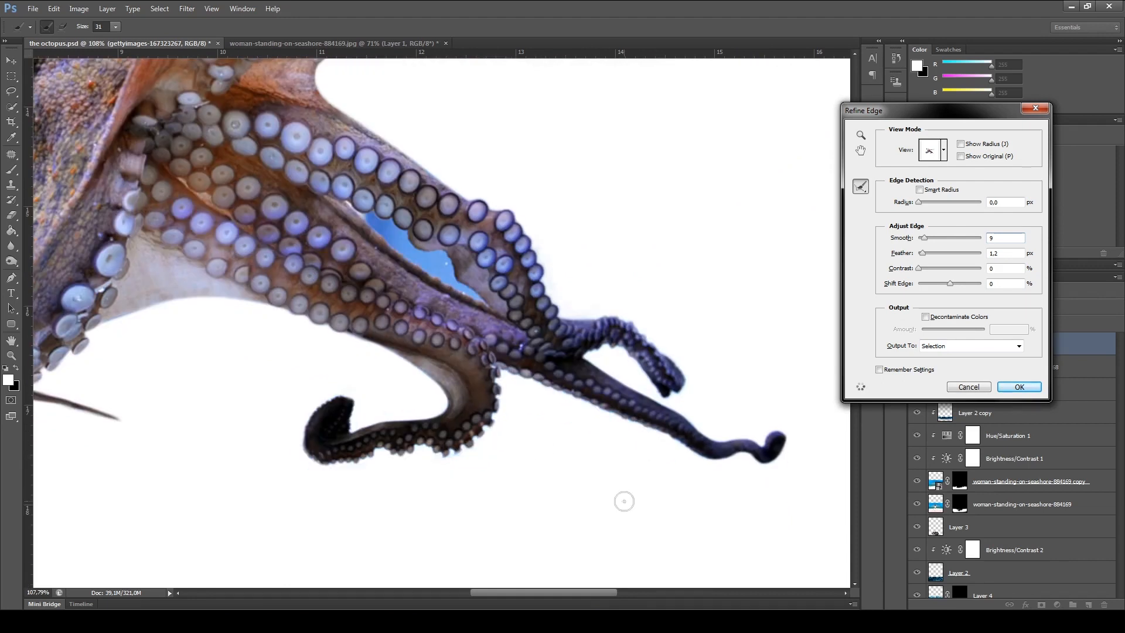
pyautogui.scroll(-4, 683, 419)
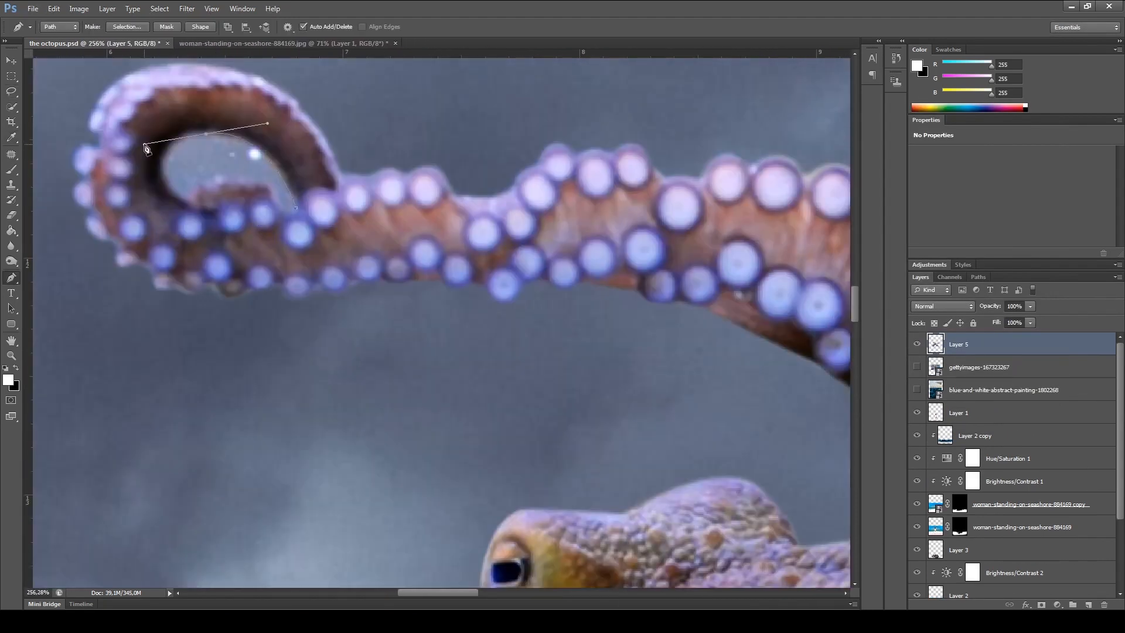
# Step: Cut out the background gaps inside the upper-left tentacle's curl and between the lower-right arms using Pen tool paths
pyautogui.moveTo(170, 197); pyautogui.dragTo(184, 197)
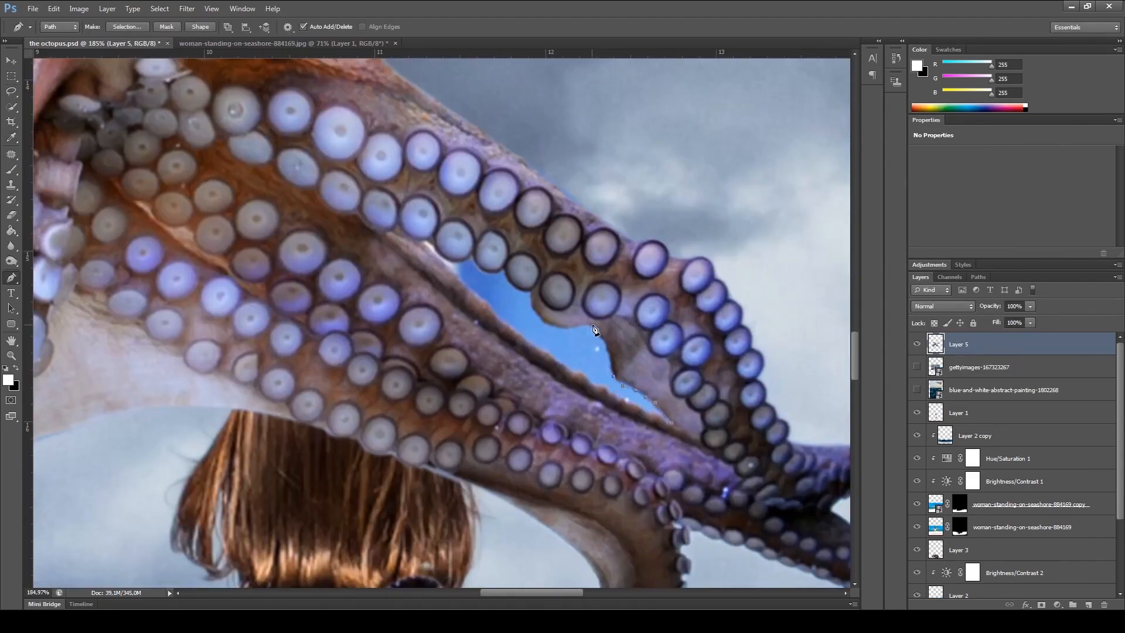
pyautogui.click(530, 290)
pyautogui.click(504, 270)
pyautogui.moveTo(472, 256); pyautogui.dragTo(475, 260)
pyautogui.scroll(-10, 691, 417)
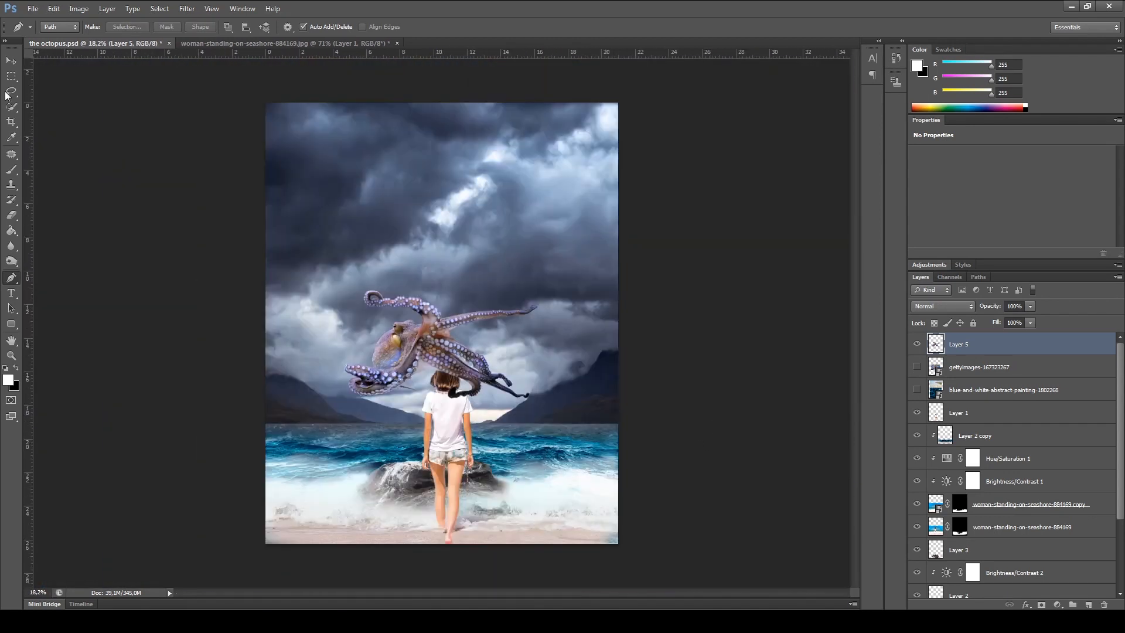
# Step: Resize the octopus and lower it behind the woman, placing its layer directly beneath Layer 2
pyautogui.click(16, 59)
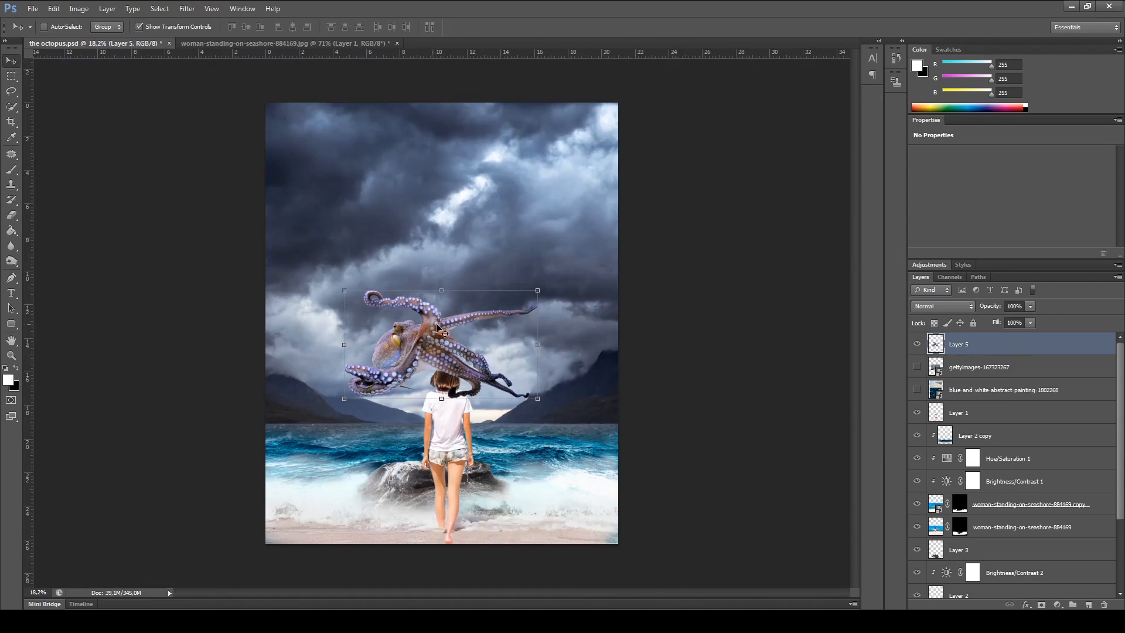
pyautogui.moveTo(540, 399); pyautogui.dragTo(604, 437)
pyautogui.press('Return')
pyautogui.moveTo(1005, 348); pyautogui.dragTo(1021, 506)
pyautogui.moveTo(515, 335); pyautogui.dragTo(541, 368)
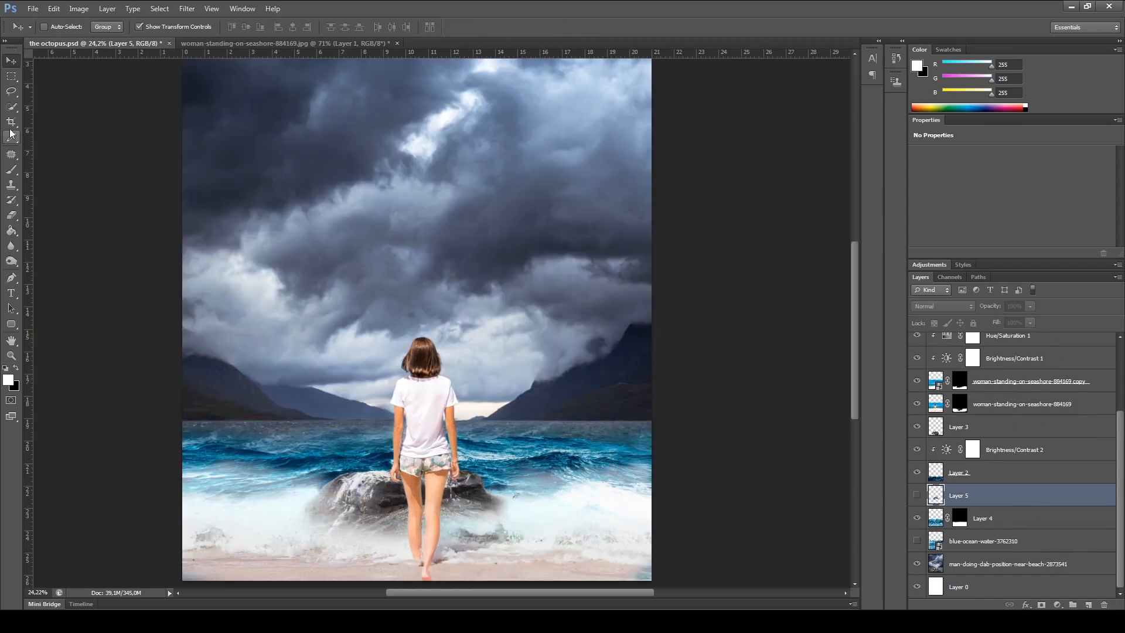
# Step: On the stormy background photo layer, trace the sea's horizon with a Pen path from the canvas's left edge to its right edge
pyautogui.click(12, 277)
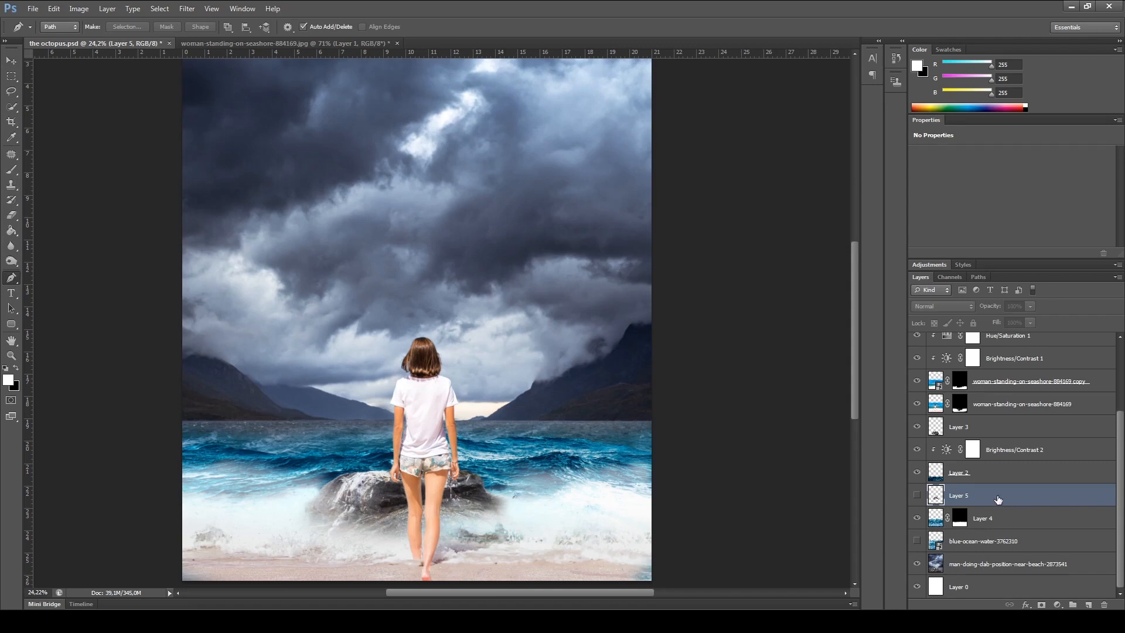
pyautogui.click(996, 566)
pyautogui.click(917, 564)
pyautogui.click(917, 563)
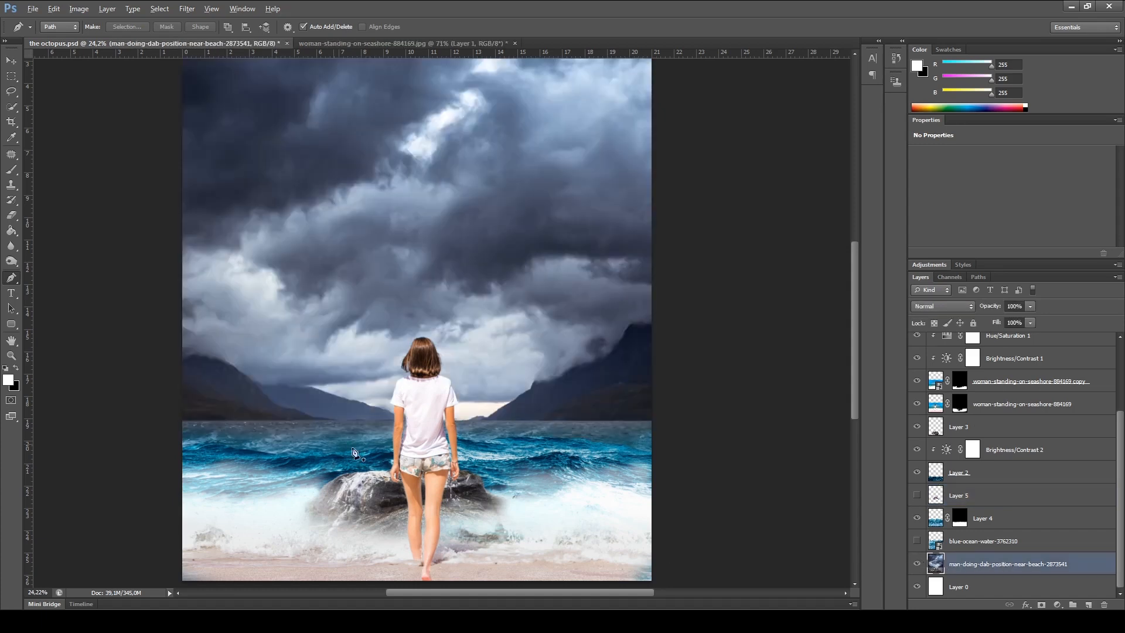
pyautogui.scroll(3, 246, 437)
pyautogui.scroll(3, 142, 416)
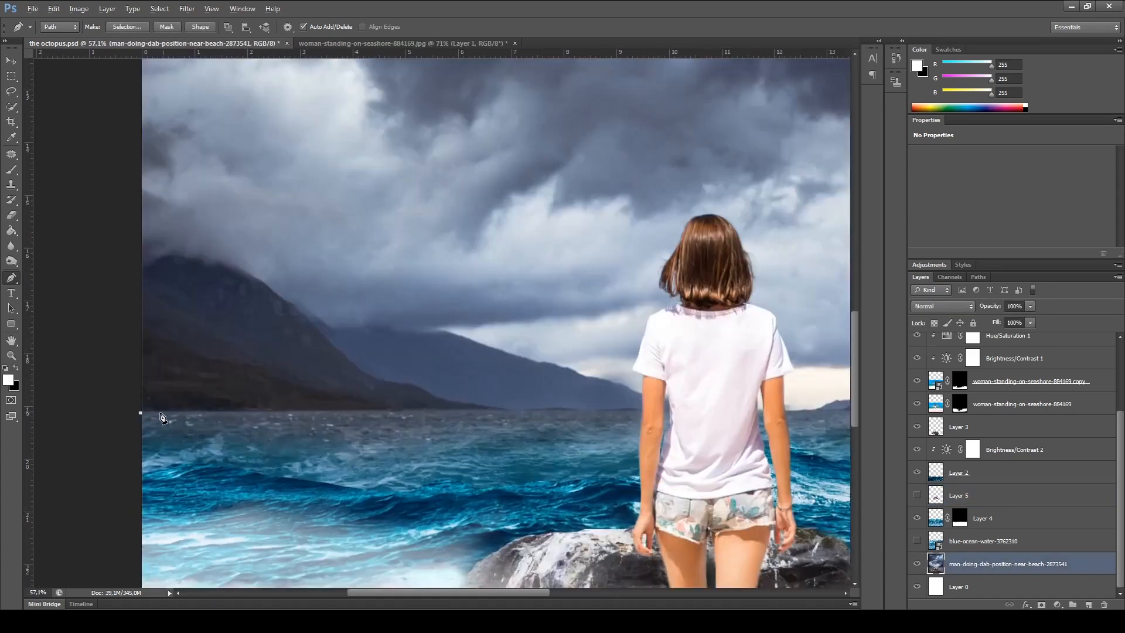
pyautogui.click(135, 413)
pyautogui.click(425, 410)
pyautogui.click(644, 409)
pyautogui.click(679, 410)
pyautogui.click(745, 407)
pyautogui.moveTo(831, 411); pyautogui.dragTo(604, 409)
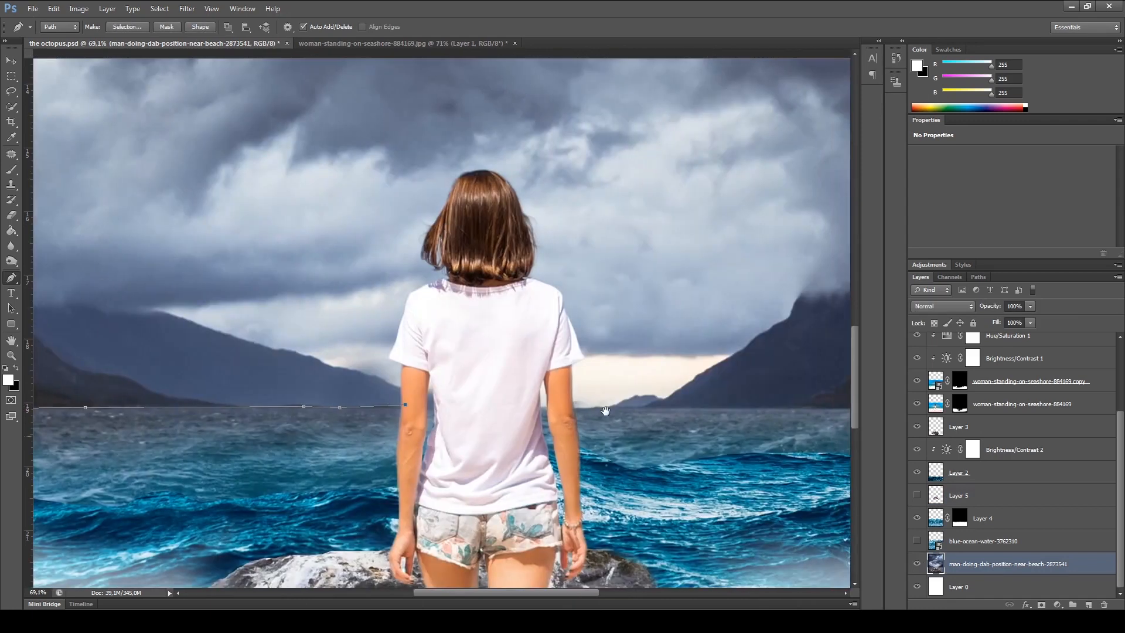
pyautogui.click(557, 408)
pyautogui.click(608, 407)
pyautogui.click(751, 411)
pyautogui.click(830, 408)
pyautogui.scroll(-3, 697, 394)
pyautogui.click(746, 390)
pyautogui.click(784, 393)
pyautogui.click(823, 391)
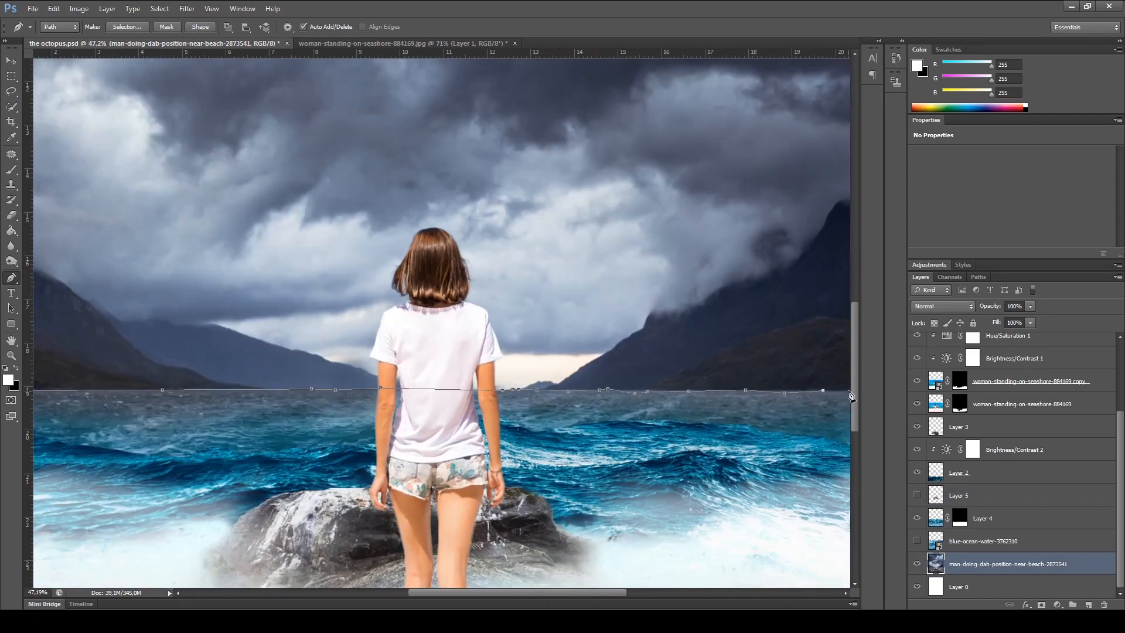
pyautogui.click(849, 391)
# Step: Close the horizon path around the lower canvas, convert it to a selection and copy that sea area to a new layer
pyautogui.scroll(-6, 848, 396)
pyautogui.scroll(-2, 840, 417)
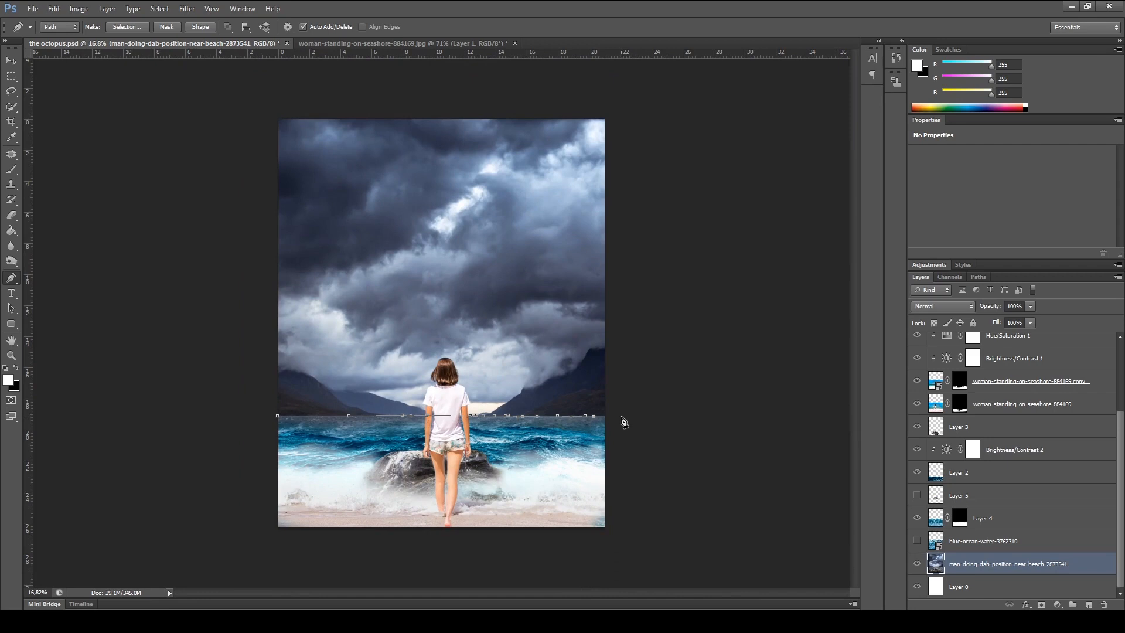
pyautogui.click(644, 509)
pyautogui.moveTo(632, 528); pyautogui.dragTo(610, 523)
pyautogui.click(357, 561)
pyautogui.click(288, 553)
pyautogui.click(250, 543)
pyautogui.moveTo(230, 469); pyautogui.dragTo(236, 462)
pyautogui.hotkey('ctrl', 'Return')
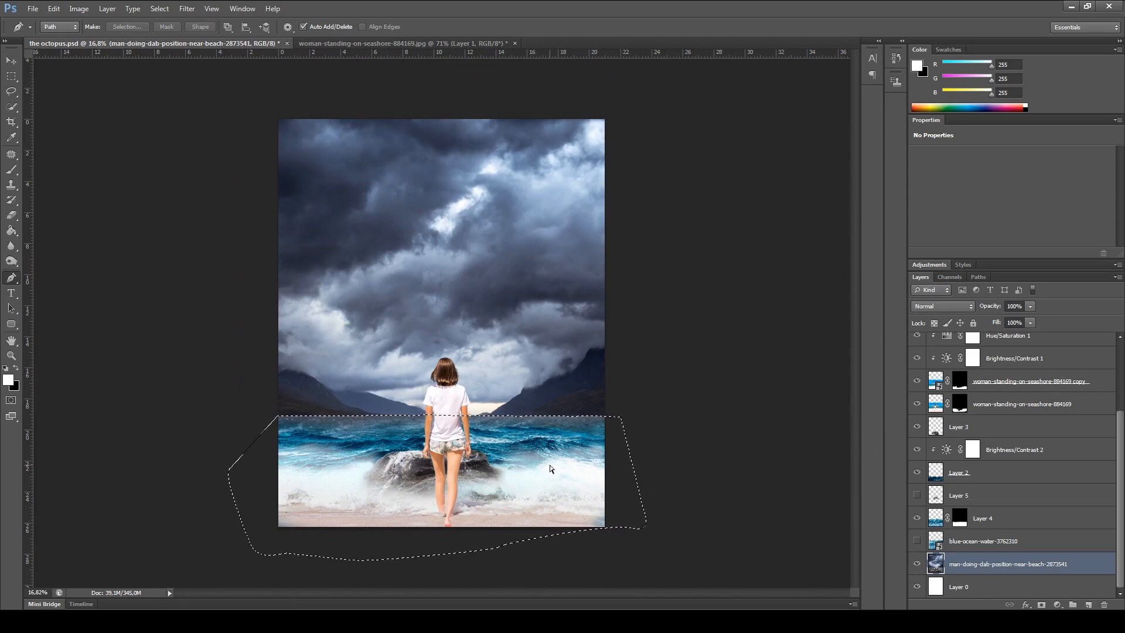
pyautogui.hotkey('ctrl', 'j')
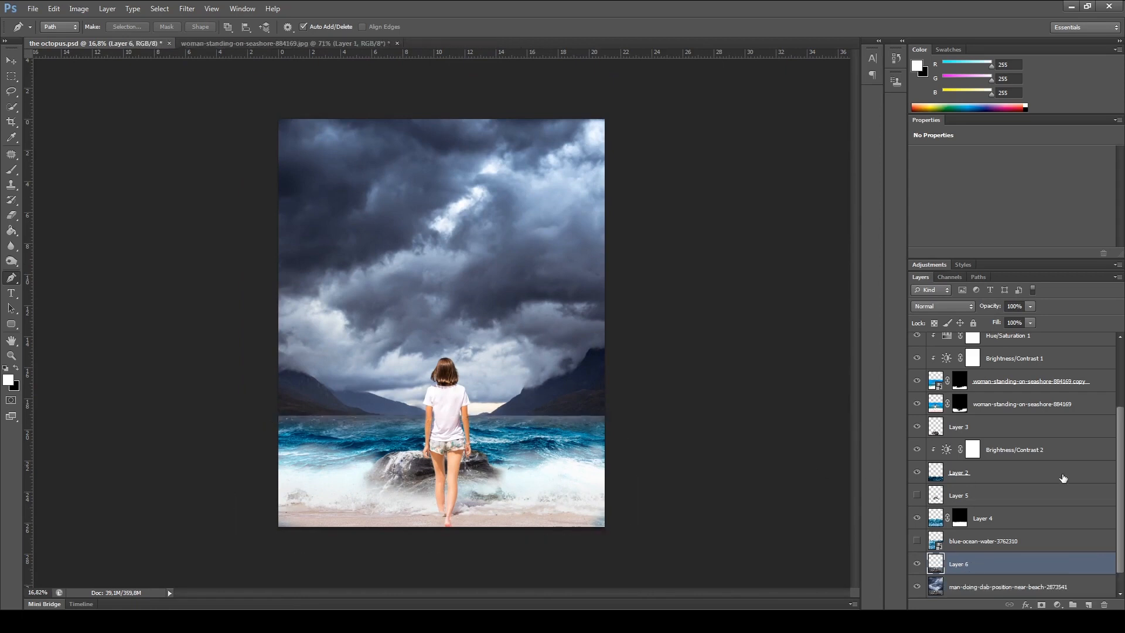
# Step: Show the octopus layer and place it directly beneath the copied sea layer, Layer 6
pyautogui.click(970, 431)
pyautogui.click(916, 495)
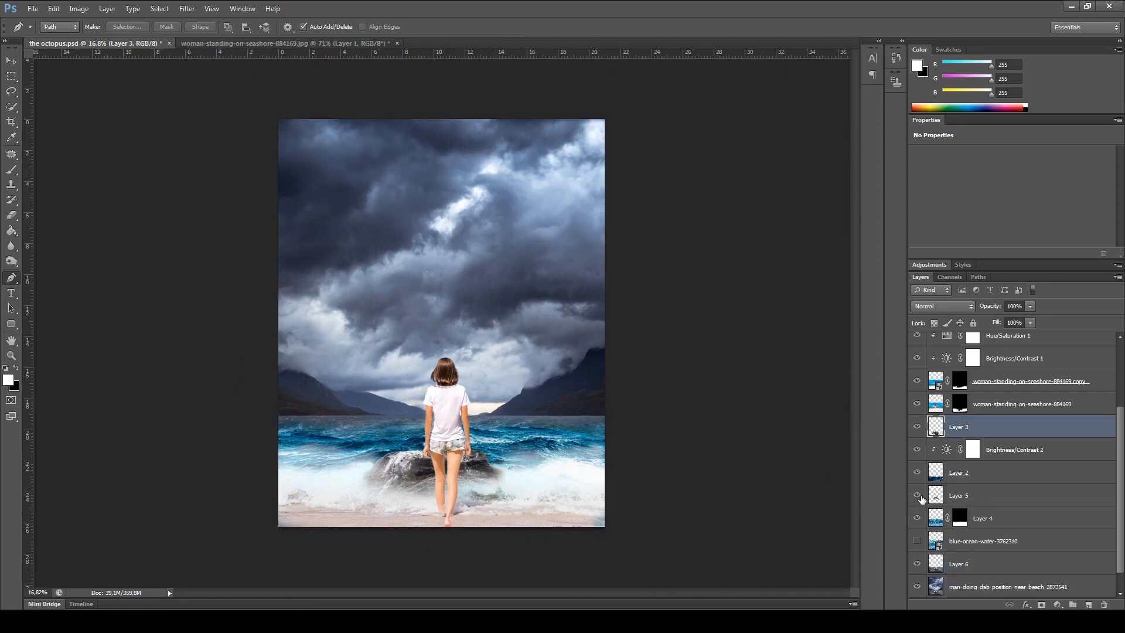
pyautogui.moveTo(943, 498); pyautogui.dragTo(944, 580)
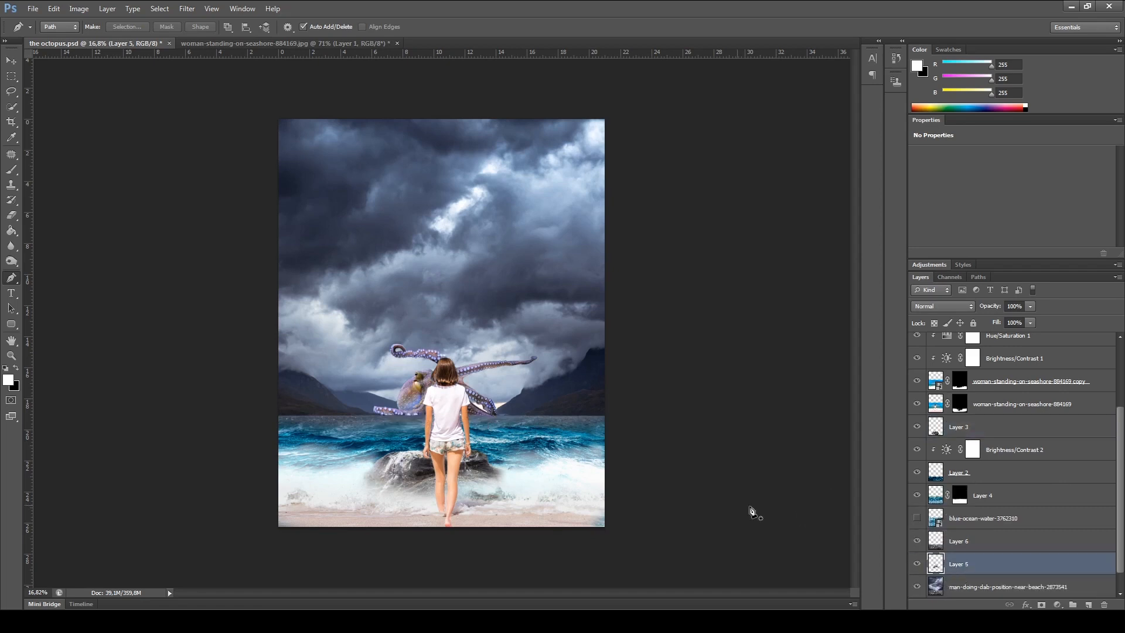
# Step: Enlarge the octopus to about 105% and position it rising behind the horizon
pyautogui.scroll(5, 415, 469)
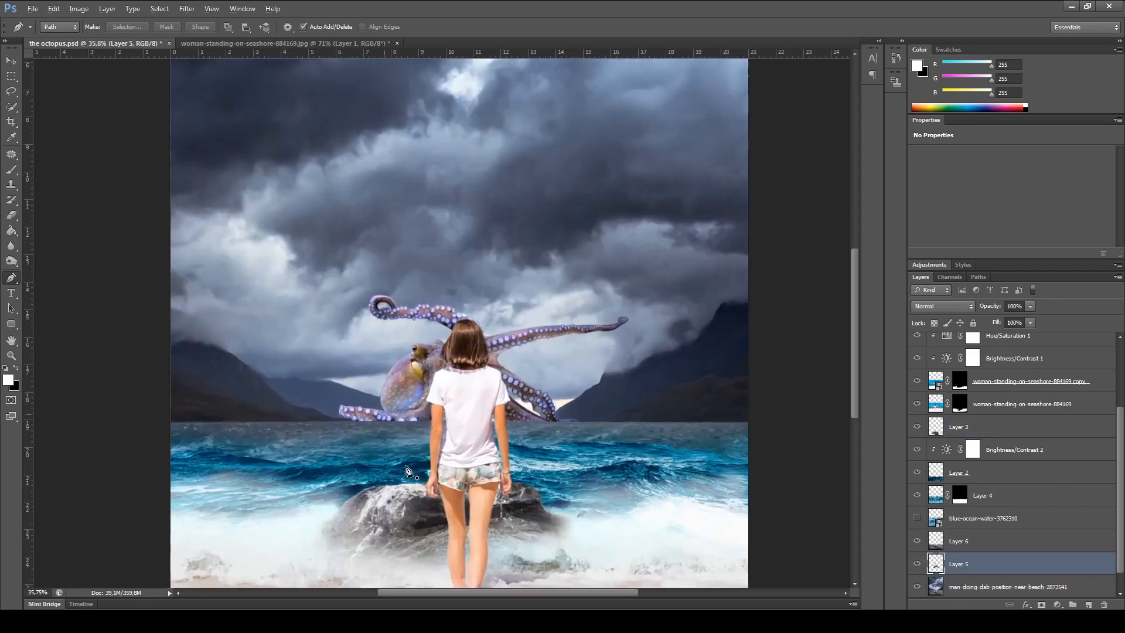
pyautogui.click(12, 62)
pyautogui.moveTo(324, 259); pyautogui.dragTo(316, 255)
pyautogui.moveTo(381, 334)
pyautogui.mouseDown()
pyautogui.moveTo(390, 345)
pyautogui.moveTo(385, 322)
pyautogui.mouseUp()
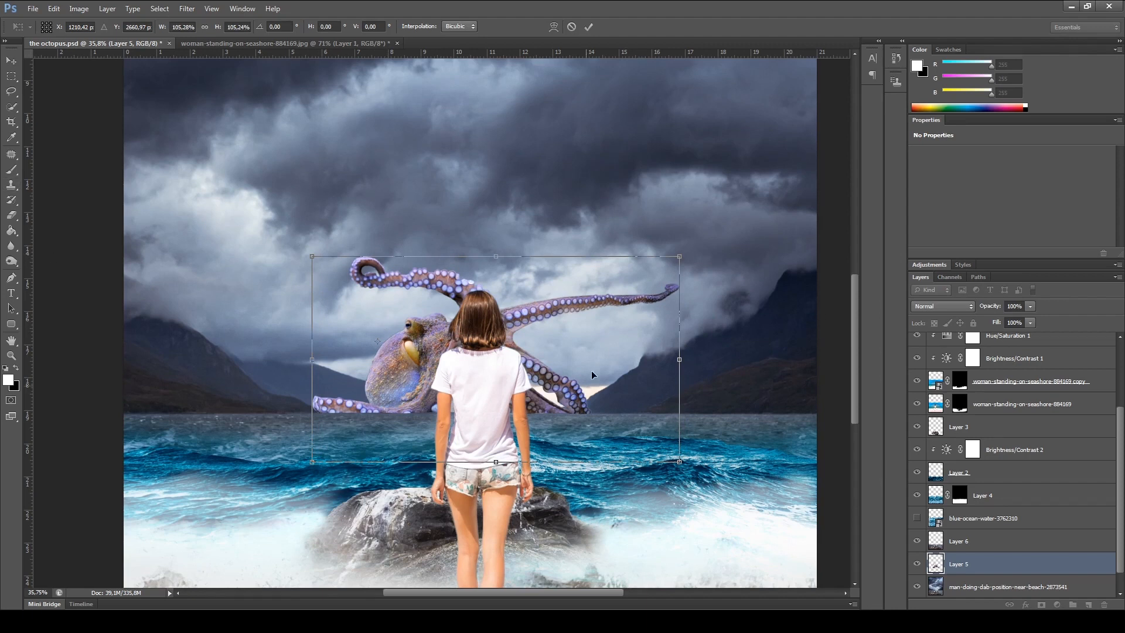
pyautogui.click(588, 26)
# Step: Hide the woman's layer, then scale the octopus to about 108.6% and reposition it at the horizon
pyautogui.keyDown('ctrl'); pyautogui.click(492, 545); pyautogui.keyUp('ctrl')
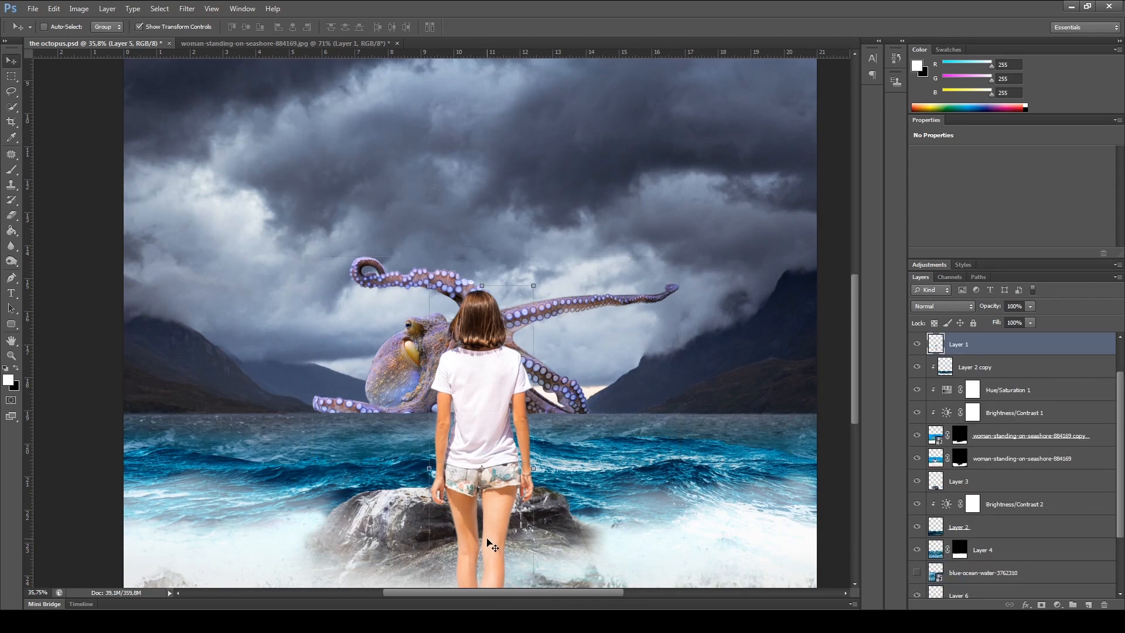
pyautogui.click(916, 346)
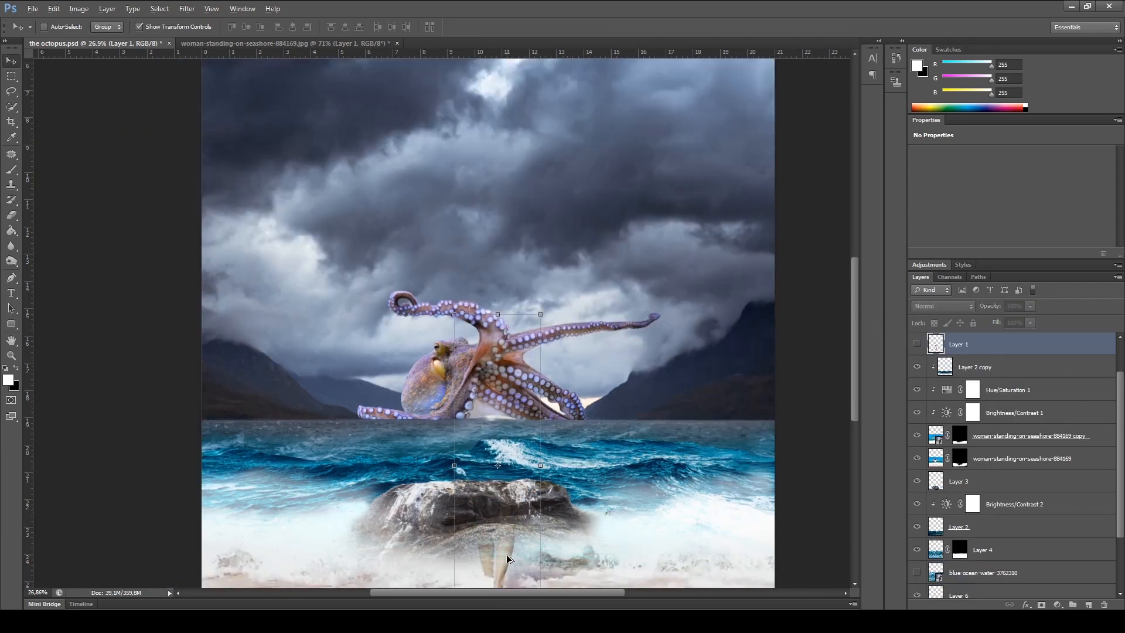
pyautogui.scroll(4, 496, 557)
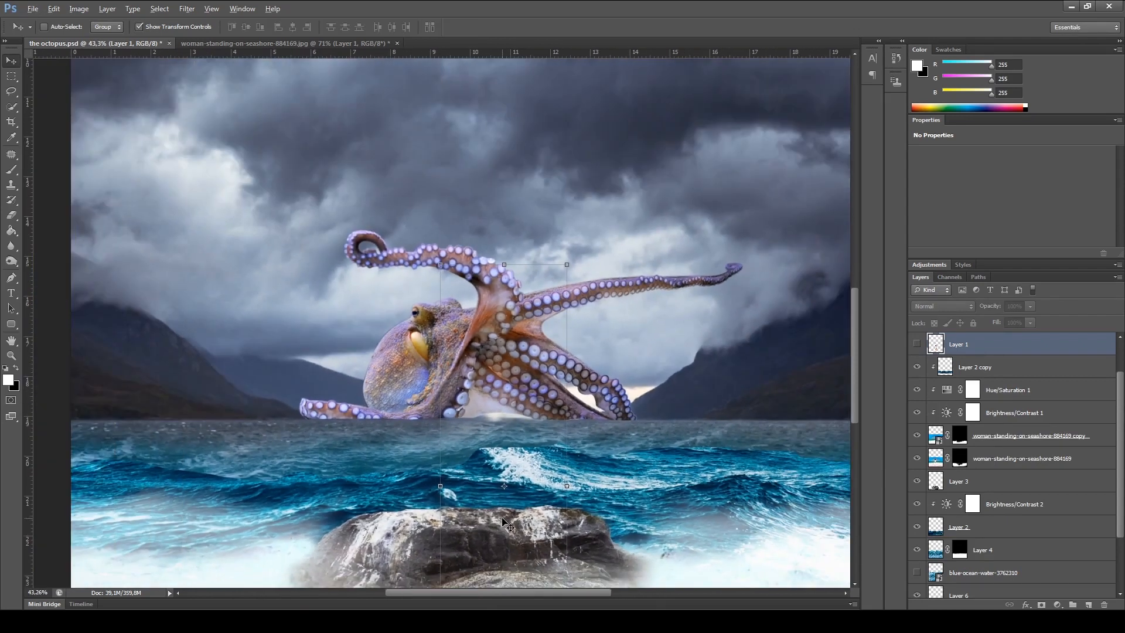
pyautogui.keyDown('ctrl'); pyautogui.click(639, 288); pyautogui.keyUp('ctrl')
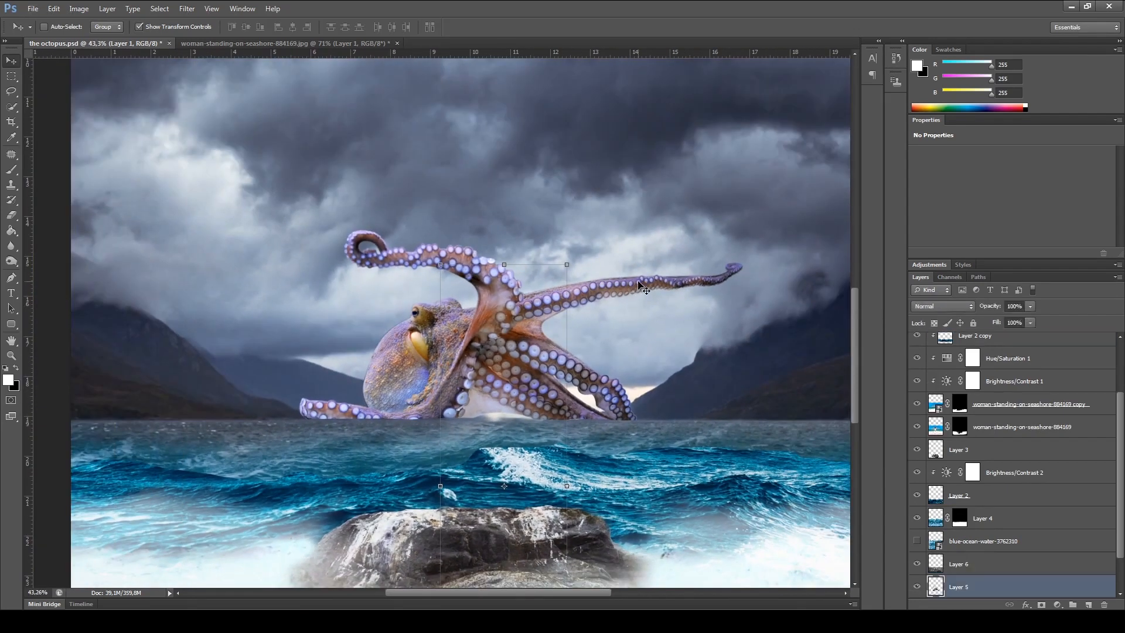
pyautogui.moveTo(626, 287)
pyautogui.mouseDown()
pyautogui.moveTo(628, 298)
pyautogui.moveTo(638, 287)
pyautogui.mouseUp()
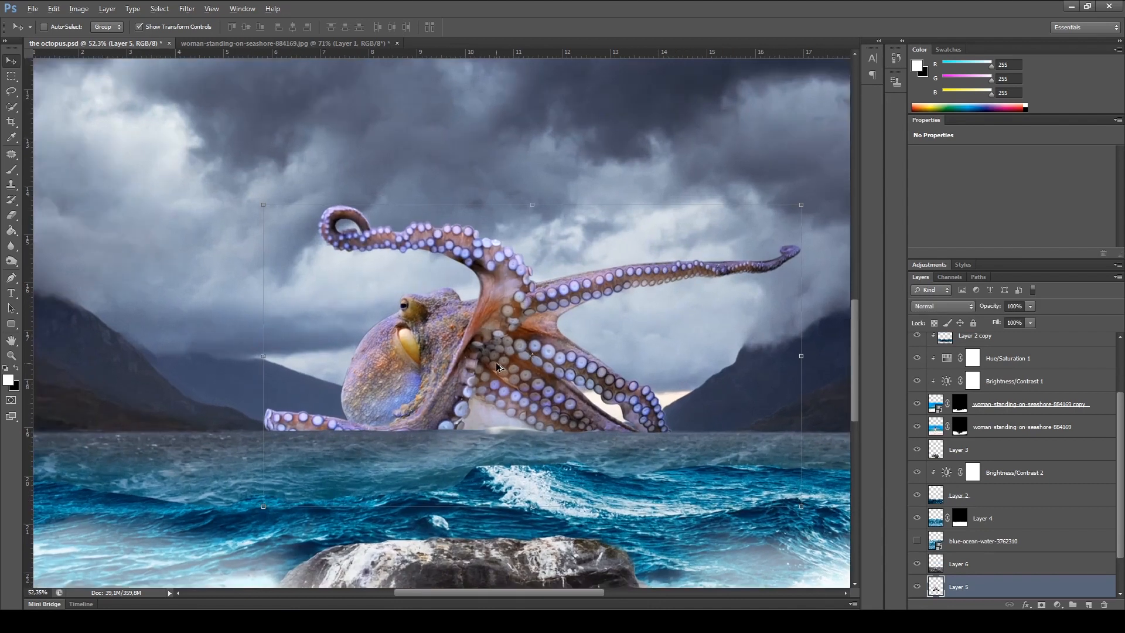
pyautogui.moveTo(628, 289); pyautogui.dragTo(629, 291)
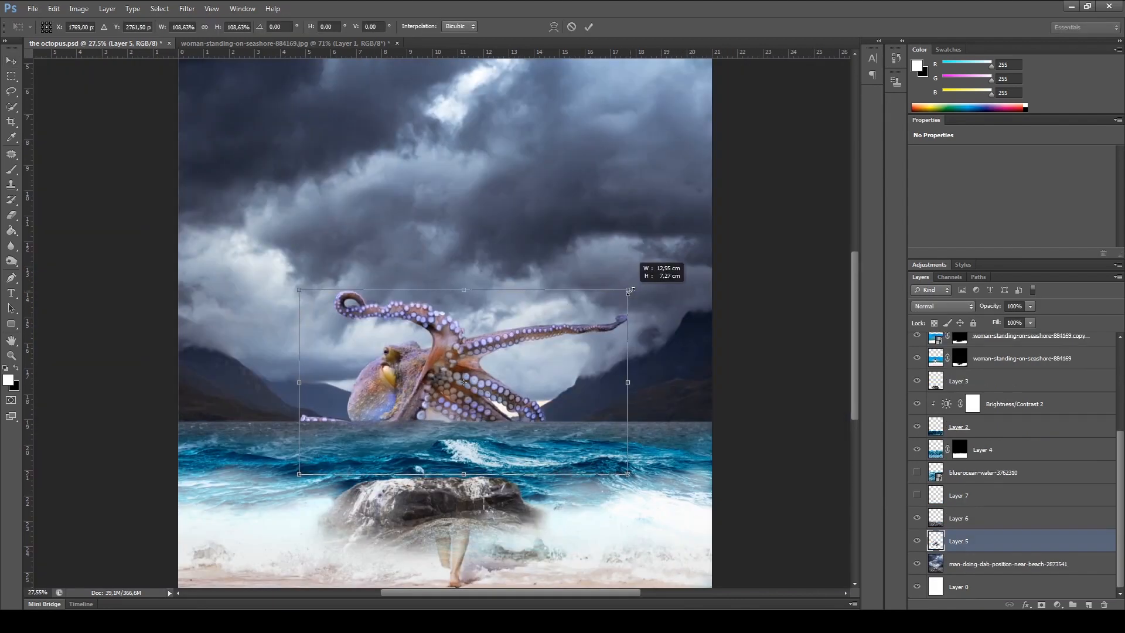
pyautogui.press('Return')
pyautogui.moveTo(581, 351); pyautogui.dragTo(590, 341)
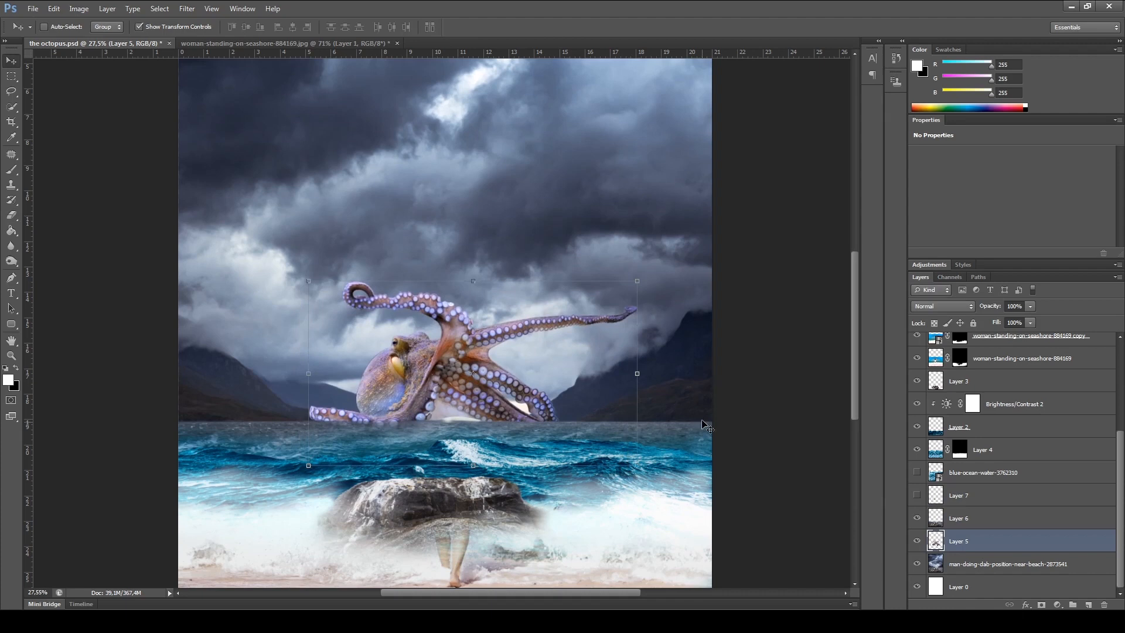
# Step: Add a Brightness/Contrast adjustment clipped to the octopus, with Brightness -100 and Contrast 39
pyautogui.moveTo(473, 515); pyautogui.dragTo(536, 508)
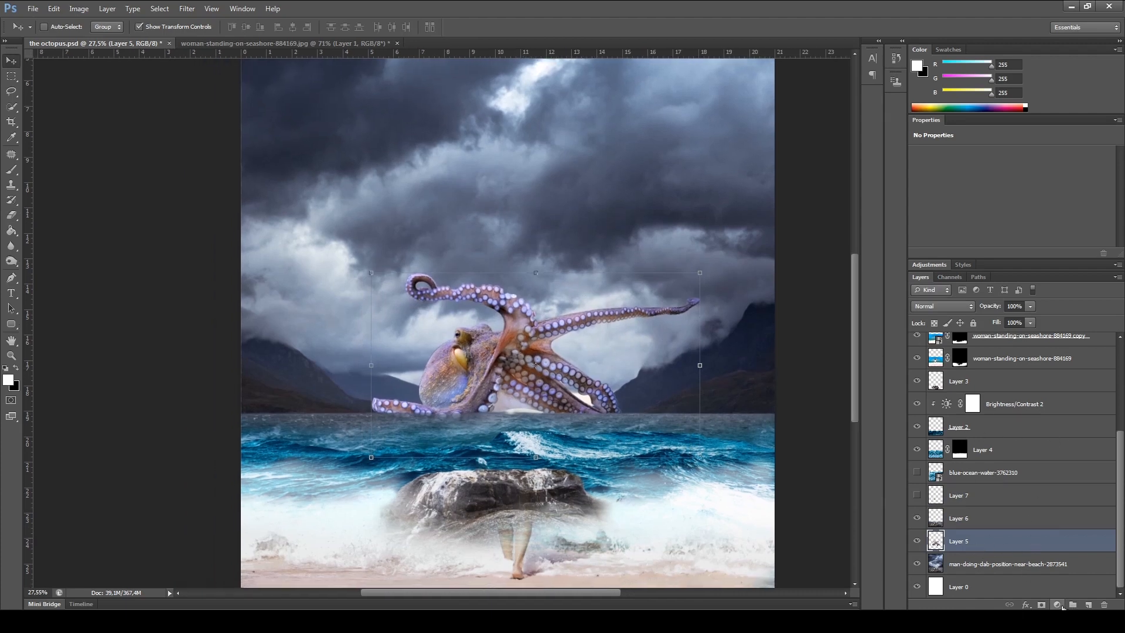
pyautogui.click(1057, 605)
pyautogui.click(1060, 385)
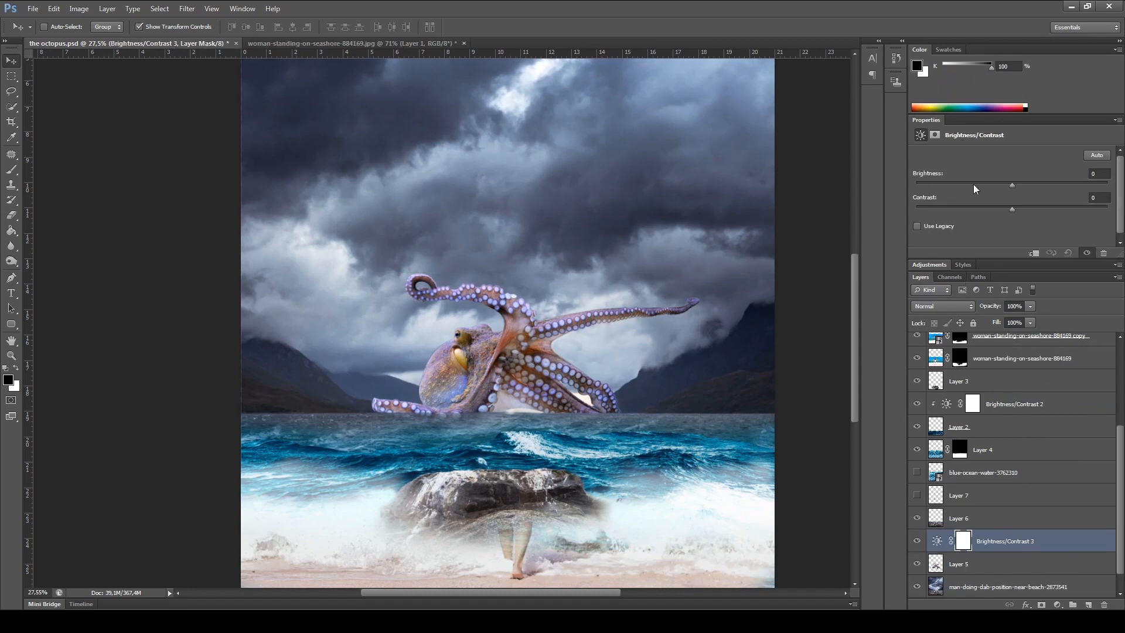
pyautogui.moveTo(974, 186); pyautogui.dragTo(950, 183)
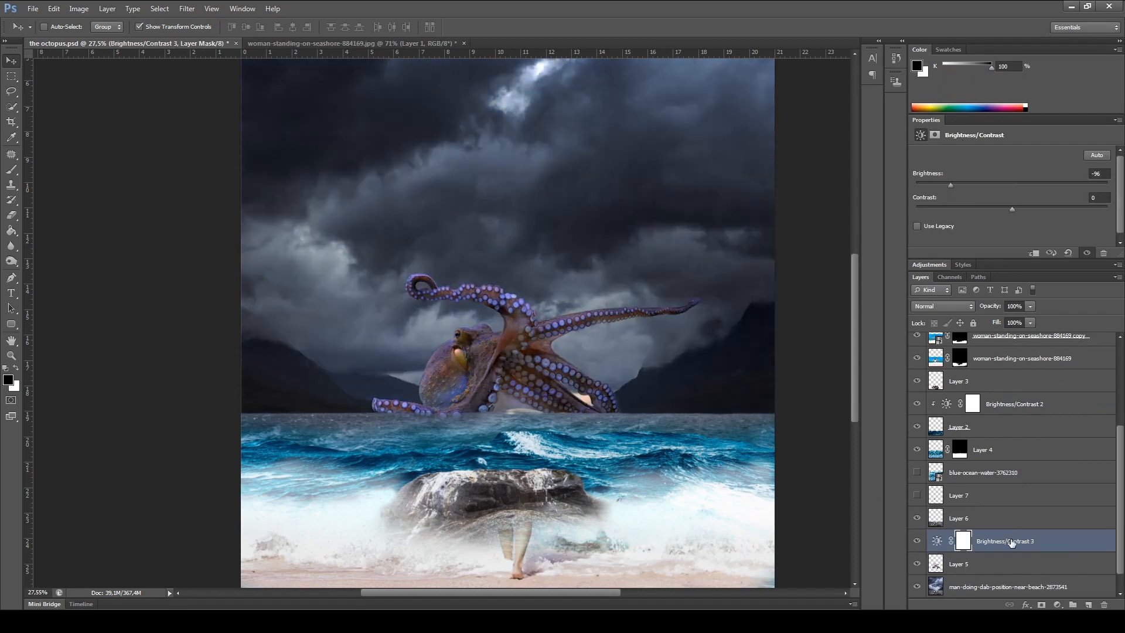
pyautogui.rightClick(1011, 541)
pyautogui.click(1042, 281)
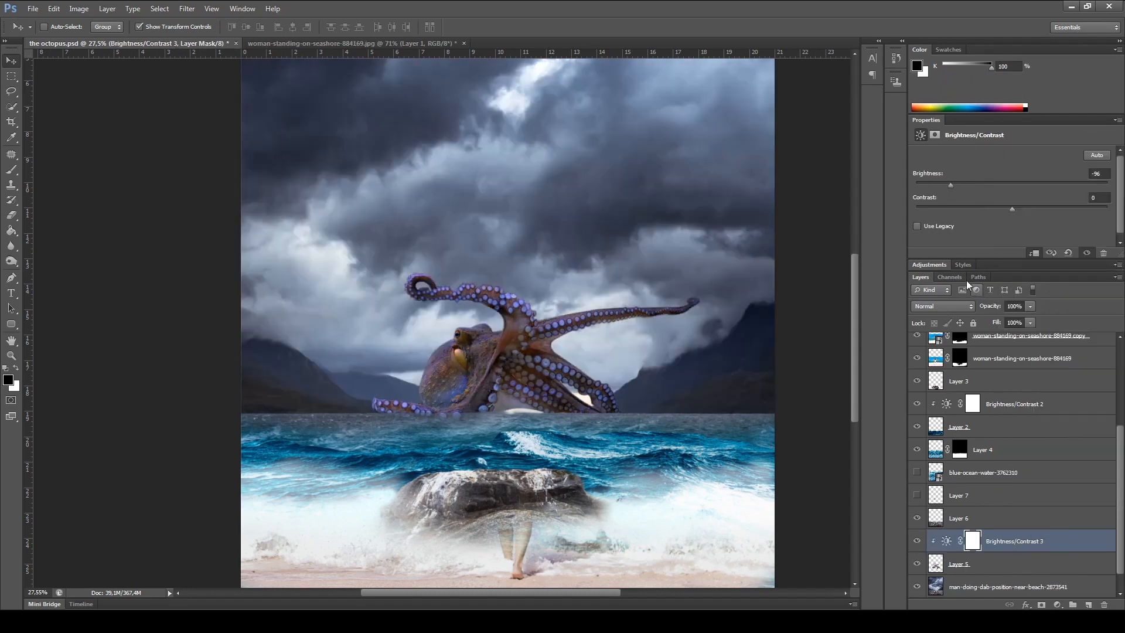
pyautogui.moveTo(949, 186); pyautogui.dragTo(942, 185)
pyautogui.moveTo(1052, 206)
pyautogui.mouseDown()
pyautogui.moveTo(1070, 205)
pyautogui.moveTo(979, 209)
pyautogui.moveTo(1062, 205)
pyautogui.mouseUp()
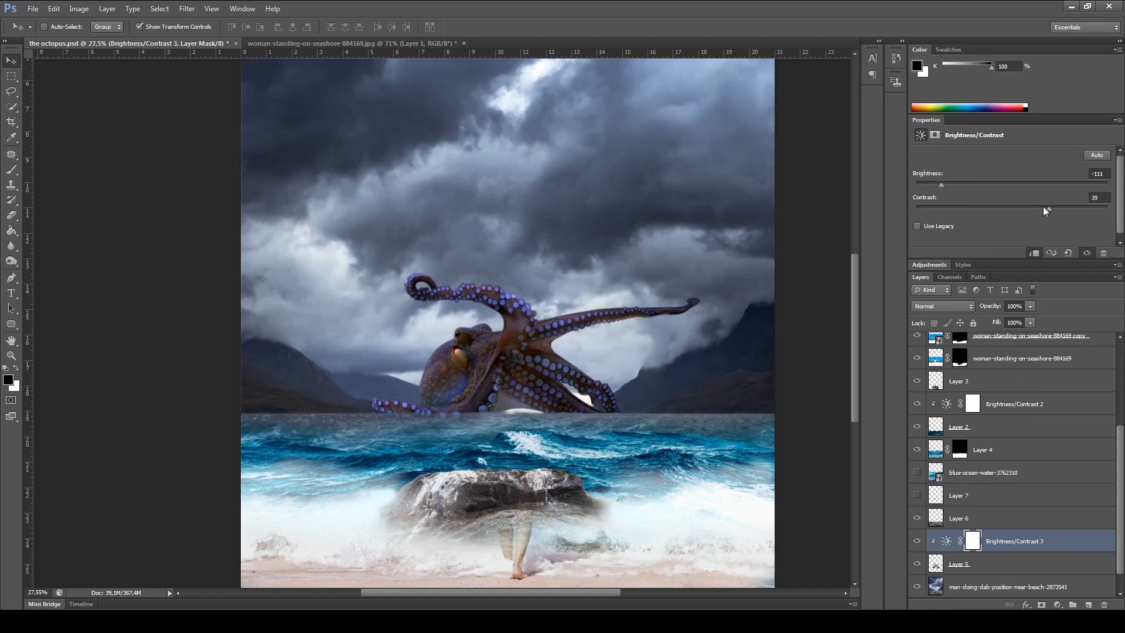
pyautogui.moveTo(957, 180); pyautogui.dragTo(948, 179)
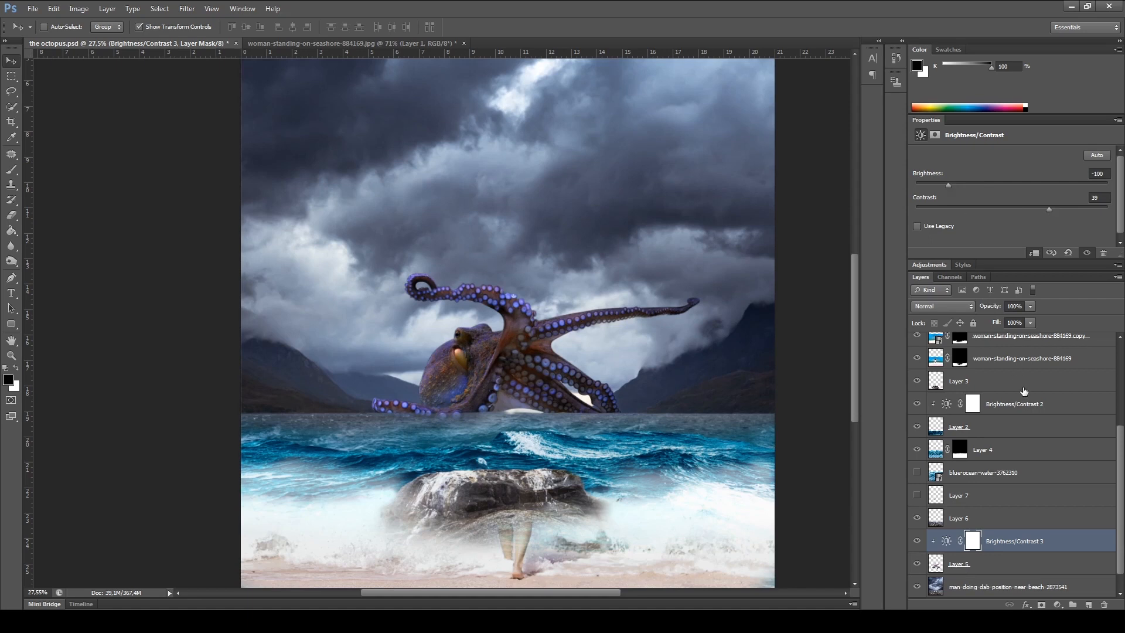
# Step: Add a Levels adjustment to the octopus layer, raising the black input level and adjusting the midtones
pyautogui.click(1029, 562)
pyautogui.click(1057, 605)
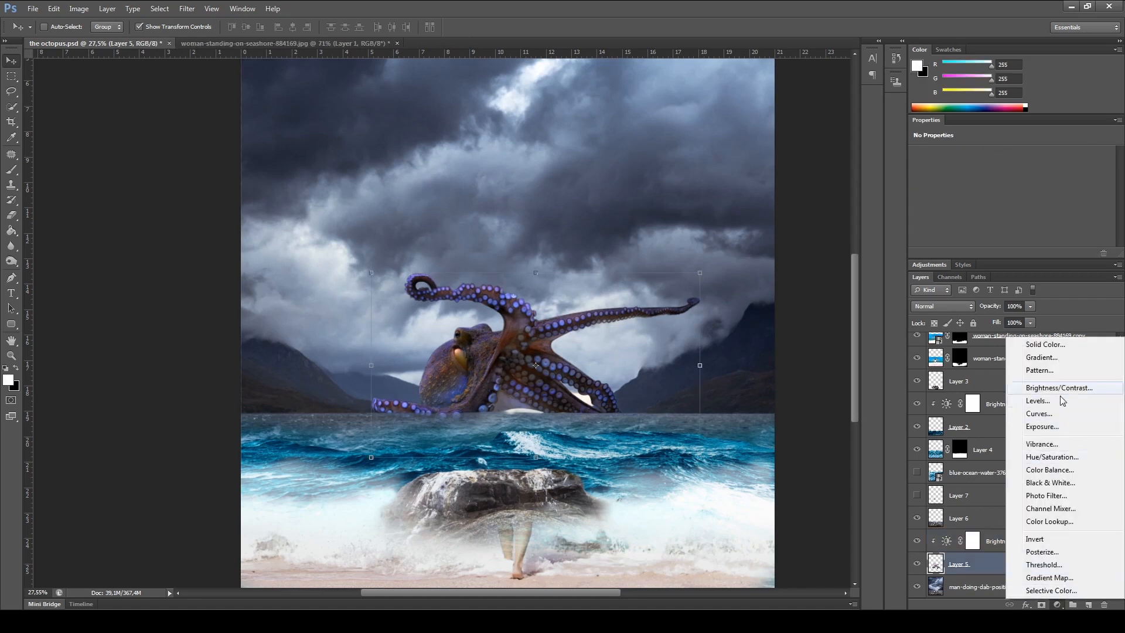
pyautogui.click(1038, 400)
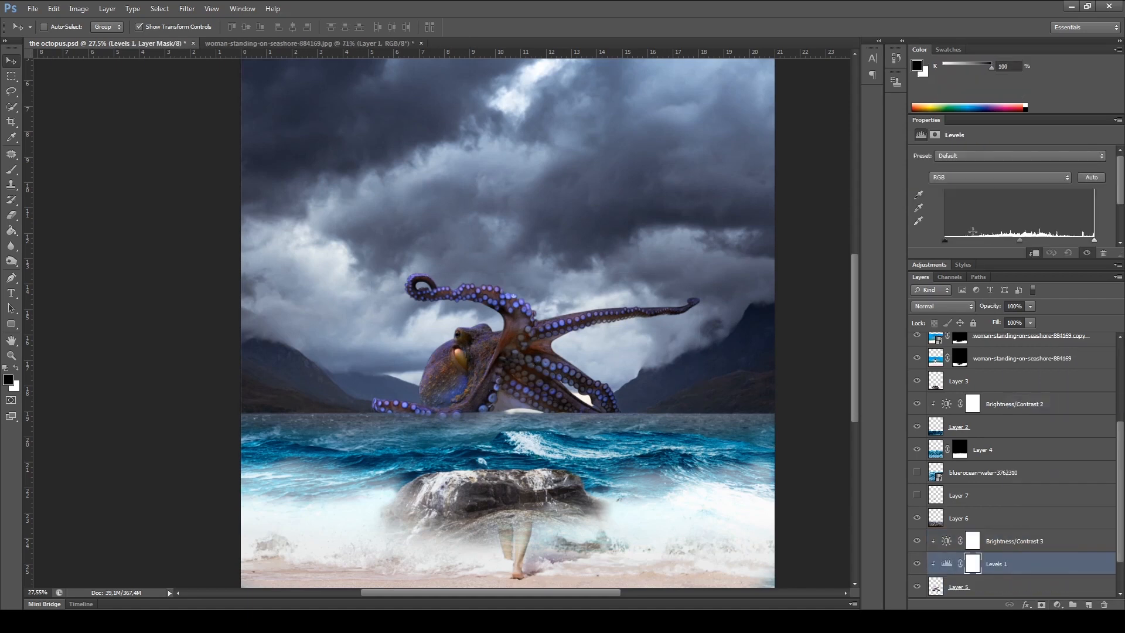
pyautogui.moveTo(944, 240)
pyautogui.mouseDown()
pyautogui.moveTo(983, 240)
pyautogui.moveTo(960, 241)
pyautogui.mouseUp()
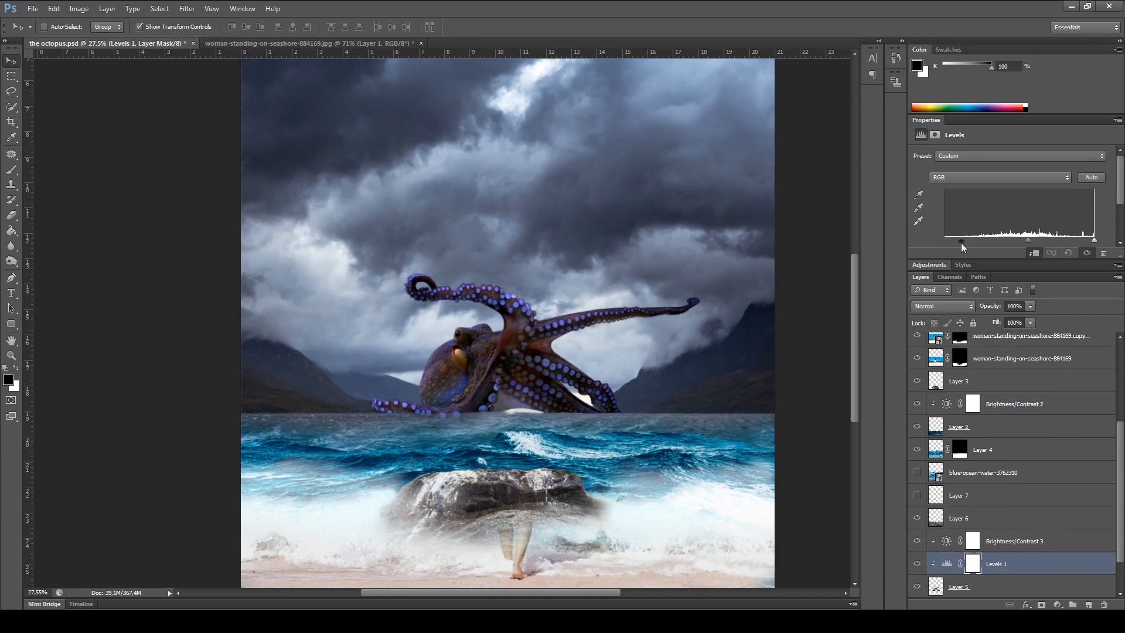
pyautogui.moveTo(1094, 241)
pyautogui.mouseDown()
pyautogui.moveTo(1069, 250)
pyautogui.moveTo(1101, 247)
pyautogui.mouseUp()
pyautogui.moveTo(1032, 241); pyautogui.dragTo(1022, 240)
# Step: Add a Hue/Saturation adjustment to the octopus layer with Saturation -47 and Lightness +11
pyautogui.click(1033, 586)
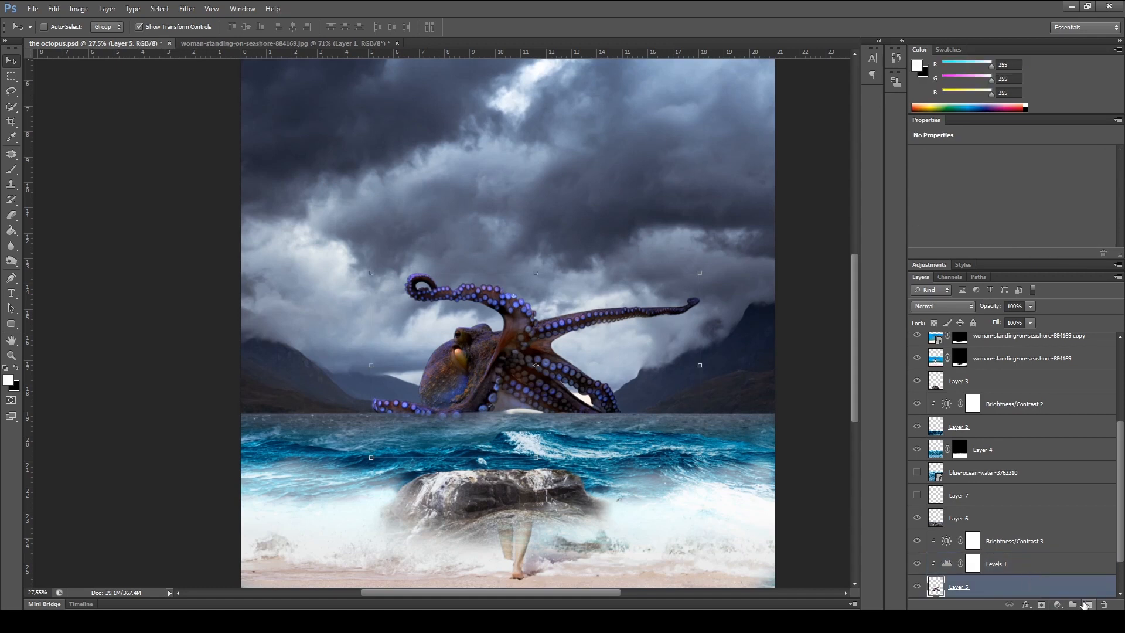
pyautogui.scroll(-3, 721, 469)
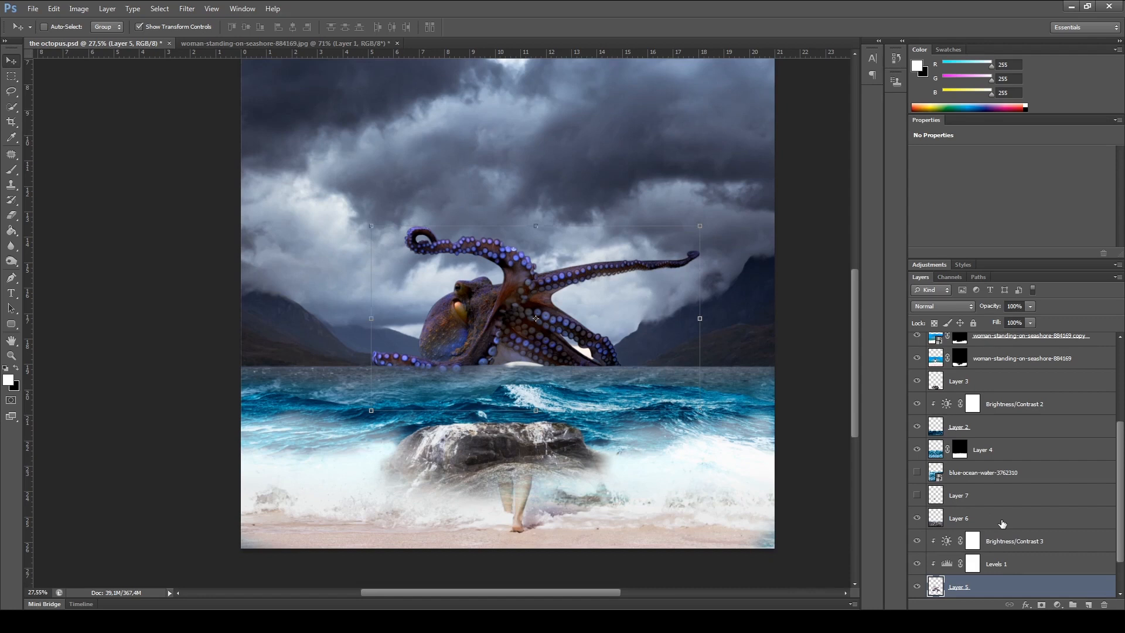
pyautogui.click(1057, 604)
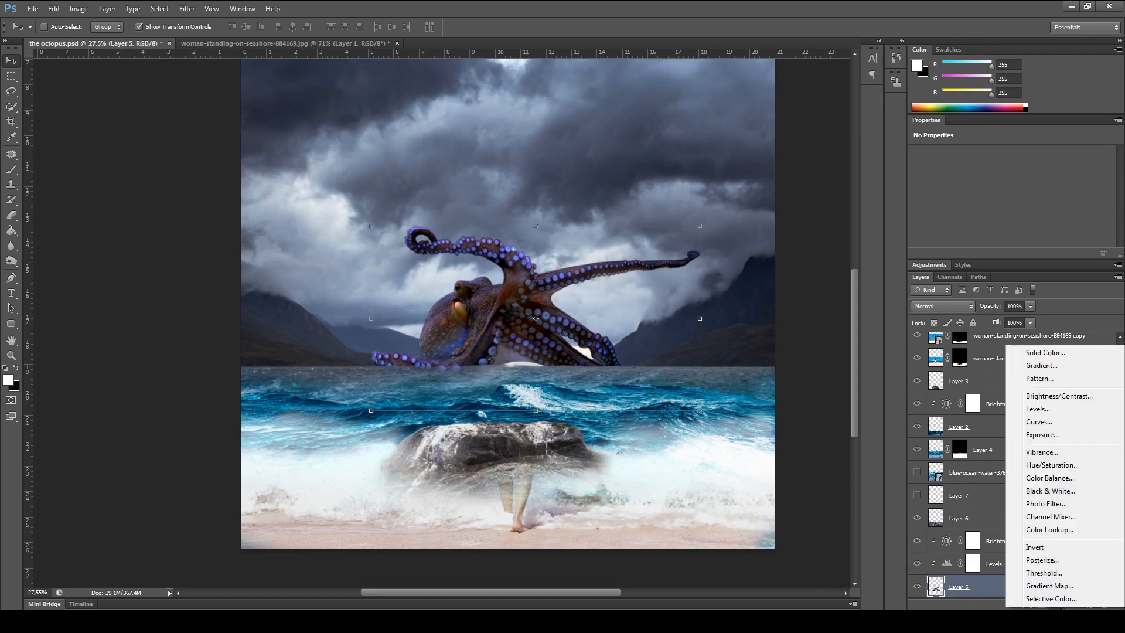
pyautogui.click(1051, 464)
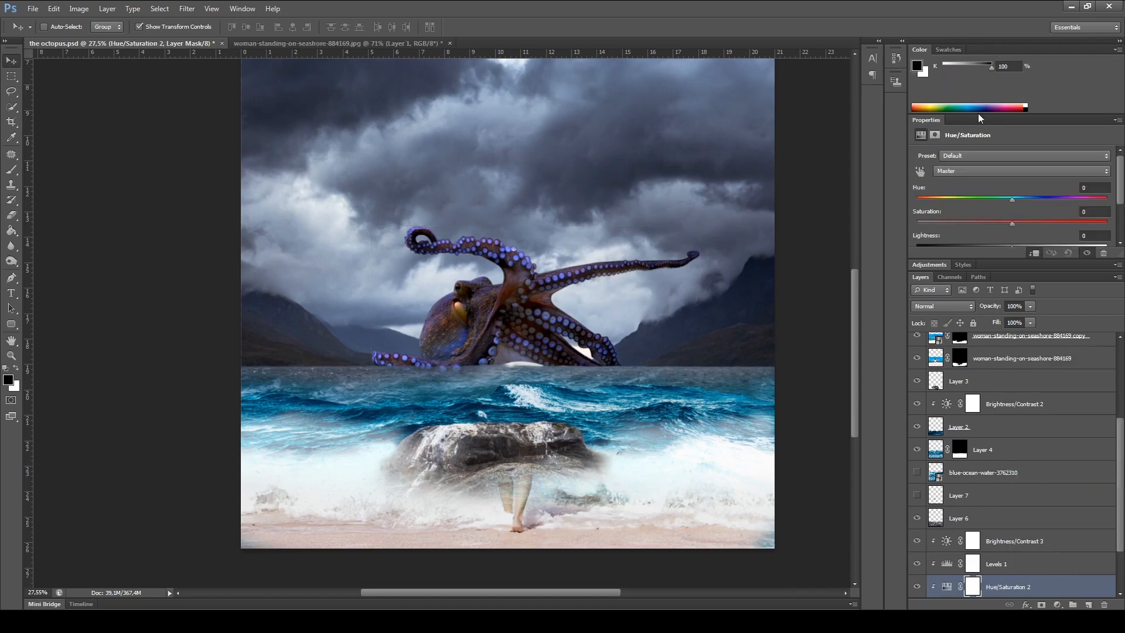
pyautogui.moveTo(1018, 198); pyautogui.dragTo(1047, 227)
pyautogui.moveTo(1011, 246)
pyautogui.mouseDown()
pyautogui.moveTo(1046, 241)
pyautogui.moveTo(1013, 245)
pyautogui.moveTo(1028, 245)
pyautogui.mouseUp()
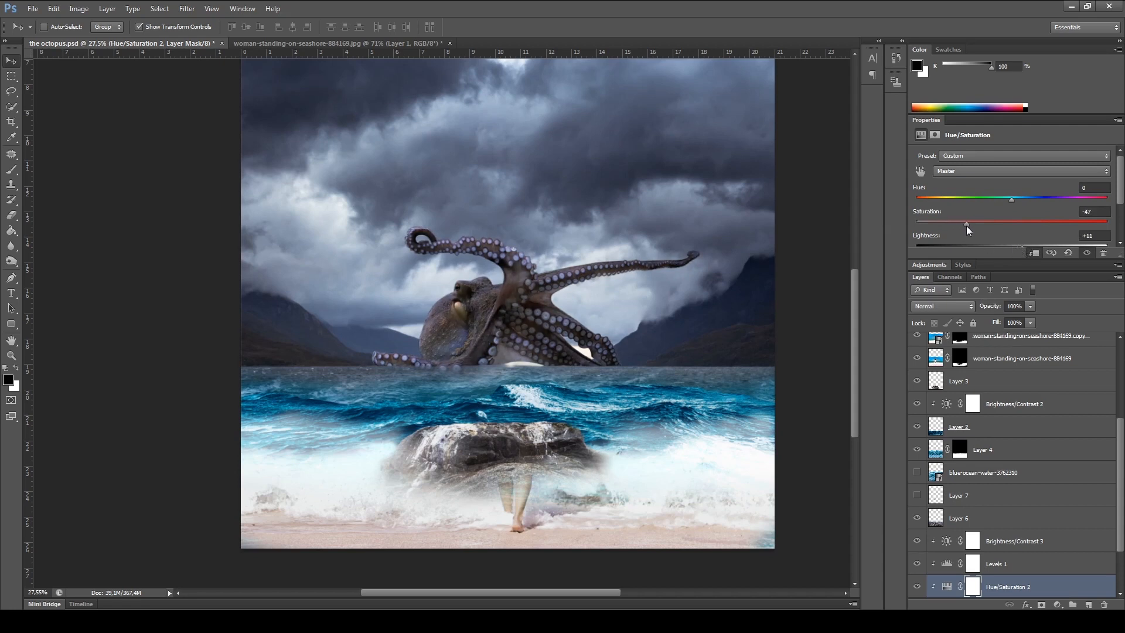
# Step: Add a Color Balance adjustment clipped to the octopus layer, shifting the midtones to Blue +64 and adjusting the remaining color balance
pyautogui.scroll(-3, 1031, 577)
pyautogui.click(1002, 542)
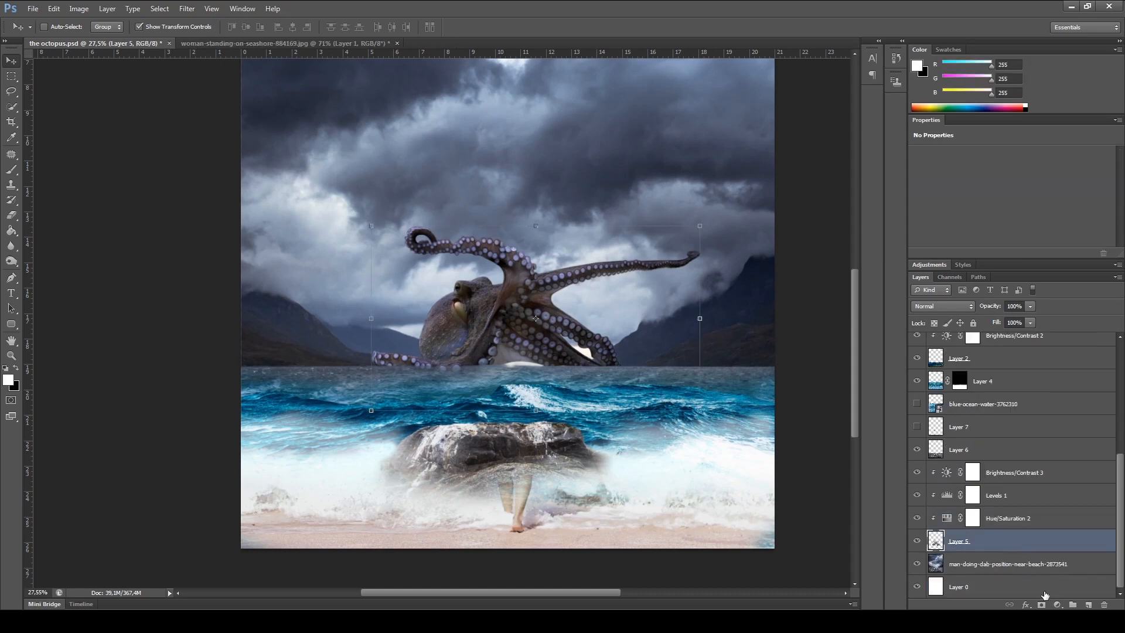
pyautogui.click(1056, 603)
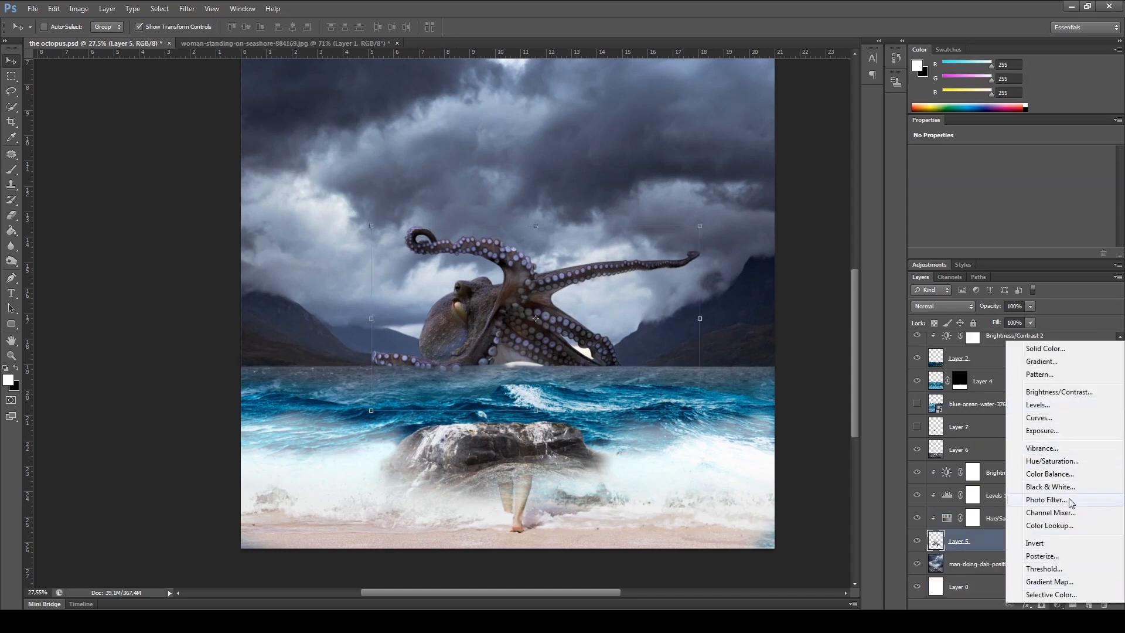
pyautogui.click(1067, 474)
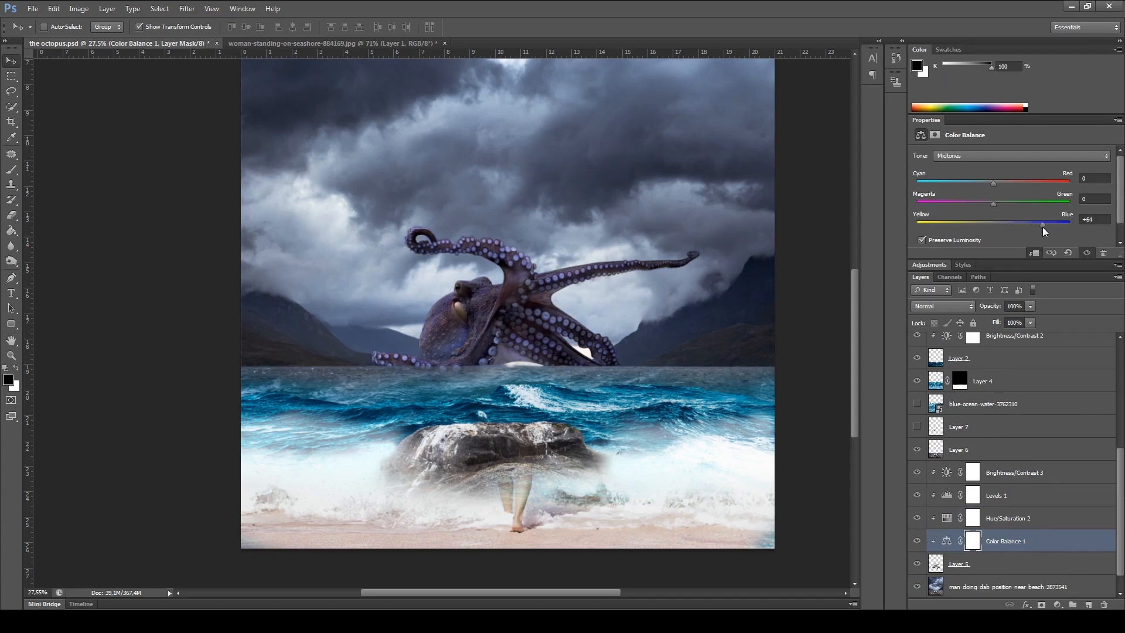
pyautogui.moveTo(992, 204); pyautogui.dragTo(979, 185)
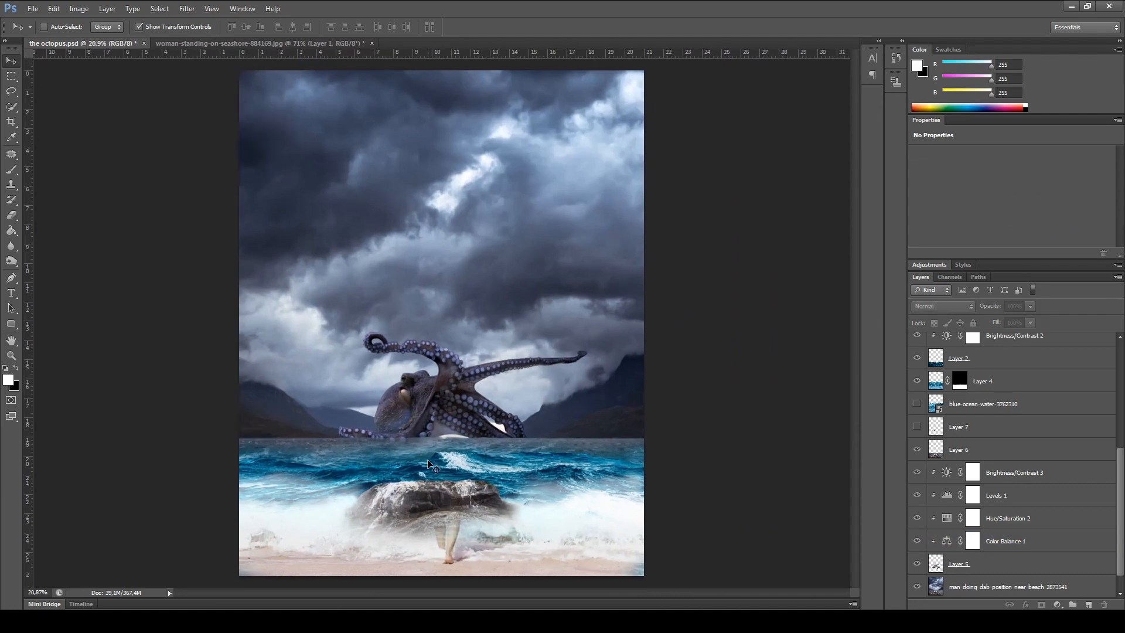
# Step: Examine how the toned octopus blends with the sea, mountains and sky at different magnifications
pyautogui.scroll(2, 402, 450)
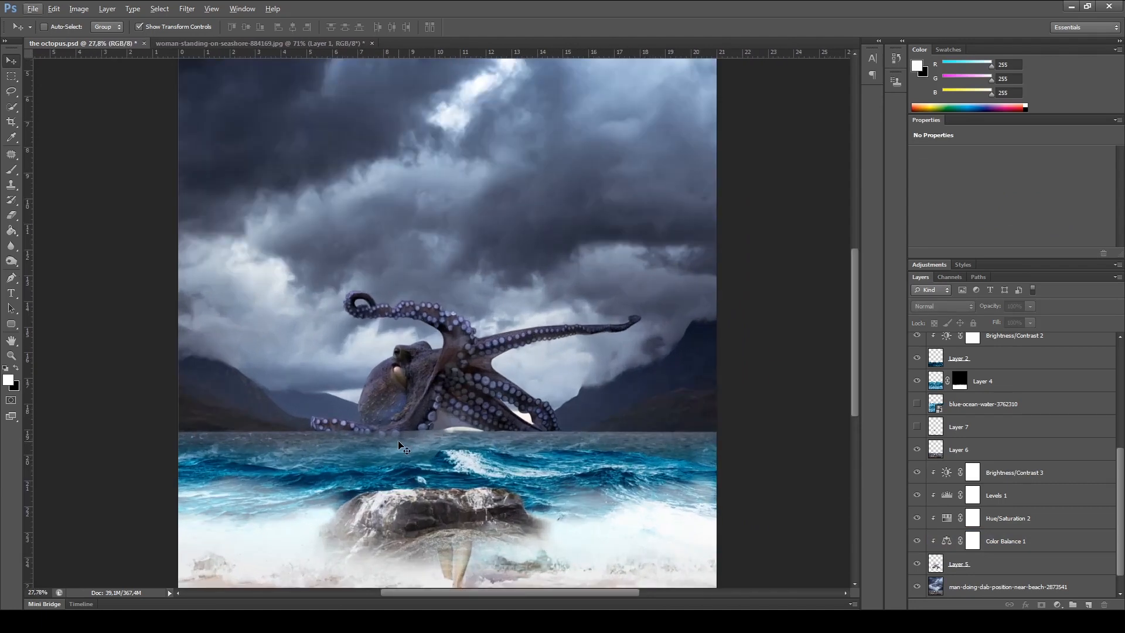
pyautogui.scroll(4, 317, 483)
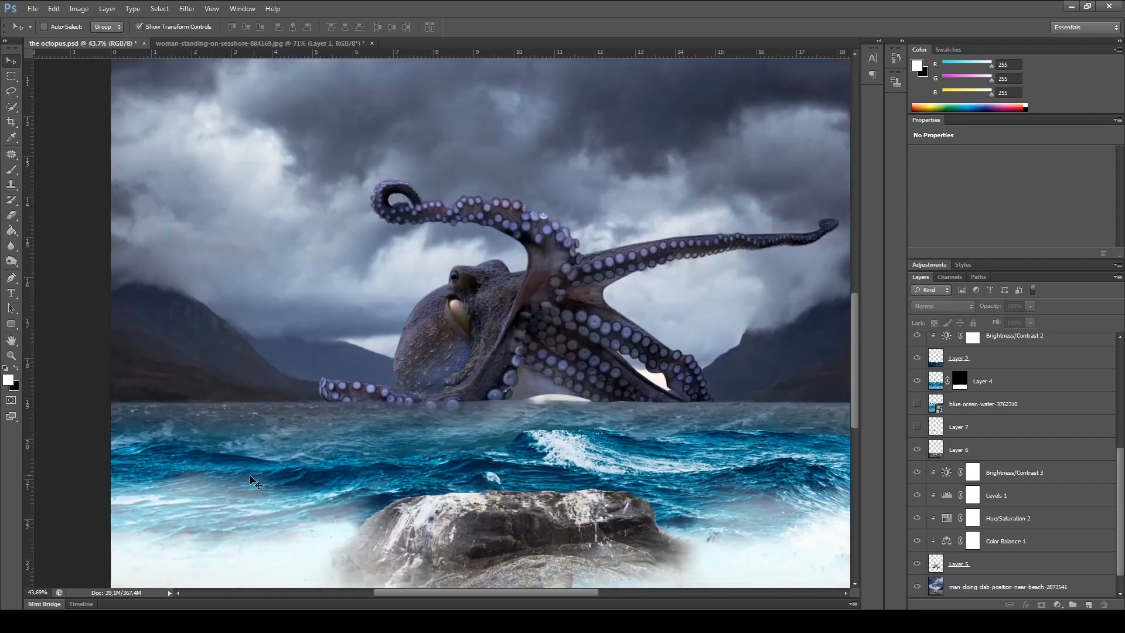
pyautogui.scroll(-2, 275, 479)
pyautogui.keyDown('ctrl'); pyautogui.click(223, 383); pyautogui.keyUp('ctrl')
pyautogui.scroll(-3, 371, 408)
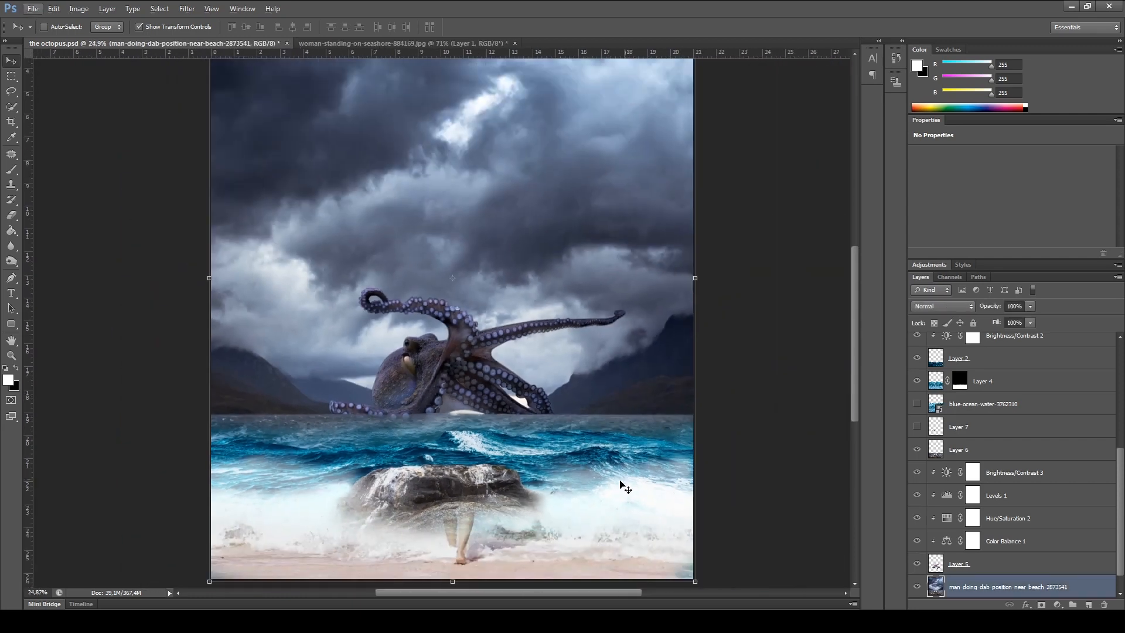
pyautogui.keyDown('ctrl'); pyautogui.click(740, 452); pyautogui.keyUp('ctrl')
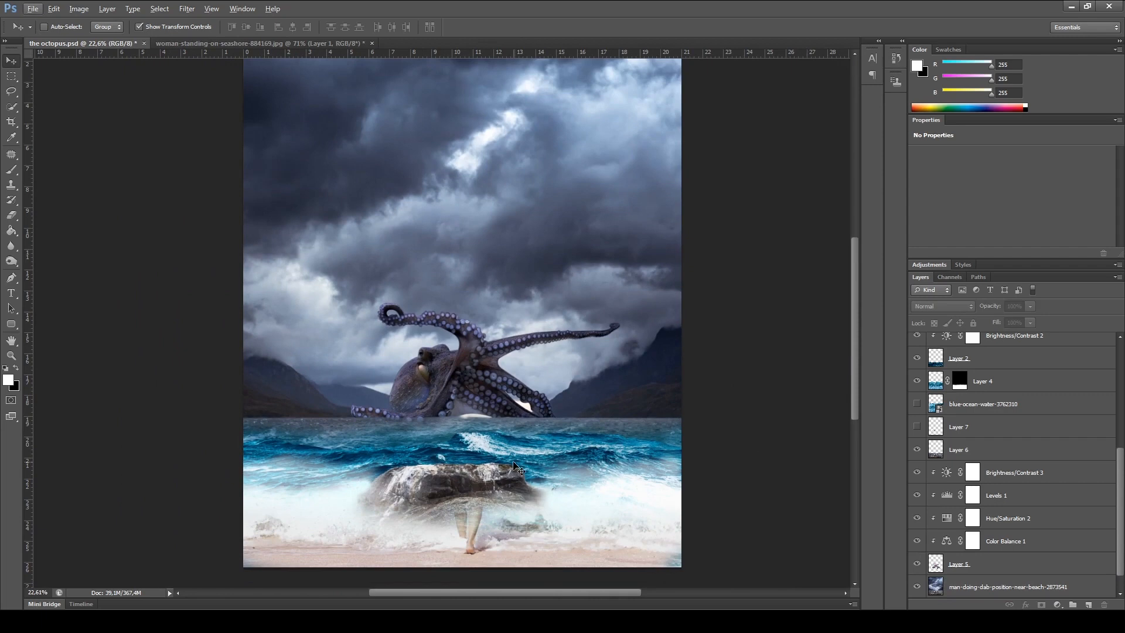
pyautogui.scroll(4, 939, 420)
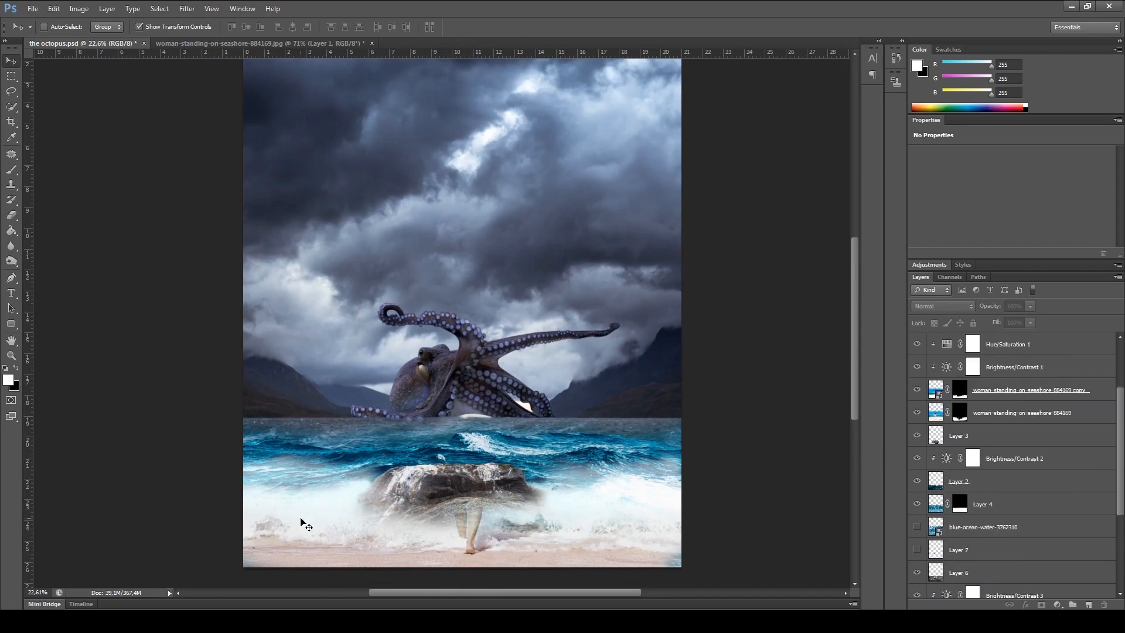
pyautogui.scroll(1, 301, 522)
pyautogui.scroll(2, 311, 489)
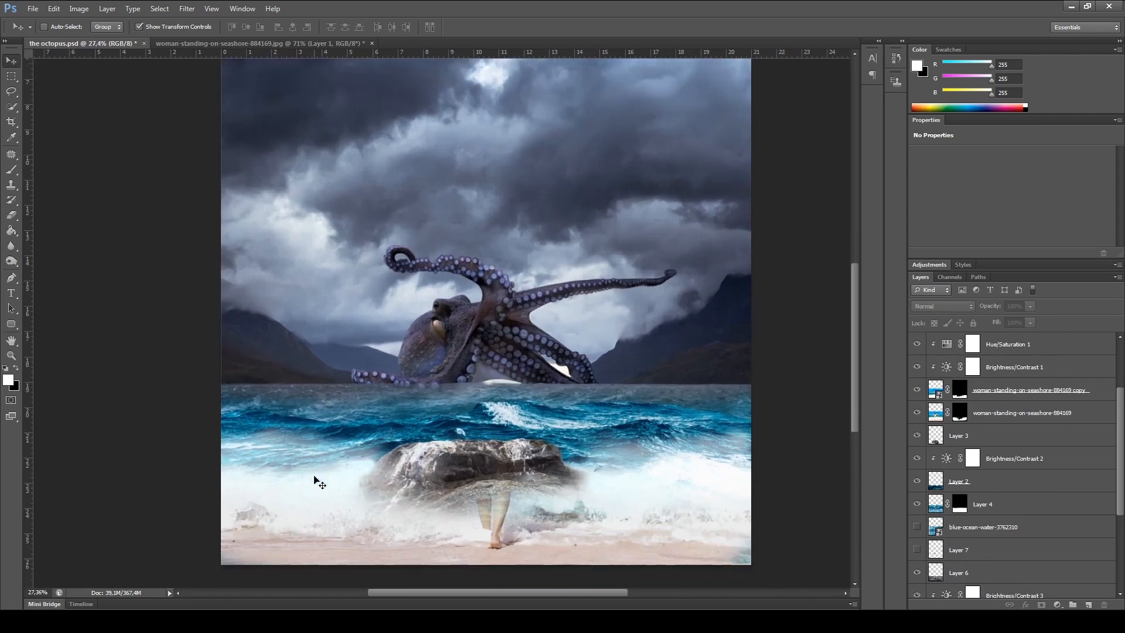
pyautogui.scroll(2, 517, 411)
# Step: Apply a Field Blur of 10 px to the octopus layer, then deselect it
pyautogui.keyDown('ctrl'); pyautogui.click(505, 386); pyautogui.keyUp('ctrl')
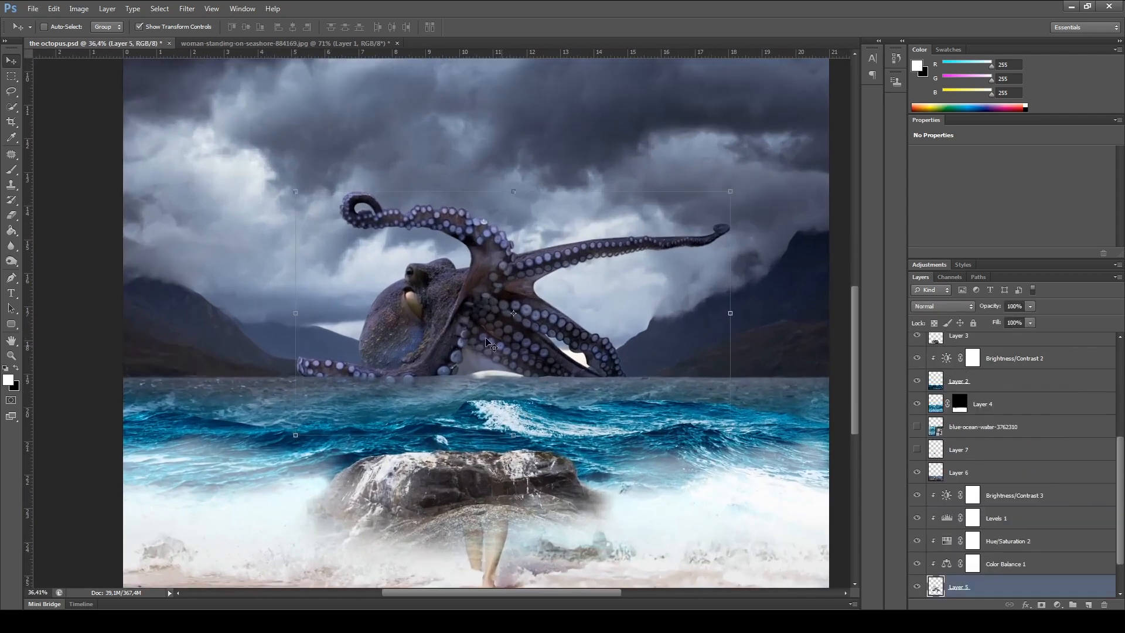
pyautogui.click(187, 8)
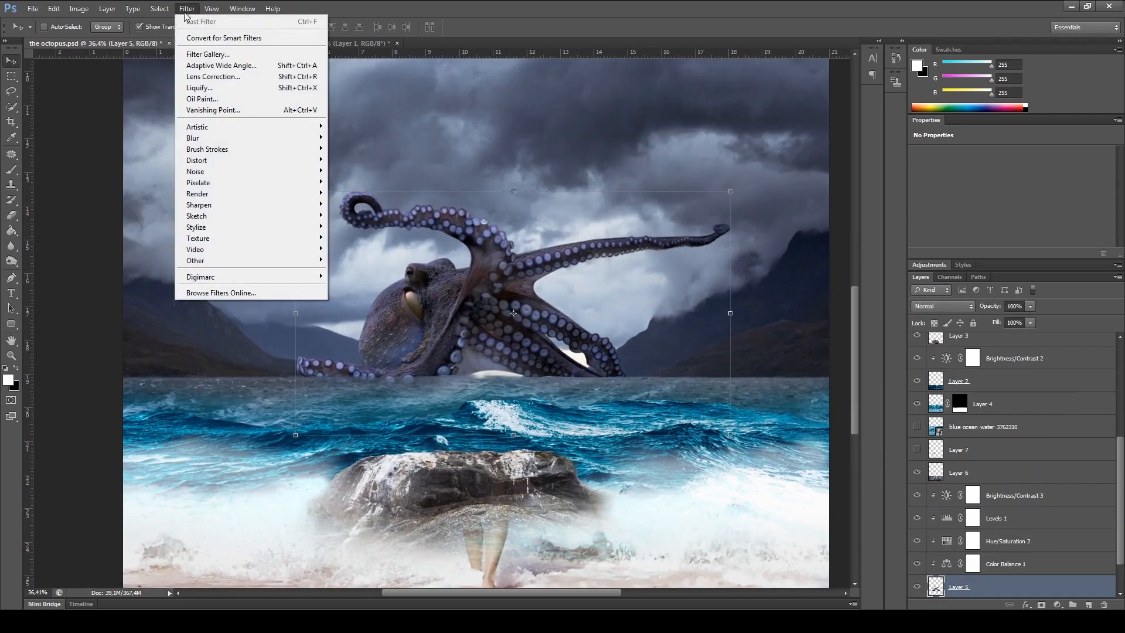
pyautogui.moveTo(224, 139)
pyautogui.click(353, 137)
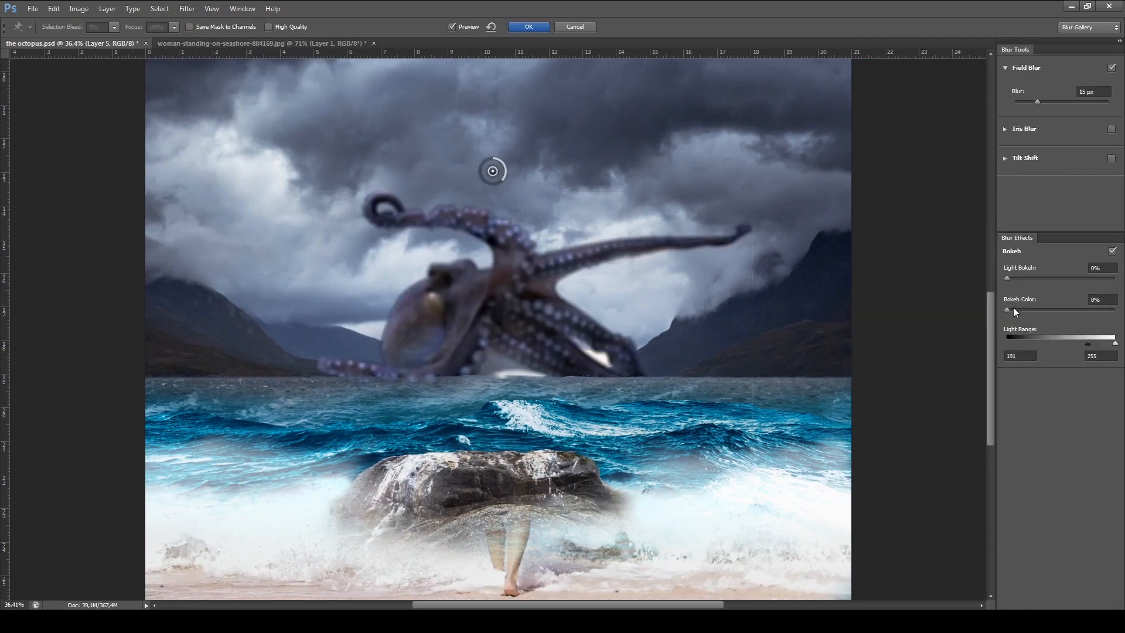
pyautogui.moveTo(1037, 101); pyautogui.dragTo(1027, 101)
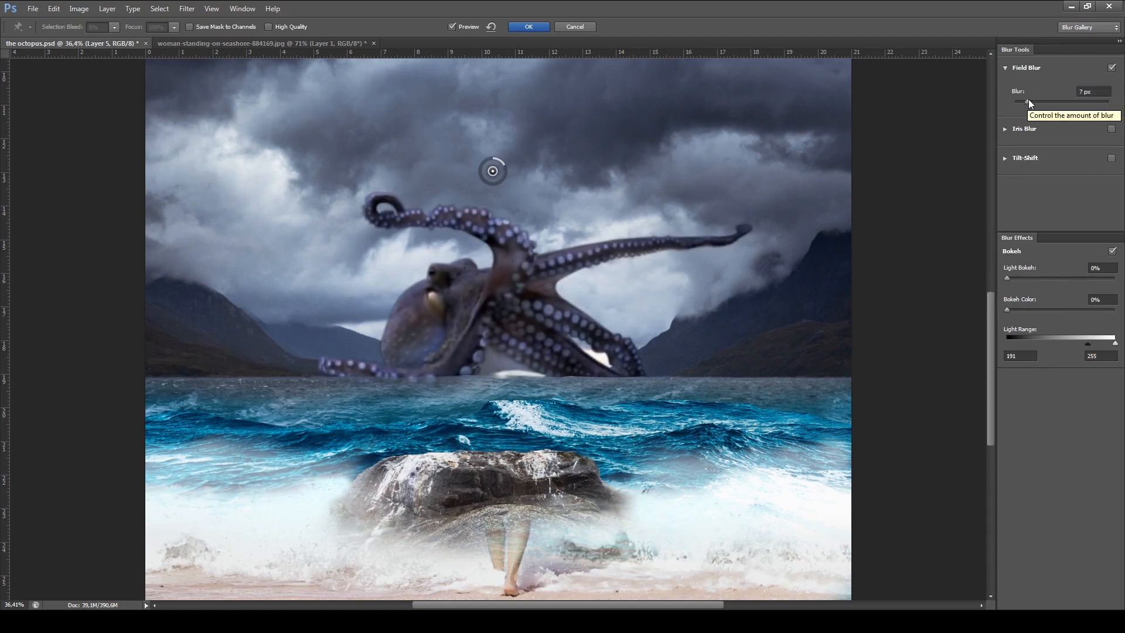
pyautogui.click(1083, 89)
pyautogui.write('10')
pyautogui.press('Return')
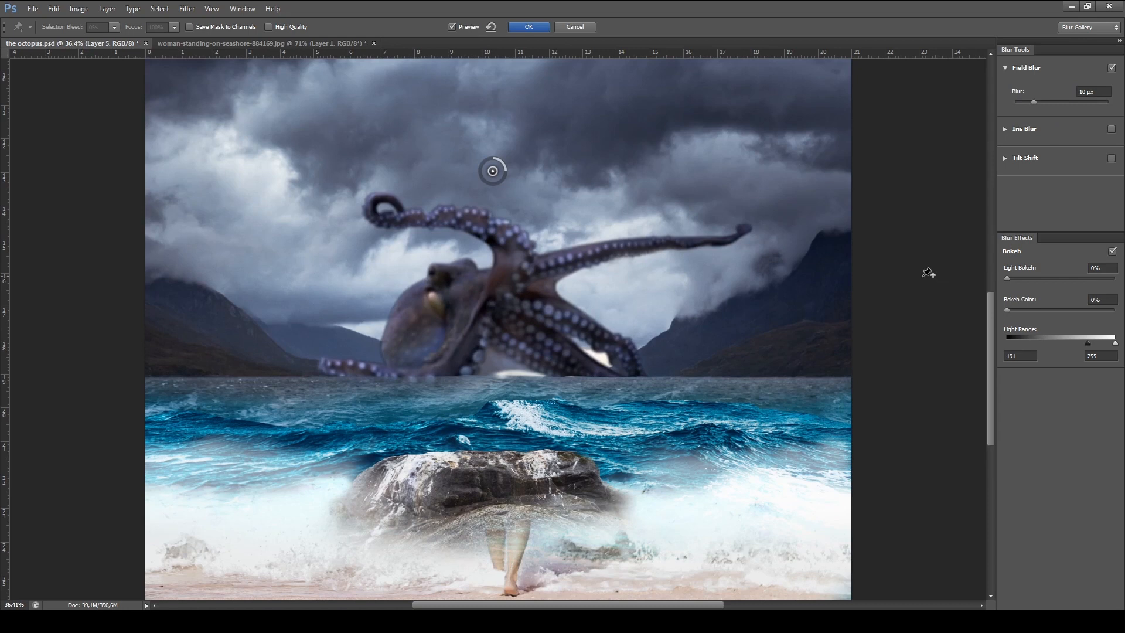
pyautogui.click(529, 26)
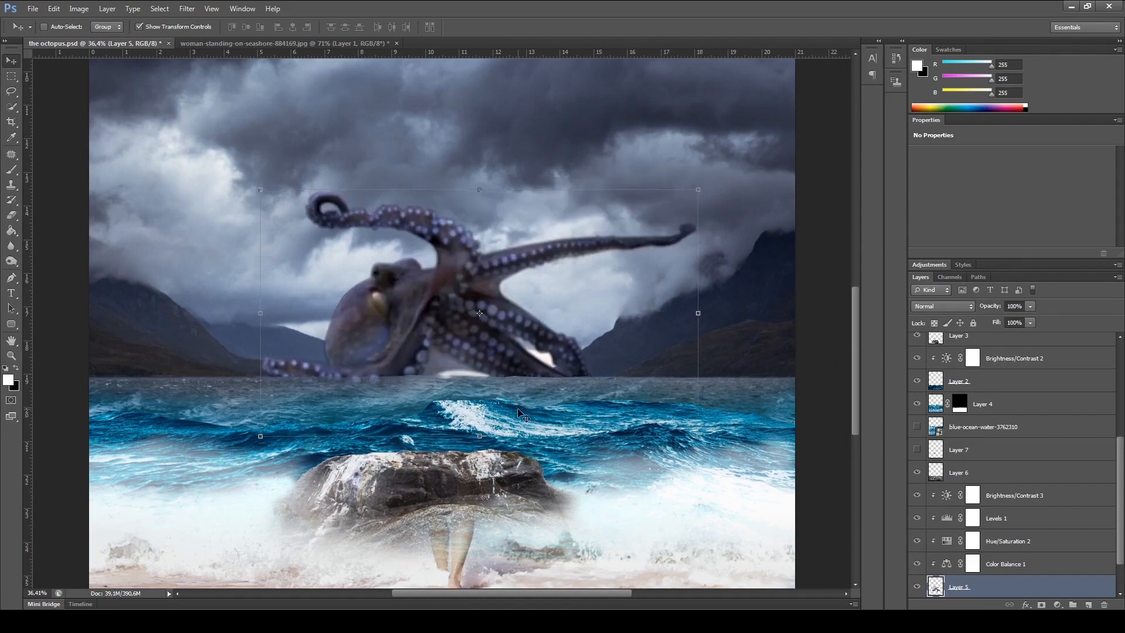
pyautogui.hotkey('ctrl', '0')
pyautogui.click(702, 386)
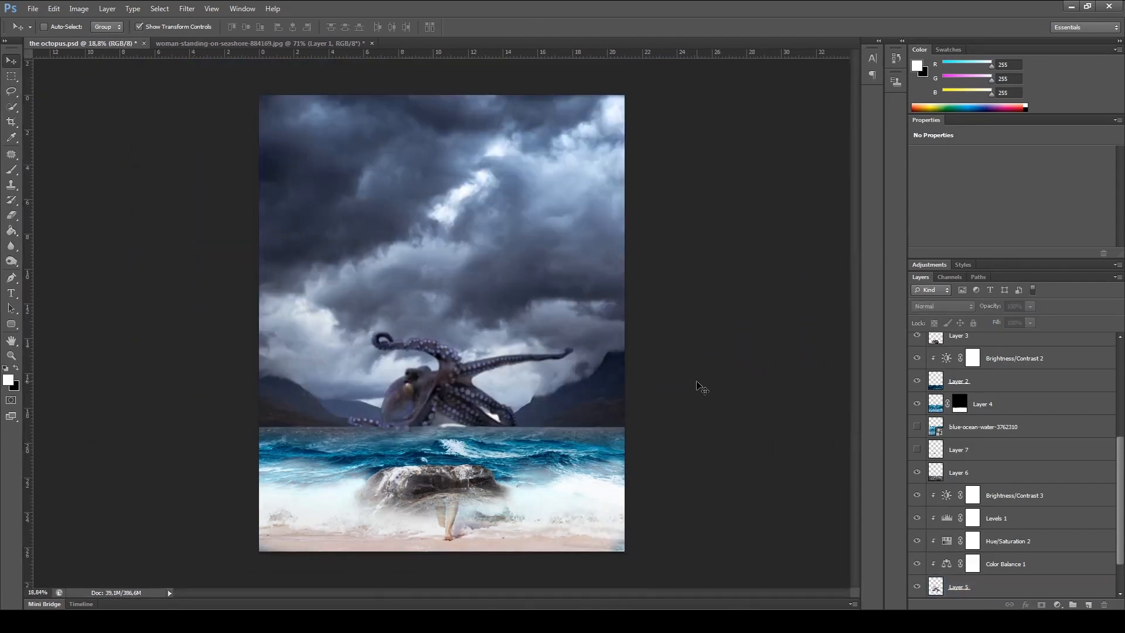
# Step: Identify the stormy sky and mountains layer by toggling its visibility, then apply a Field Blur to it
pyautogui.keyDown('ctrl'); pyautogui.click(564, 266); pyautogui.keyUp('ctrl')
pyautogui.click(918, 586)
pyautogui.click(922, 588)
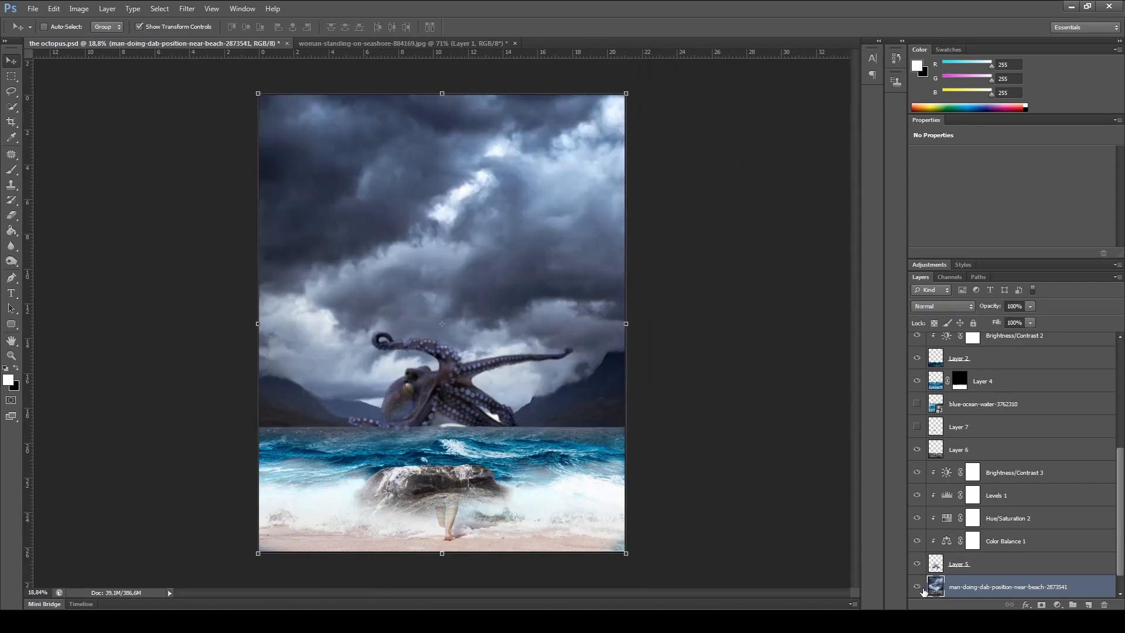
pyautogui.click(187, 9)
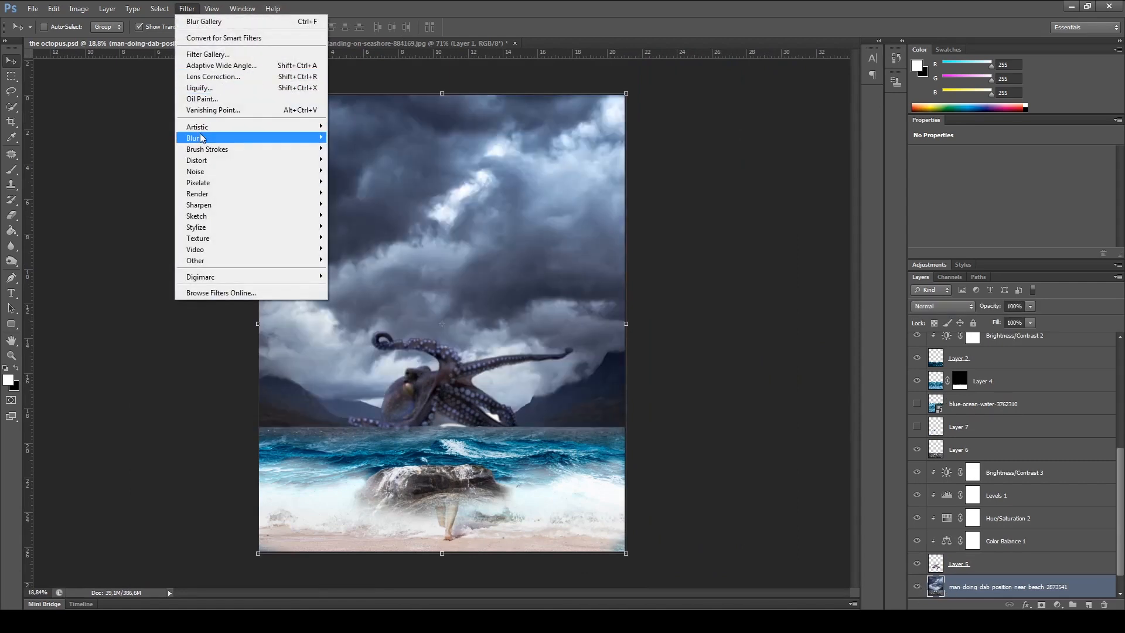
pyautogui.moveTo(201, 138)
pyautogui.click(363, 140)
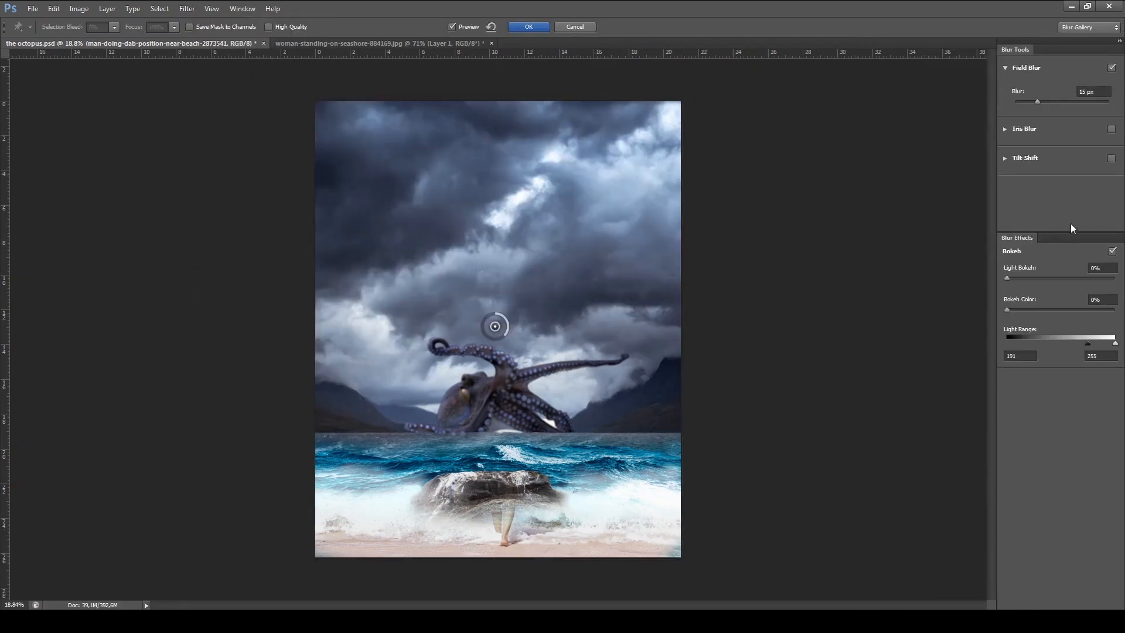
pyautogui.click(1085, 91)
pyautogui.press('BackSpace')
pyautogui.write('0')
pyautogui.press('Return')
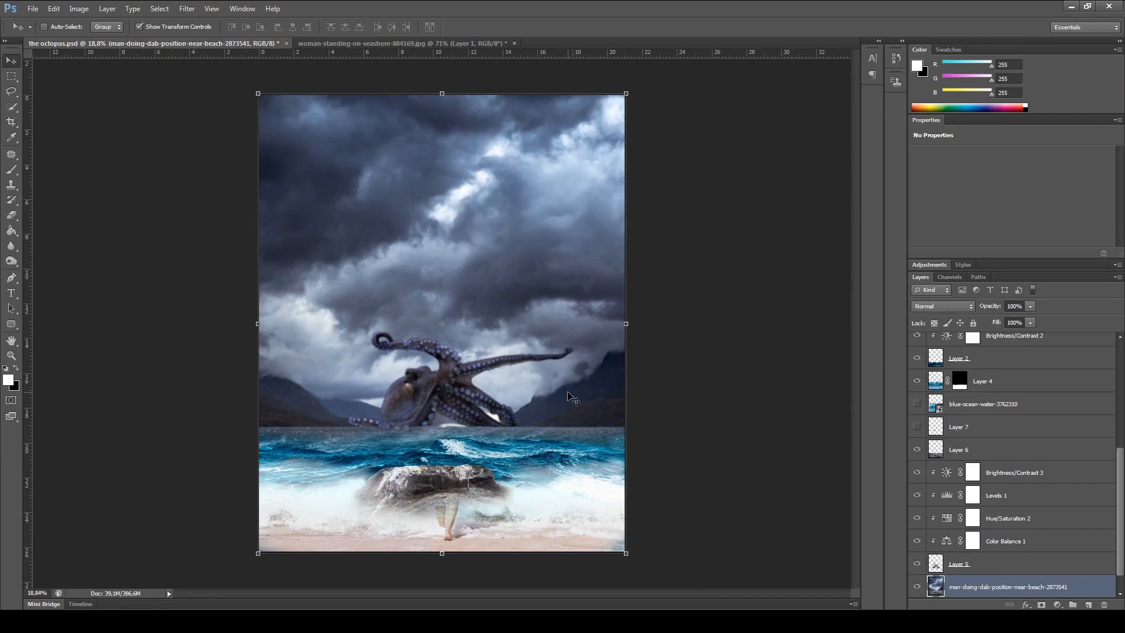
# Step: Examine the blurred octopus and background up close, checking which layers meet at the horizon
pyautogui.keyDown('ctrl'); pyautogui.click(673, 382); pyautogui.keyUp('ctrl')
pyautogui.scroll(7, 404, 387)
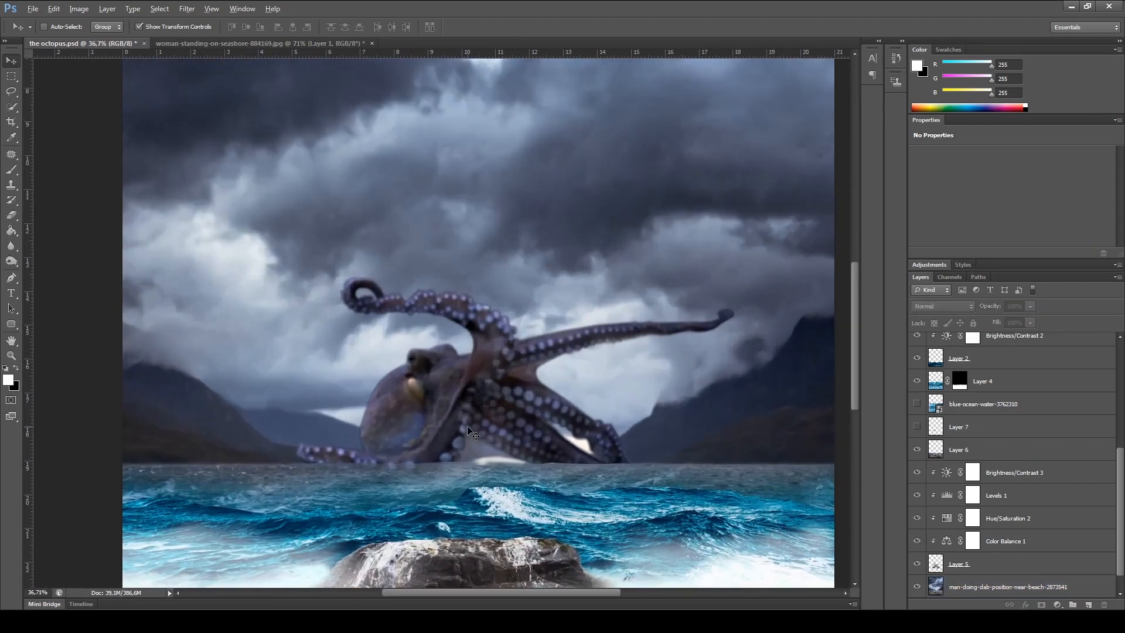
pyautogui.scroll(-2, 472, 434)
pyautogui.scroll(-1, 995, 528)
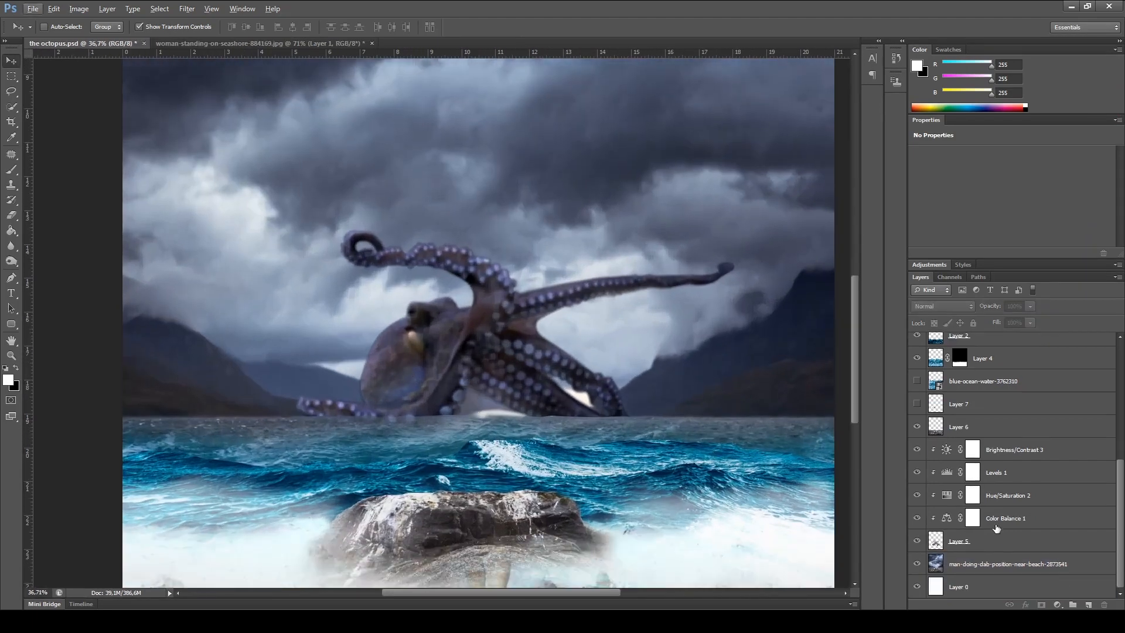
pyautogui.keyDown('ctrl'); pyautogui.click(769, 432); pyautogui.keyUp('ctrl')
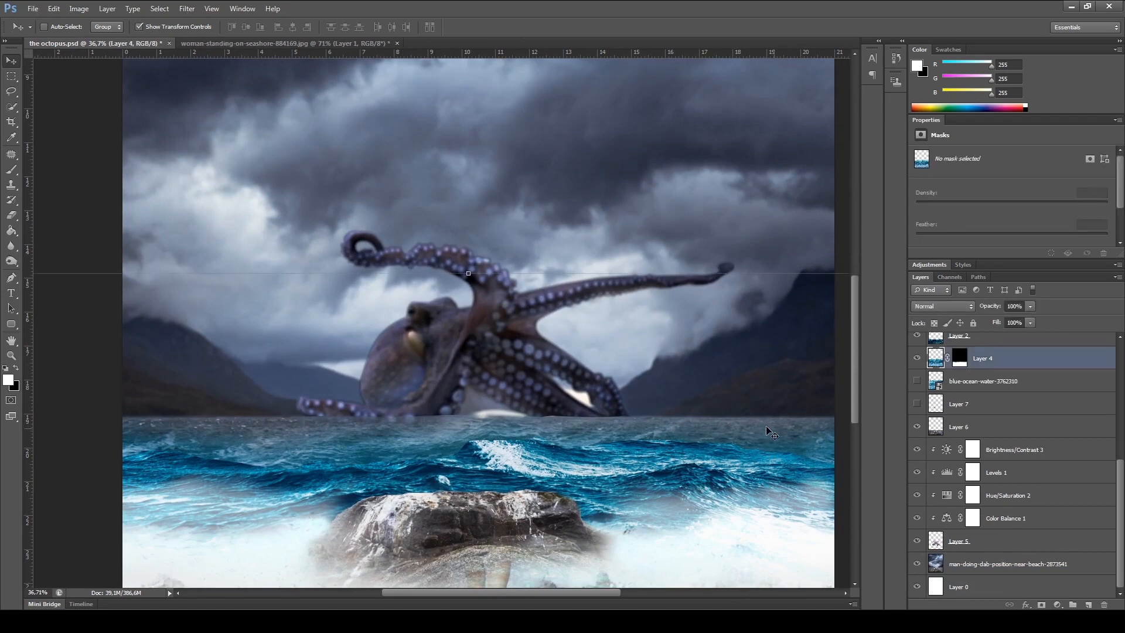
pyautogui.click(971, 548)
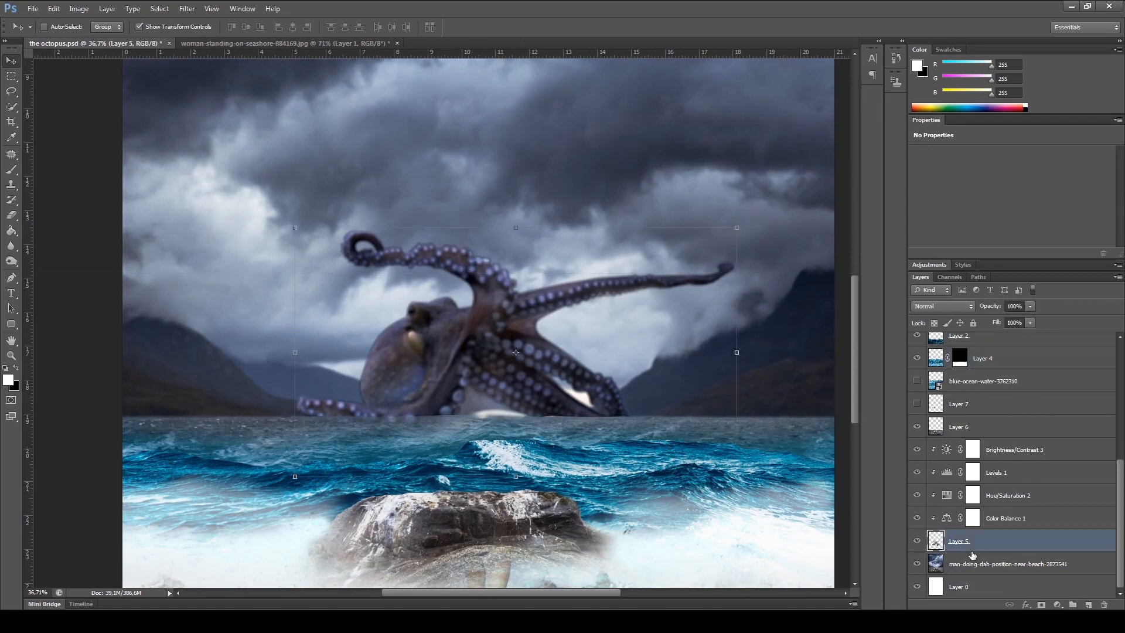
pyautogui.click(972, 568)
pyautogui.click(956, 546)
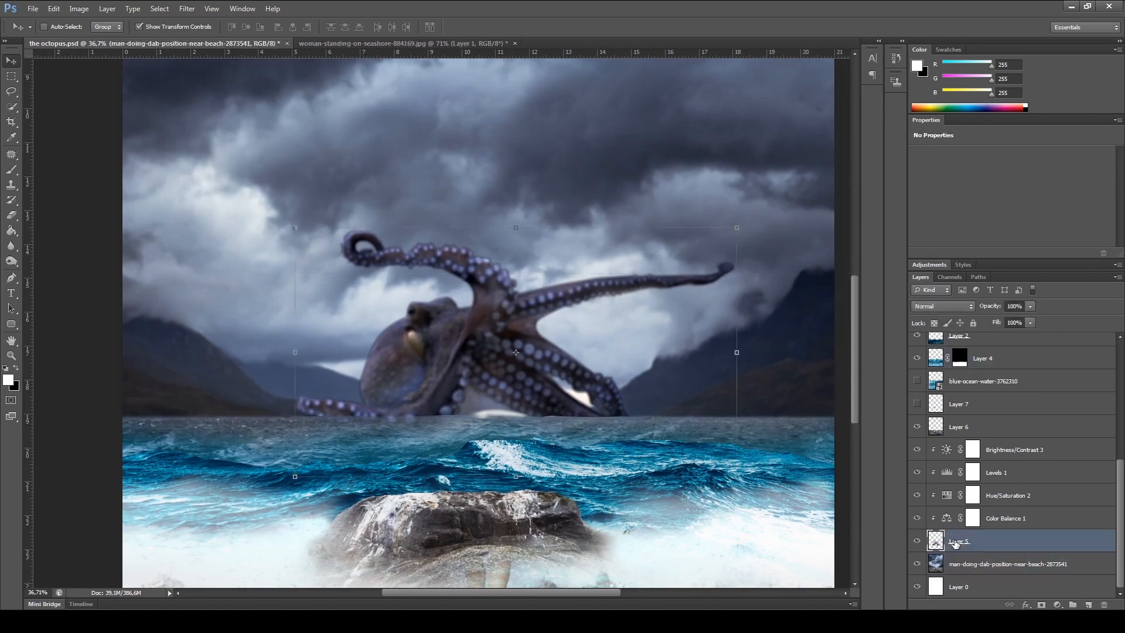
# Step: Identify Layer 6, the distant strip of sea at the horizon, and apply a Field Blur of 8 px to it
pyautogui.click(966, 430)
pyautogui.click(918, 427)
pyautogui.click(917, 427)
pyautogui.click(187, 9)
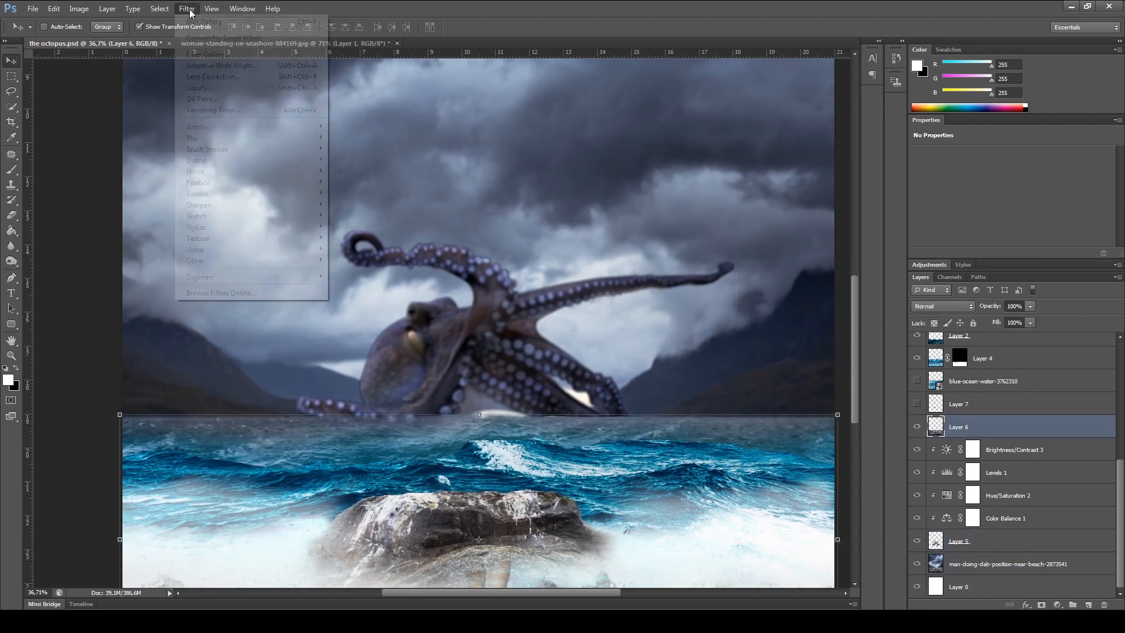
pyautogui.moveTo(295, 137)
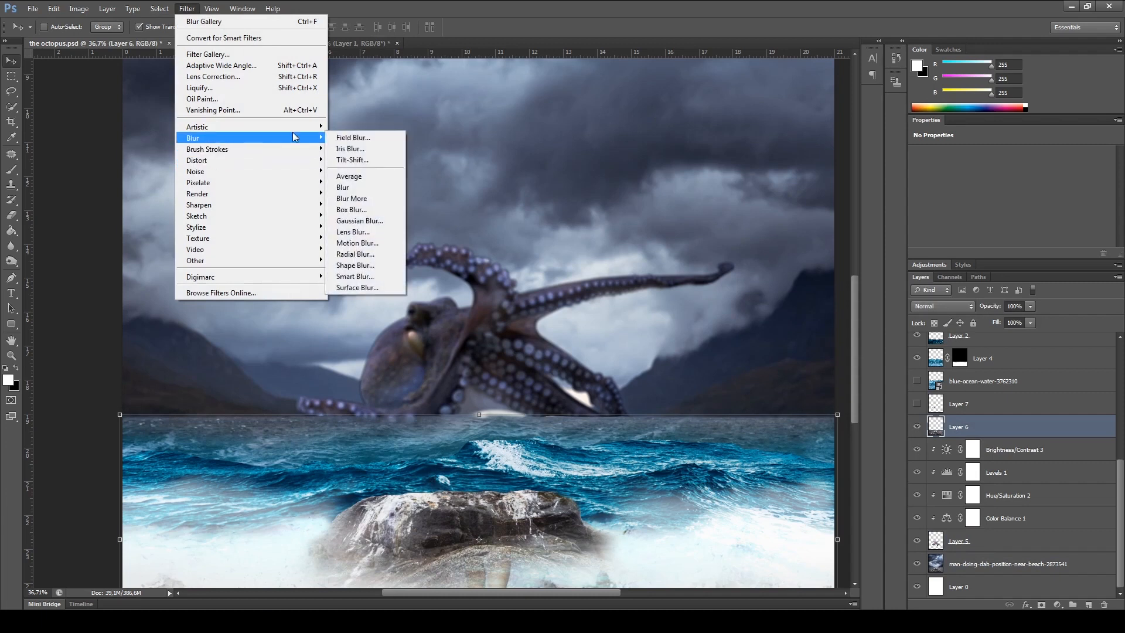
pyautogui.click(353, 137)
pyautogui.moveTo(1036, 101); pyautogui.dragTo(1026, 103)
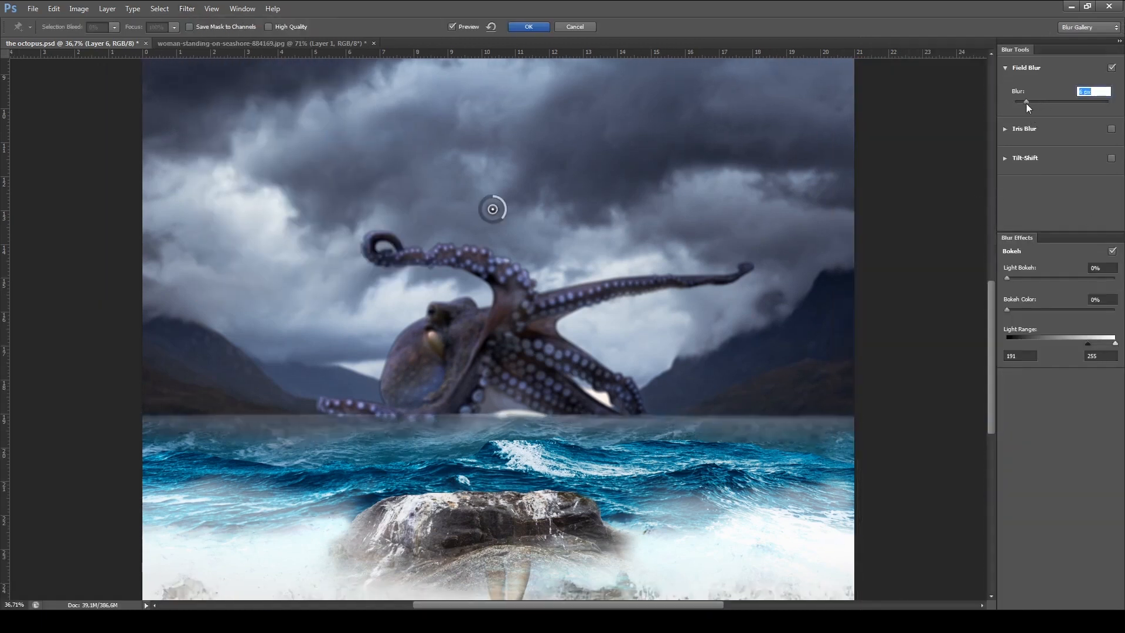
pyautogui.click(1028, 103)
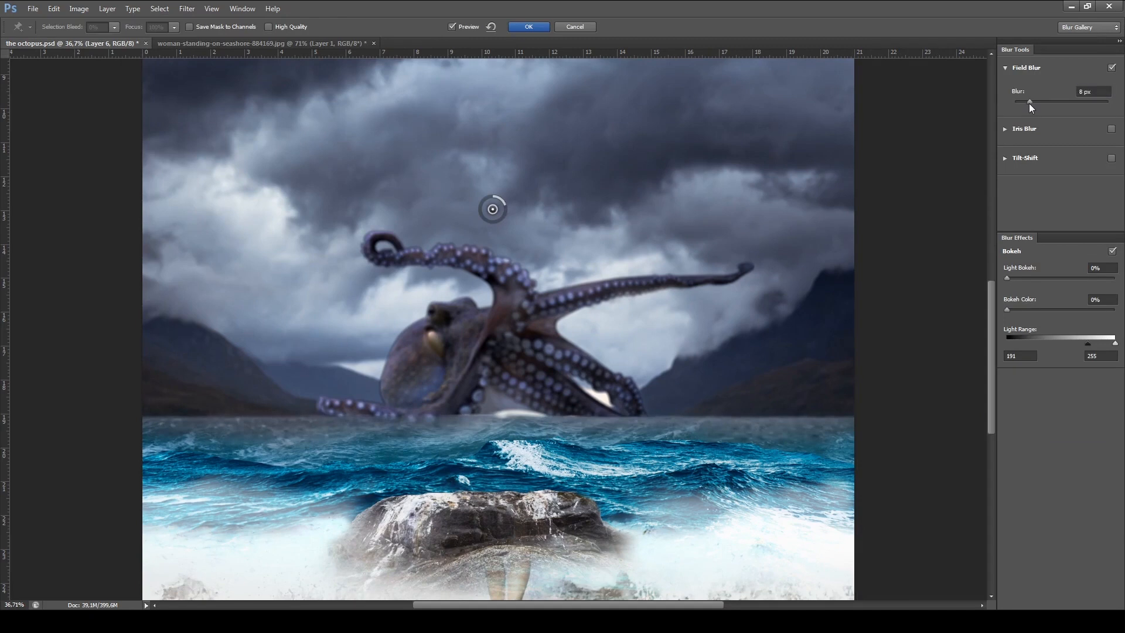
pyautogui.click(527, 27)
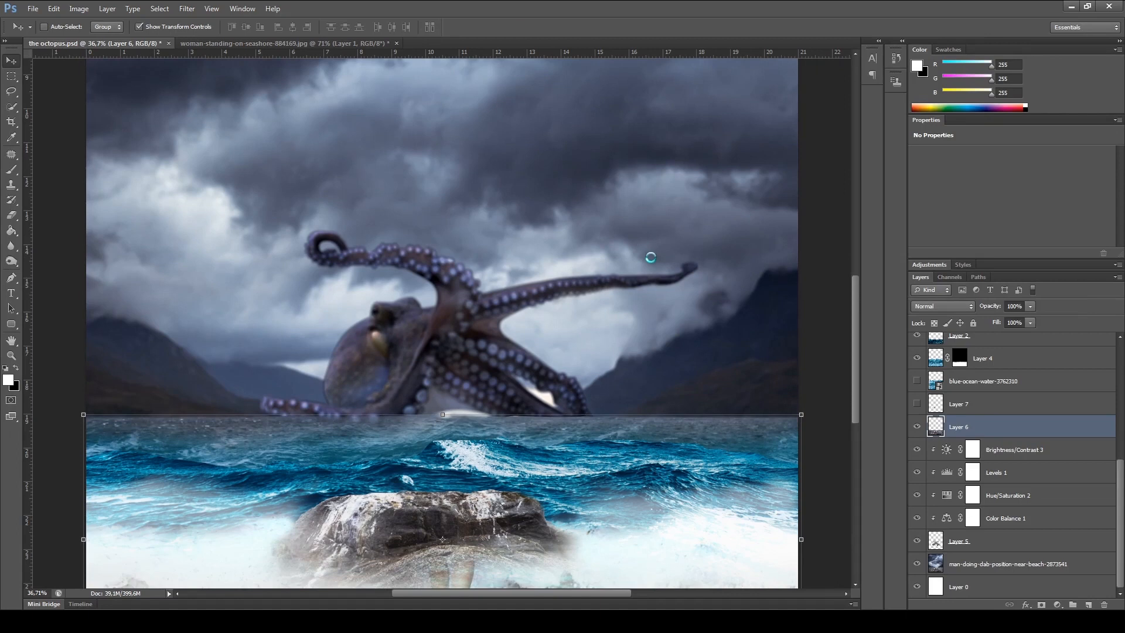
# Step: Select the octopus layer and set up the Eraser with a hard round 11 px brush at 89% opacity beside the octopus head
pyautogui.scroll(-1, 651, 259)
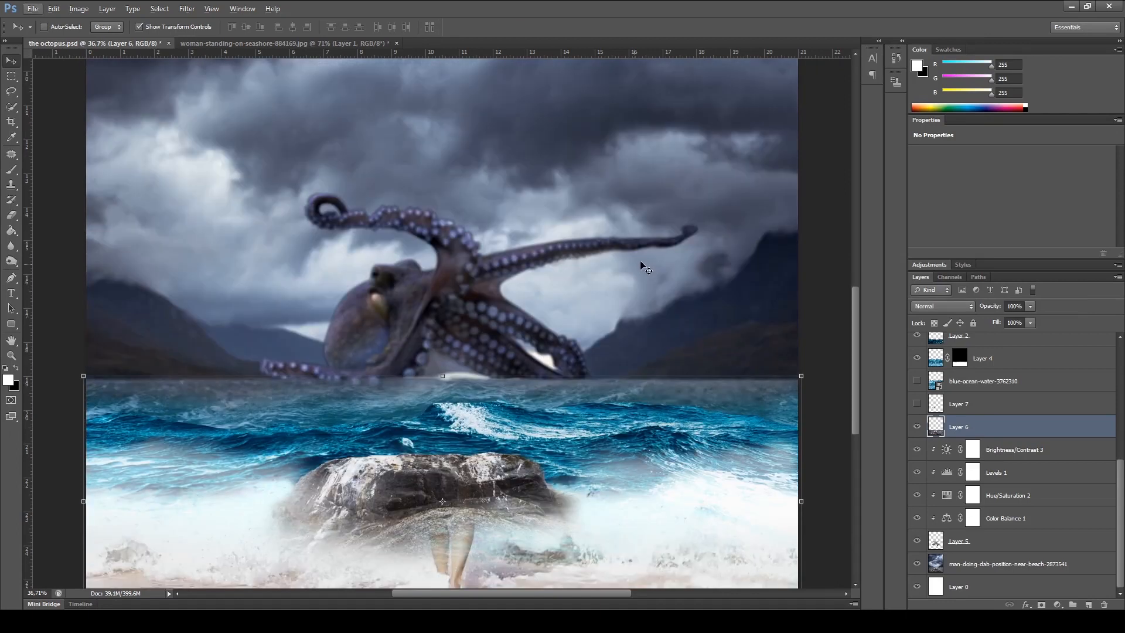
pyautogui.keyDown('ctrl'); pyautogui.click(467, 317); pyautogui.keyUp('ctrl')
pyautogui.scroll(2, 369, 313)
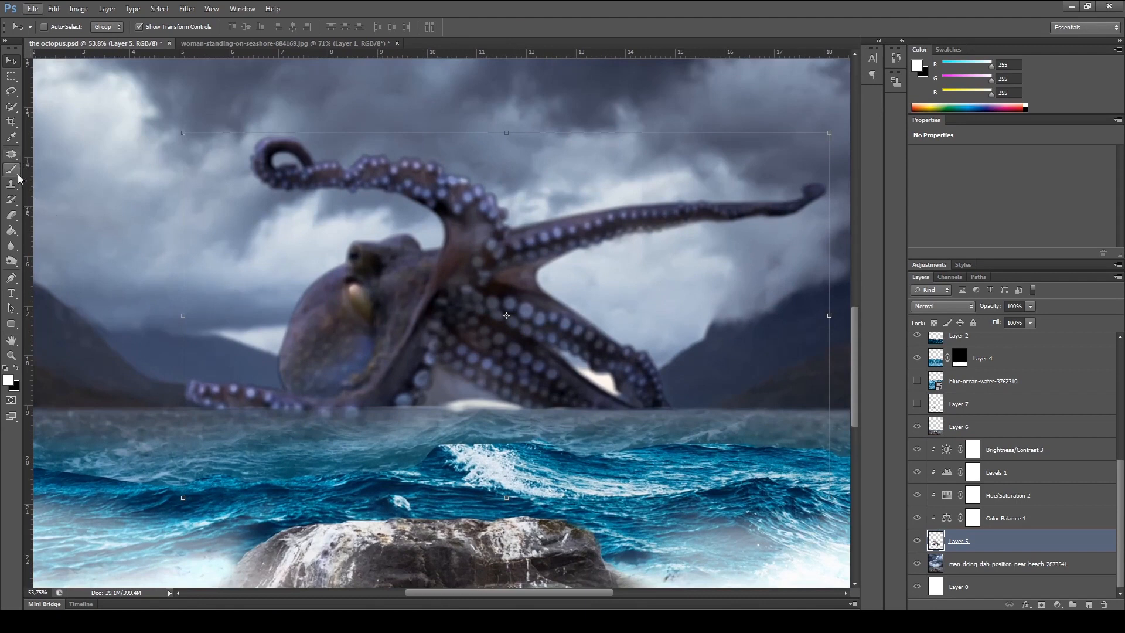
pyautogui.click(14, 218)
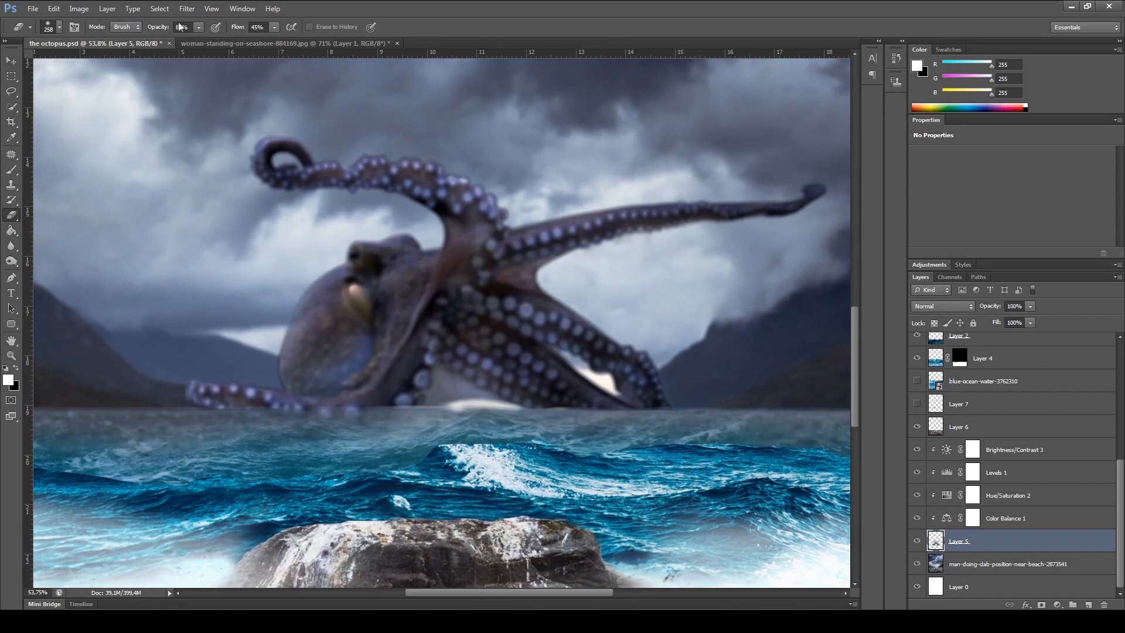
pyautogui.click(59, 29)
pyautogui.click(42, 119)
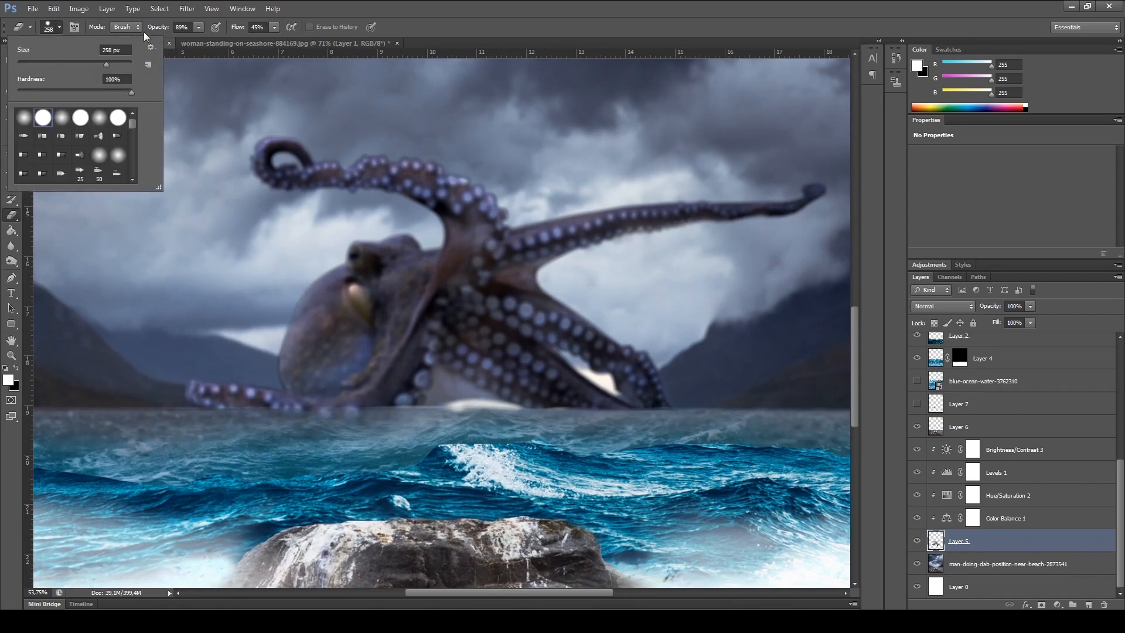
pyautogui.click(198, 27)
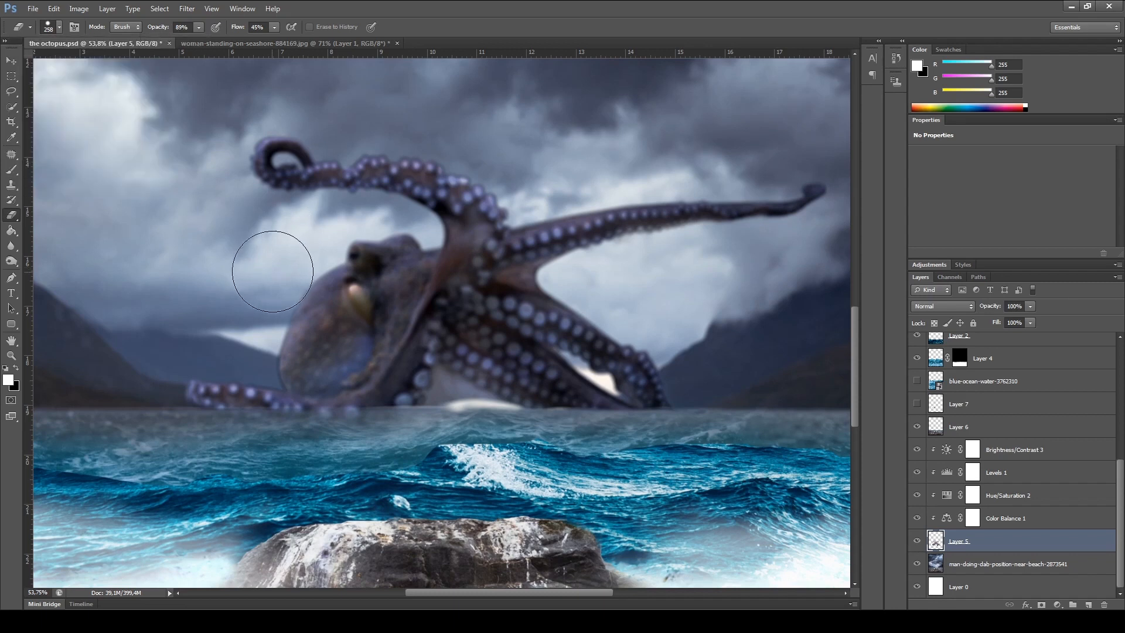
pyautogui.moveTo(236, 328); pyautogui.dragTo(213, 338)
pyautogui.moveTo(261, 366); pyautogui.dragTo(252, 368)
pyautogui.scroll(5, 250, 403)
pyautogui.moveTo(301, 340); pyautogui.dragTo(275, 340)
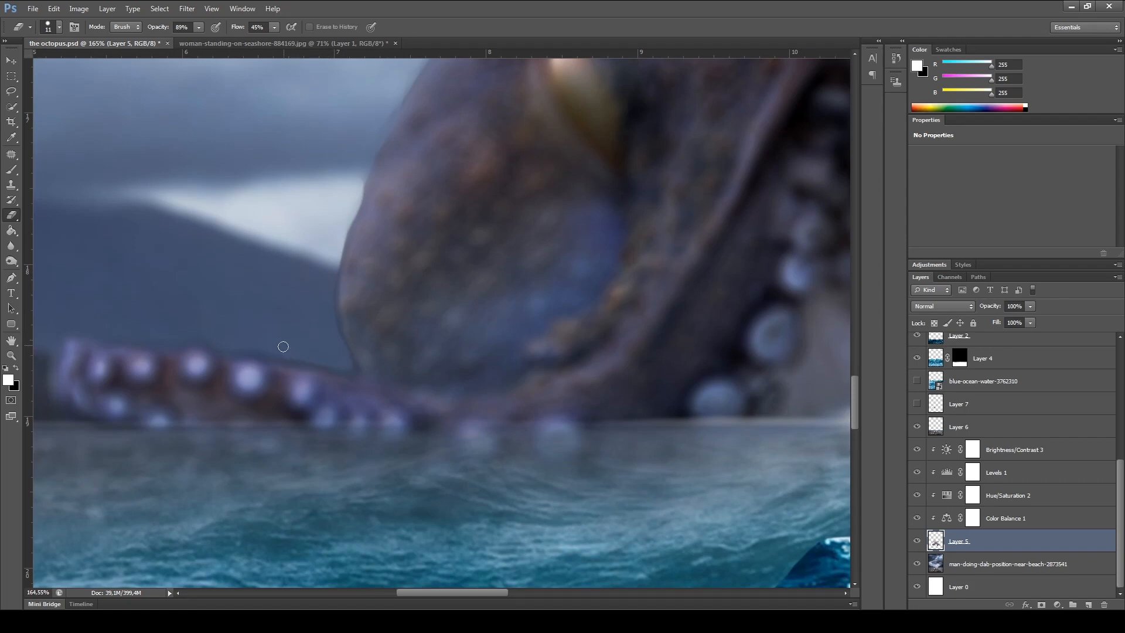
# Step: Erase the dark fringe along the octopus head's outer edge with a soft round eraser of about 74 px
pyautogui.click(58, 30)
pyautogui.click(63, 120)
pyautogui.click(342, 195)
pyautogui.rightClick(355, 182)
pyautogui.click(342, 178)
pyautogui.rightClick(342, 179)
pyautogui.click(316, 179)
pyautogui.rightClick(317, 179)
pyautogui.moveTo(342, 166); pyautogui.dragTo(372, 161)
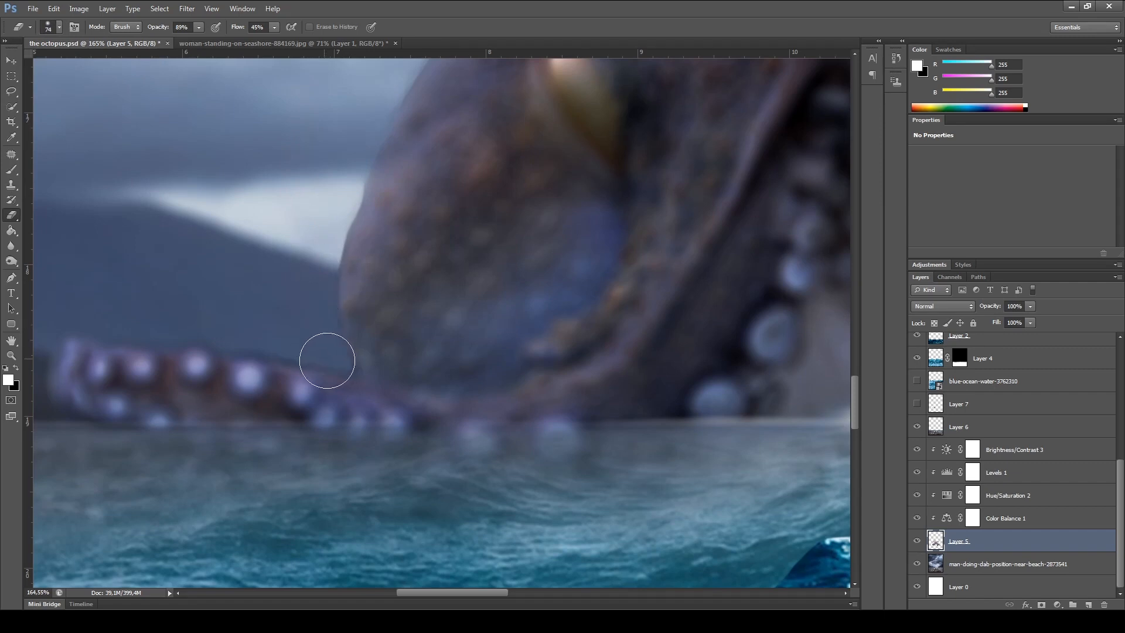
# Step: Examine the octopus head's erased edge up close and in the whole composition, then deselect the layer
pyautogui.scroll(-5, 217, 320)
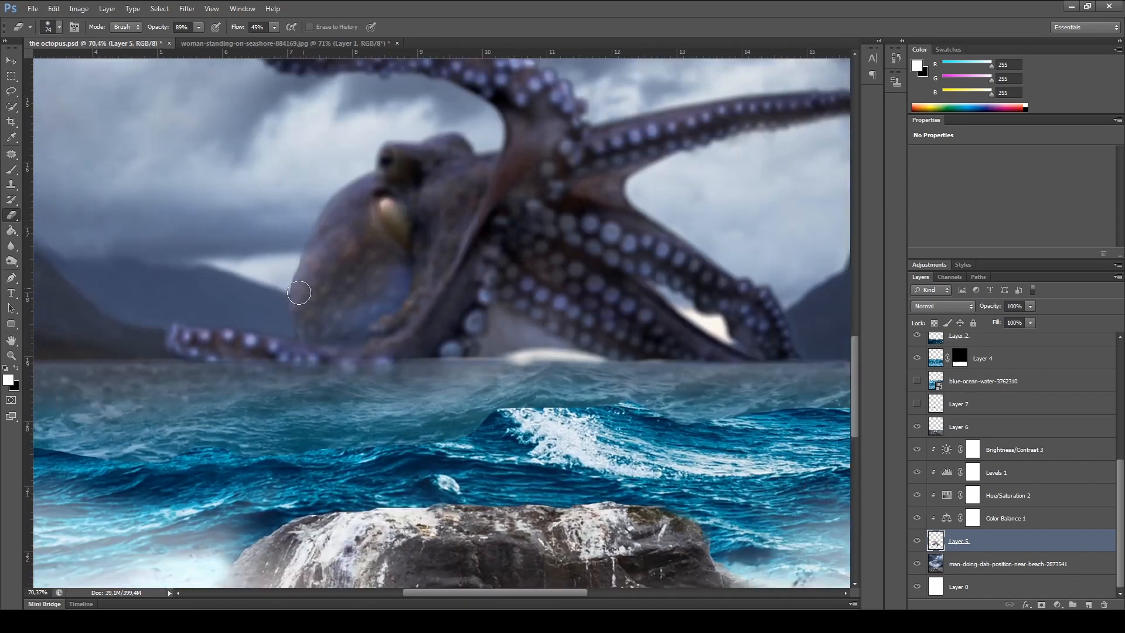
pyautogui.scroll(4, 341, 198)
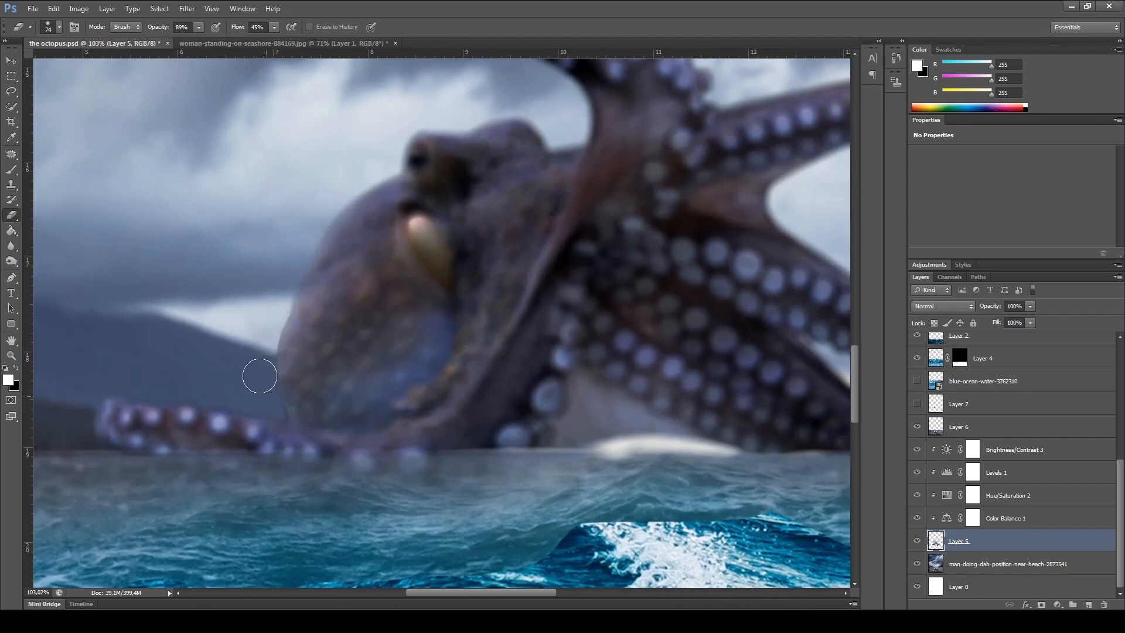
pyautogui.scroll(-3, 256, 375)
pyautogui.scroll(-2, 444, 176)
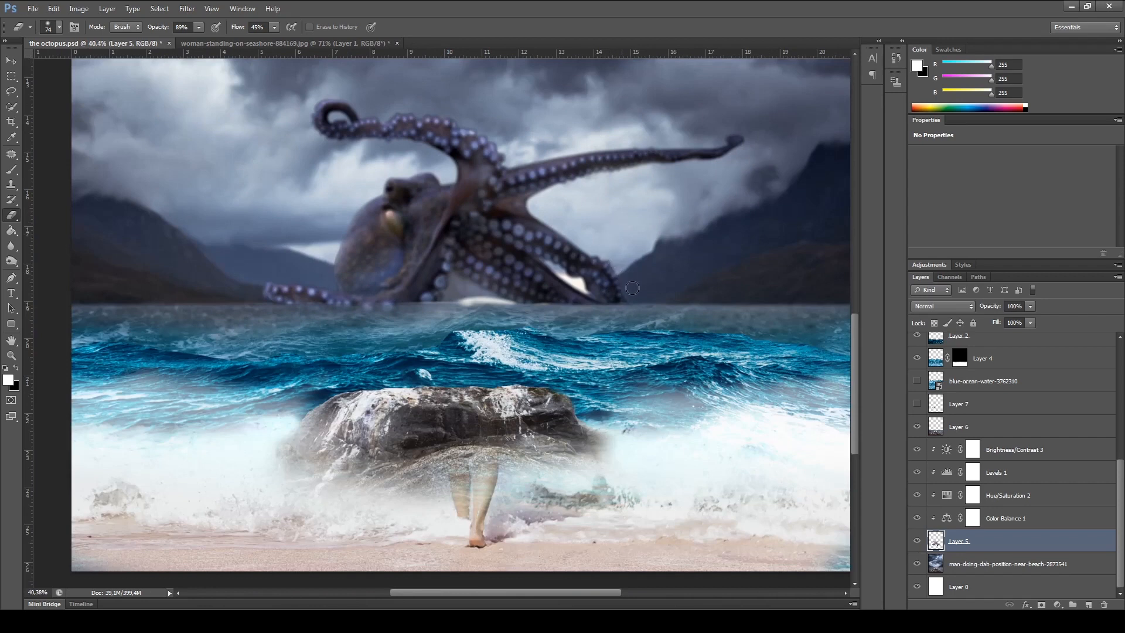
pyautogui.scroll(-5, 632, 288)
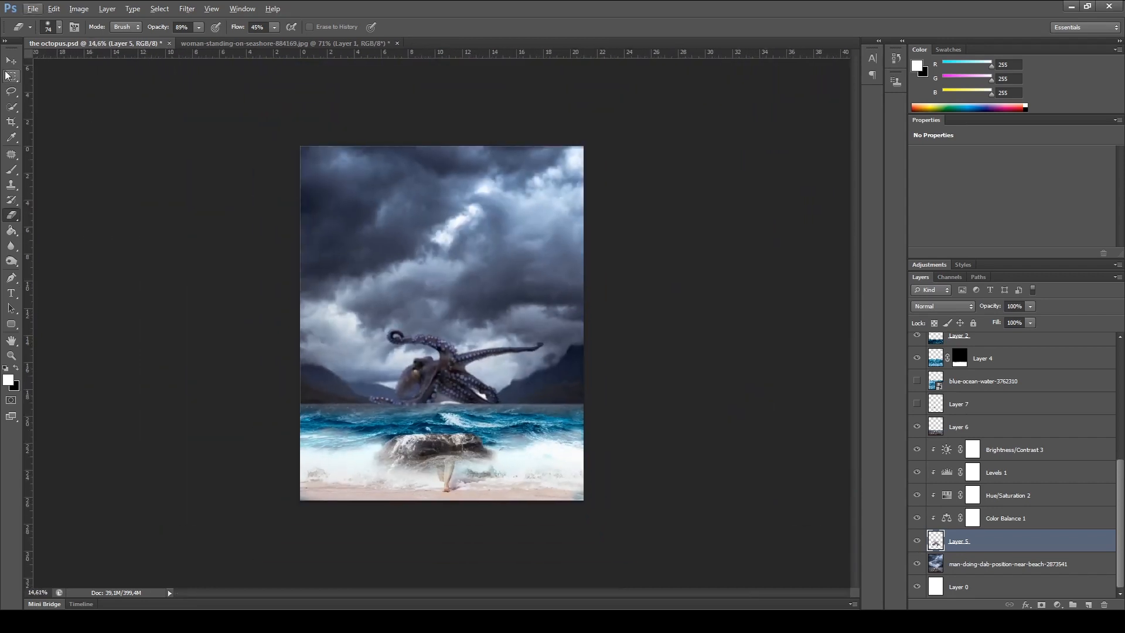
pyautogui.click(13, 65)
pyautogui.click(713, 253)
# Step: Select Layer 2, the waves behind the rock, and apply a Field Blur of 6 px to it
pyautogui.scroll(3, 1031, 385)
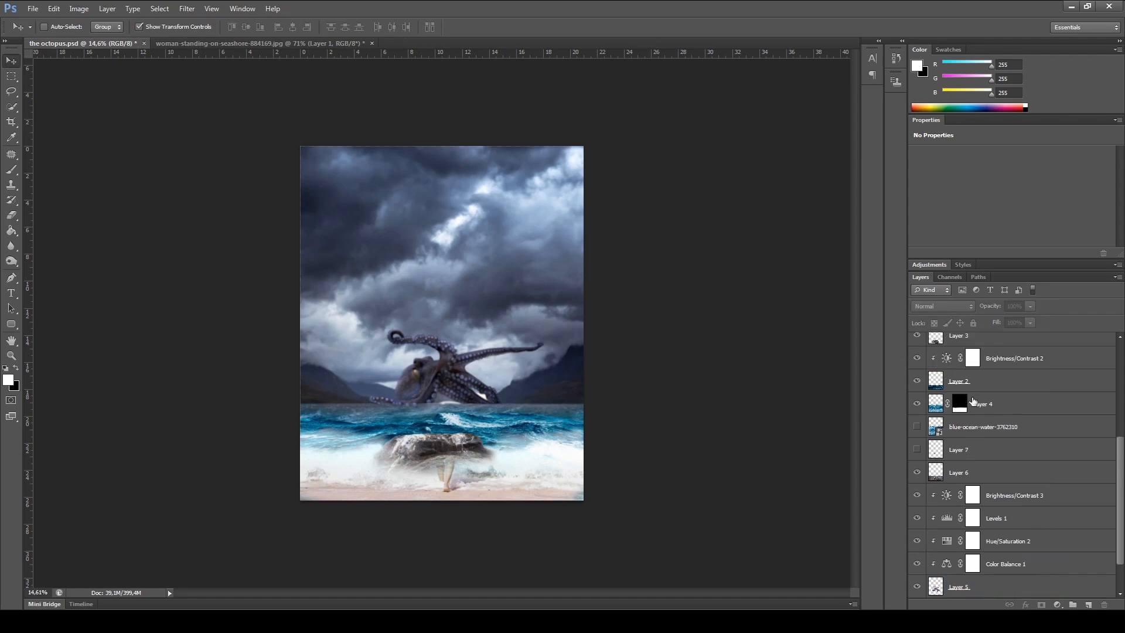
pyautogui.scroll(3, 445, 387)
pyautogui.scroll(1, 471, 465)
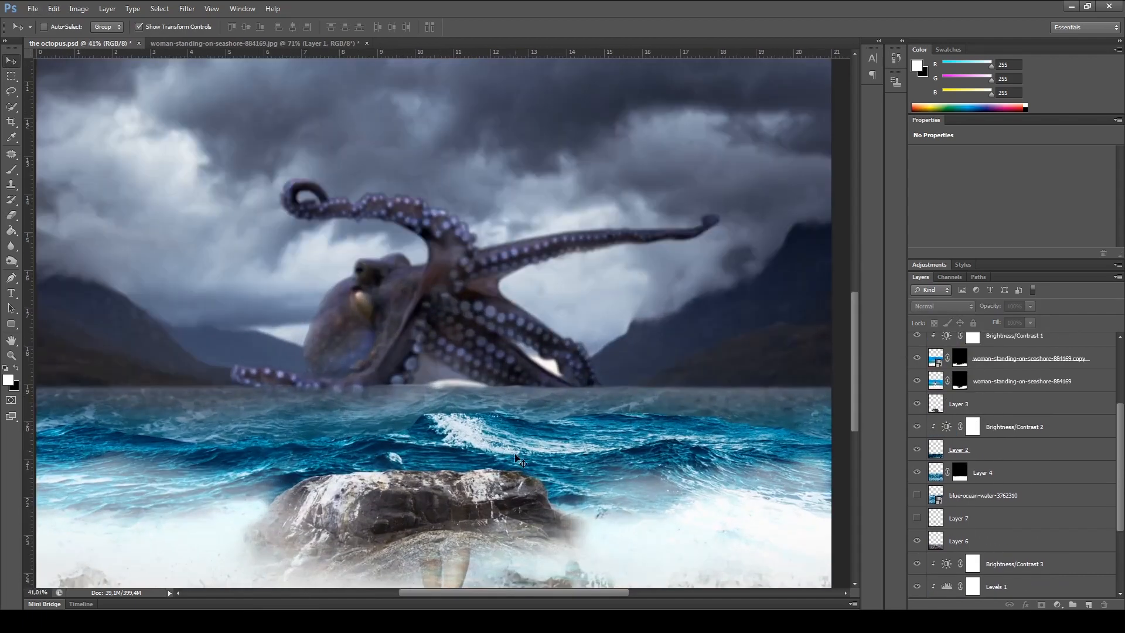
pyautogui.keyDown('ctrl'); pyautogui.click(515, 445); pyautogui.keyUp('ctrl')
pyautogui.scroll(-1, 516, 445)
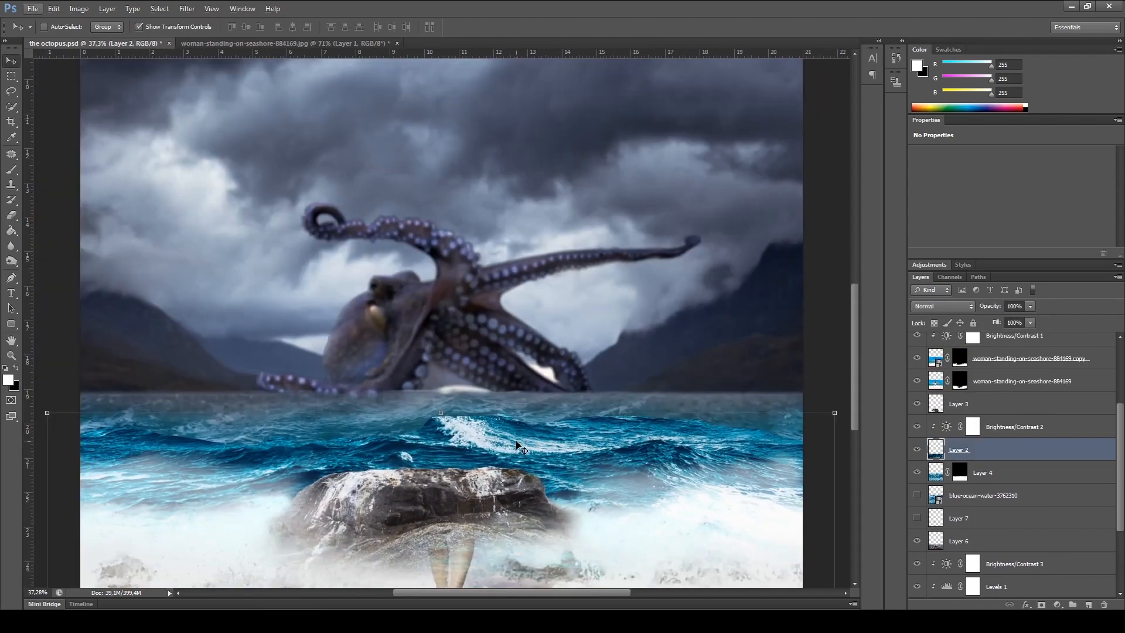
pyautogui.click(186, 9)
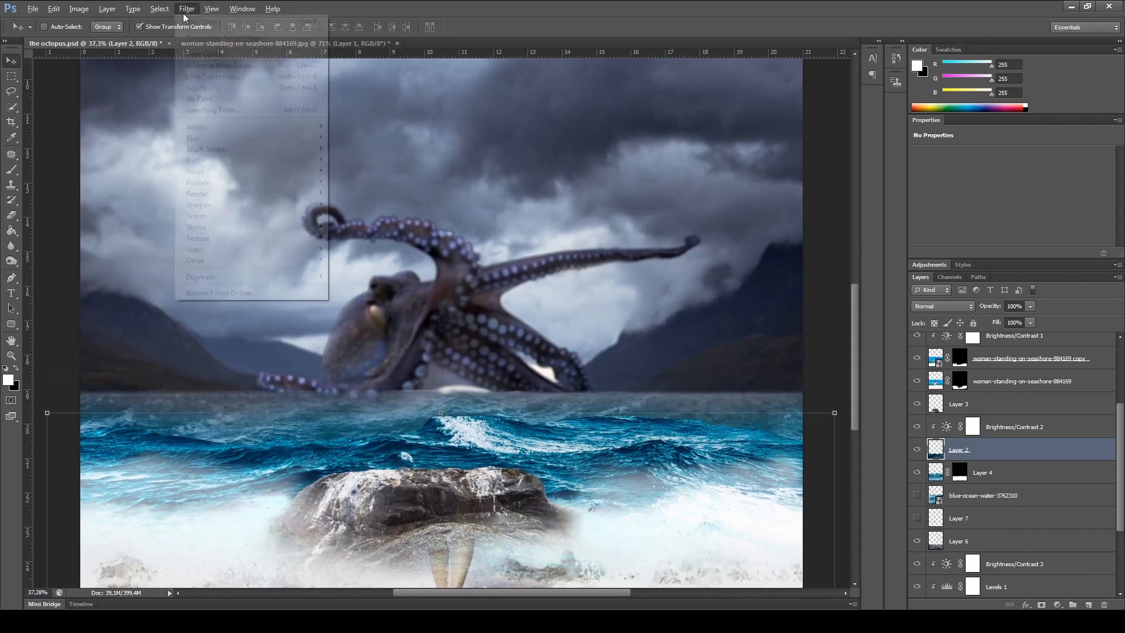
pyautogui.moveTo(231, 7)
pyautogui.moveTo(187, 9)
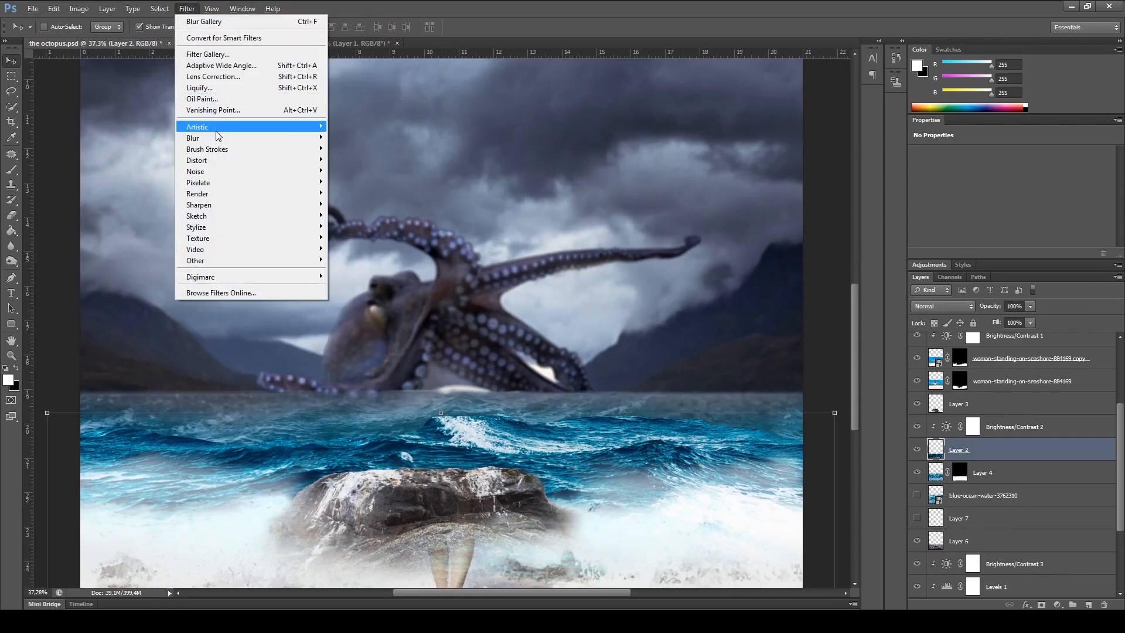
pyautogui.moveTo(215, 136)
pyautogui.click(373, 140)
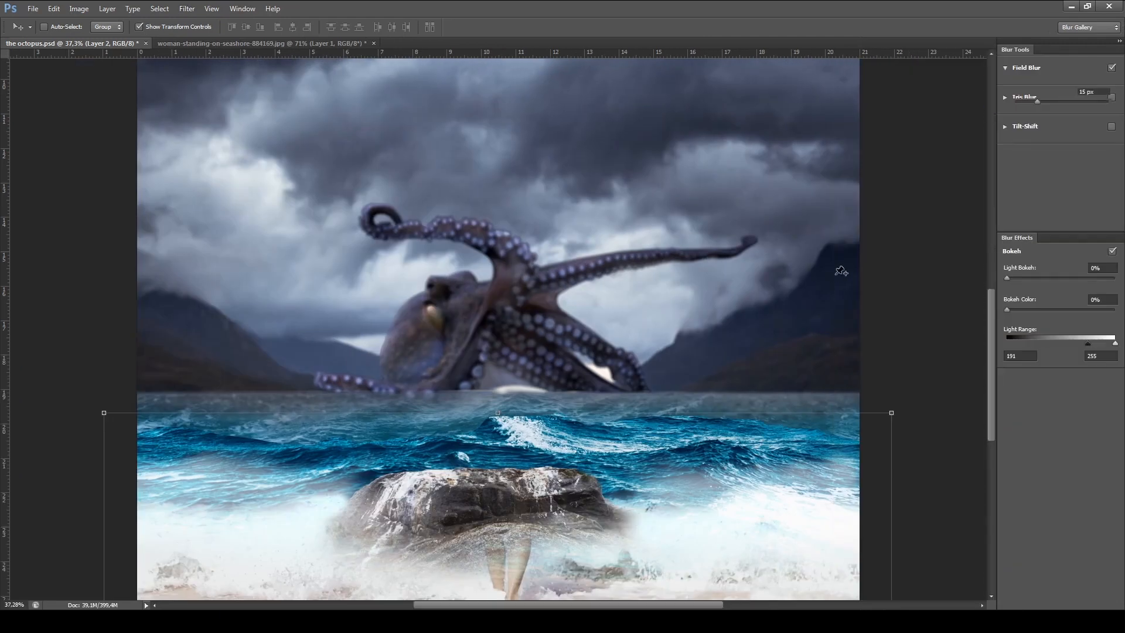
pyautogui.click(1023, 104)
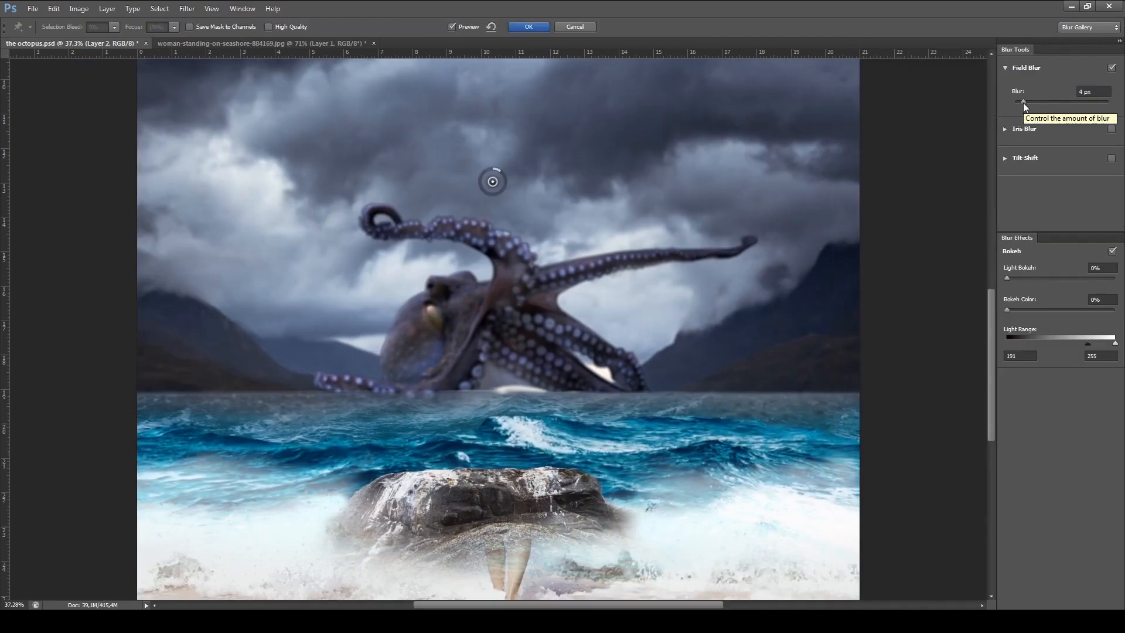
pyautogui.click(1025, 103)
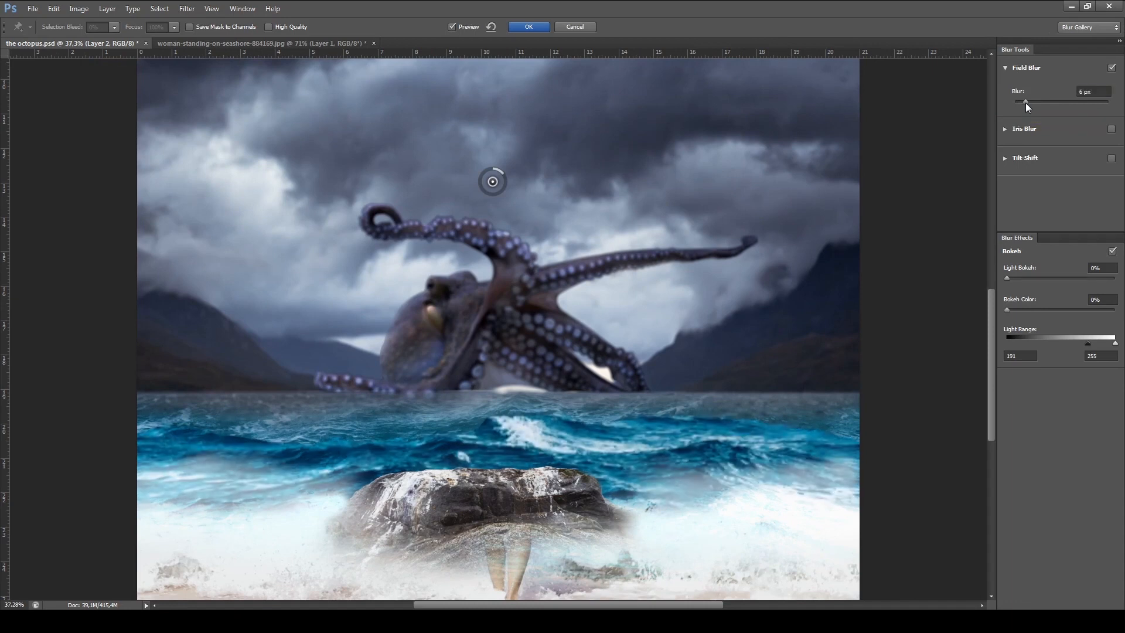
pyautogui.press('Return')
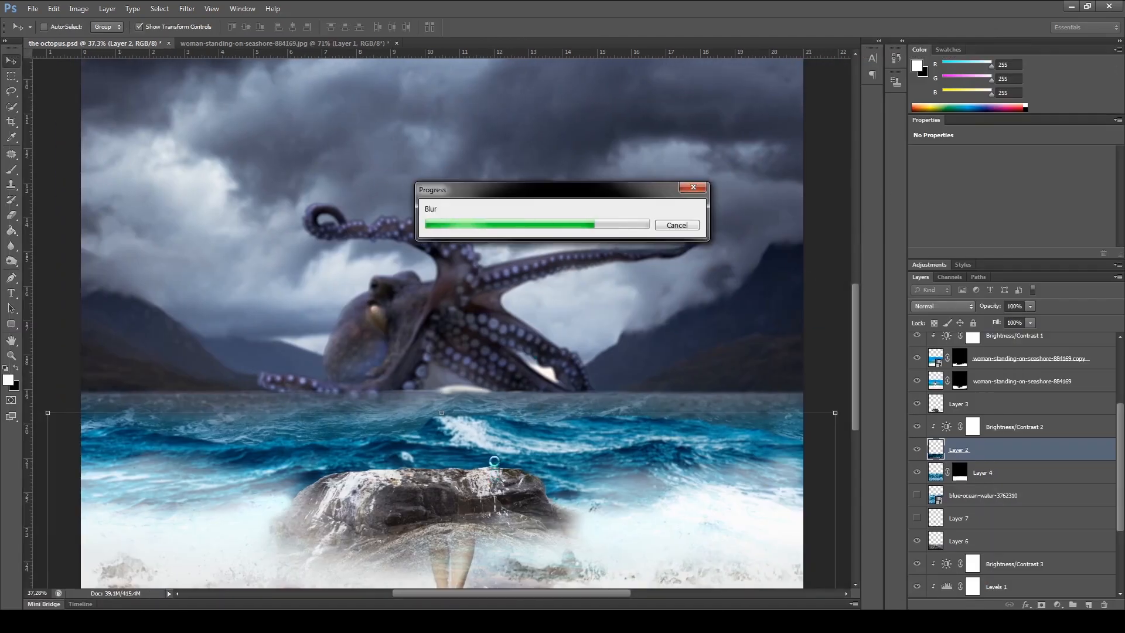
# Step: Add a Brightness/Contrast adjustment clipped to Layer 6, the distant sea strip, with brightness 33 and contrast 71
pyautogui.scroll(-1, 499, 466)
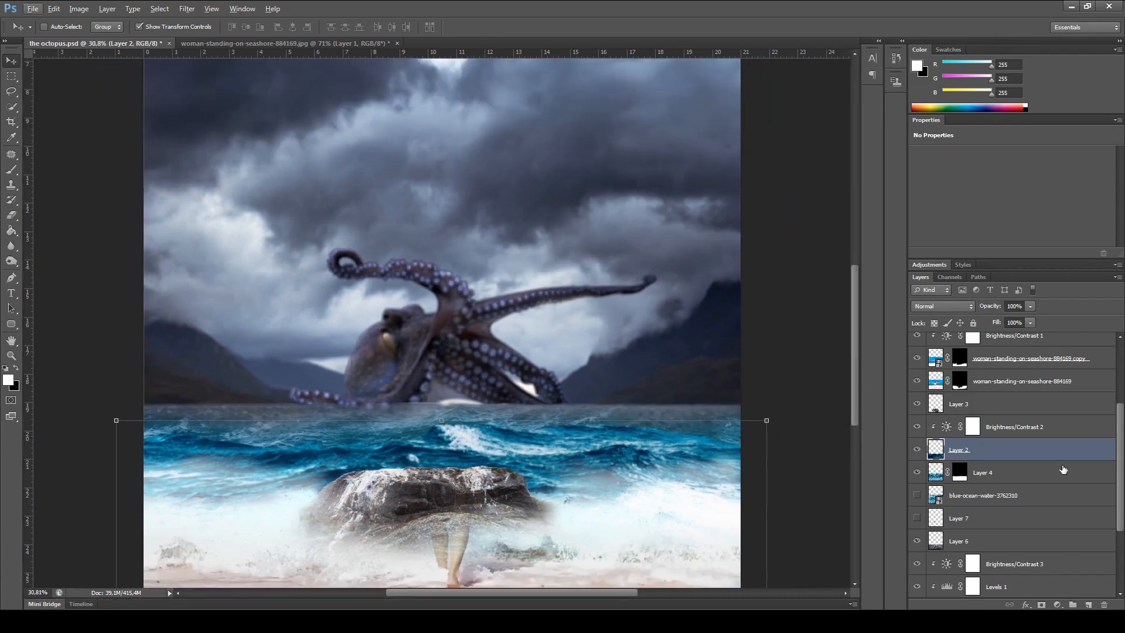
pyautogui.click(988, 533)
pyautogui.rightClick(986, 533)
pyautogui.click(987, 539)
pyautogui.click(1057, 604)
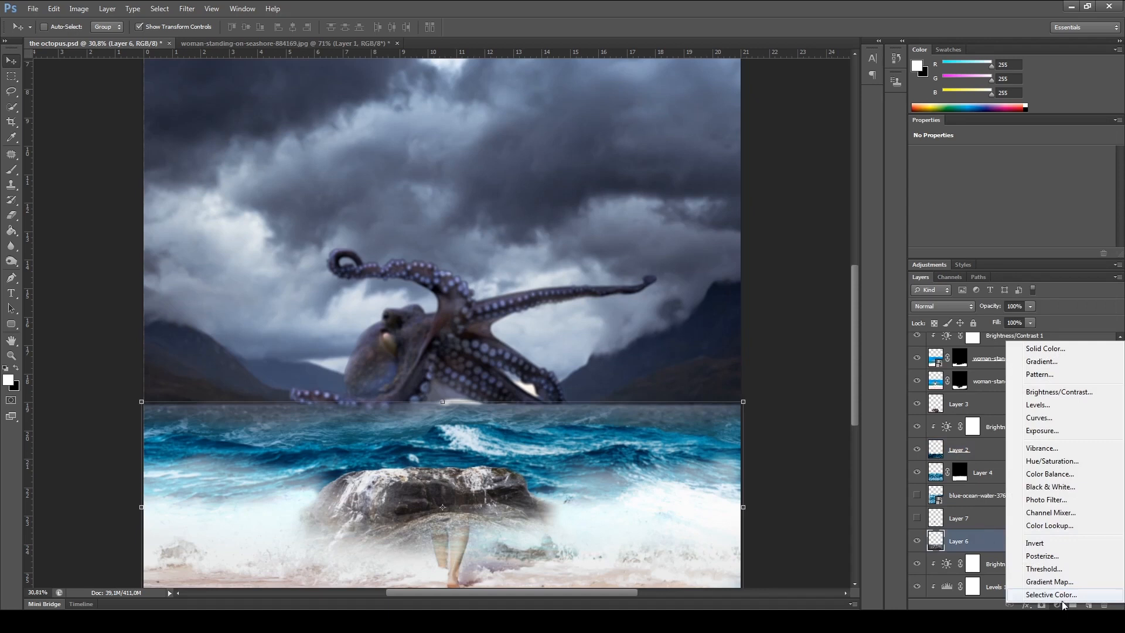
pyautogui.click(1039, 389)
pyautogui.click(1036, 183)
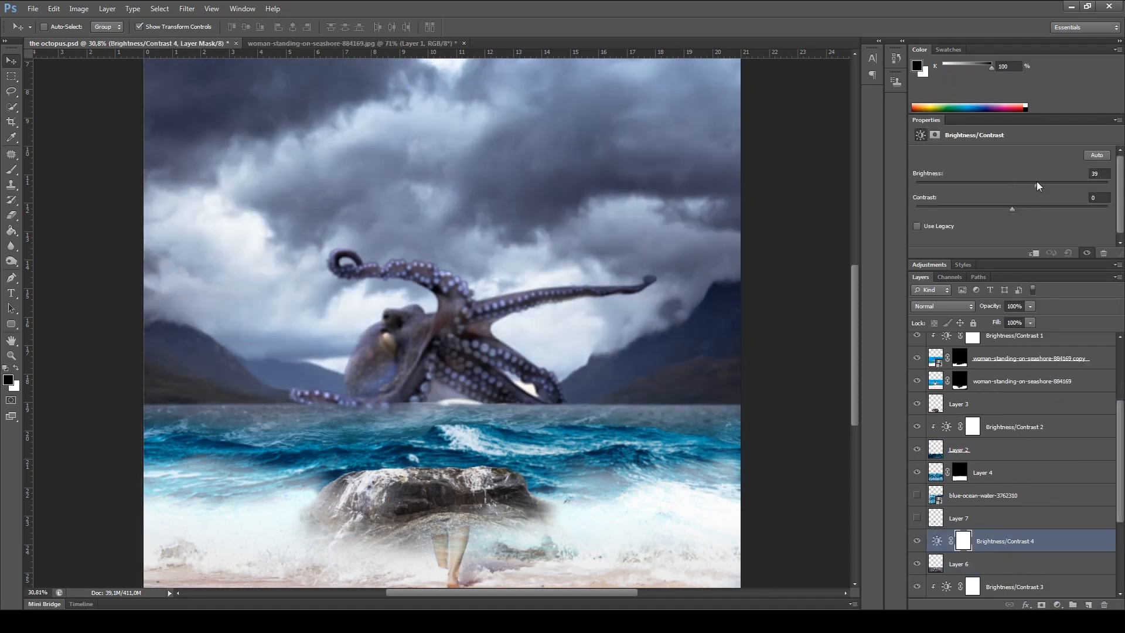
pyautogui.rightClick(1010, 550)
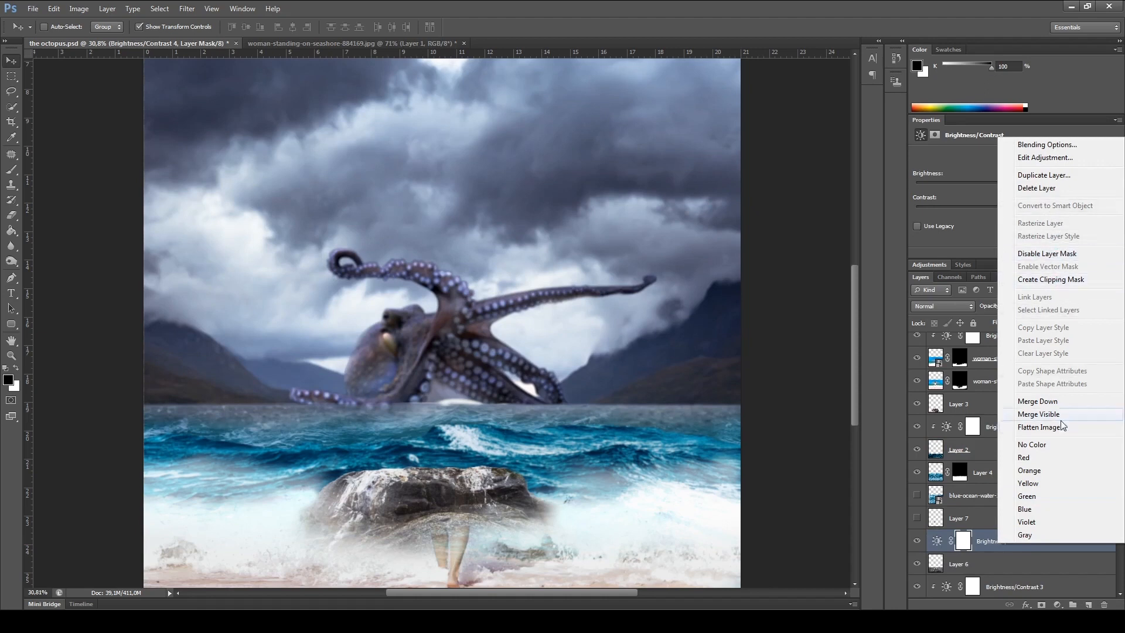
pyautogui.click(1049, 279)
pyautogui.moveTo(1056, 181); pyautogui.dragTo(1079, 206)
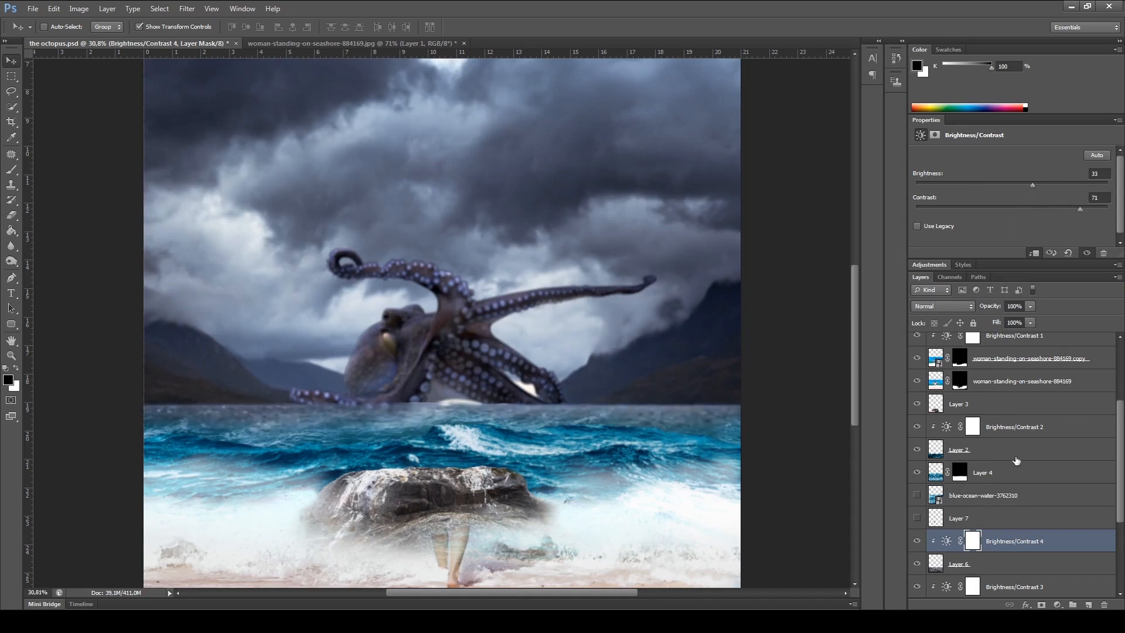
# Step: Add a Levels adjustment clipped directly above Layer 6 and adjust its input levels
pyautogui.click(1014, 563)
pyautogui.click(1056, 604)
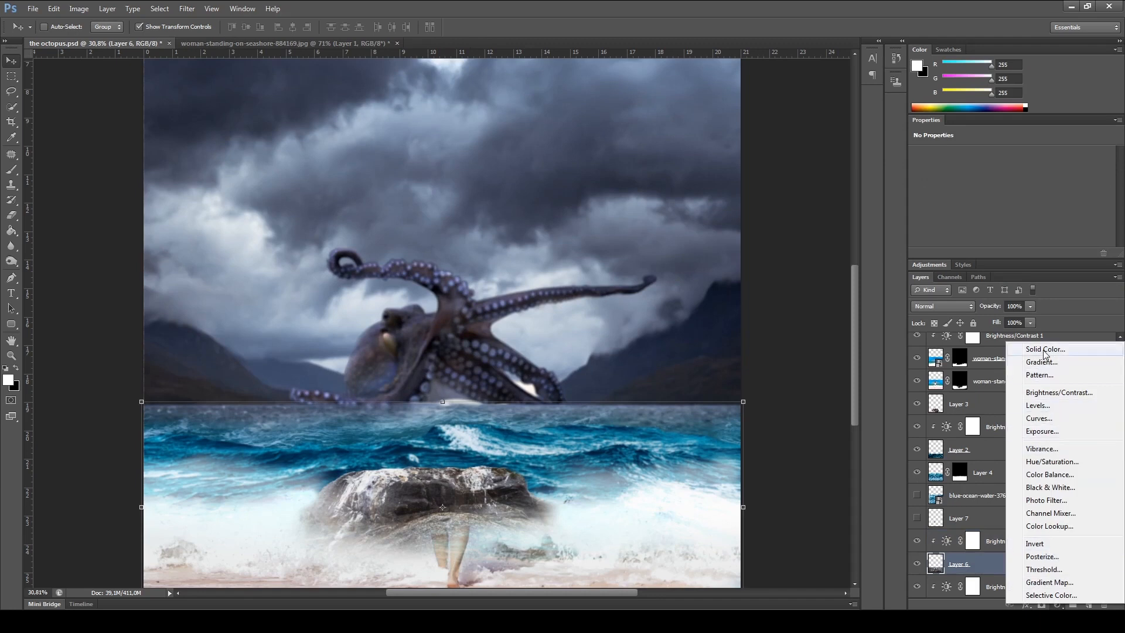
pyautogui.click(1037, 404)
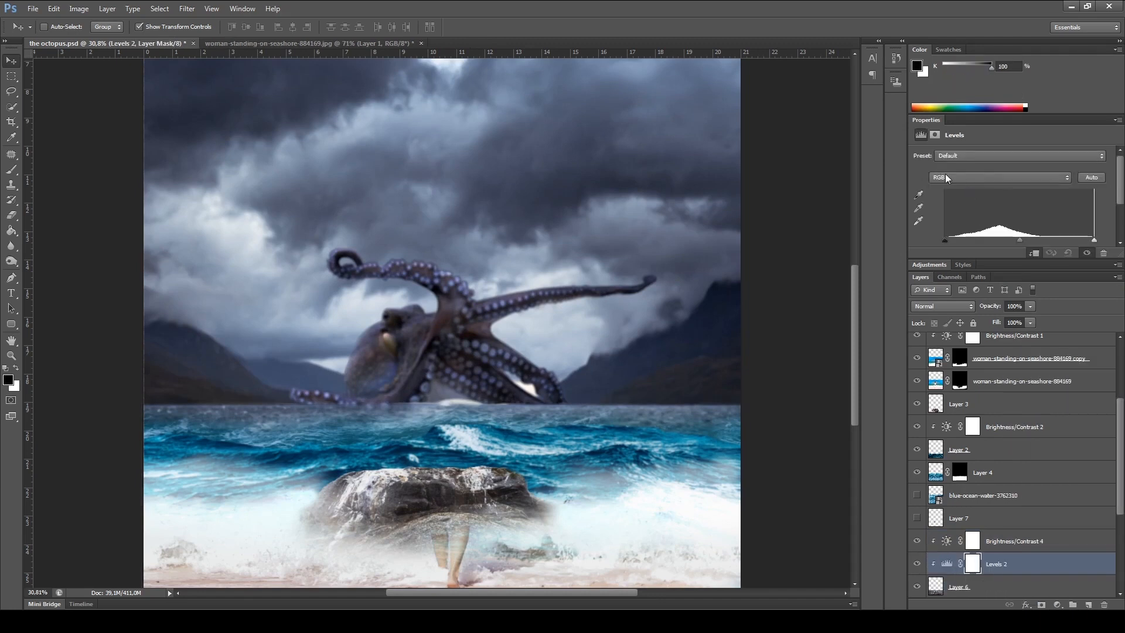
pyautogui.moveTo(946, 238); pyautogui.dragTo(1078, 238)
# Step: Add a Color Balance adjustment clipped to Layer 6, shift its midtones to +10 blue and slightly toward cyan, then deselect it
pyautogui.click(1008, 580)
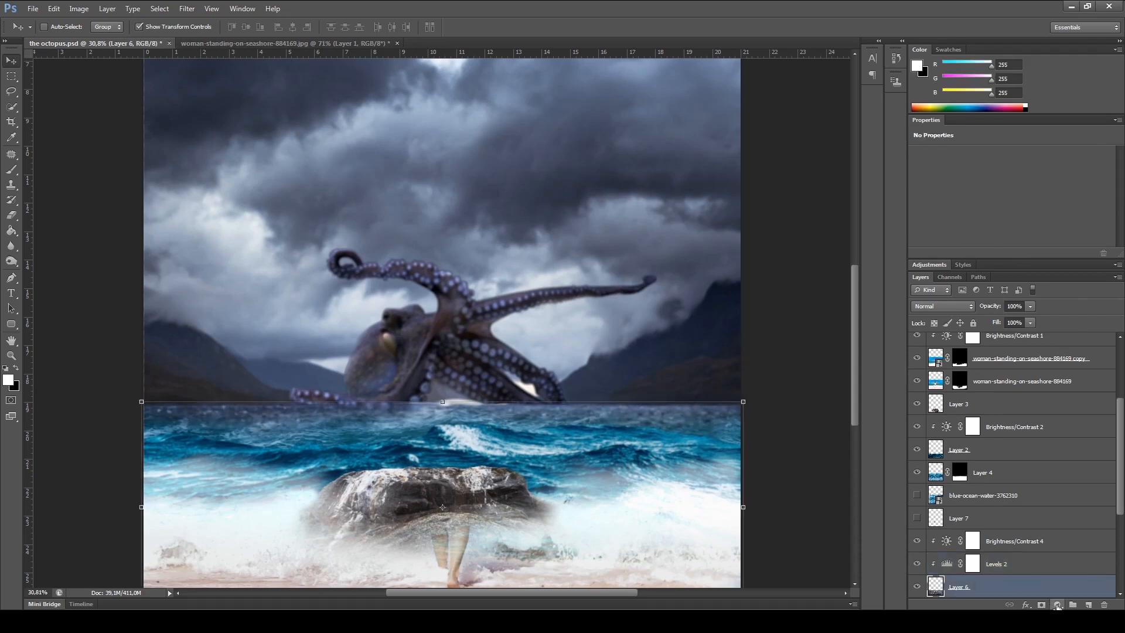
pyautogui.click(1057, 604)
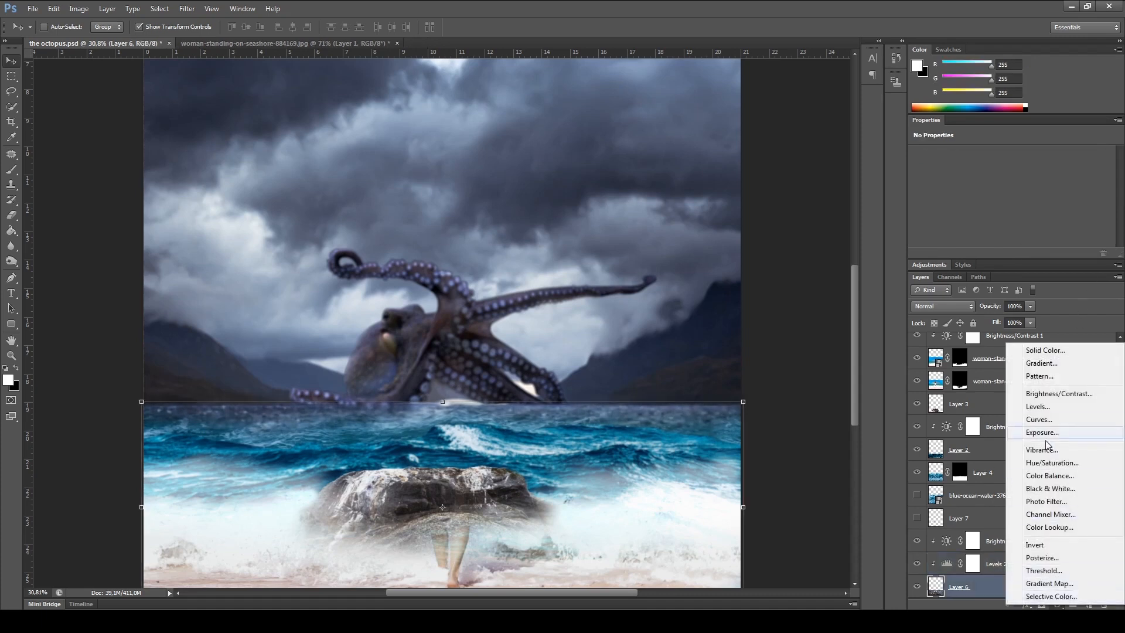
pyautogui.click(1053, 475)
pyautogui.click(1009, 224)
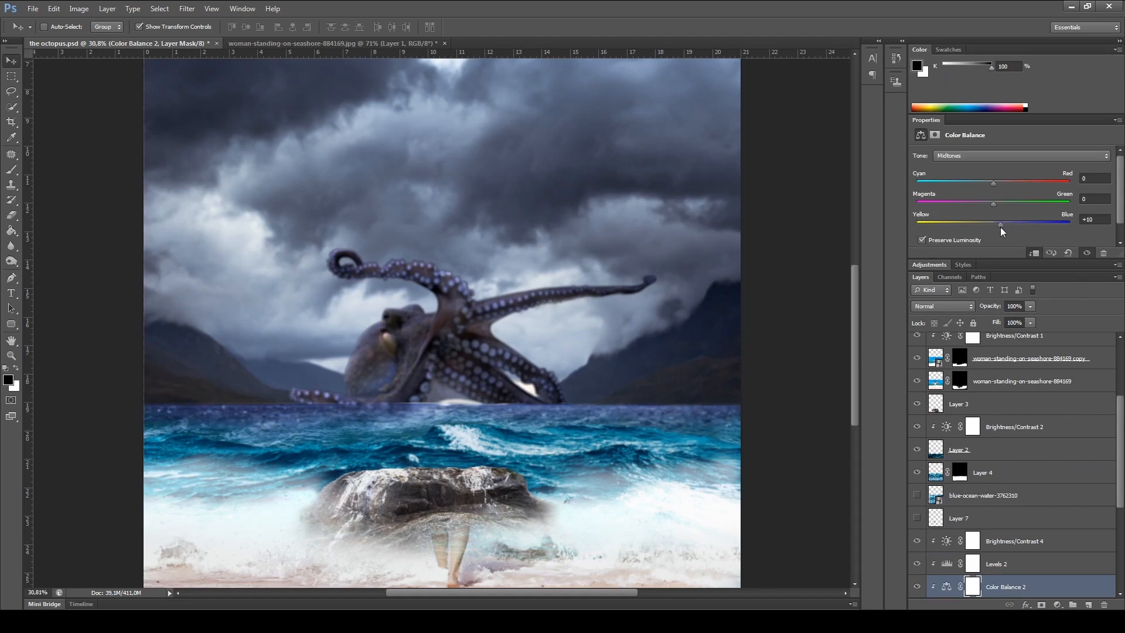
pyautogui.click(971, 183)
pyautogui.moveTo(989, 181); pyautogui.dragTo(988, 181)
pyautogui.keyDown('ctrl'); pyautogui.click(806, 478); pyautogui.keyUp('ctrl')
# Step: Select Layer 4, toggle its visibility to check its waves, and activate its layer mask with the Brush tool
pyautogui.scroll(5, 386, 439)
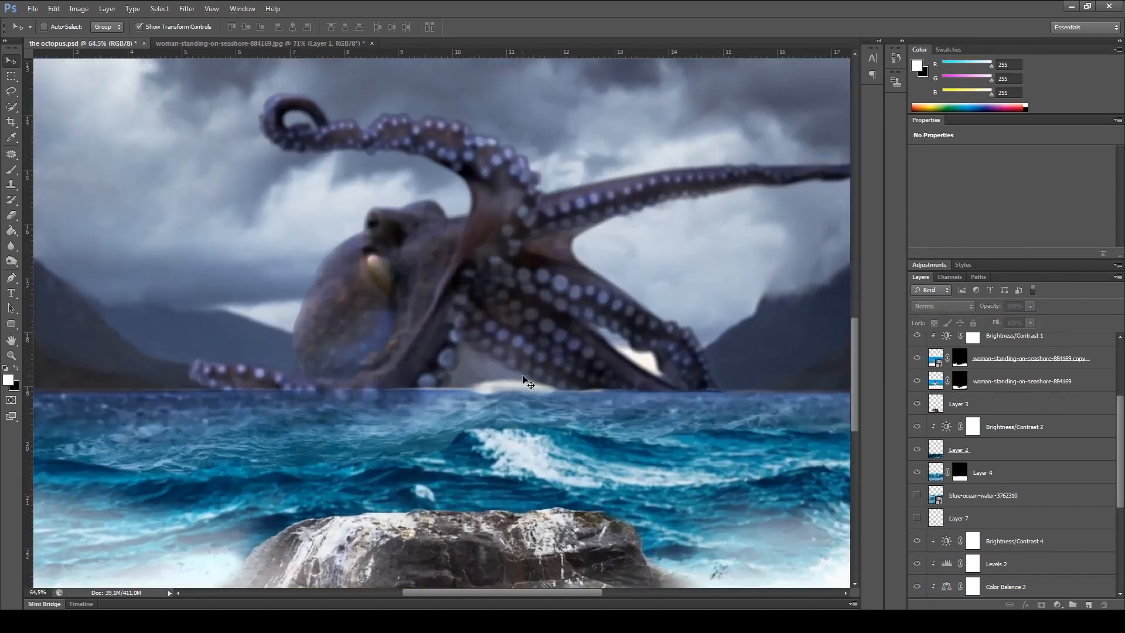
pyautogui.scroll(1, 525, 381)
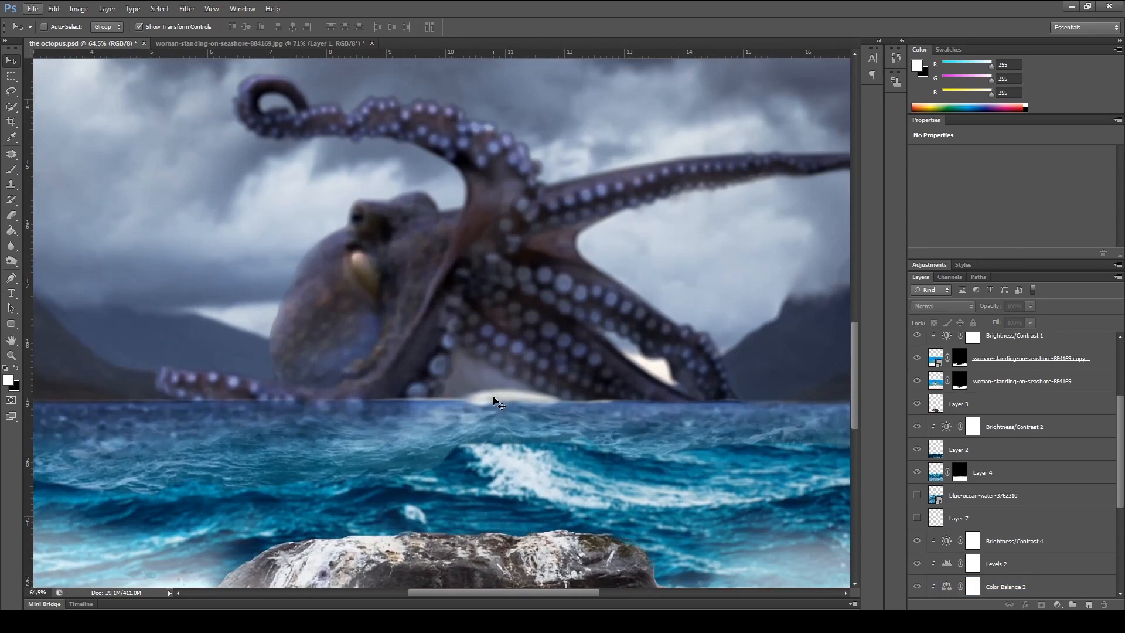
pyautogui.keyDown('ctrl'); pyautogui.click(278, 440); pyautogui.keyUp('ctrl')
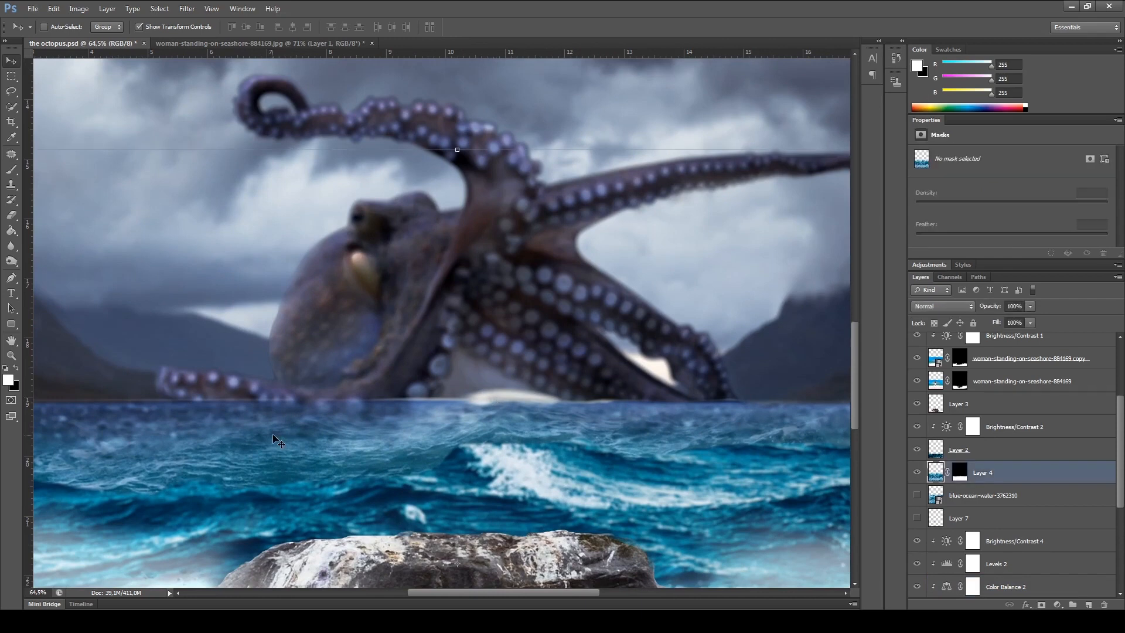
pyautogui.scroll(-3, 489, 436)
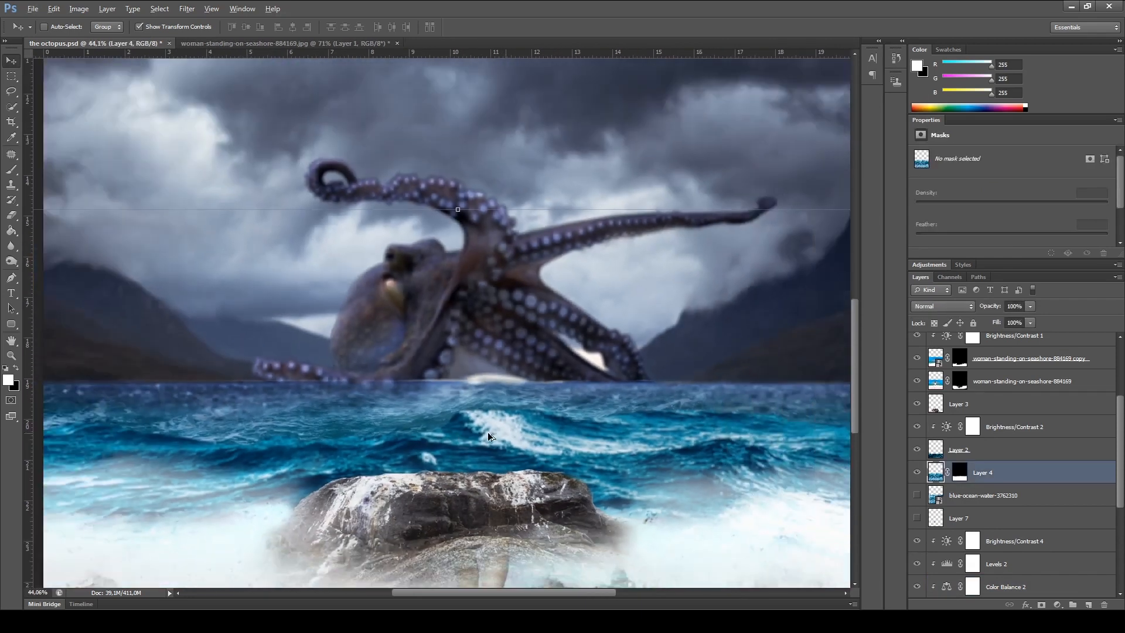
pyautogui.click(916, 474)
pyautogui.click(916, 473)
pyautogui.click(961, 472)
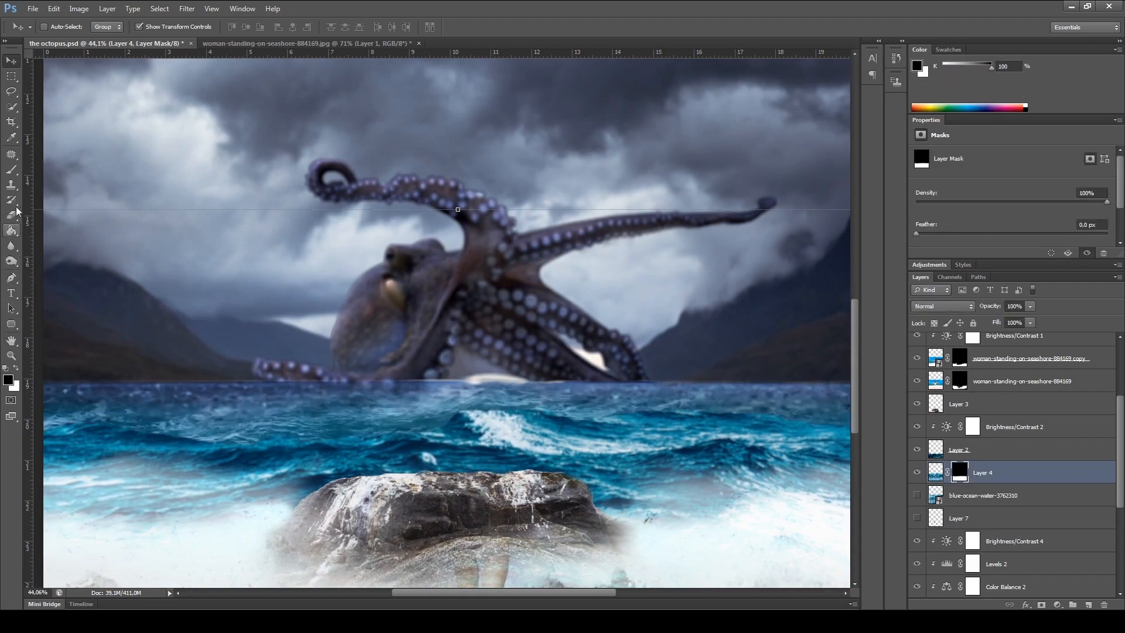
pyautogui.click(11, 170)
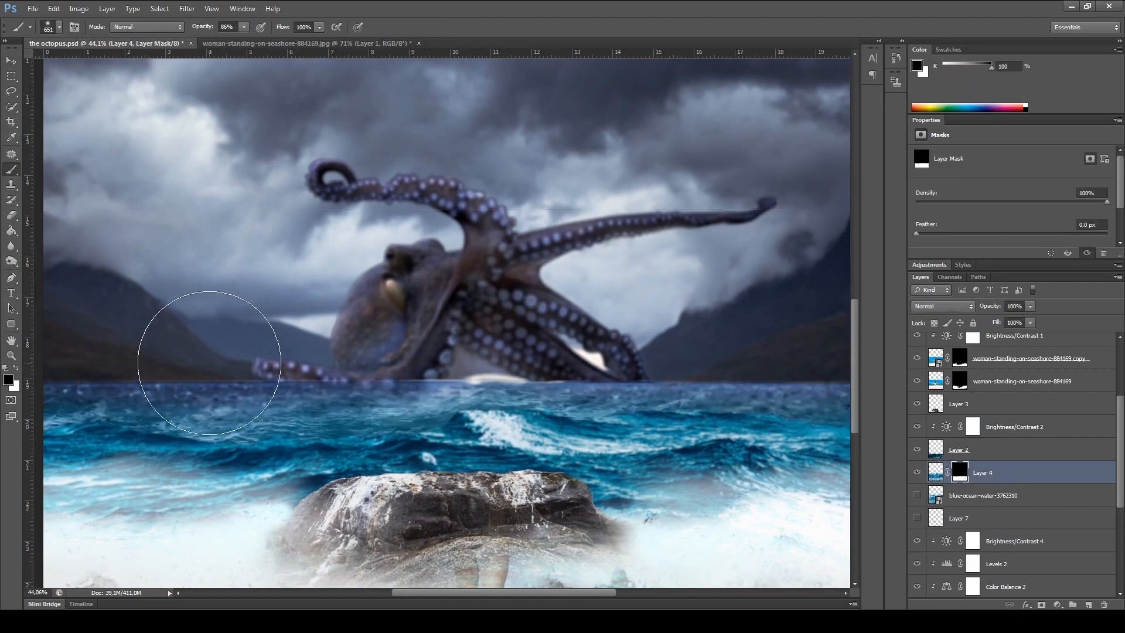
# Step: Set the brush to white at 57% opacity and undo the trial strokes on Layer 4's mask near the horizon
pyautogui.moveTo(265, 355)
pyautogui.mouseDown()
pyautogui.moveTo(486, 326)
pyautogui.moveTo(358, 344)
pyautogui.mouseUp()
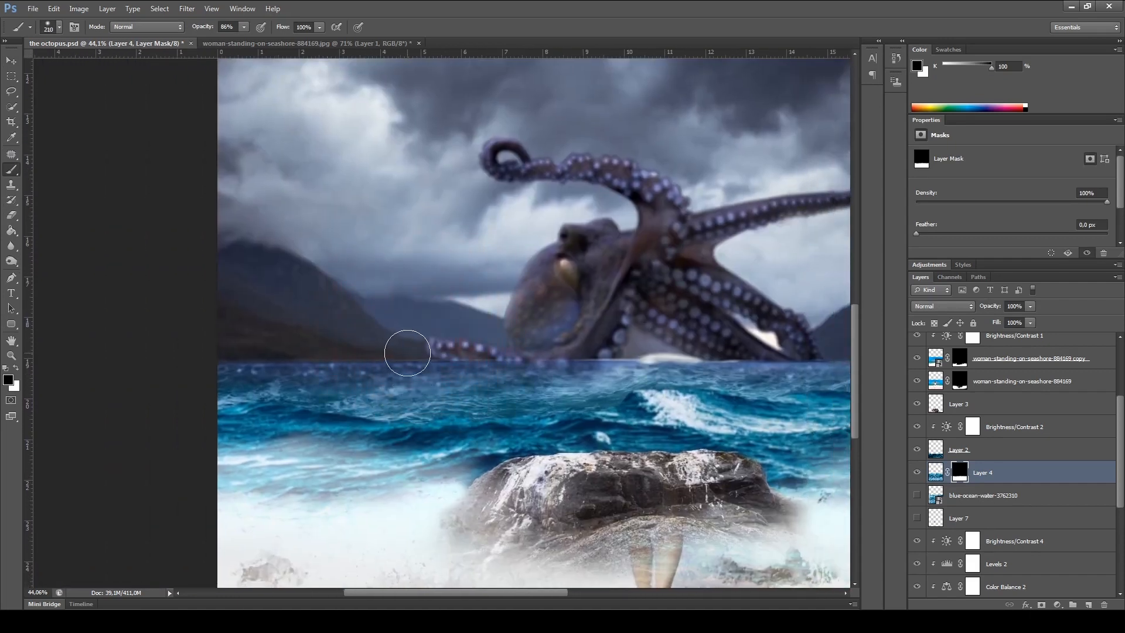
pyautogui.click(16, 368)
pyautogui.moveTo(347, 333); pyautogui.dragTo(487, 363)
pyautogui.hotkey('ctrl', 'z')
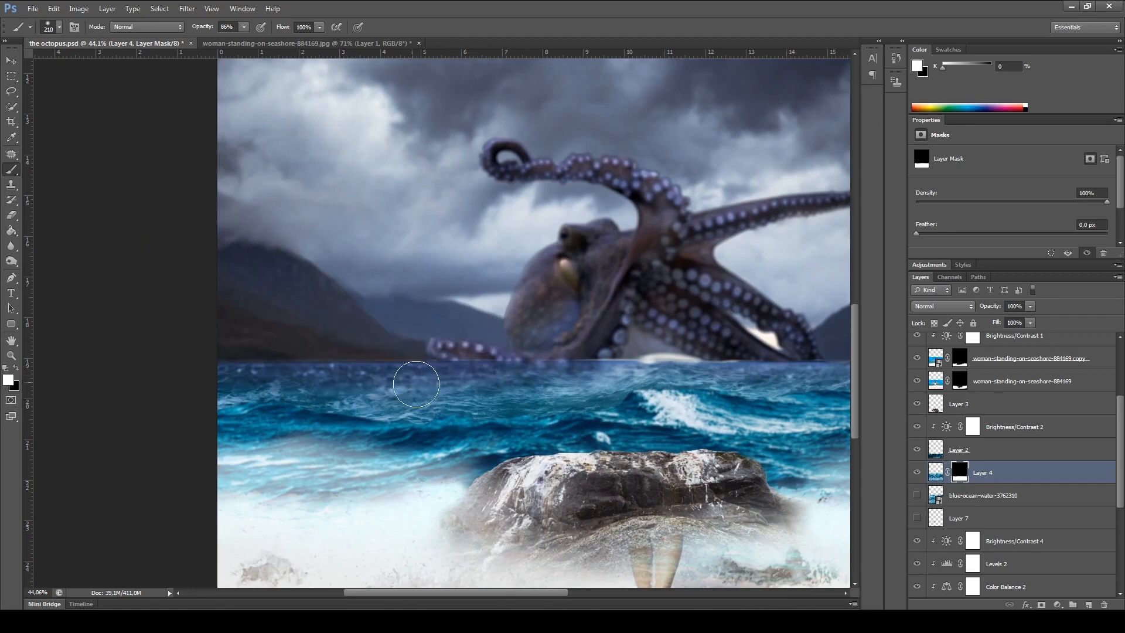
pyautogui.moveTo(408, 367); pyautogui.dragTo(433, 370)
pyautogui.click(243, 27)
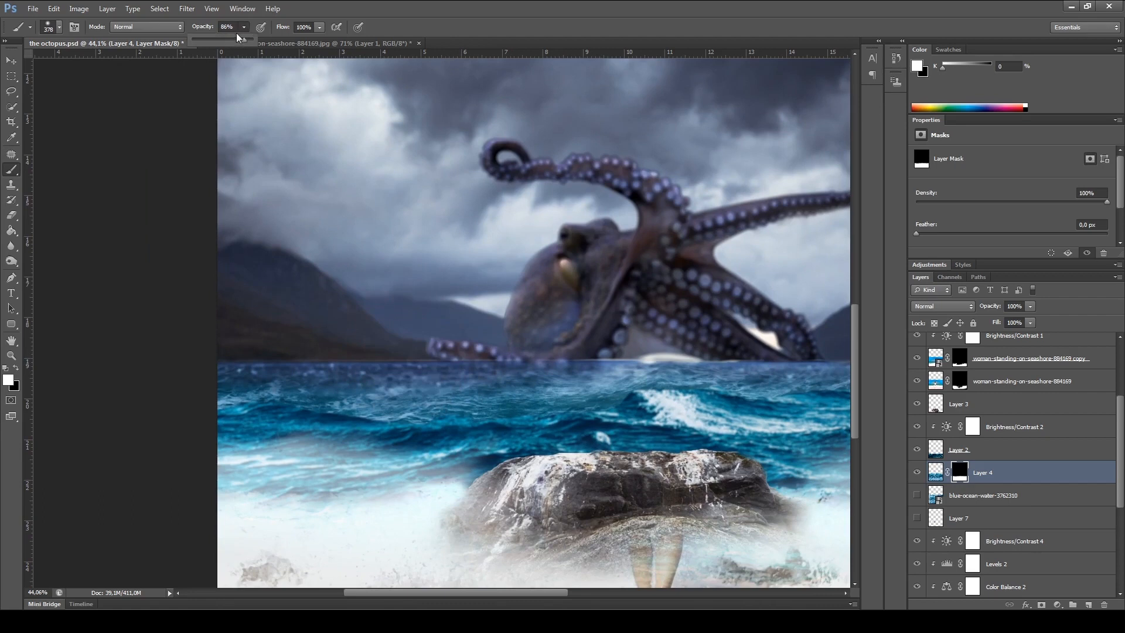
pyautogui.click(59, 28)
pyautogui.click(442, 366)
pyautogui.hotkey('ctrl', 'z')
pyautogui.click(445, 379)
pyautogui.hotkey('ctrl', 'z')
pyautogui.click(477, 394)
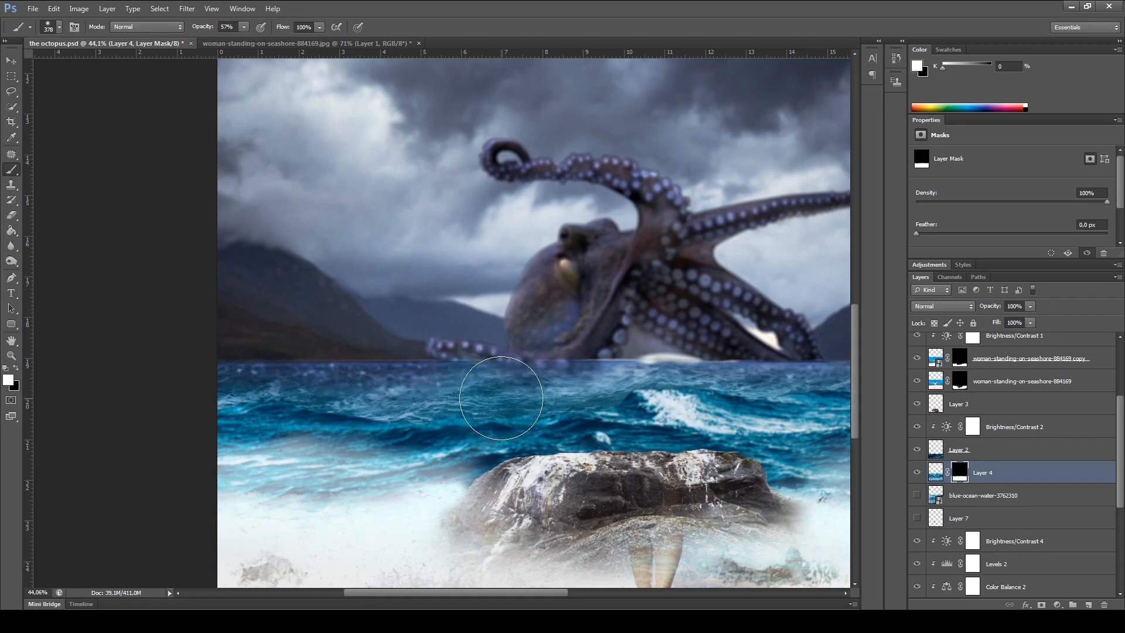
# Step: Paint white on Layer 4's mask along the horizon to reveal waves at the far left and in front of the octopus's base
pyautogui.moveTo(314, 391)
pyautogui.mouseDown()
pyautogui.moveTo(237, 397)
pyautogui.moveTo(267, 403)
pyautogui.moveTo(302, 385)
pyautogui.moveTo(350, 437)
pyautogui.moveTo(328, 402)
pyautogui.mouseUp()
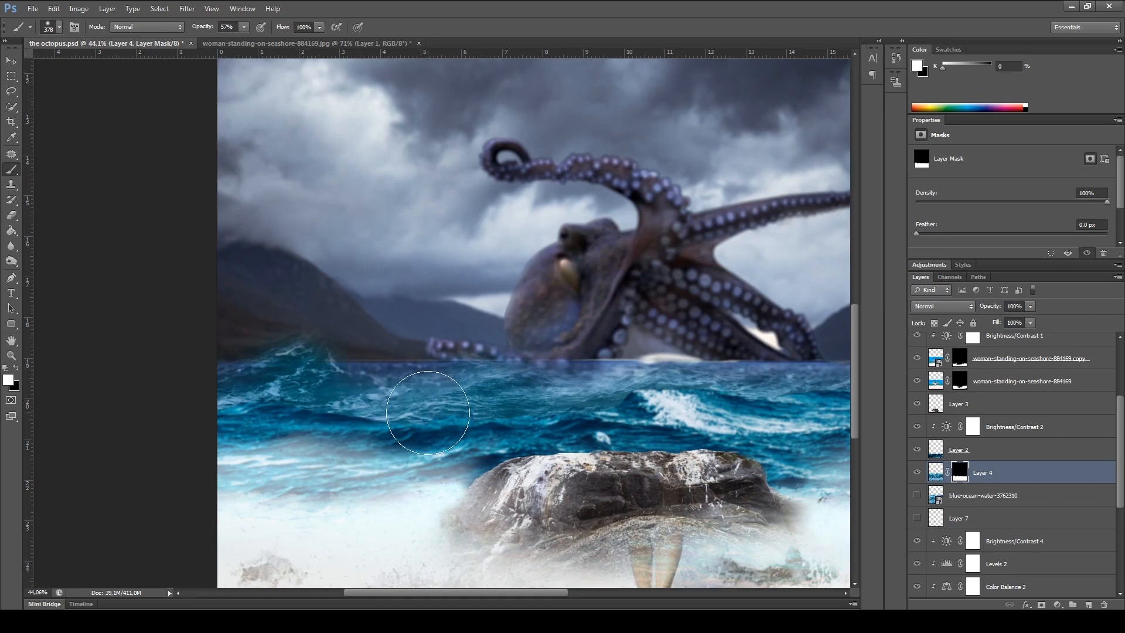
pyautogui.moveTo(722, 419); pyautogui.dragTo(519, 408)
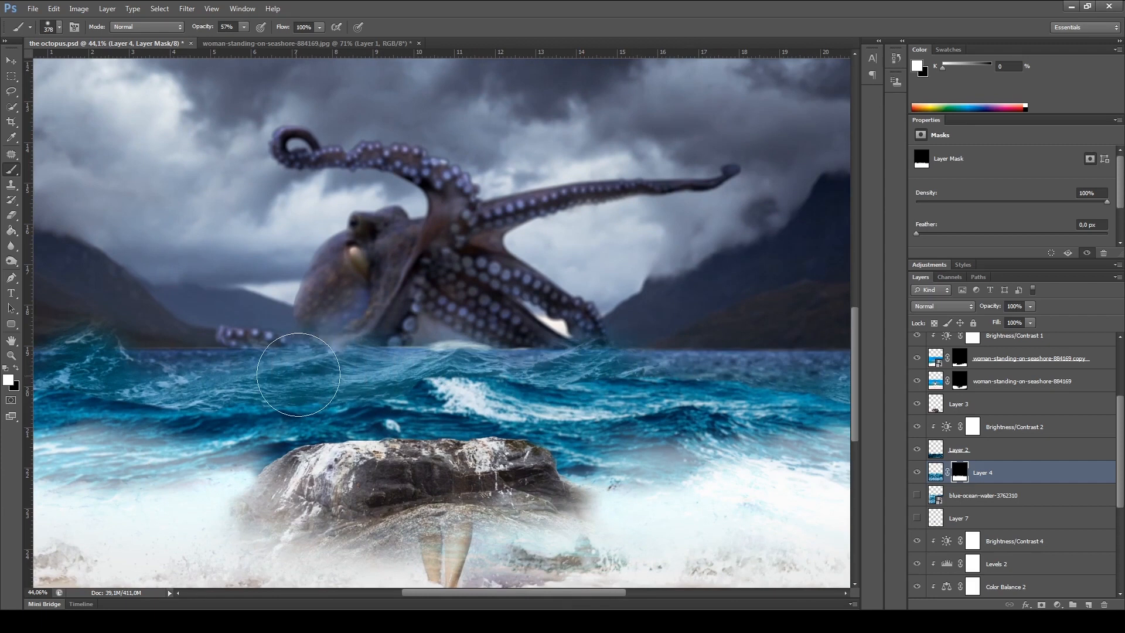
pyautogui.moveTo(289, 367)
pyautogui.mouseDown()
pyautogui.moveTo(313, 338)
pyautogui.moveTo(351, 352)
pyautogui.mouseUp()
pyautogui.scroll(-3, 605, 375)
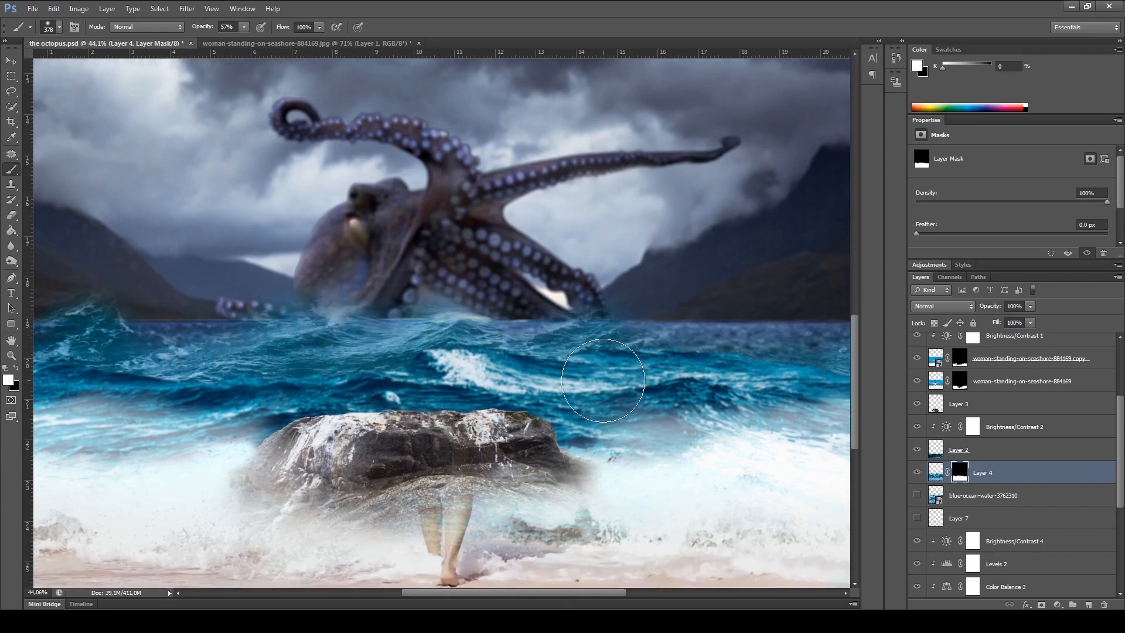
pyautogui.scroll(-3, 701, 335)
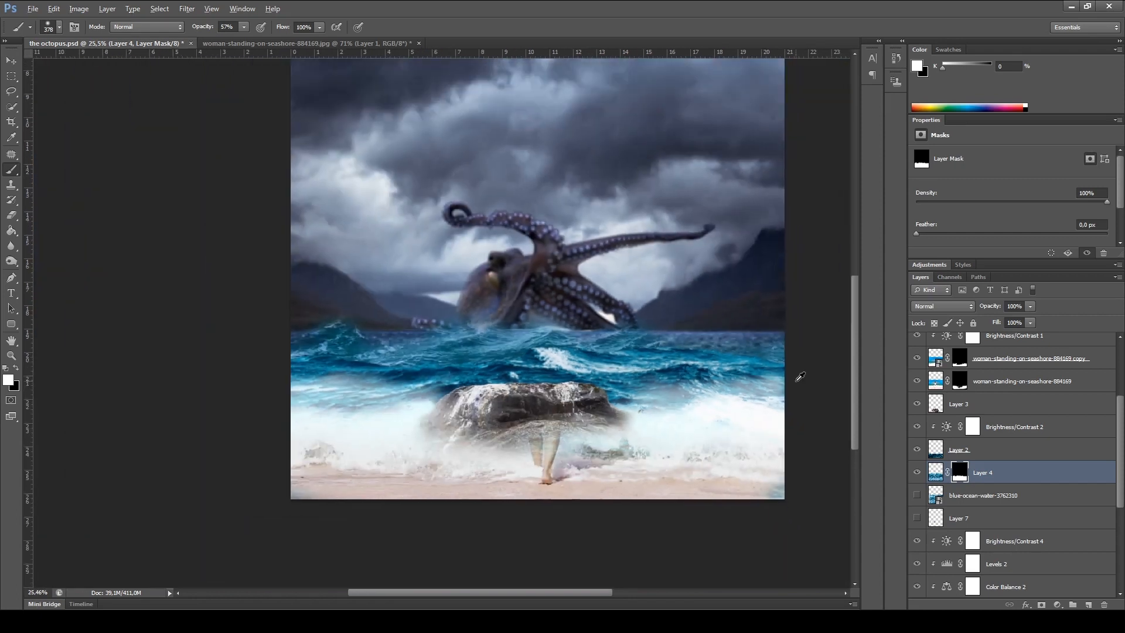
pyautogui.scroll(3, 800, 377)
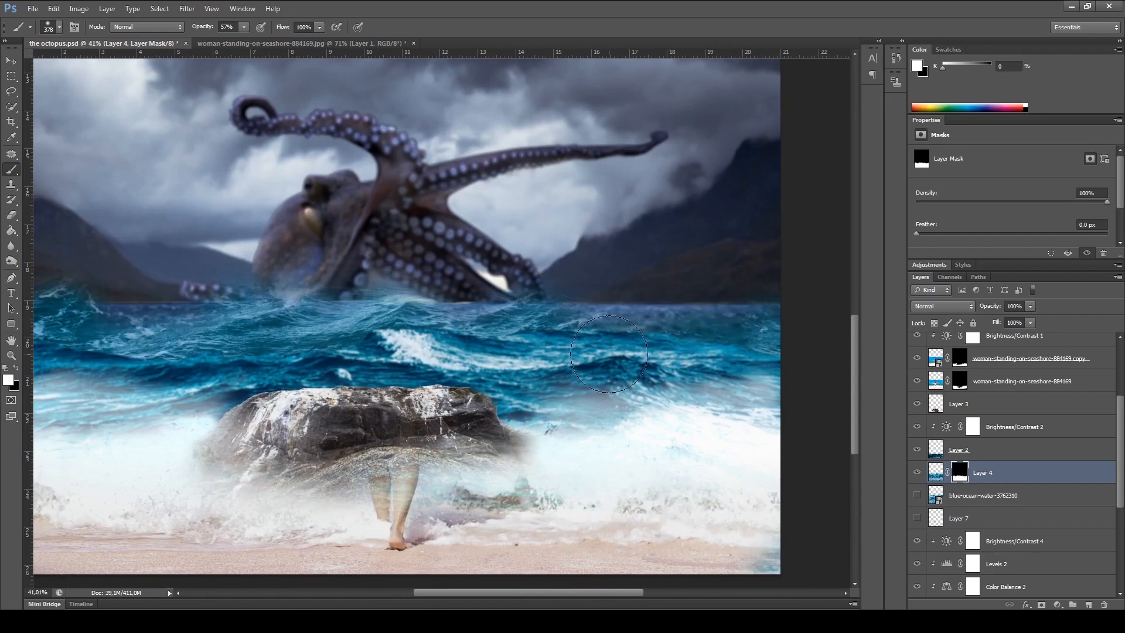
pyautogui.scroll(-2, 644, 346)
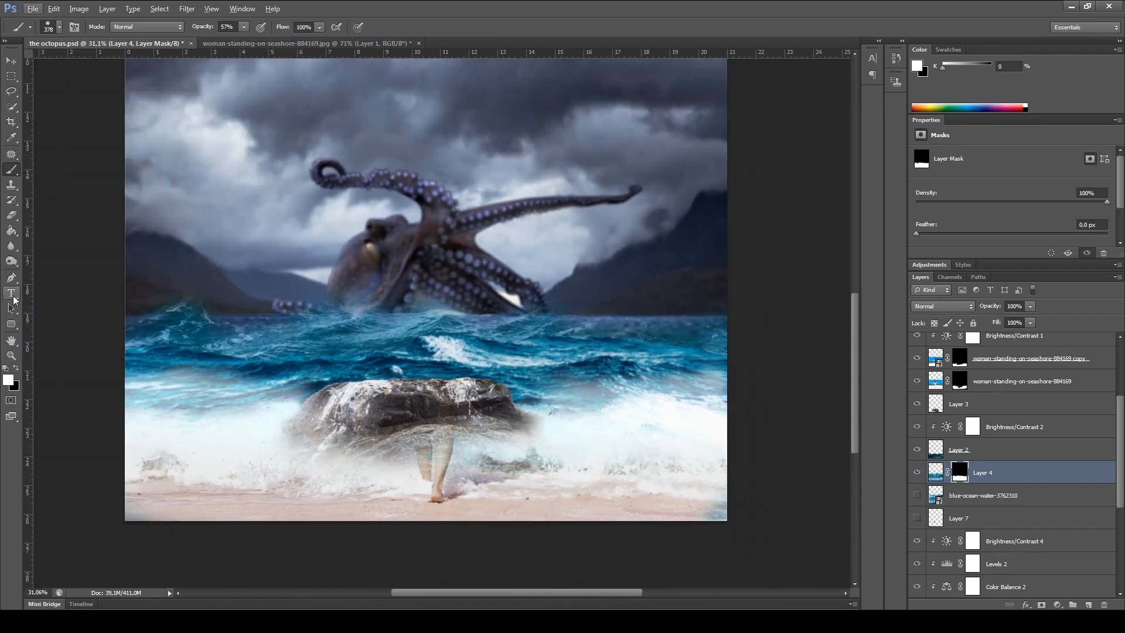
# Step: Refine the upper edges of the revealed waves on Layer 4's mask with a black 191 px brush at 57% opacity
pyautogui.click(16, 367)
pyautogui.click(59, 27)
pyautogui.click(43, 117)
pyautogui.moveTo(196, 256); pyautogui.dragTo(181, 256)
pyautogui.scroll(8, 182, 263)
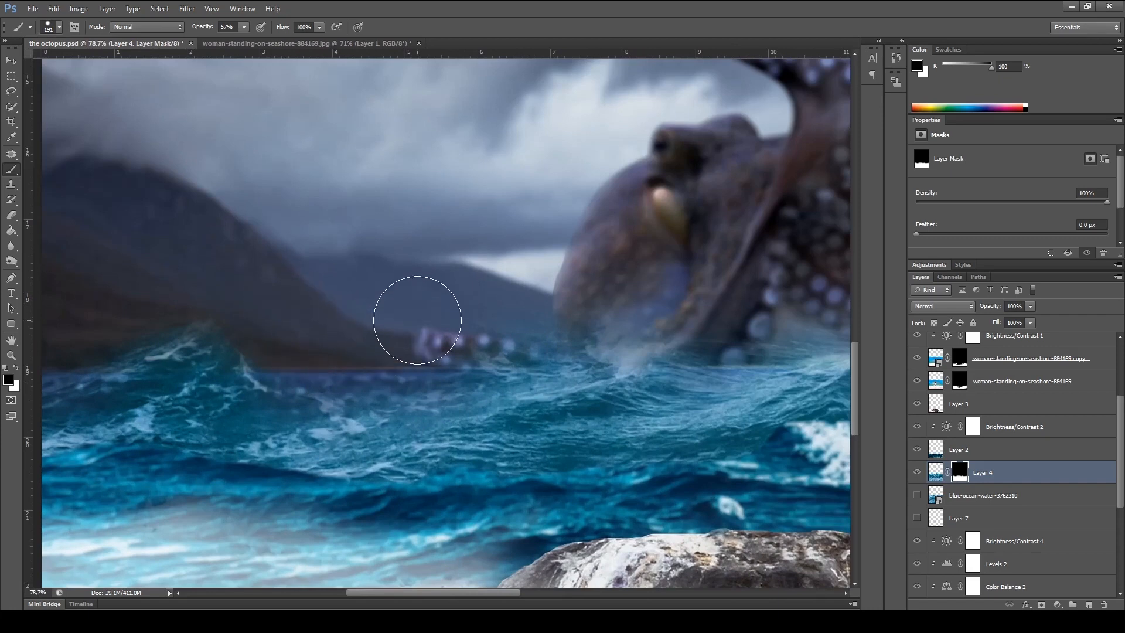
pyautogui.moveTo(703, 350)
pyautogui.mouseDown()
pyautogui.moveTo(656, 348)
pyautogui.moveTo(510, 302)
pyautogui.mouseUp()
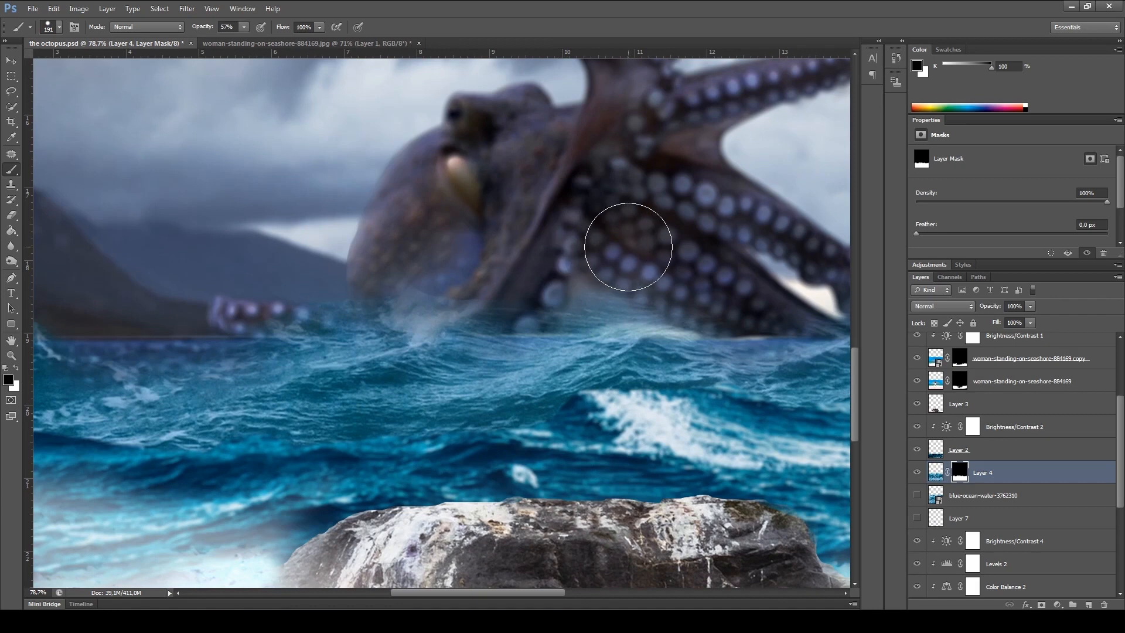
pyautogui.moveTo(741, 289)
pyautogui.mouseDown()
pyautogui.moveTo(464, 304)
pyautogui.moveTo(377, 259)
pyautogui.mouseUp()
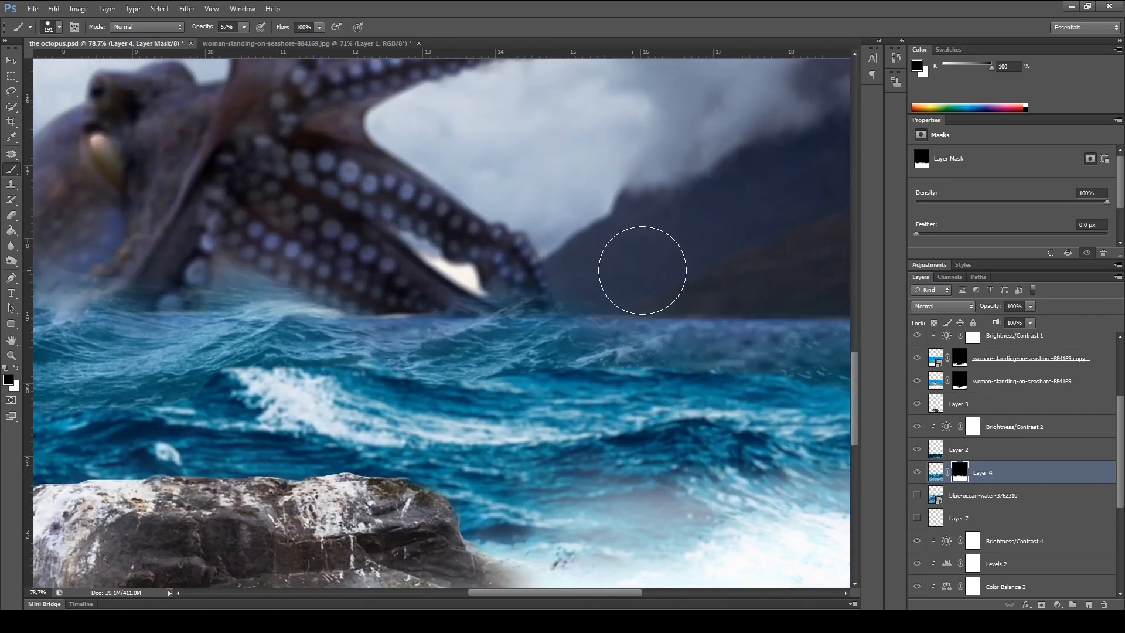
pyautogui.scroll(-4, 640, 264)
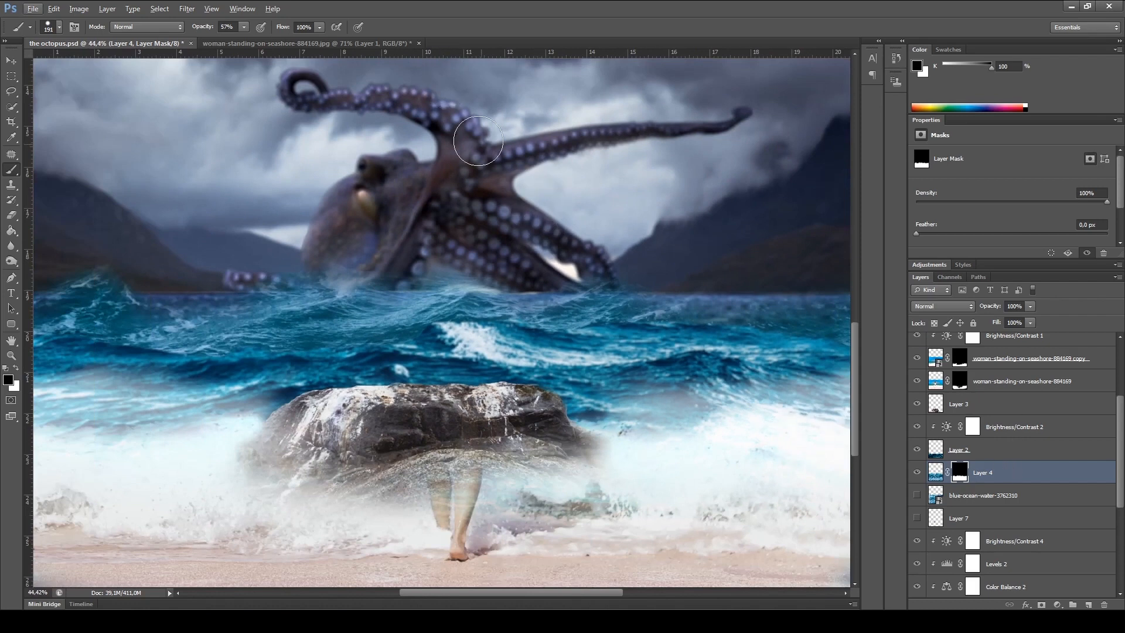
# Step: Target Layer 4's image instead of its mask and apply a Field Blur of 3 px to it
pyautogui.click(187, 8)
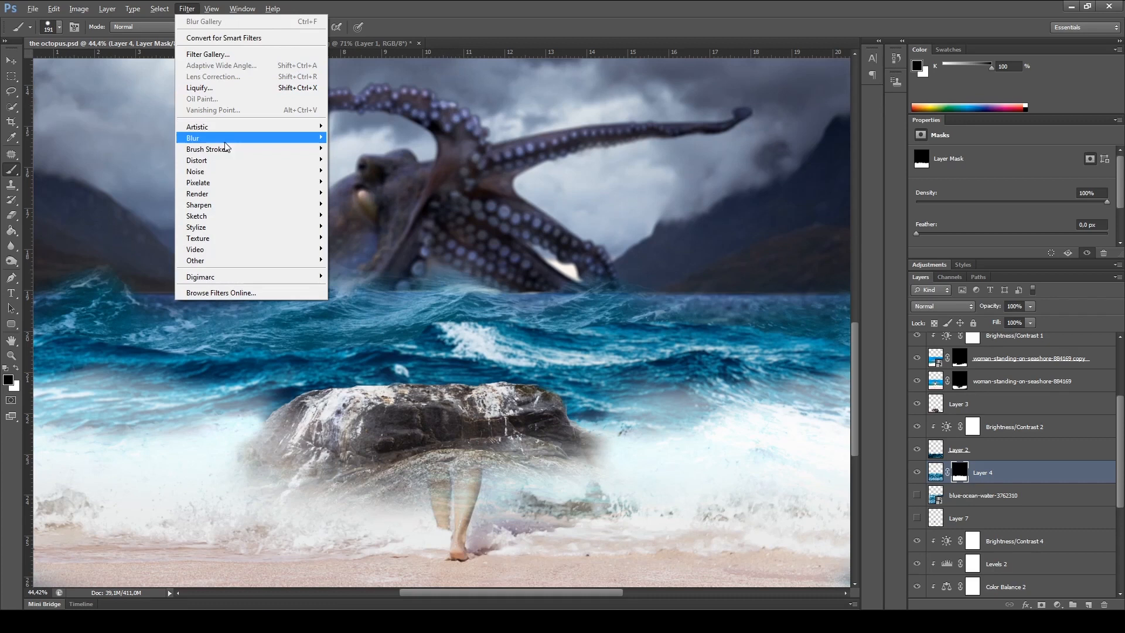
pyautogui.moveTo(225, 141)
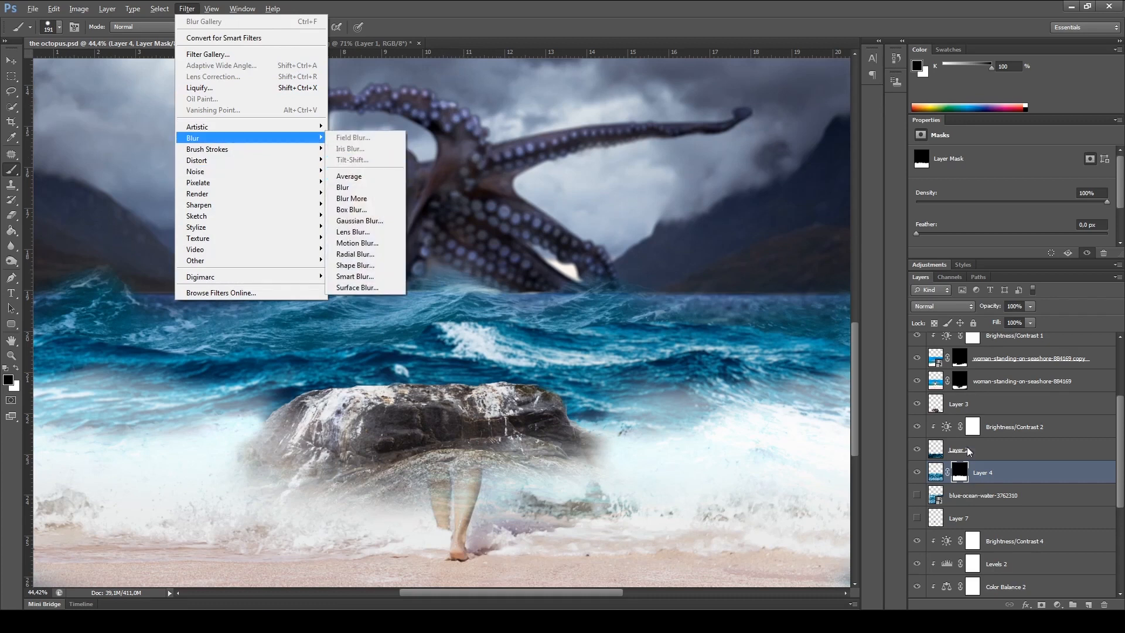
pyautogui.click(938, 472)
pyautogui.click(187, 8)
pyautogui.moveTo(220, 141)
pyautogui.click(380, 138)
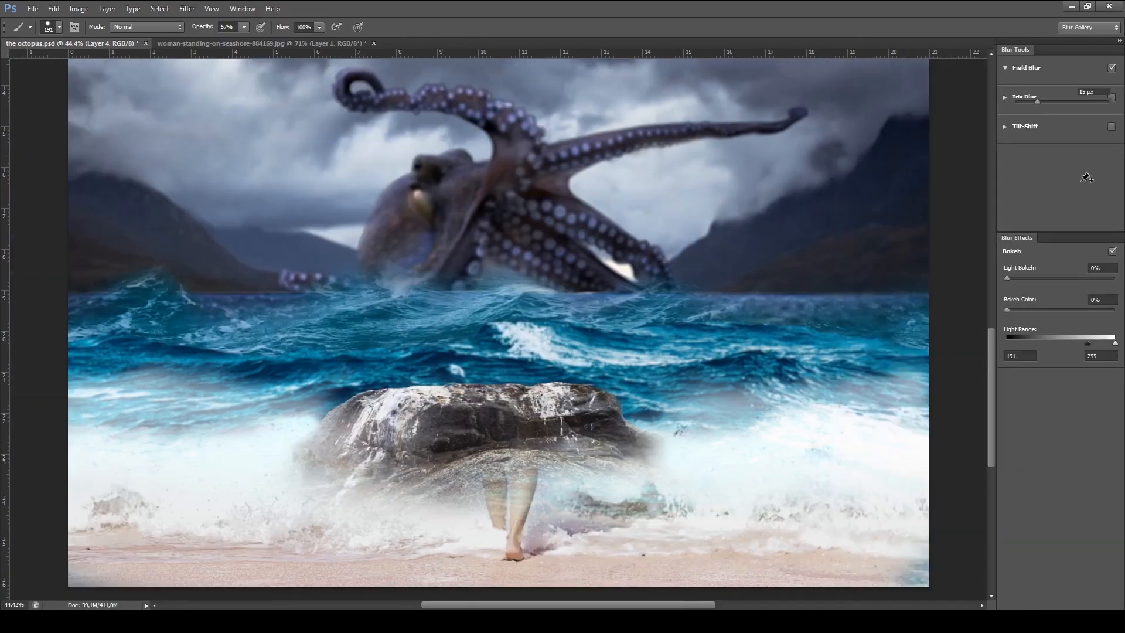
pyautogui.moveTo(1036, 101); pyautogui.dragTo(1029, 101)
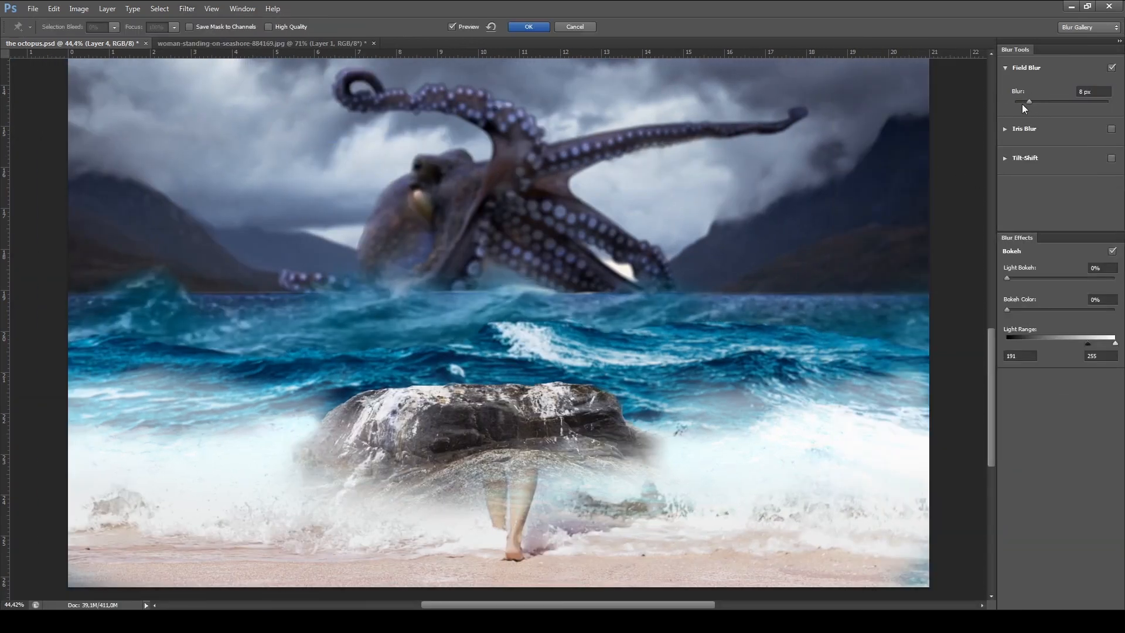
pyautogui.moveTo(1021, 103); pyautogui.dragTo(1017, 103)
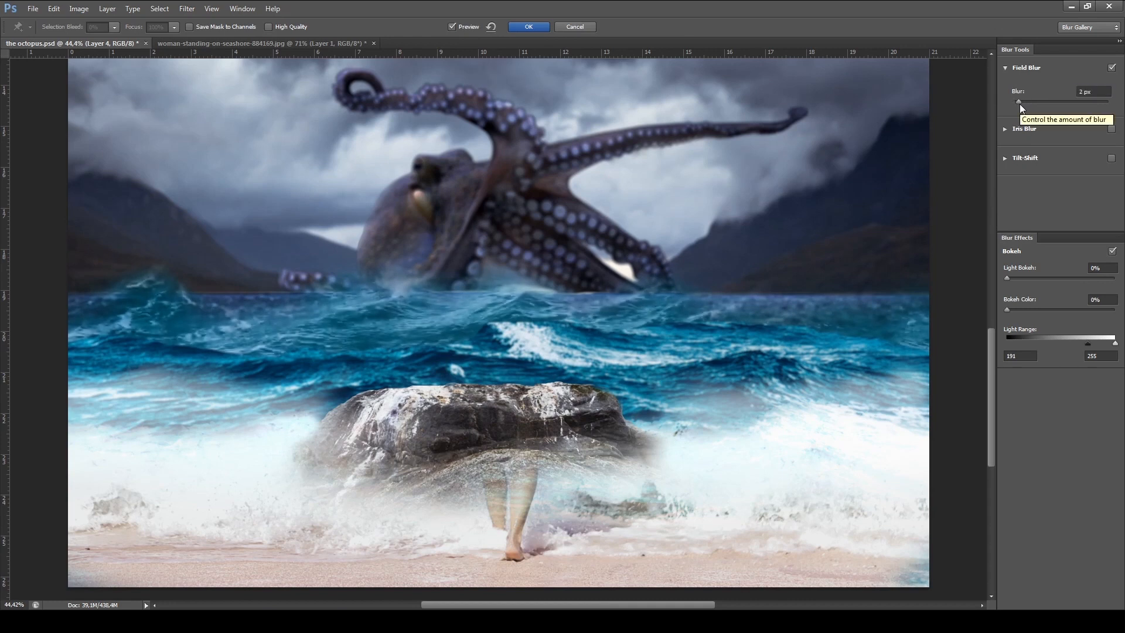
pyautogui.click(1021, 101)
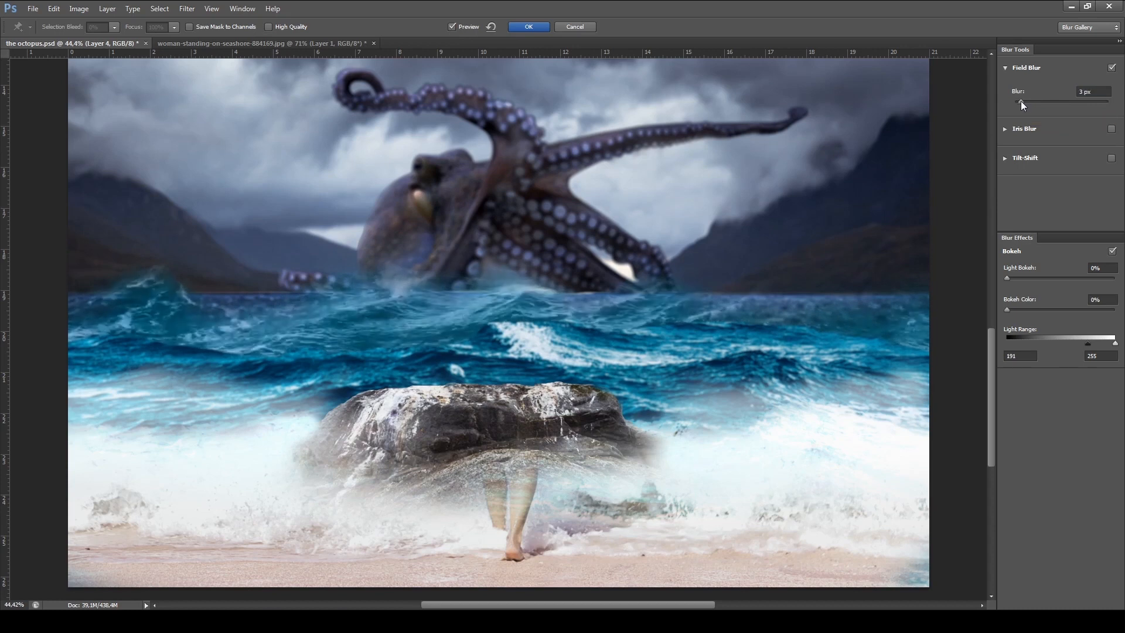
pyautogui.click(527, 27)
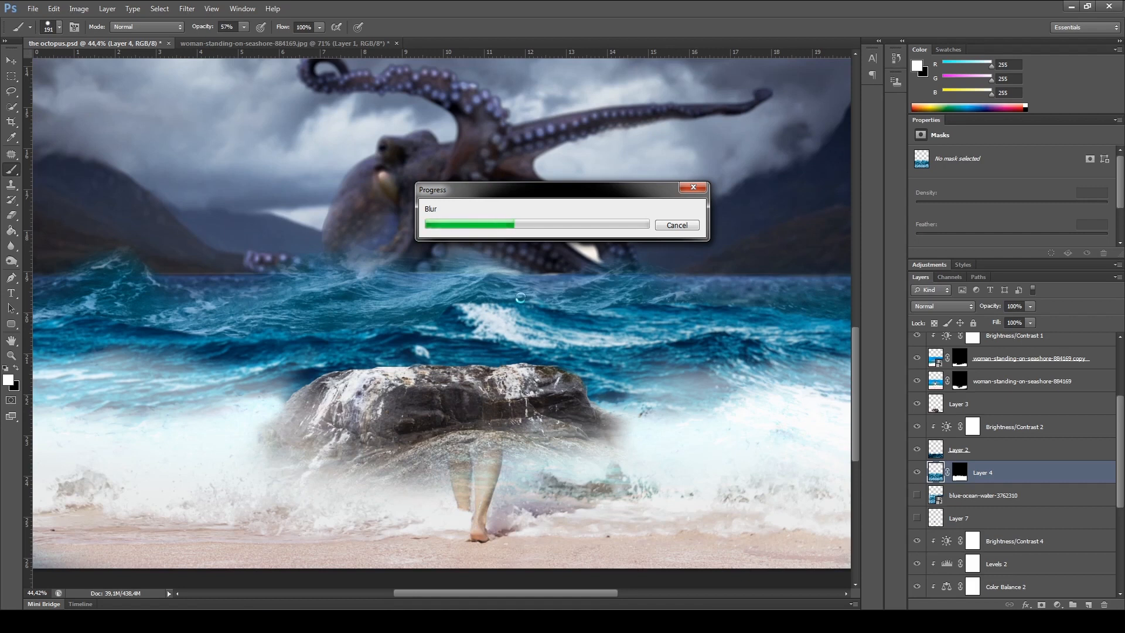
# Step: Make Layer 1, the woman on the beach, visible again
pyautogui.scroll(-1, 519, 297)
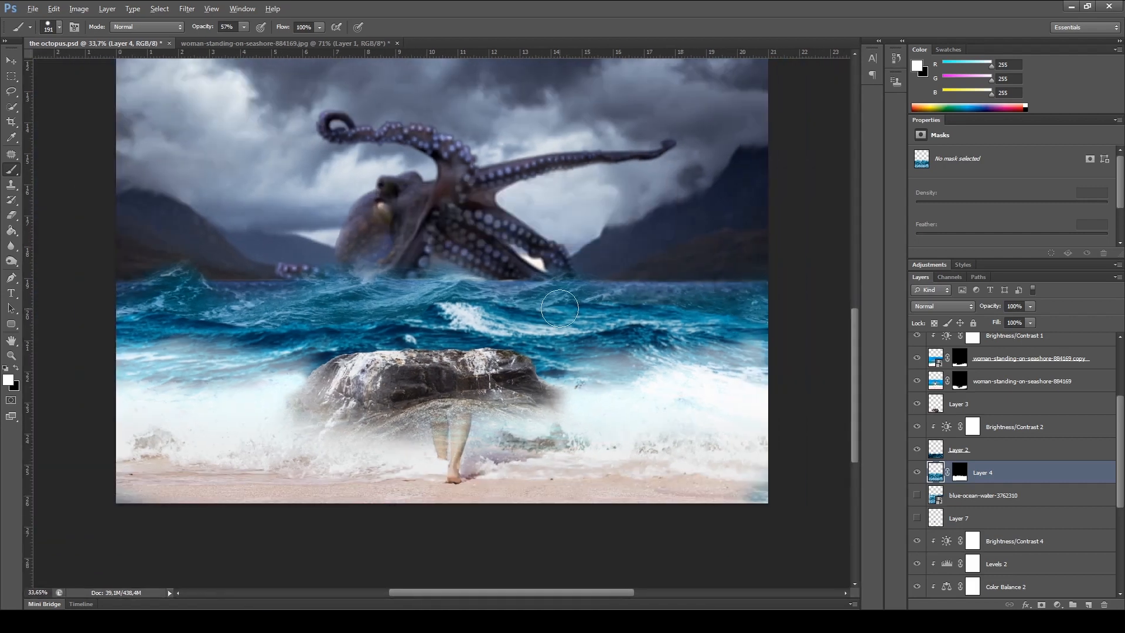
pyautogui.scroll(-2, 559, 308)
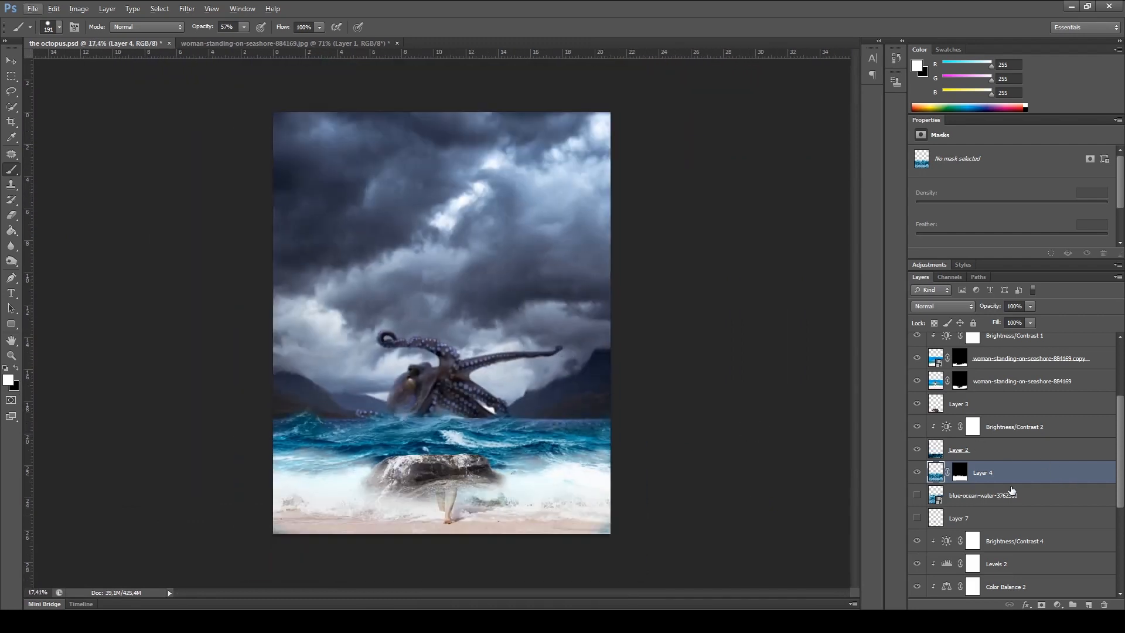
pyautogui.scroll(5, 1011, 491)
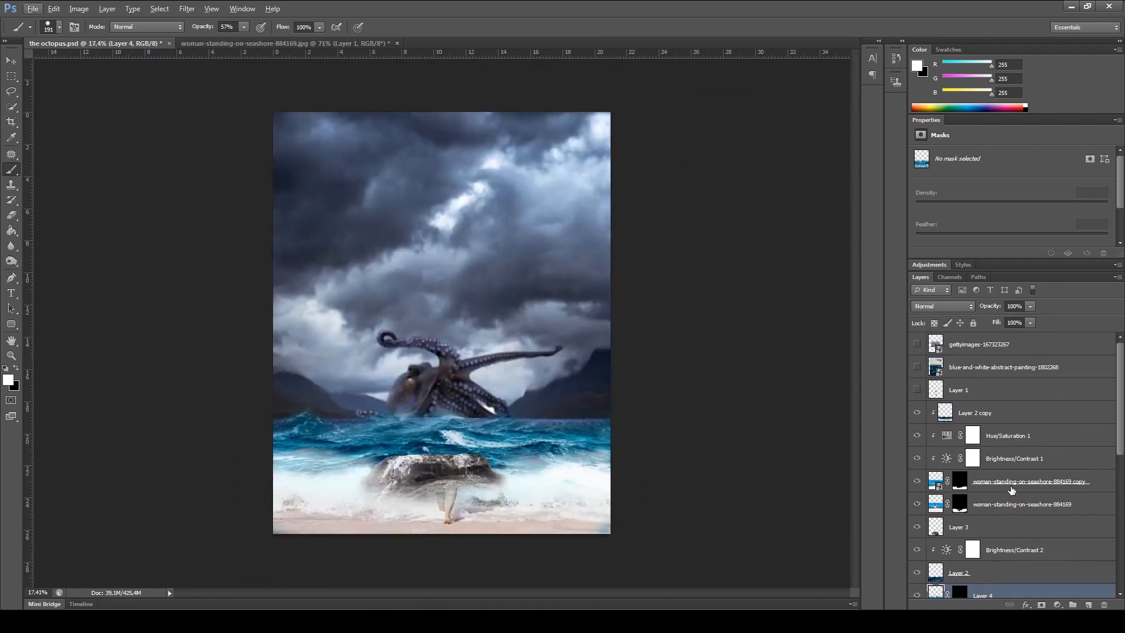
pyautogui.click(916, 391)
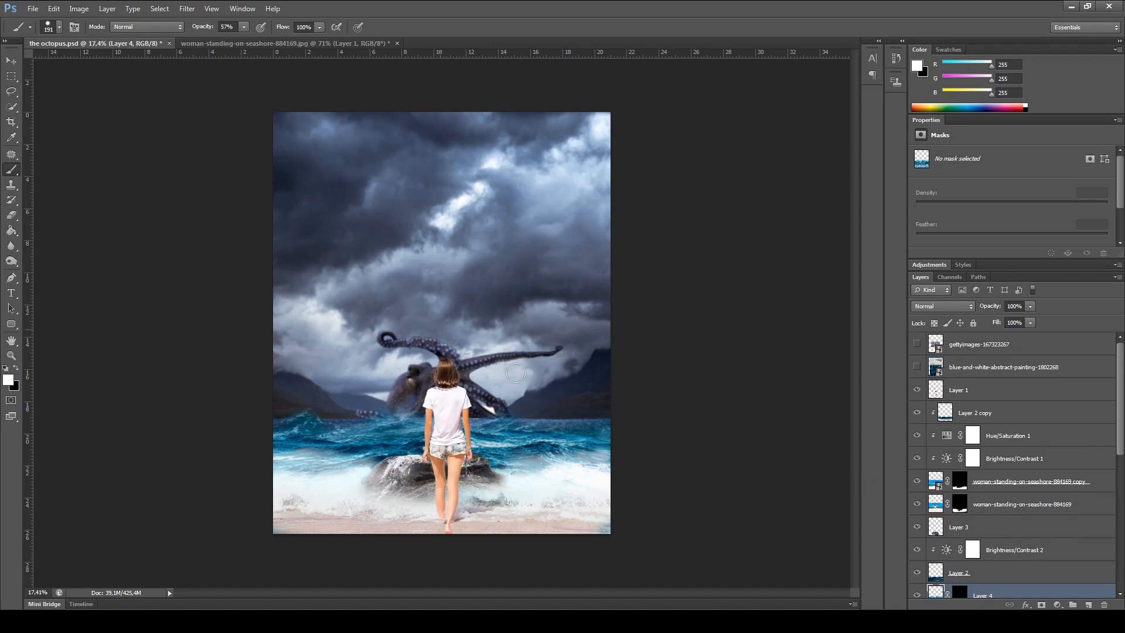
# Step: Switch to the Move tool, deselect all layers to review the full composition, and select the woman's Layer 1
pyautogui.click(11, 61)
pyautogui.keyDown('ctrl'); pyautogui.click(74, 146); pyautogui.keyUp('ctrl')
pyautogui.scroll(2, 389, 324)
pyautogui.scroll(-4, 388, 325)
pyautogui.scroll(-1, 510, 416)
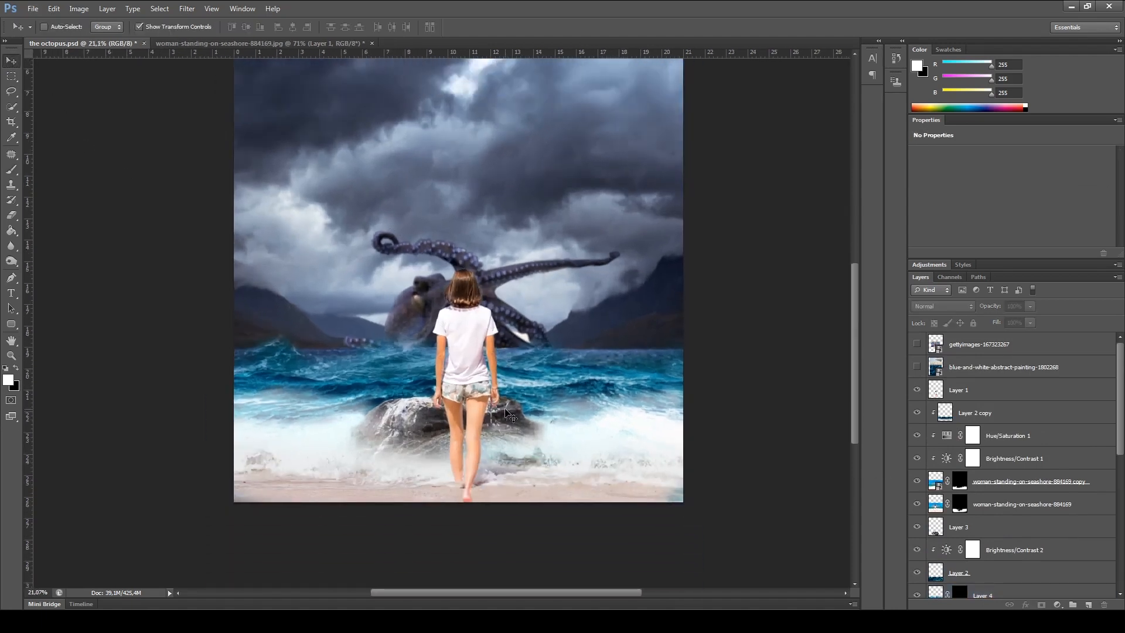
pyautogui.scroll(2, 509, 415)
pyautogui.scroll(-1, 480, 404)
pyautogui.keyDown('ctrl'); pyautogui.click(449, 382); pyautogui.keyUp('ctrl')
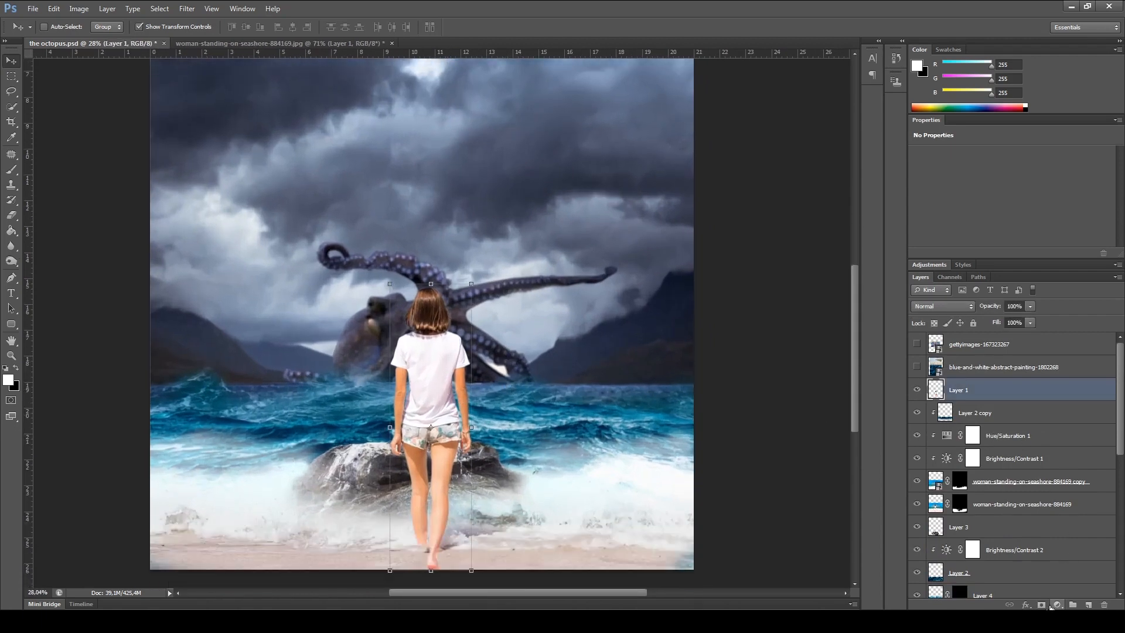
# Step: Add a Brightness/Contrast adjustment directly above the stormy sky background layer with brightness -75 and contrast 21
pyautogui.click(1057, 605)
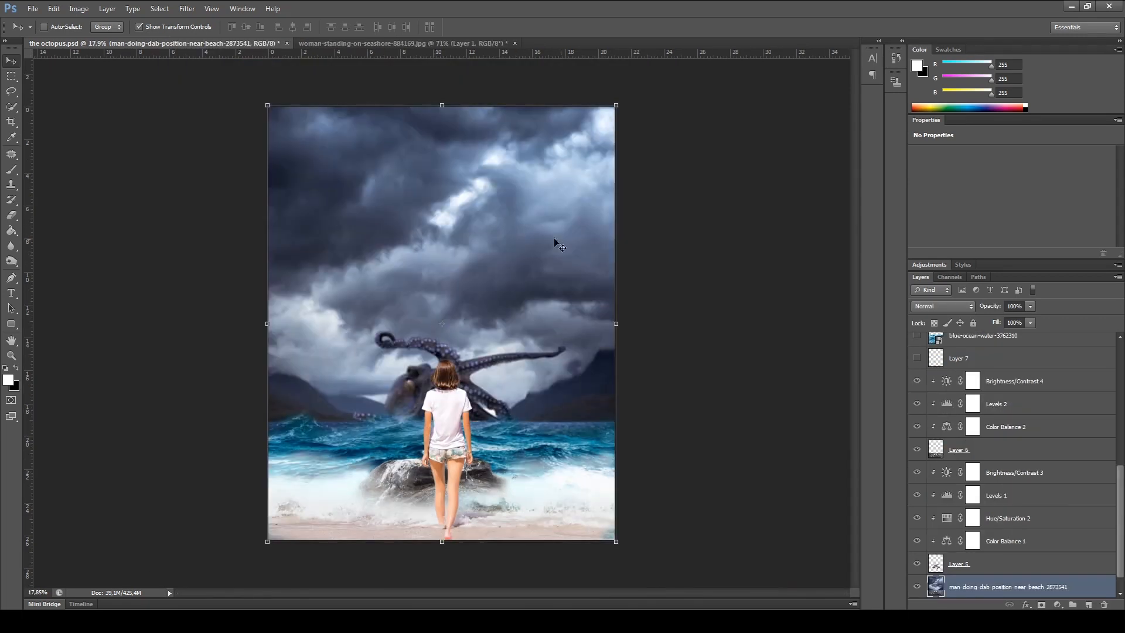
pyautogui.click(1057, 604)
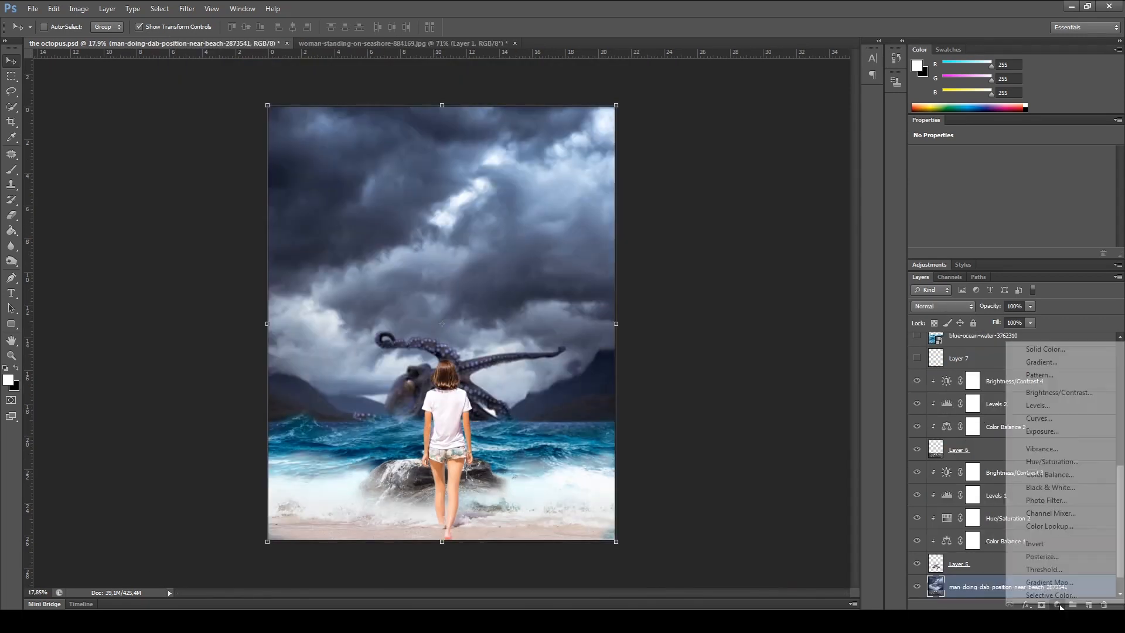
pyautogui.click(1059, 392)
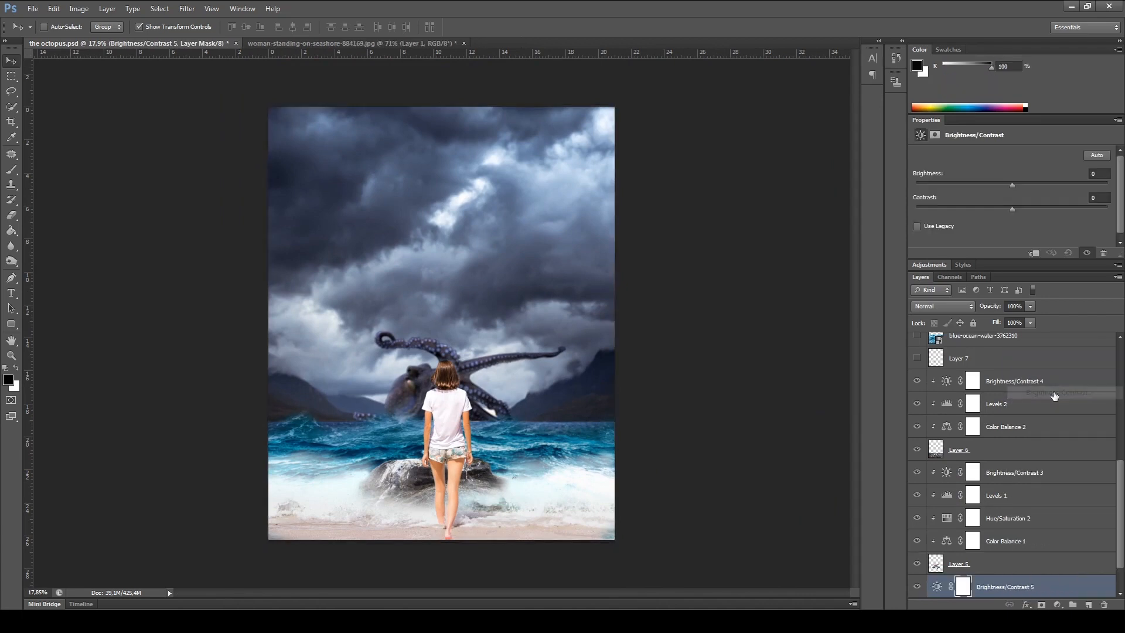
pyautogui.moveTo(976, 184); pyautogui.dragTo(945, 187)
pyautogui.moveTo(1012, 208); pyautogui.dragTo(1070, 210)
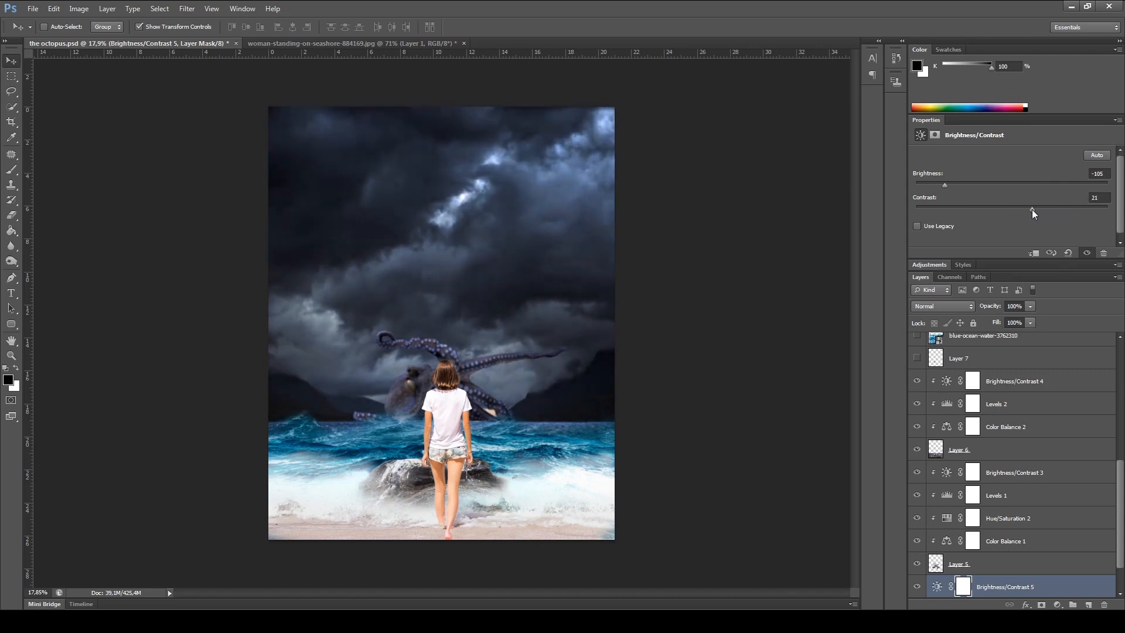
pyautogui.moveTo(946, 184); pyautogui.dragTo(963, 185)
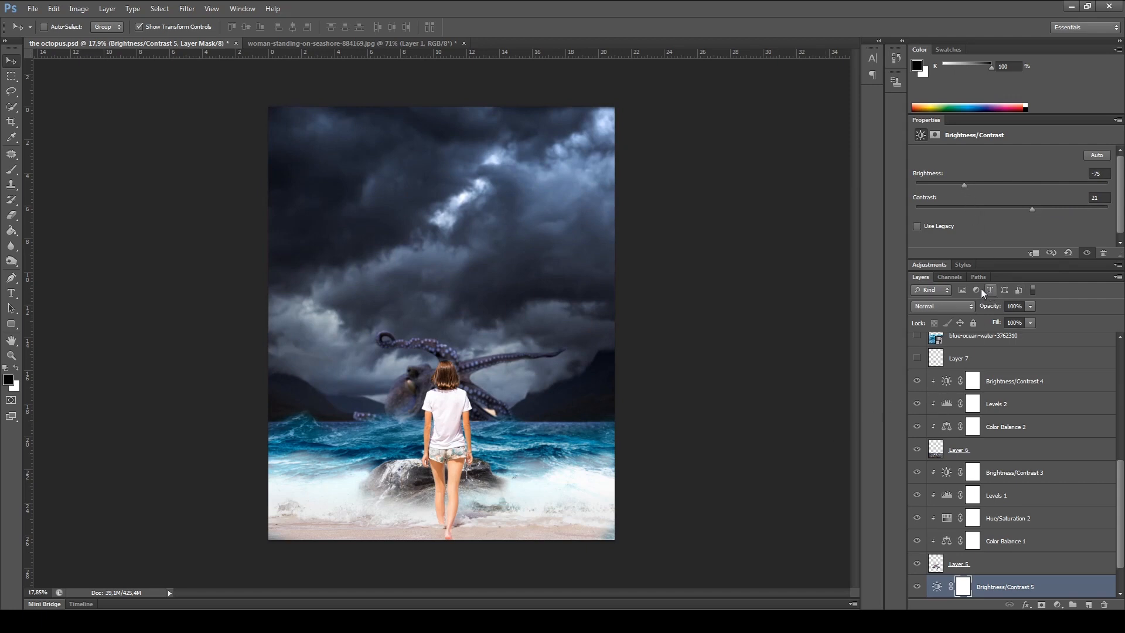
# Step: Clip the new Brightness/Contrast adjustment to the stormy sky layer beneath it
pyautogui.scroll(-2, 1047, 569)
pyautogui.click(1057, 604)
pyautogui.click(953, 565)
pyautogui.rightClick(990, 540)
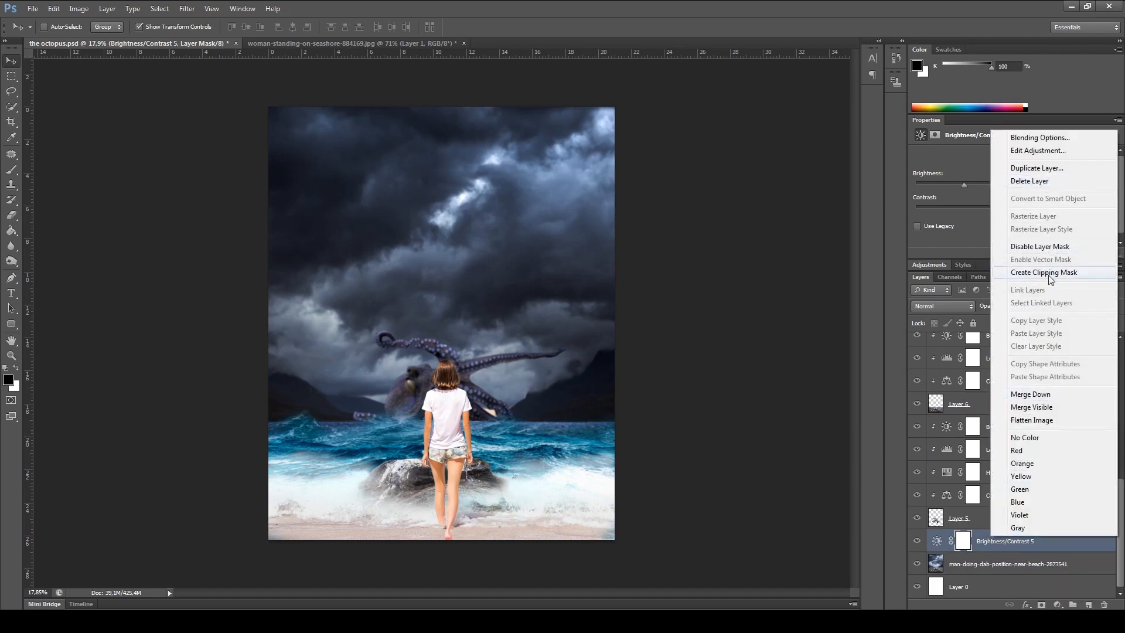
pyautogui.click(1044, 272)
# Step: Add a Levels adjustment above the stormy sky layer, moving the black and white input points slightly inward and fine-tuning the midtones
pyautogui.click(1010, 565)
pyautogui.click(1059, 606)
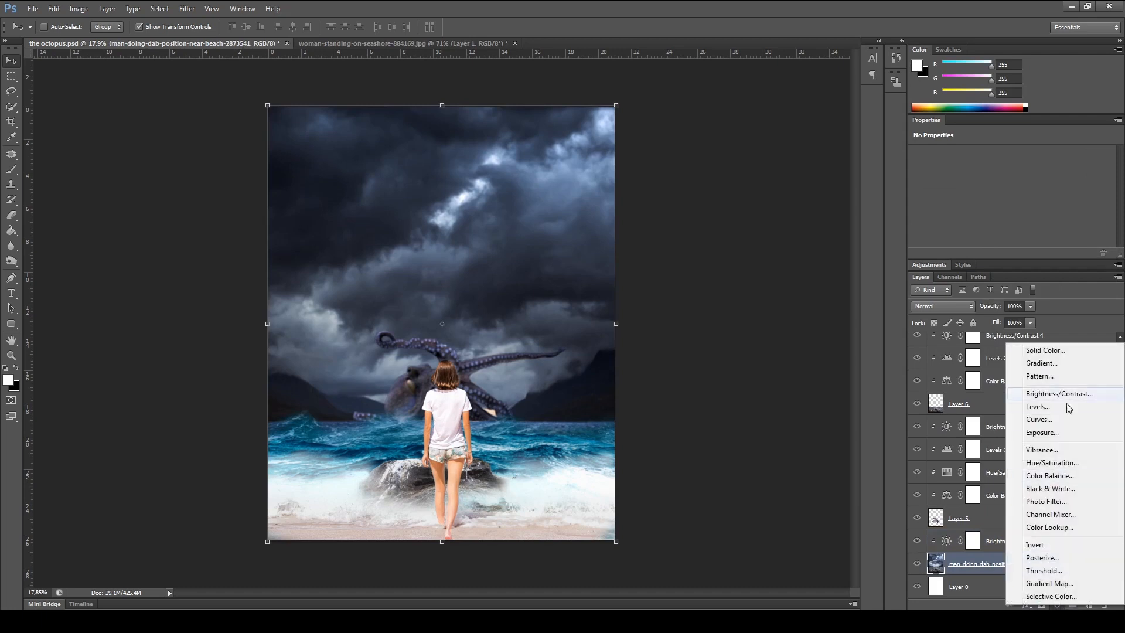
pyautogui.click(1060, 408)
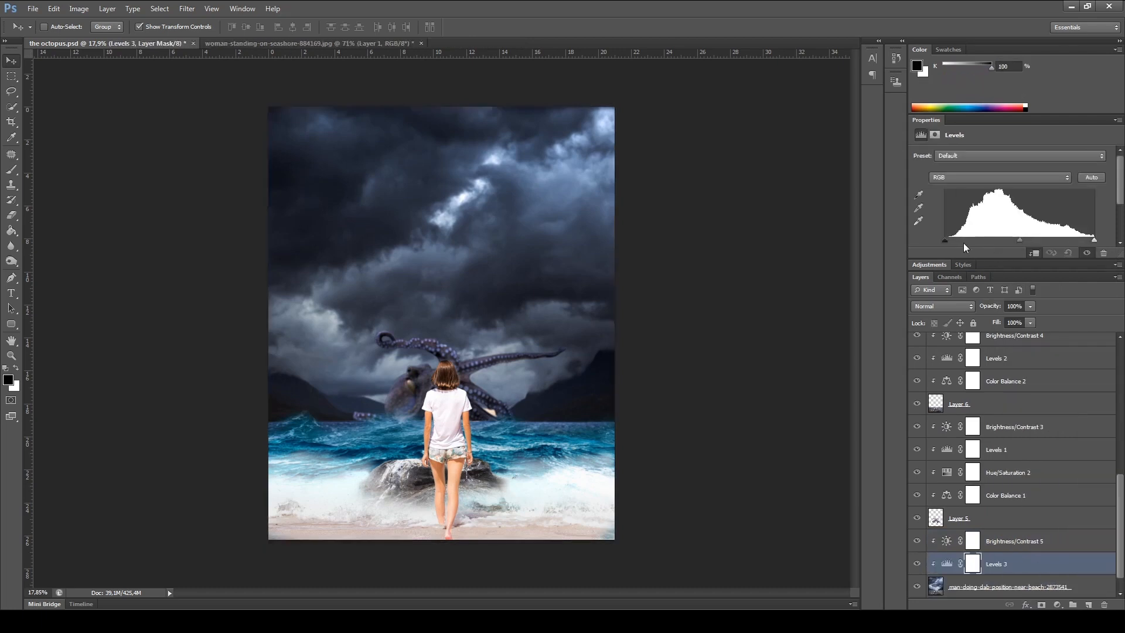
pyautogui.moveTo(946, 240)
pyautogui.mouseDown()
pyautogui.moveTo(962, 240)
pyautogui.moveTo(952, 241)
pyautogui.mouseUp()
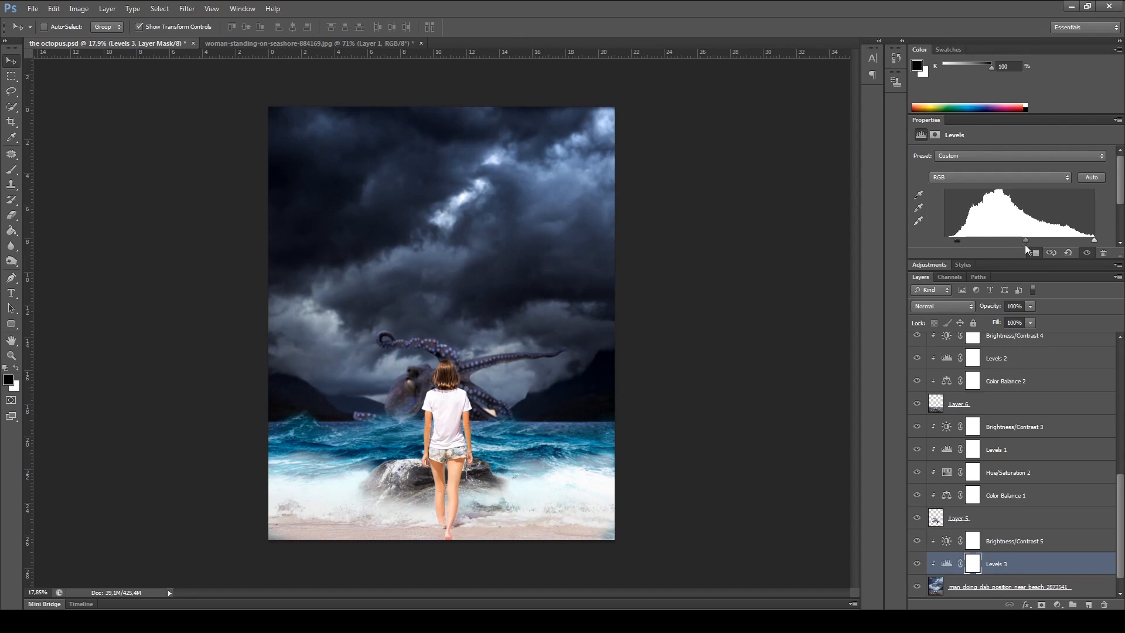
pyautogui.moveTo(1025, 247)
pyautogui.mouseDown()
pyautogui.moveTo(1010, 241)
pyautogui.moveTo(1067, 238)
pyautogui.moveTo(913, 258)
pyautogui.moveTo(1057, 259)
pyautogui.moveTo(1021, 263)
pyautogui.mouseUp()
pyautogui.moveTo(1094, 240)
pyautogui.mouseDown()
pyautogui.moveTo(1069, 241)
pyautogui.moveTo(1088, 241)
pyautogui.mouseUp()
# Step: Add a Hue/Saturation adjustment directly above the stormy sky layer
pyautogui.scroll(-1, 1010, 470)
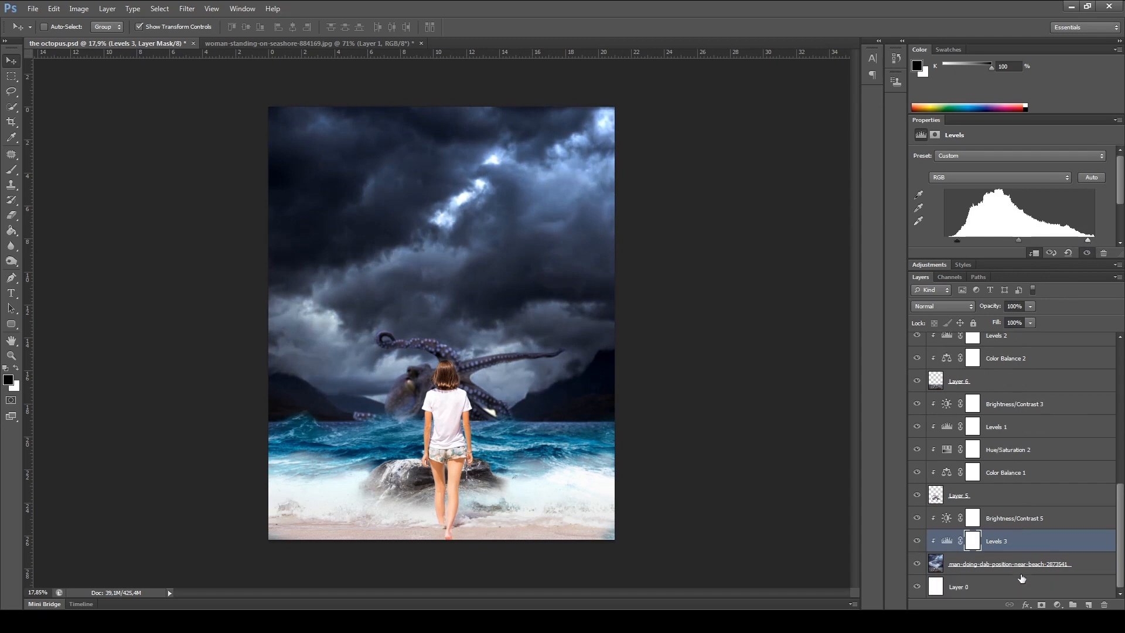
pyautogui.click(1020, 565)
pyautogui.click(1056, 604)
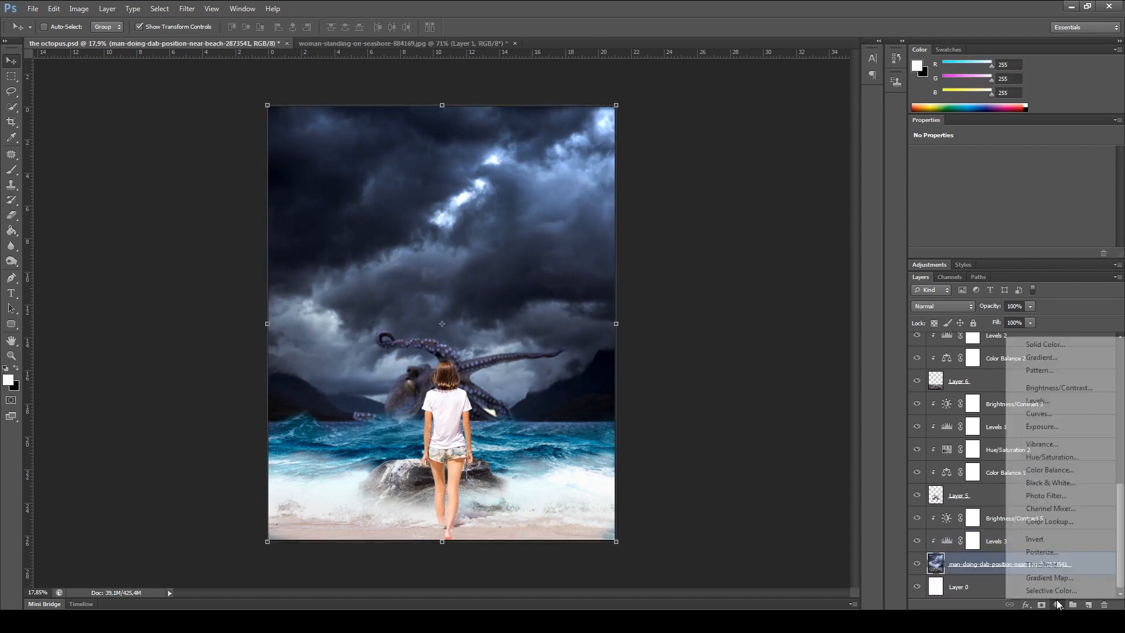
pyautogui.click(1060, 456)
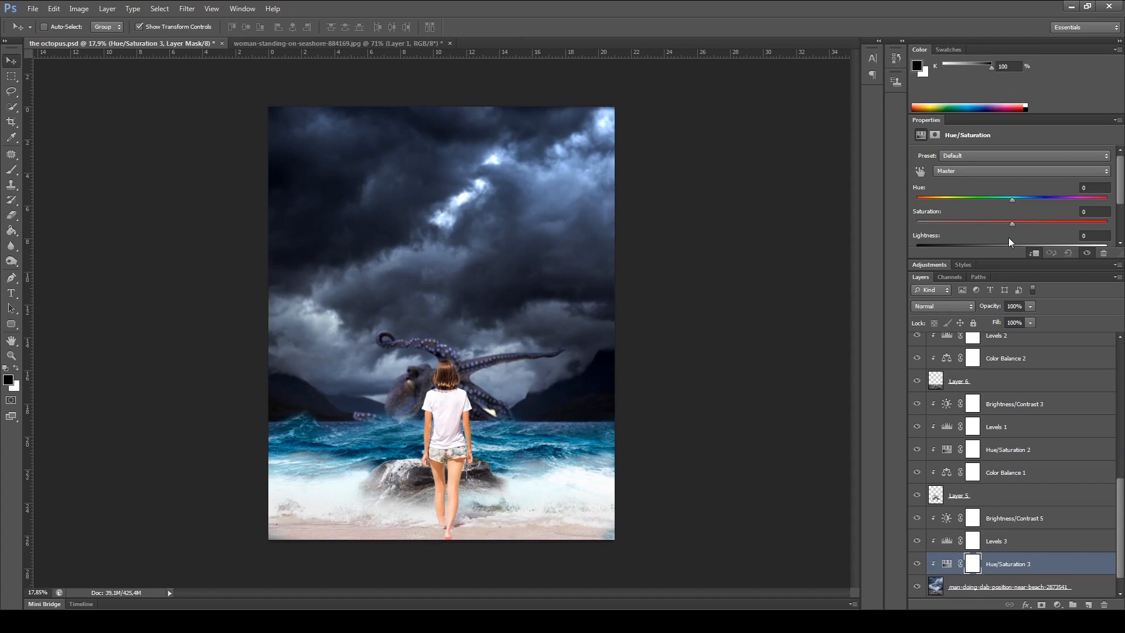
# Step: Set the stormy sky background's Hue/Saturation 3 adjustment to saturation -19 and lightness -13
pyautogui.moveTo(983, 223); pyautogui.dragTo(1000, 244)
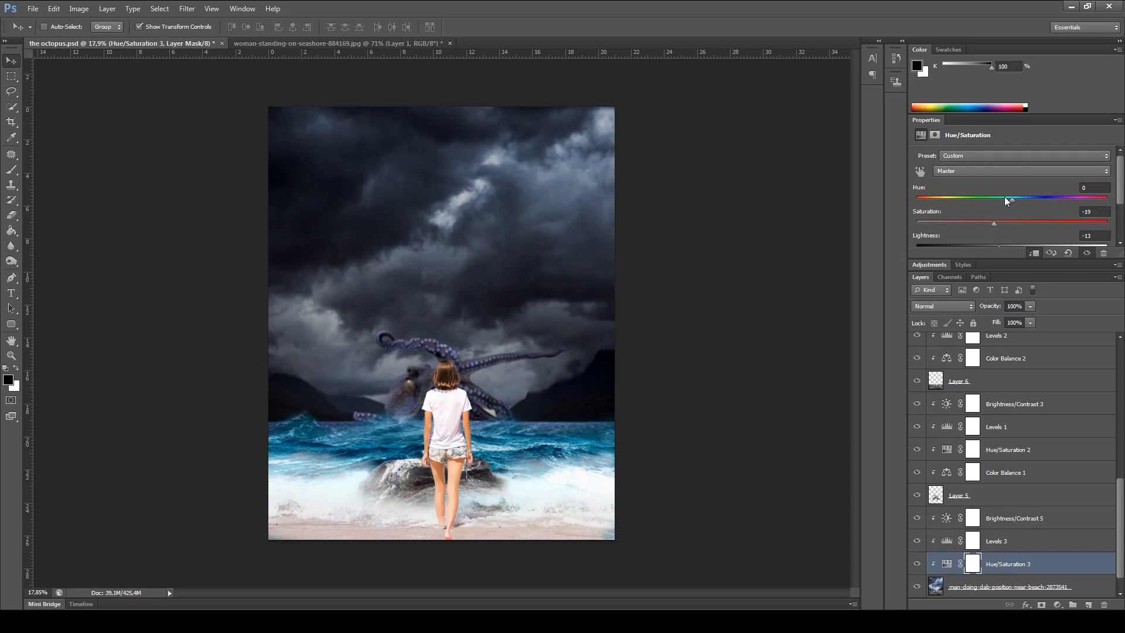
pyautogui.keyDown('ctrl'); pyautogui.click(695, 351); pyautogui.keyUp('ctrl')
pyautogui.scroll(7, 487, 474)
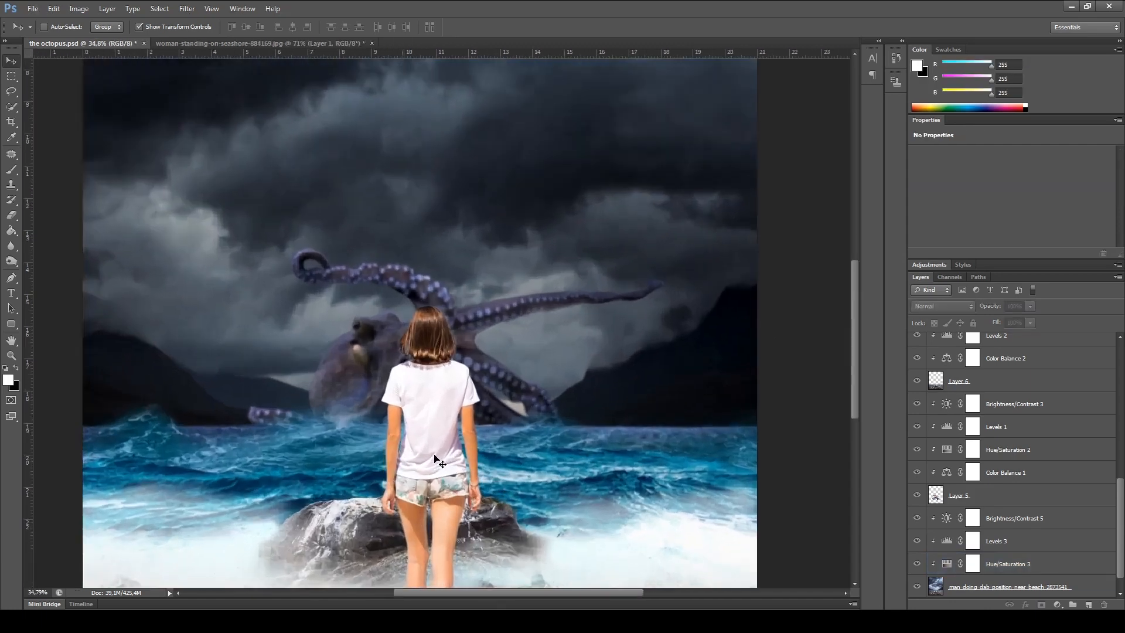
# Step: Refine the octopus's Hue/Saturation 2 adjustment above Layer 5, strongly lowering the saturation and setting lightness to +13
pyautogui.scroll(2, 436, 460)
pyautogui.keyDown('ctrl'); pyautogui.click(335, 343); pyautogui.keyUp('ctrl')
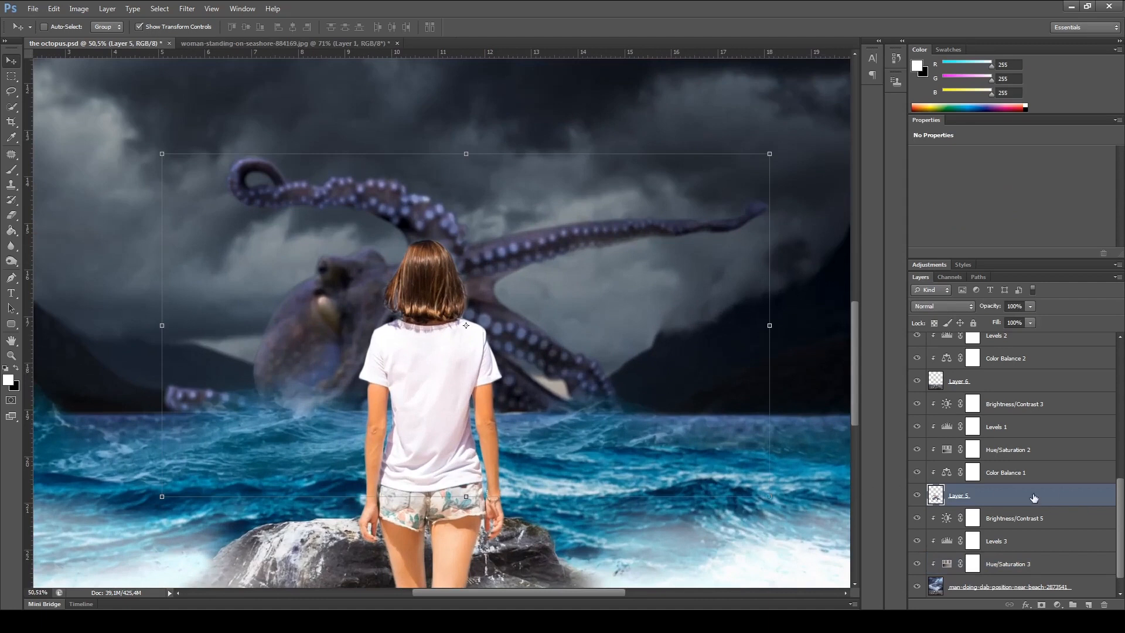
pyautogui.click(1005, 475)
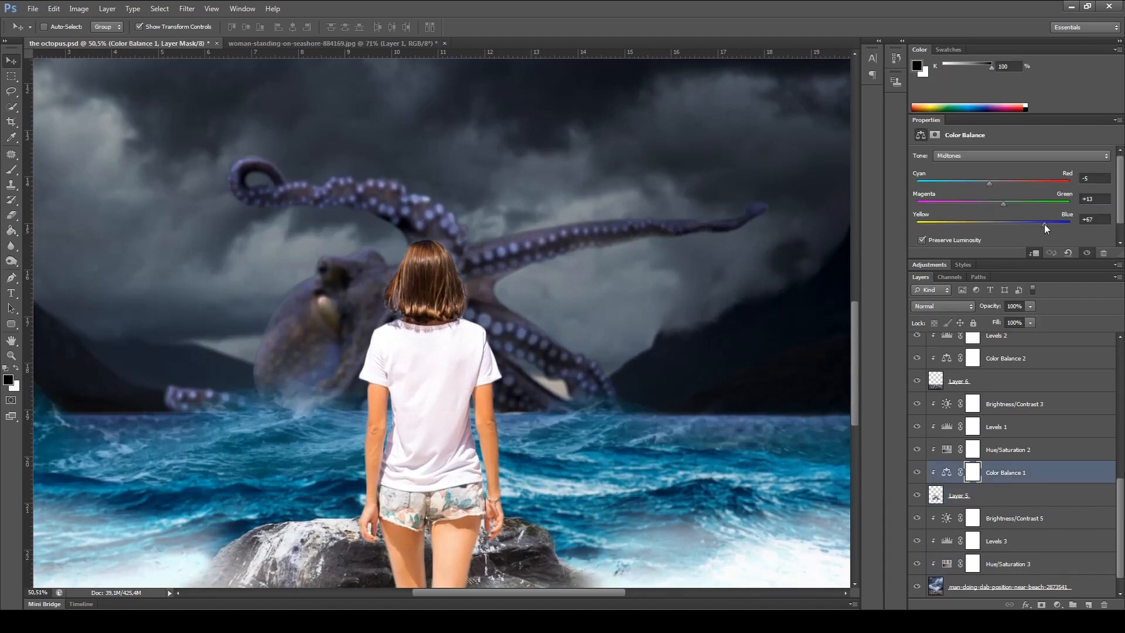
pyautogui.click(999, 456)
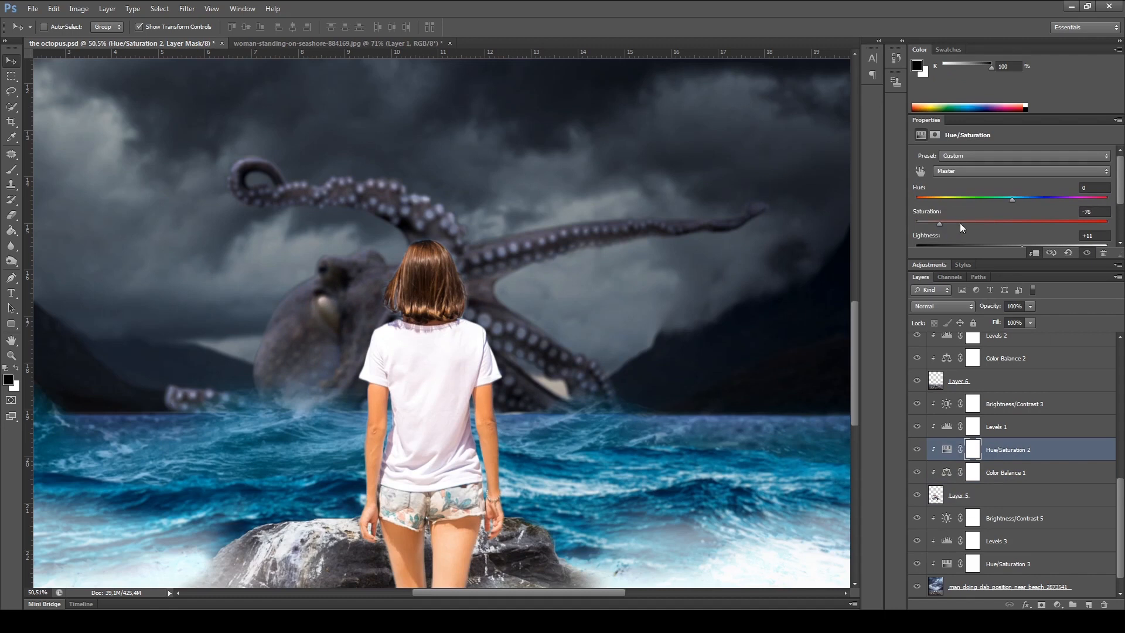
pyautogui.moveTo(1027, 245); pyautogui.dragTo(1007, 246)
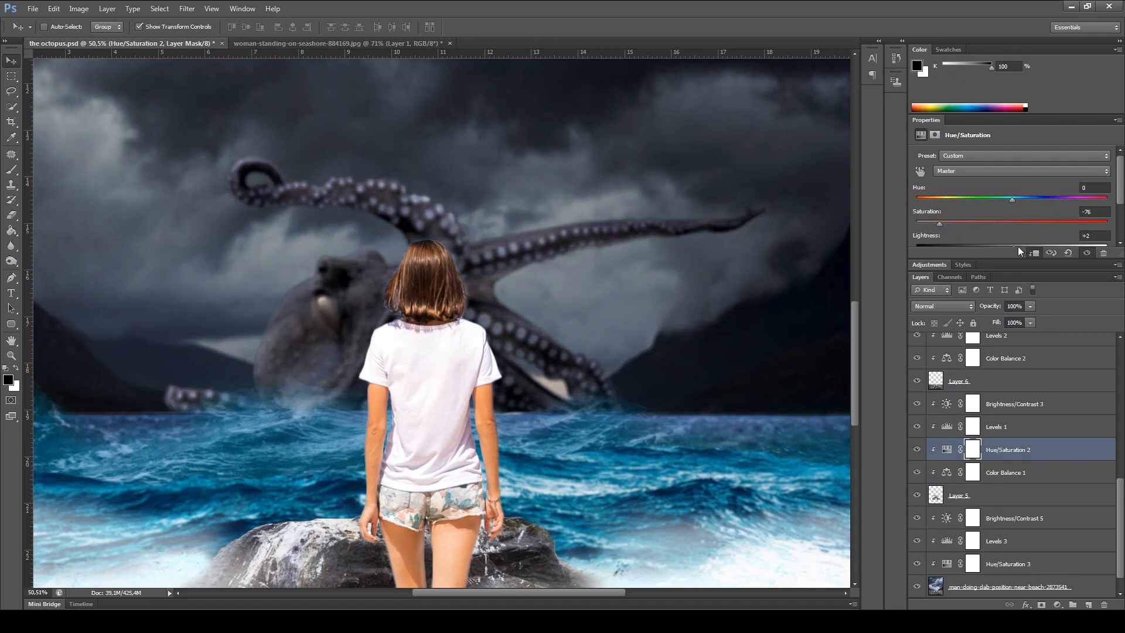
pyautogui.scroll(-6, 694, 384)
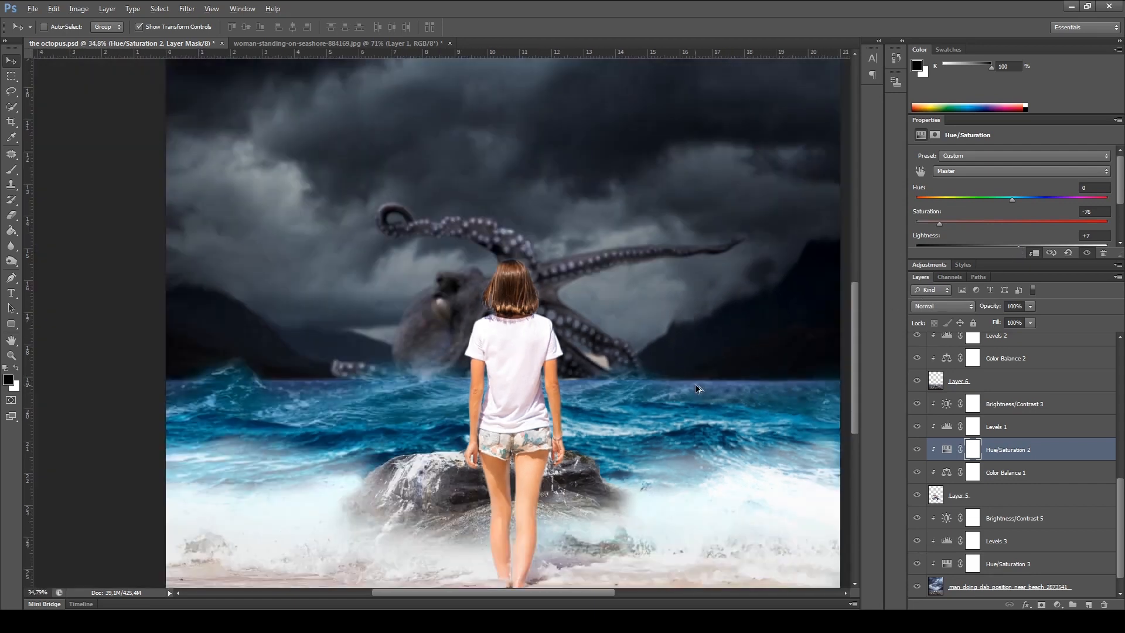
pyautogui.scroll(1, 598, 438)
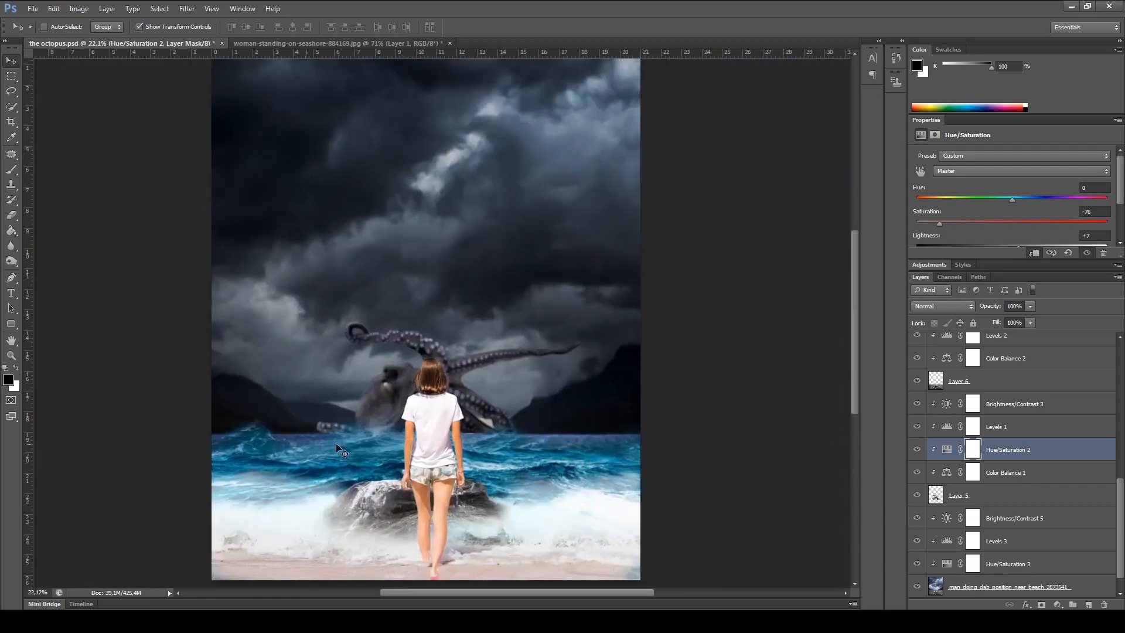
pyautogui.scroll(2, 335, 443)
pyautogui.scroll(-1, 349, 417)
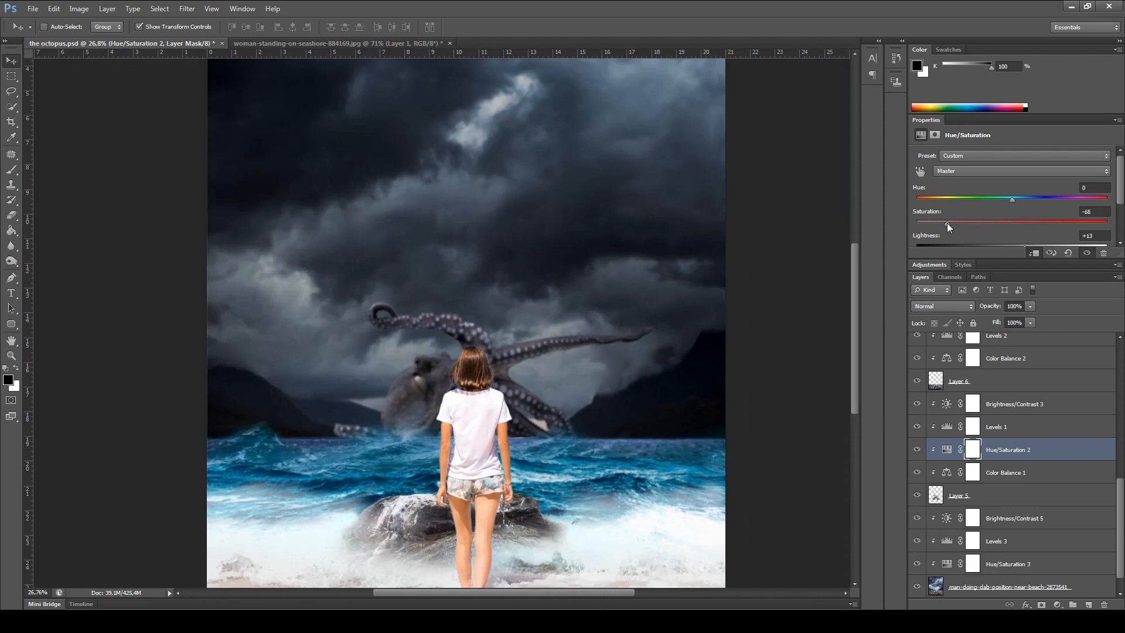
pyautogui.moveTo(948, 224); pyautogui.dragTo(942, 224)
# Step: Toggle the visibility of Layer 2 and Layer 4 to check which parts of the sea they cover
pyautogui.keyDown('ctrl'); pyautogui.click(781, 443); pyautogui.keyUp('ctrl')
pyautogui.keyDown('ctrl'); pyautogui.click(588, 488); pyautogui.keyUp('ctrl')
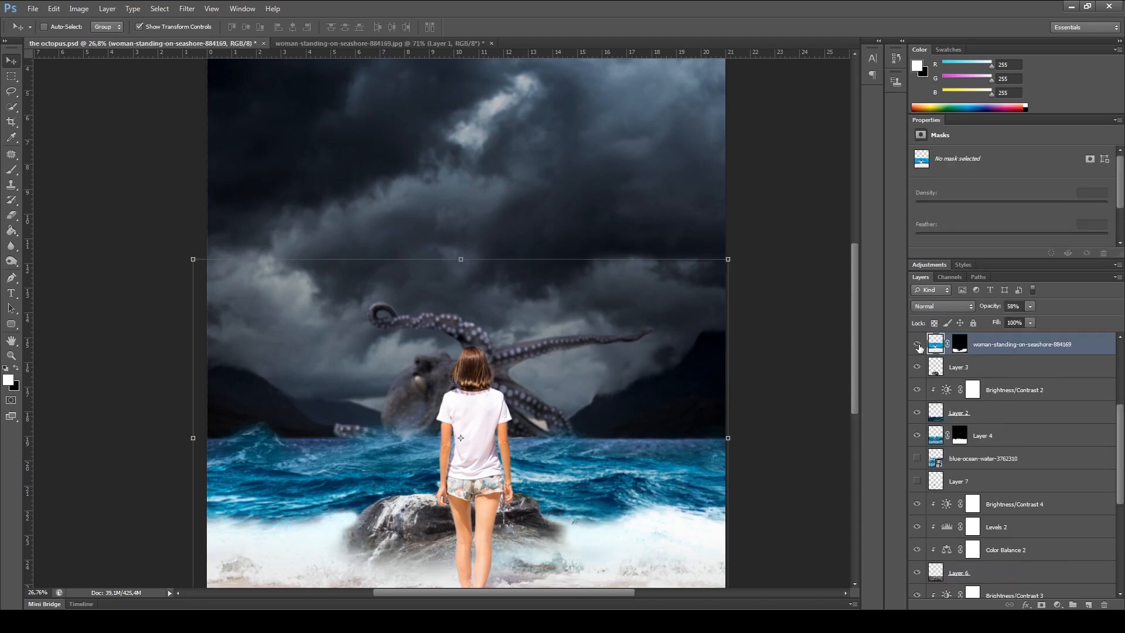
pyautogui.scroll(-2, 924, 371)
pyautogui.click(922, 372)
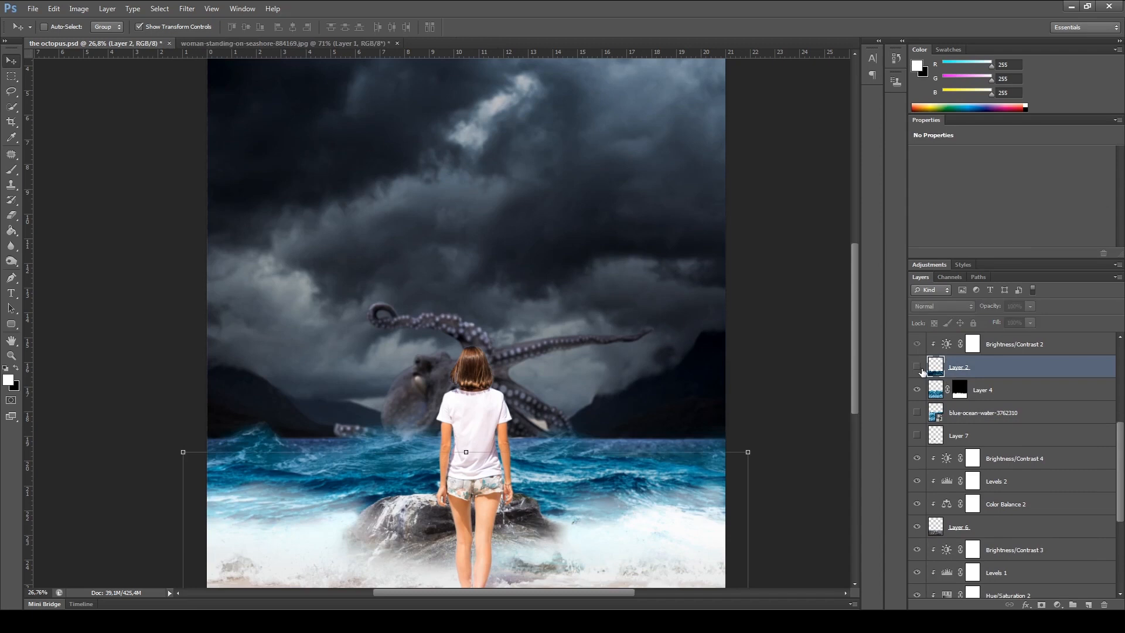
pyautogui.click(917, 389)
pyautogui.click(916, 390)
# Step: Add a Brightness/Contrast adjustment clipped to the water on Layer 4, with brightness -105 and contrast 38
pyautogui.click(935, 394)
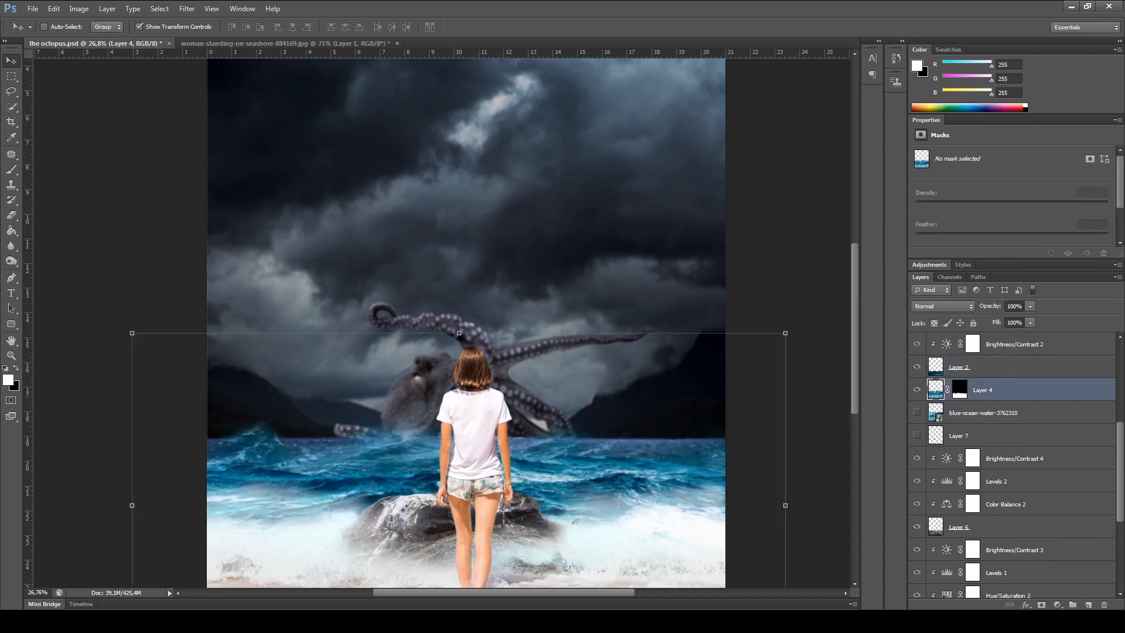
pyautogui.click(1056, 604)
pyautogui.click(1070, 397)
pyautogui.moveTo(1011, 185); pyautogui.dragTo(961, 183)
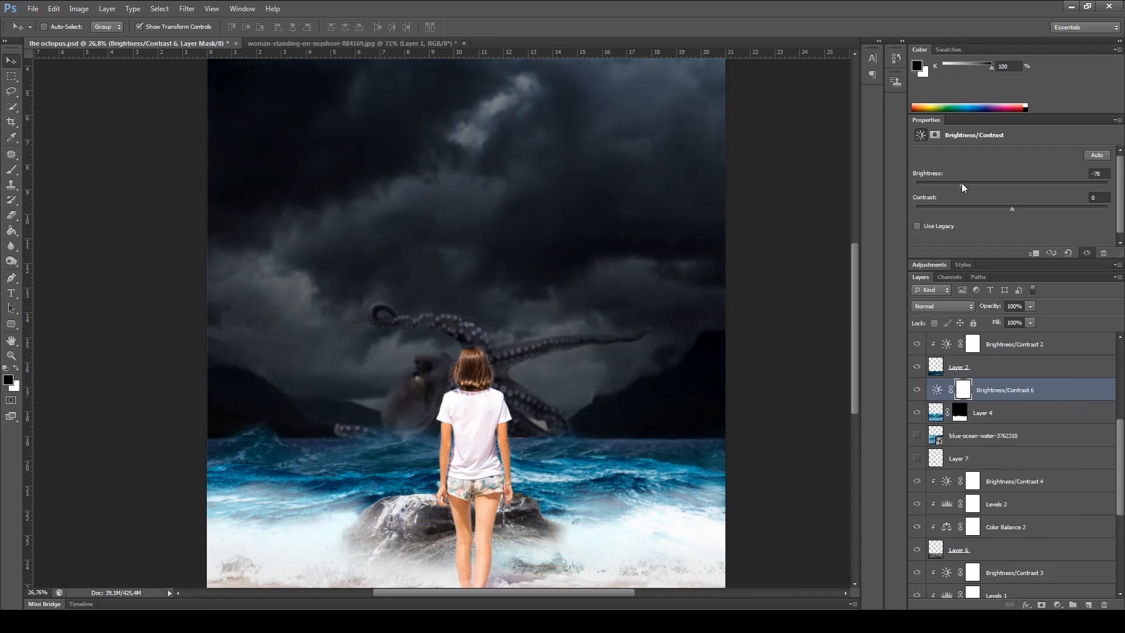
pyautogui.rightClick(1031, 390)
pyautogui.click(993, 347)
pyautogui.moveTo(959, 185); pyautogui.dragTo(944, 186)
pyautogui.moveTo(1031, 213); pyautogui.dragTo(1077, 213)
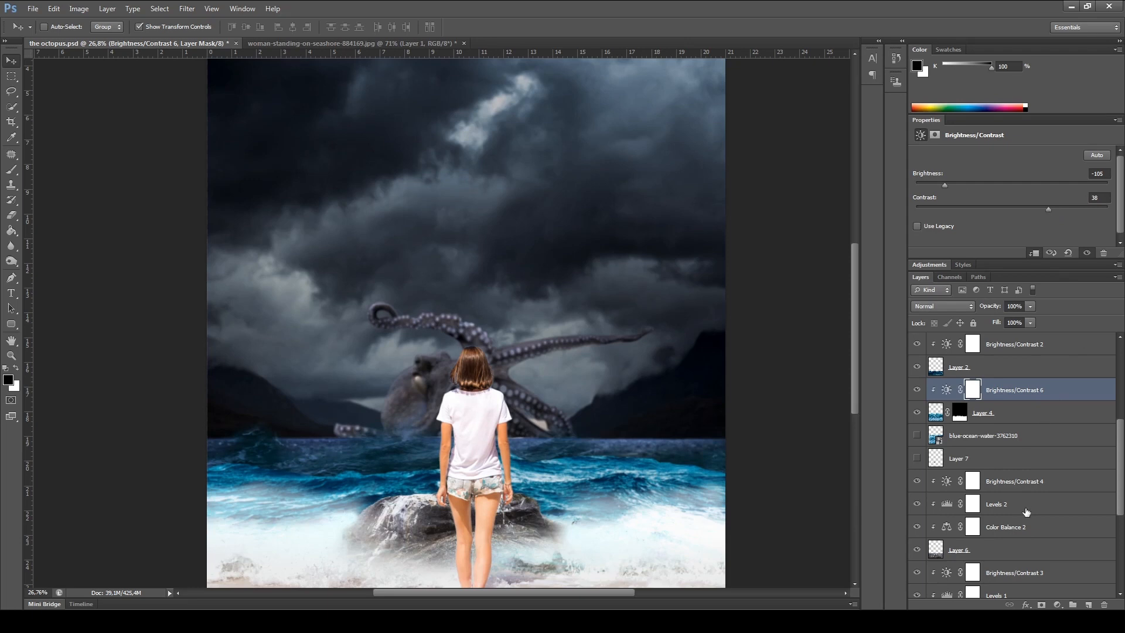
# Step: Darken the sea on Layer 6 by setting Brightness/Contrast 4 to brightness -39 and raising the shadow input in Levels 2
pyautogui.click(990, 549)
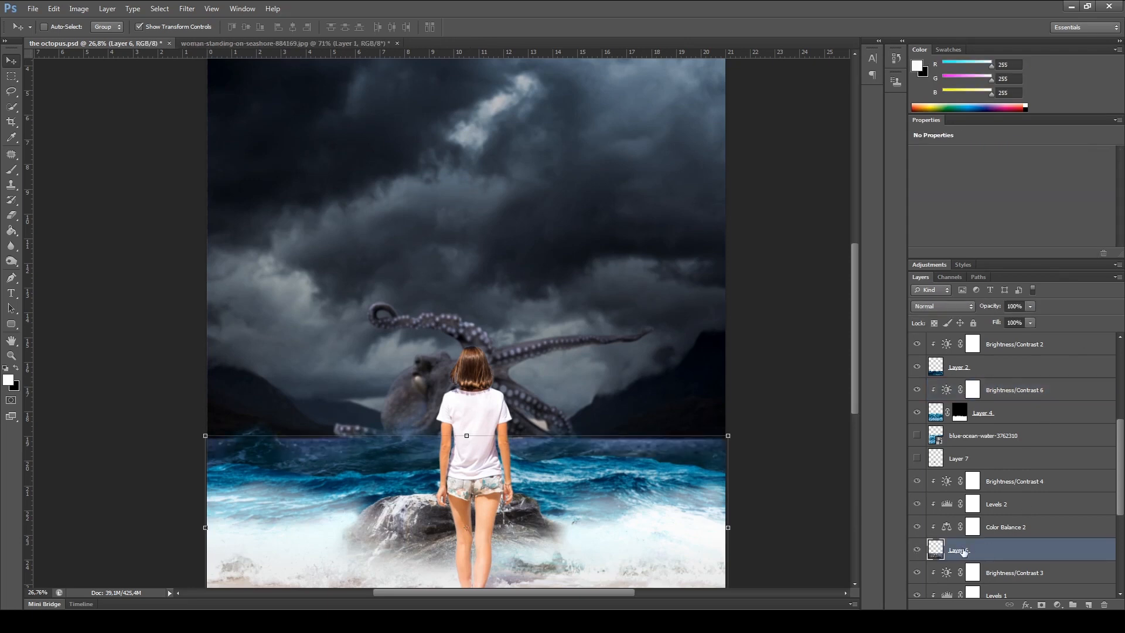
pyautogui.click(1005, 484)
pyautogui.moveTo(1000, 185); pyautogui.dragTo(979, 185)
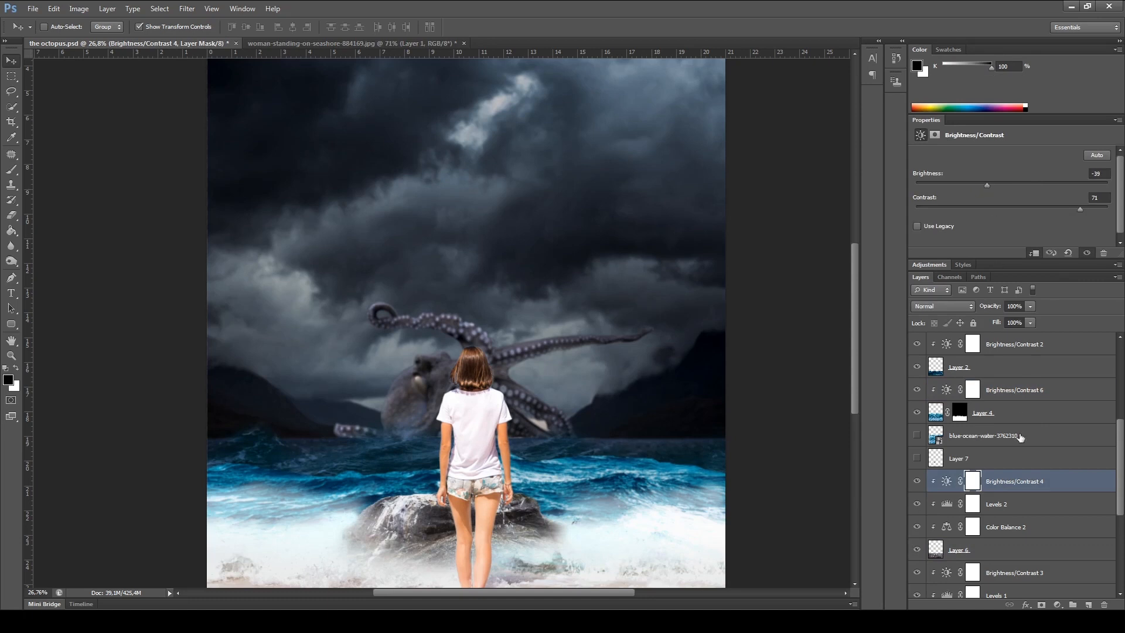
pyautogui.click(1018, 499)
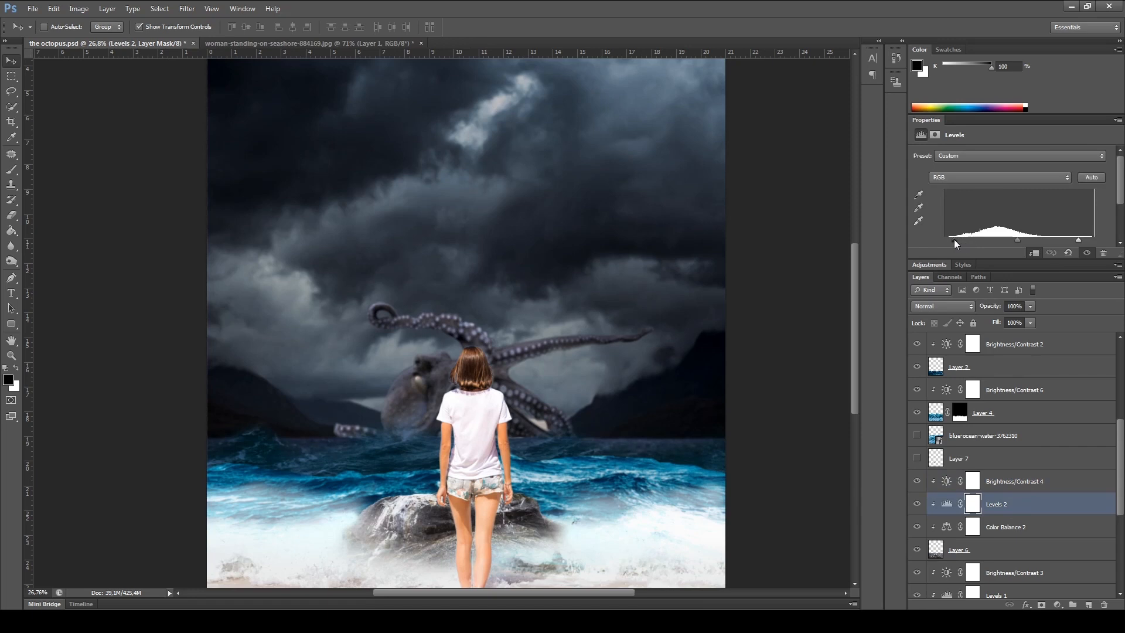
pyautogui.moveTo(953, 240)
pyautogui.mouseDown()
pyautogui.moveTo(986, 241)
pyautogui.moveTo(976, 242)
pyautogui.mouseUp()
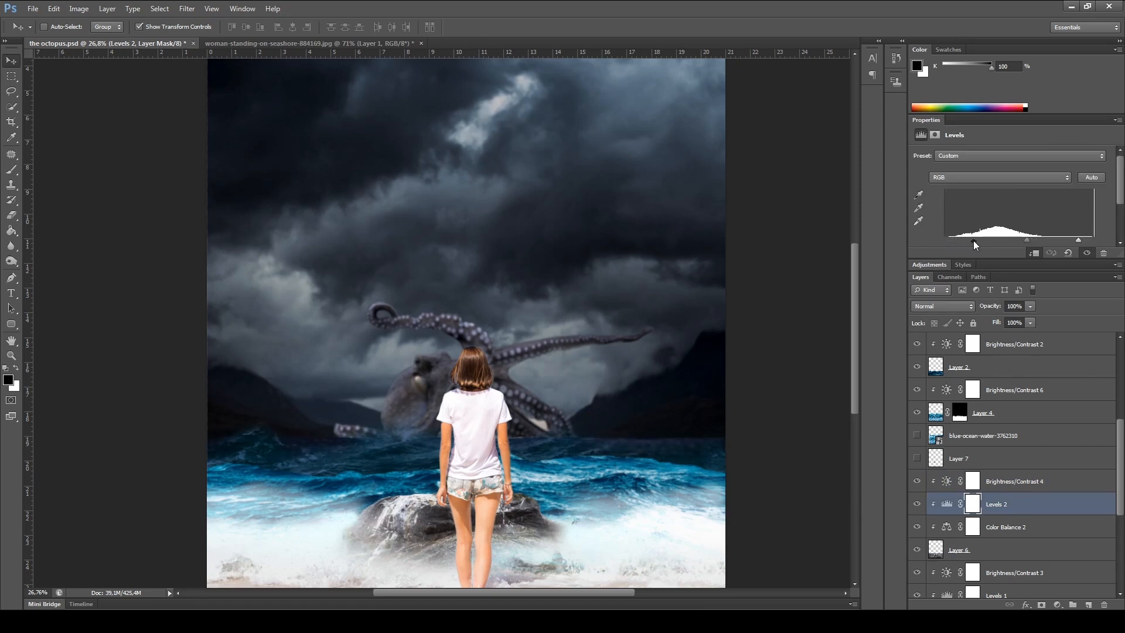
# Step: Add a Hue/Saturation adjustment clipped to Layer 6 and reduce its saturation
pyautogui.click(993, 529)
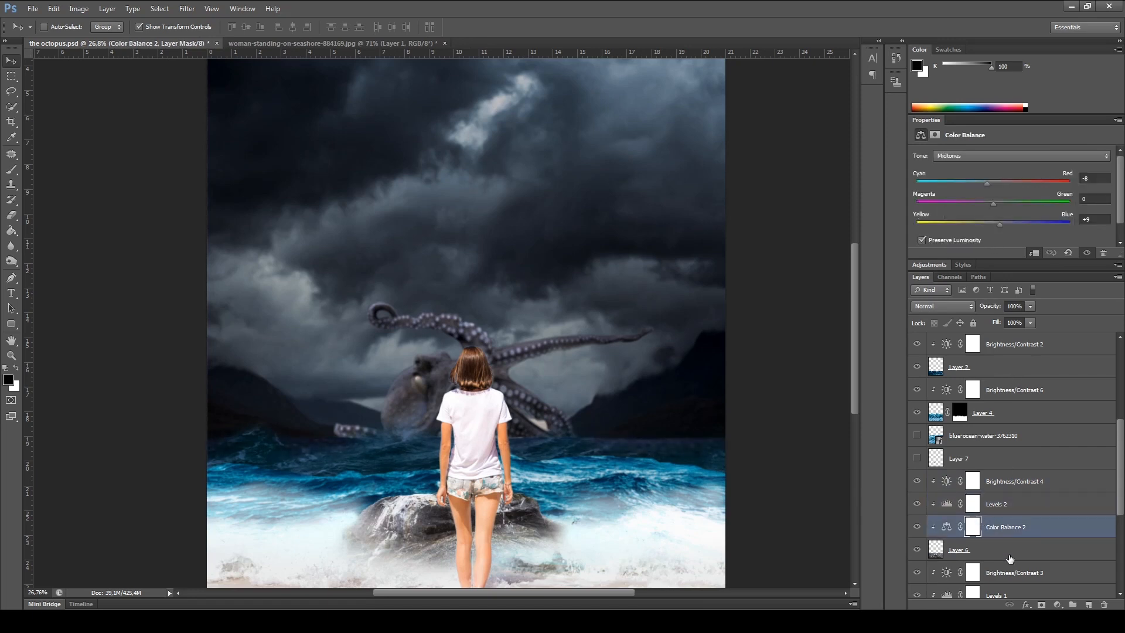
pyautogui.click(1010, 558)
pyautogui.click(1058, 604)
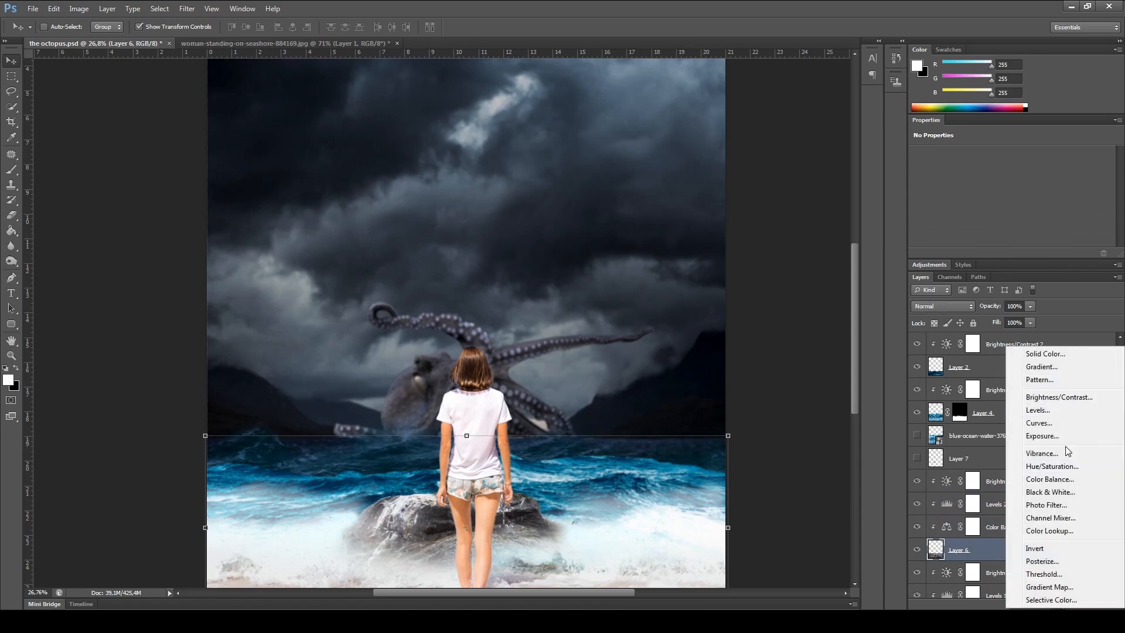
pyautogui.click(1063, 466)
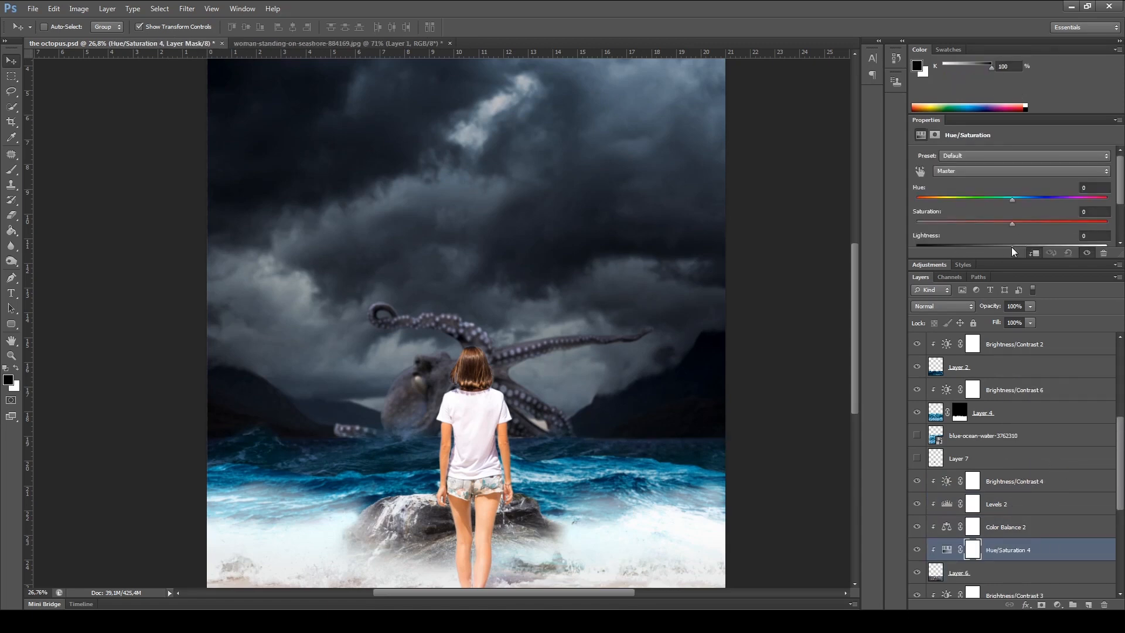
pyautogui.click(986, 223)
# Step: Darken the water on Layer 2 by setting its Brightness/Contrast 2 adjustment to brightness -60 and contrast 46
pyautogui.scroll(-2, 798, 467)
pyautogui.keyDown('ctrl'); pyautogui.click(673, 455); pyautogui.keyUp('ctrl')
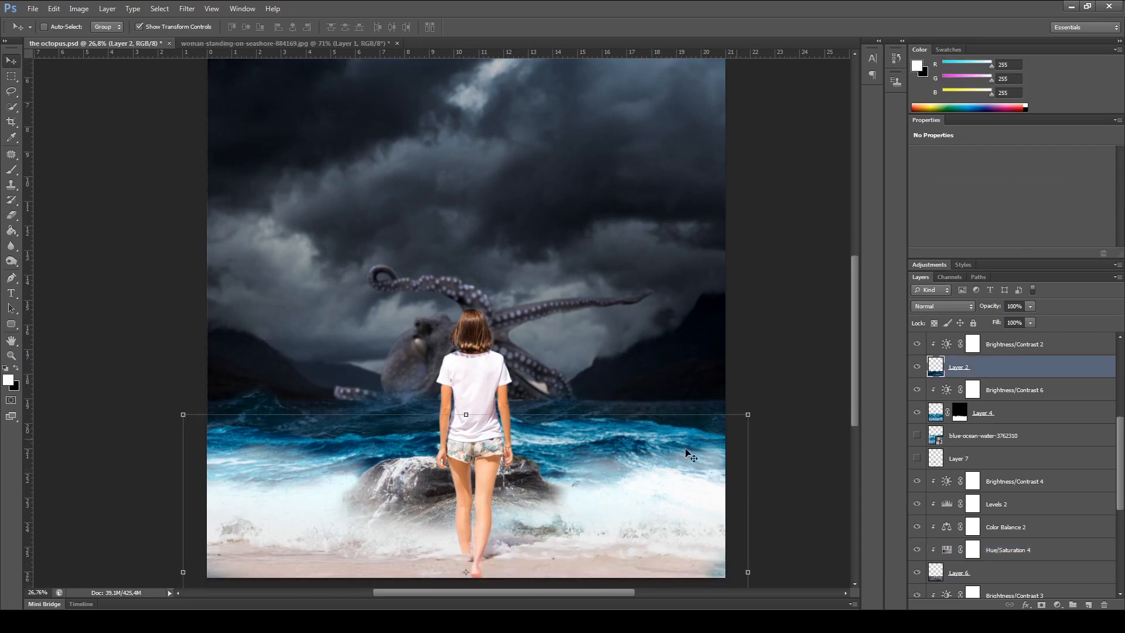
pyautogui.click(917, 367)
pyautogui.click(917, 367)
pyautogui.scroll(2, 961, 375)
pyautogui.click(1004, 391)
pyautogui.moveTo(974, 184); pyautogui.dragTo(1011, 207)
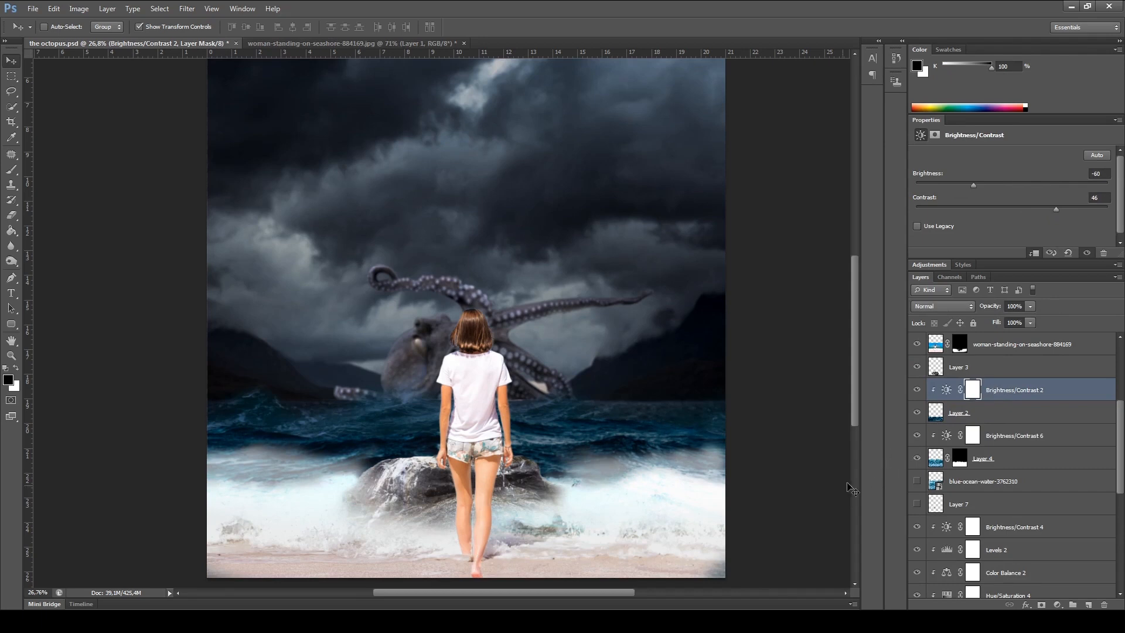
# Step: Adjust the opacity of the Linear Dodge layer named Layer 2 copy
pyautogui.keyDown('ctrl'); pyautogui.click(800, 525); pyautogui.keyUp('ctrl')
pyautogui.keyDown('ctrl'); pyautogui.click(709, 525); pyautogui.keyUp('ctrl')
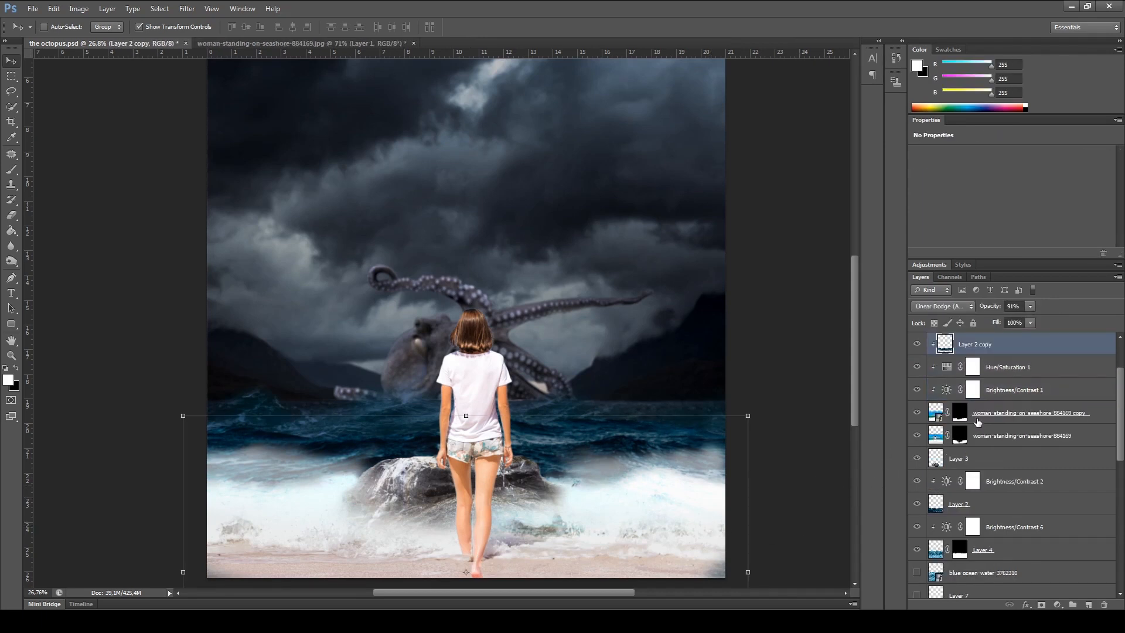
pyautogui.scroll(3, 1032, 394)
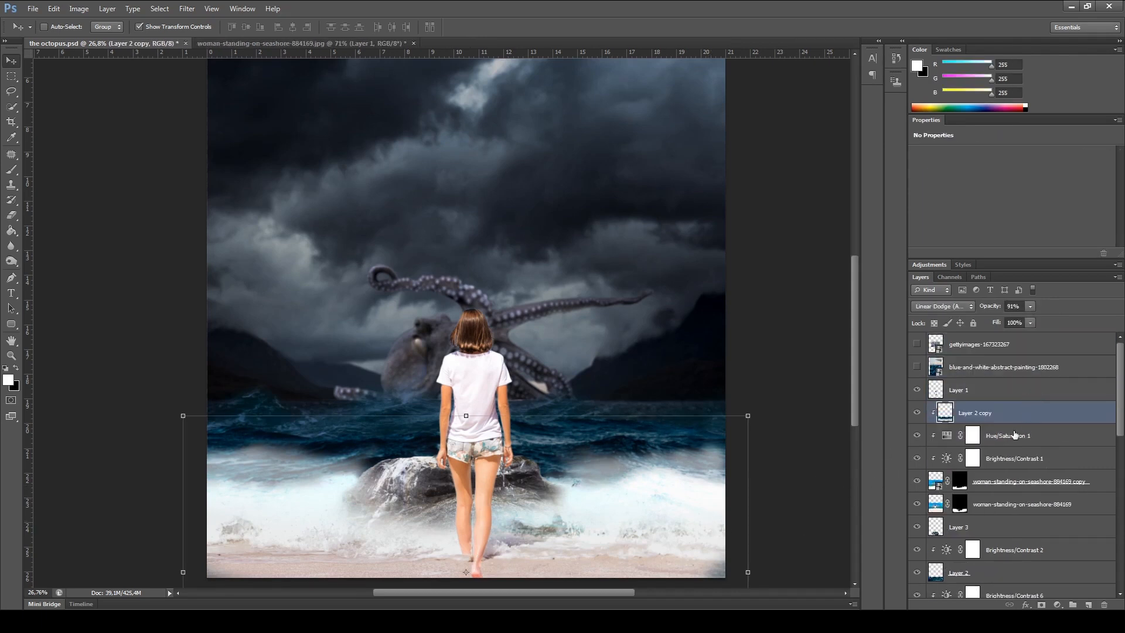
pyautogui.moveTo(1029, 305); pyautogui.dragTo(1011, 321)
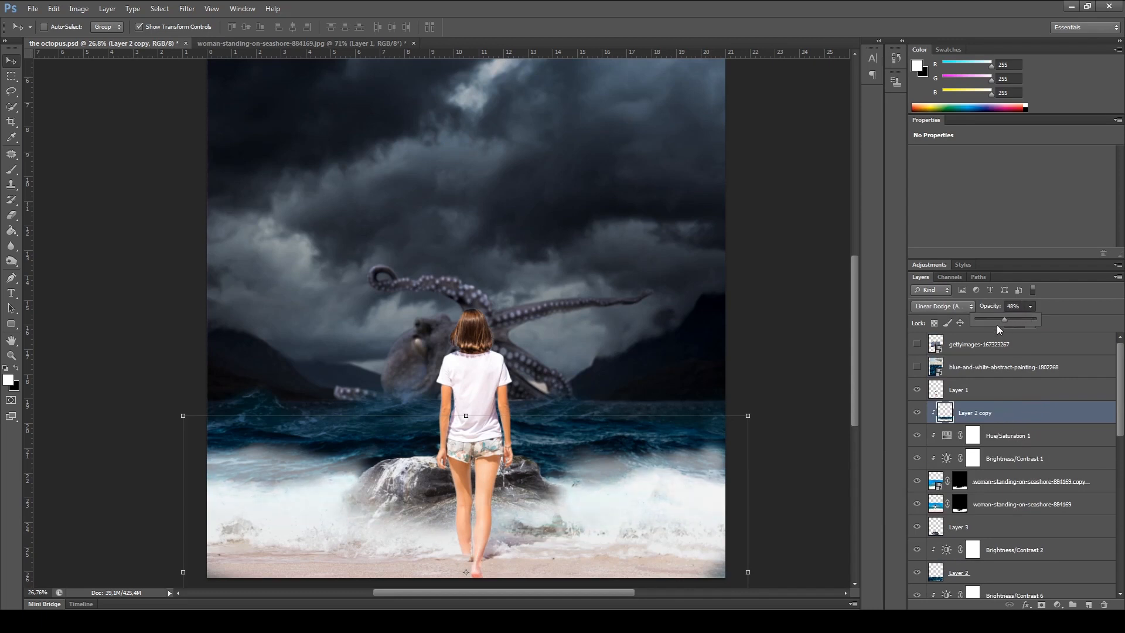
pyautogui.moveTo(974, 319); pyautogui.dragTo(1064, 328)
# Step: Review Hue/Saturation 1 and toggle the woman-standing-on-seashore-884169 copy layer's visibility to check the area it covers
pyautogui.click(1024, 436)
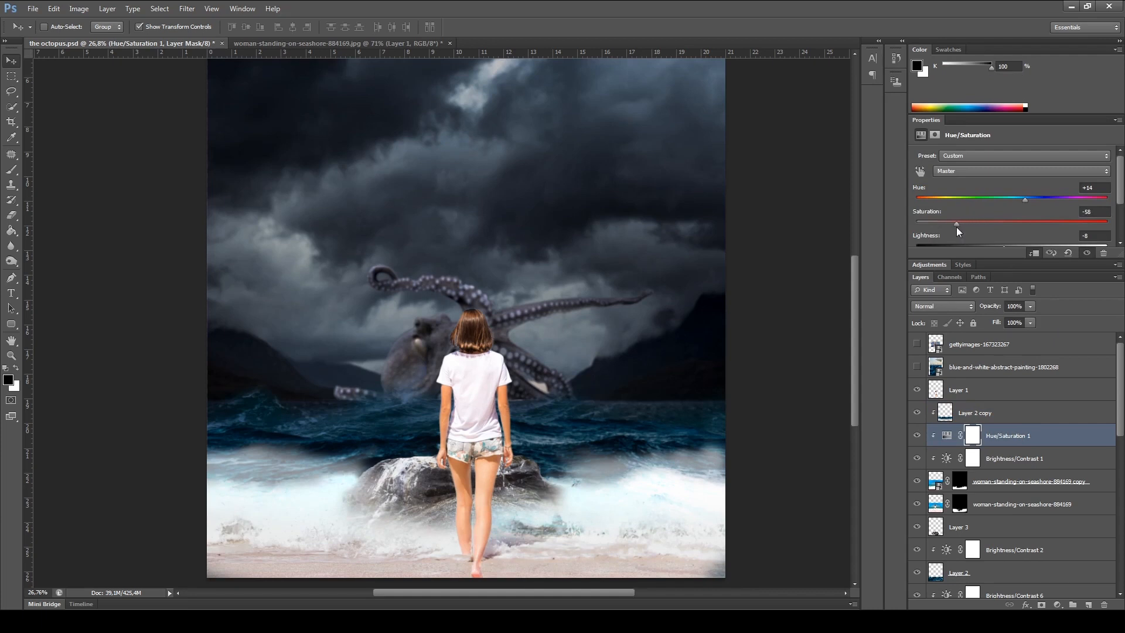
pyautogui.click(1013, 476)
pyautogui.scroll(-1, 1014, 473)
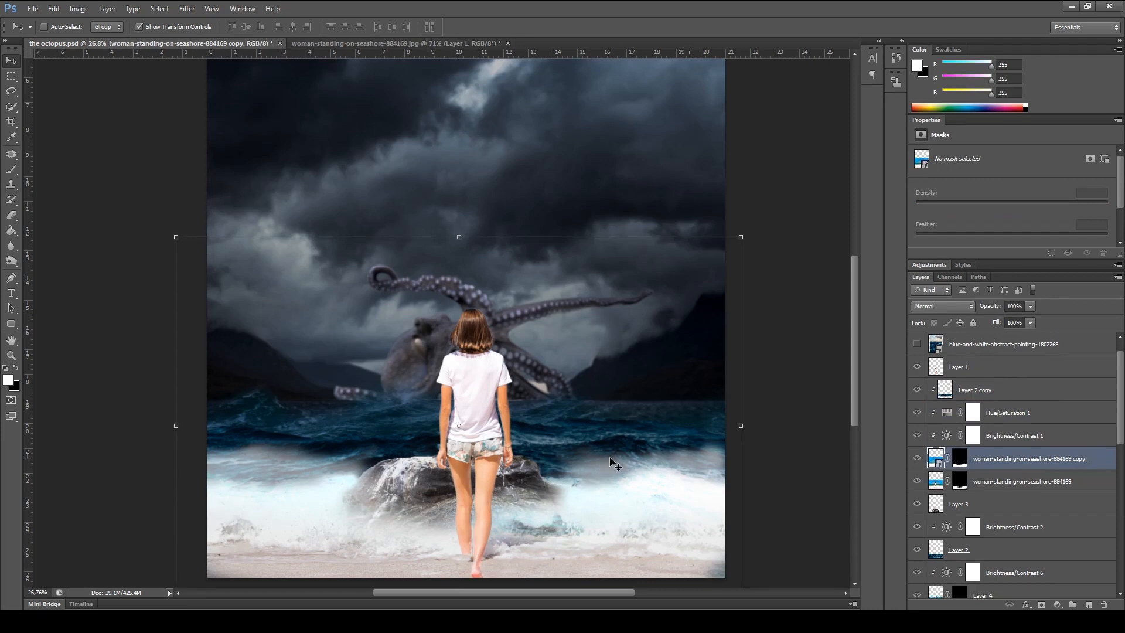
pyautogui.click(917, 460)
pyautogui.click(917, 460)
pyautogui.click(917, 460)
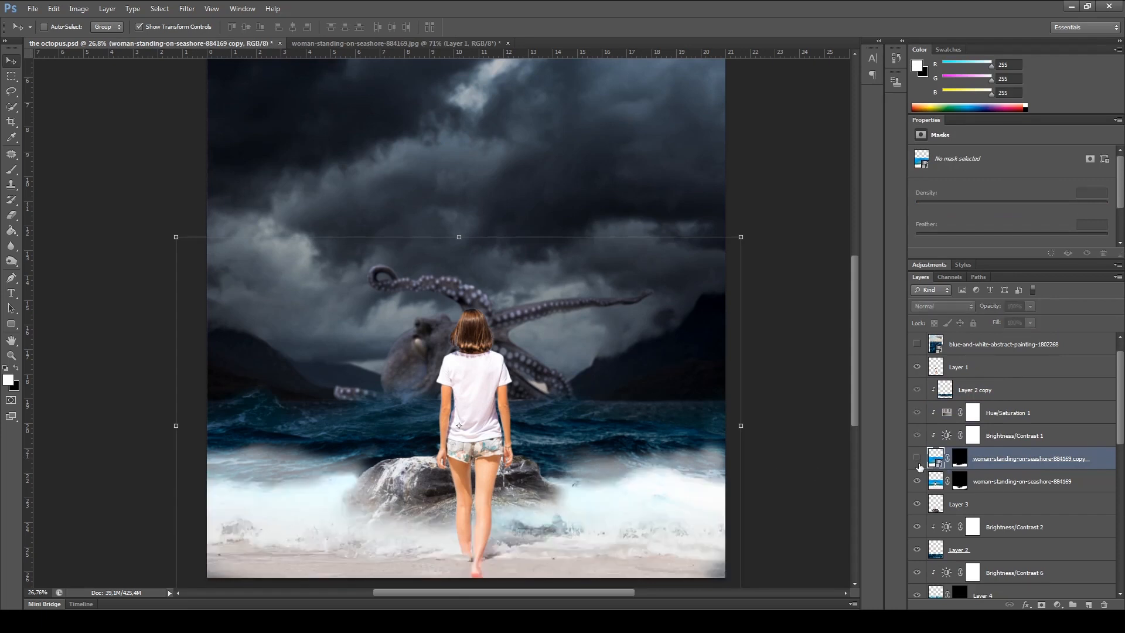
pyautogui.click(917, 459)
# Step: Set the Brightness/Contrast 1 adjustment on the seashore copy layer to brightness -97 and contrast 26
pyautogui.click(1005, 436)
pyautogui.moveTo(978, 184); pyautogui.dragTo(1036, 210)
pyautogui.moveTo(928, 185); pyautogui.dragTo(958, 184)
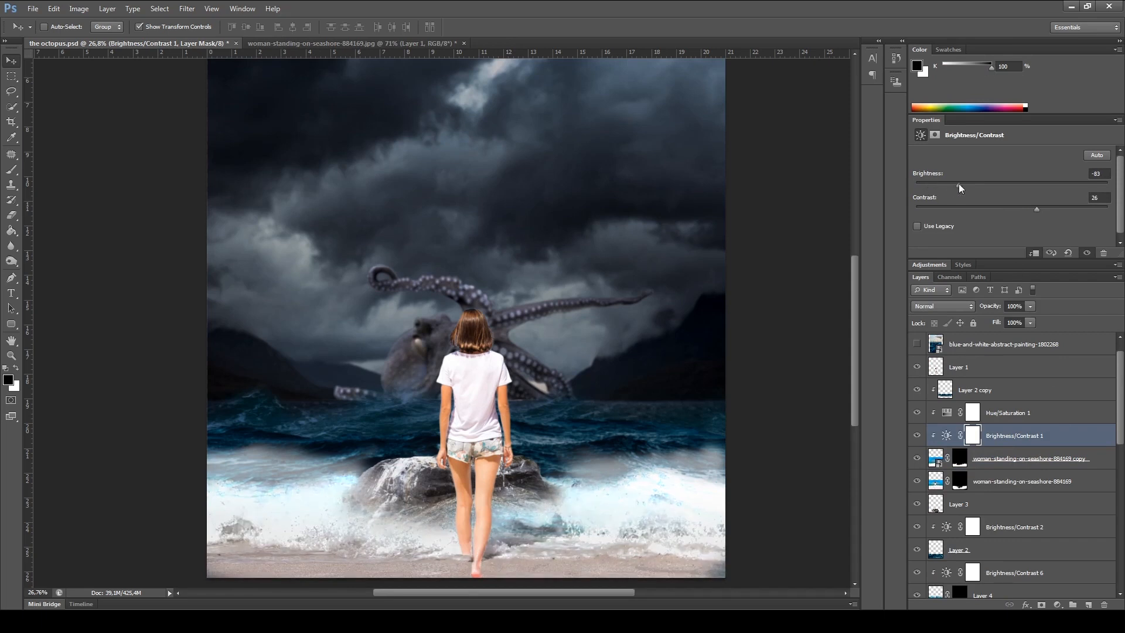
pyautogui.moveTo(957, 186); pyautogui.dragTo(950, 188)
# Step: Set the saturation of the seashore copy layer's Hue/Saturation 1 adjustment to -68
pyautogui.scroll(-1, 1039, 465)
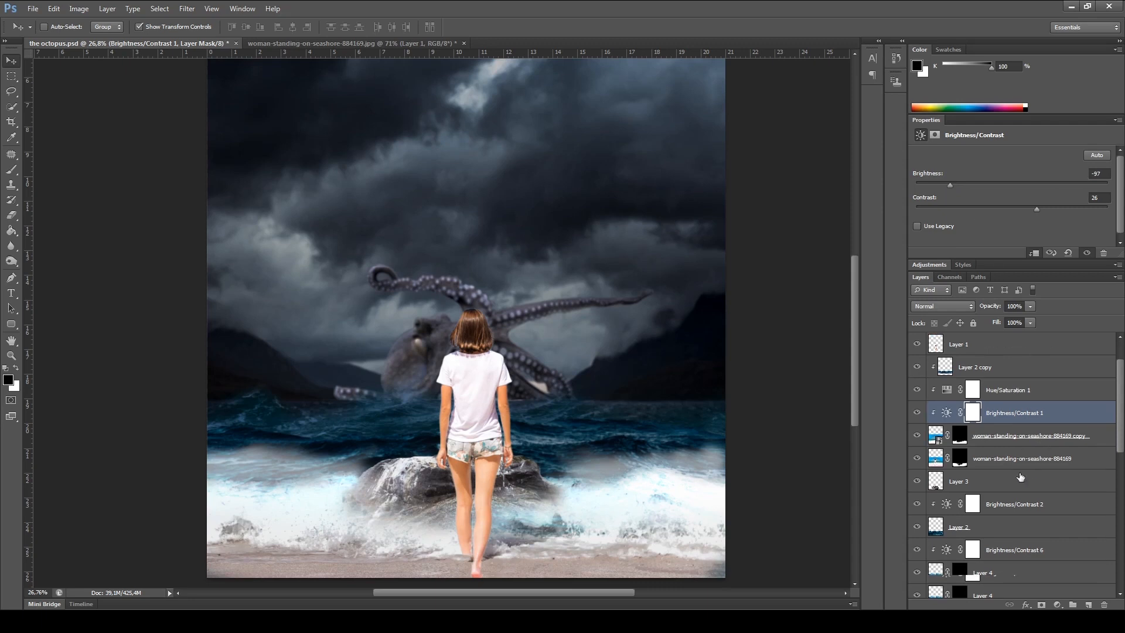
pyautogui.click(1006, 438)
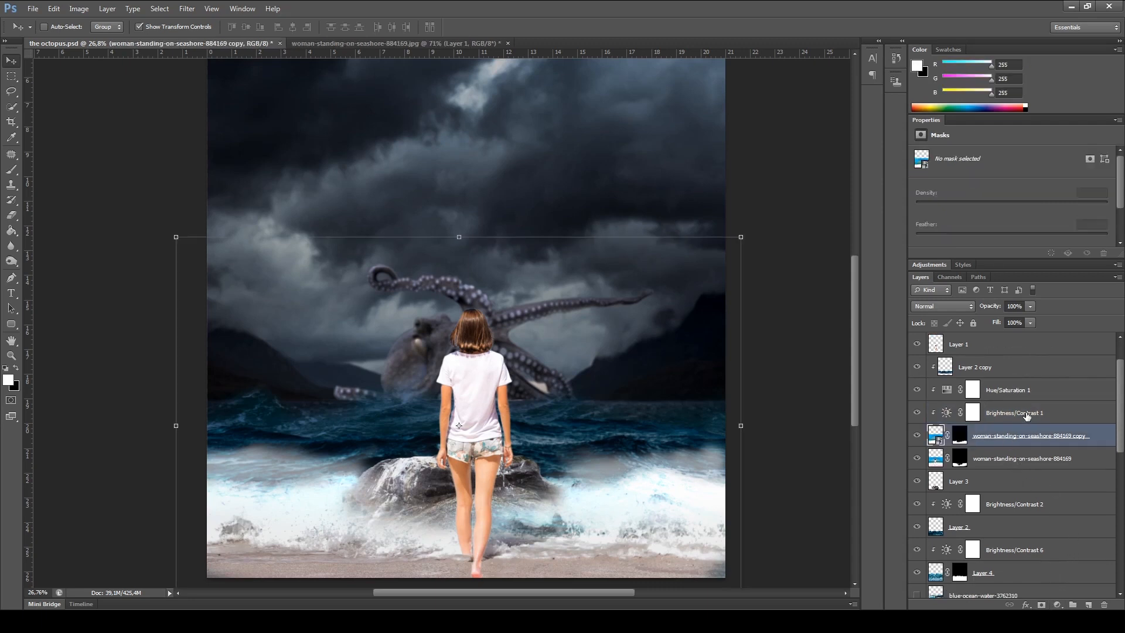
pyautogui.click(1018, 390)
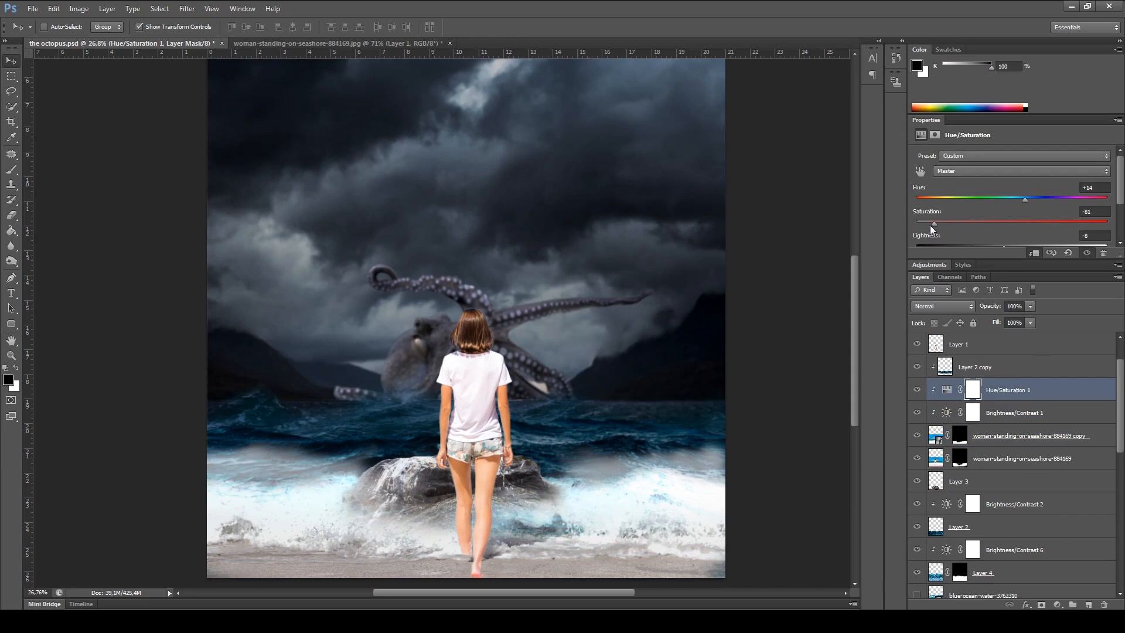
pyautogui.moveTo(929, 227); pyautogui.dragTo(947, 222)
# Step: Add a clipped Color Balance adjustment above Hue/Saturation 1, with midtones set to Cyan/Red -50 and Yellow/Blue +35
pyautogui.click(1057, 605)
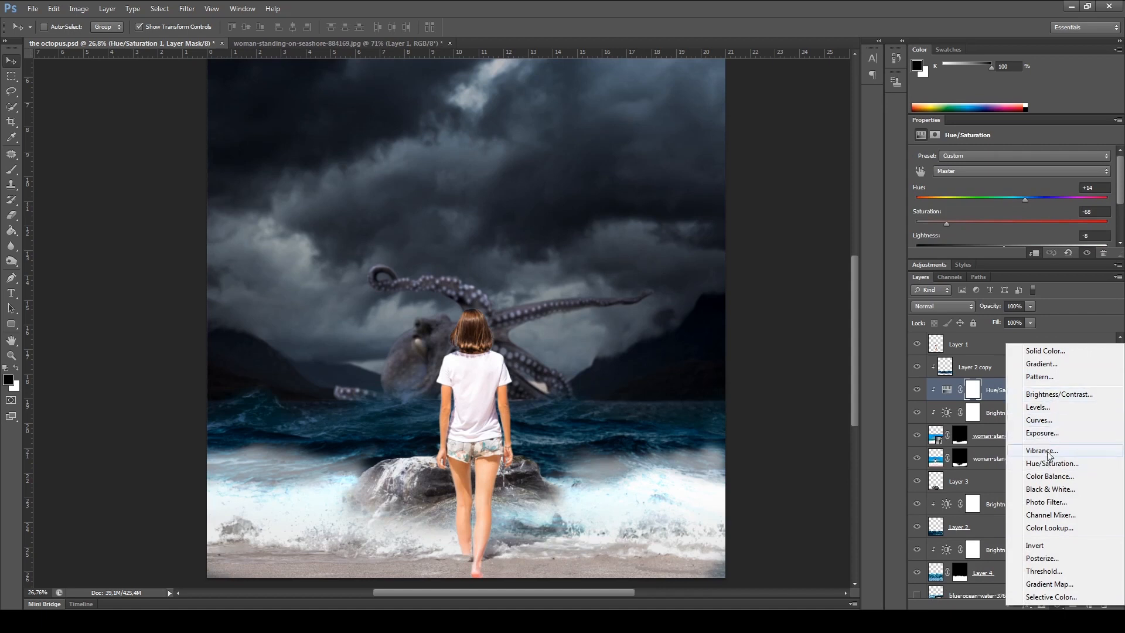
pyautogui.click(1049, 476)
pyautogui.click(971, 183)
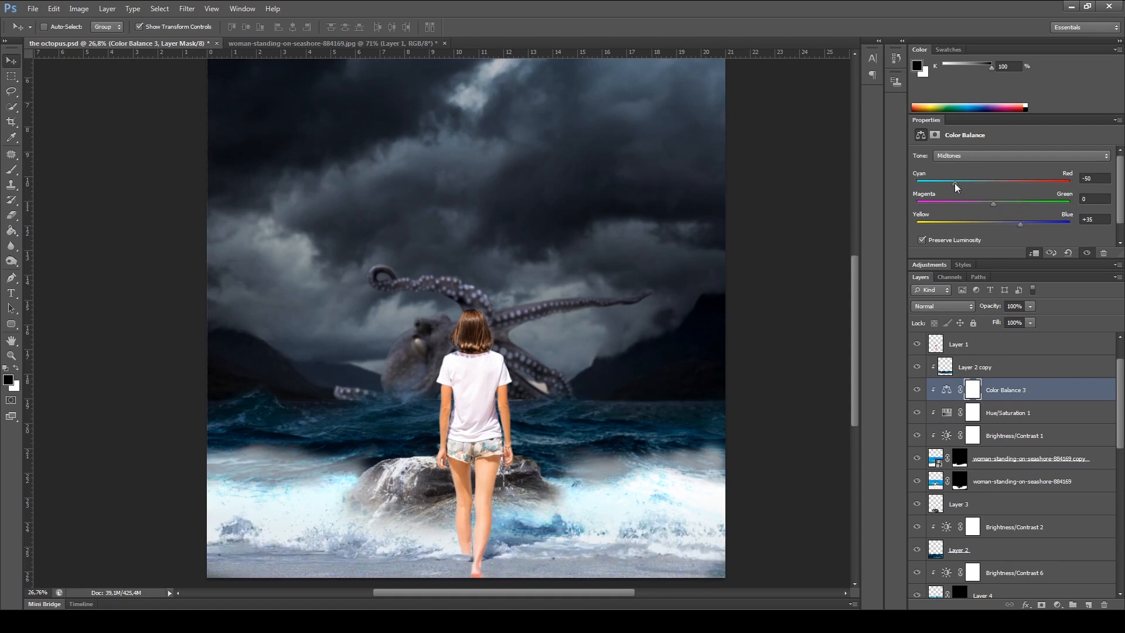
# Step: Add a clipped Vibrance adjustment directly above the woman-standing-on-seashore-884169 copy layer, with vibrance -13 and saturation +57
pyautogui.scroll(-1, 848, 480)
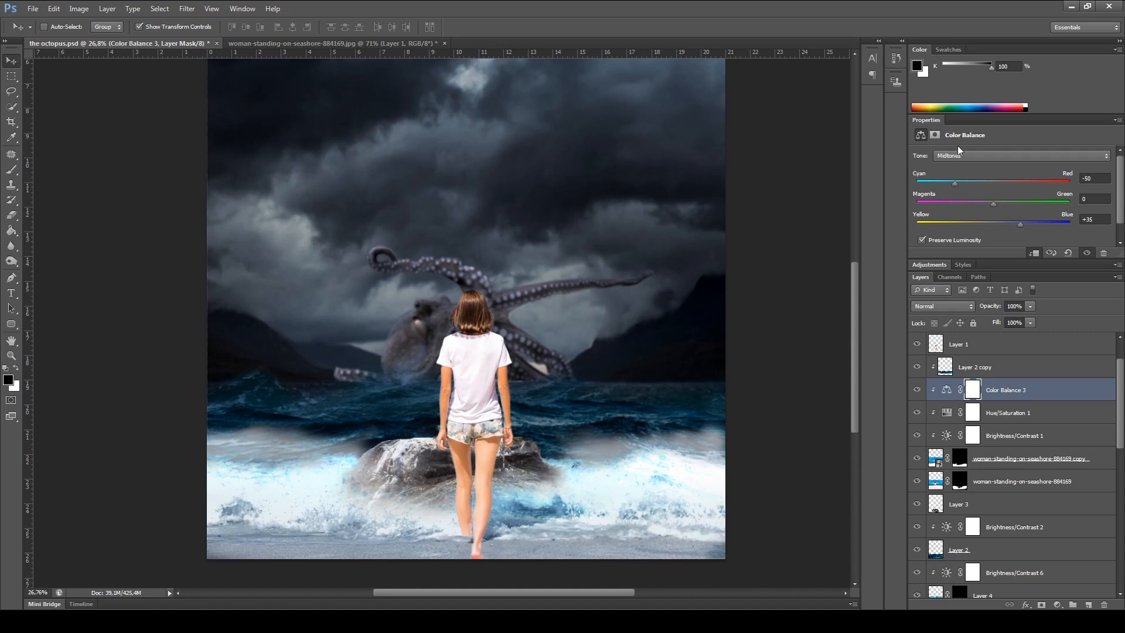
pyautogui.click(1007, 460)
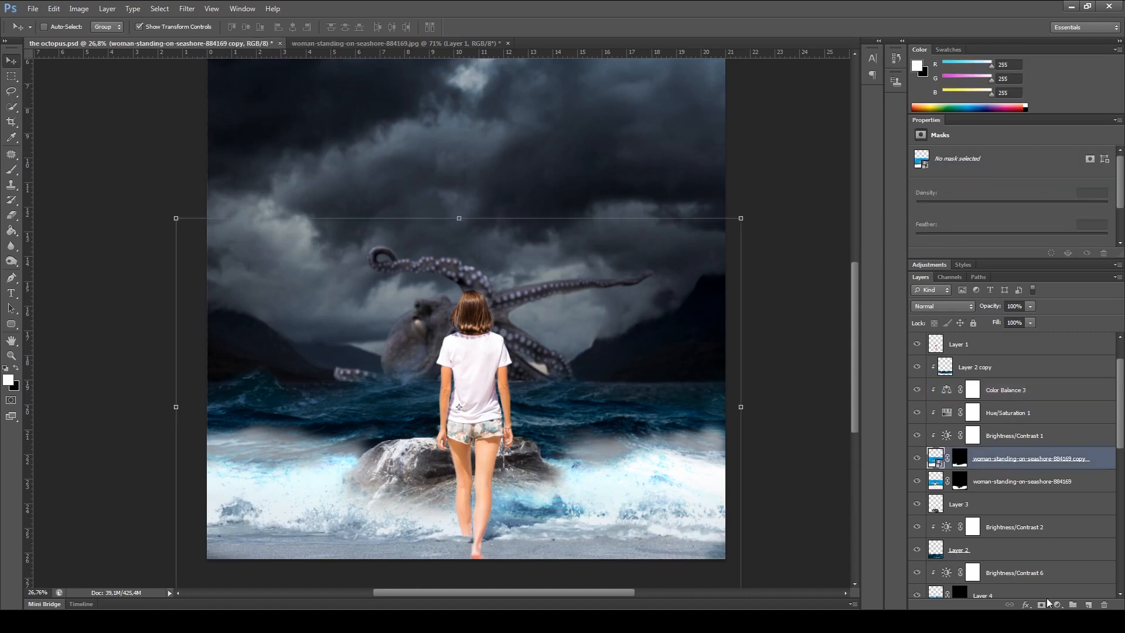
pyautogui.click(1054, 604)
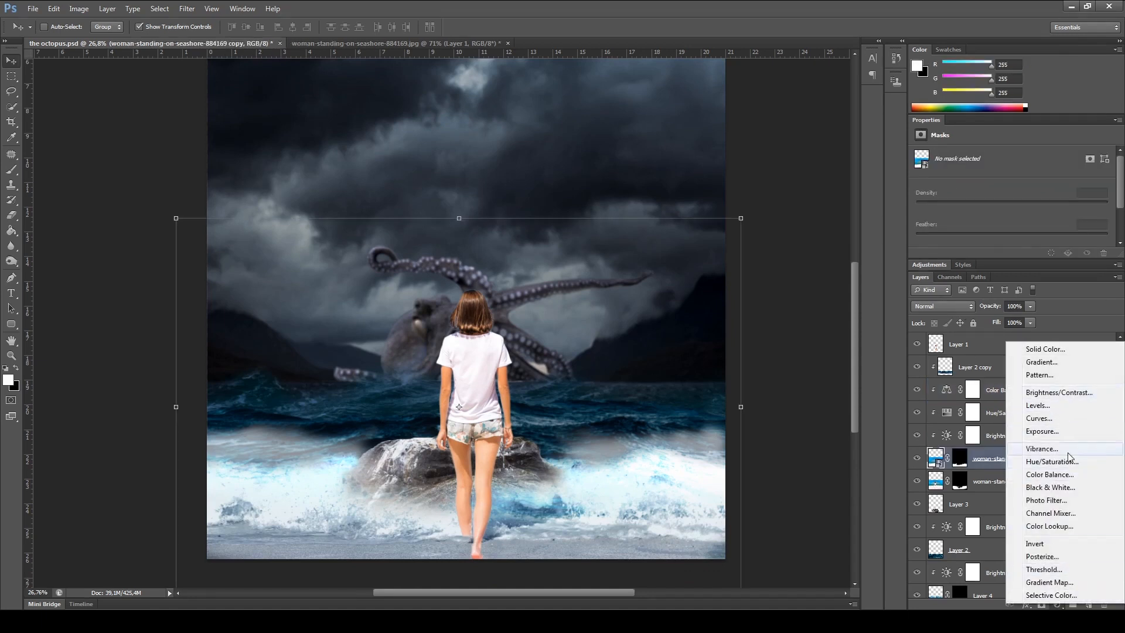
pyautogui.click(1041, 448)
pyautogui.moveTo(1011, 167); pyautogui.dragTo(949, 168)
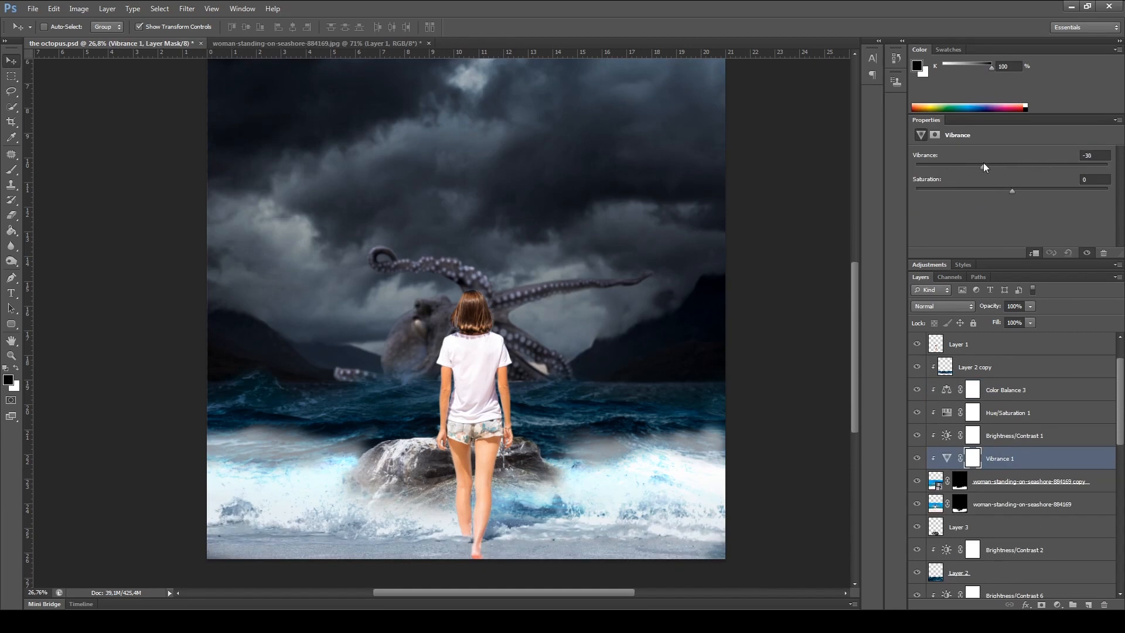
pyautogui.moveTo(1038, 161); pyautogui.dragTo(1084, 188)
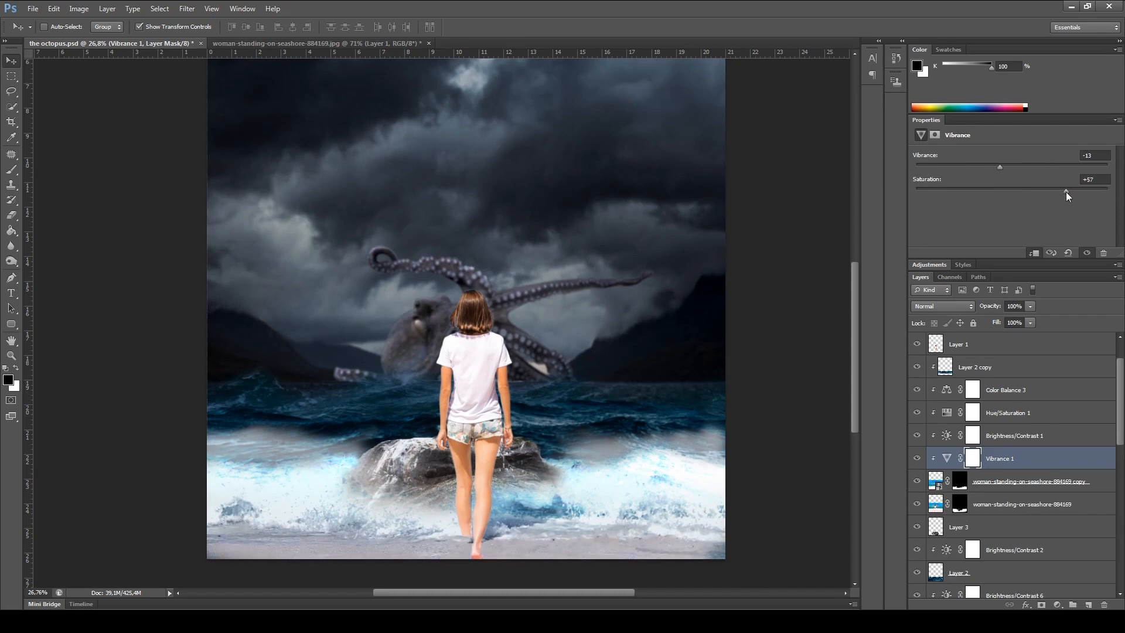
# Step: Rasterize the woman-standing-on-seashore-884169 copy layer and burn the white foam on both sides of the rock, using midtones range and 44% exposure
pyautogui.keyDown('ctrl'); pyautogui.click(413, 473); pyautogui.keyUp('ctrl')
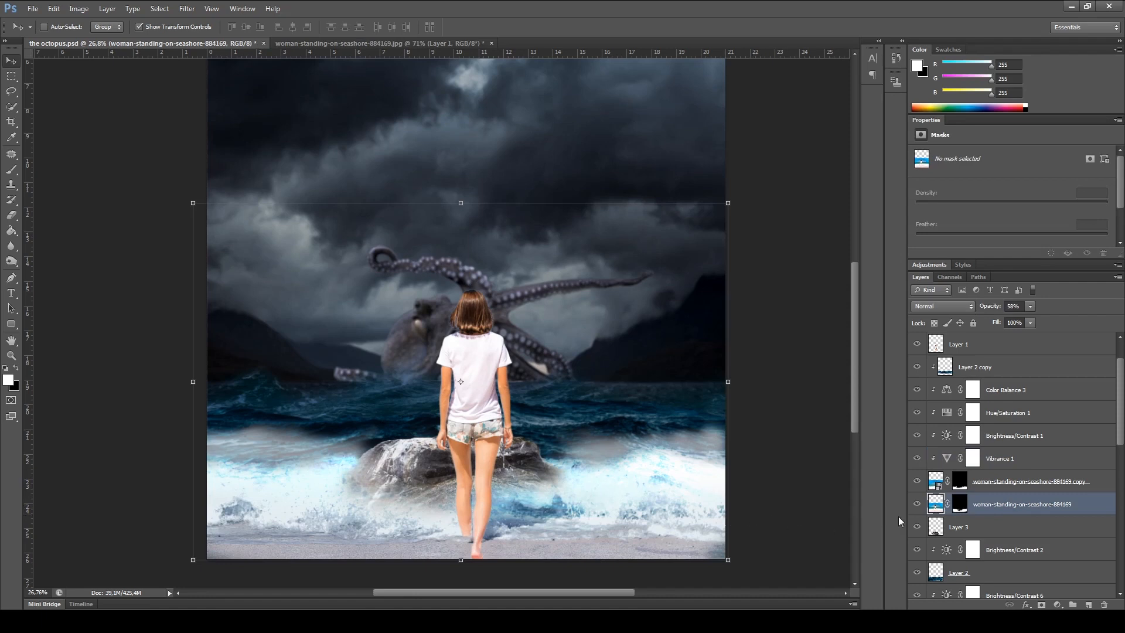
pyautogui.click(935, 485)
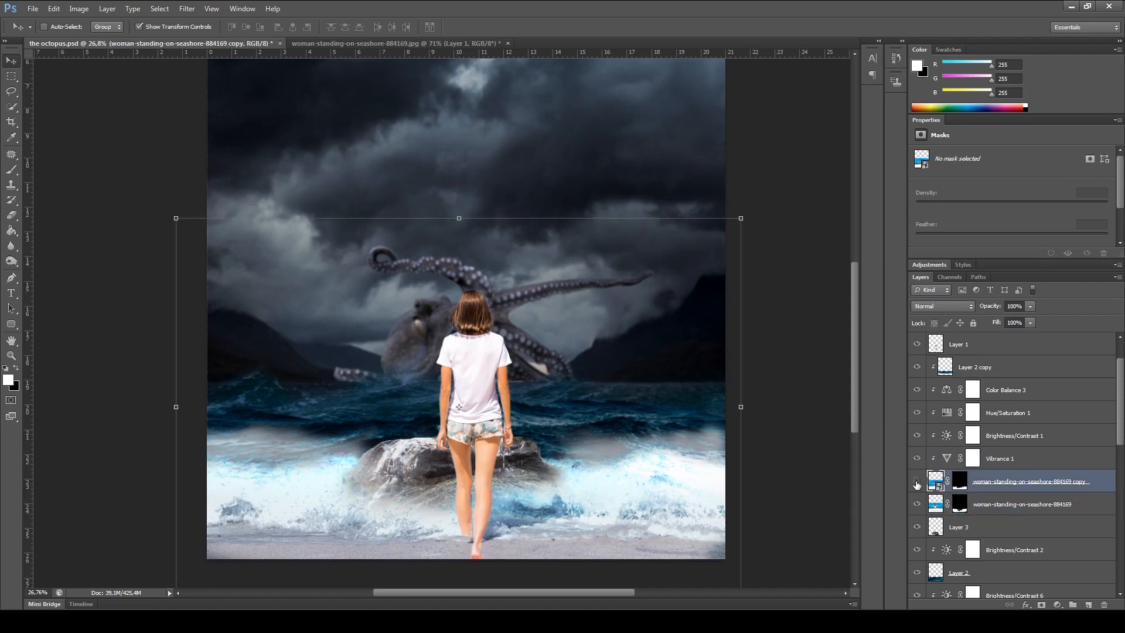
pyautogui.click(16, 266)
pyautogui.click(47, 270)
pyautogui.click(434, 488)
pyautogui.press('Return')
pyautogui.moveTo(348, 496); pyautogui.dragTo(399, 497)
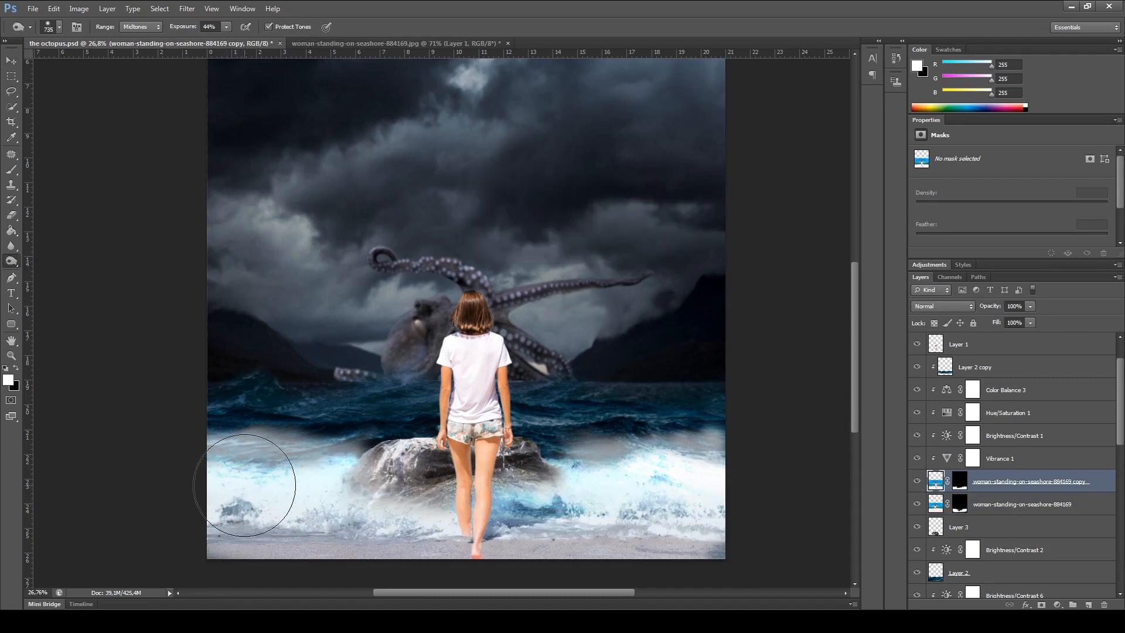
pyautogui.moveTo(640, 502)
pyautogui.mouseDown()
pyautogui.moveTo(578, 446)
pyautogui.moveTo(690, 461)
pyautogui.mouseUp()
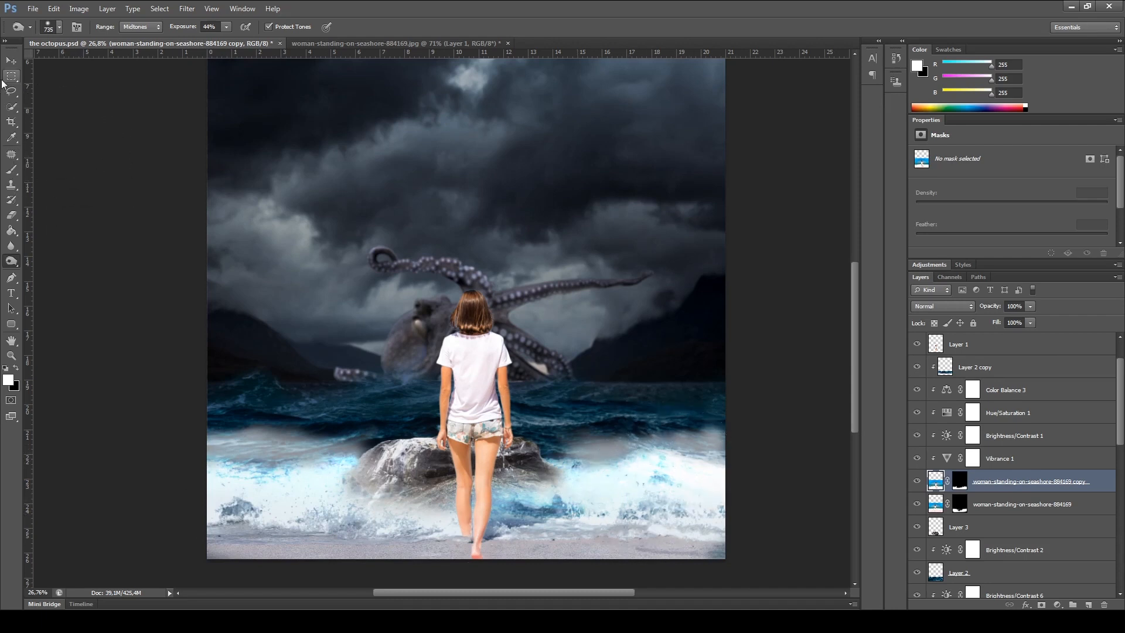
# Step: Add a Brightness/Contrast adjustment clipped to the rock's Layer 3, with brightness set to -84
pyautogui.click(12, 61)
pyautogui.keyDown('ctrl'); pyautogui.click(416, 468); pyautogui.keyUp('ctrl')
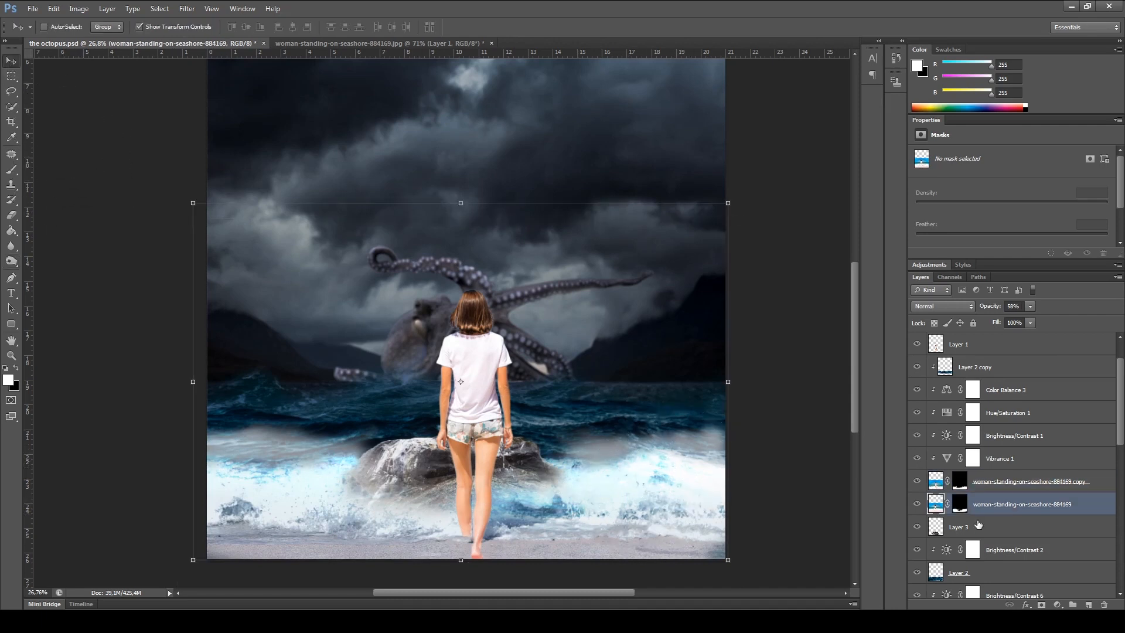
pyautogui.click(935, 530)
pyautogui.click(1057, 604)
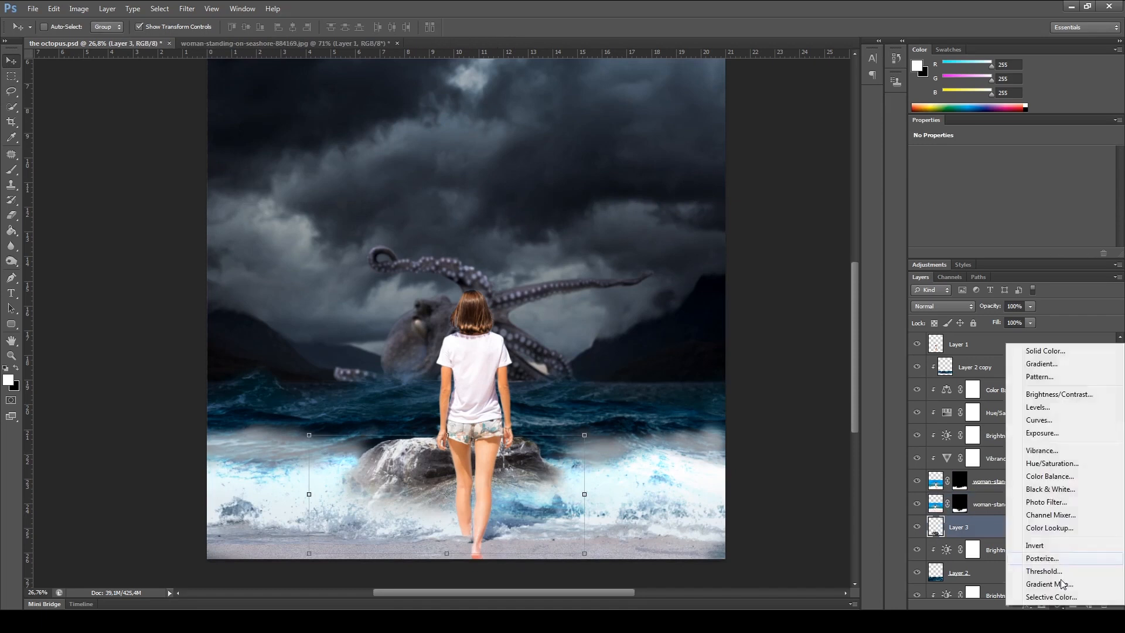
pyautogui.click(1049, 395)
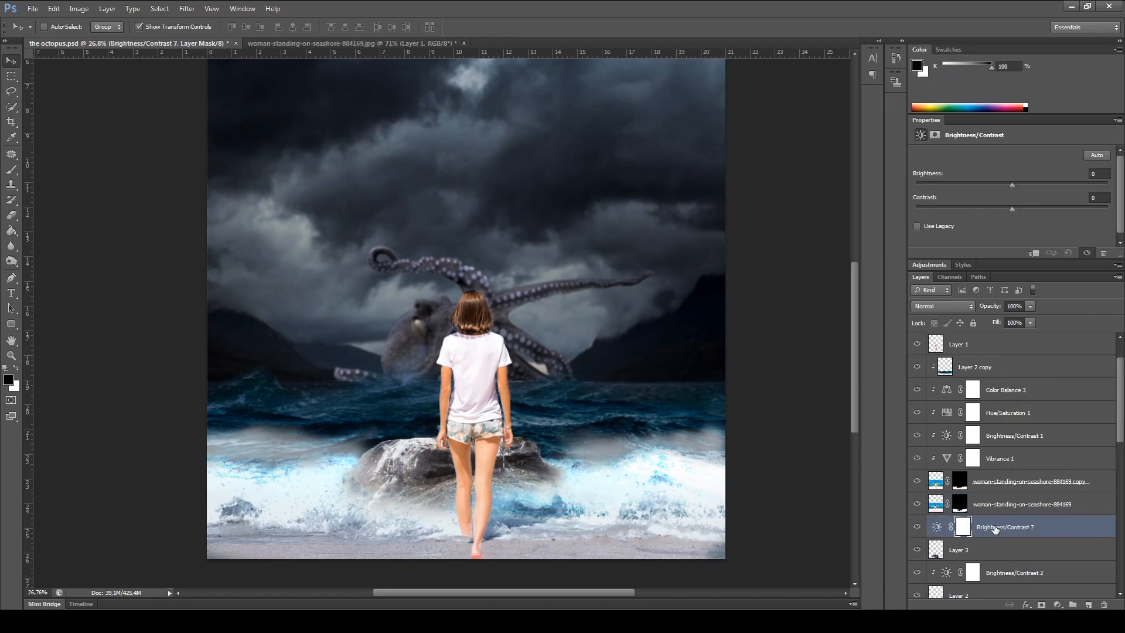
pyautogui.rightClick(996, 529)
pyautogui.click(1048, 262)
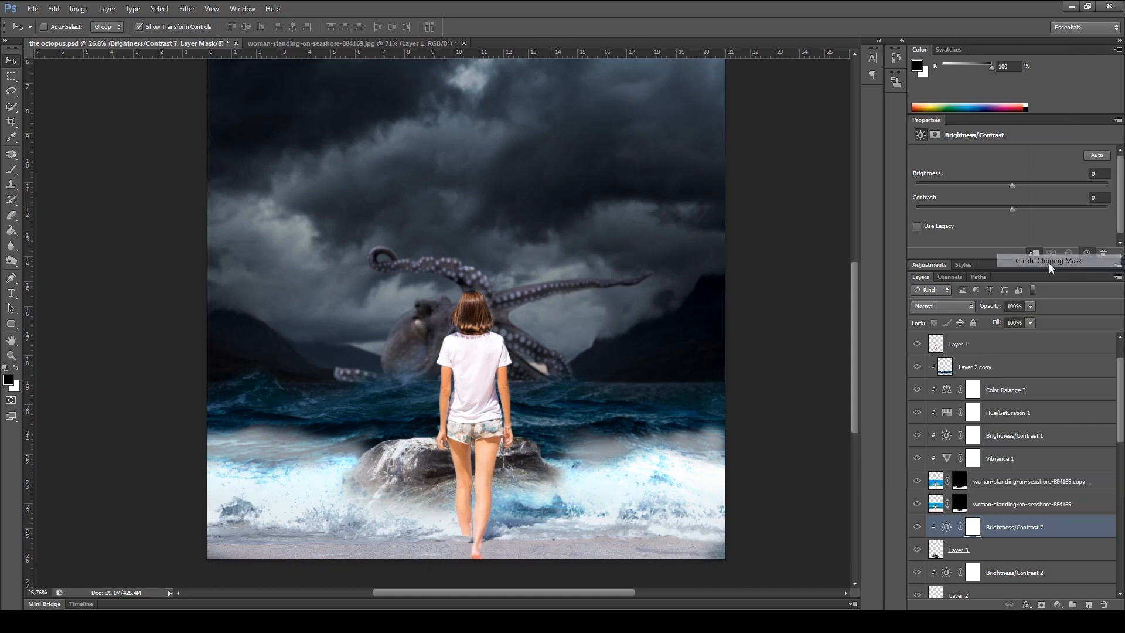
pyautogui.moveTo(971, 186); pyautogui.dragTo(958, 183)
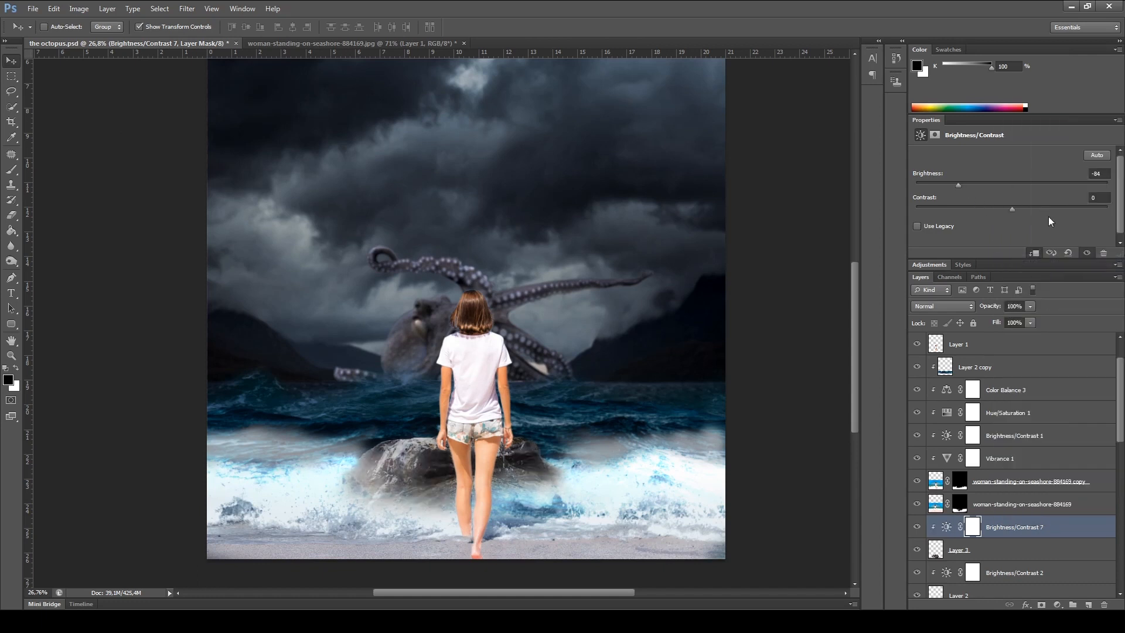
# Step: Add a clipped Levels adjustment directly above the rock's Layer 3, raising the black input level and adjusting the midtones to deepen the shadows
pyautogui.click(1029, 549)
pyautogui.click(1057, 604)
pyautogui.click(1048, 402)
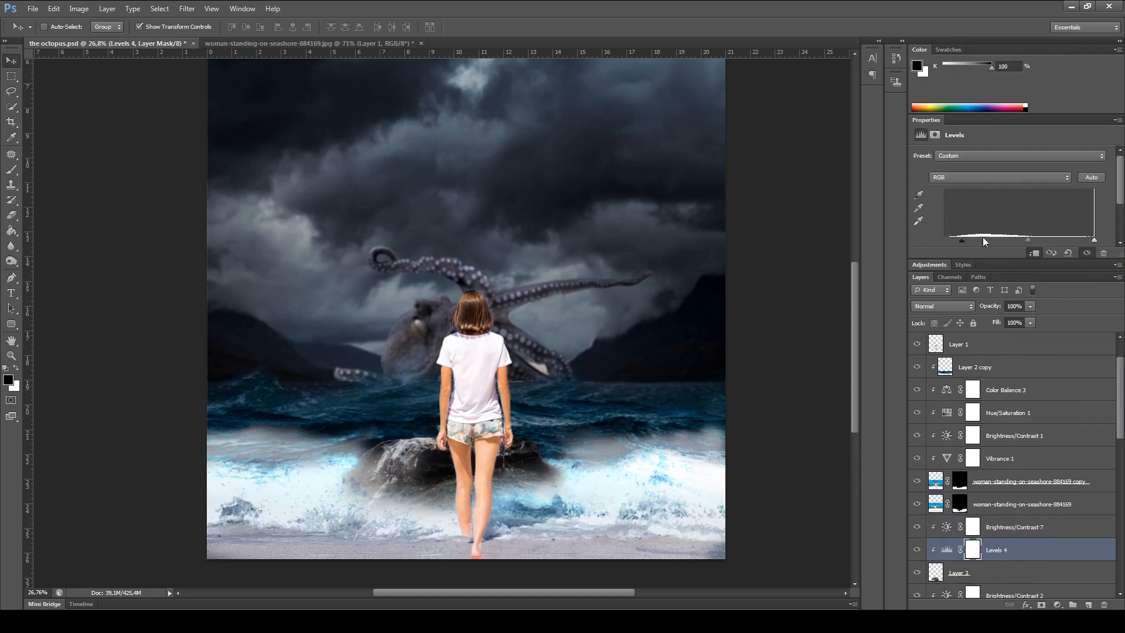
pyautogui.moveTo(1029, 240)
pyautogui.mouseDown()
pyautogui.moveTo(1010, 240)
pyautogui.moveTo(1034, 239)
pyautogui.mouseUp()
# Step: Add a clipped Hue/Saturation adjustment directly above the rock's Layer 3, with hue -9, saturation -69 and lightness -6
pyautogui.scroll(-2, 1011, 521)
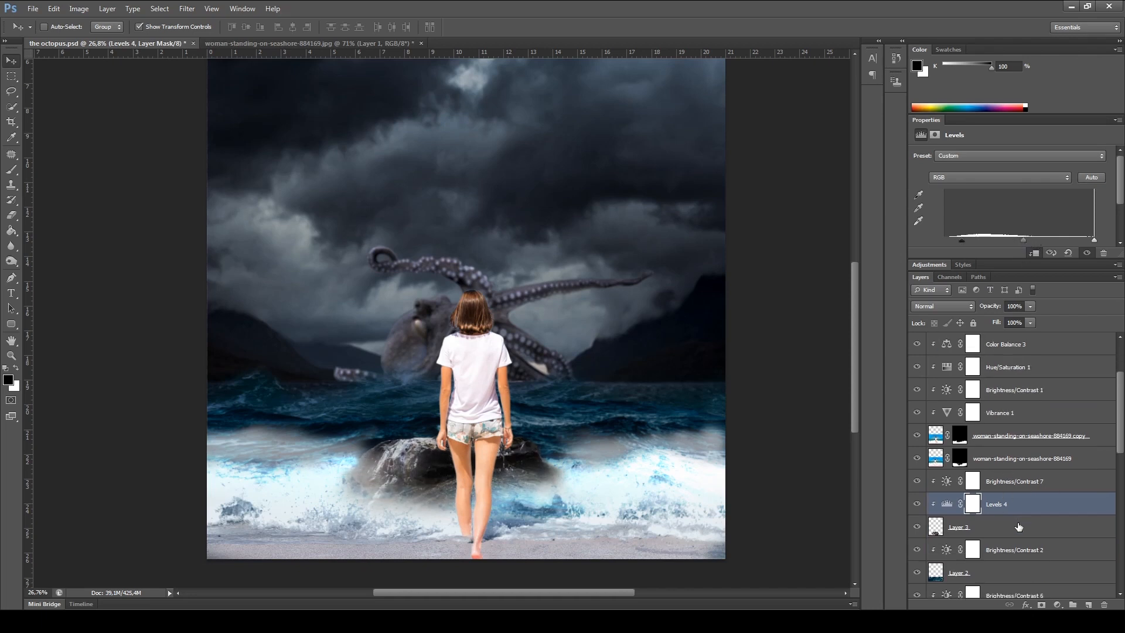
pyautogui.click(1018, 527)
pyautogui.click(1058, 604)
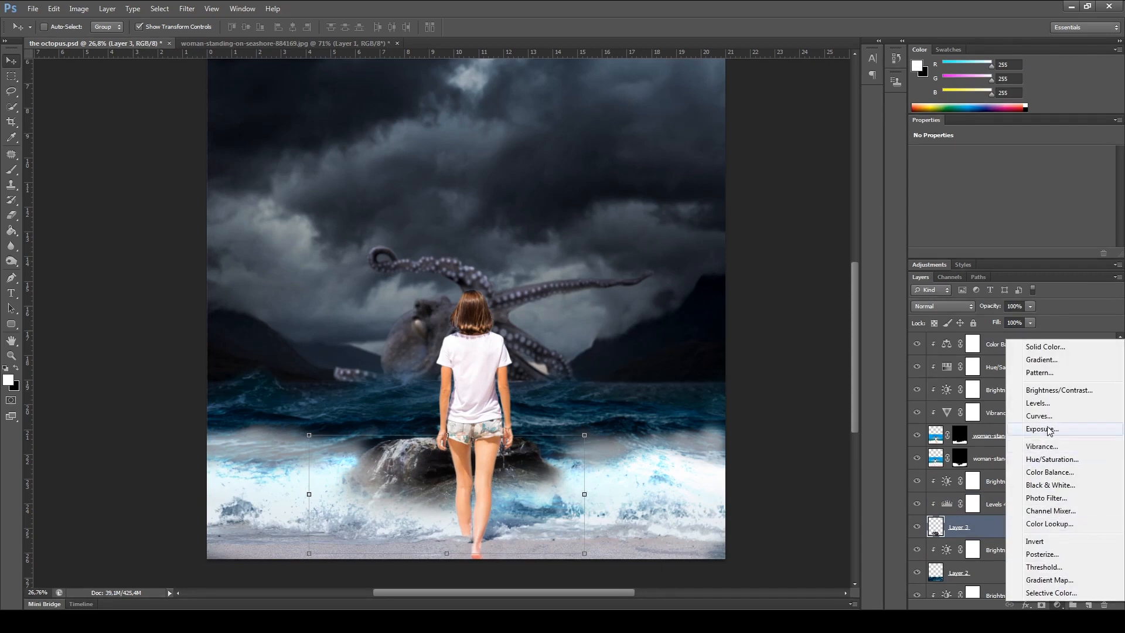
pyautogui.click(1052, 459)
pyautogui.moveTo(1006, 228); pyautogui.dragTo(945, 228)
pyautogui.moveTo(1027, 242); pyautogui.dragTo(1007, 247)
pyautogui.moveTo(994, 200)
pyautogui.mouseDown()
pyautogui.moveTo(1016, 205)
pyautogui.moveTo(1001, 199)
pyautogui.mouseUp()
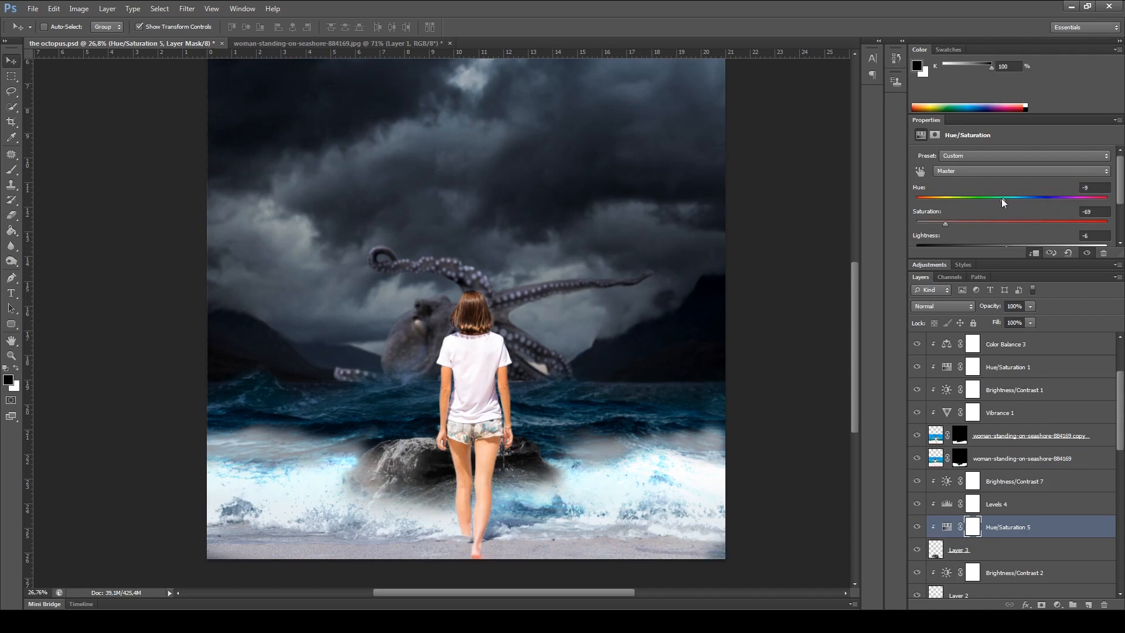
# Step: Add a clipped Color Balance adjustment directly above the rock's Layer 3, setting midtones Cyan/Red to -22 and shifting Yellow/Blue toward blue
pyautogui.click(1016, 549)
pyautogui.click(1057, 604)
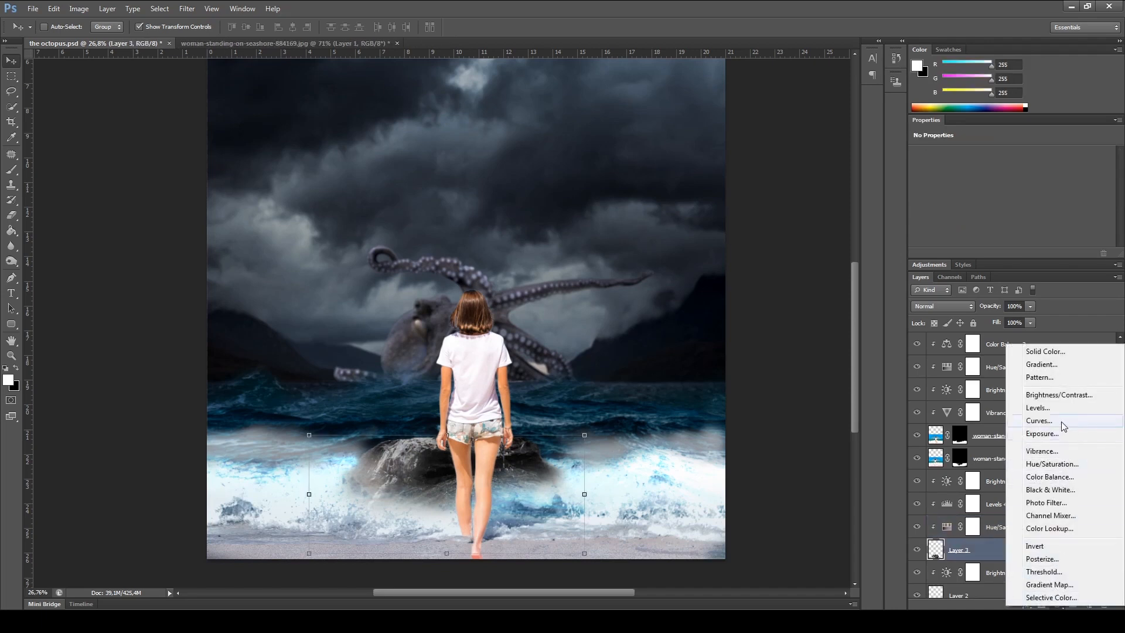
pyautogui.click(1049, 476)
pyautogui.moveTo(984, 179); pyautogui.dragTo(976, 181)
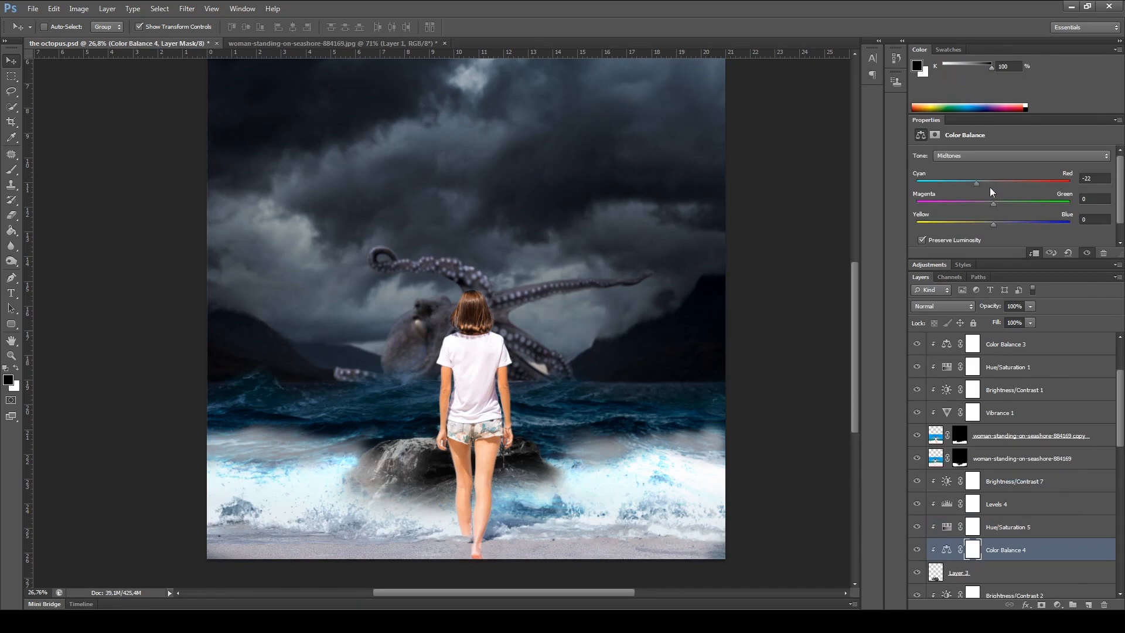
pyautogui.moveTo(1004, 223); pyautogui.dragTo(1030, 223)
pyautogui.keyDown('ctrl'); pyautogui.click(804, 469); pyautogui.keyUp('ctrl')
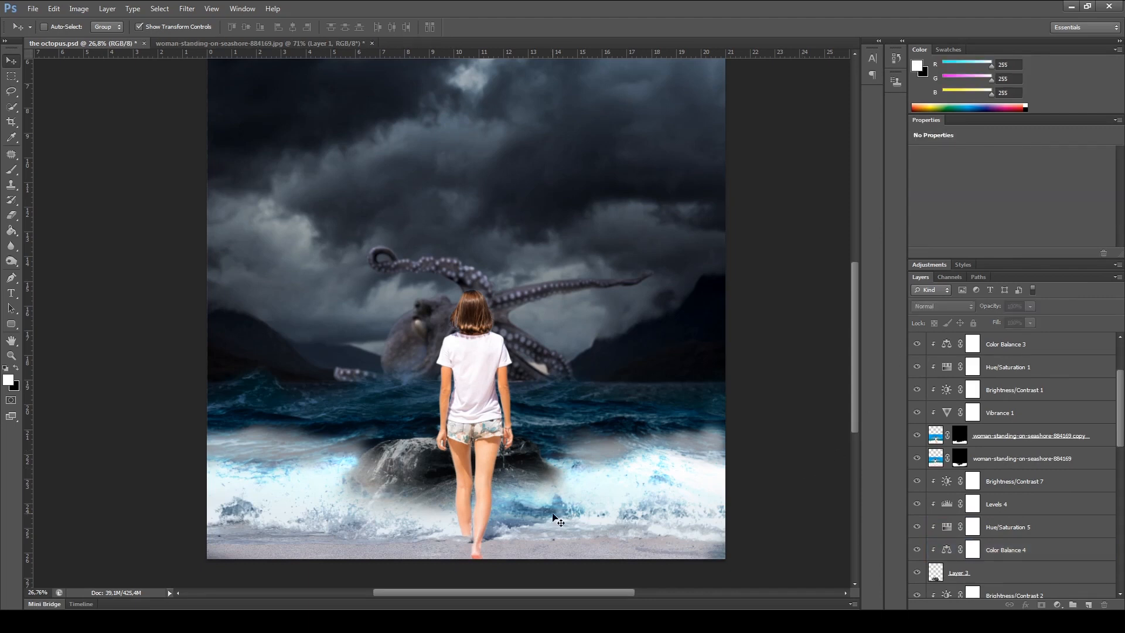
# Step: Duplicate the octopus layer, Layer 5, and flip the copy horizontally
pyautogui.scroll(7, 440, 531)
pyautogui.scroll(-7, 423, 539)
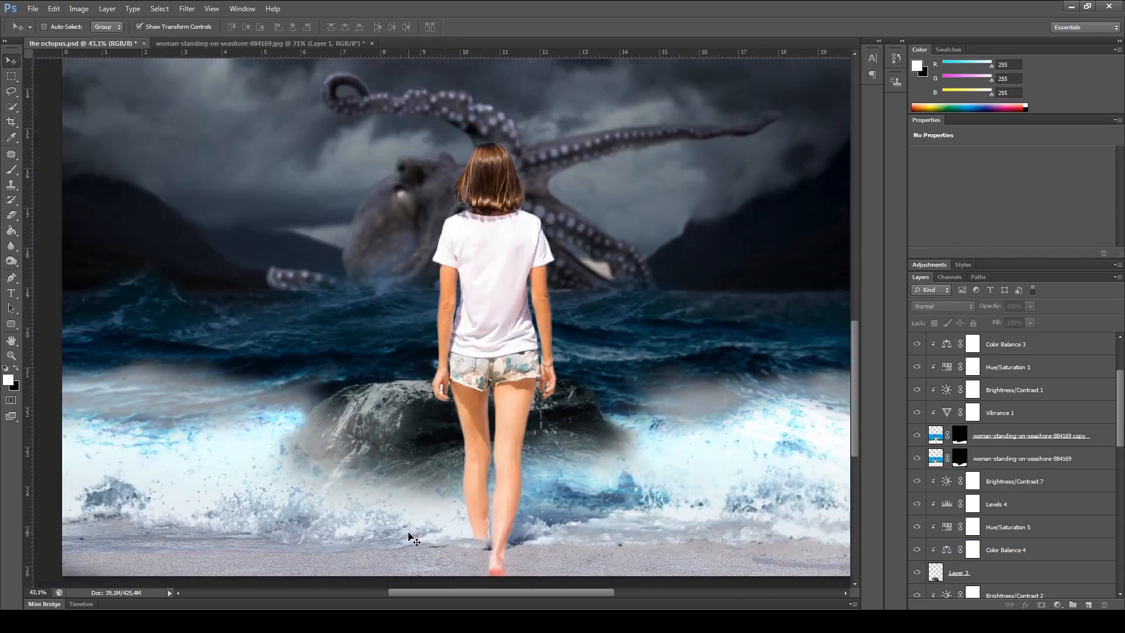
pyautogui.scroll(-4, 410, 527)
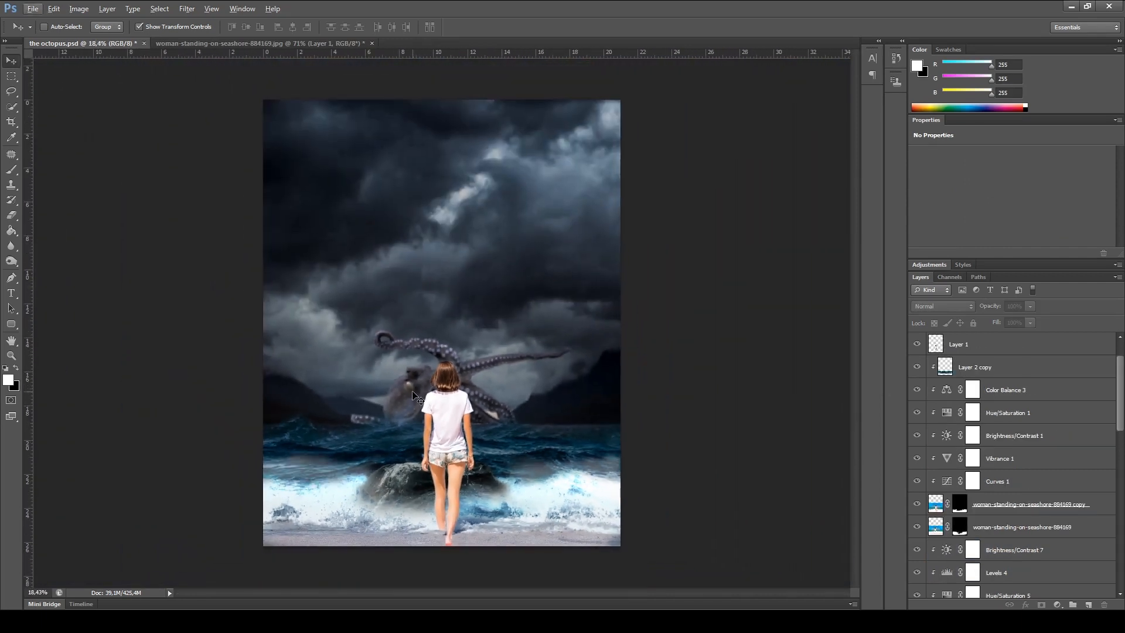
pyautogui.keyDown('ctrl'); pyautogui.click(423, 403); pyautogui.keyUp('ctrl')
pyautogui.hotkey('ctrl', 'j')
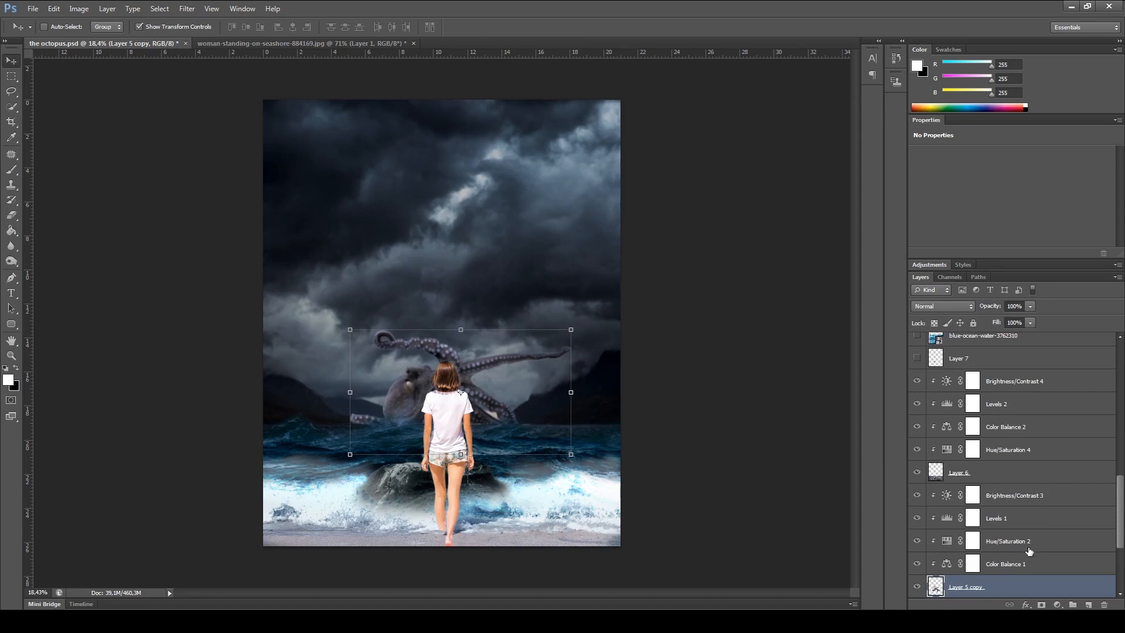
pyautogui.scroll(-3, 1031, 551)
pyautogui.hotkey('ctrl', 't')
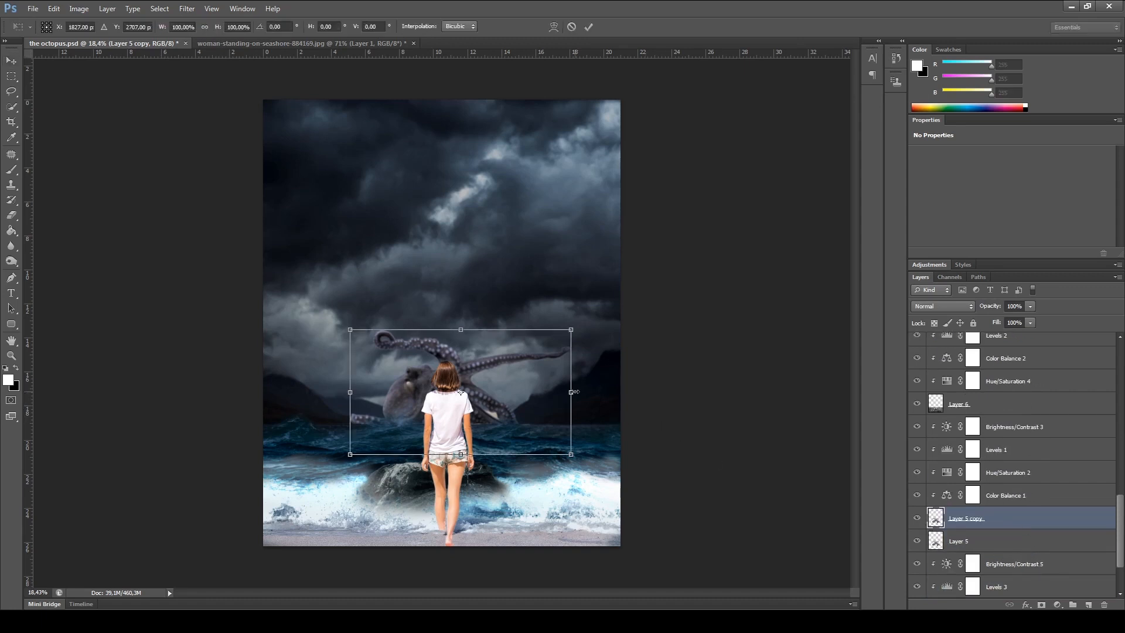
pyautogui.rightClick(576, 392)
pyautogui.click(647, 568)
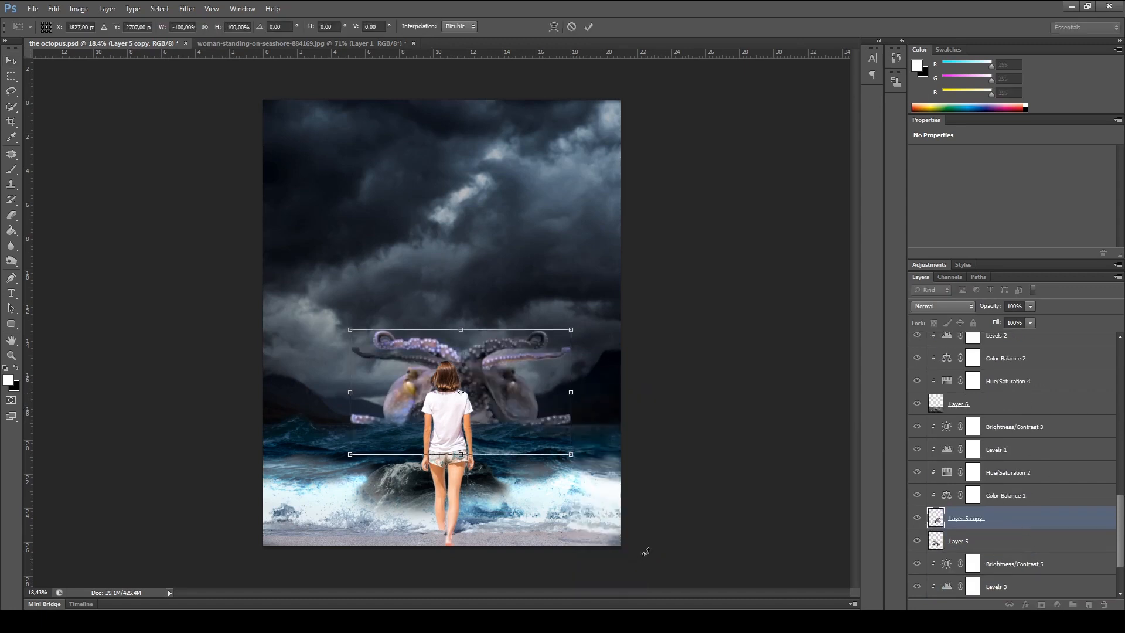
pyautogui.press('Return')
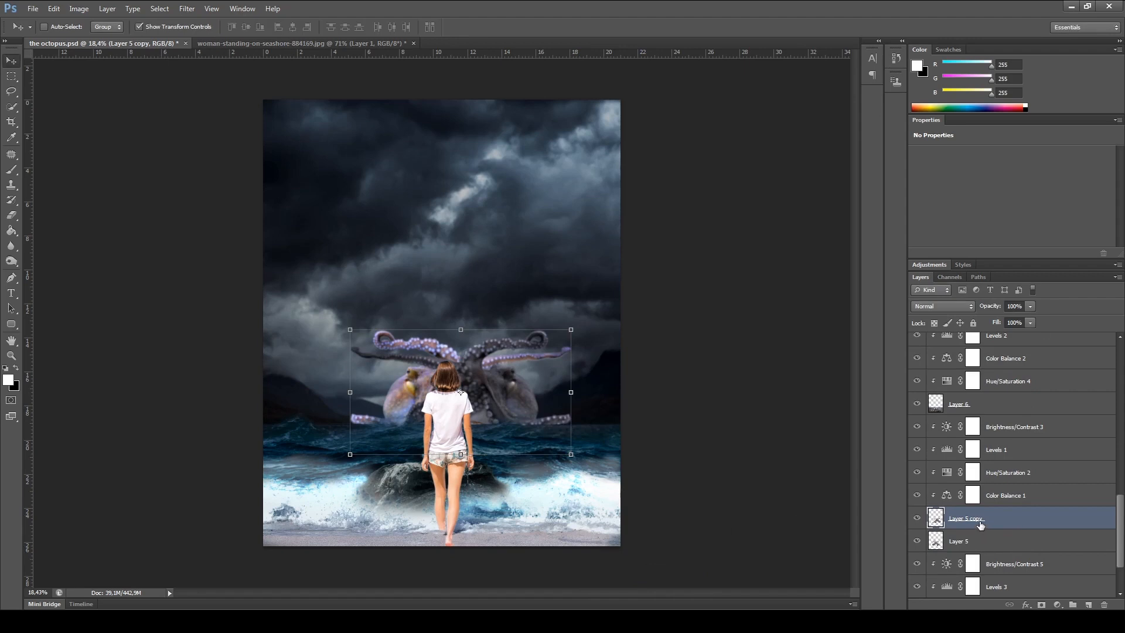
# Step: Place Layer 5 copy below Layer 5 and clip Brightness/Contrast 3, Levels 1, Hue/Saturation 2 and Color Balance 1 to Layer 5 again
pyautogui.moveTo(980, 525); pyautogui.dragTo(983, 541)
pyautogui.moveTo(983, 545); pyautogui.dragTo(985, 546)
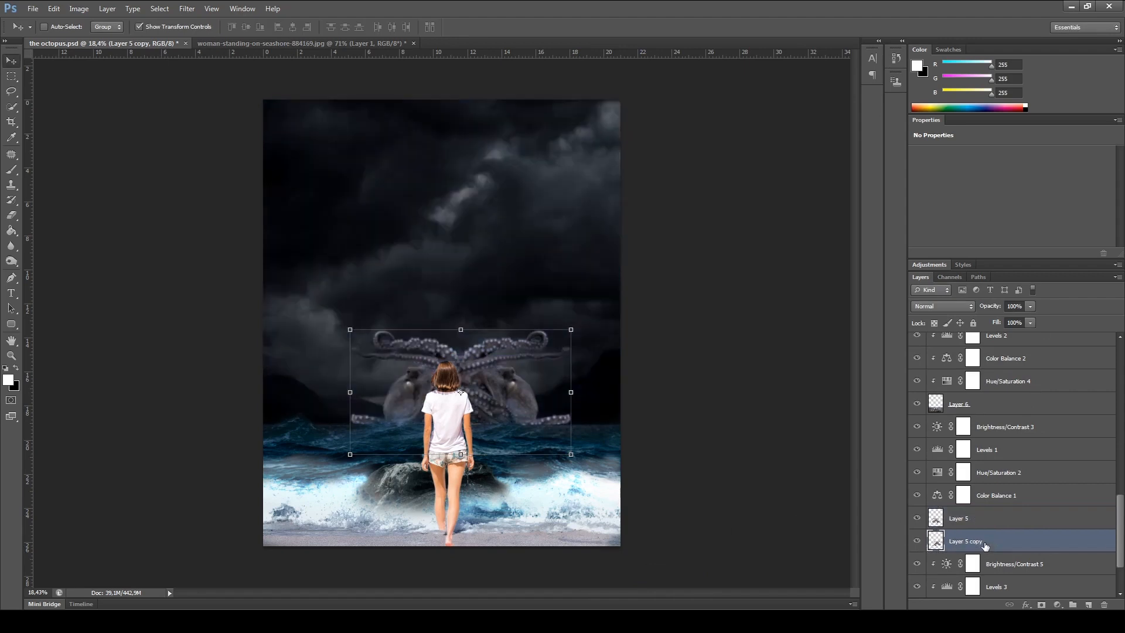
pyautogui.click(982, 496)
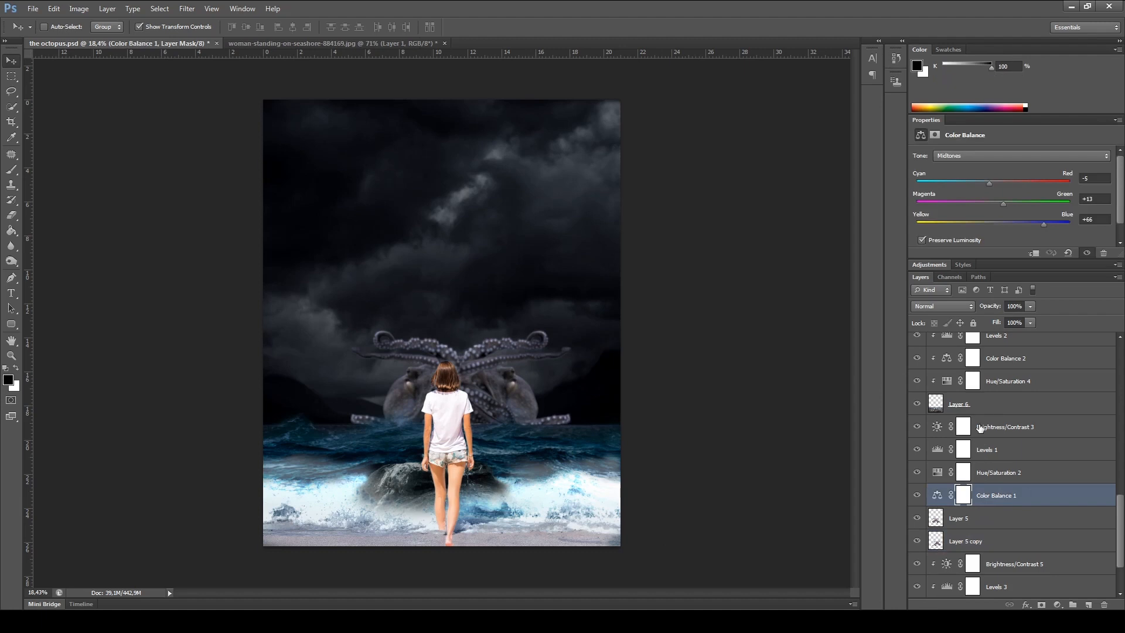
pyautogui.keyDown('shift'); pyautogui.click(979, 428); pyautogui.keyUp('shift')
pyautogui.rightClick(979, 428)
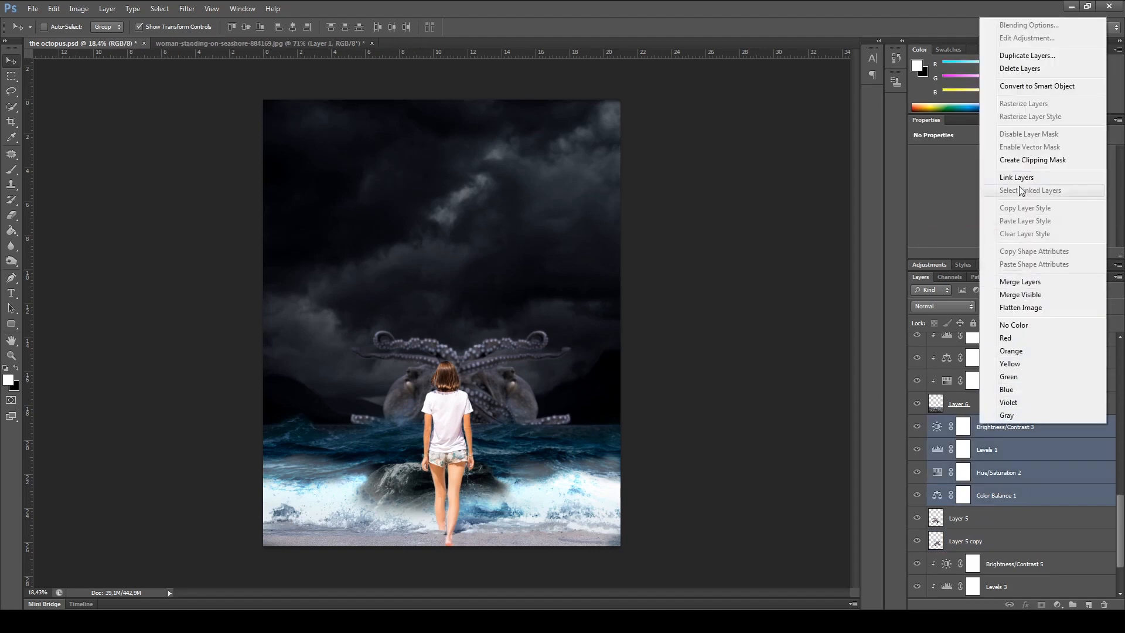
pyautogui.click(1015, 157)
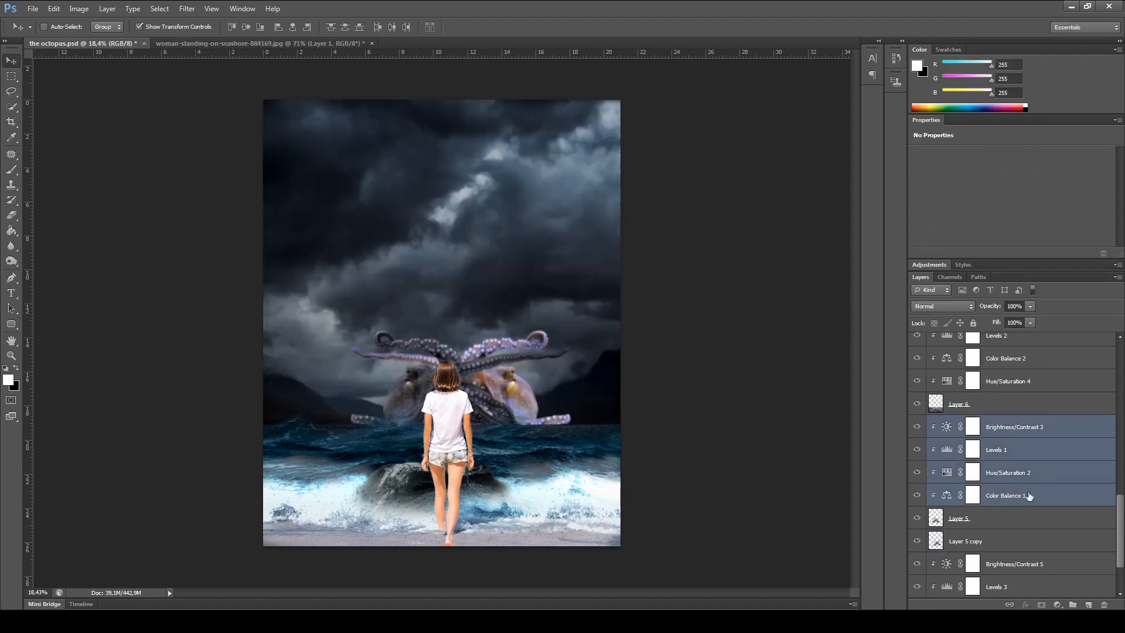
# Step: Duplicate Layer 5's four adjustment layers, place the copies directly above Layer 5 copy and clip them to it
pyautogui.moveTo(1002, 453)
pyautogui.mouseDown()
pyautogui.moveTo(999, 505)
pyautogui.moveTo(999, 451)
pyautogui.mouseUp()
pyautogui.hotkey('ctrl', 'j')
pyautogui.scroll(-2, 998, 463)
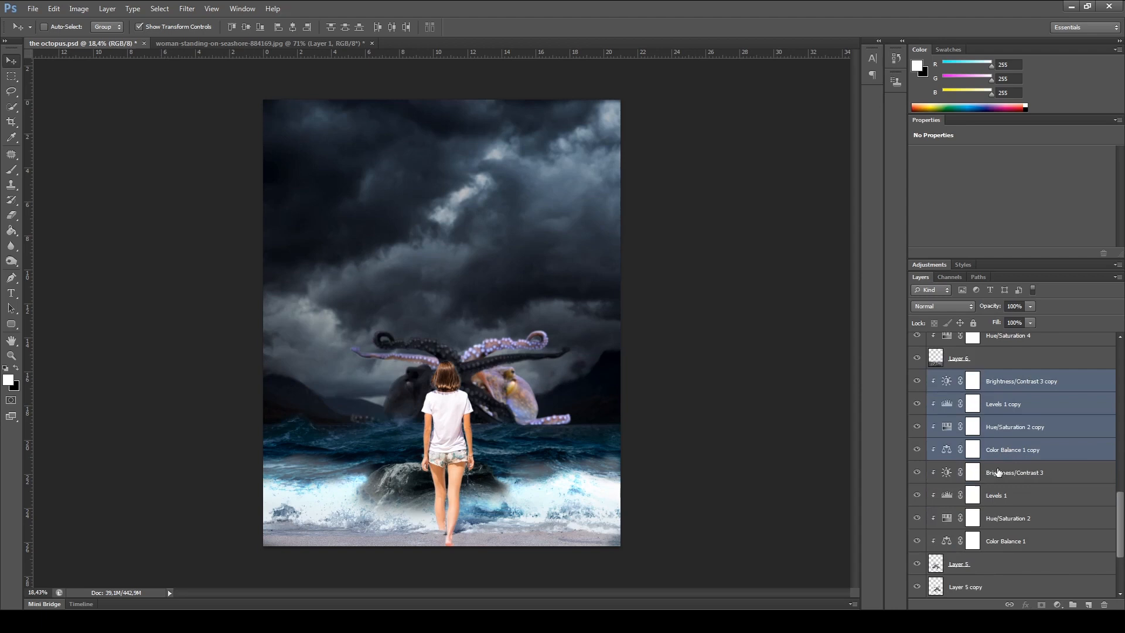
pyautogui.moveTo(996, 387); pyautogui.dragTo(1007, 544)
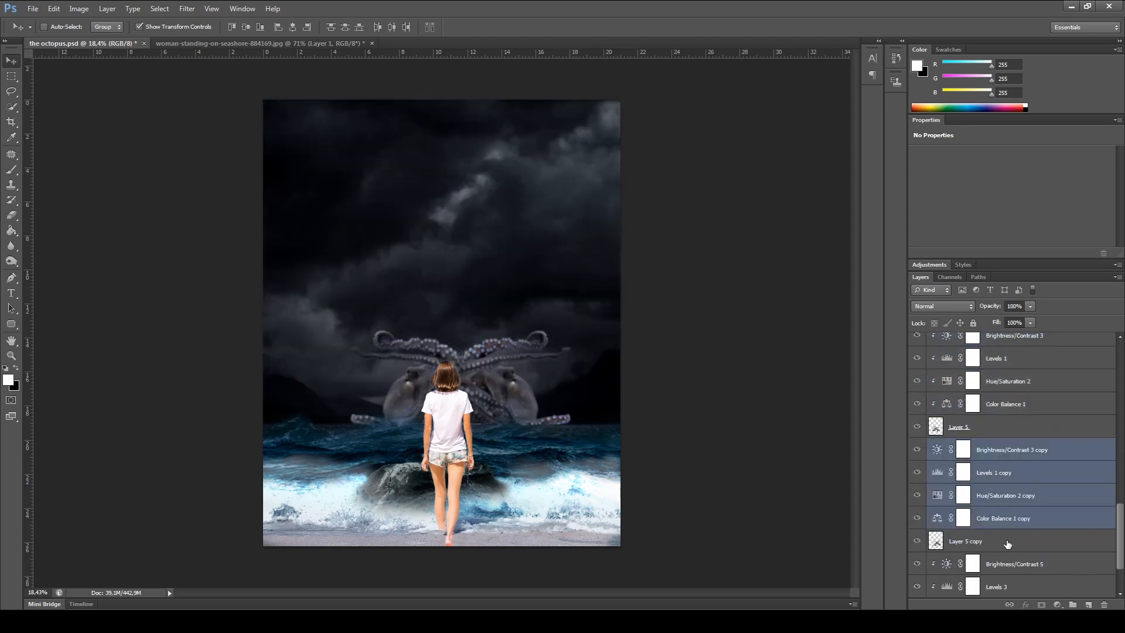
pyautogui.rightClick(993, 484)
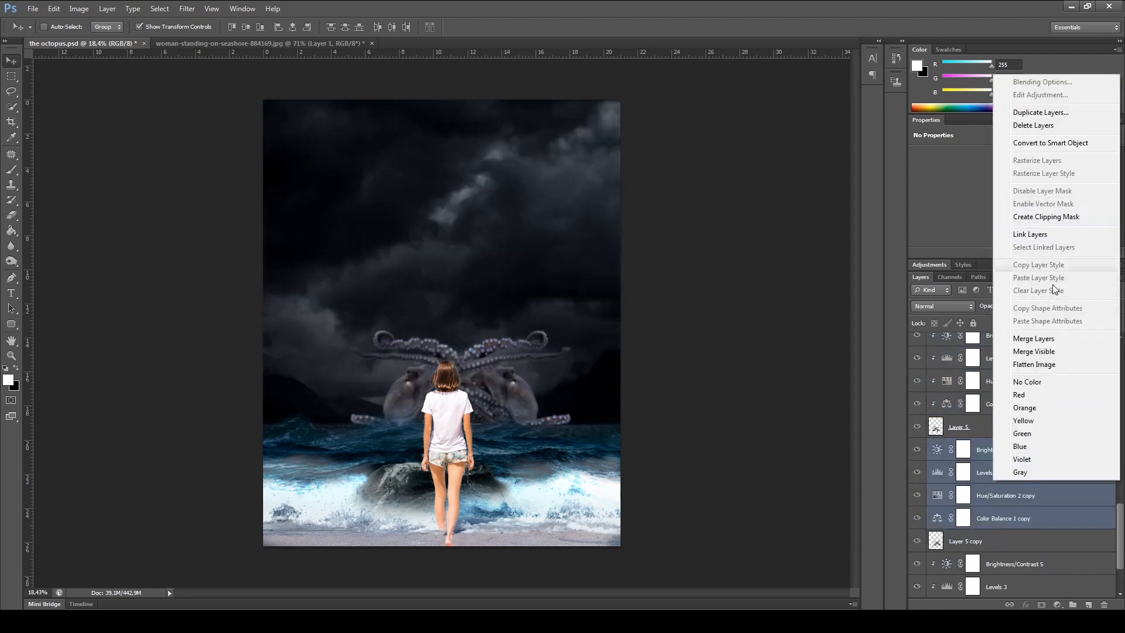
pyautogui.click(1046, 218)
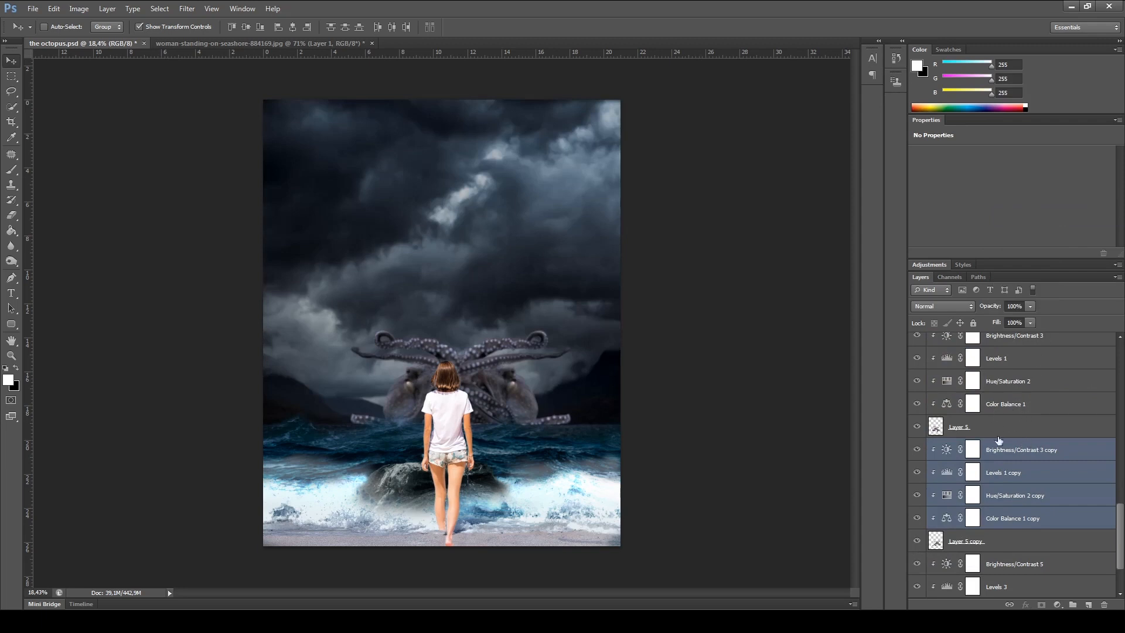
# Step: Scale the mirrored octopus, Layer 5 copy, to about 85% and move it down behind the sea and rock
pyautogui.click(989, 434)
pyautogui.click(988, 544)
pyautogui.moveTo(529, 388); pyautogui.dragTo(561, 402)
pyautogui.moveTo(603, 356); pyautogui.dragTo(507, 321)
pyautogui.moveTo(500, 321); pyautogui.dragTo(582, 437)
pyautogui.scroll(4, 515, 417)
pyautogui.click(587, 27)
pyautogui.moveTo(633, 348); pyautogui.dragTo(609, 371)
pyautogui.moveTo(575, 439); pyautogui.dragTo(540, 431)
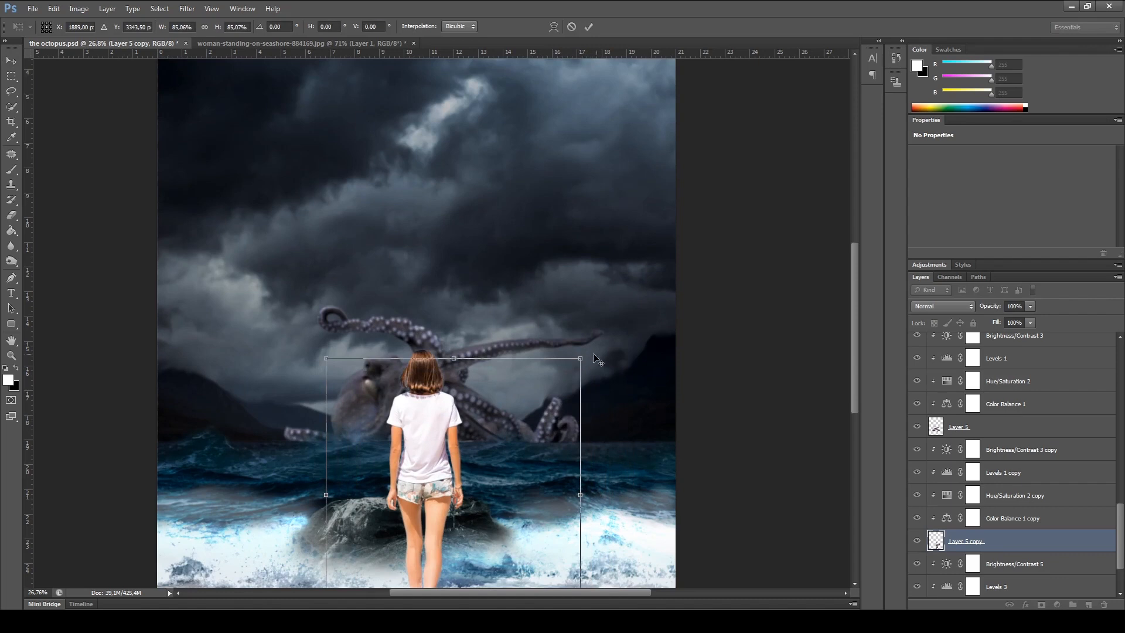
pyautogui.click(589, 26)
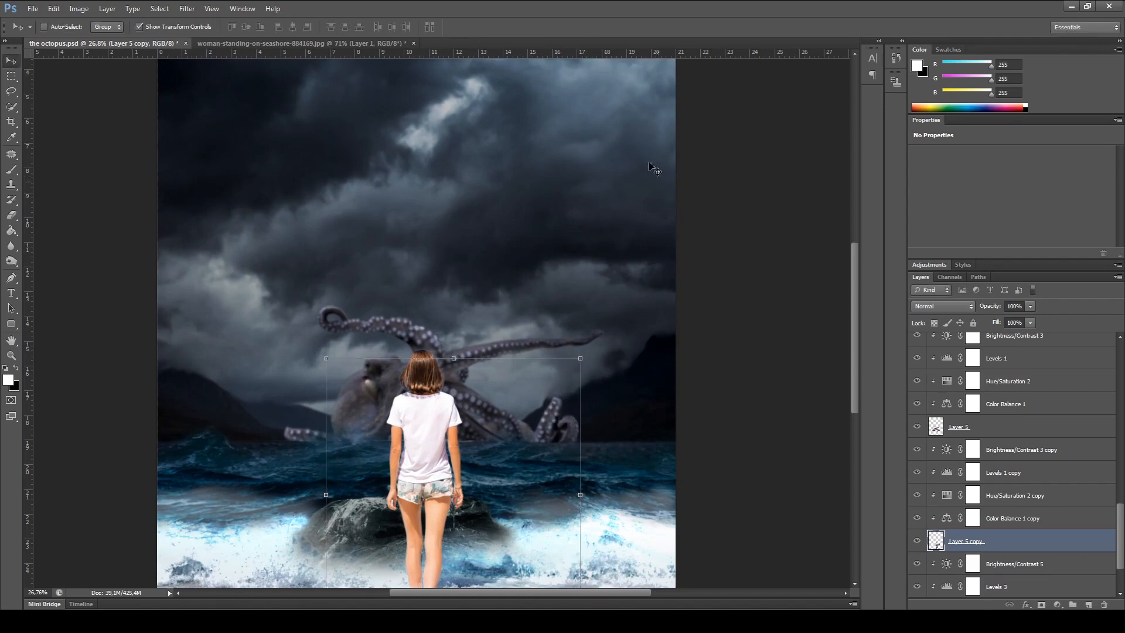
# Step: Check the overall composition around the octopus and woman, and save the document
pyautogui.click(742, 375)
pyautogui.scroll(-5, 625, 443)
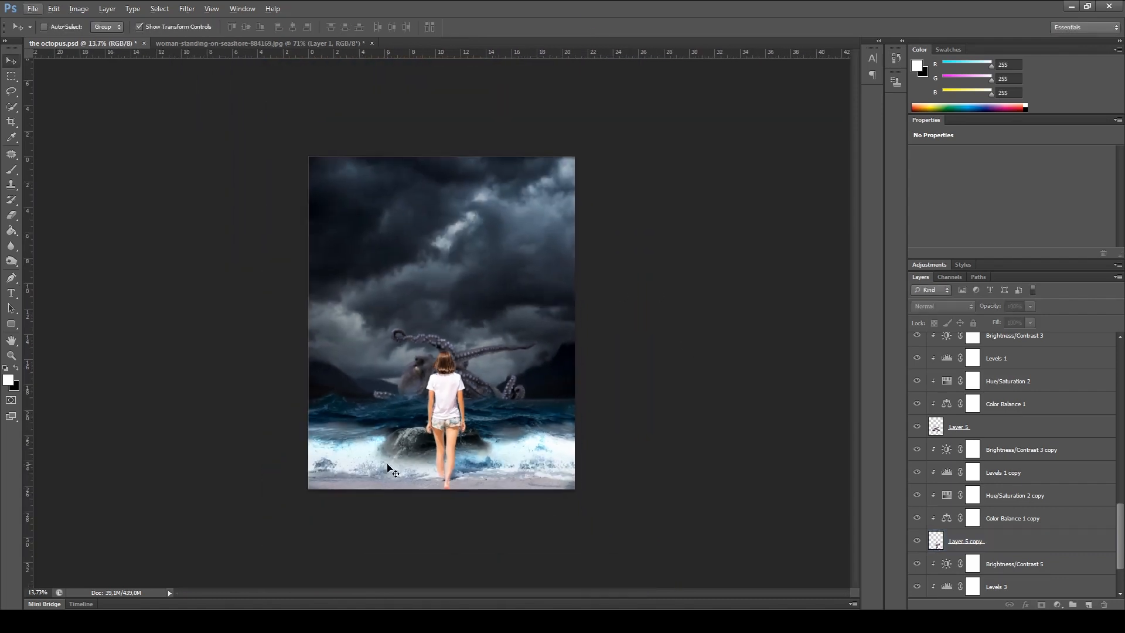
pyautogui.scroll(5, 410, 380)
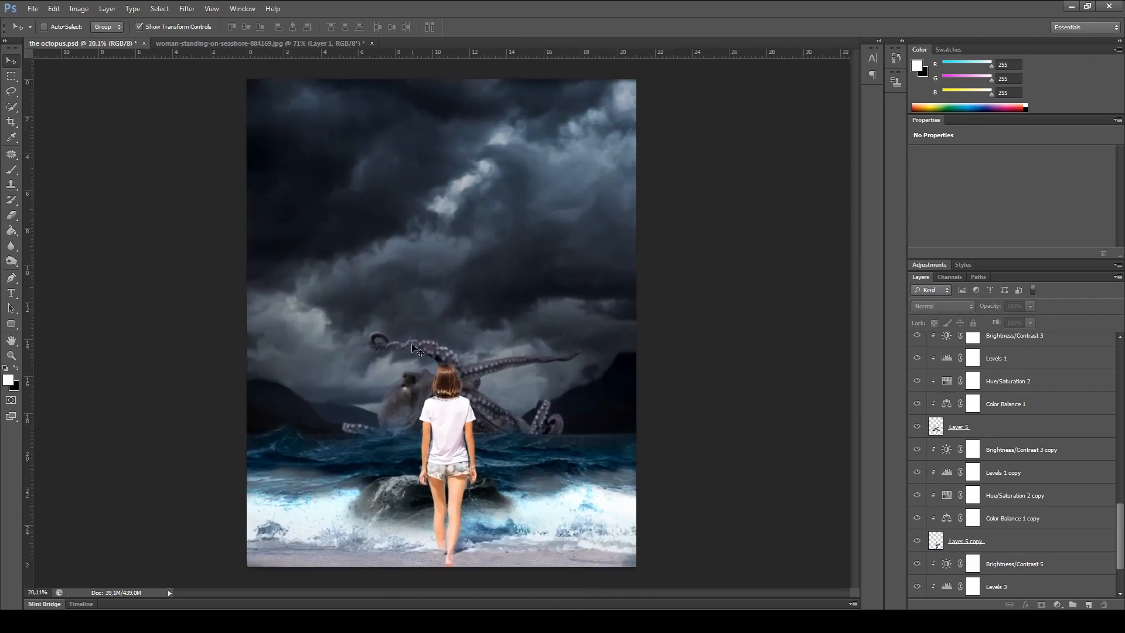
pyautogui.scroll(-2, 417, 363)
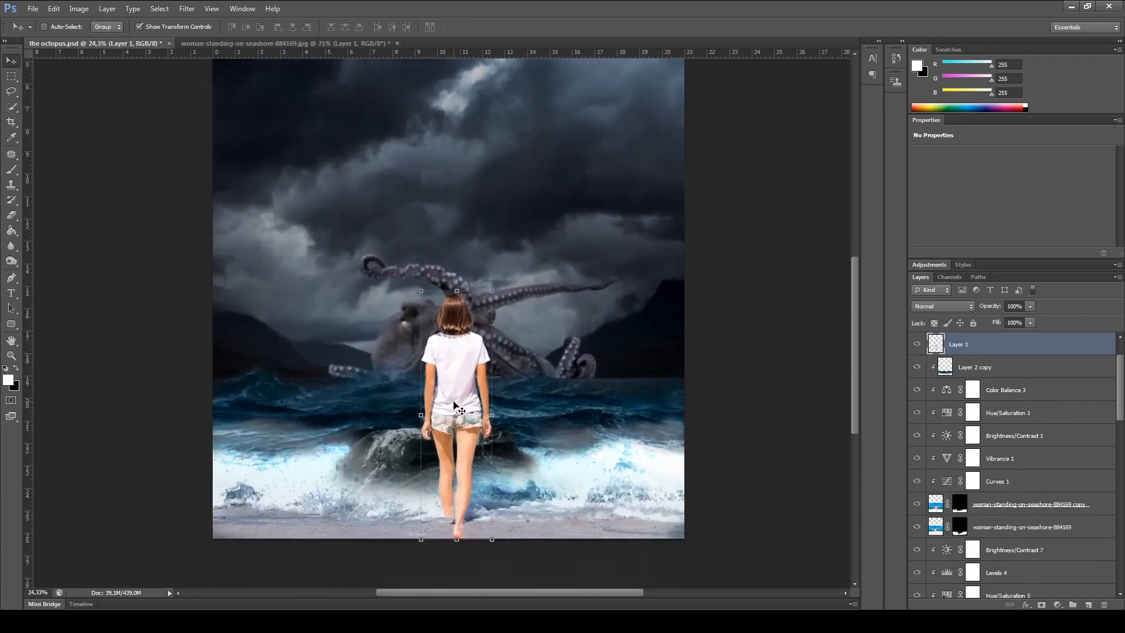
pyautogui.scroll(-2, 454, 407)
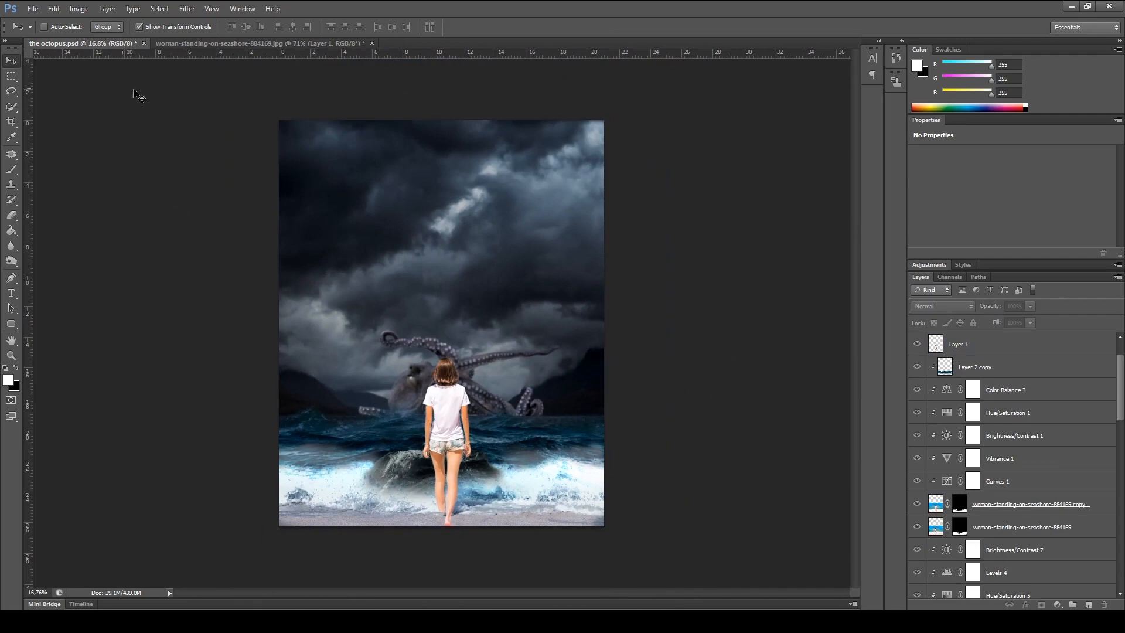
pyautogui.hotkey('ctrl', 's')
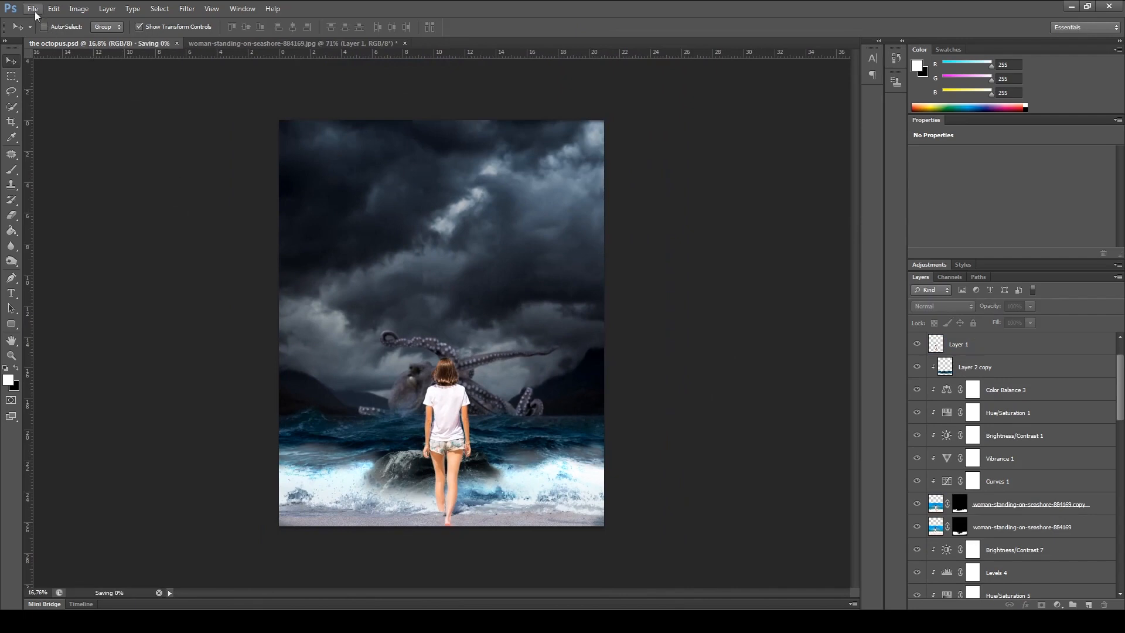
# Step: Place the image person-holding-surfboard-standing-on-rock-1749580 into the composite with default Camera Raw settings
pyautogui.click(34, 9)
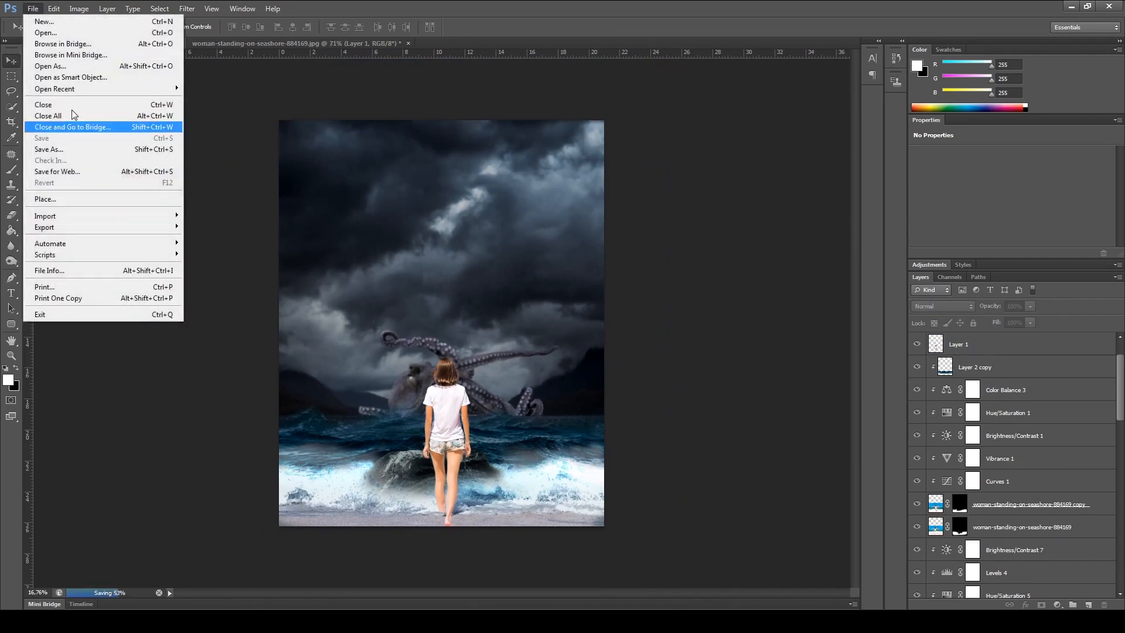
pyautogui.click(75, 199)
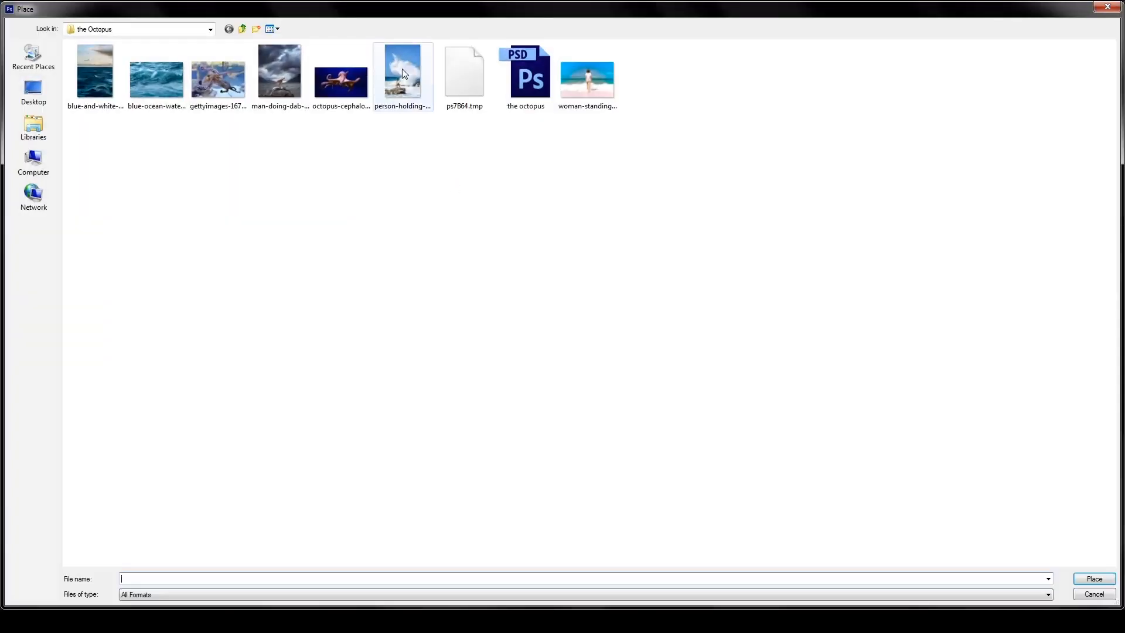
pyautogui.press('Escape')
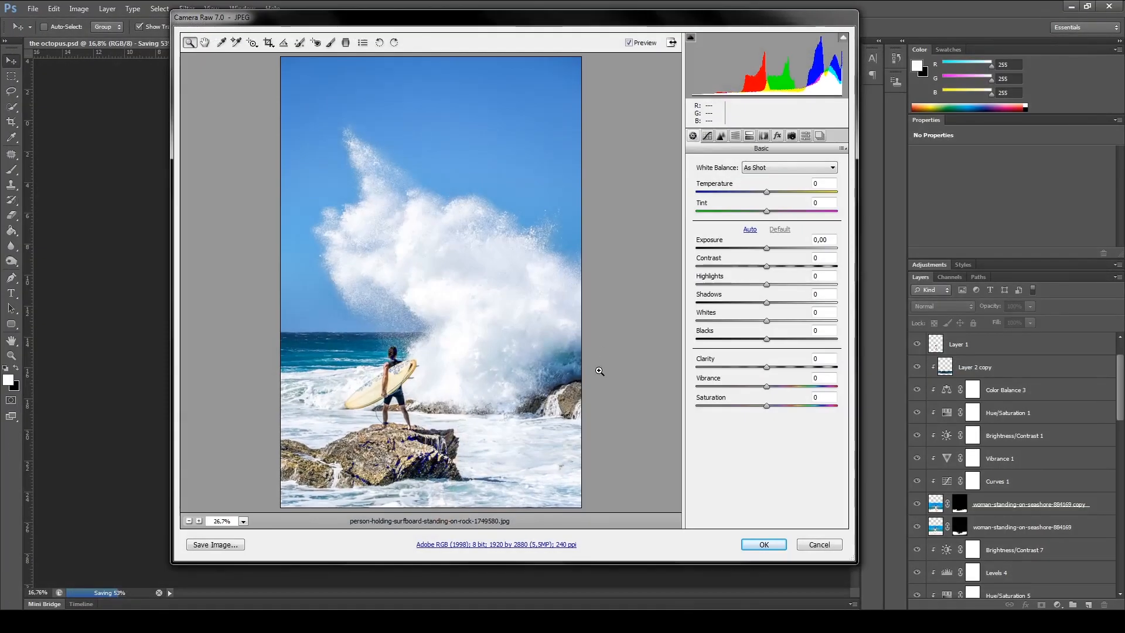
pyautogui.press('Return')
pyautogui.scroll(4, 510, 400)
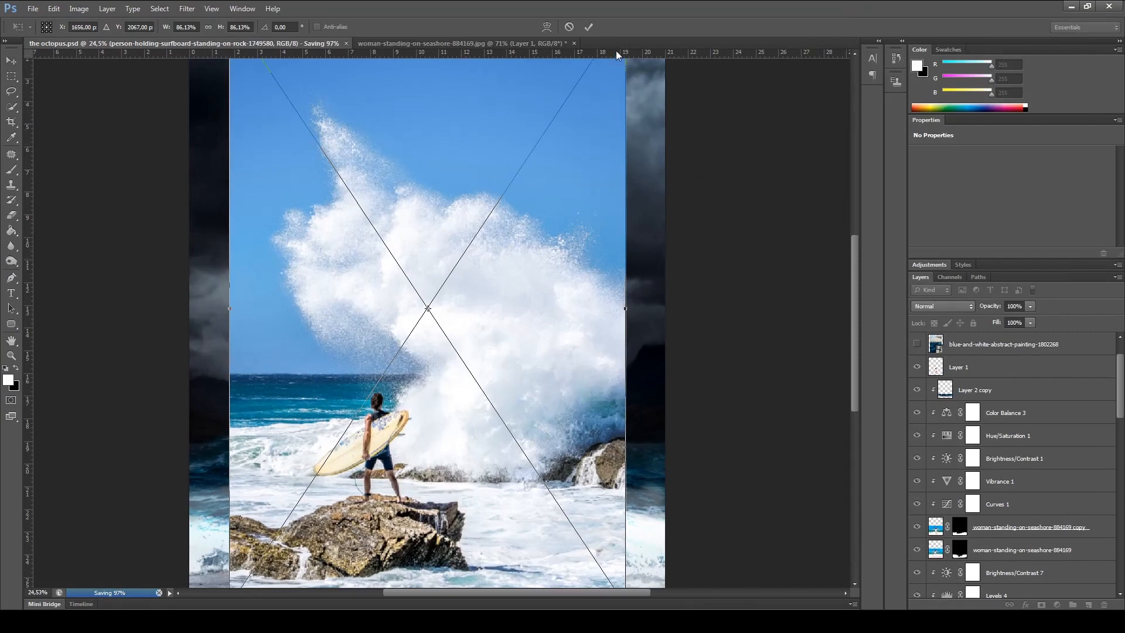
pyautogui.click(588, 27)
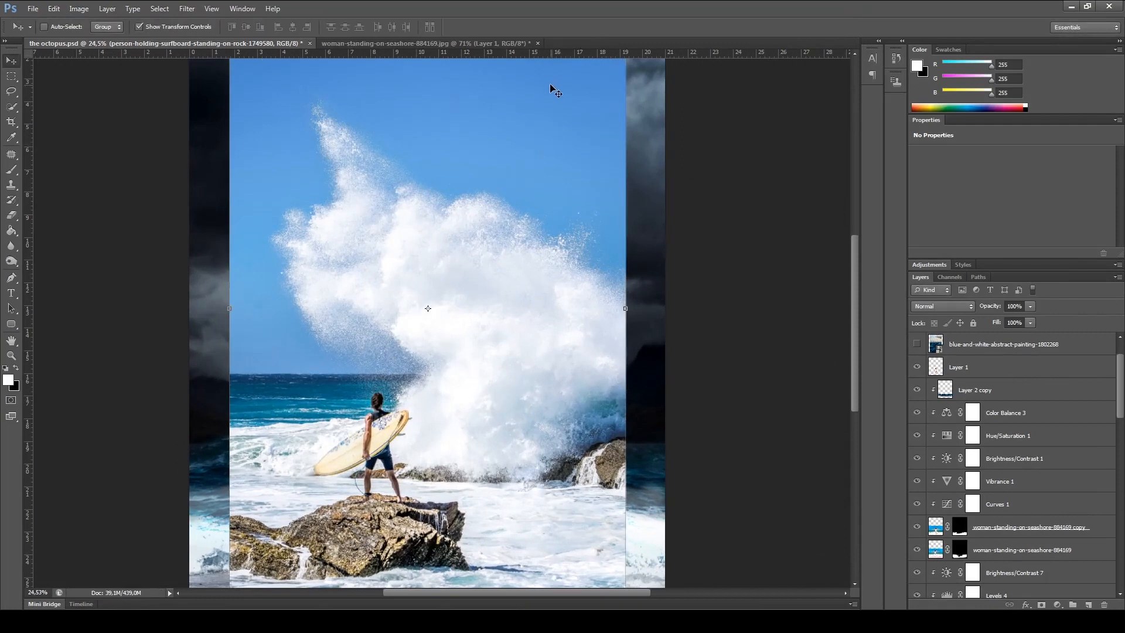
# Step: Copy the upper part of the placed photo with the wave splash to a new layer and hide the placed photo
pyautogui.click(10, 76)
pyautogui.moveTo(231, 92); pyautogui.dragTo(639, 371)
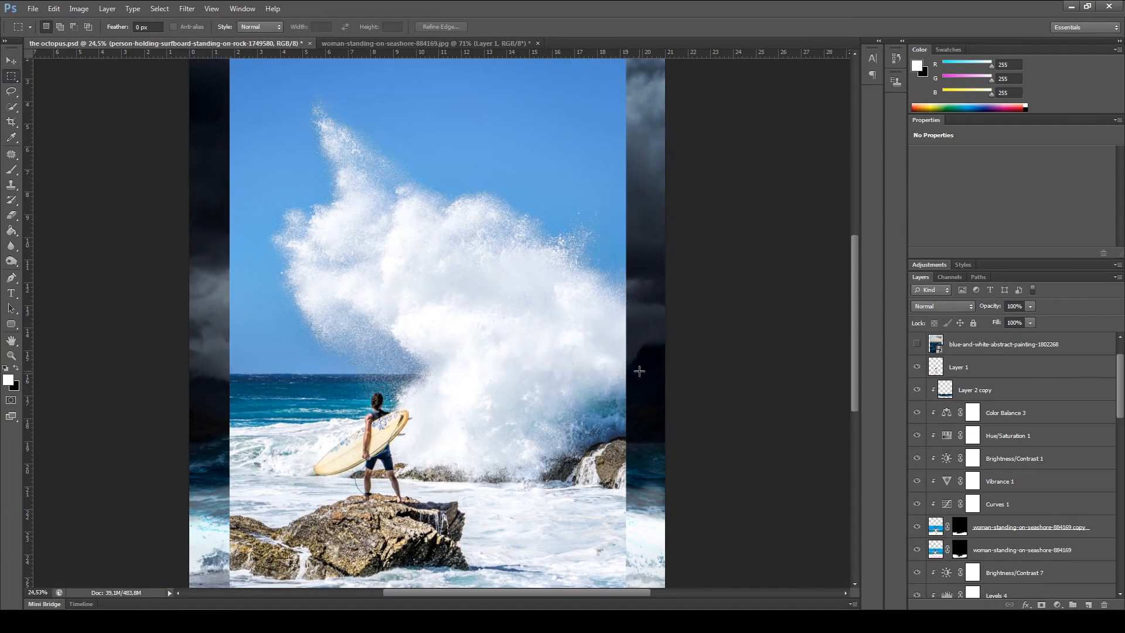
pyautogui.hotkey('ctrl', 'j')
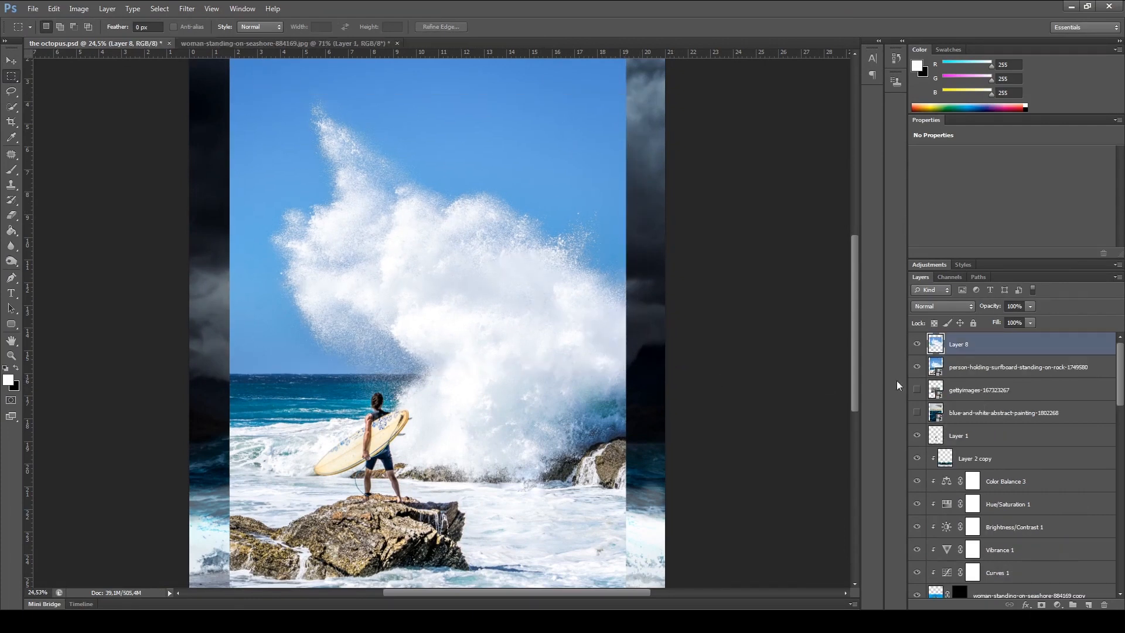
pyautogui.click(918, 366)
# Step: Rasterize Layer 8 and erase the blue sky around the splash with the Magic Eraser at tolerance 32
pyautogui.press('e')
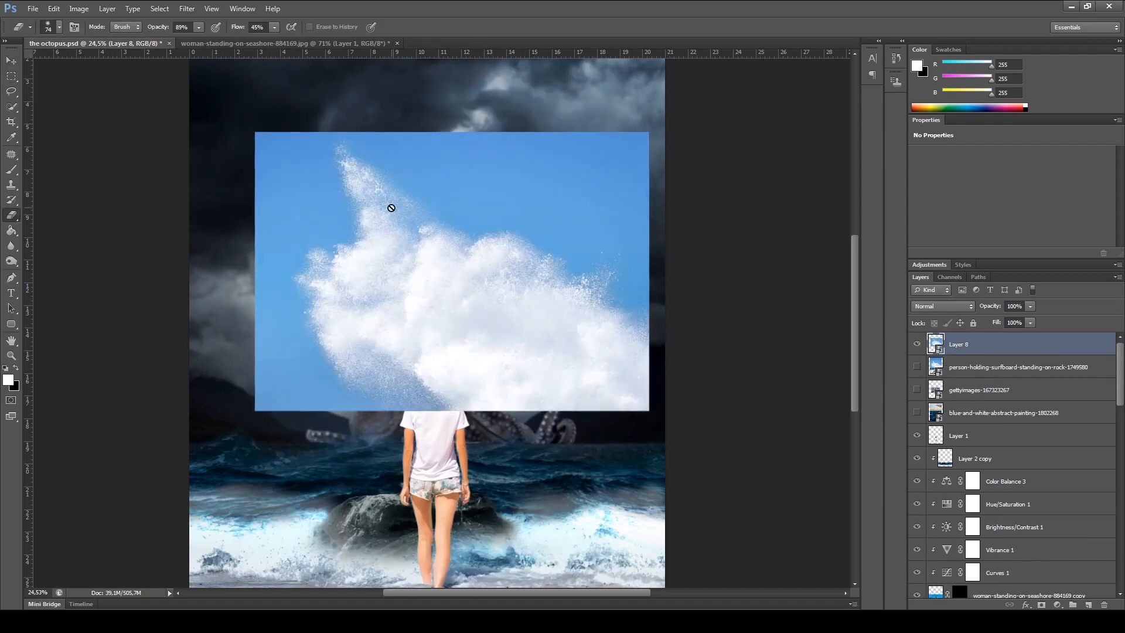
pyautogui.click(308, 193)
pyautogui.press('Return')
pyautogui.rightClick(19, 224)
pyautogui.click(56, 238)
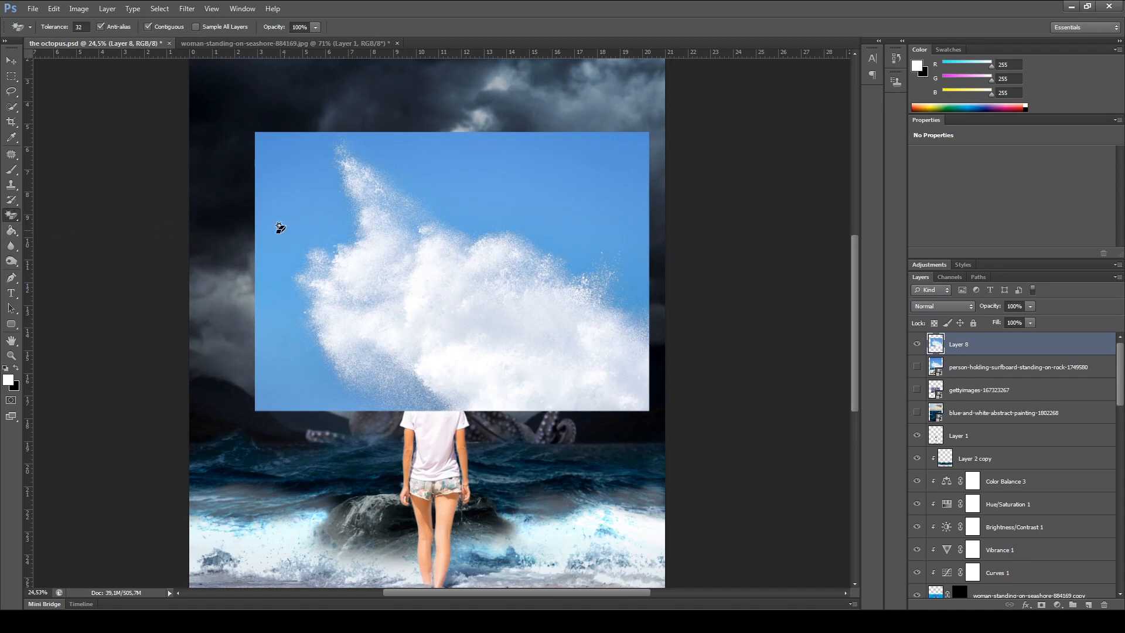
pyautogui.click(296, 222)
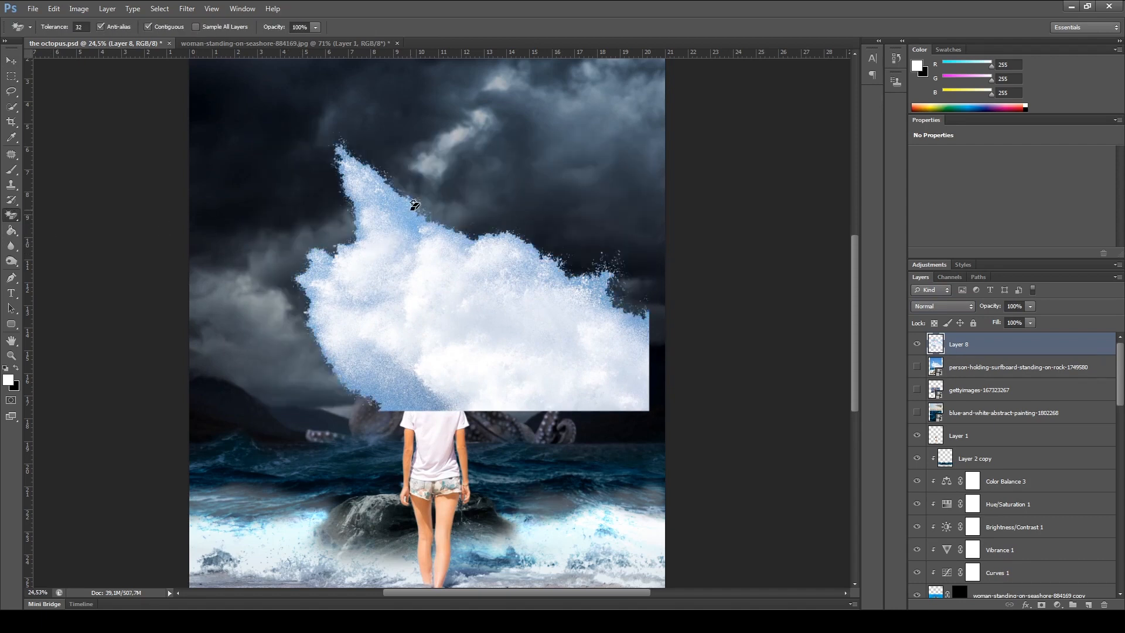
# Step: Select Layer 8's pixels and use Refine Edge with Smooth 13, brushing along the splash's upper edge
pyautogui.keyDown('ctrl'); pyautogui.click(940, 350); pyautogui.keyUp('ctrl')
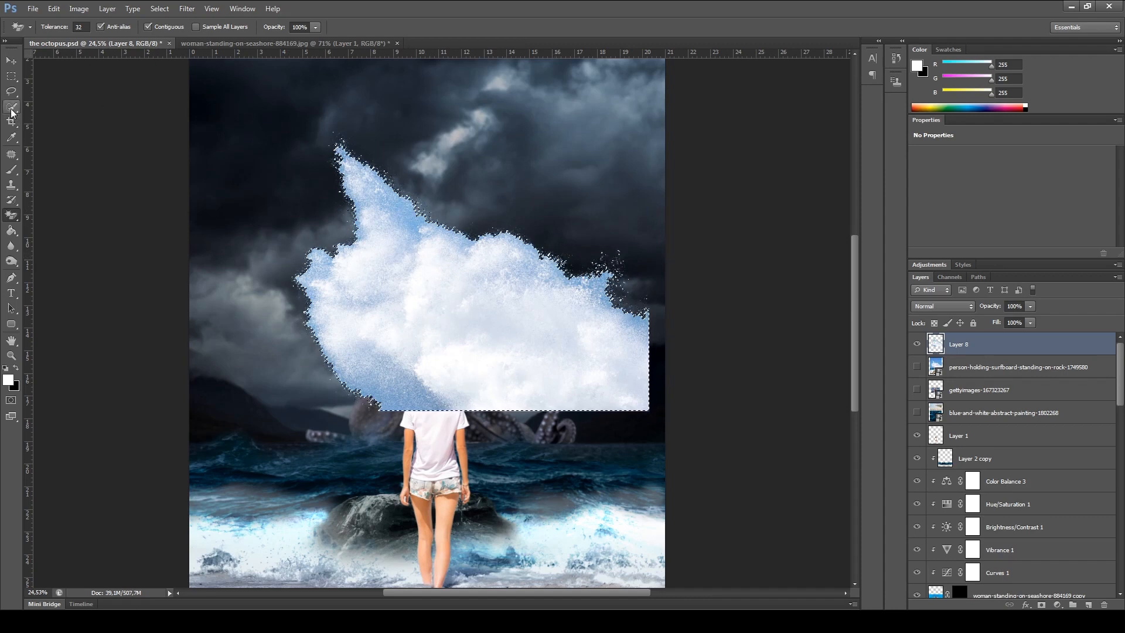
pyautogui.click(11, 169)
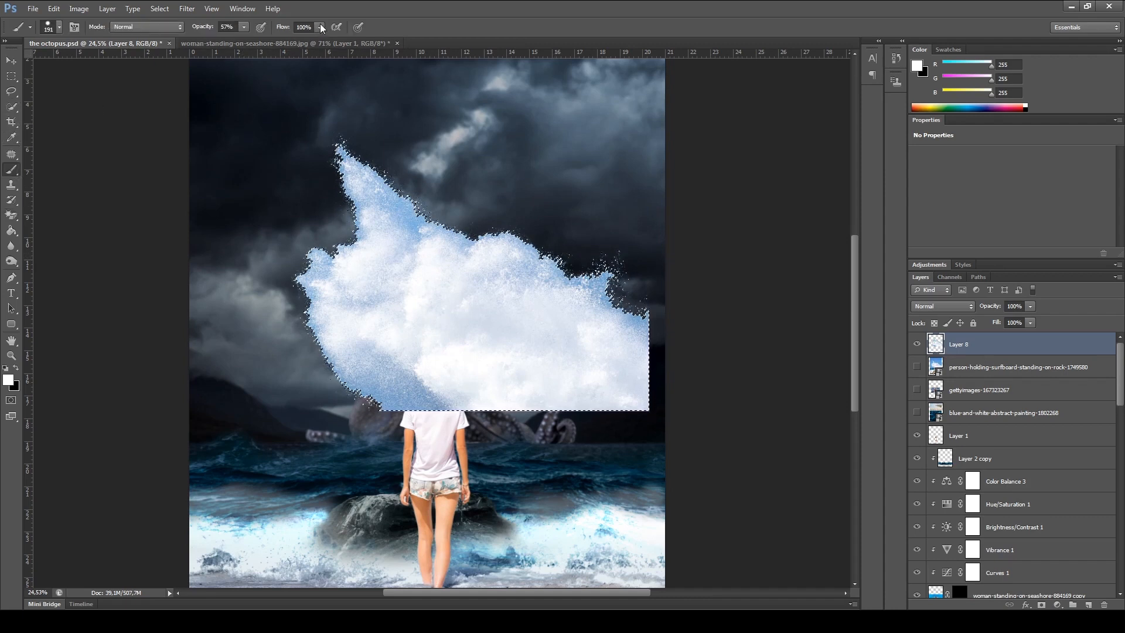
pyautogui.click(11, 107)
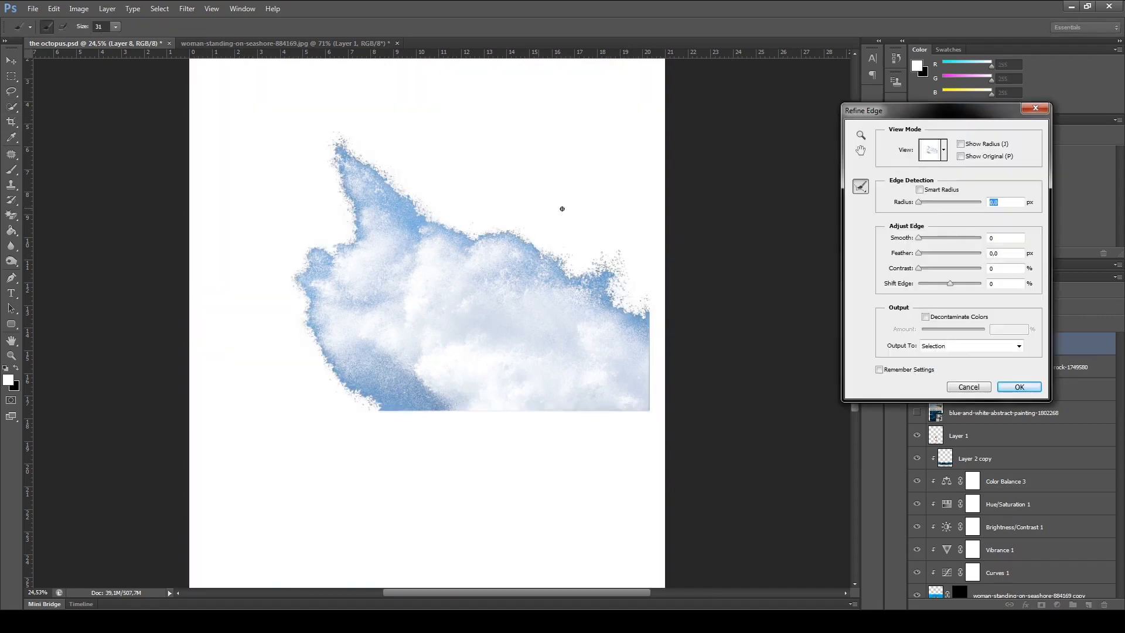
pyautogui.moveTo(440, 206); pyautogui.dragTo(488, 215)
pyautogui.click(926, 237)
pyautogui.click(374, 153)
pyautogui.moveTo(436, 214); pyautogui.dragTo(427, 223)
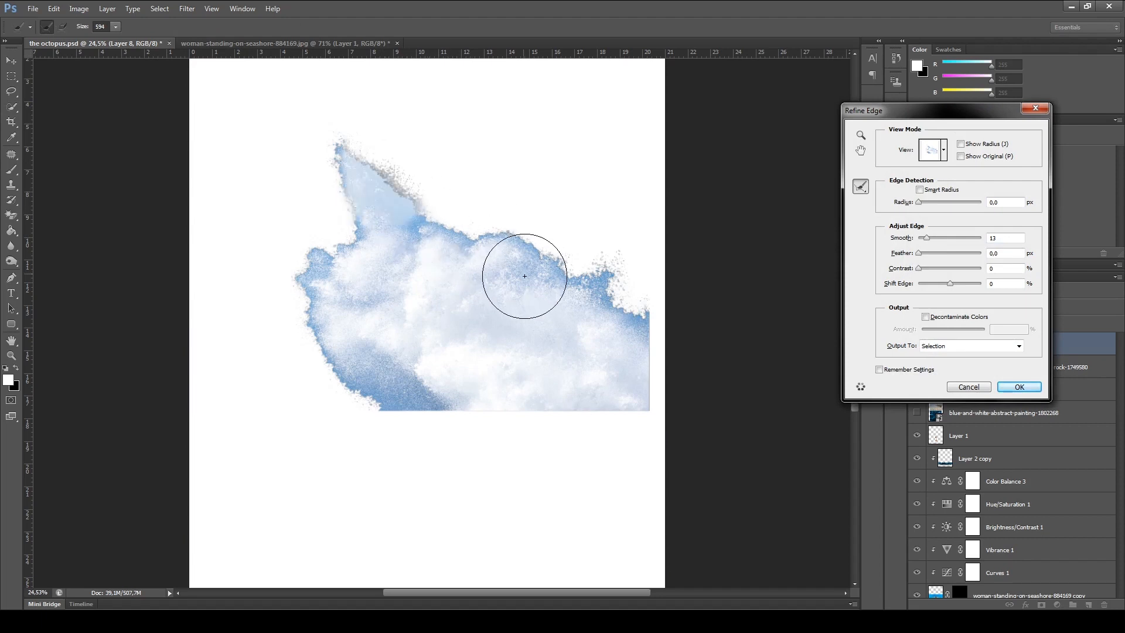
pyautogui.moveTo(467, 256)
pyautogui.mouseDown()
pyautogui.moveTo(556, 274)
pyautogui.moveTo(490, 269)
pyautogui.moveTo(472, 253)
pyautogui.moveTo(521, 253)
pyautogui.moveTo(544, 274)
pyautogui.moveTo(520, 286)
pyautogui.moveTo(472, 277)
pyautogui.moveTo(527, 273)
pyautogui.moveTo(572, 296)
pyautogui.mouseUp()
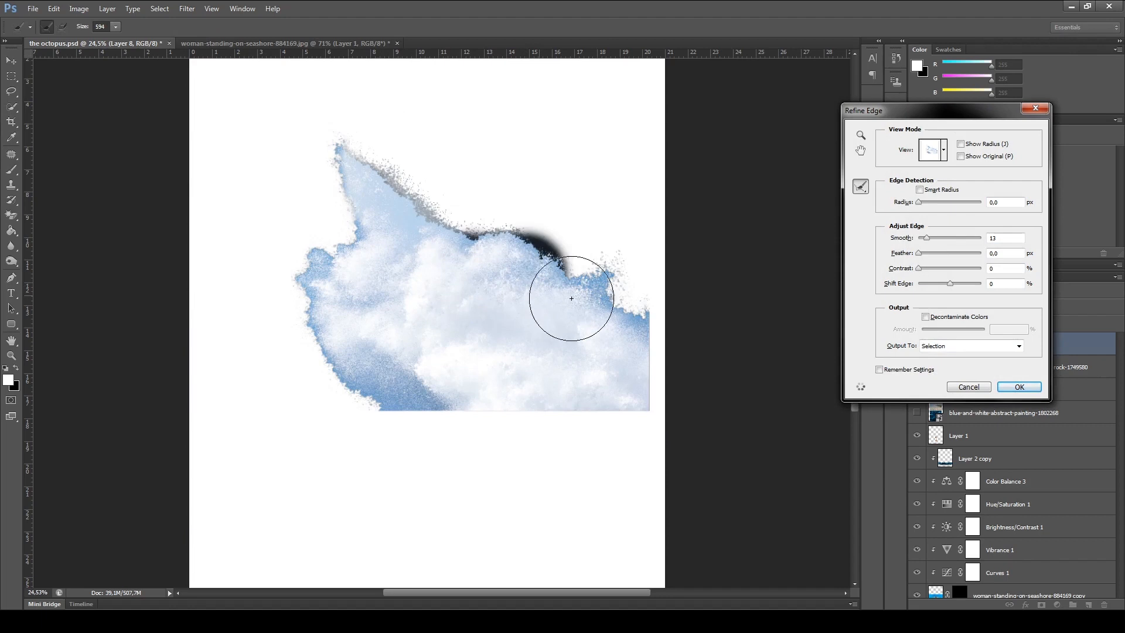
# Step: Set Refine Edge's Radius to 0.3 px and Contrast to 15%, and brush over the splash's upper-right edge
pyautogui.moveTo(926, 207); pyautogui.dragTo(965, 206)
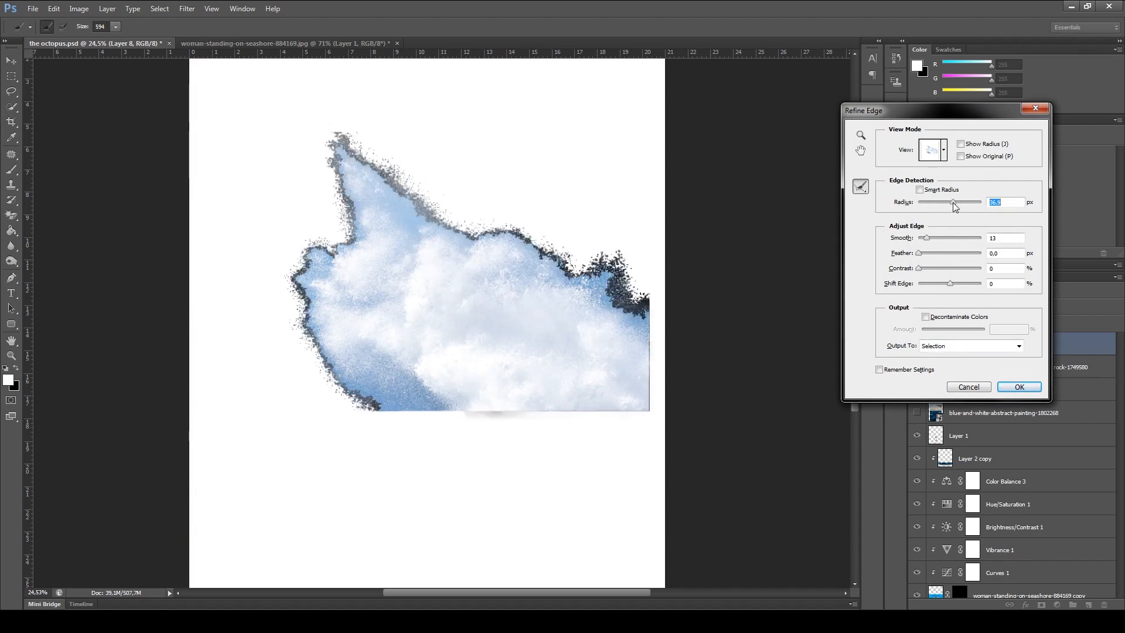
pyautogui.click(920, 202)
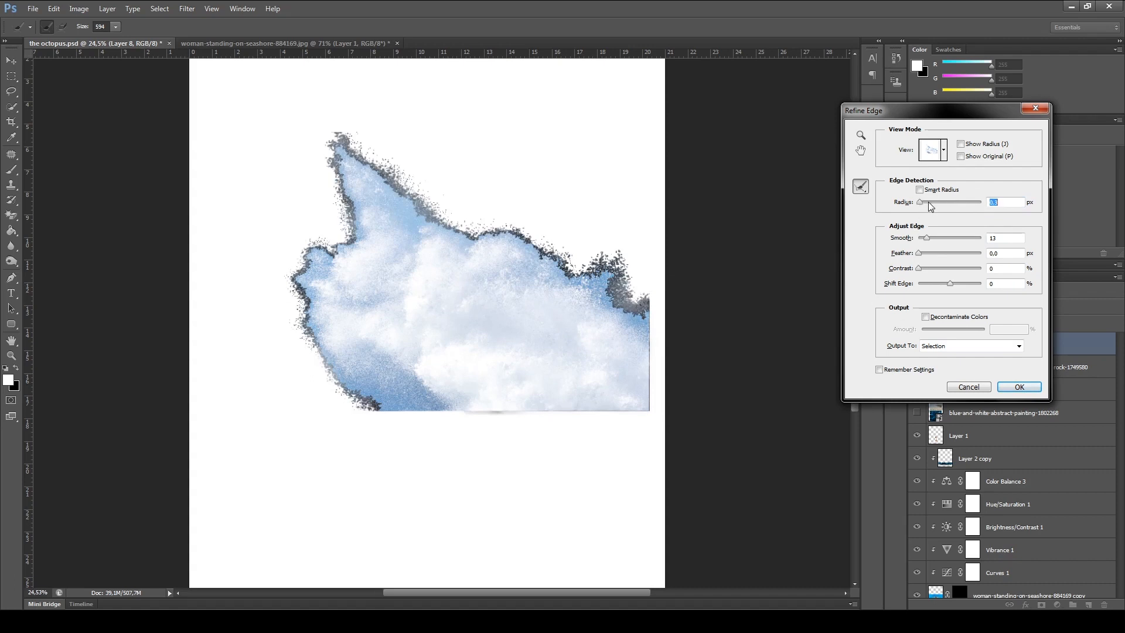
pyautogui.click(928, 273)
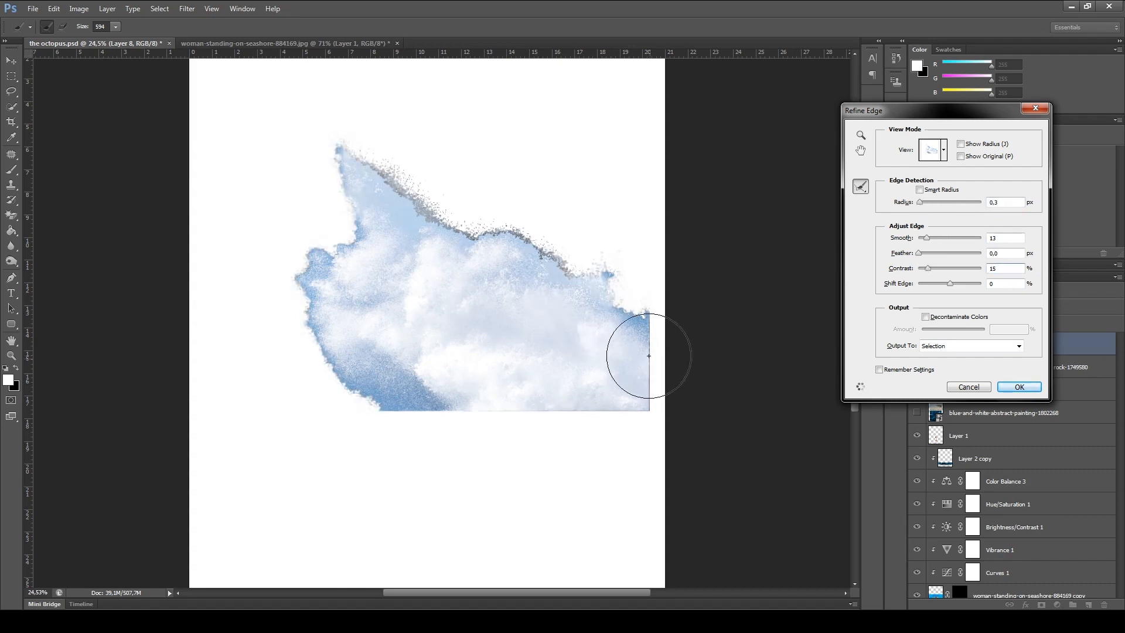
pyautogui.moveTo(648, 355); pyautogui.dragTo(641, 327)
pyautogui.moveTo(640, 276); pyautogui.dragTo(642, 281)
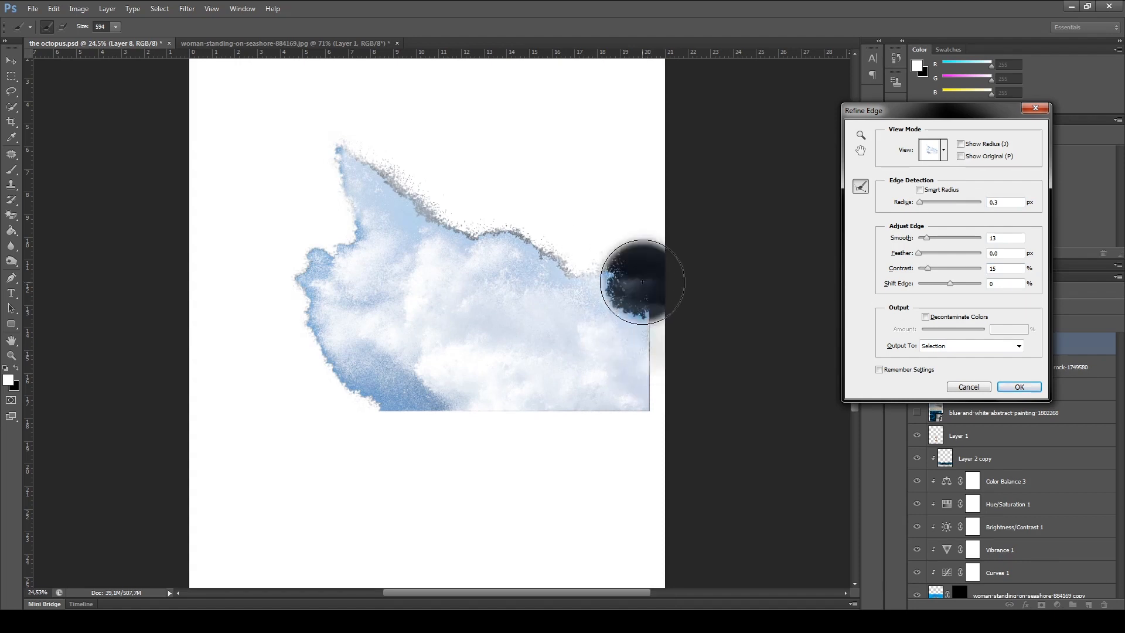
pyautogui.moveTo(578, 257); pyautogui.dragTo(559, 239)
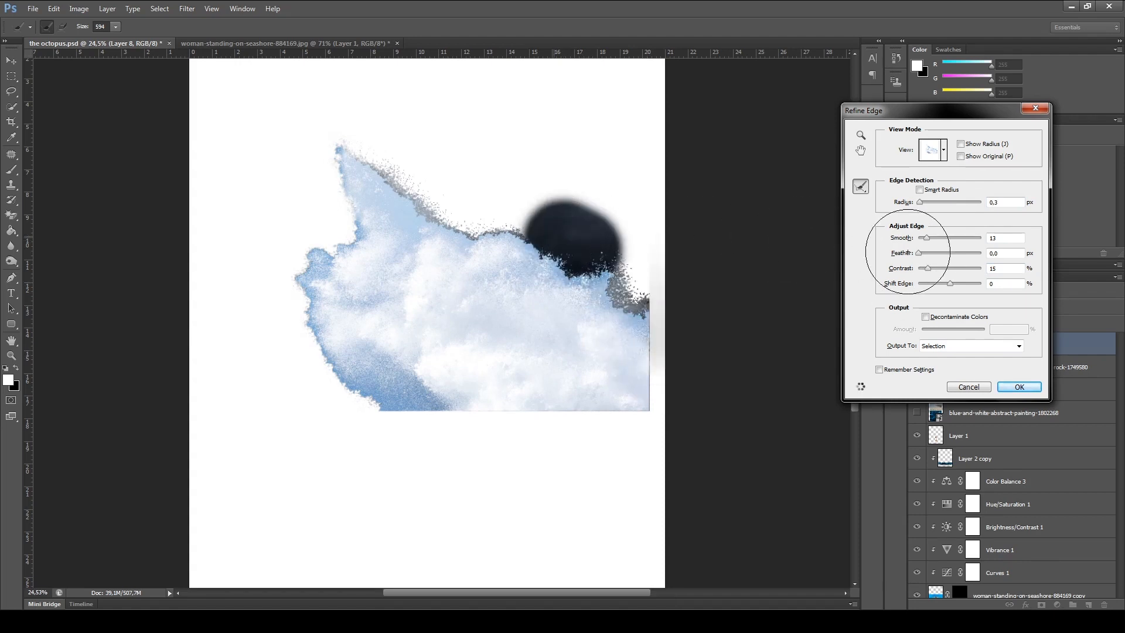
# Step: Set Refine Edge's Feather to 23 px, Contrast to 30% and Shift Edge to -48%, and output the result as a selection
pyautogui.moveTo(948, 285); pyautogui.dragTo(946, 255)
pyautogui.moveTo(351, 276)
pyautogui.mouseDown()
pyautogui.moveTo(360, 343)
pyautogui.moveTo(396, 388)
pyautogui.moveTo(412, 386)
pyautogui.moveTo(354, 241)
pyautogui.mouseUp()
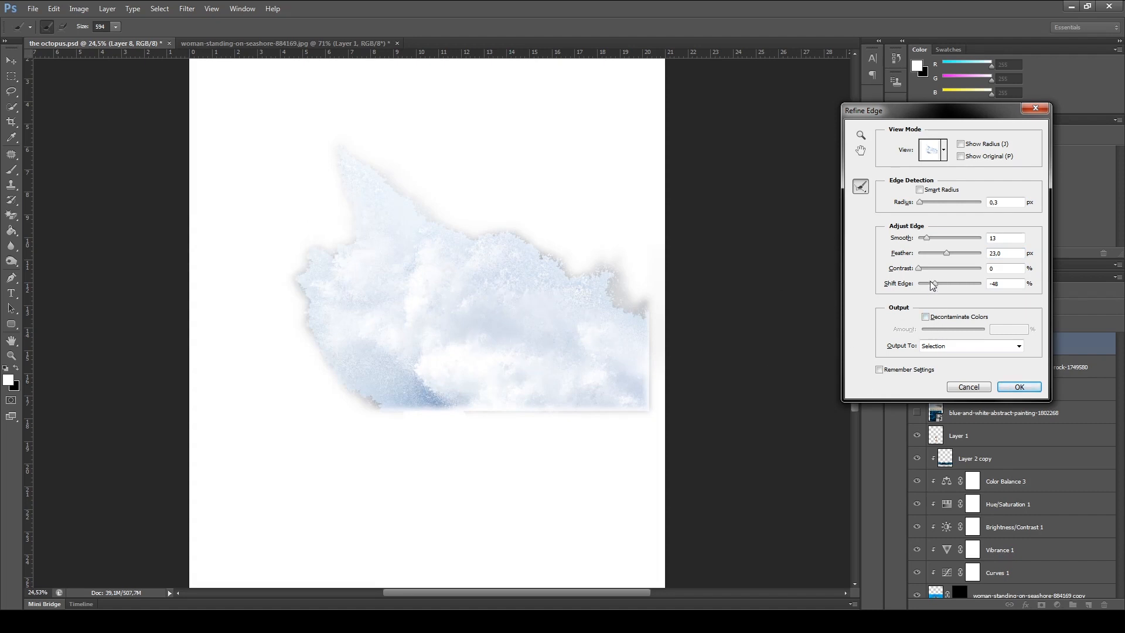
pyautogui.moveTo(937, 267); pyautogui.dragTo(940, 267)
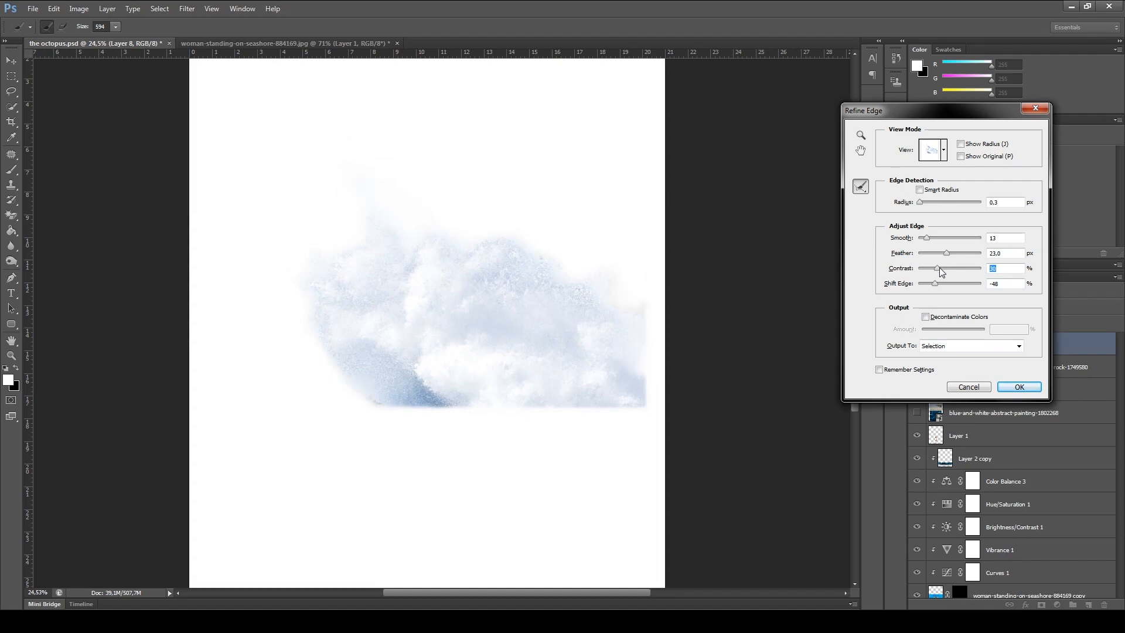
pyautogui.click(1017, 386)
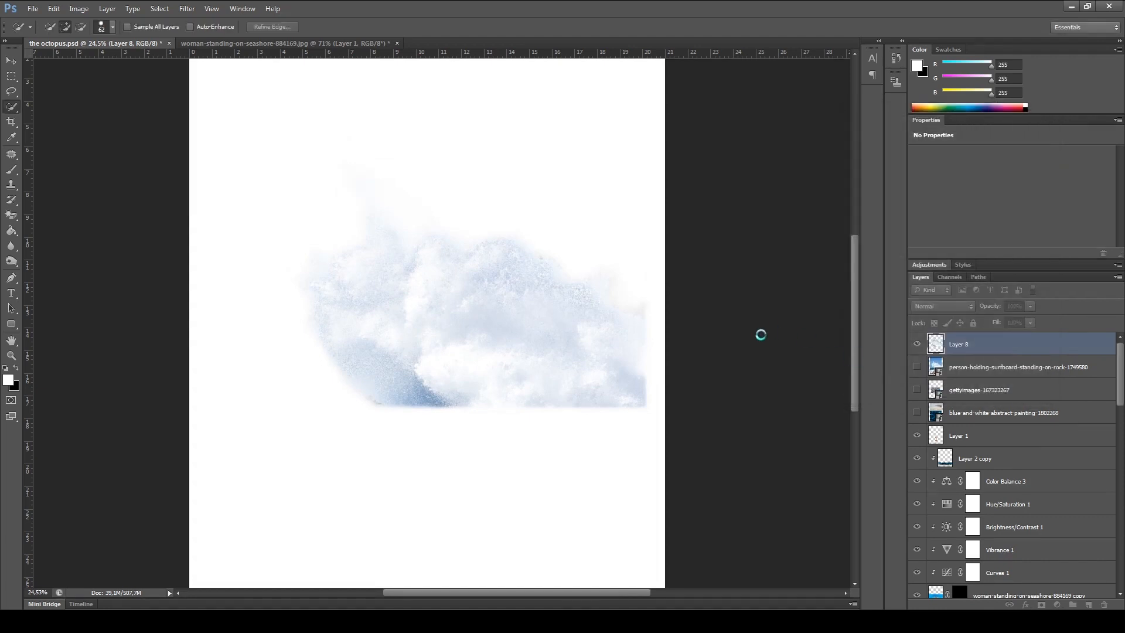
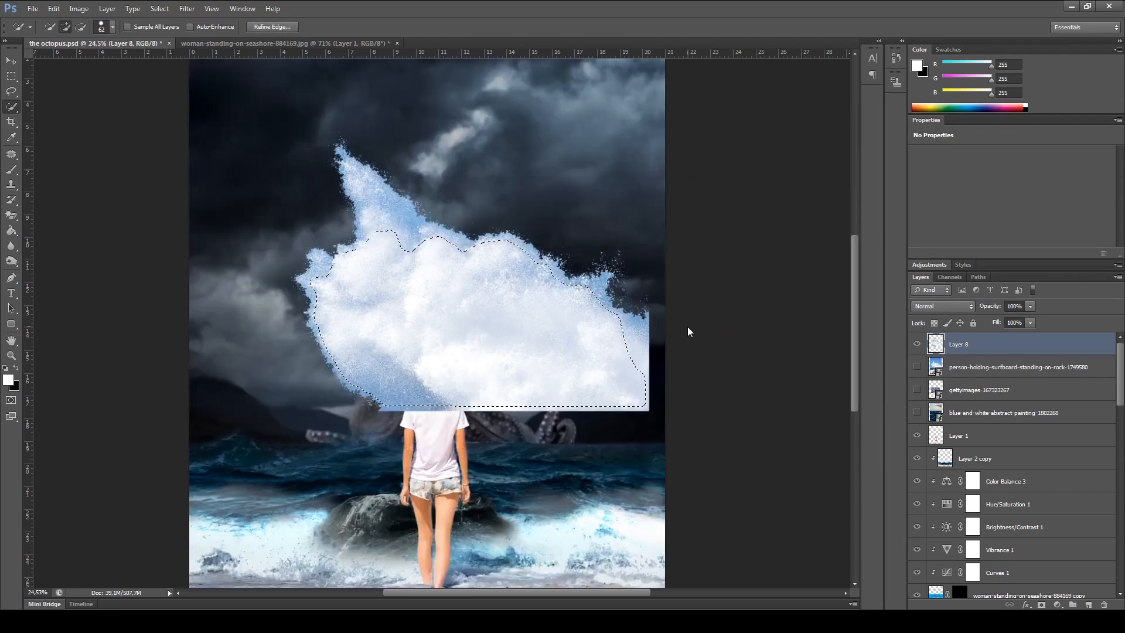
# Step: Copy the refined splash selection to a new layer and move the copy down over the sea
pyautogui.hotkey('ctrl', 'j')
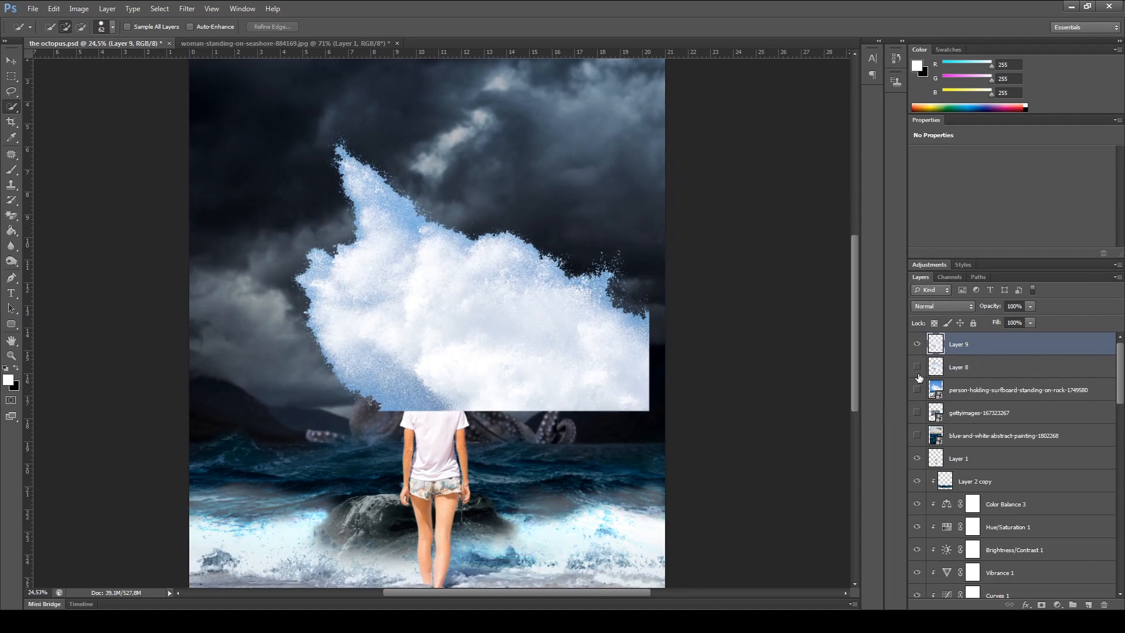
pyautogui.press('v')
pyautogui.moveTo(595, 262); pyautogui.dragTo(532, 397)
# Step: Delete Layer 8 and place Layer 9 lower in the stack so the splash sits behind the rock and woman
pyautogui.click(997, 375)
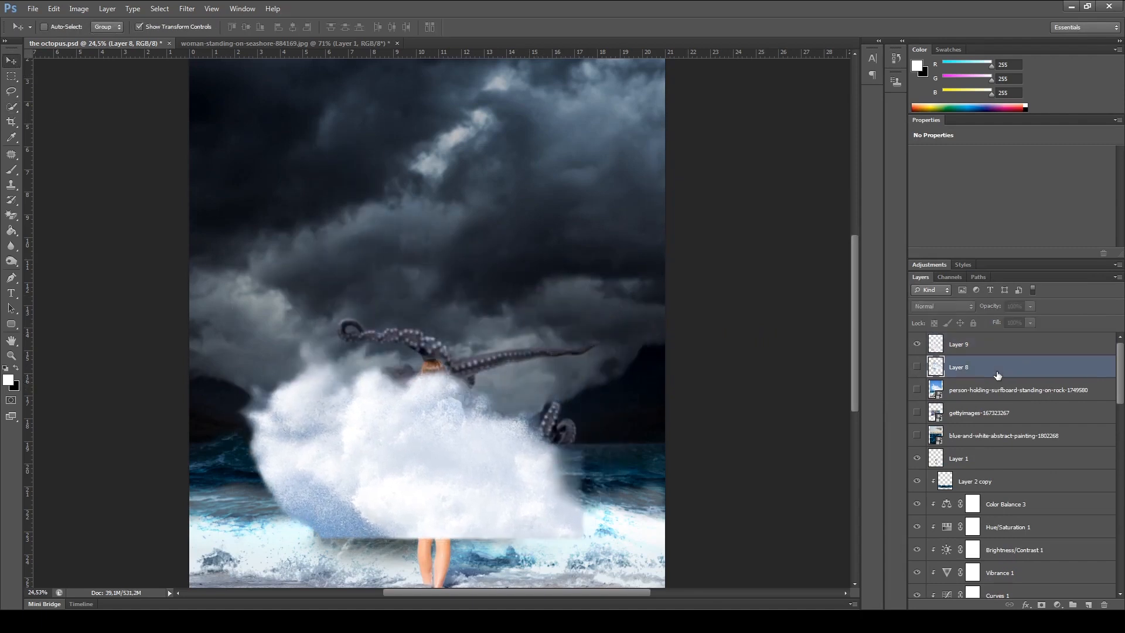
pyautogui.press('Delete')
pyautogui.click(962, 349)
pyautogui.scroll(-2, 549, 414)
pyautogui.scroll(-2, 552, 417)
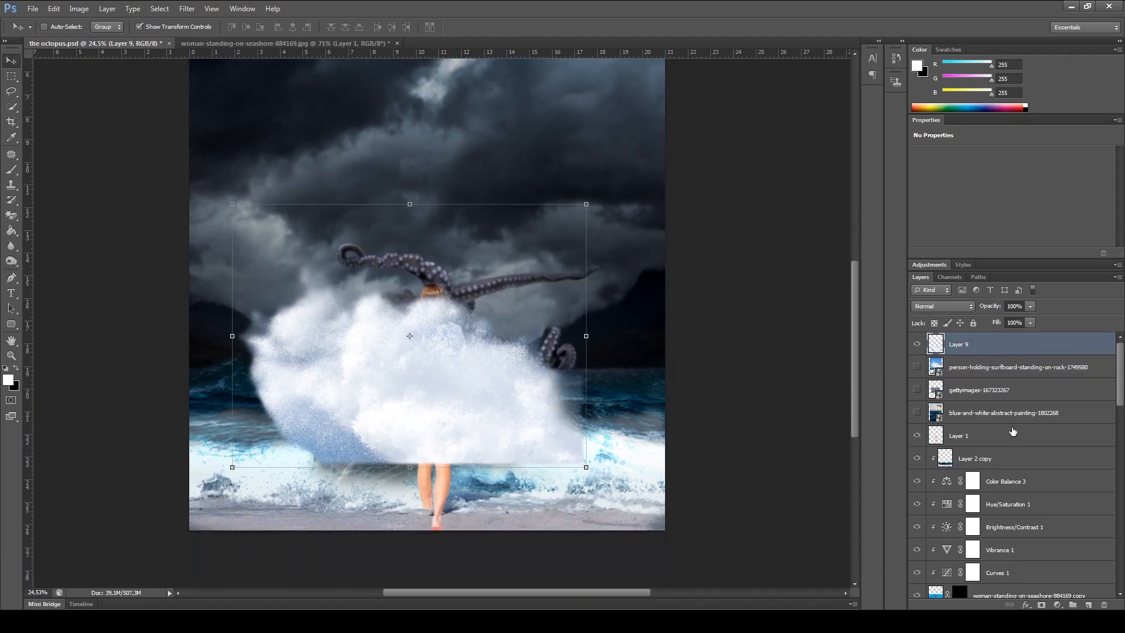
pyautogui.scroll(-3, 1002, 367)
pyautogui.moveTo(1040, 608); pyautogui.dragTo(1034, 381)
pyautogui.moveTo(511, 382); pyautogui.dragTo(565, 454)
pyautogui.scroll(5, 407, 456)
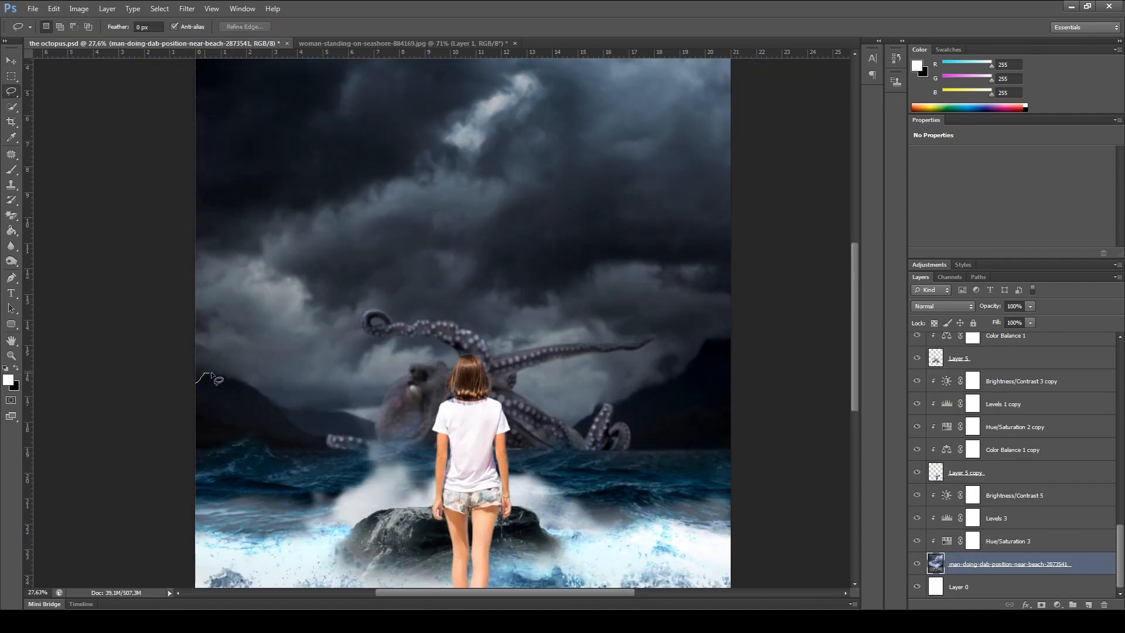
# Step: Lasso the mountains, sea and shore on the background photo layer and copy them to a new layer with the clipped adjustments
pyautogui.moveTo(210, 375); pyautogui.dragTo(265, 393)
pyautogui.hotkey('ctrl', 'd')
pyautogui.moveTo(195, 383); pyautogui.dragTo(245, 383)
pyautogui.moveTo(556, 434); pyautogui.dragTo(584, 420)
pyautogui.moveTo(635, 395)
pyautogui.mouseDown()
pyautogui.moveTo(684, 379)
pyautogui.moveTo(695, 353)
pyautogui.mouseUp()
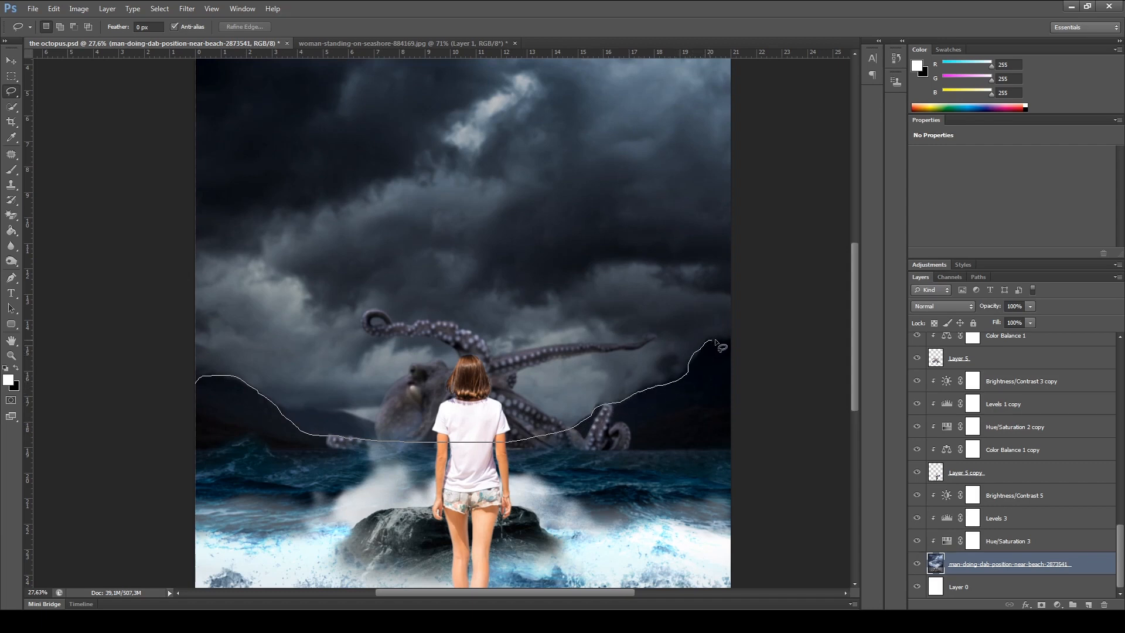
pyautogui.moveTo(798, 487)
pyautogui.mouseDown()
pyautogui.moveTo(798, 530)
pyautogui.moveTo(731, 565)
pyautogui.moveTo(453, 578)
pyautogui.moveTo(271, 561)
pyautogui.moveTo(155, 520)
pyautogui.mouseUp()
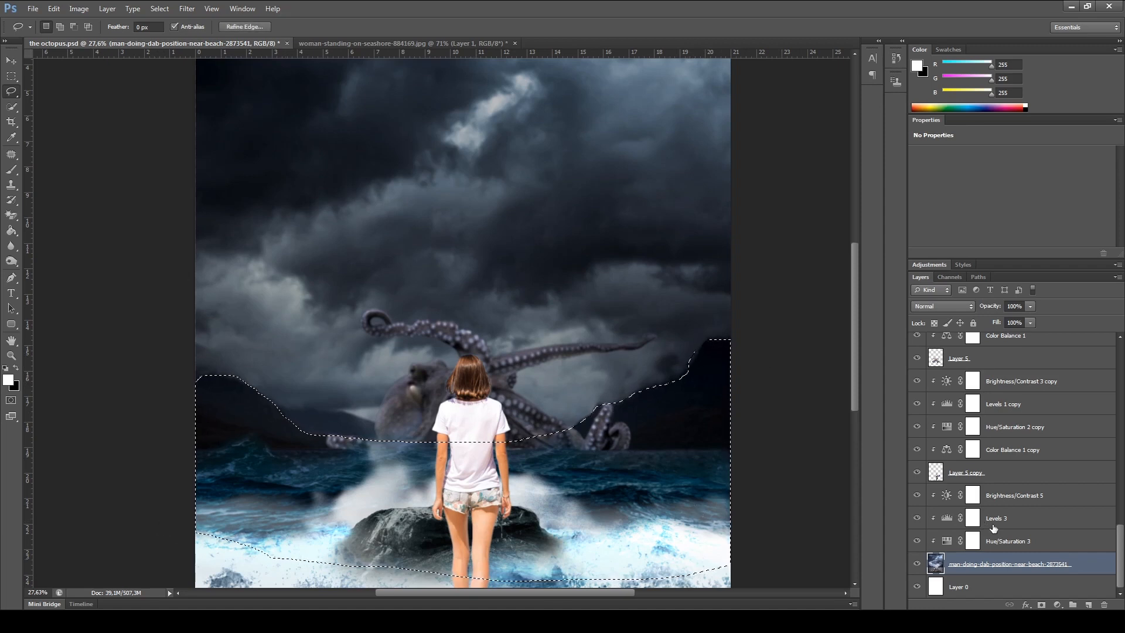
pyautogui.hotkey('ctrl', 'j')
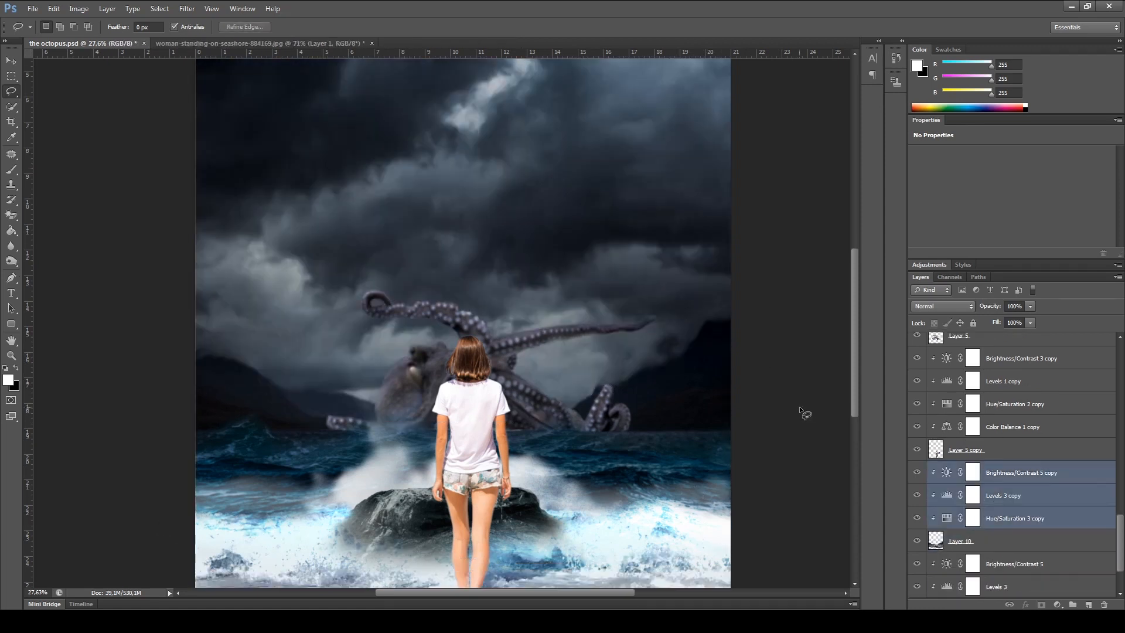
# Step: Select Layer 10 and check it by hiding and showing the background photo layer beneath it
pyautogui.scroll(-3, 806, 394)
pyautogui.scroll(-3, 996, 498)
pyautogui.click(988, 472)
pyautogui.click(916, 564)
pyautogui.click(917, 565)
pyautogui.click(916, 564)
pyautogui.click(917, 564)
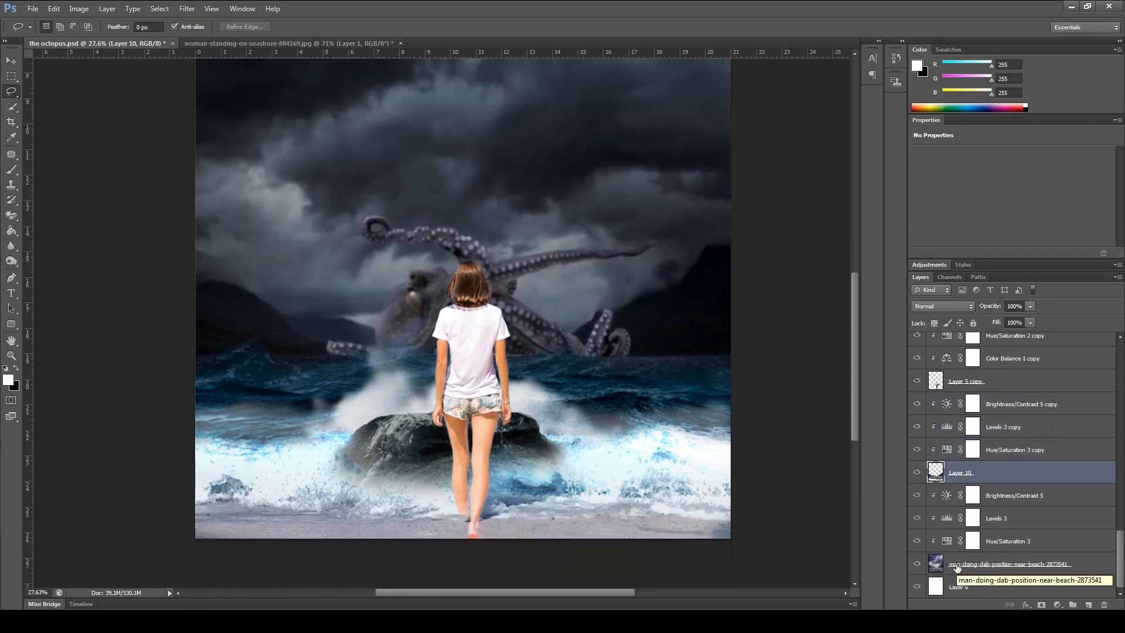
# Step: Add an empty layer above Brightness/Contrast 5 and choose the Brush tool
pyautogui.click(972, 503)
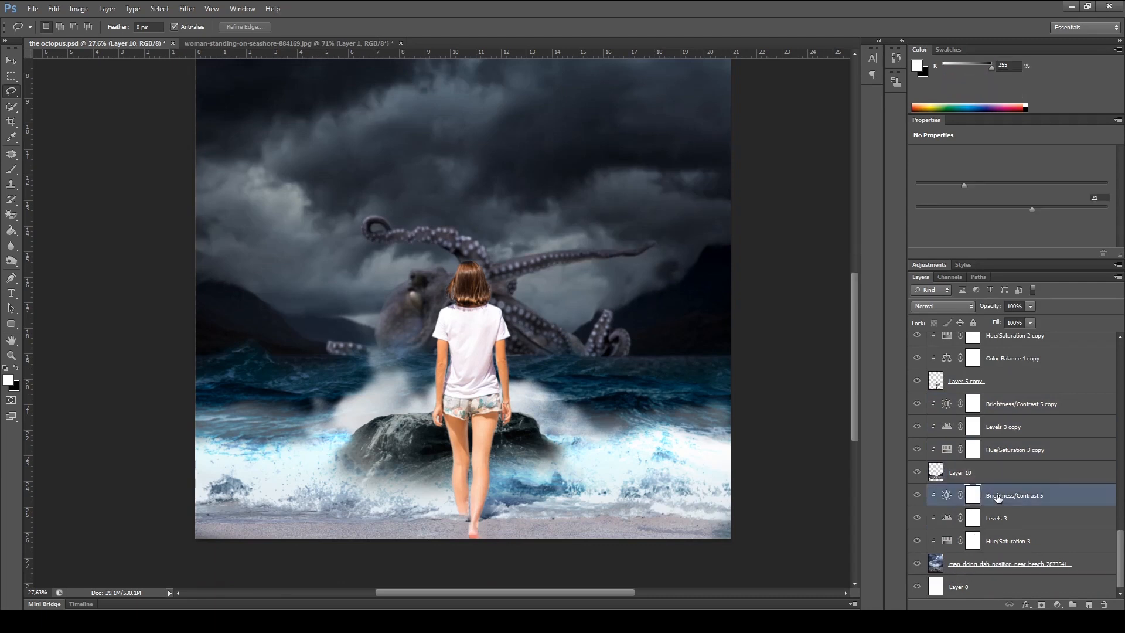
pyautogui.click(1090, 605)
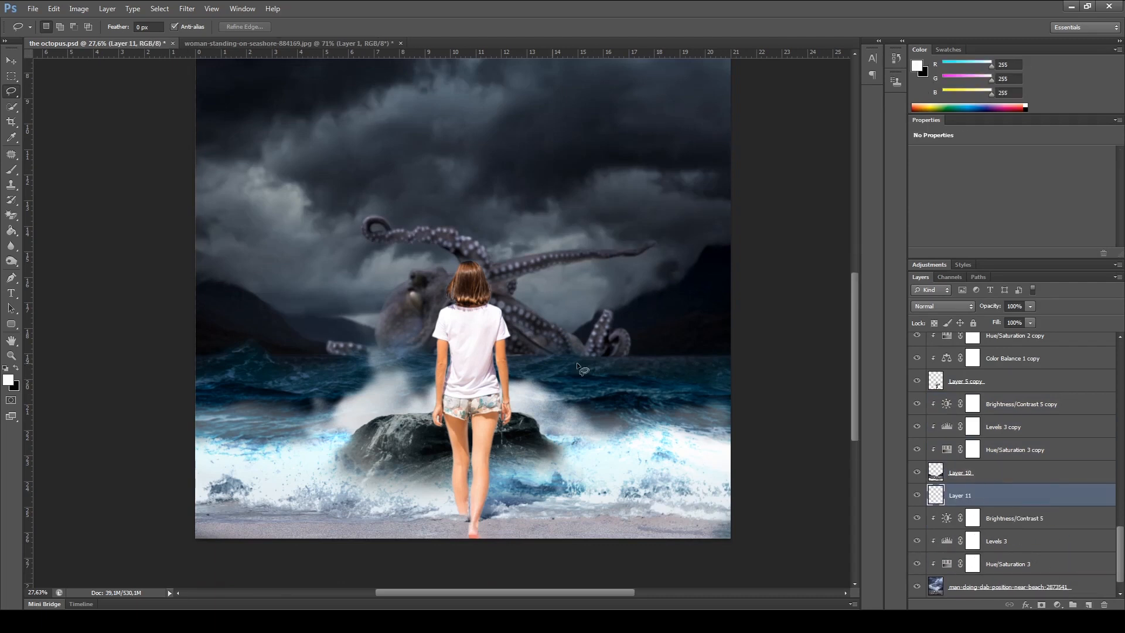
pyautogui.click(12, 170)
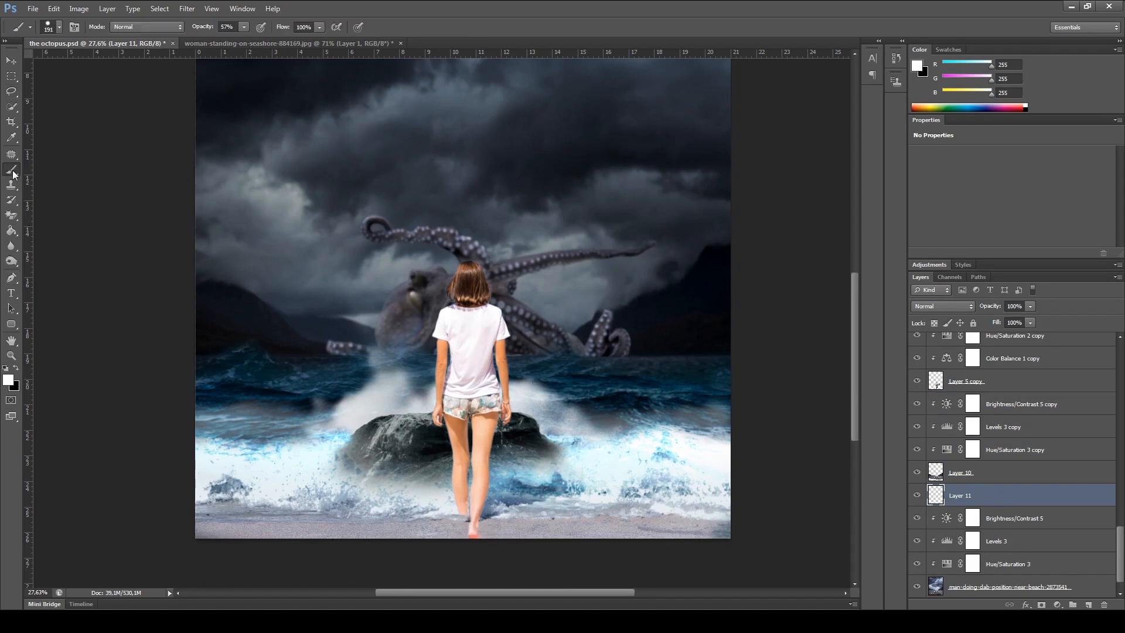
pyautogui.moveTo(388, 301)
pyautogui.mouseDown()
pyautogui.moveTo(509, 300)
pyautogui.moveTo(480, 304)
pyautogui.mouseUp()
pyautogui.click(59, 27)
pyautogui.click(59, 27)
pyautogui.click(448, 304)
pyautogui.hotkey('ctrl', 'z')
pyautogui.click(473, 335)
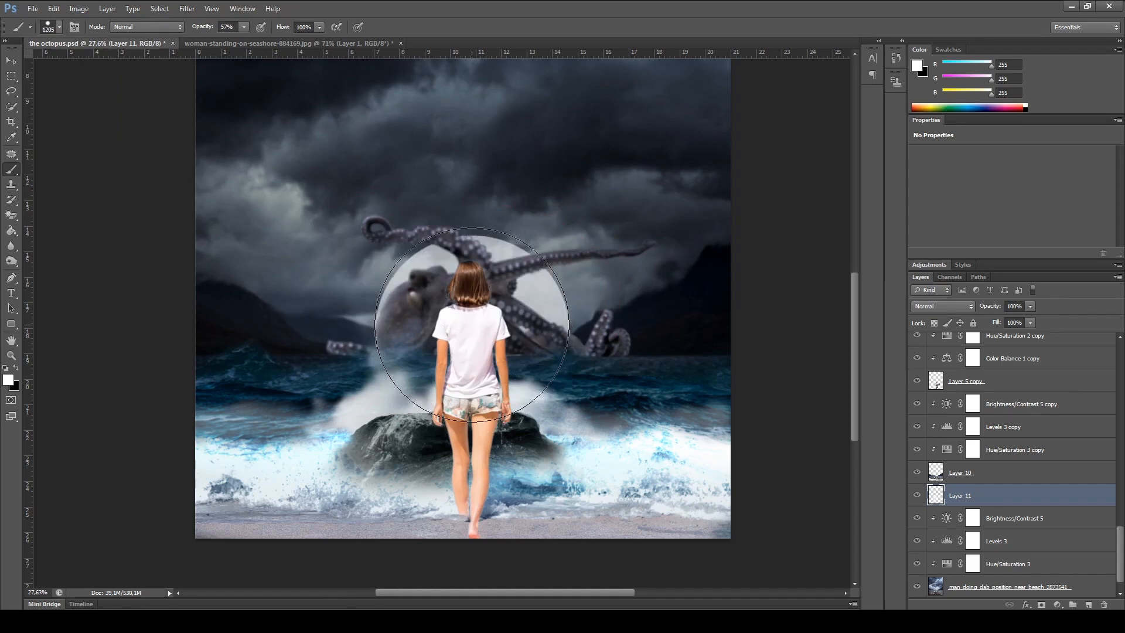
pyautogui.hotkey('ctrl', 'z')
# Step: Paint a white dab behind the woman and octopus on Layer 11 with an 843 px brush at 100% opacity
pyautogui.keyDown('alt'); pyautogui.moveTo(470, 352); pyautogui.dragTo(440, 350); pyautogui.keyUp('alt')
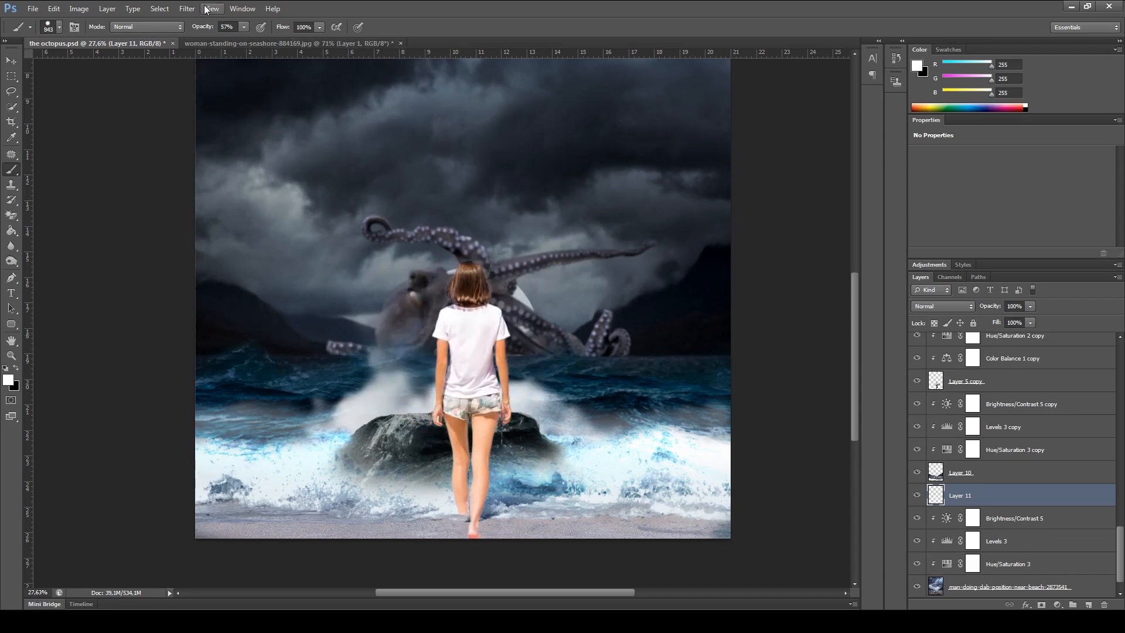
pyautogui.moveTo(250, 39); pyautogui.dragTo(272, 39)
pyautogui.click(468, 340)
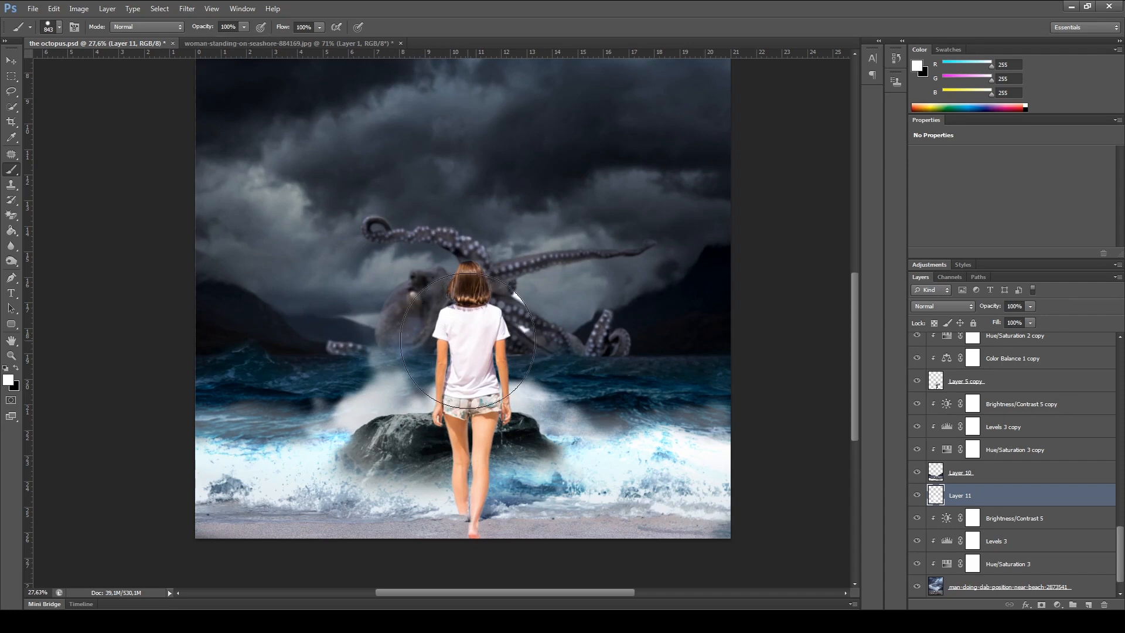
# Step: Soften the white dab on Layer 11 into a glow with a Gaussian Blur radius of about 475 px
pyautogui.click(196, 9)
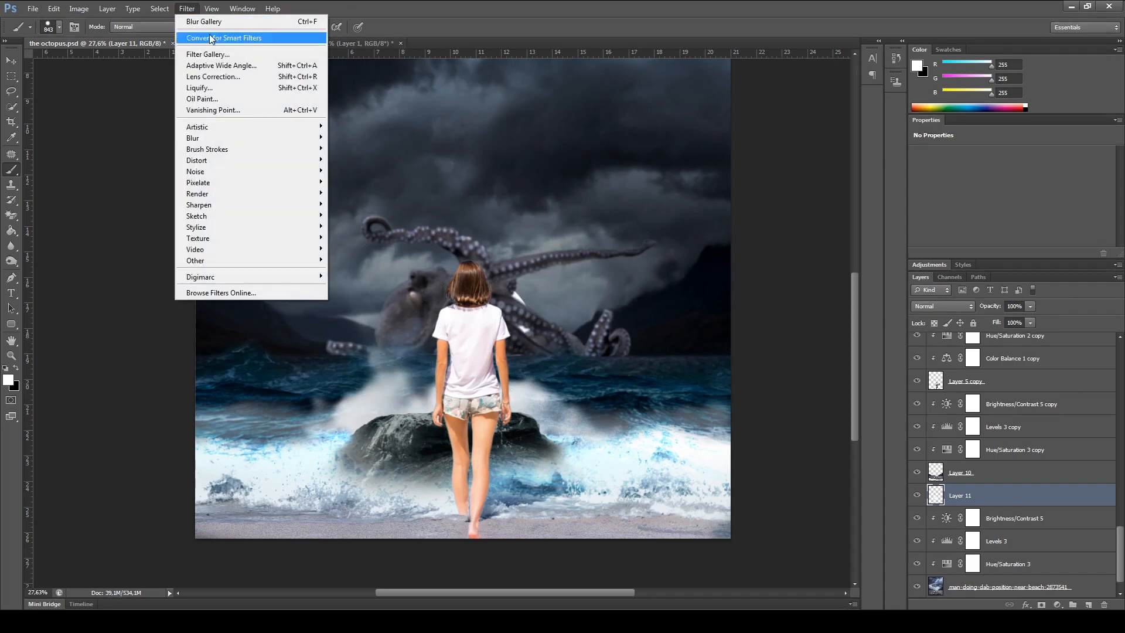
pyautogui.moveTo(244, 136)
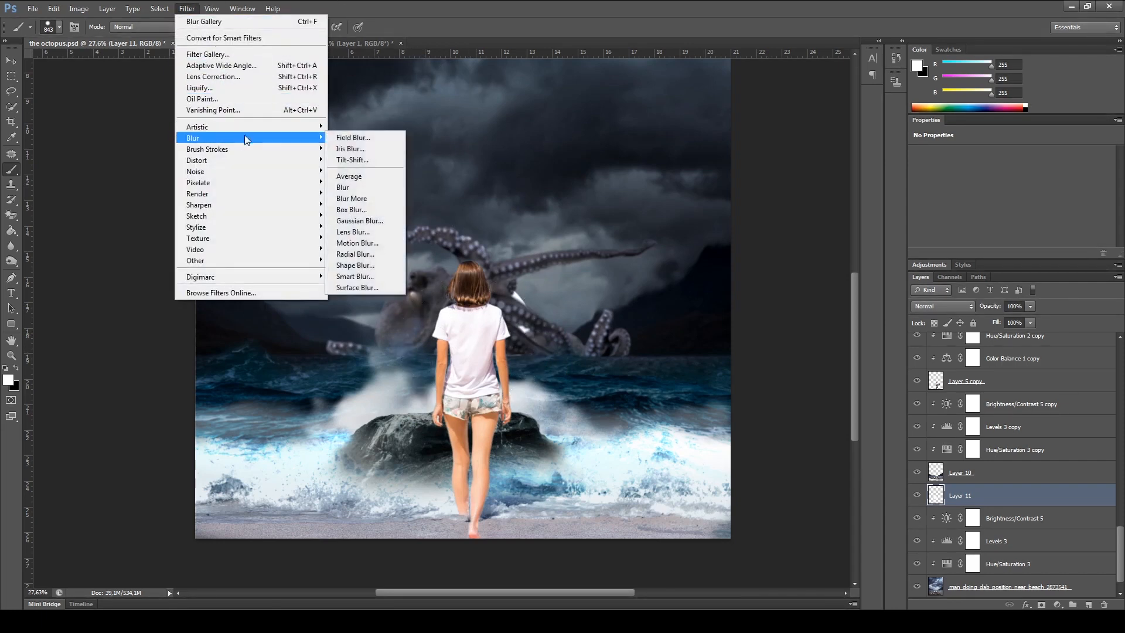
pyautogui.click(368, 220)
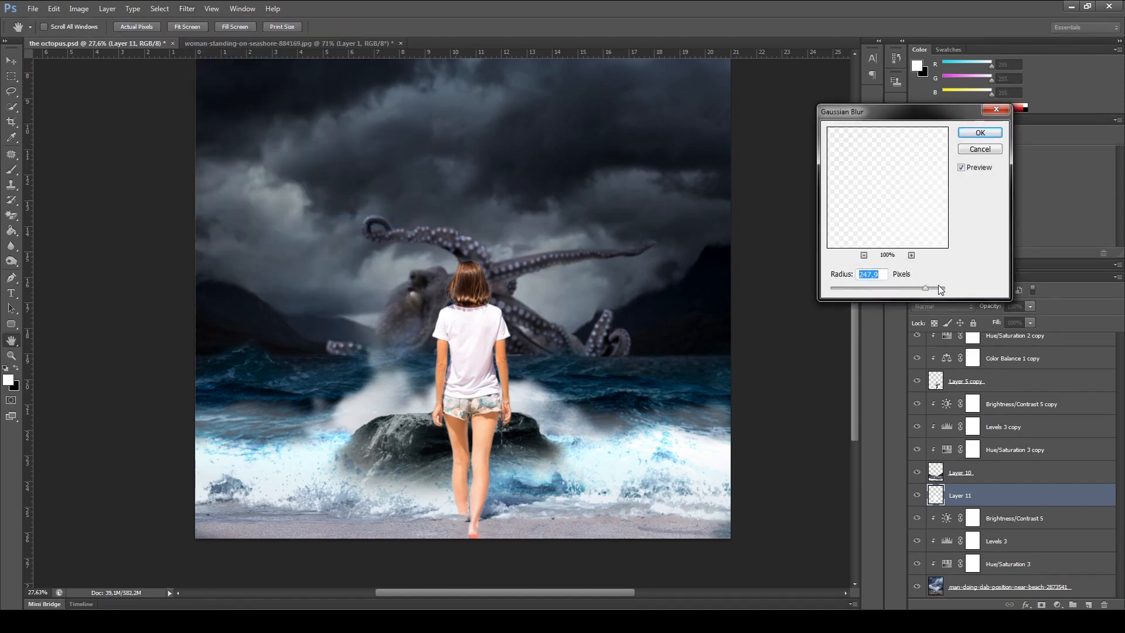
pyautogui.moveTo(938, 287); pyautogui.dragTo(930, 290)
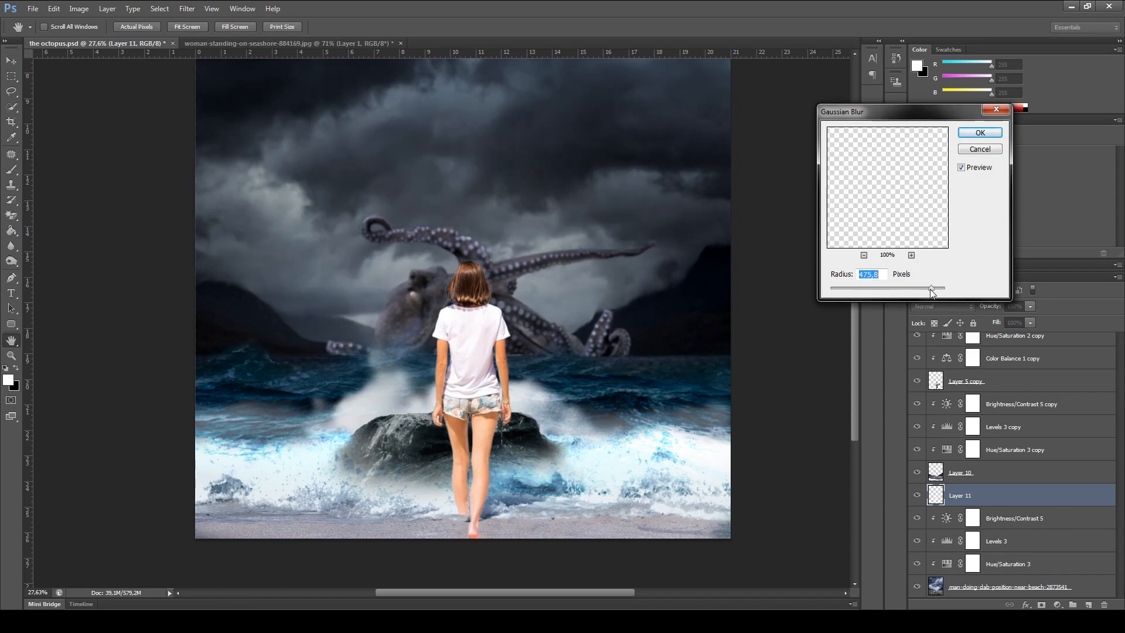
pyautogui.click(979, 133)
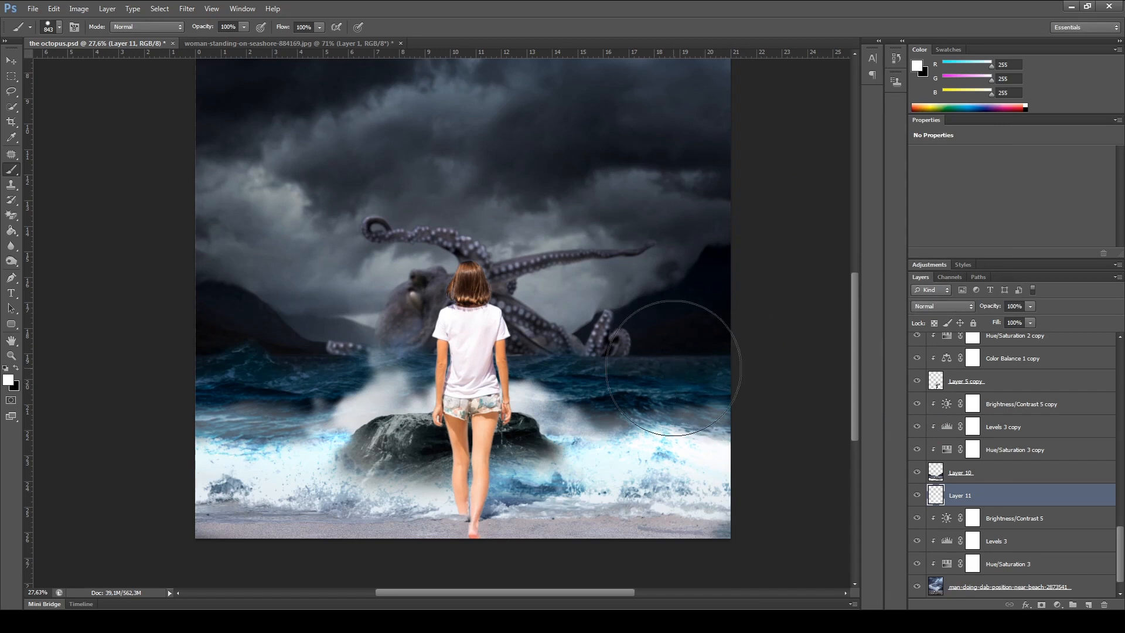
# Step: Duplicate the glow layer, nudge the copy slightly left, and duplicate it once more to strengthen the light behind the octopus
pyautogui.hotkey('ctrl', 'j')
pyautogui.press('v')
pyautogui.hotkey('shift', 'Left')
pyautogui.hotkey('shift', 'Left')
pyautogui.hotkey('shift', 'Left')
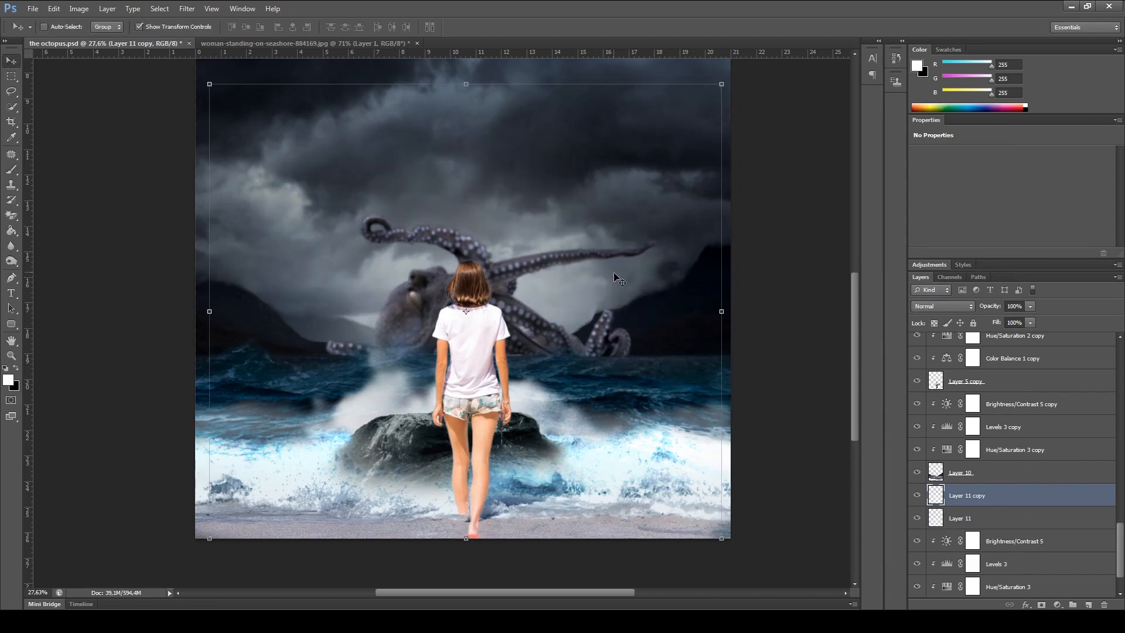
pyautogui.hotkey('ctrl', 'j')
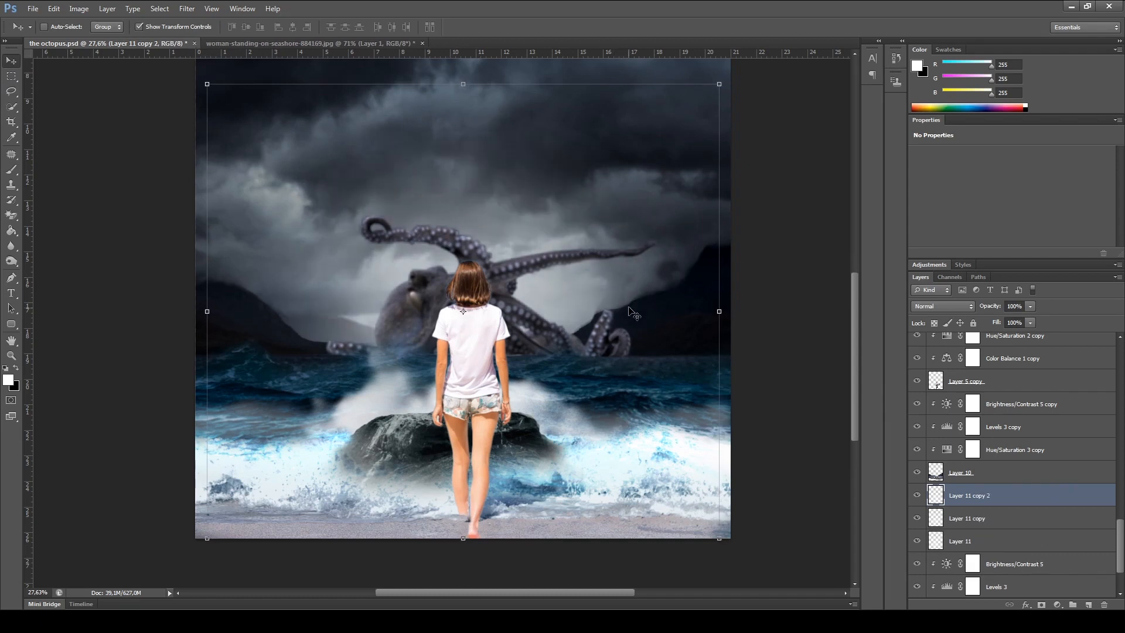
# Step: Scale Layer 11 copy 2 up beyond the canvas sides and set its opacity to 40%
pyautogui.scroll(-2, 691, 267)
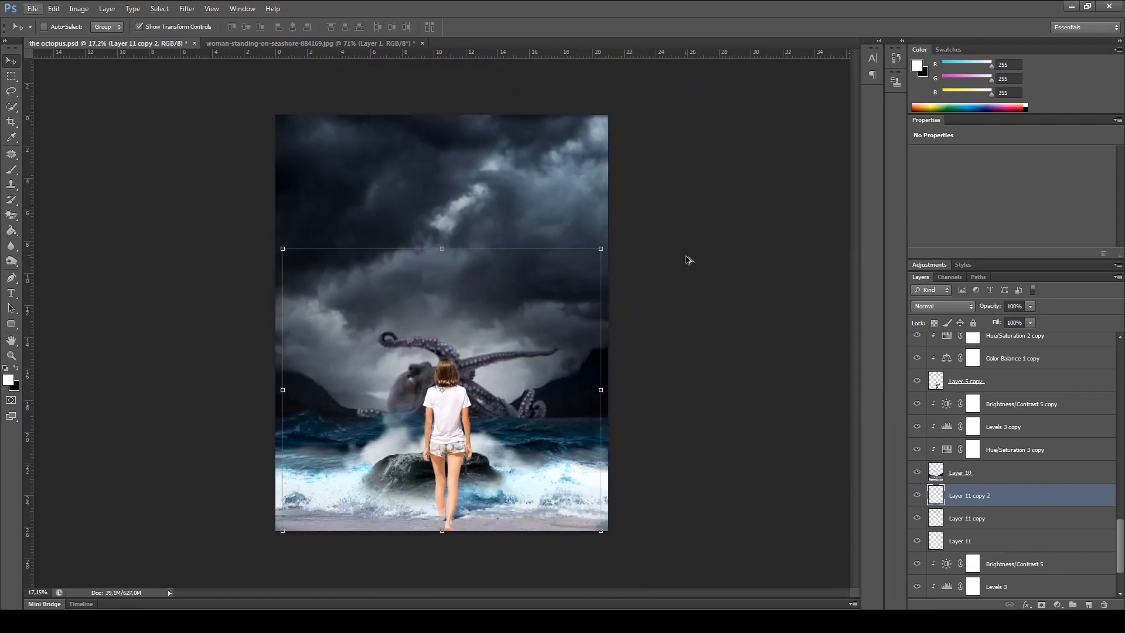
pyautogui.moveTo(609, 251); pyautogui.dragTo(668, 173)
pyautogui.press('Return')
pyautogui.click(1030, 305)
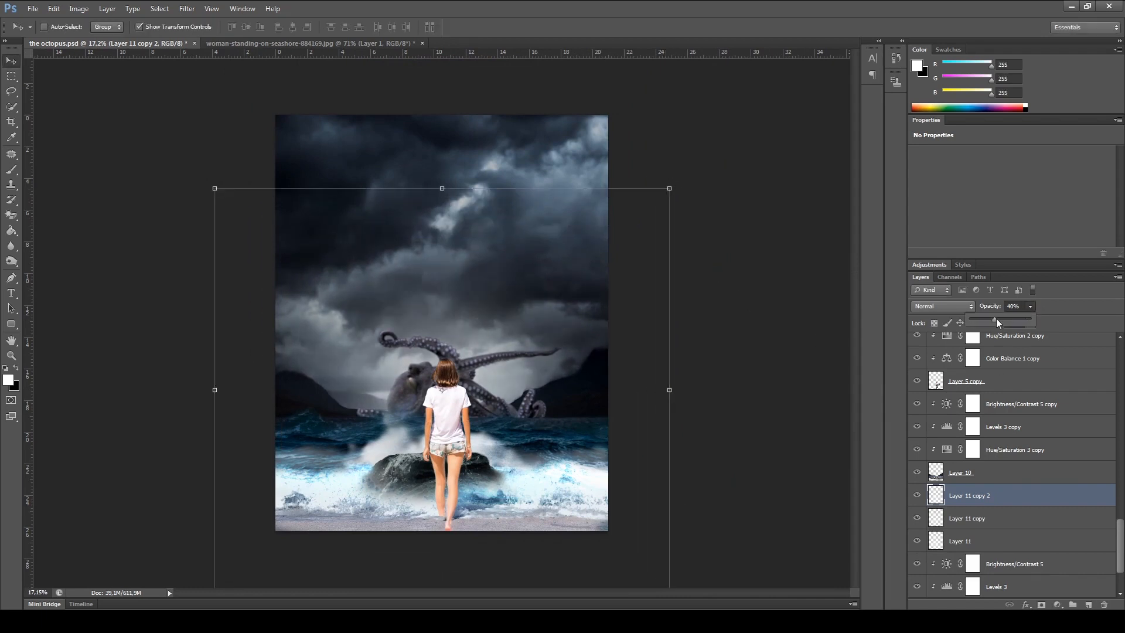
pyautogui.click(793, 338)
# Step: Darken the woman on Layer 1 with Brightness -73 and Contrast -23
pyautogui.scroll(5, 447, 430)
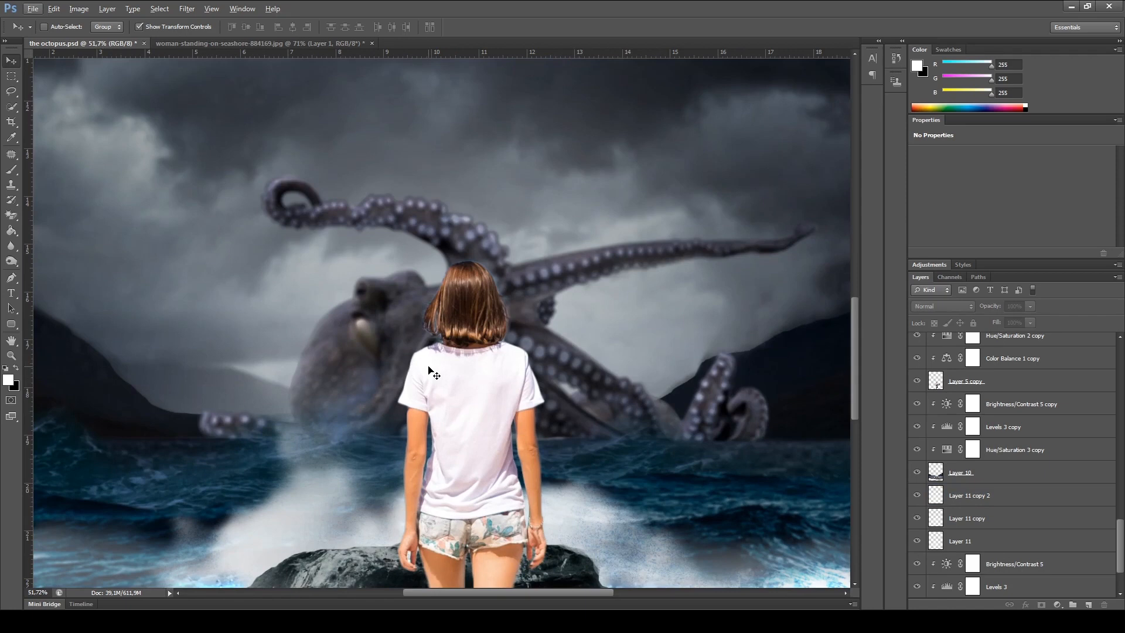
pyautogui.scroll(-5, 445, 399)
pyautogui.scroll(-3, 485, 417)
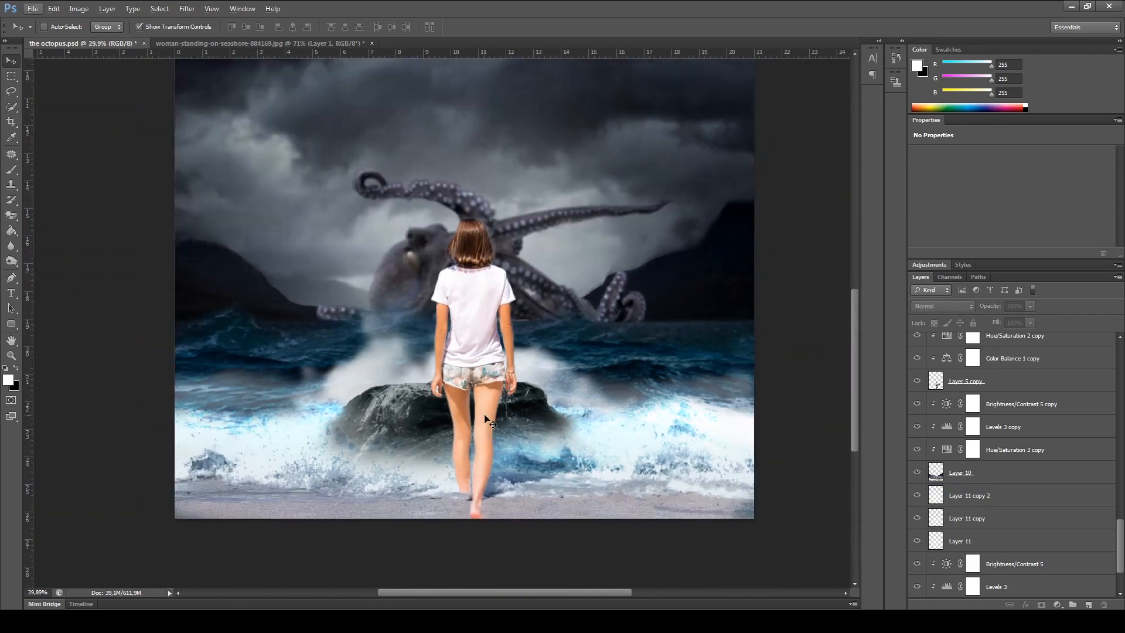
pyautogui.keyDown('ctrl'); pyautogui.click(490, 413); pyautogui.keyUp('ctrl')
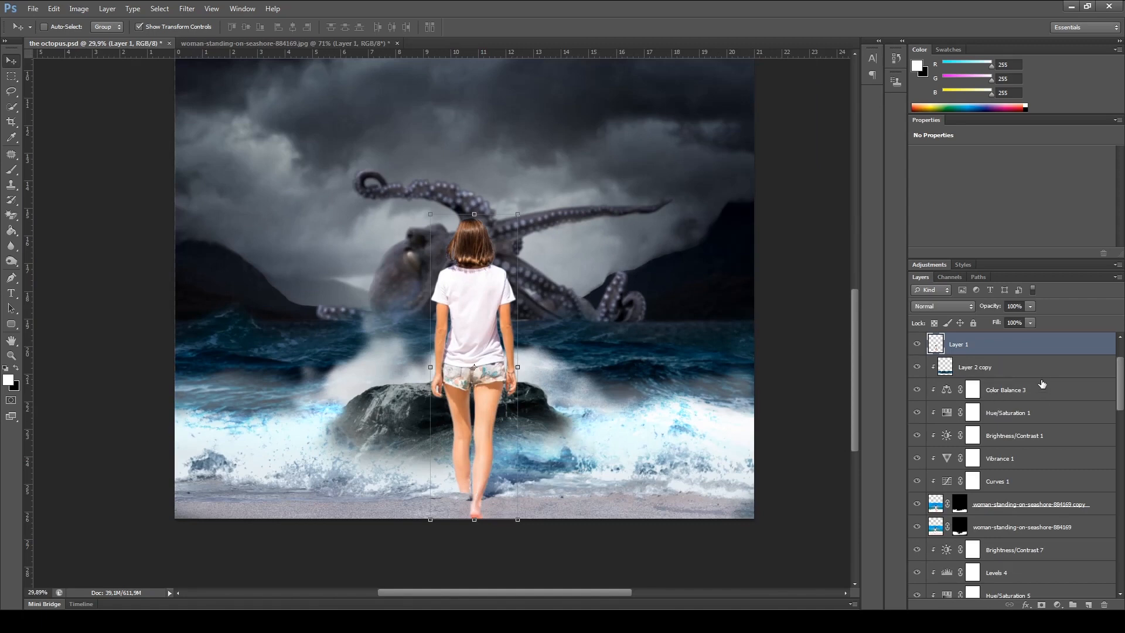
pyautogui.click(79, 9)
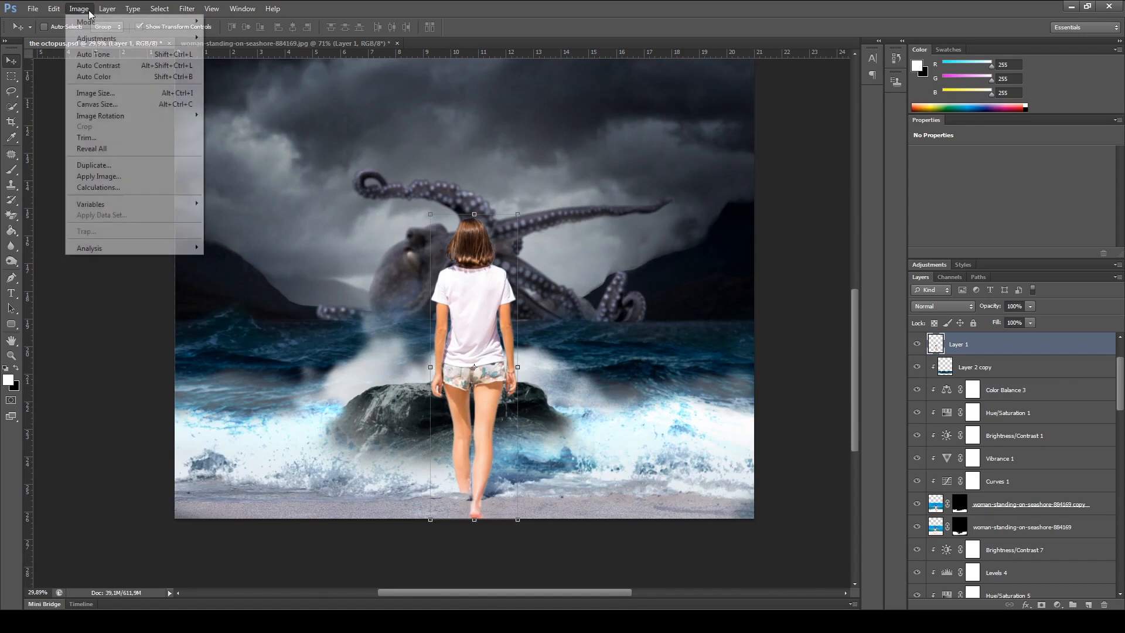
pyautogui.moveTo(105, 34)
pyautogui.click(217, 37)
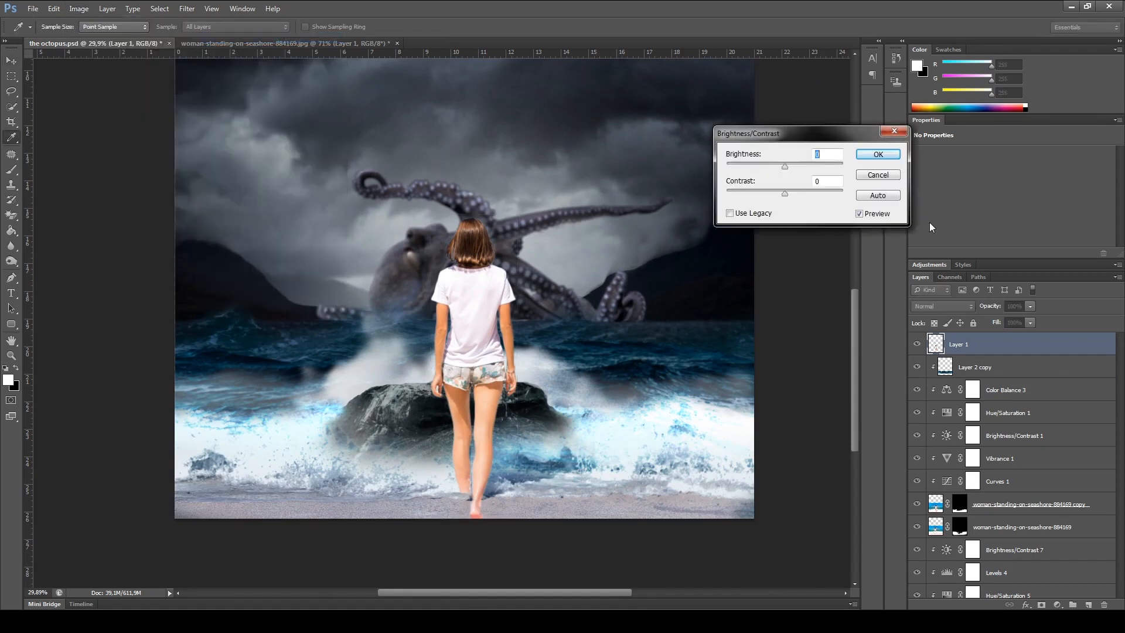
pyautogui.moveTo(784, 167); pyautogui.dragTo(756, 167)
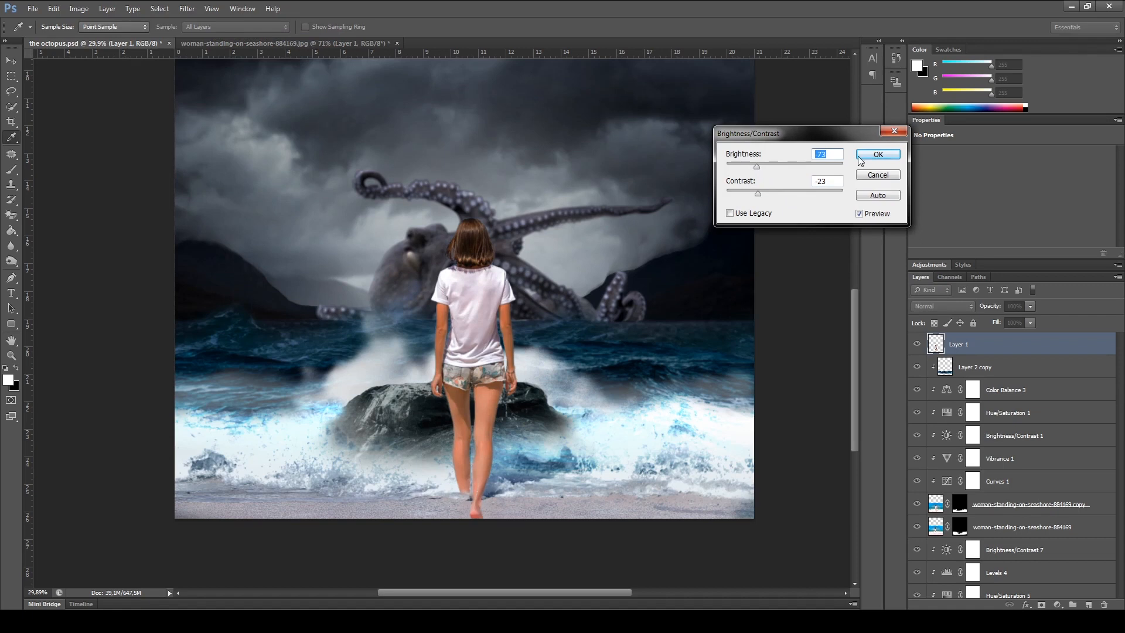
pyautogui.click(876, 154)
pyautogui.press('v')
# Step: Adjust the woman's Levels with a black input of 19 and midtones of 1.23
pyautogui.click(79, 8)
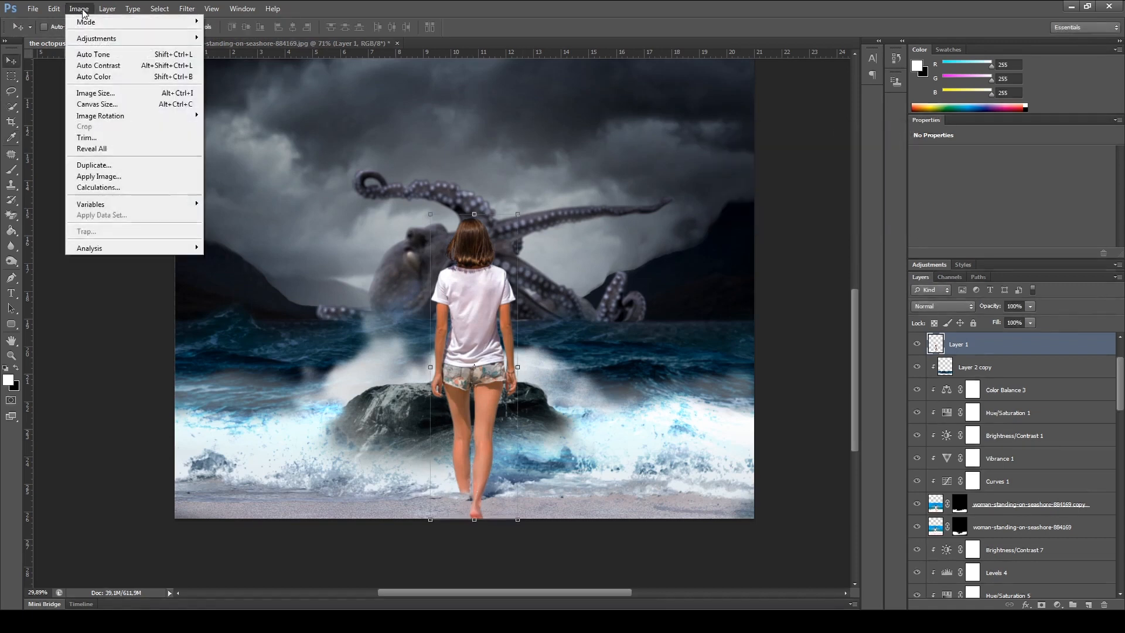
pyautogui.moveTo(97, 38)
pyautogui.click(235, 48)
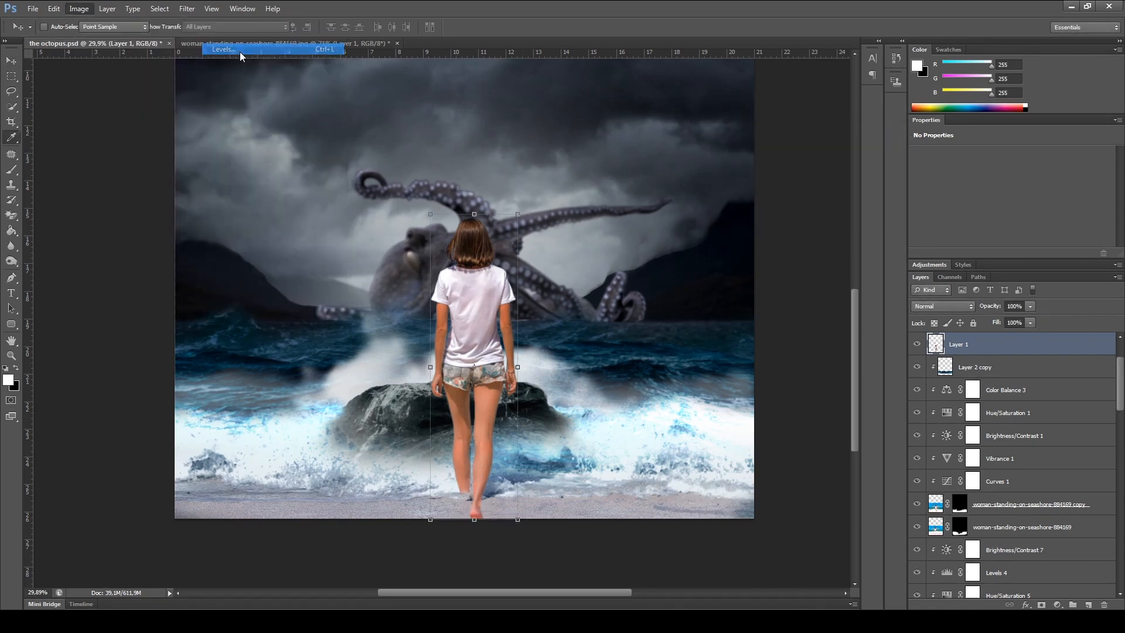
pyautogui.moveTo(709, 253); pyautogui.dragTo(720, 254)
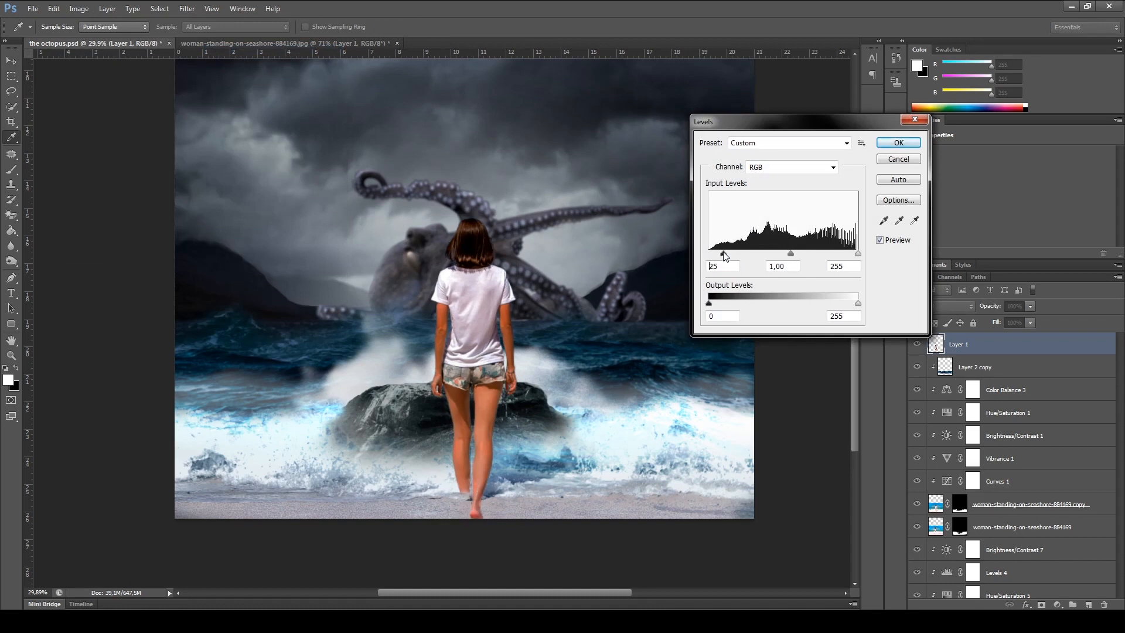
pyautogui.moveTo(790, 256); pyautogui.dragTo(779, 254)
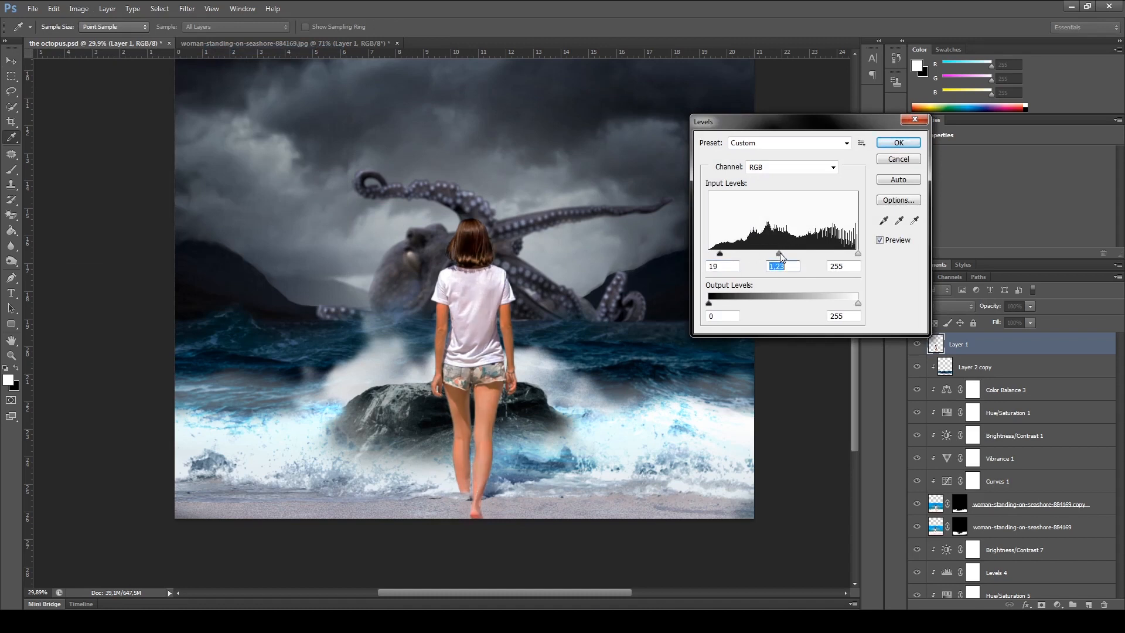
pyautogui.click(898, 143)
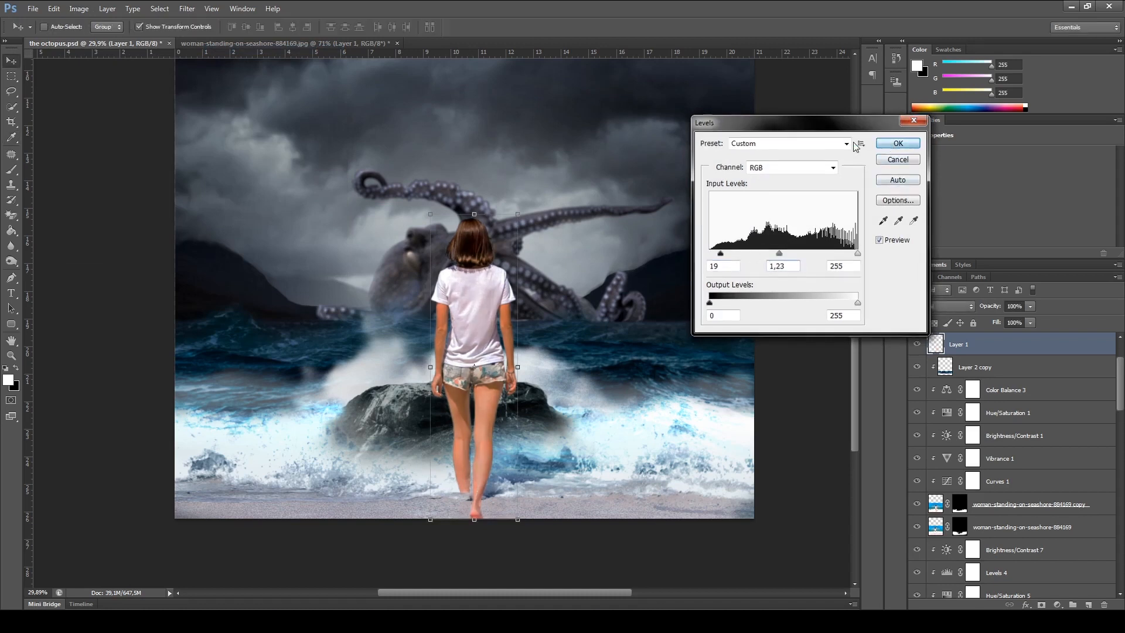
pyautogui.click(71, 12)
pyautogui.moveTo(138, 39)
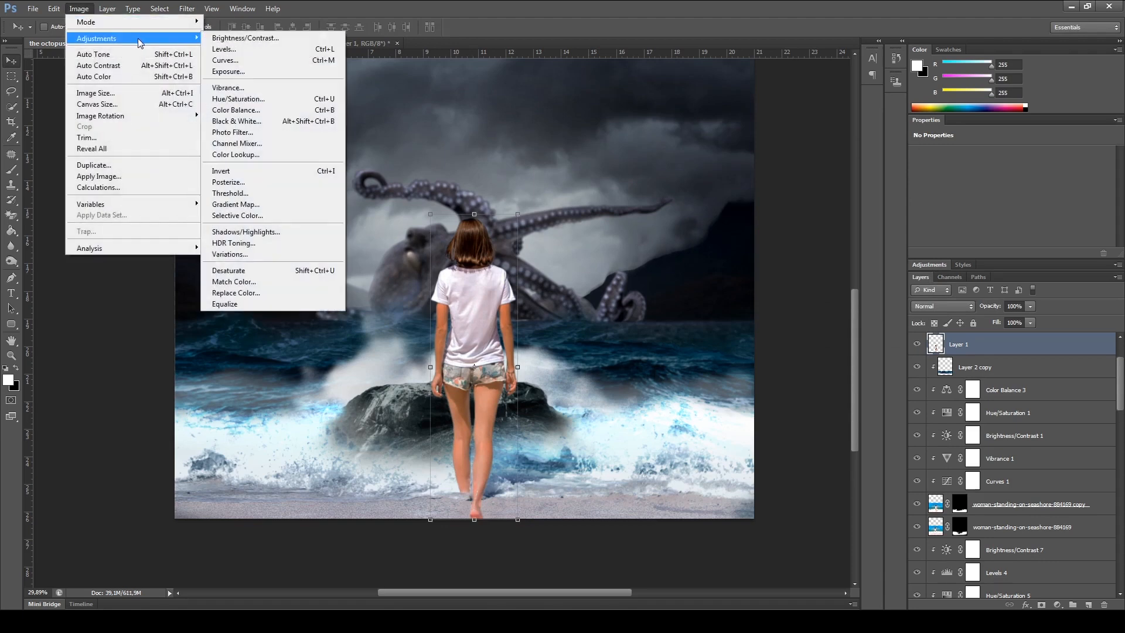
pyautogui.click(364, 41)
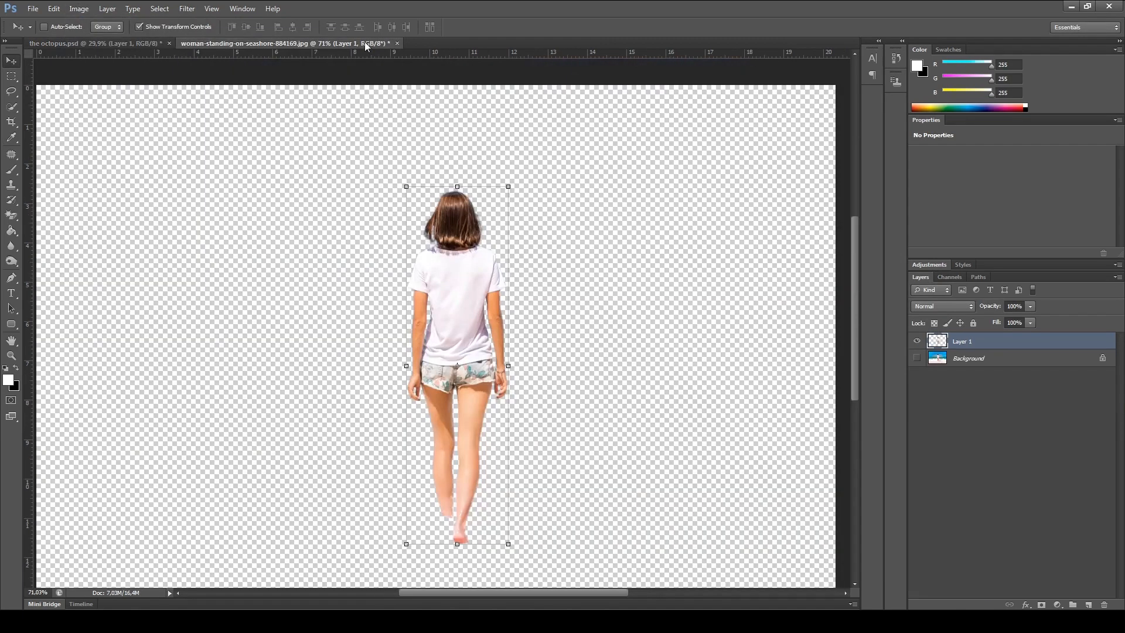
pyautogui.click(153, 47)
# Step: Desaturate the woman on Layer 1 with Hue/Saturation, using Saturation -35 and Lightness +2
pyautogui.click(79, 9)
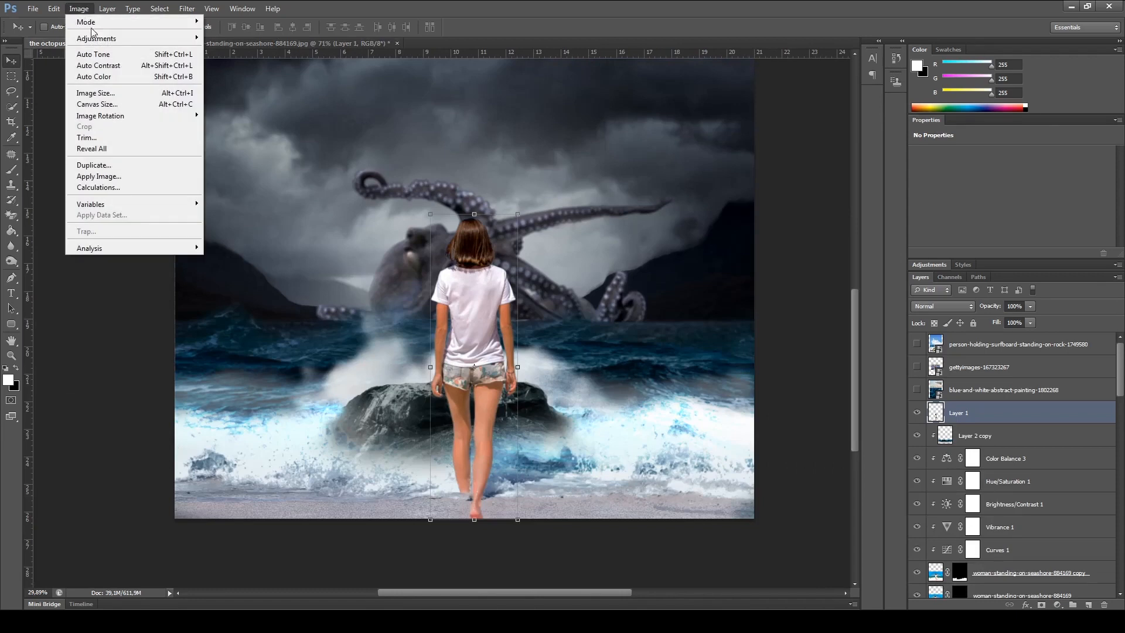
pyautogui.moveTo(95, 44)
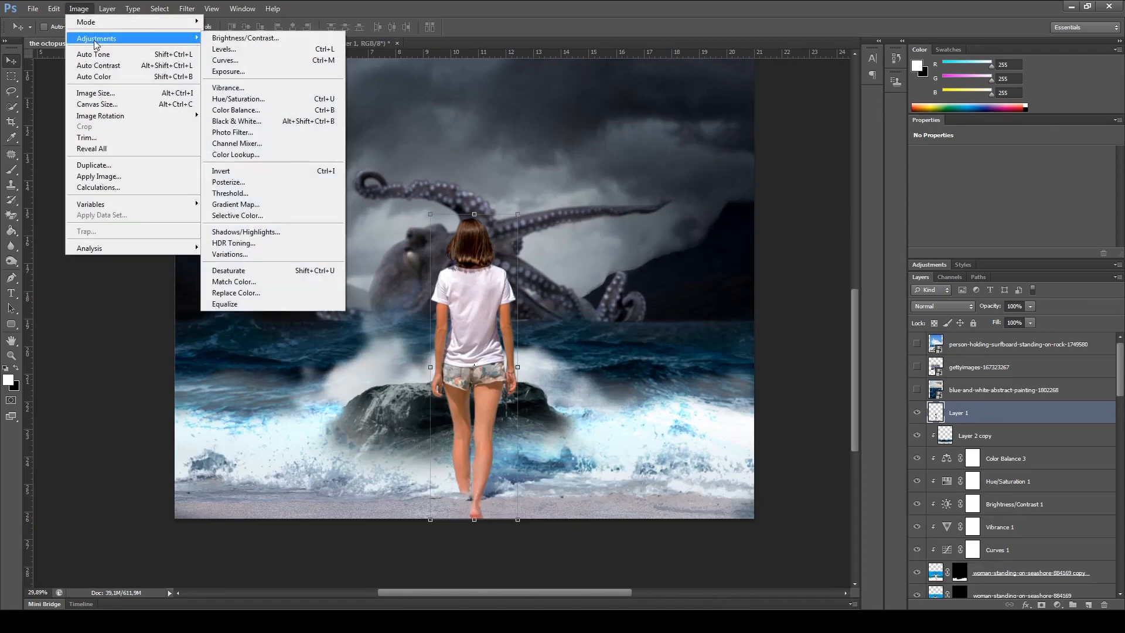
pyautogui.click(271, 99)
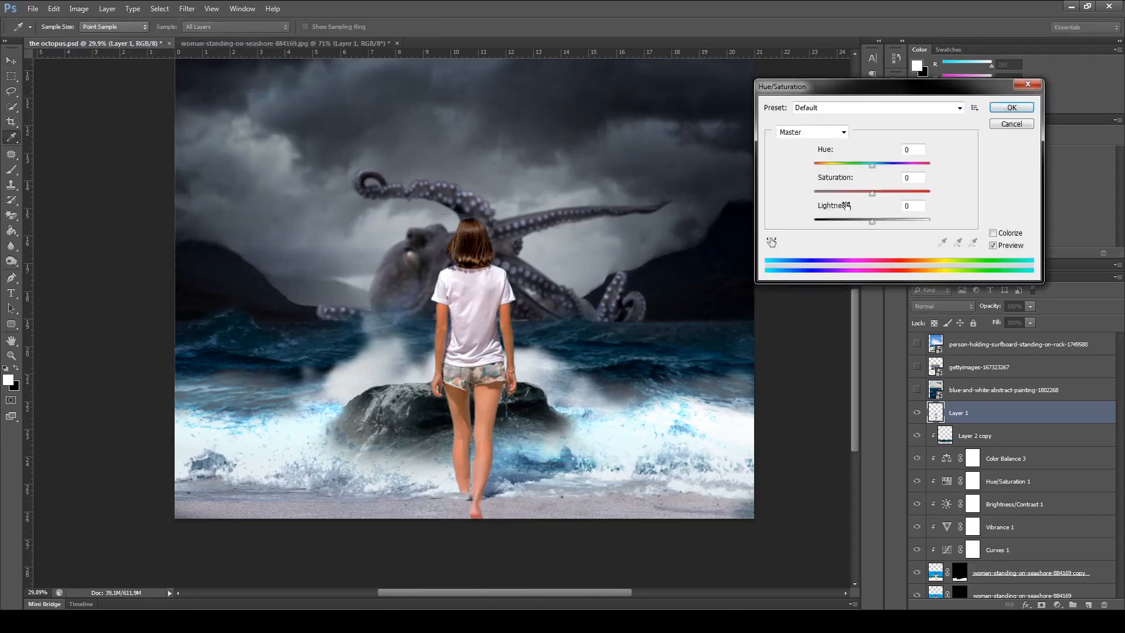
pyautogui.moveTo(858, 192); pyautogui.dragTo(873, 219)
pyautogui.moveTo(873, 165)
pyautogui.mouseDown()
pyautogui.moveTo(884, 167)
pyautogui.moveTo(872, 170)
pyautogui.mouseUp()
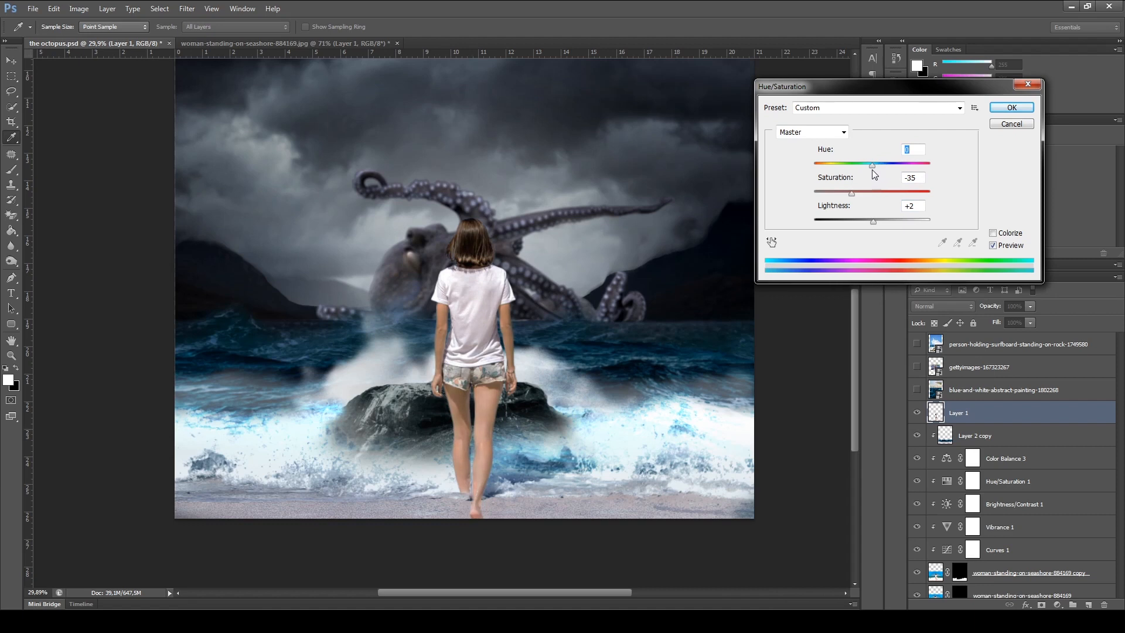
pyautogui.click(1011, 107)
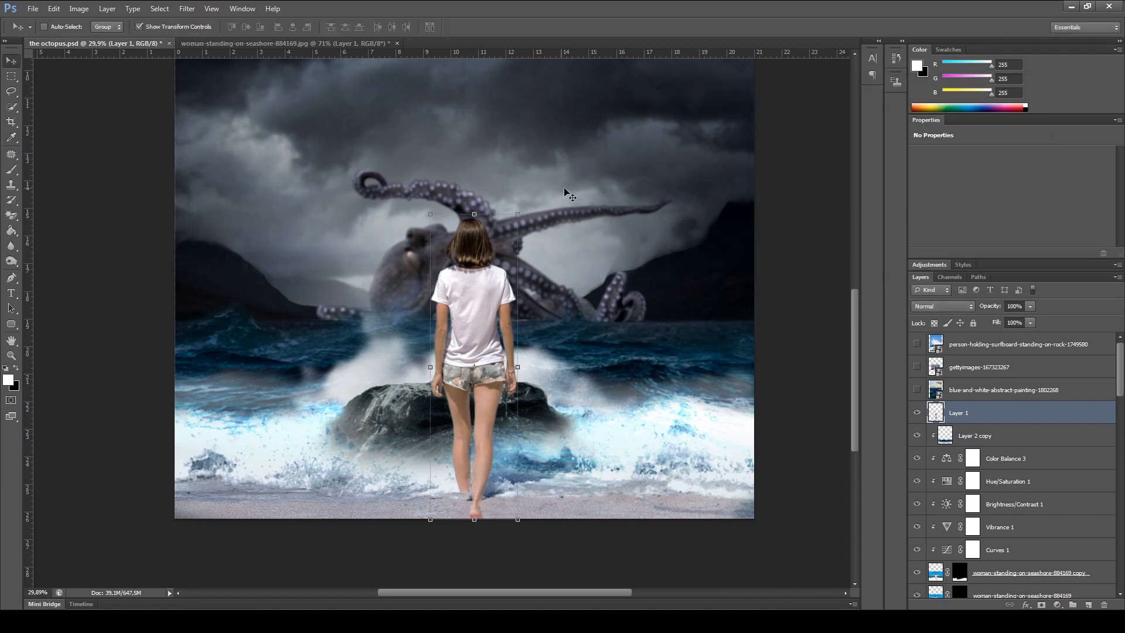
pyautogui.click(79, 8)
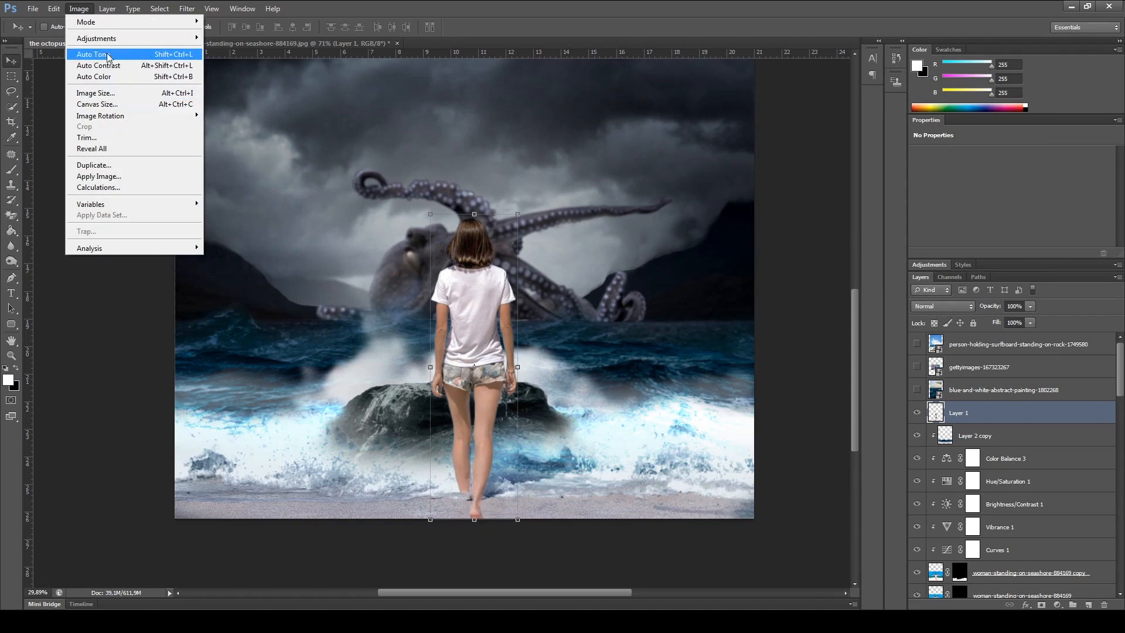
pyautogui.moveTo(109, 41)
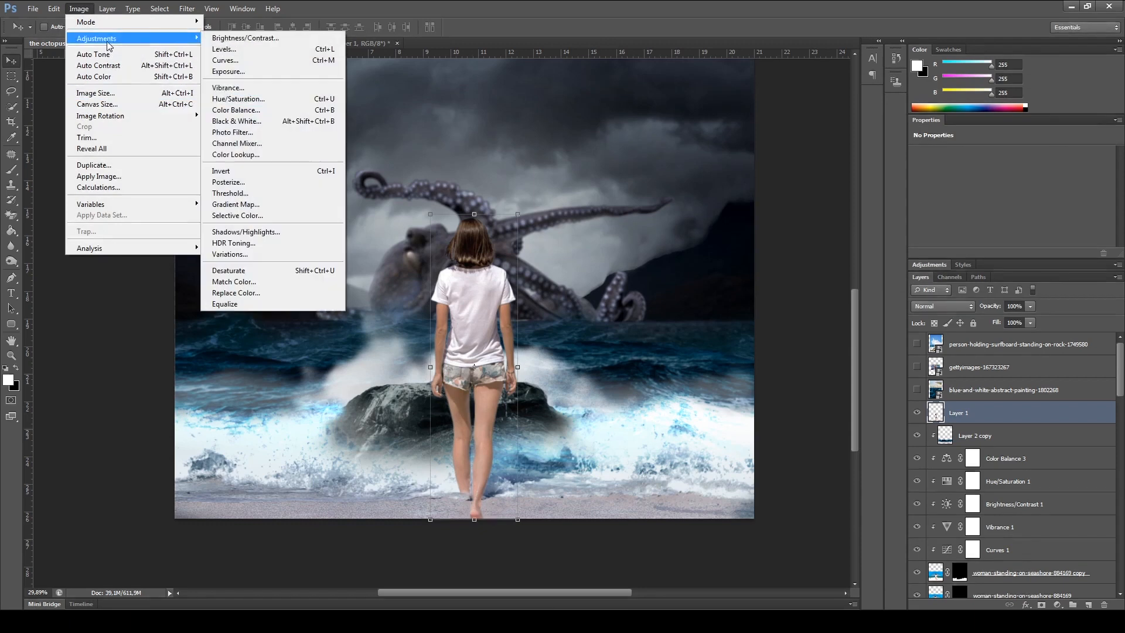
pyautogui.click(283, 113)
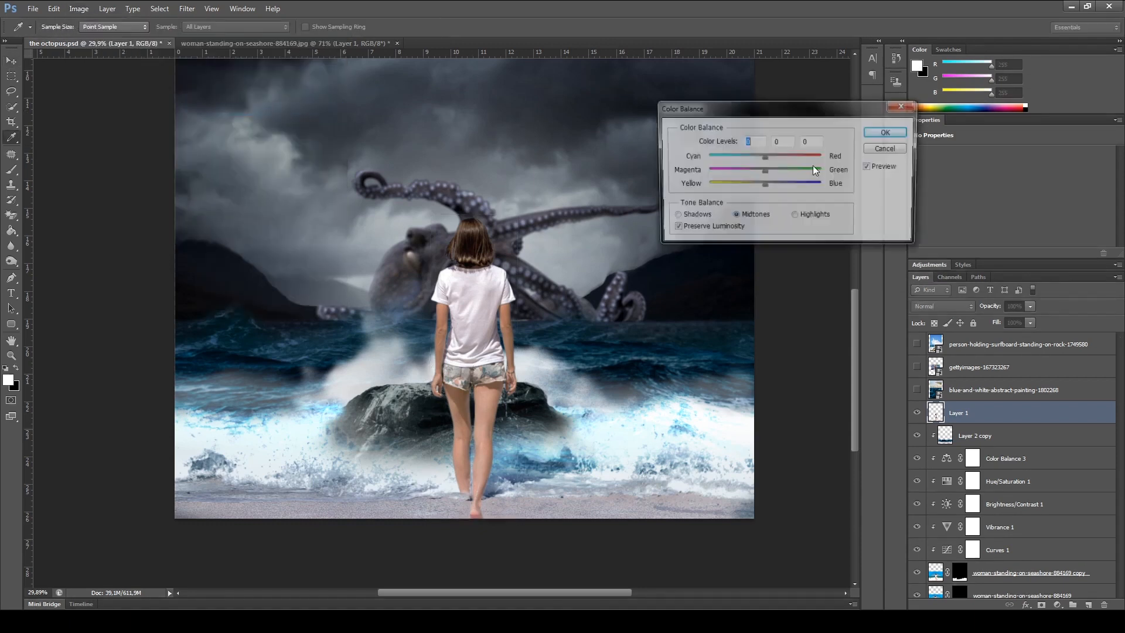
pyautogui.click(764, 155)
pyautogui.click(889, 148)
pyautogui.press('v')
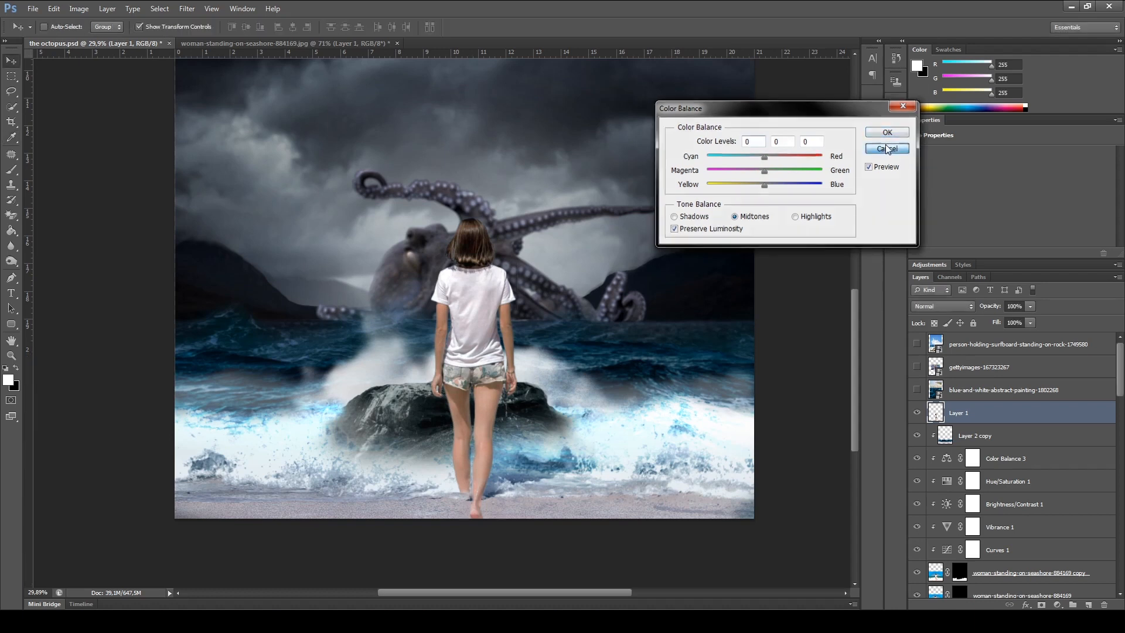
# Step: Darken the woman's midtones with an RGB Curves point at input 116 and output 99
pyautogui.click(80, 8)
pyautogui.moveTo(115, 45)
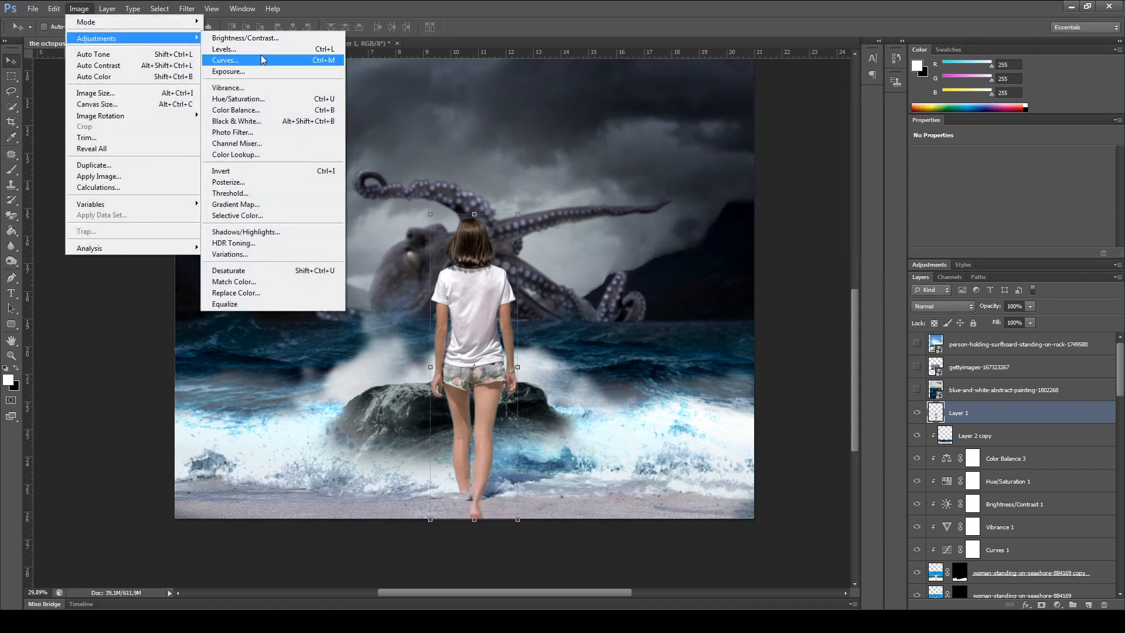
pyautogui.click(264, 60)
pyautogui.moveTo(872, 209)
pyautogui.mouseDown()
pyautogui.moveTo(879, 228)
pyautogui.moveTo(889, 200)
pyautogui.mouseUp()
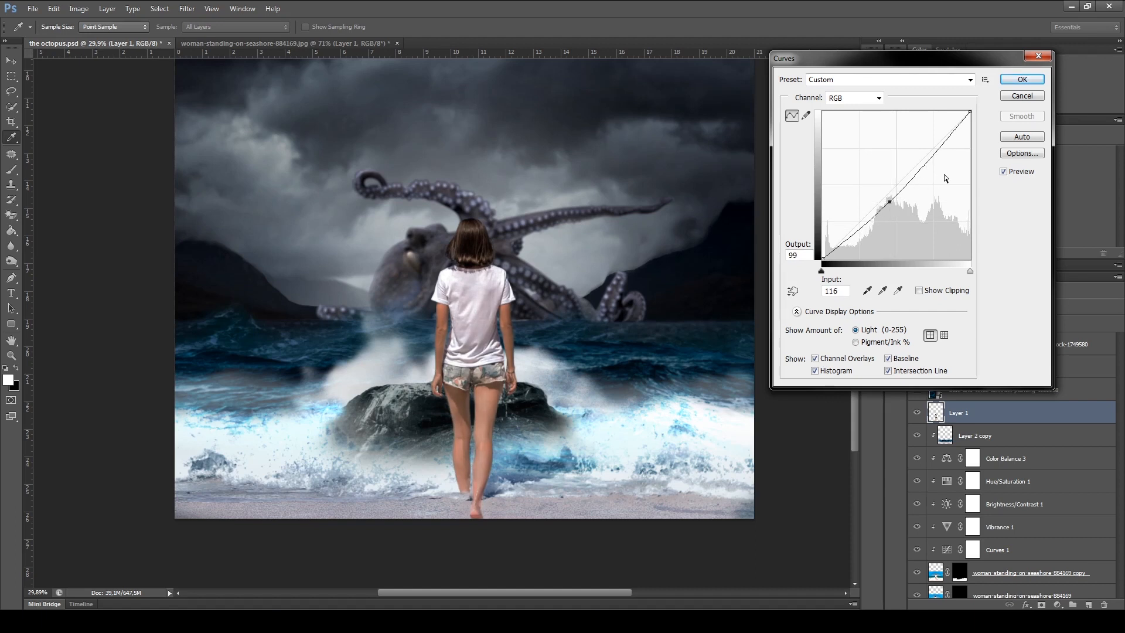
pyautogui.click(1021, 79)
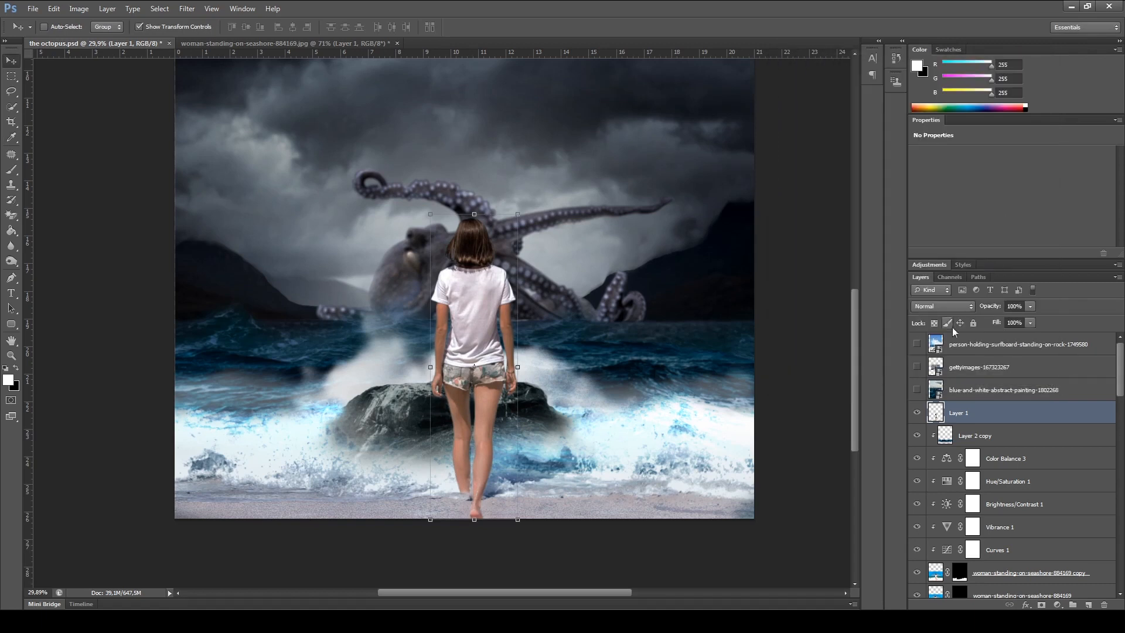
# Step: Examine the whole composite and the area around the woman and octopus to judge how the tones match
pyautogui.scroll(-3, 397, 459)
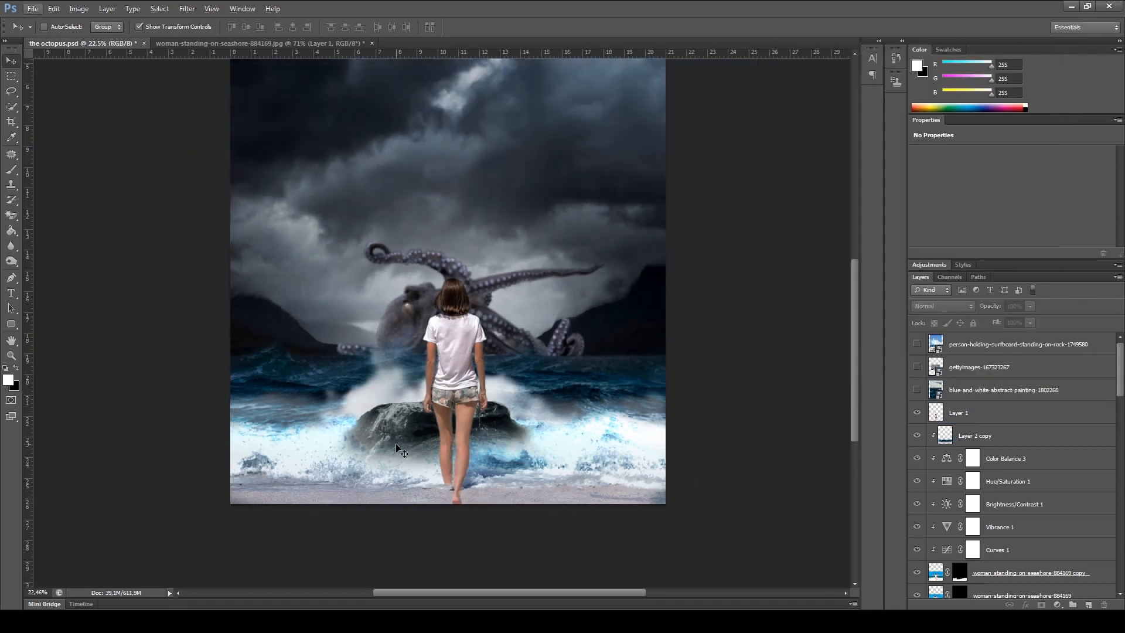
pyautogui.scroll(-2, 398, 444)
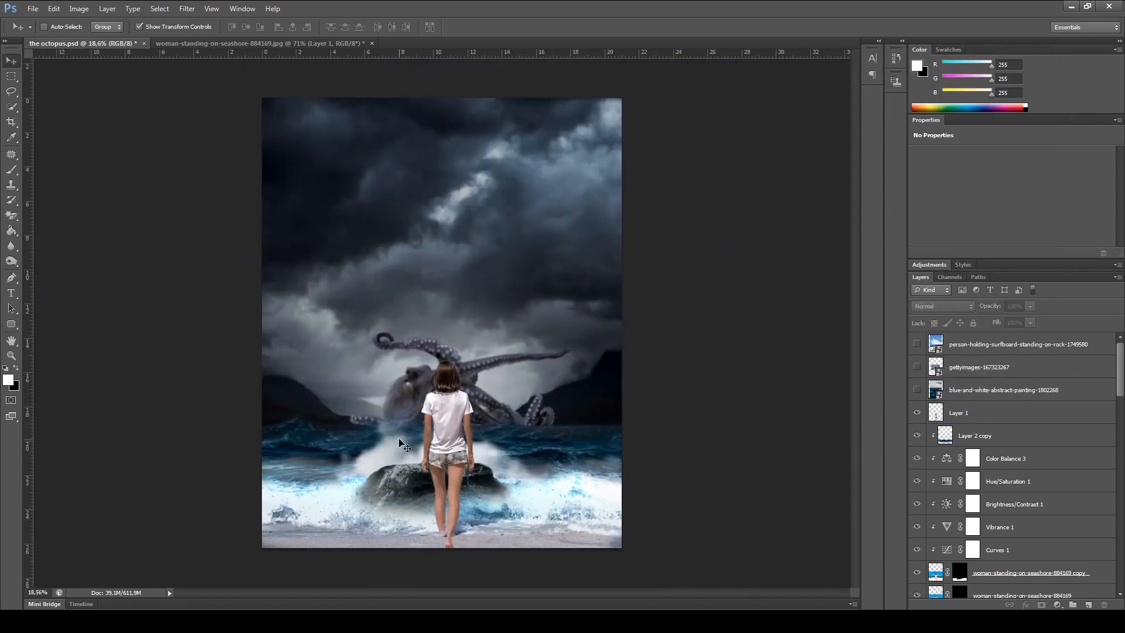
pyautogui.scroll(3, 398, 444)
pyautogui.scroll(-2, 399, 444)
pyautogui.scroll(1, 399, 444)
pyautogui.scroll(8, 404, 439)
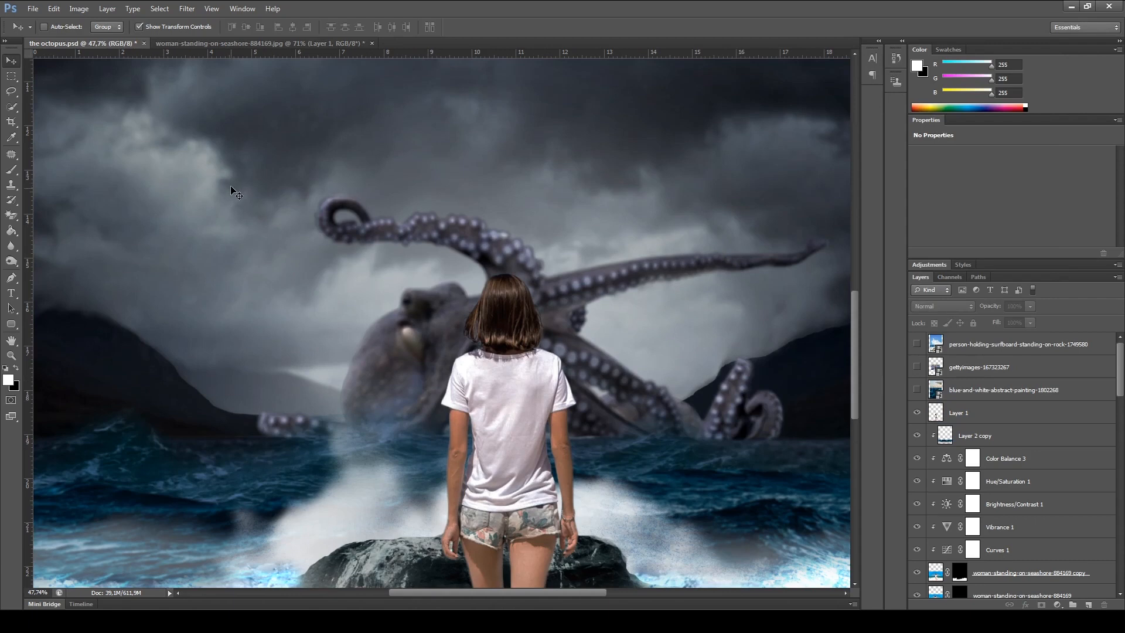
pyautogui.scroll(-8, 259, 295)
pyautogui.scroll(9, 175, 345)
# Step: Soften the mountain edges on Layer 10 with a size 125 Eraser at 89% opacity and 45% flow
pyautogui.keyDown('ctrl'); pyautogui.click(184, 332); pyautogui.keyUp('ctrl')
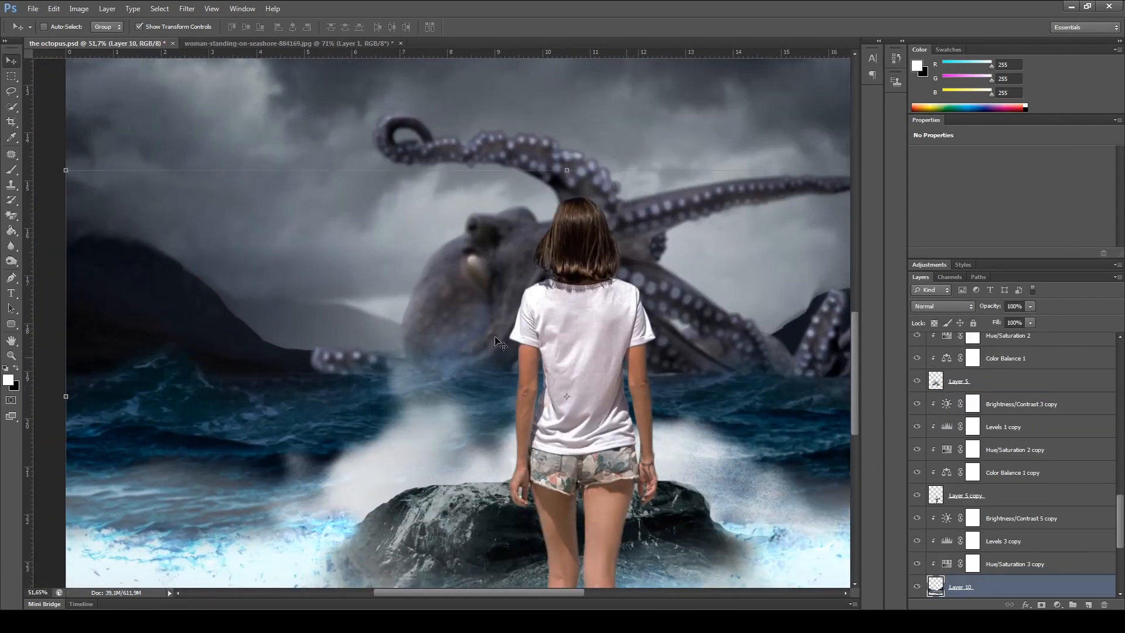
pyautogui.scroll(-2, 1008, 538)
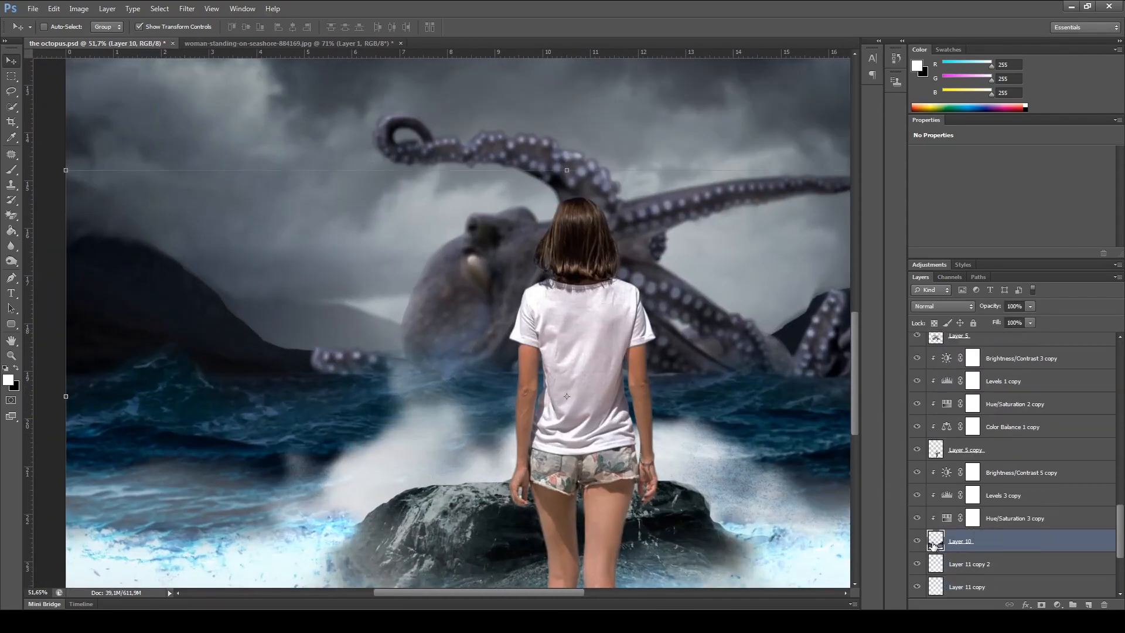
pyautogui.click(11, 216)
pyautogui.click(89, 215)
pyautogui.keyDown('alt'); pyautogui.rightClick(169, 238); pyautogui.keyUp('alt')
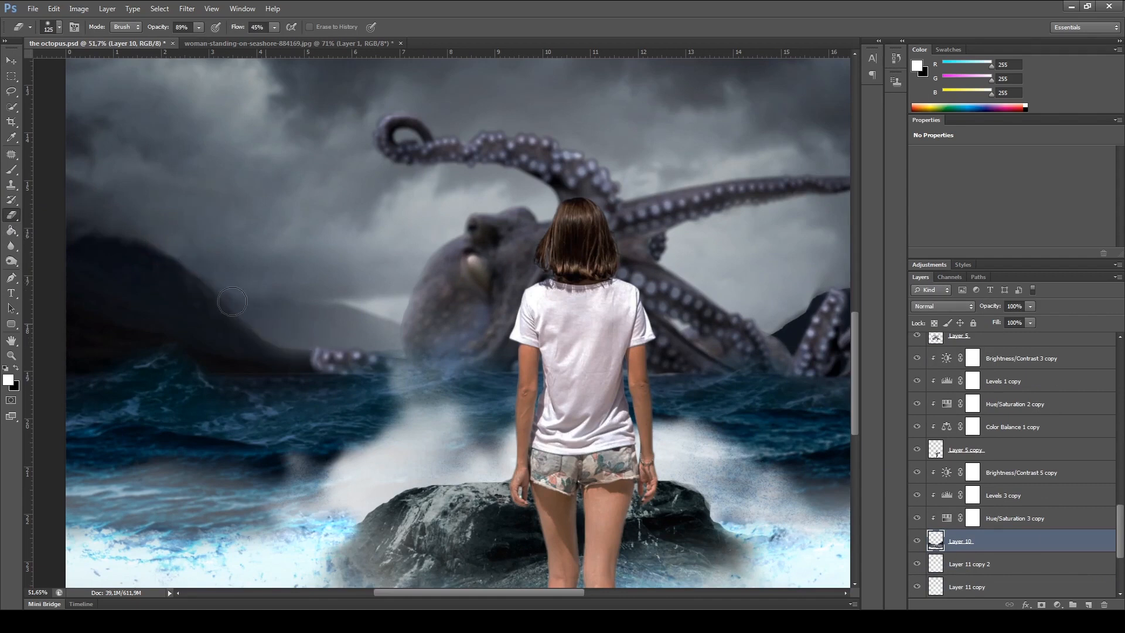
pyautogui.scroll(-4, 387, 293)
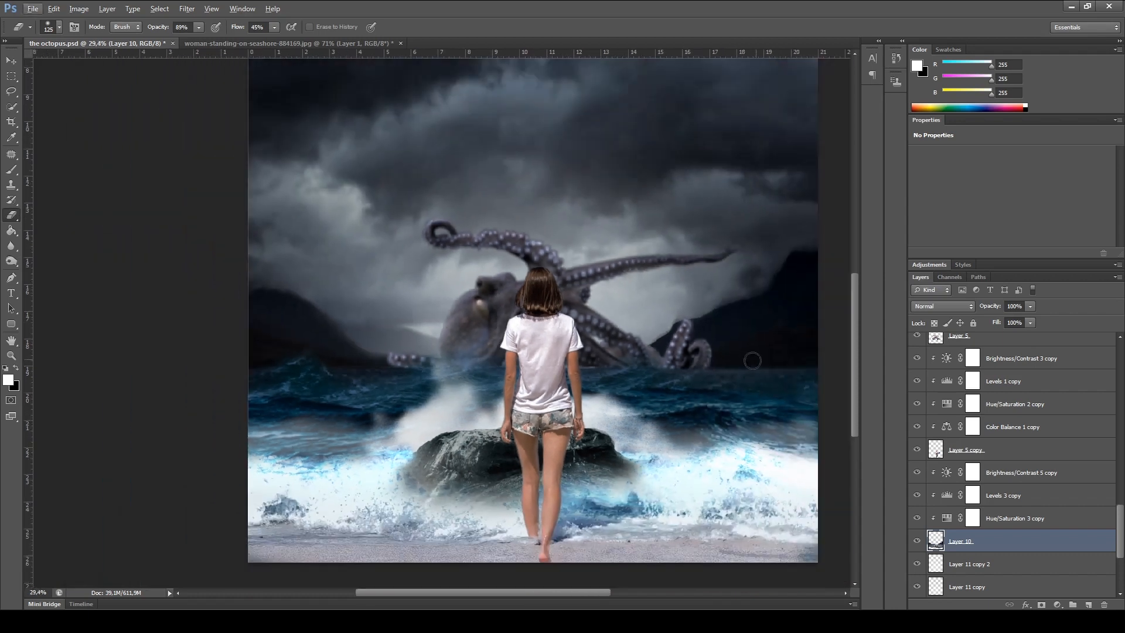
pyautogui.scroll(4, 781, 319)
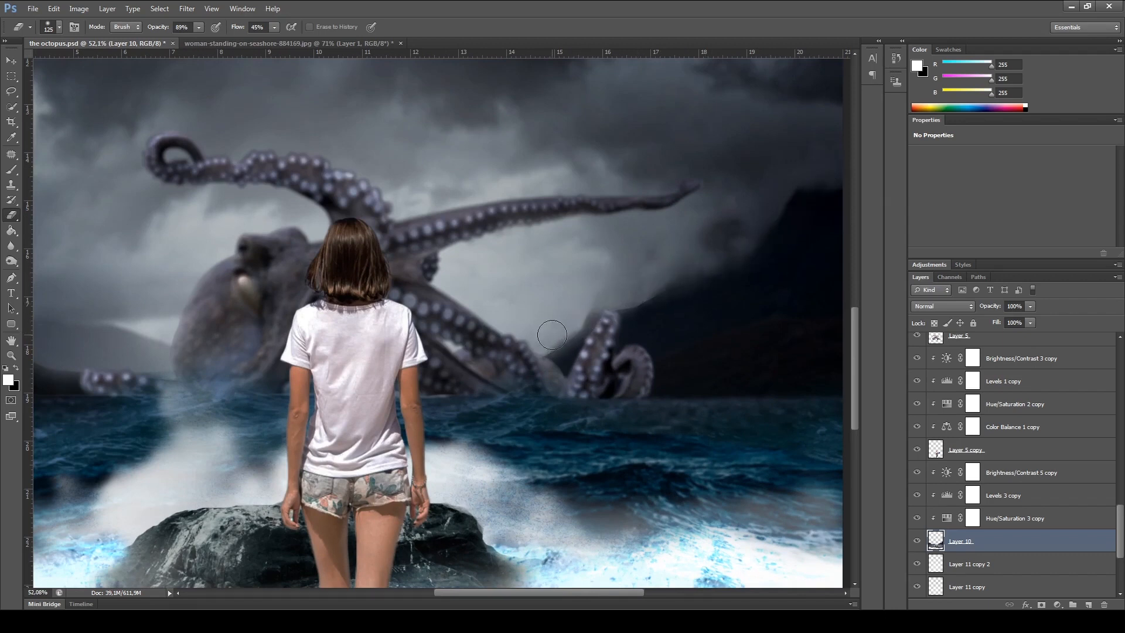
pyautogui.scroll(-6, 580, 229)
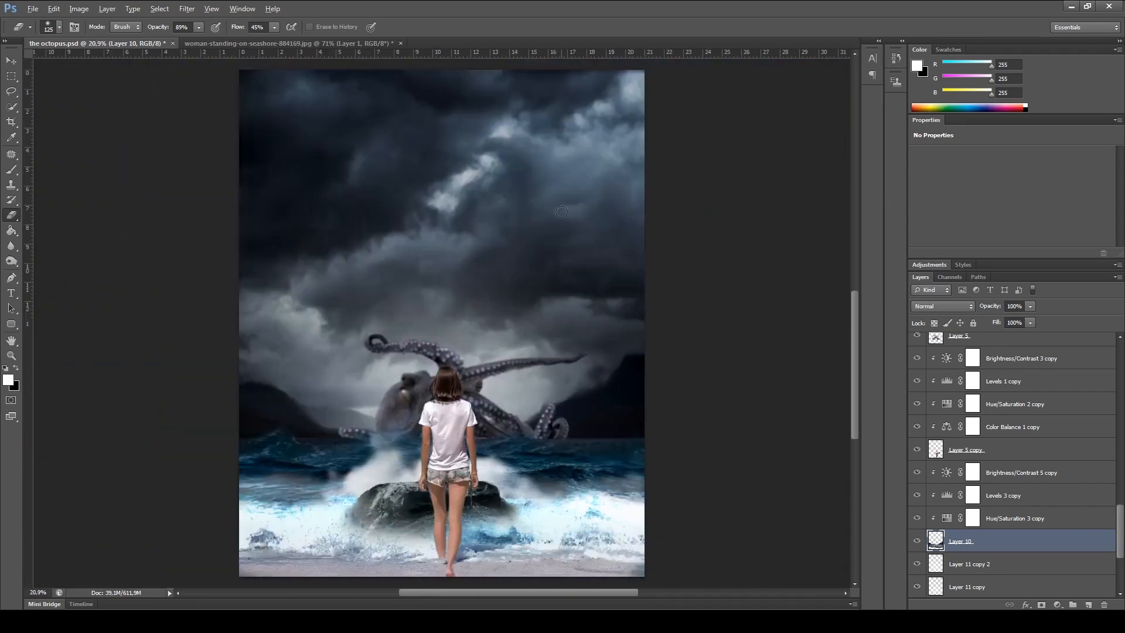
# Step: Darken the sand along the shore on Layer 12 with a large black brush, size 843, at 25% opacity
pyautogui.scroll(1, 580, 225)
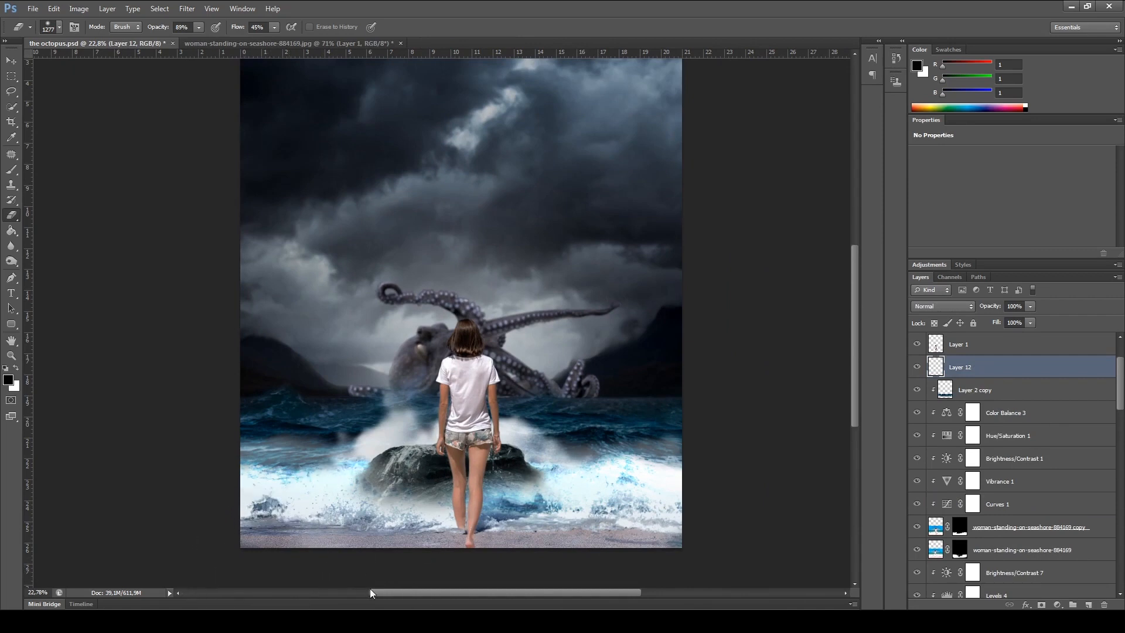
pyautogui.scroll(-2, 660, 490)
pyautogui.scroll(-2, 660, 490)
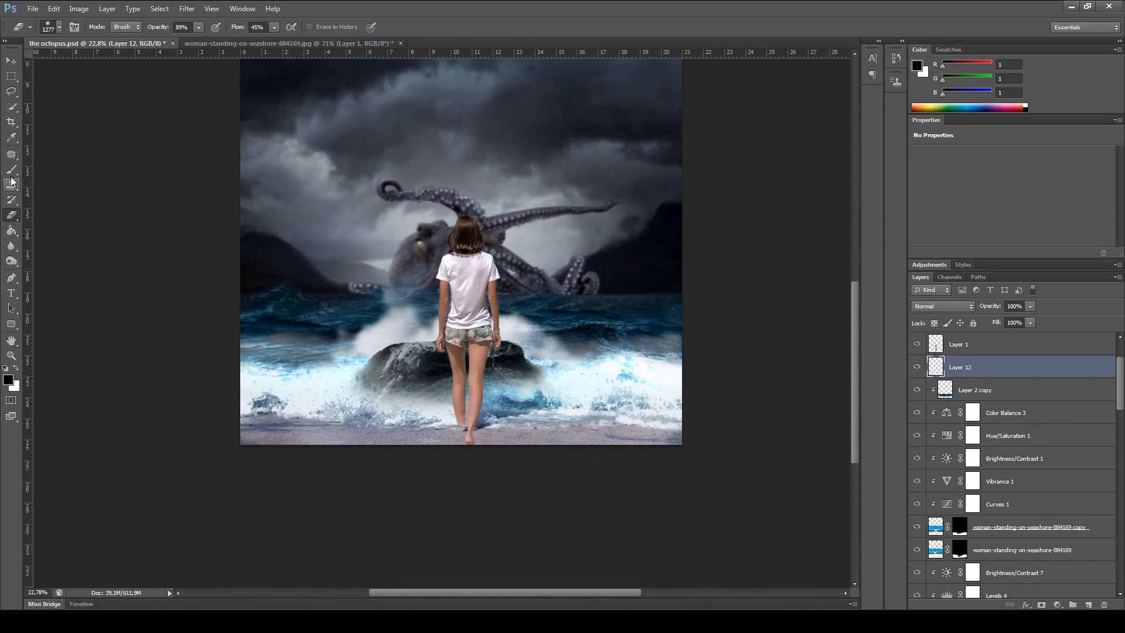
pyautogui.press('b')
pyautogui.moveTo(233, 452)
pyautogui.mouseDown()
pyautogui.moveTo(340, 468)
pyautogui.moveTo(615, 473)
pyautogui.moveTo(716, 452)
pyautogui.moveTo(494, 465)
pyautogui.moveTo(250, 456)
pyautogui.moveTo(714, 455)
pyautogui.moveTo(376, 478)
pyautogui.moveTo(246, 470)
pyautogui.moveTo(238, 448)
pyautogui.moveTo(446, 473)
pyautogui.moveTo(653, 465)
pyautogui.moveTo(739, 439)
pyautogui.moveTo(457, 463)
pyautogui.moveTo(290, 460)
pyautogui.moveTo(204, 434)
pyautogui.moveTo(262, 452)
pyautogui.moveTo(476, 472)
pyautogui.moveTo(748, 427)
pyautogui.mouseUp()
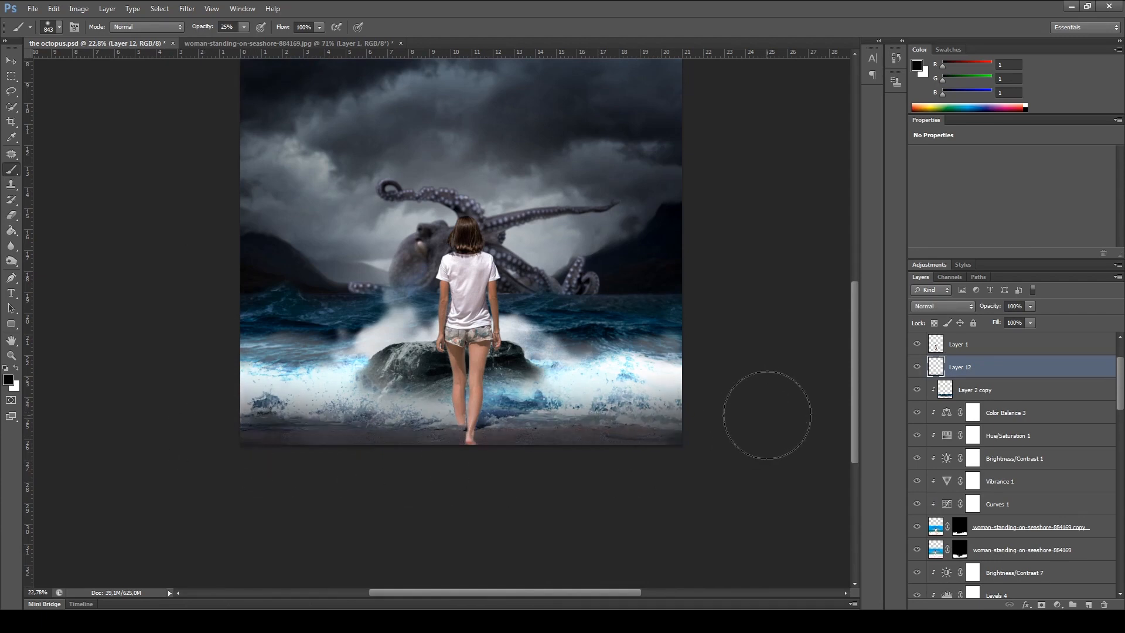
pyautogui.scroll(3, 764, 417)
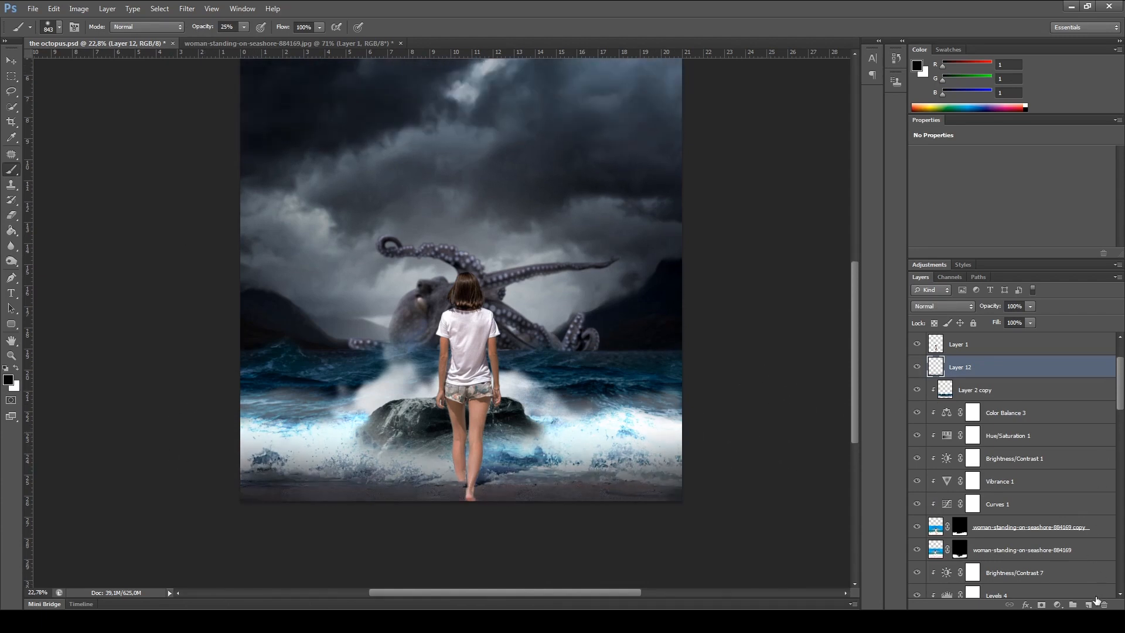
# Step: Add a layer above Layer 12, paint black shading over the surf and beach, and set the layer's opacity to 43%
pyautogui.click(1088, 604)
pyautogui.moveTo(240, 434)
pyautogui.mouseDown()
pyautogui.moveTo(727, 439)
pyautogui.moveTo(702, 476)
pyautogui.moveTo(707, 451)
pyautogui.moveTo(343, 468)
pyautogui.moveTo(191, 451)
pyautogui.mouseUp()
pyautogui.hotkey('ctrl', 'z')
pyautogui.moveTo(358, 486)
pyautogui.mouseDown()
pyautogui.moveTo(252, 433)
pyautogui.moveTo(513, 421)
pyautogui.moveTo(683, 434)
pyautogui.mouseUp()
pyautogui.scroll(-5, 460, 539)
pyautogui.scroll(3, 458, 538)
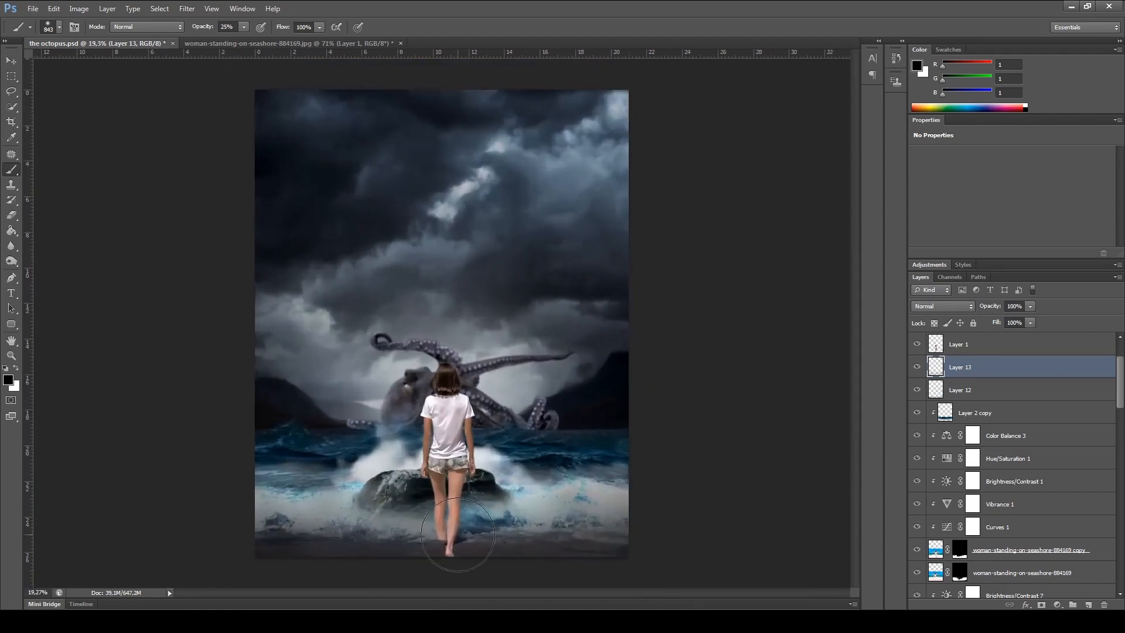
pyautogui.moveTo(990, 306); pyautogui.dragTo(956, 306)
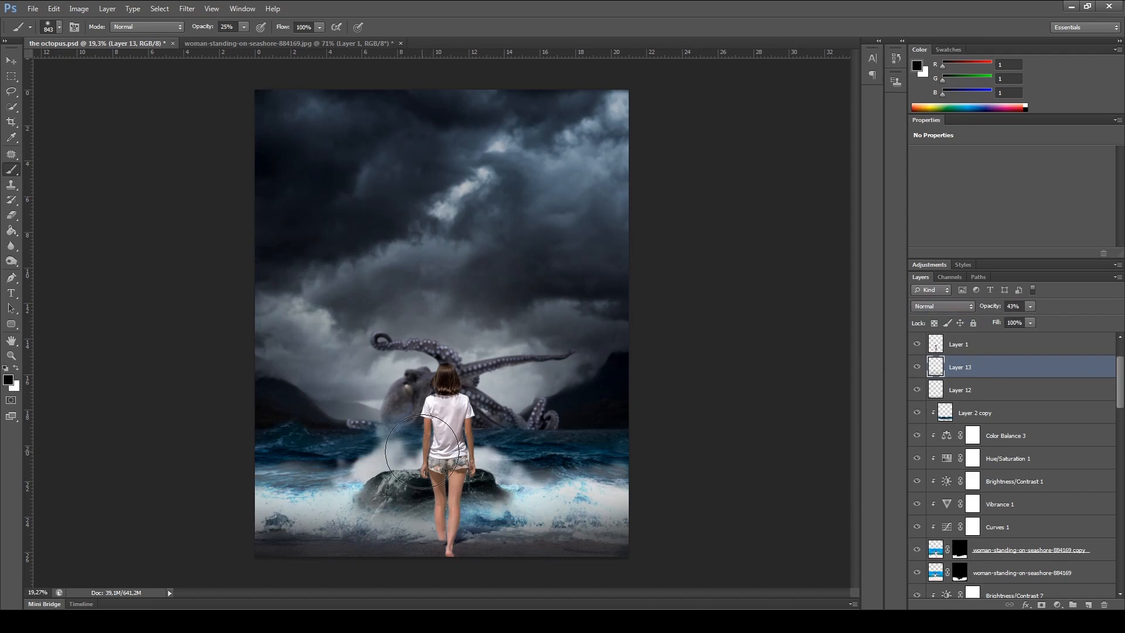
# Step: Deselect the layers and examine the composite up close and as a whole to judge the darkened foreground
pyautogui.scroll(-2, 422, 451)
pyautogui.press('v')
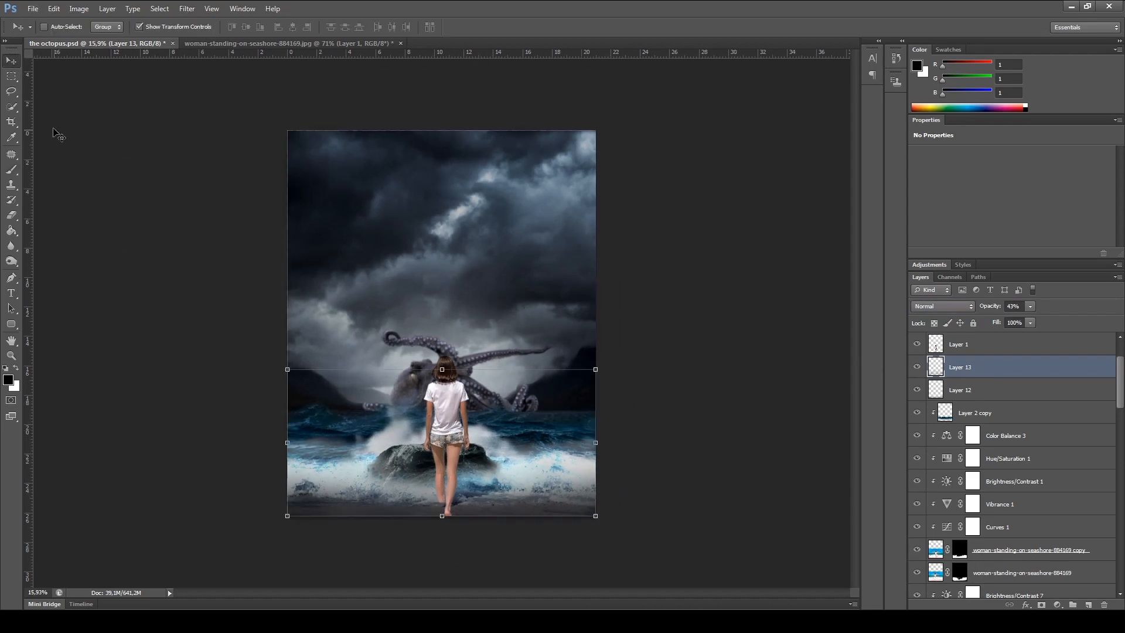
pyautogui.keyDown('ctrl'); pyautogui.click(63, 144); pyautogui.keyUp('ctrl')
pyautogui.scroll(4, 443, 370)
pyautogui.scroll(-1, 525, 429)
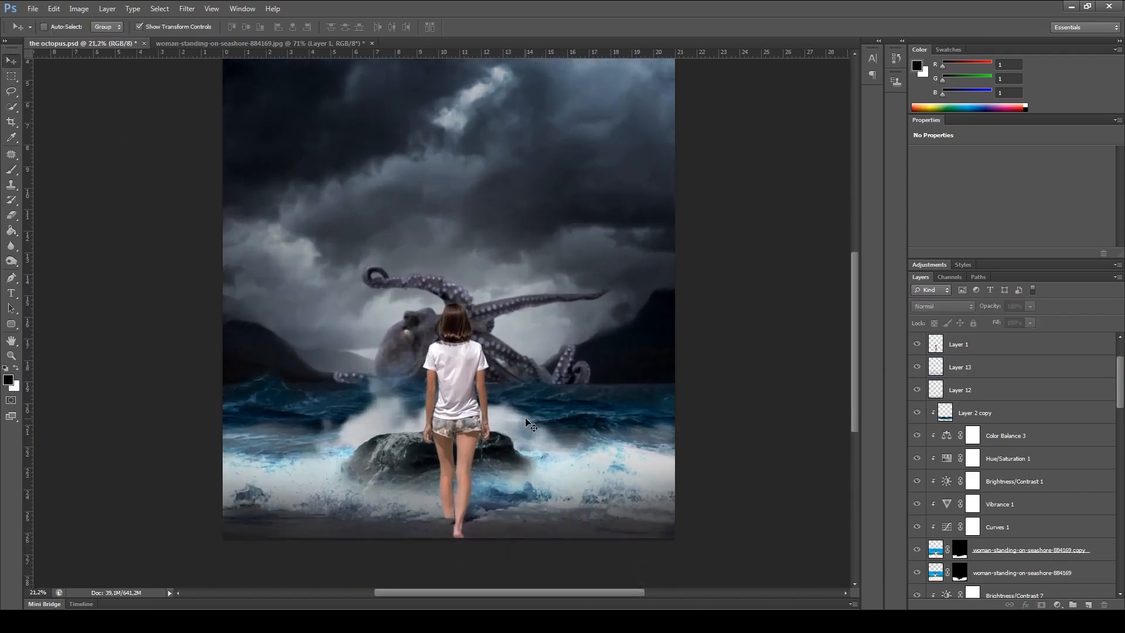
pyautogui.scroll(-2, 524, 429)
pyautogui.scroll(6, 485, 429)
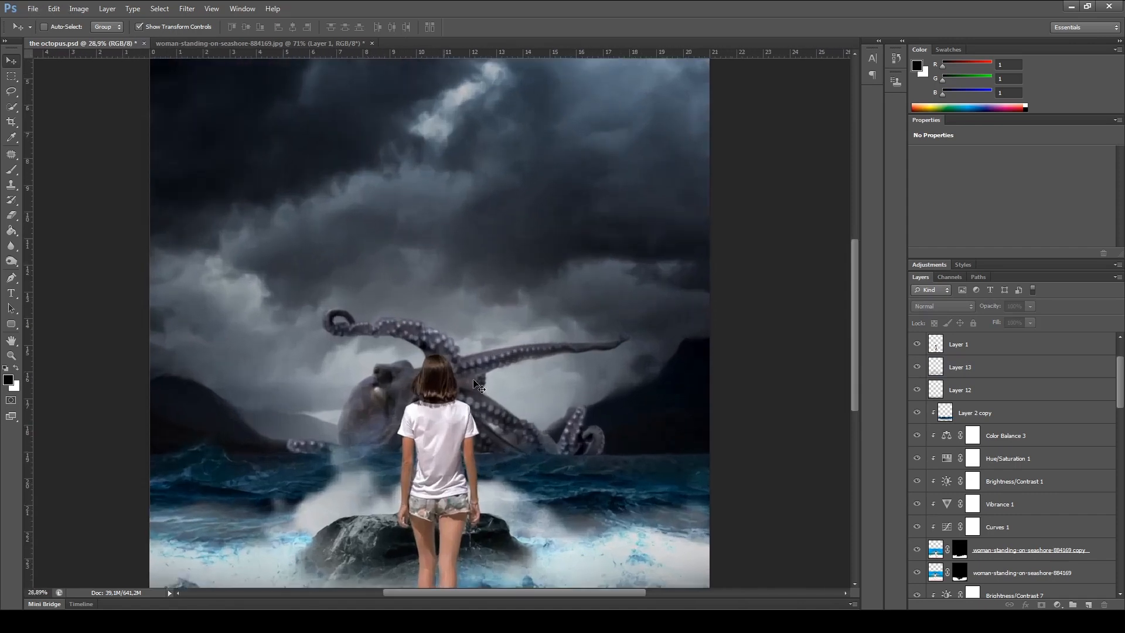
pyautogui.scroll(-3, 479, 365)
pyautogui.scroll(6, 190, 440)
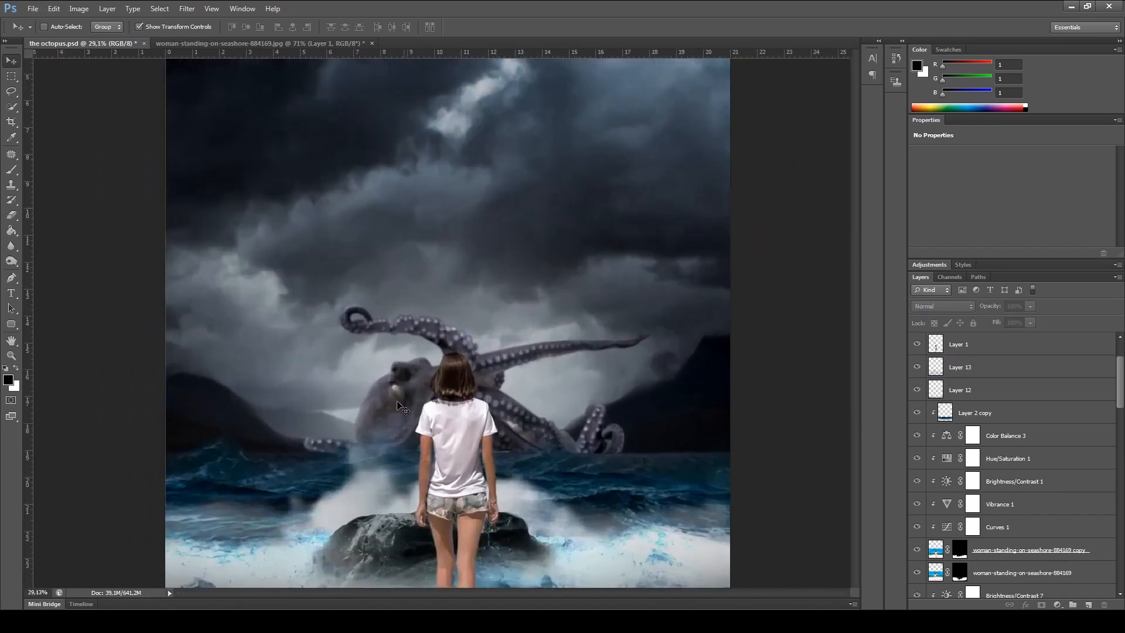
pyautogui.scroll(-5, 195, 443)
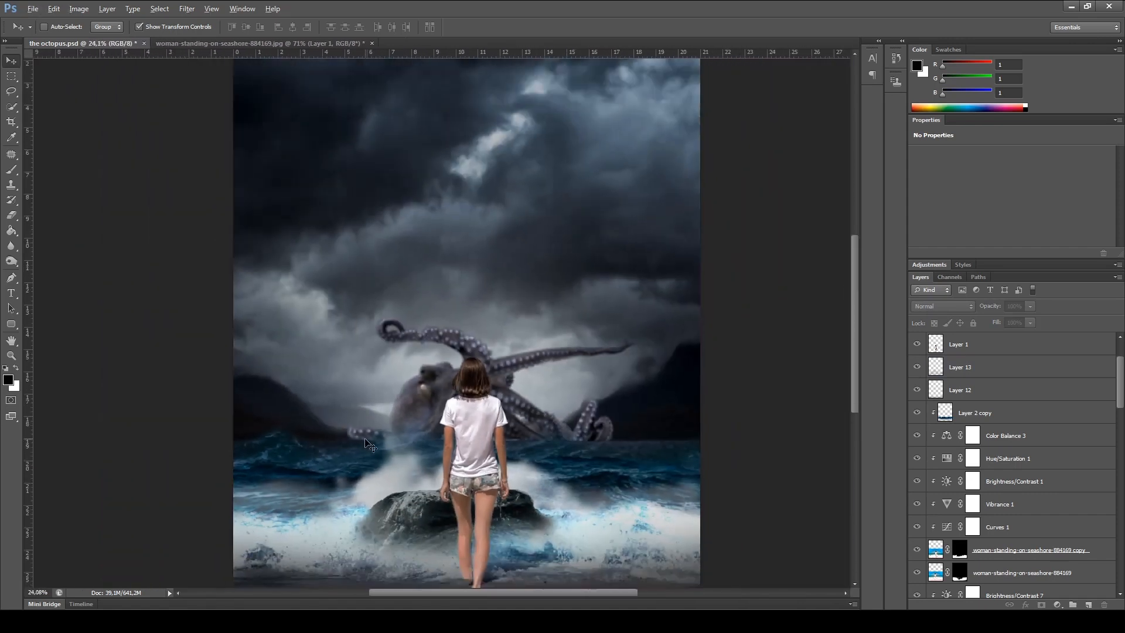
pyautogui.scroll(-2, 391, 442)
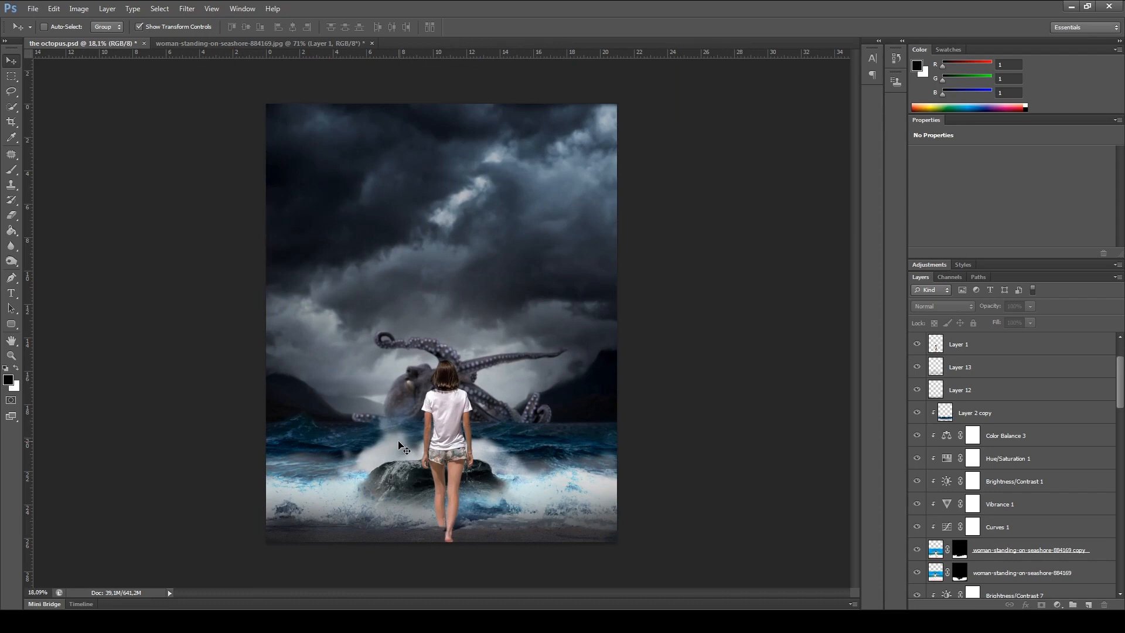
# Step: Try darkening the woman's arm on Layer 1 with a size 121 Burn brush, midtones range and 44% exposure, and undo the stroke
pyautogui.keyDown('ctrl'); pyautogui.click(460, 439); pyautogui.keyUp('ctrl')
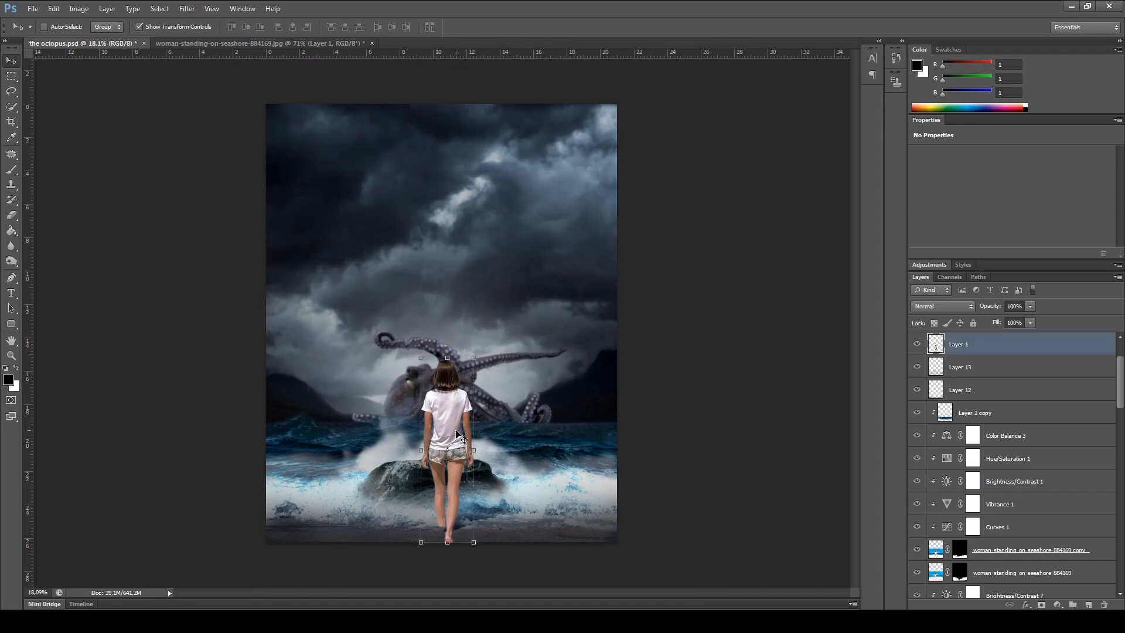
pyautogui.scroll(3, 459, 438)
pyautogui.click(11, 261)
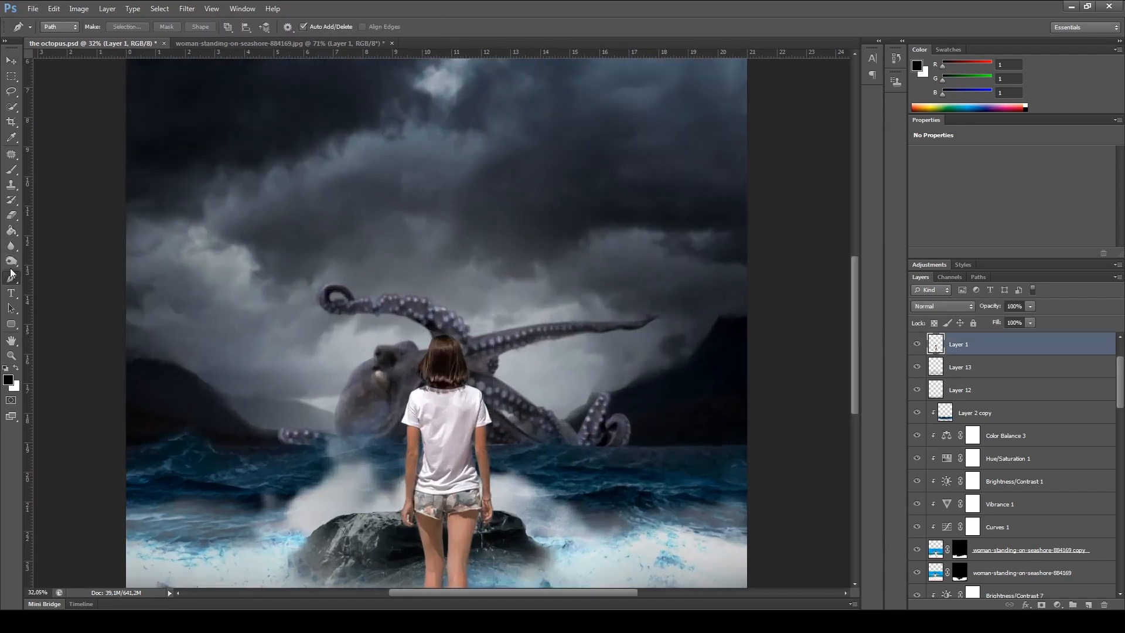
pyautogui.scroll(2, 445, 468)
pyautogui.click(447, 427)
pyautogui.scroll(-2, 446, 462)
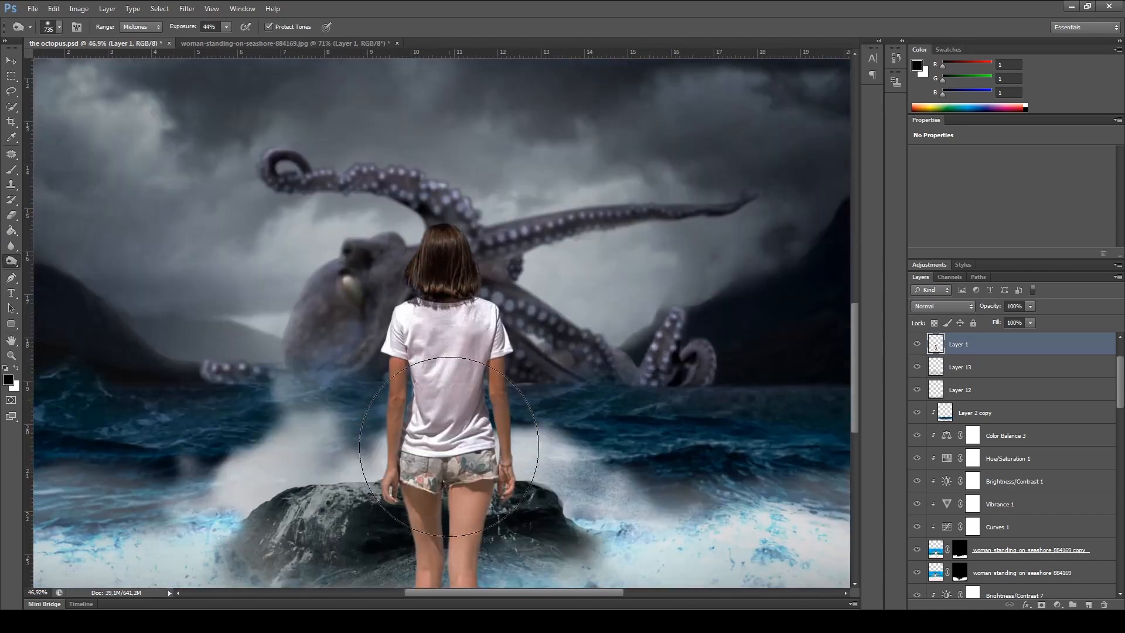
pyautogui.moveTo(387, 366); pyautogui.dragTo(344, 375)
pyautogui.scroll(1, 384, 354)
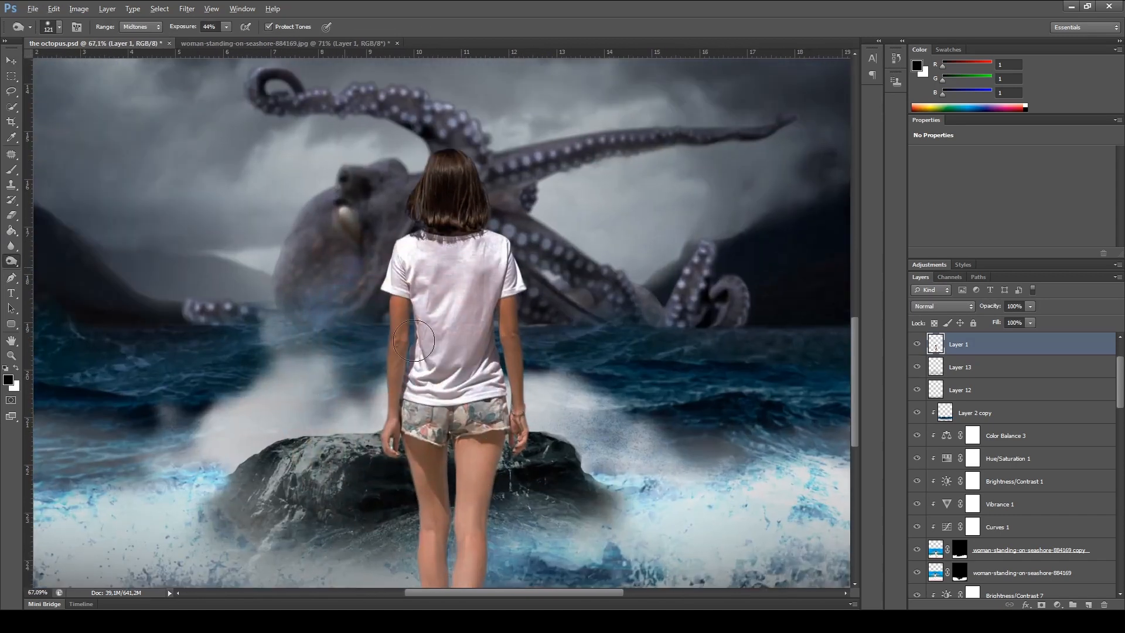
pyautogui.scroll(1, 414, 340)
pyautogui.moveTo(396, 349); pyautogui.dragTo(388, 484)
pyautogui.hotkey('ctrl', 'z')
pyautogui.scroll(-2, 437, 463)
pyautogui.scroll(1, 445, 478)
pyautogui.scroll(-2, 481, 486)
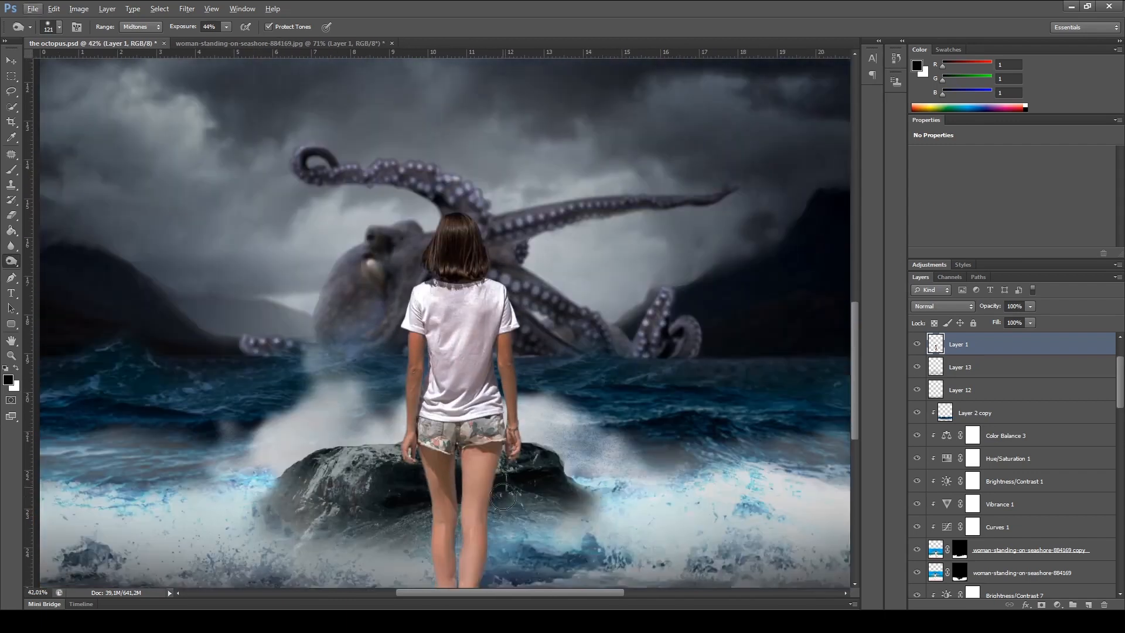
# Step: Darken the woman's legs and shirt on Layer 1 with a larger Burn brush, reducing it to size 231 for smaller areas
pyautogui.scroll(-2, 502, 496)
pyautogui.keyDown('alt'); pyautogui.rightClick(507, 492); pyautogui.keyUp('alt')
pyautogui.moveTo(517, 472); pyautogui.dragTo(546, 472)
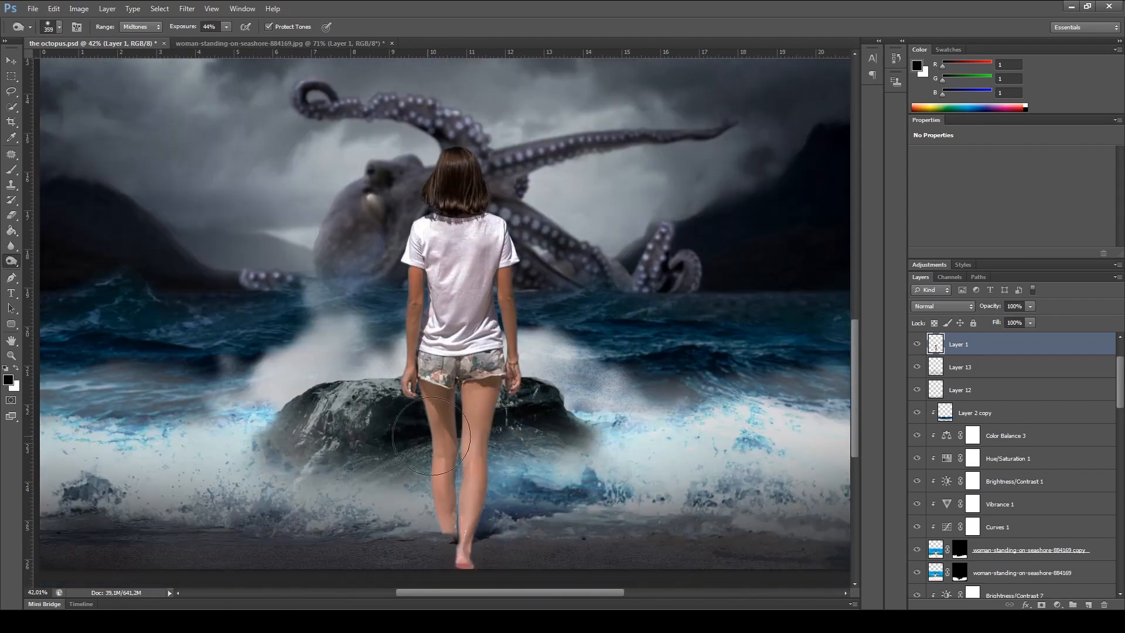
pyautogui.scroll(-2, 469, 509)
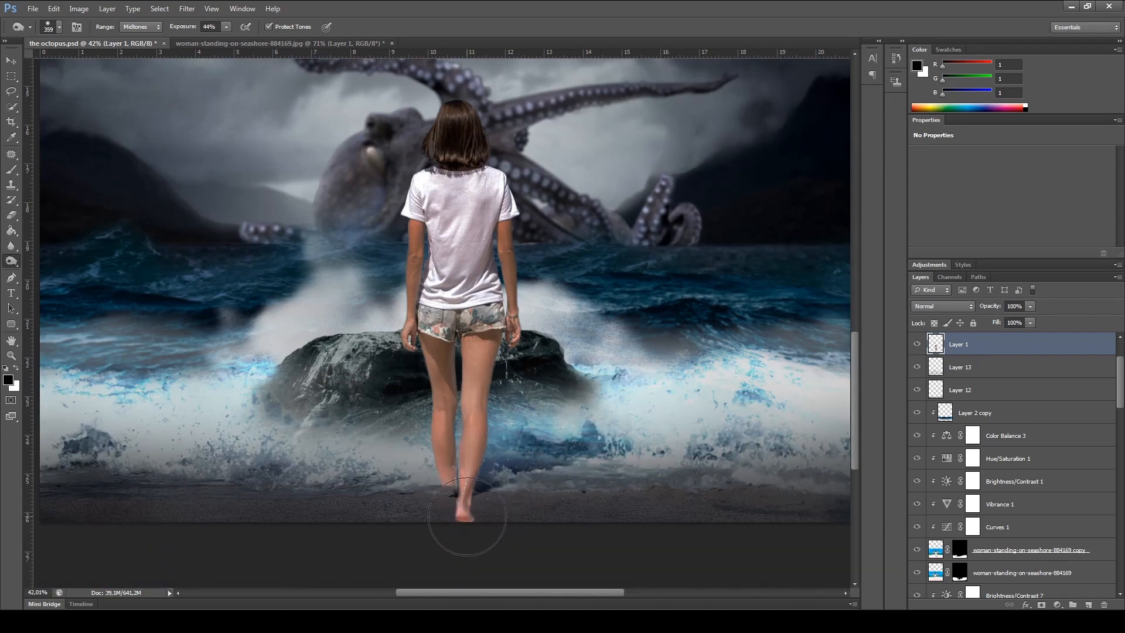
pyautogui.keyDown('alt'); pyautogui.rightClick(414, 351); pyautogui.keyUp('alt')
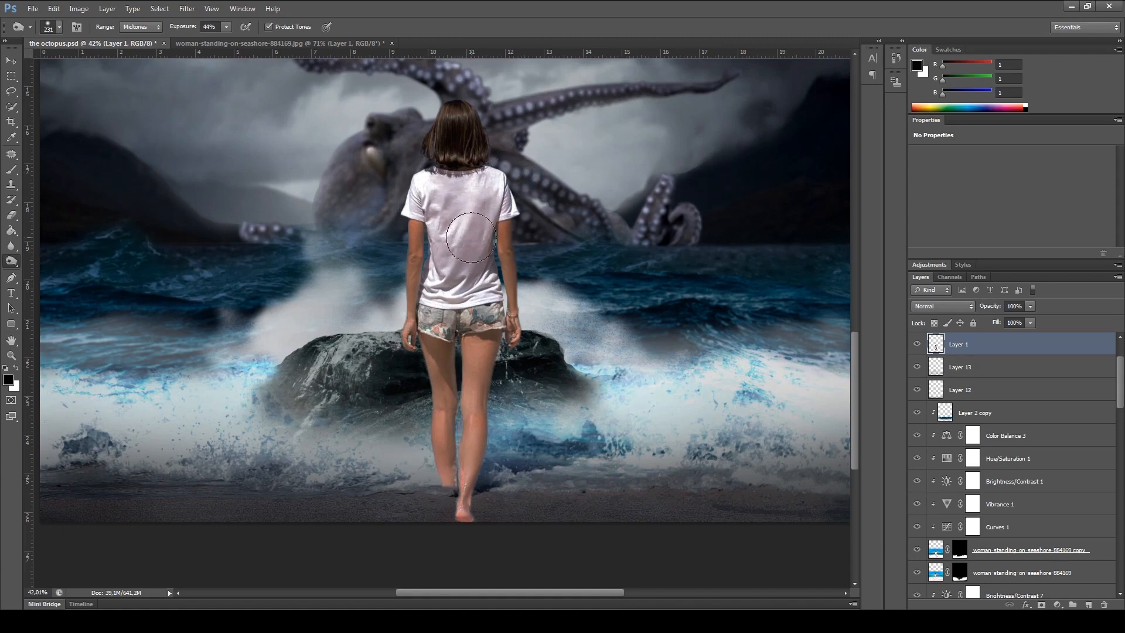
# Step: Burn the highlights across the woman's hair, refining the strands and crown with a size 51 brush
pyautogui.moveTo(457, 137); pyautogui.dragTo(466, 147)
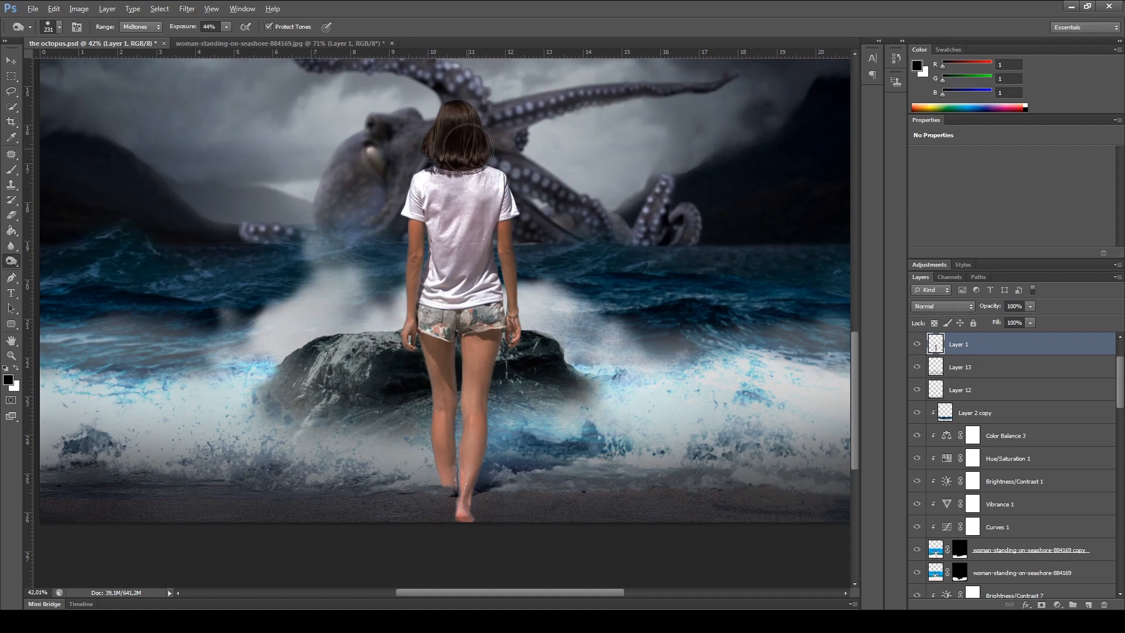
pyautogui.scroll(6, 469, 148)
pyautogui.moveTo(460, 217); pyautogui.dragTo(378, 229)
pyautogui.moveTo(397, 229)
pyautogui.mouseDown()
pyautogui.moveTo(421, 218)
pyautogui.moveTo(404, 211)
pyautogui.moveTo(471, 232)
pyautogui.mouseUp()
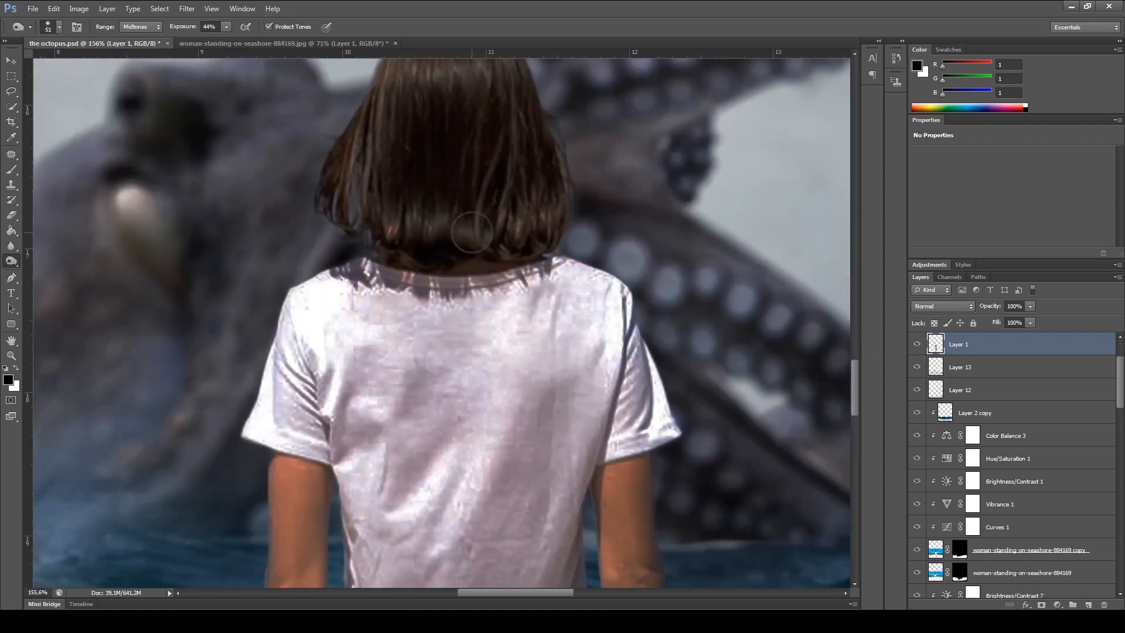
pyautogui.scroll(2, 527, 214)
pyautogui.scroll(1, 494, 123)
pyautogui.moveTo(494, 119); pyautogui.dragTo(425, 122)
pyautogui.scroll(-1, 463, 132)
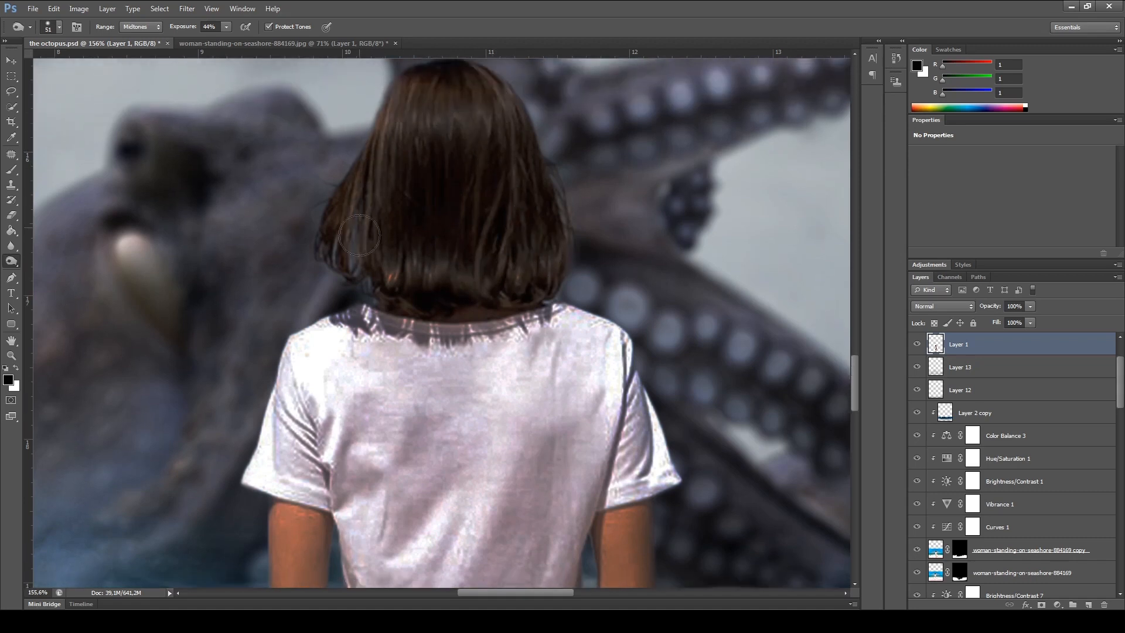
# Step: Examine the woman's darkened tones up close and against the whole composite
pyautogui.scroll(-10, 537, 198)
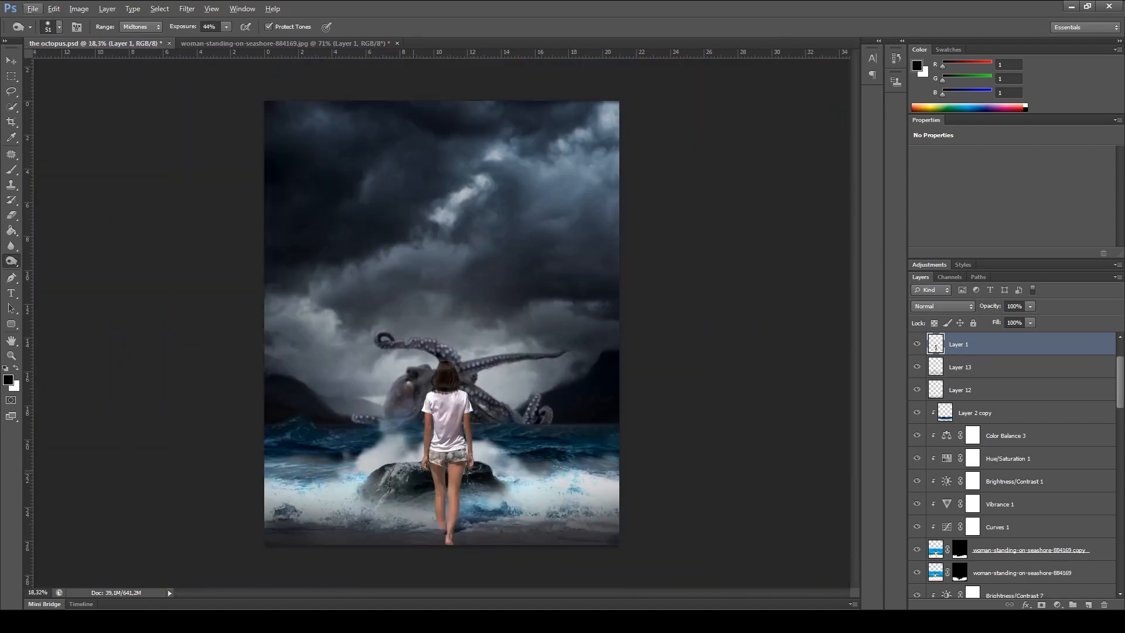
pyautogui.scroll(-3, 374, 527)
pyautogui.scroll(3, 374, 527)
pyautogui.scroll(5, 419, 486)
pyautogui.scroll(-2, 440, 452)
pyautogui.scroll(1, 440, 451)
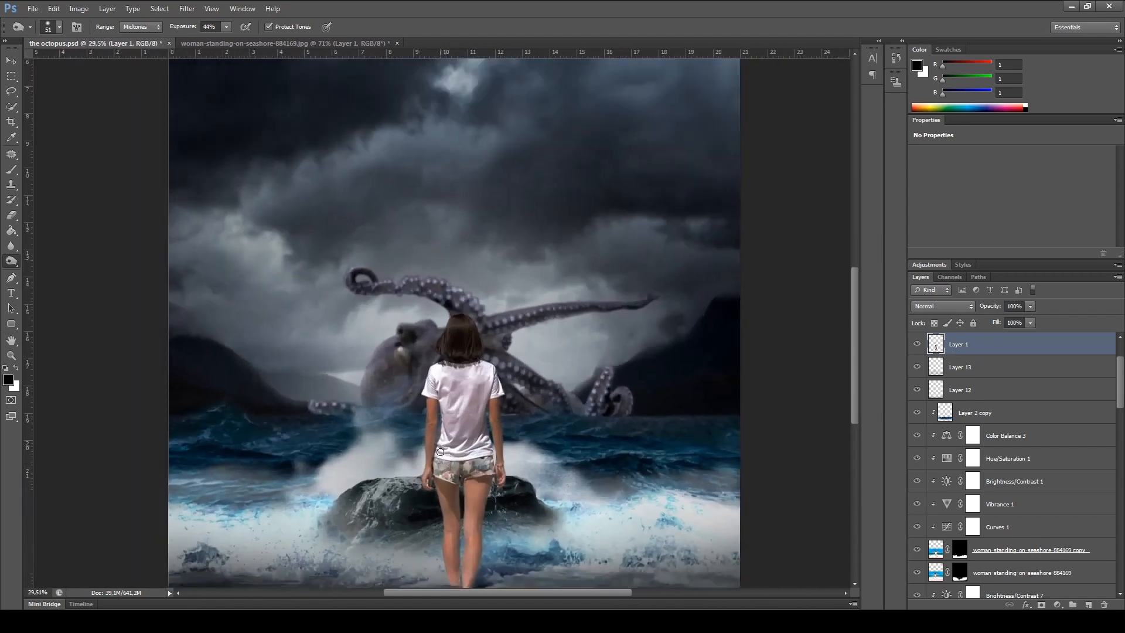
pyautogui.scroll(-2, 440, 452)
# Step: Duplicate Layer 11 copy 2 twice to strengthen the glow behind the octopus
pyautogui.click(11, 60)
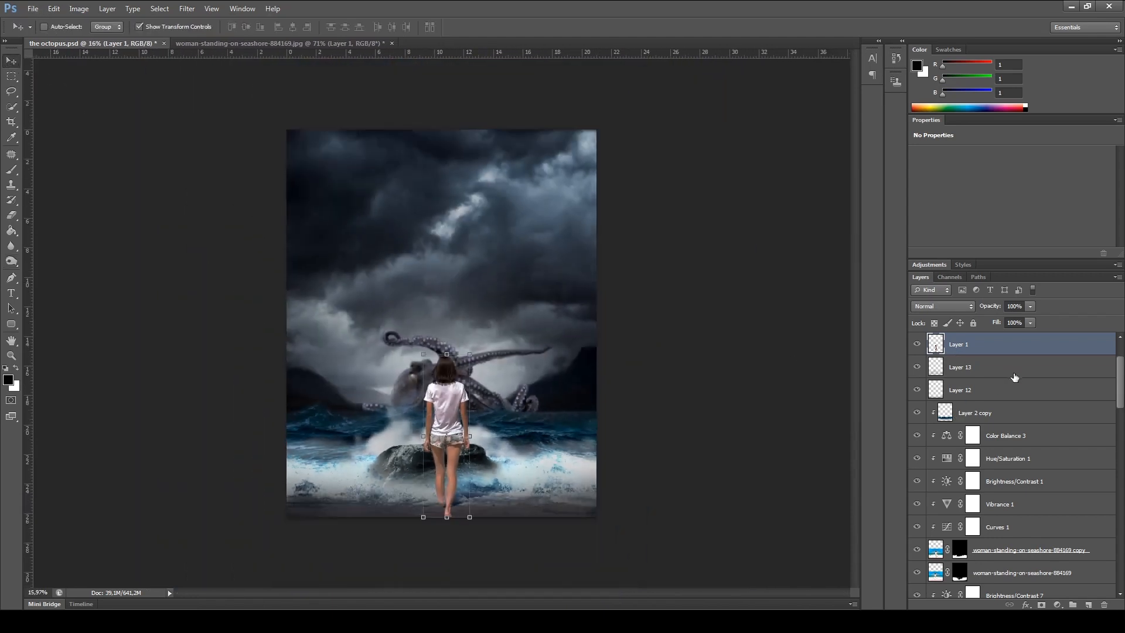
pyautogui.scroll(-5, 1014, 377)
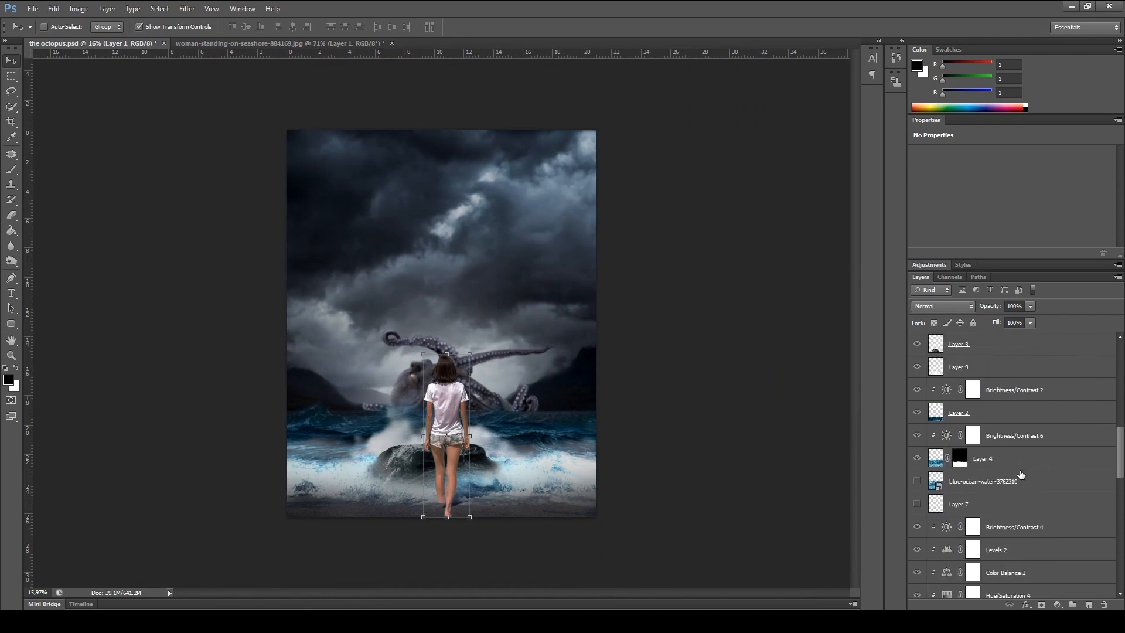
pyautogui.scroll(-2, 1020, 474)
pyautogui.keyDown('ctrl'); pyautogui.click(467, 321); pyautogui.keyUp('ctrl')
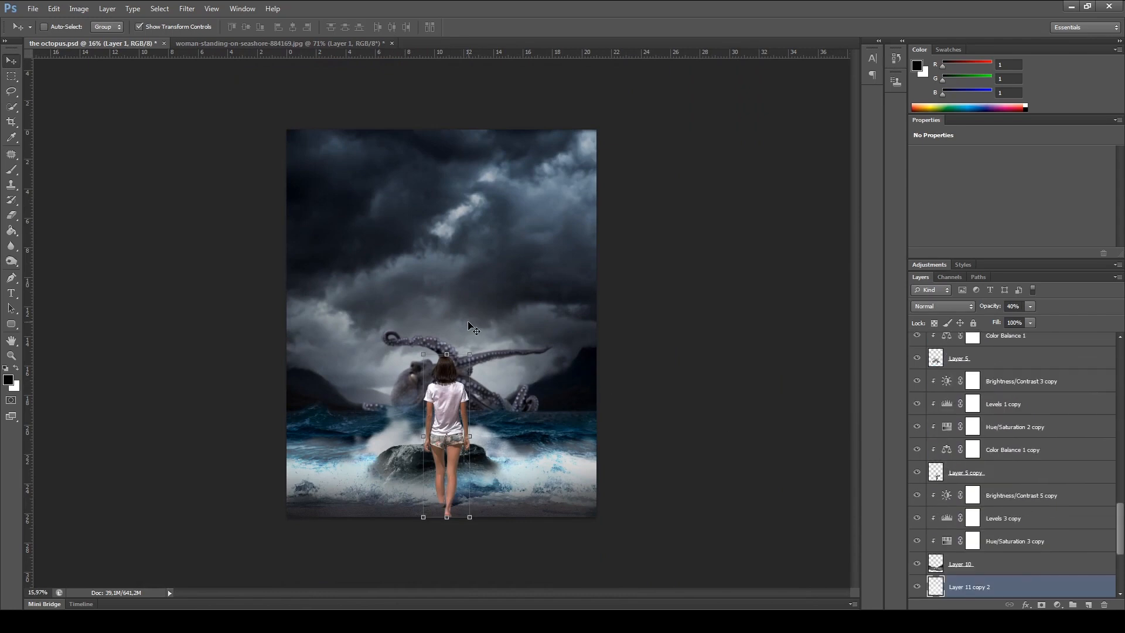
pyautogui.scroll(-3, 1004, 546)
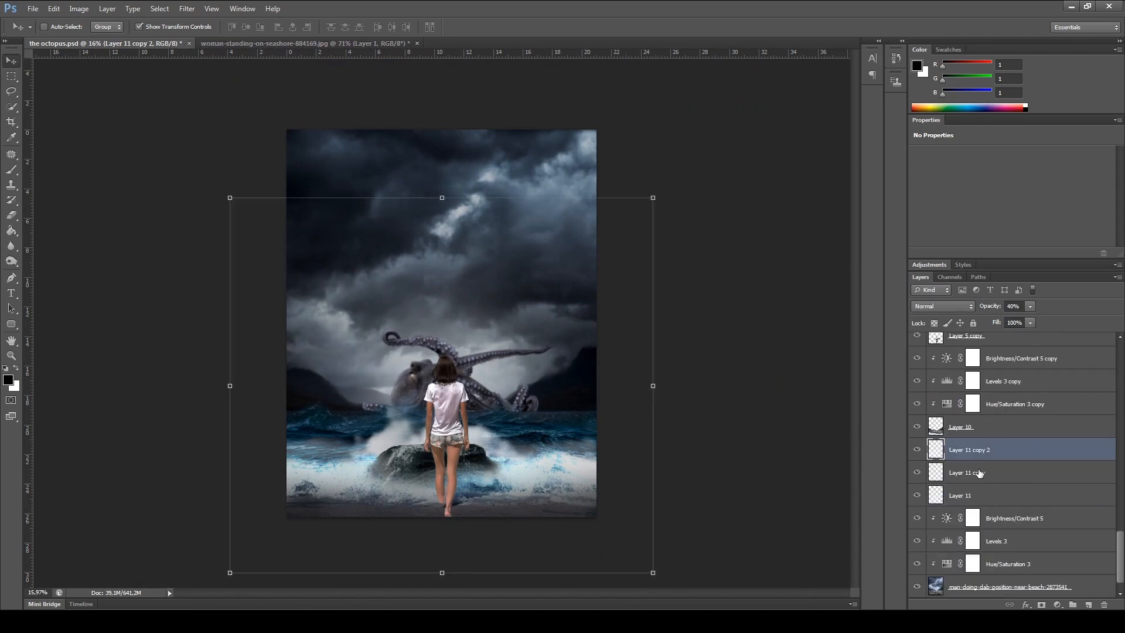
pyautogui.hotkey('ctrl', 'j')
pyautogui.hotkey('ctrl', 'j')
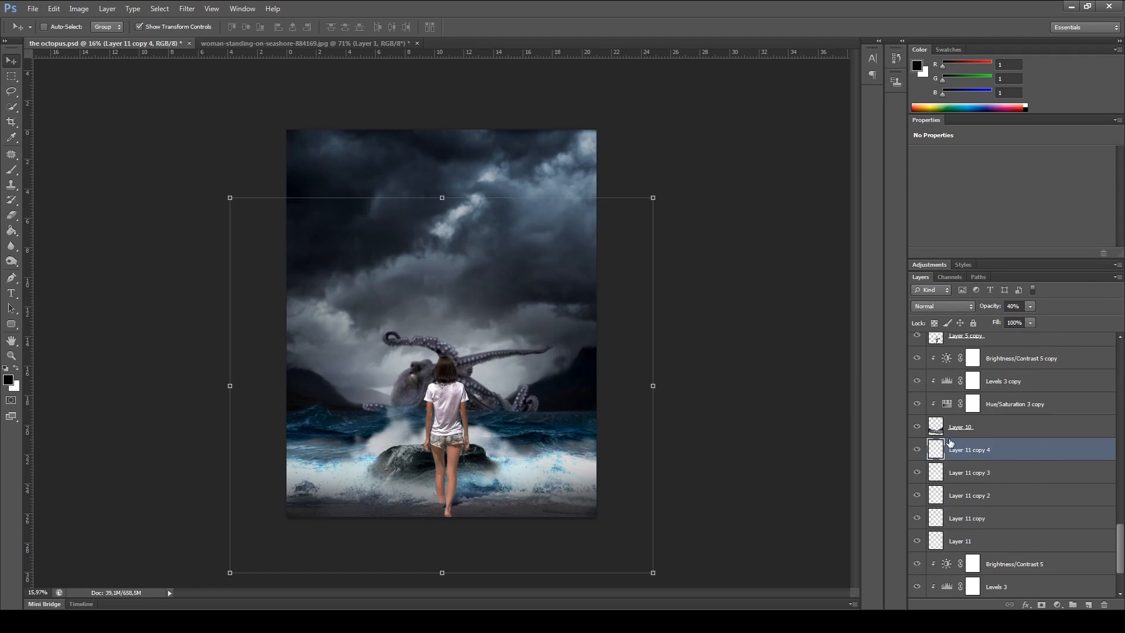
pyautogui.hotkey('ctrl', 'j')
pyautogui.hotkey('ctrl', 'j')
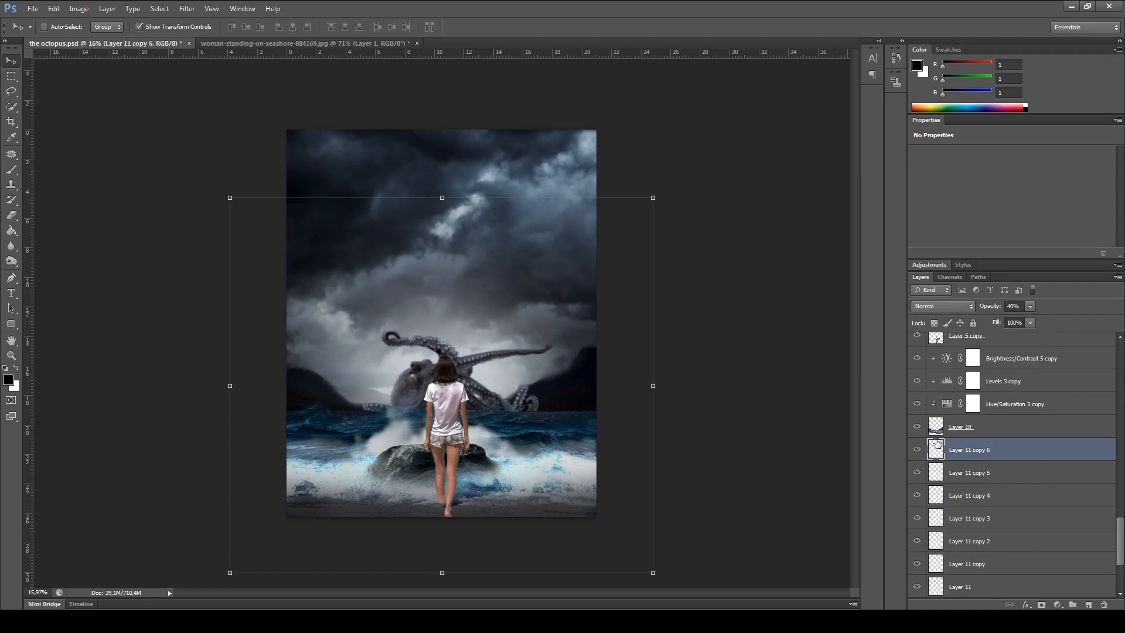
pyautogui.moveTo(229, 197); pyautogui.dragTo(150, 127)
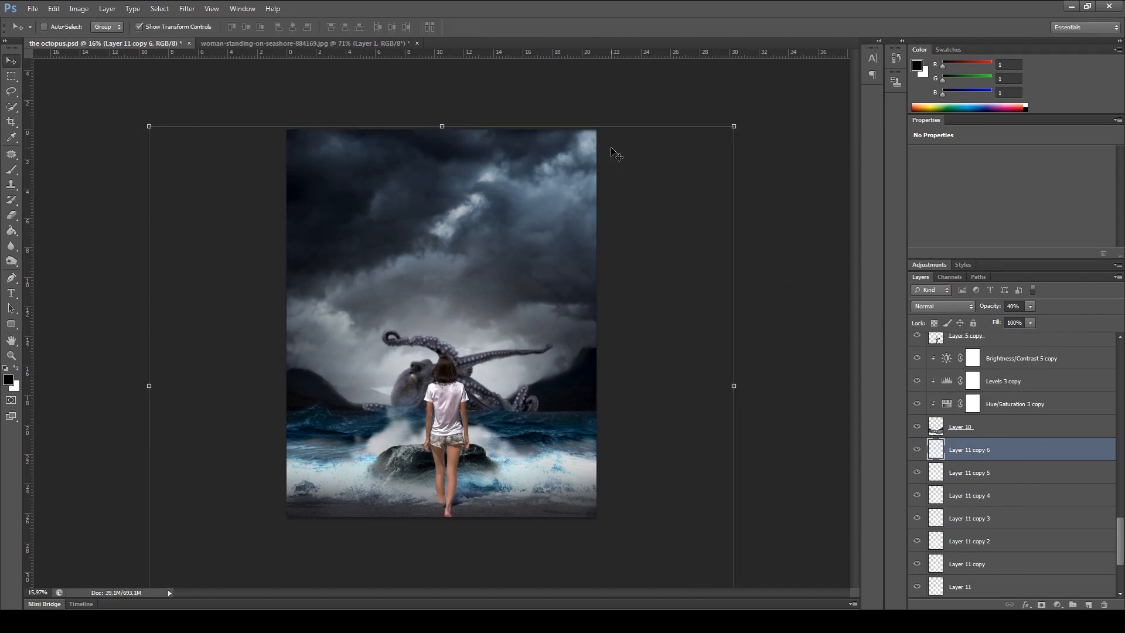
pyautogui.keyDown('ctrl'); pyautogui.click(762, 215); pyautogui.keyUp('ctrl')
pyautogui.scroll(6, 469, 317)
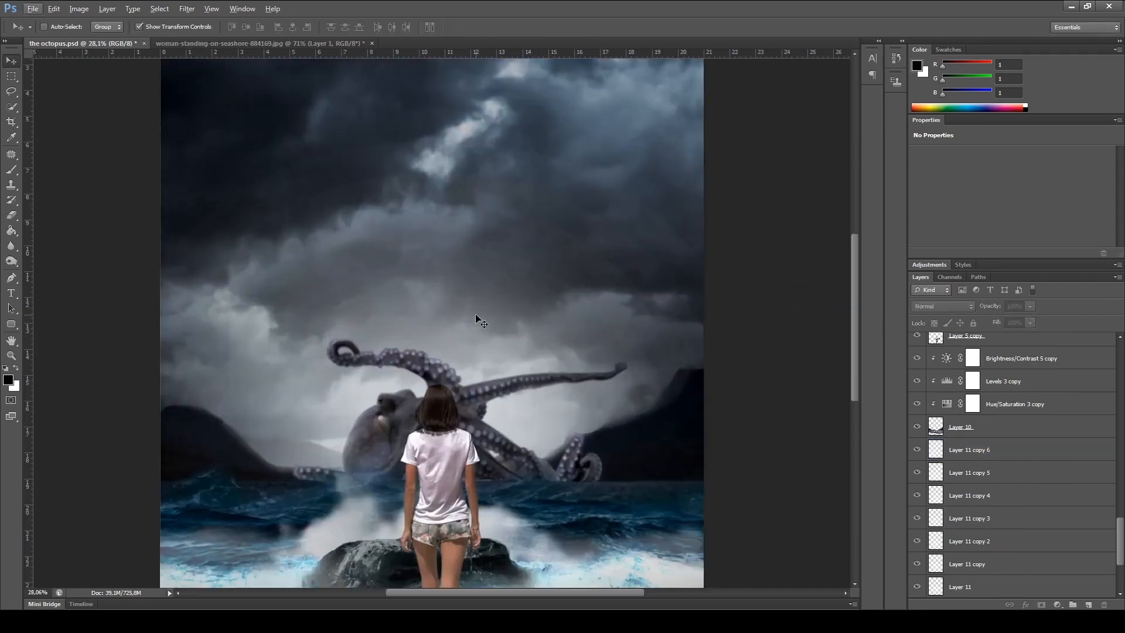
pyautogui.scroll(-8, 492, 349)
pyautogui.hotkey('ctrl', 'alt', 'z')
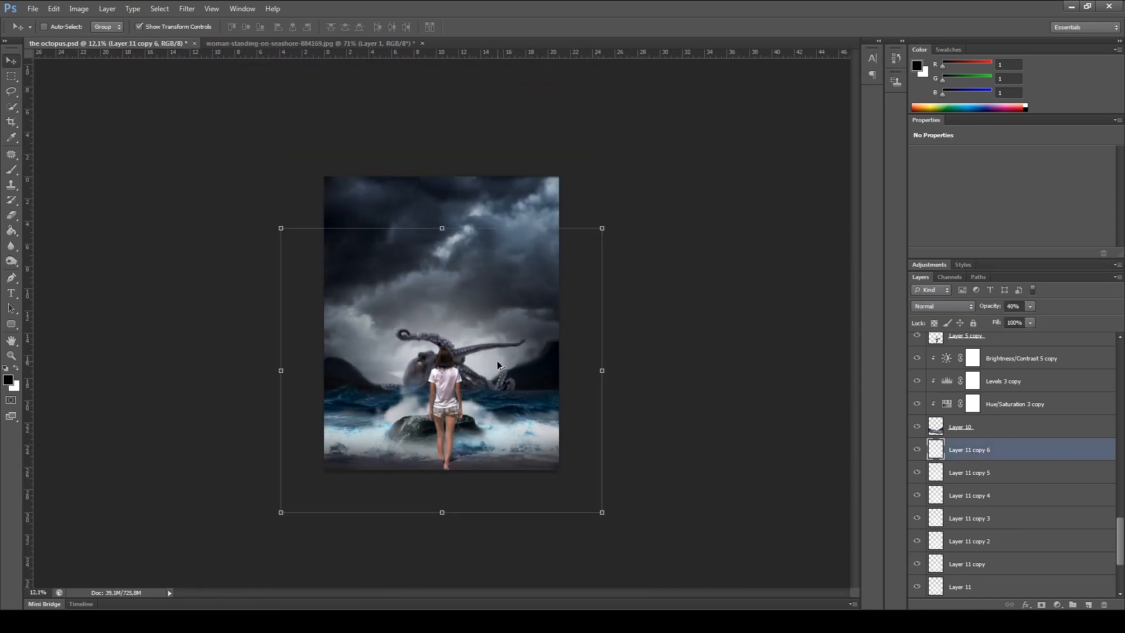
pyautogui.hotkey('ctrl', 'alt', 'z')
pyautogui.hotkey('ctrl', 'alt', 'z')
# Step: Enlarge the octopus on Layer 5 slightly about its centre and check its size within the composite
pyautogui.keyDown('ctrl'); pyautogui.click(679, 334); pyautogui.keyUp('ctrl')
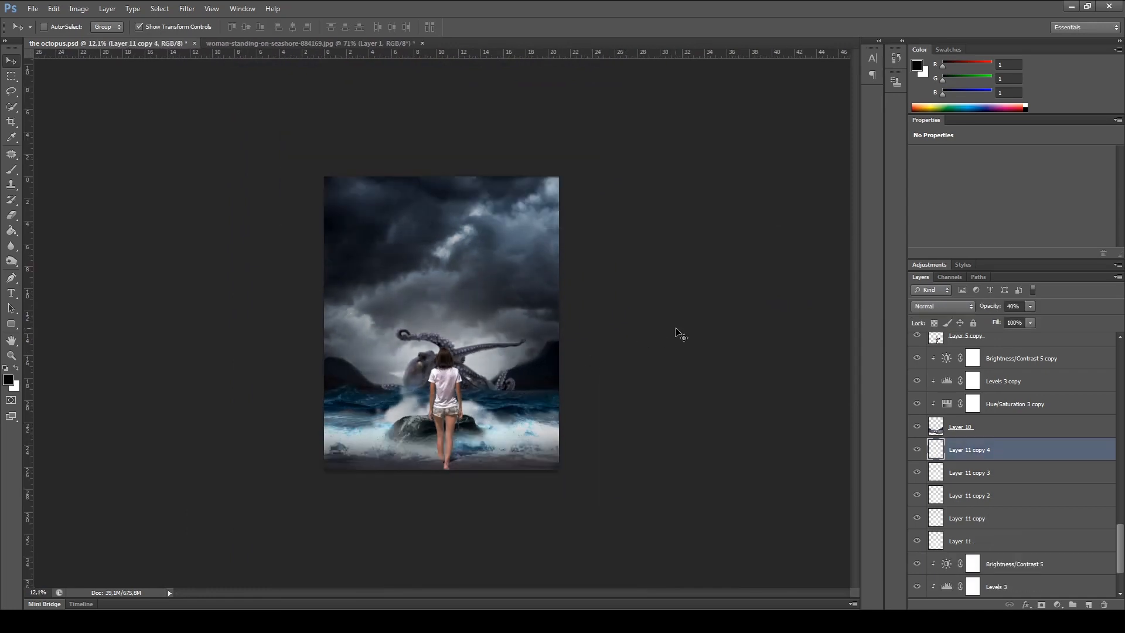
pyautogui.scroll(5, 439, 325)
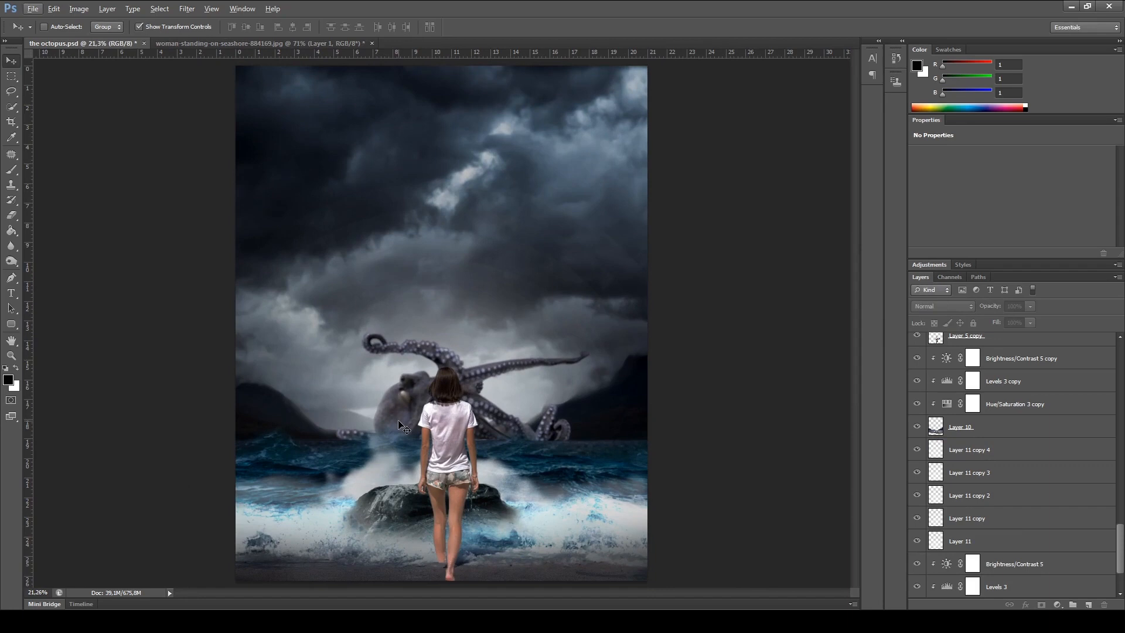
pyautogui.scroll(2, 403, 428)
pyautogui.keyDown('ctrl'); pyautogui.click(404, 425); pyautogui.keyUp('ctrl')
pyautogui.moveTo(315, 302); pyautogui.dragTo(289, 290)
pyautogui.press('Return')
pyautogui.scroll(-2, 507, 425)
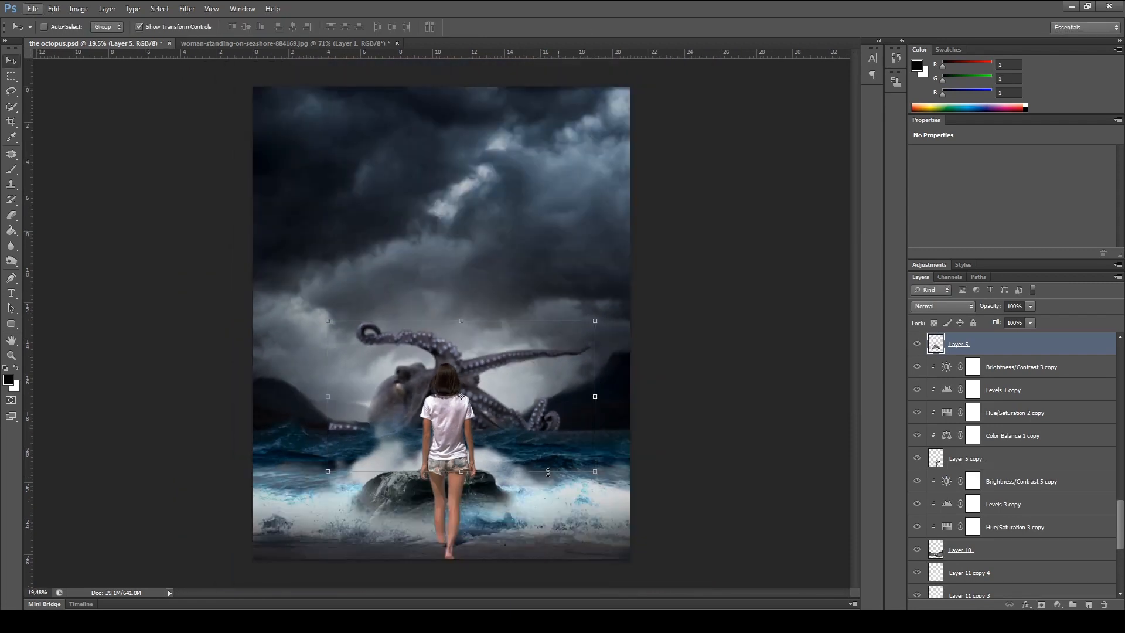
pyautogui.keyDown('ctrl'); pyautogui.click(655, 442); pyautogui.keyUp('ctrl')
pyautogui.scroll(-2, 501, 464)
pyautogui.scroll(4, 387, 461)
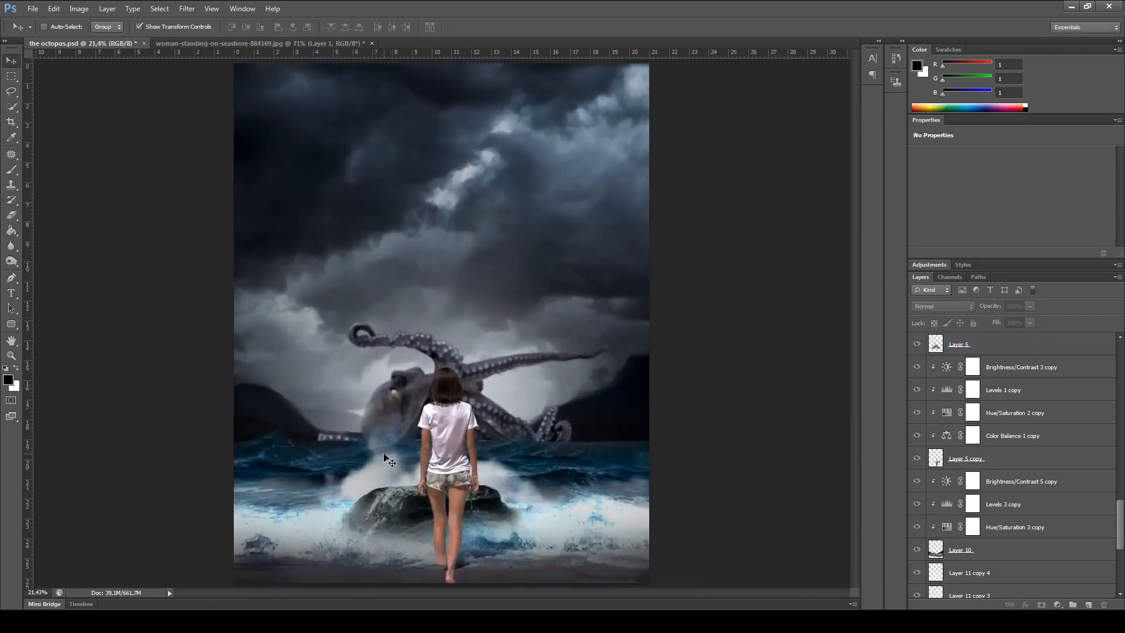
pyautogui.scroll(-2, 592, 383)
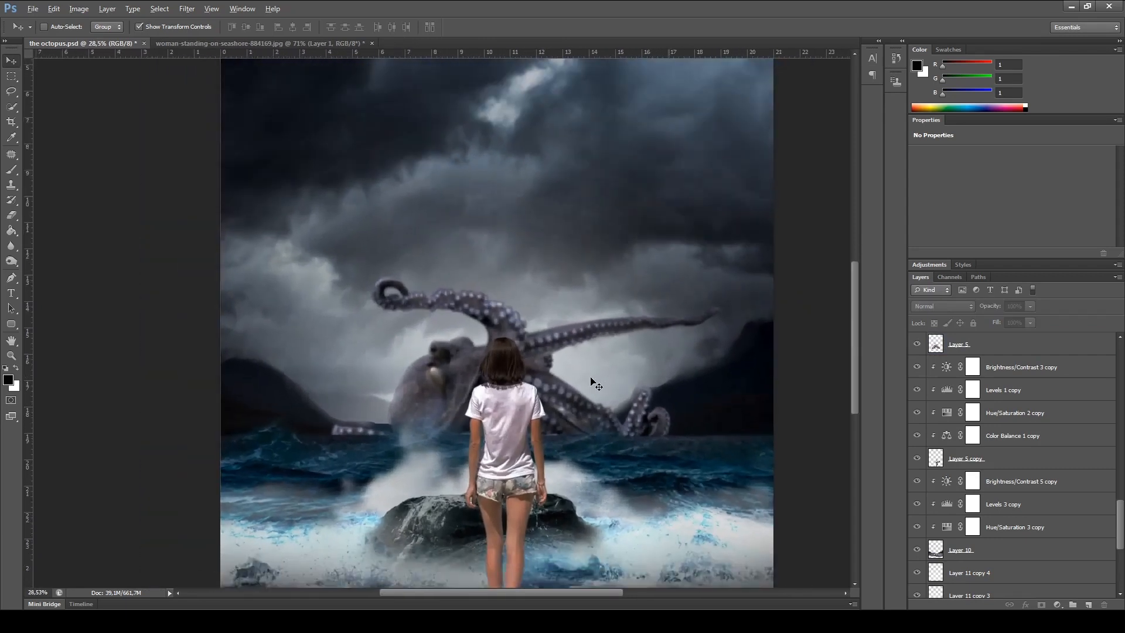
# Step: Load the outline of the octopus on Layer 5 as a selection and add a layer mask from it
pyautogui.scroll(2, 440, 358)
pyautogui.keyDown('ctrl'); pyautogui.click(440, 358); pyautogui.keyUp('ctrl')
pyautogui.scroll(3, 438, 354)
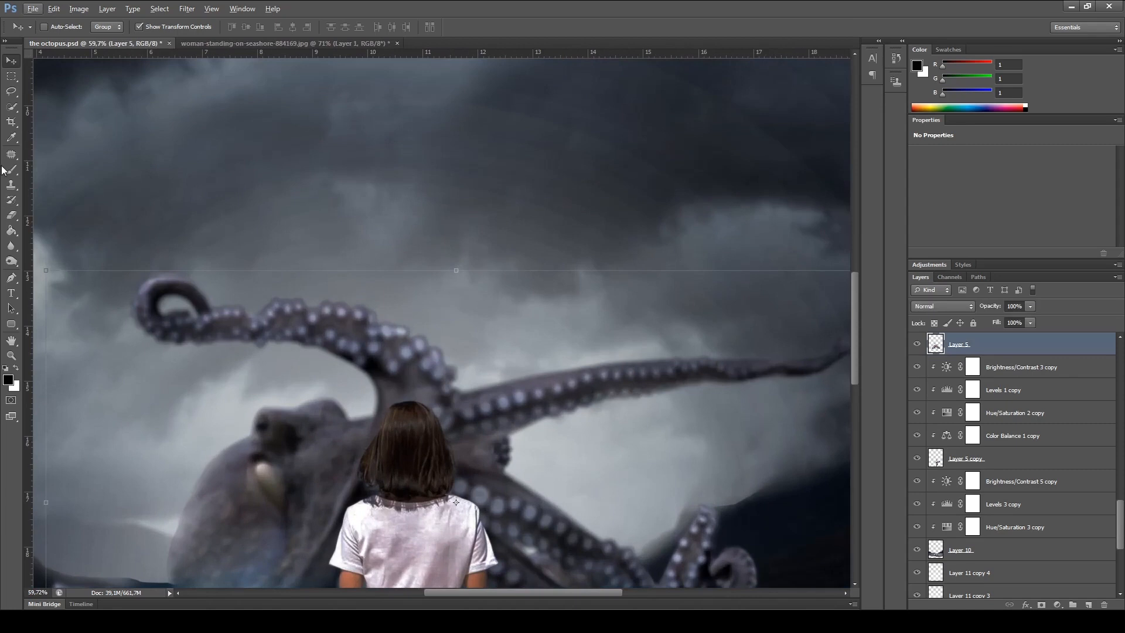
pyautogui.click(10, 170)
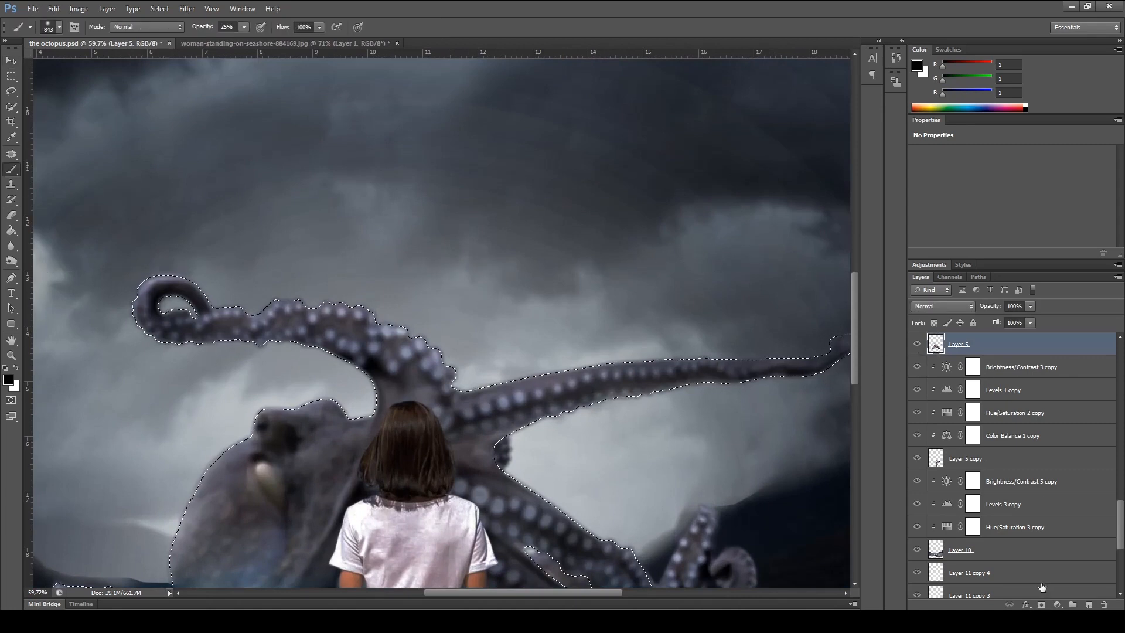
pyautogui.click(1045, 605)
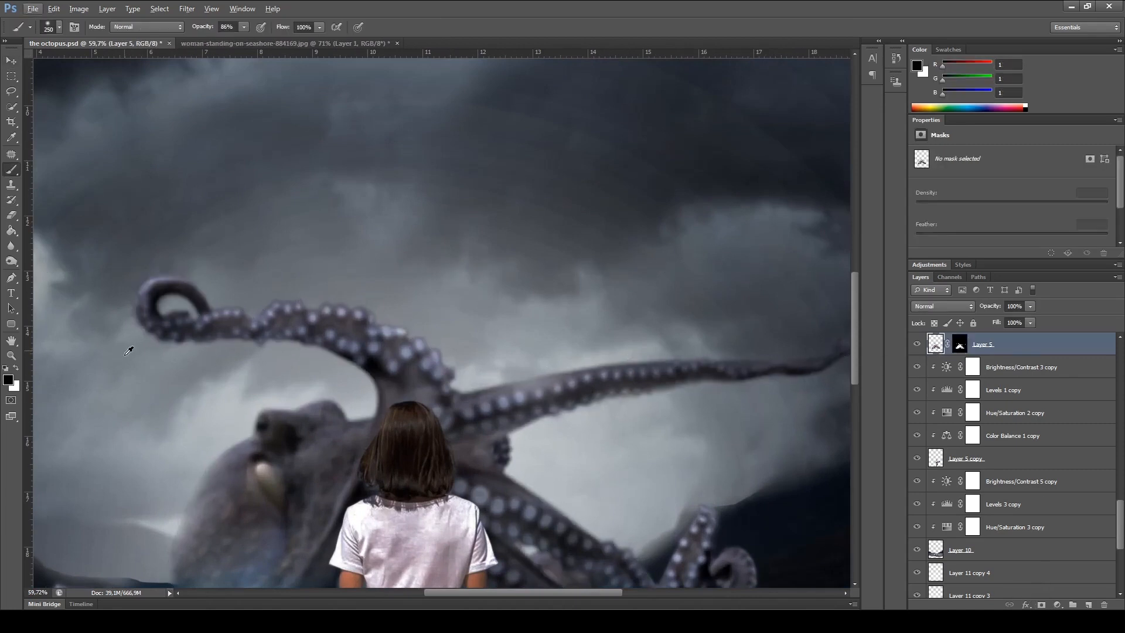
# Step: Paint soft white rim light along the upper edge of the octopus's raised curled tentacle with a 250 px brush
pyautogui.click(16, 368)
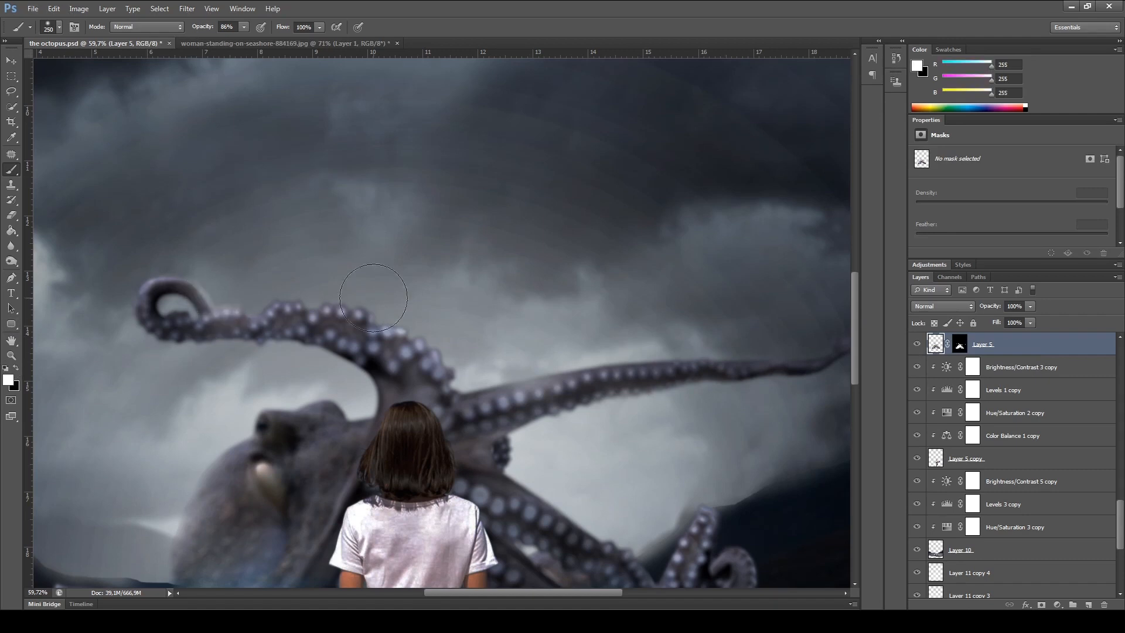
pyautogui.moveTo(213, 303); pyautogui.dragTo(188, 274)
pyautogui.moveTo(263, 288)
pyautogui.mouseDown()
pyautogui.moveTo(293, 279)
pyautogui.moveTo(420, 306)
pyautogui.mouseUp()
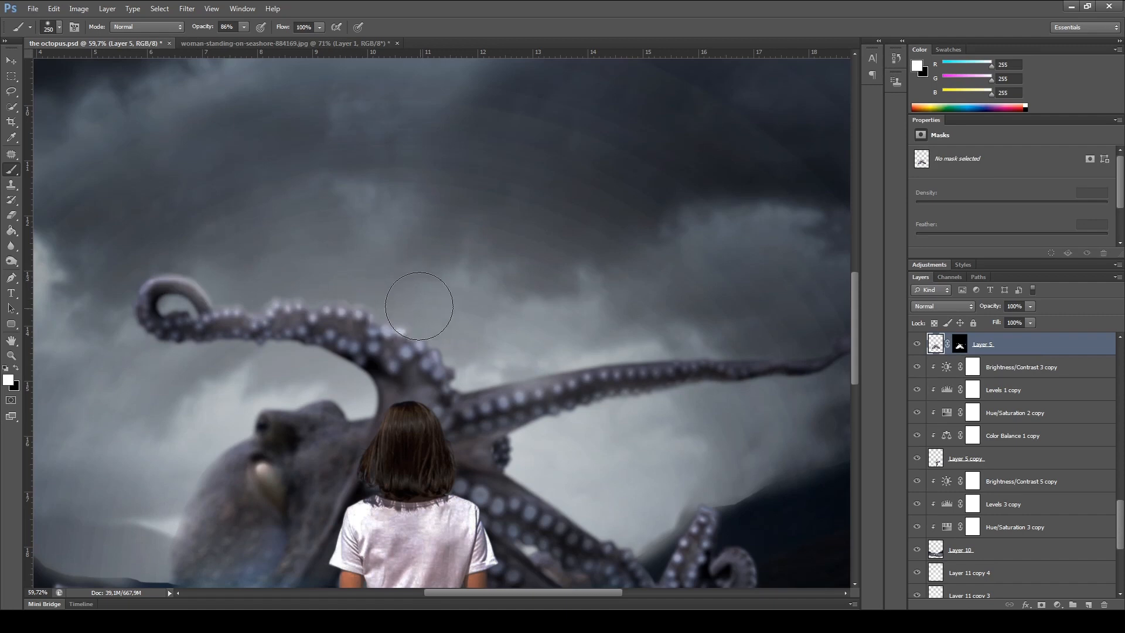
# Step: Reduce the brush to 123 px and paint white rim light along the long outstretched tentacle's upper edge to its tip
pyautogui.moveTo(504, 352); pyautogui.dragTo(472, 351)
pyautogui.scroll(1, 484, 377)
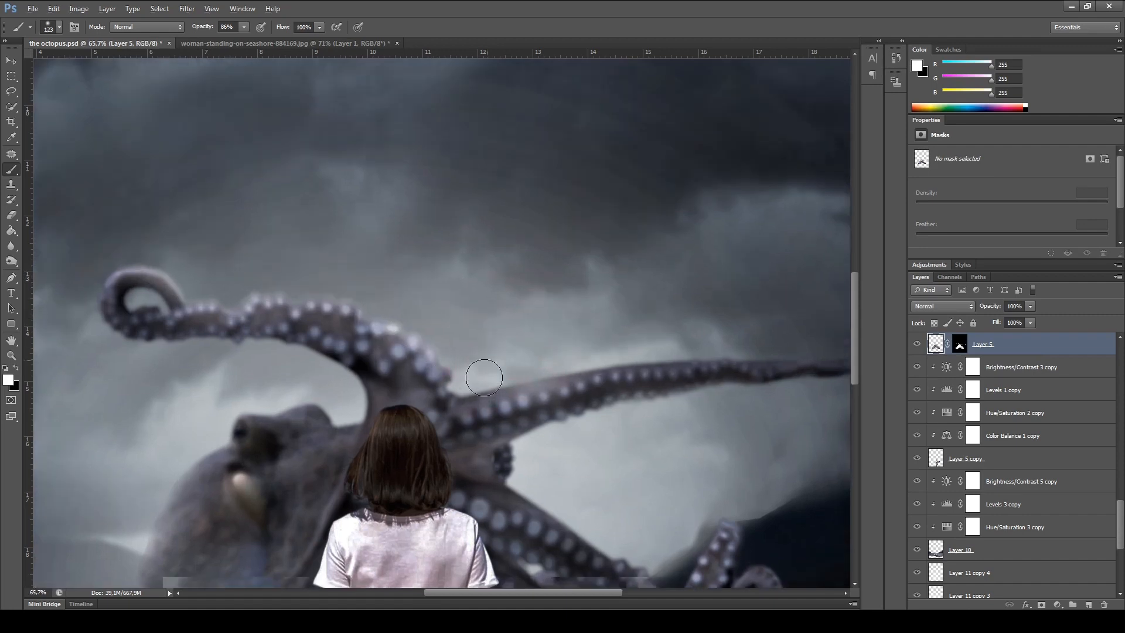
pyautogui.scroll(1, 473, 364)
pyautogui.moveTo(470, 426)
pyautogui.mouseDown()
pyautogui.moveTo(467, 437)
pyautogui.moveTo(711, 398)
pyautogui.mouseUp()
pyautogui.moveTo(773, 458); pyautogui.dragTo(612, 461)
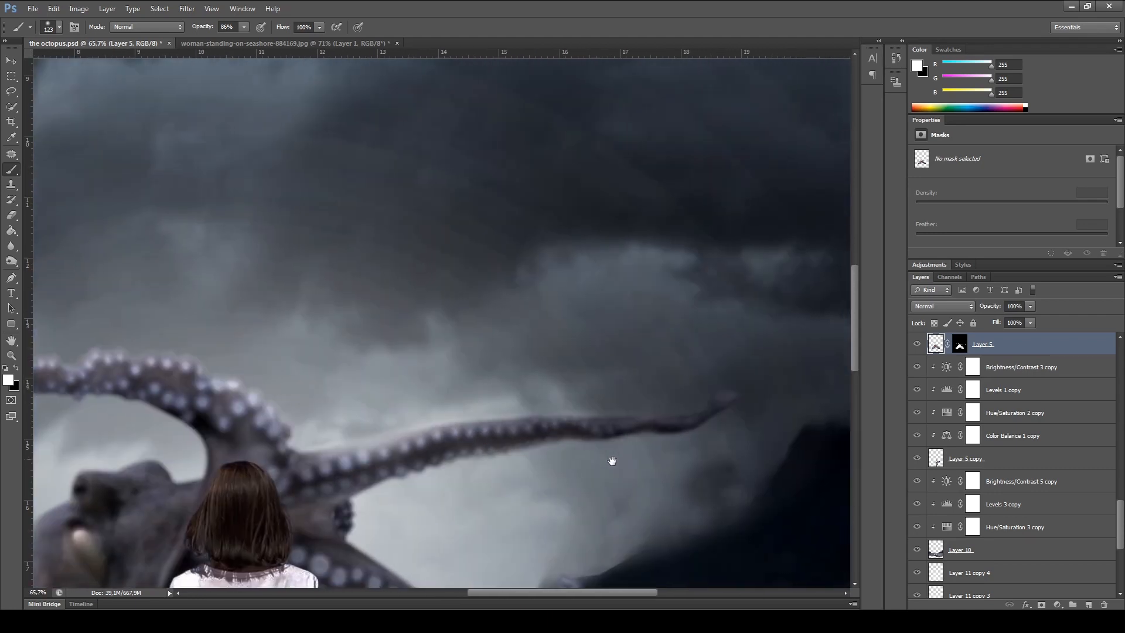
pyautogui.moveTo(568, 398); pyautogui.dragTo(669, 396)
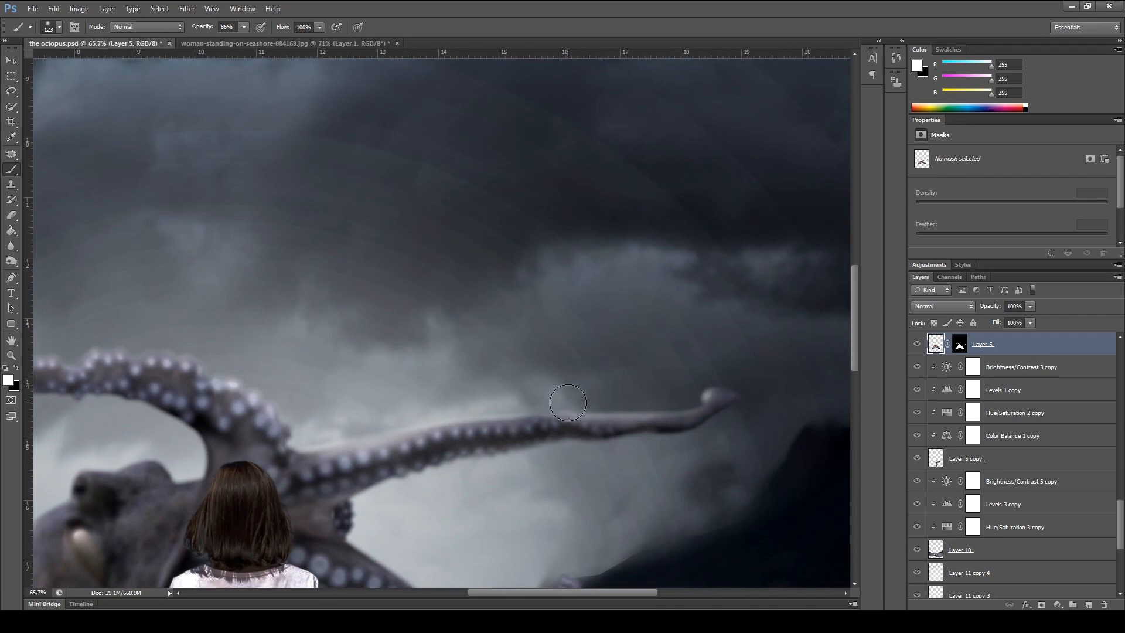
# Step: Paint white rim light along the outstretched tentacle's underside and the upper edge of the sloping tentacle below it
pyautogui.scroll(-4, 489, 394)
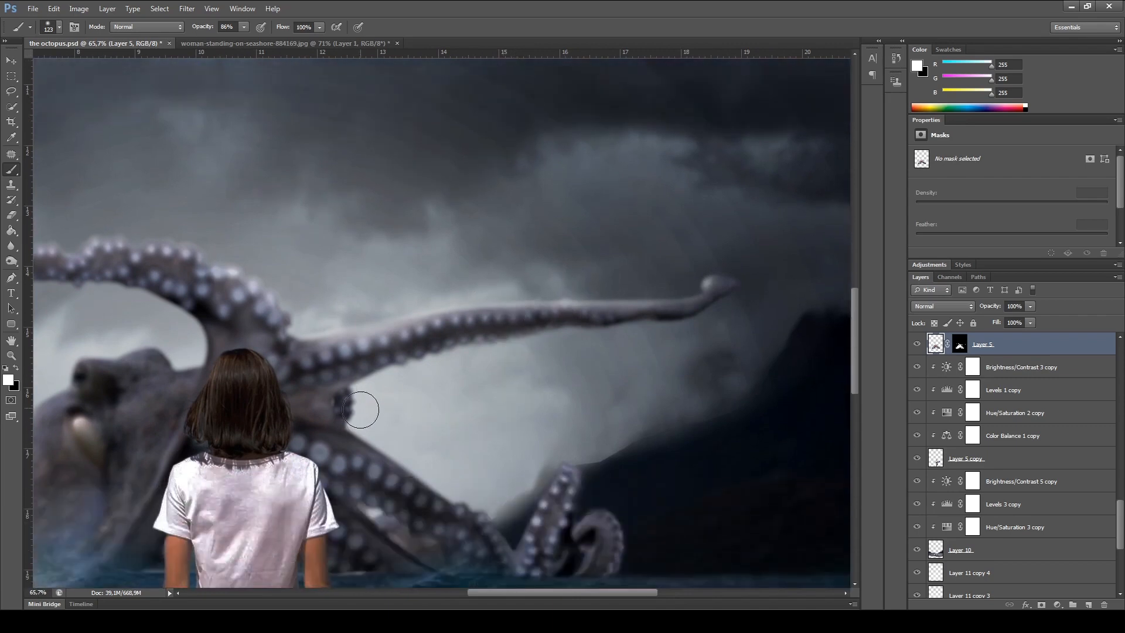
pyautogui.moveTo(366, 395)
pyautogui.mouseDown()
pyautogui.moveTo(449, 369)
pyautogui.moveTo(675, 340)
pyautogui.mouseUp()
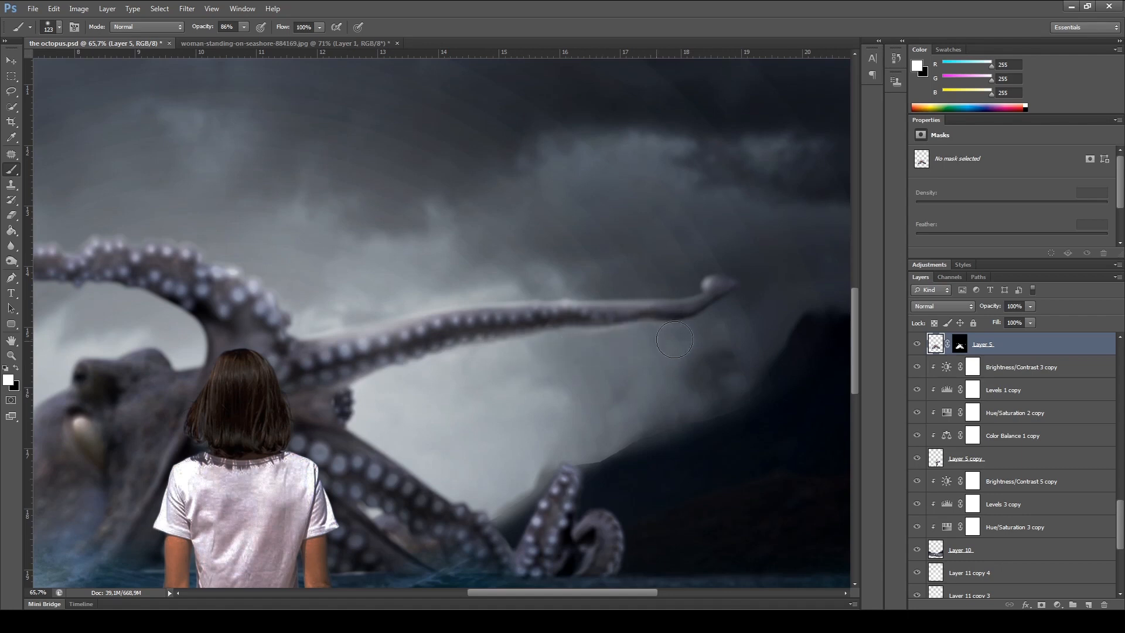
pyautogui.moveTo(363, 408); pyautogui.dragTo(450, 484)
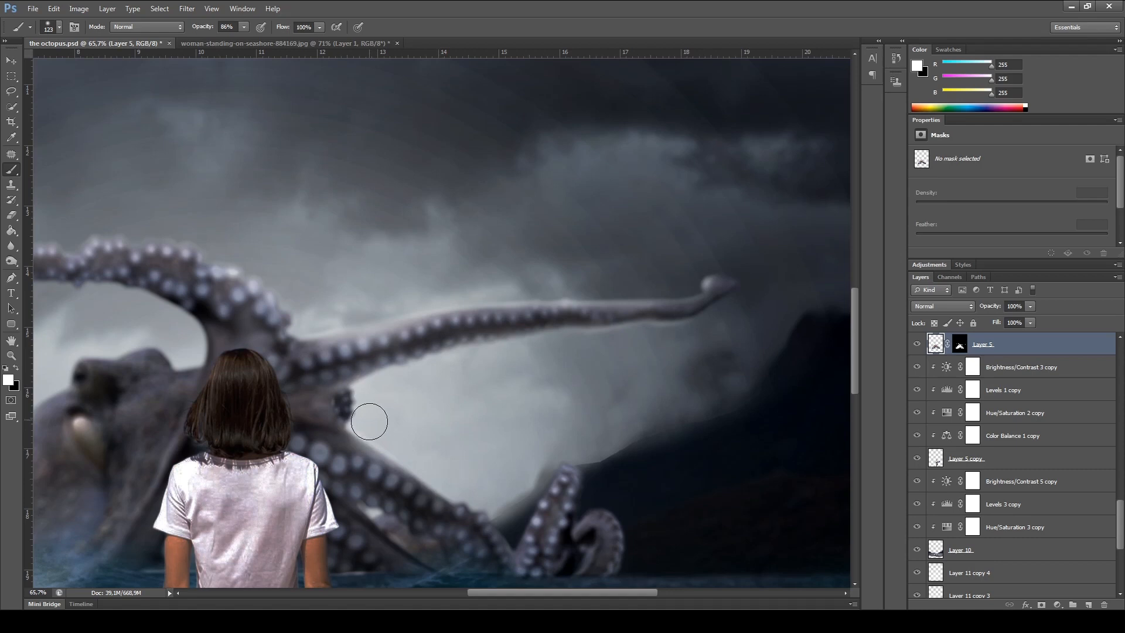
pyautogui.moveTo(364, 419); pyautogui.dragTo(466, 485)
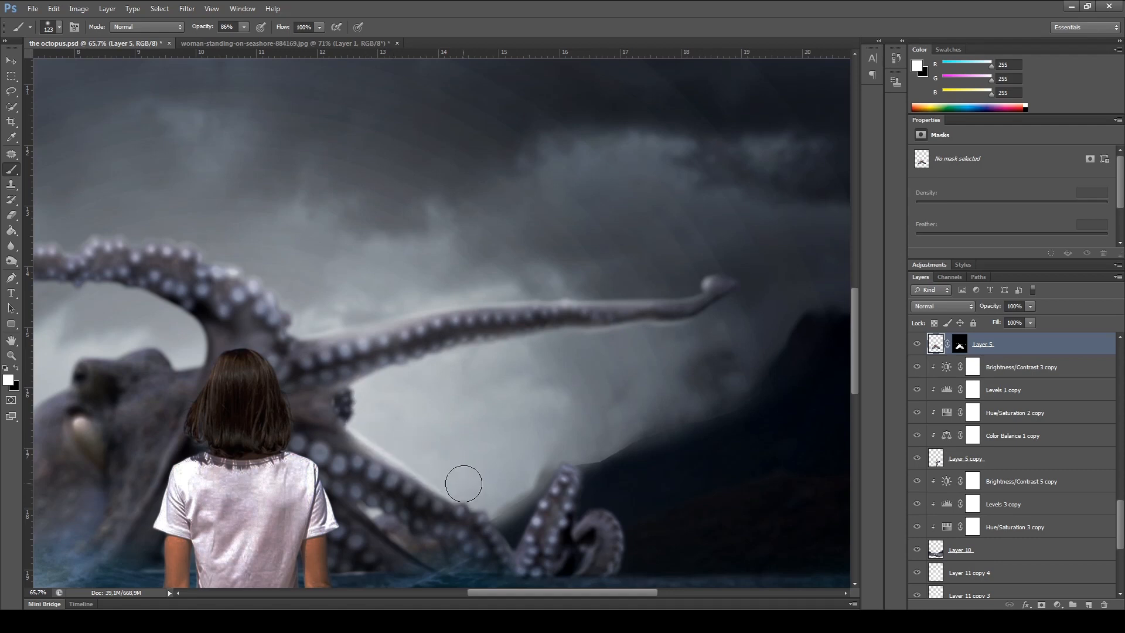
# Step: Paint thin white rim light on the end of the sloping tentacle and the small tentacle beneath it with a 26 px brush
pyautogui.scroll(-3, 463, 483)
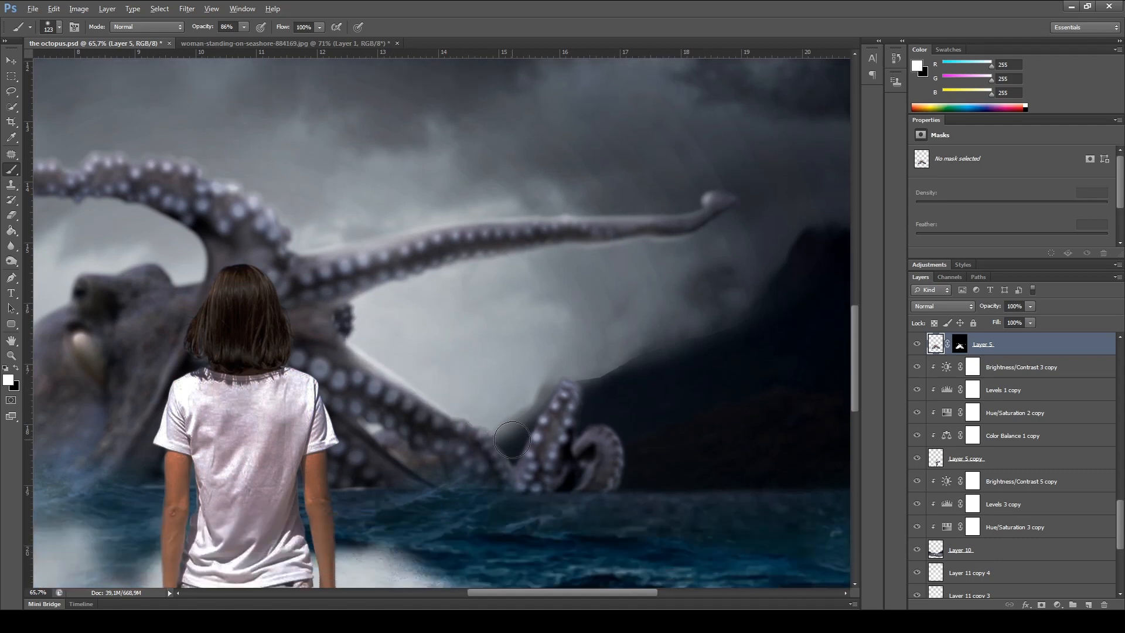
pyautogui.scroll(3, 498, 442)
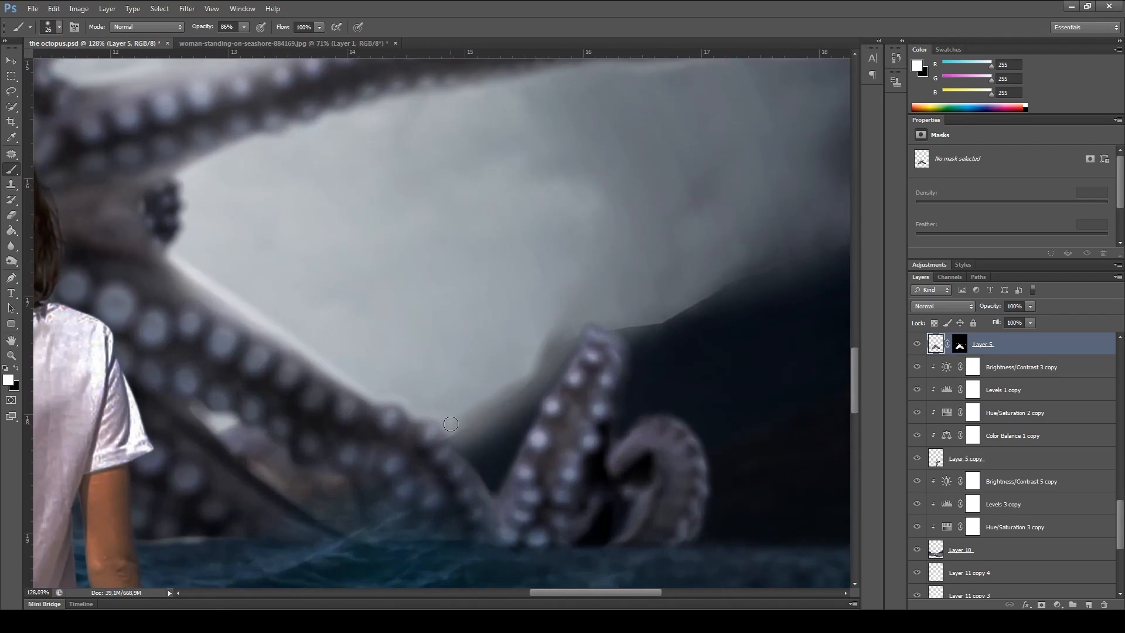
pyautogui.moveTo(213, 415); pyautogui.dragTo(239, 420)
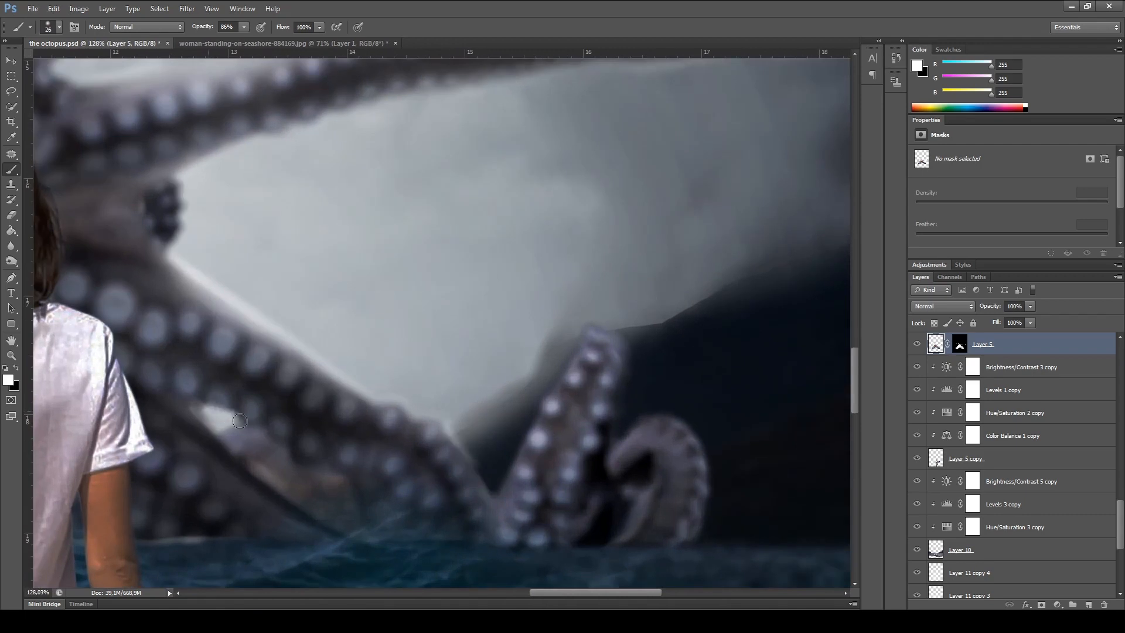
pyautogui.moveTo(286, 454); pyautogui.dragTo(325, 477)
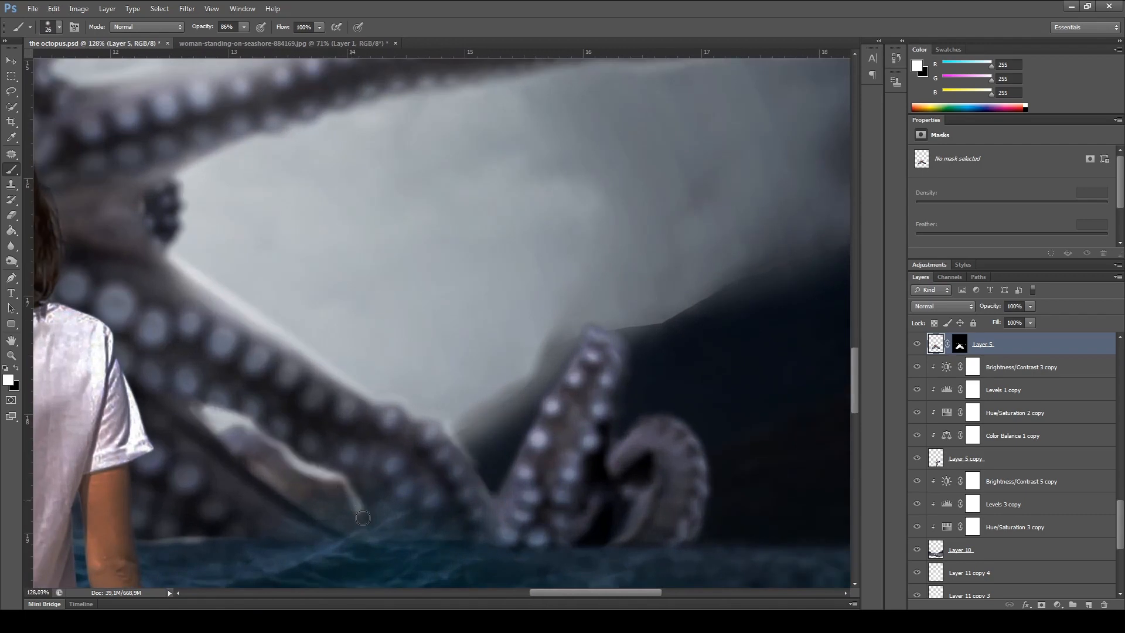
pyautogui.scroll(-5, 363, 517)
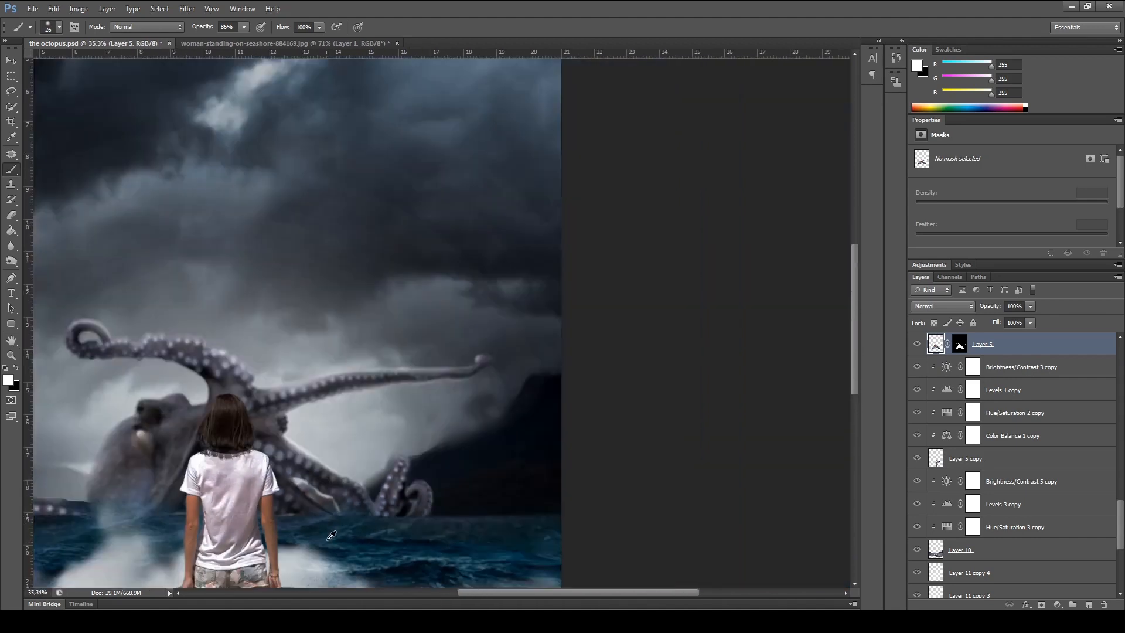
pyautogui.scroll(-4, 327, 539)
pyautogui.scroll(8, 189, 526)
# Step: Brighten the small tentacle under the sloping one with a soft 159 px white brush and check the whole composite
pyautogui.moveTo(320, 469); pyautogui.dragTo(339, 494)
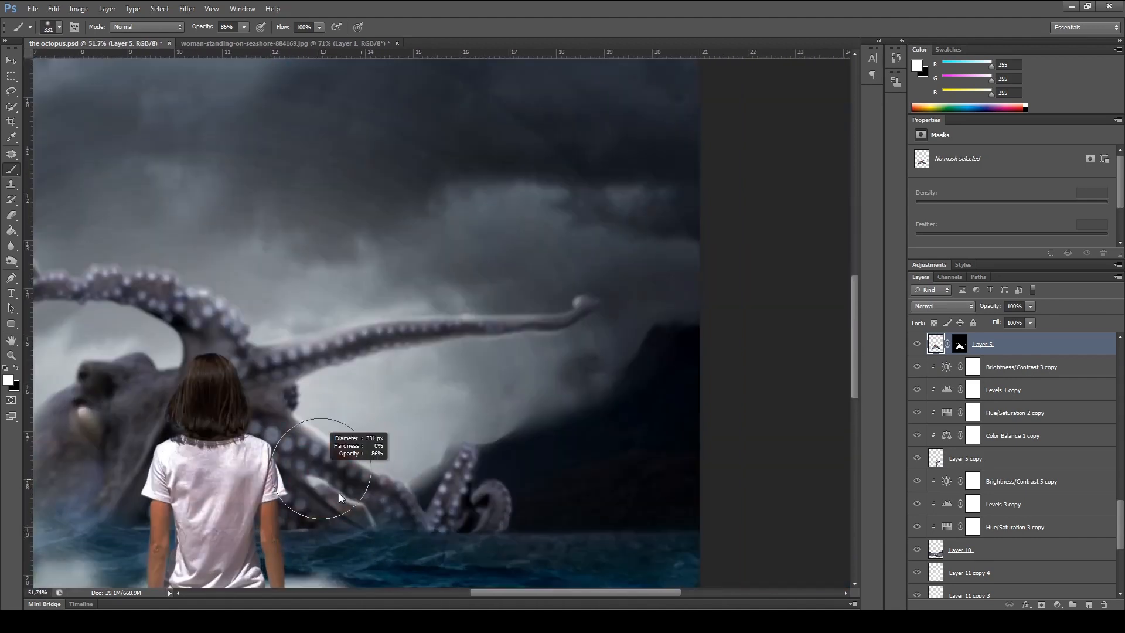
pyautogui.scroll(3, 384, 515)
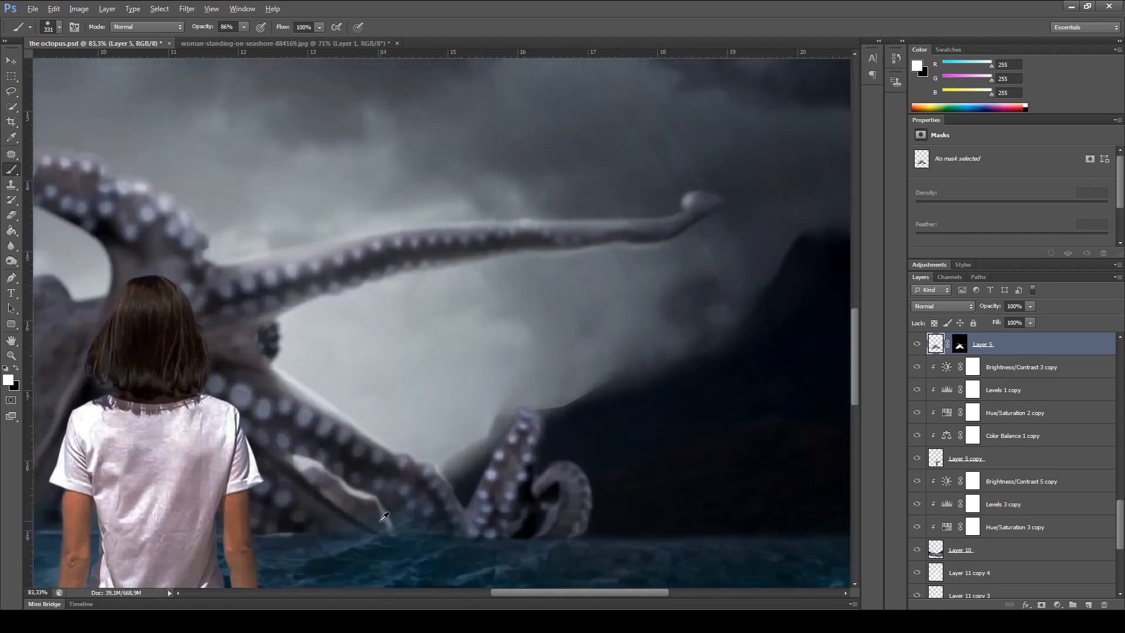
pyautogui.scroll(2, 384, 515)
pyautogui.moveTo(347, 488); pyautogui.dragTo(286, 502)
pyautogui.click(327, 472)
pyautogui.click(374, 494)
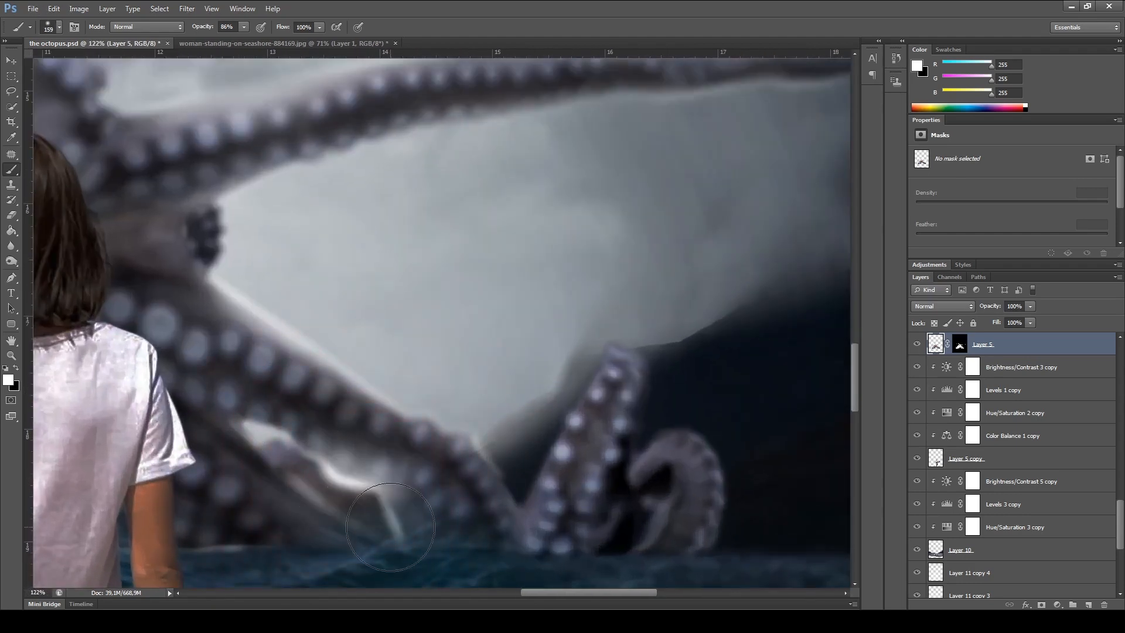
pyautogui.scroll(-12, 179, 580)
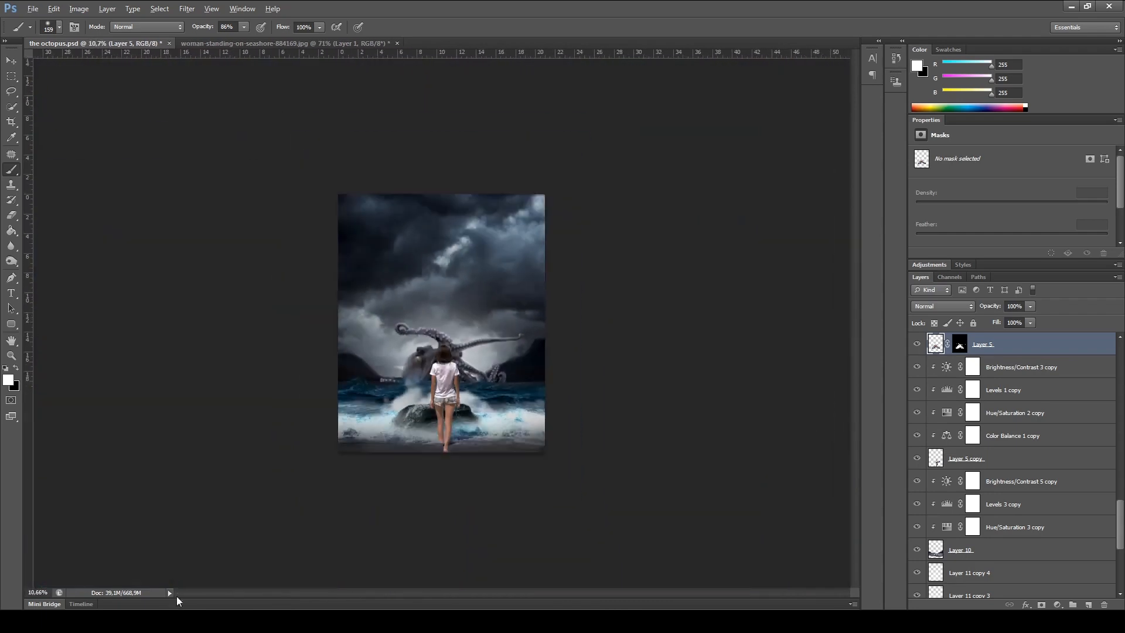
# Step: Paint white rim light along the inner arch and underside of the raised curled tentacle, enlarging the brush to 72 px
pyautogui.scroll(10, 425, 351)
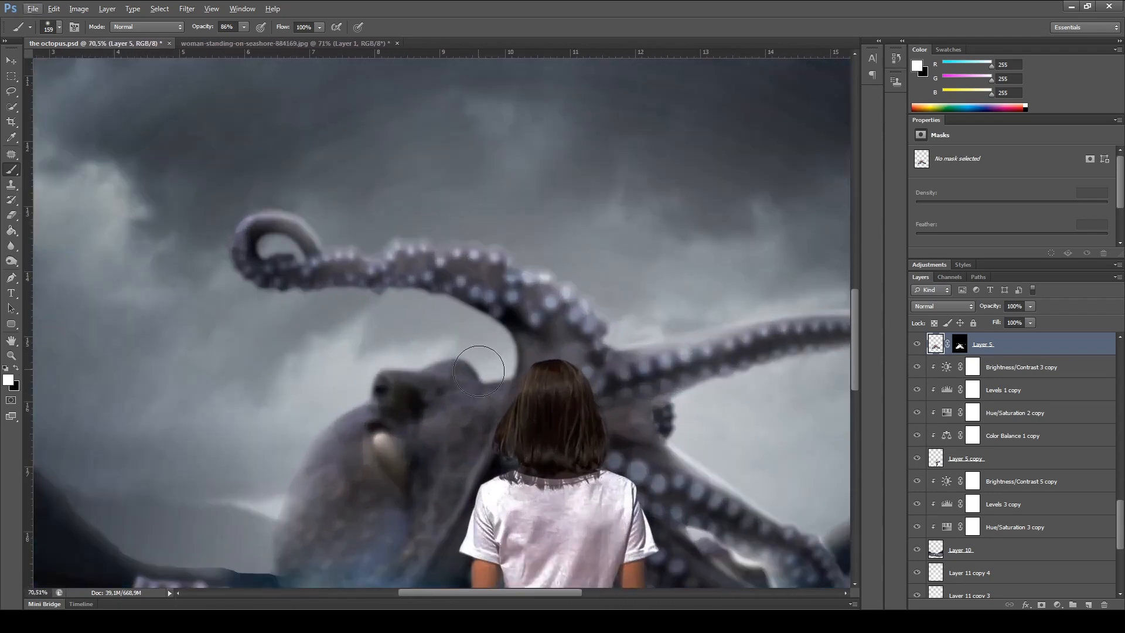
pyautogui.moveTo(500, 329); pyautogui.dragTo(472, 331)
pyautogui.scroll(4, 472, 331)
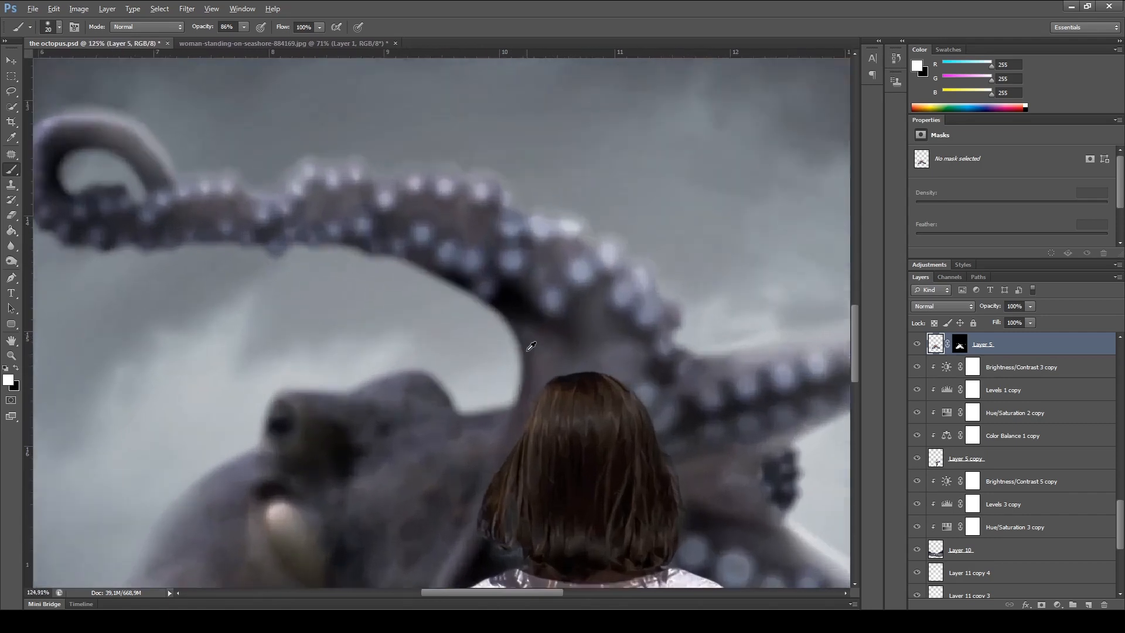
pyautogui.moveTo(508, 401)
pyautogui.mouseDown()
pyautogui.moveTo(514, 370)
pyautogui.moveTo(477, 301)
pyautogui.moveTo(505, 340)
pyautogui.moveTo(519, 389)
pyautogui.moveTo(509, 410)
pyautogui.mouseUp()
pyautogui.hotkey('ctrl', 'z')
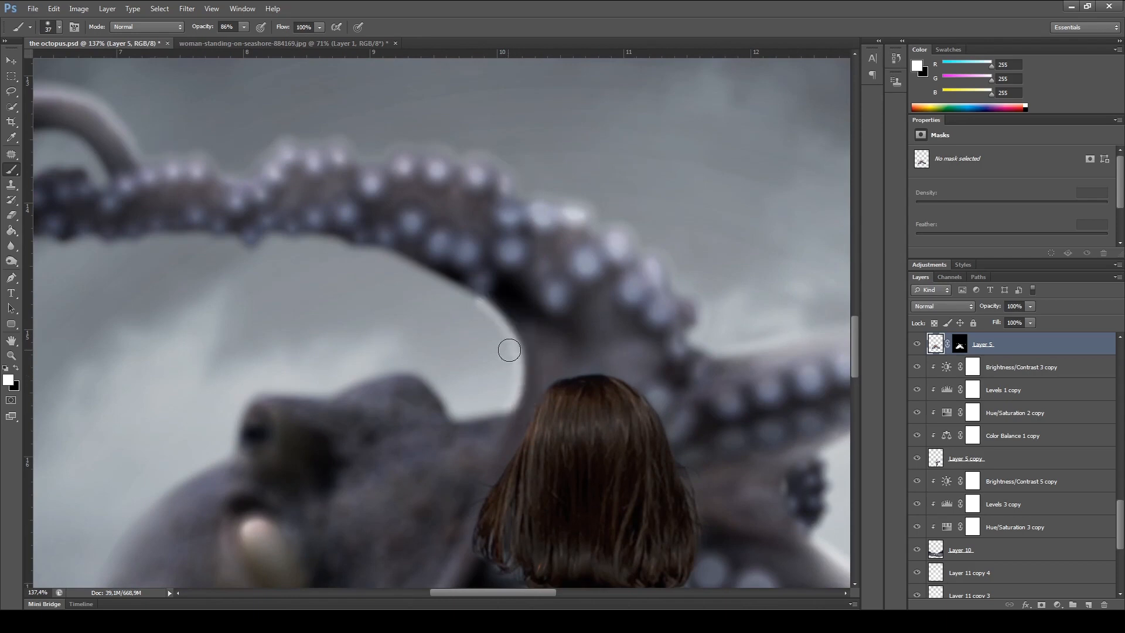
pyautogui.scroll(-3, 507, 349)
pyautogui.keyDown('alt'); pyautogui.rightClick(472, 316); pyautogui.keyUp('alt')
pyautogui.moveTo(485, 317)
pyautogui.mouseDown()
pyautogui.moveTo(442, 295)
pyautogui.moveTo(345, 291)
pyautogui.moveTo(415, 291)
pyautogui.moveTo(278, 290)
pyautogui.moveTo(352, 285)
pyautogui.moveTo(347, 276)
pyautogui.moveTo(238, 303)
pyautogui.moveTo(279, 309)
pyautogui.moveTo(259, 310)
pyautogui.moveTo(281, 296)
pyautogui.moveTo(277, 279)
pyautogui.moveTo(161, 286)
pyautogui.moveTo(323, 281)
pyautogui.moveTo(191, 284)
pyautogui.moveTo(93, 257)
pyautogui.mouseUp()
pyautogui.scroll(-5, 73, 257)
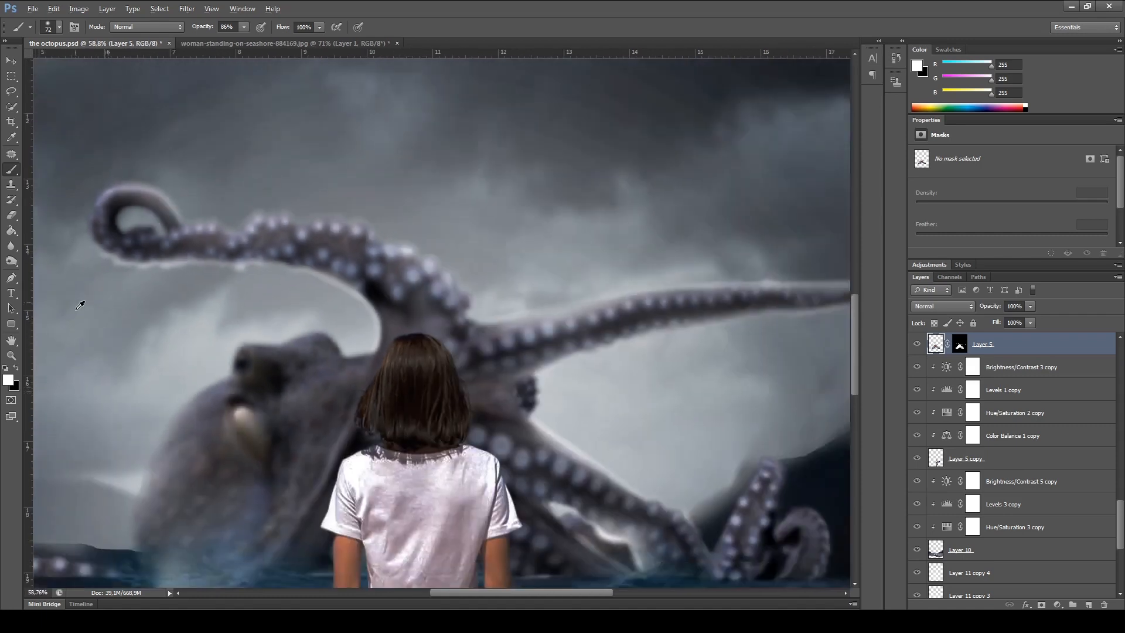
# Step: Paint white rim light around the inside of the raised tentacle's curled tip
pyautogui.scroll(3, 111, 388)
pyautogui.scroll(6, 113, 175)
pyautogui.moveTo(130, 130)
pyautogui.mouseDown()
pyautogui.moveTo(162, 137)
pyautogui.moveTo(178, 162)
pyautogui.mouseUp()
pyautogui.scroll(-5, 177, 162)
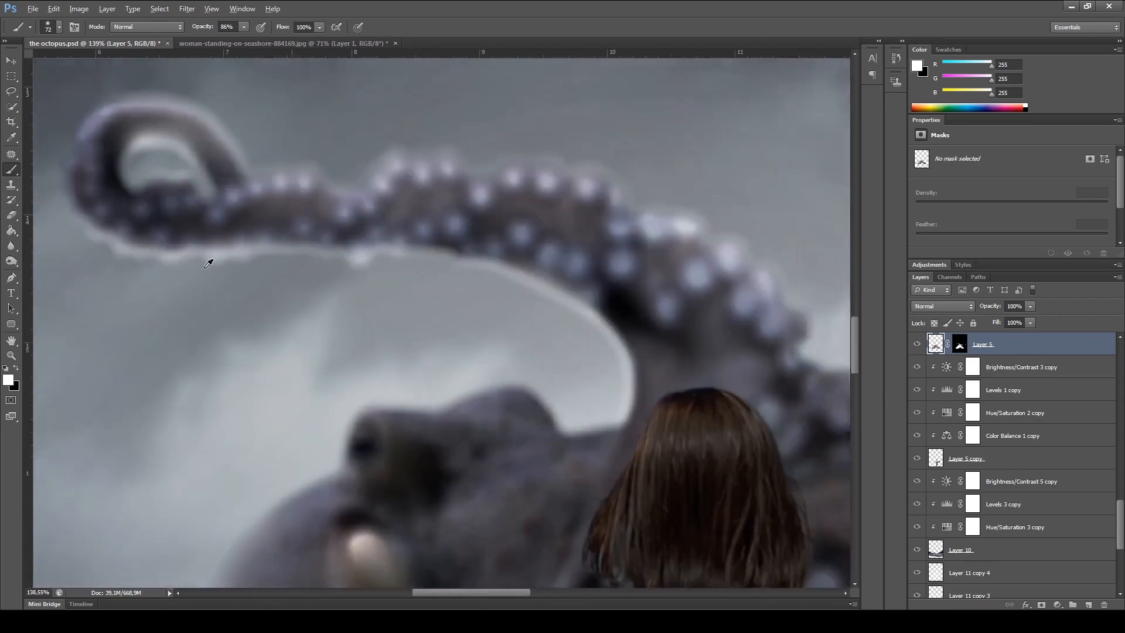
# Step: Paint white rim light along the outer outline and top of the octopus's head with the 72 px brush
pyautogui.scroll(-1, 193, 432)
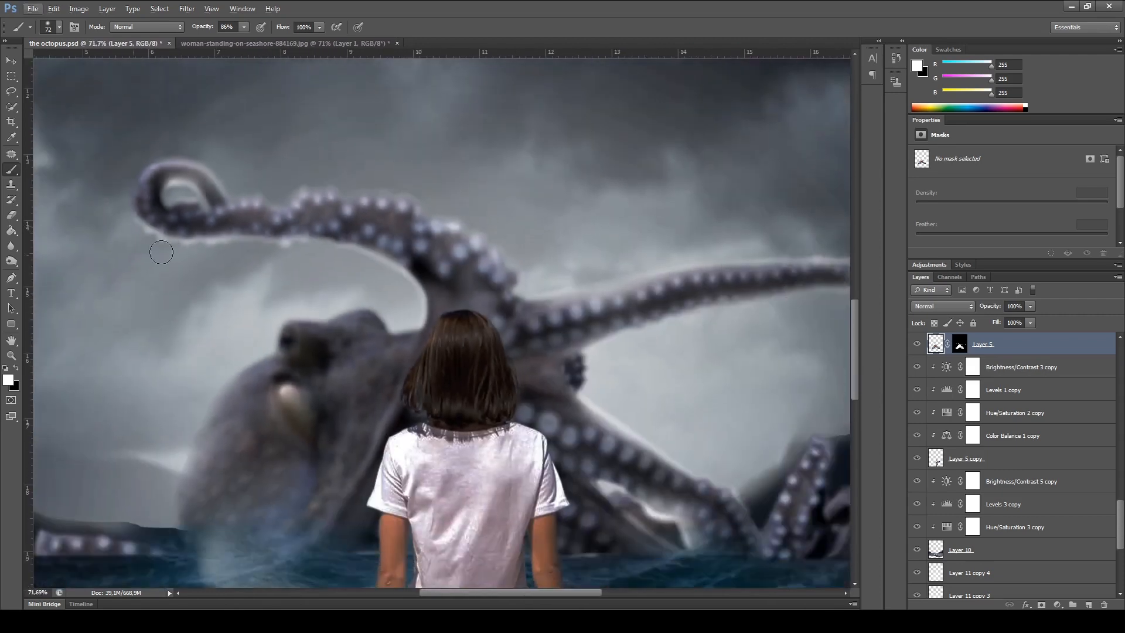
pyautogui.scroll(-2, 191, 394)
pyautogui.hscroll(-4, 360, 410)
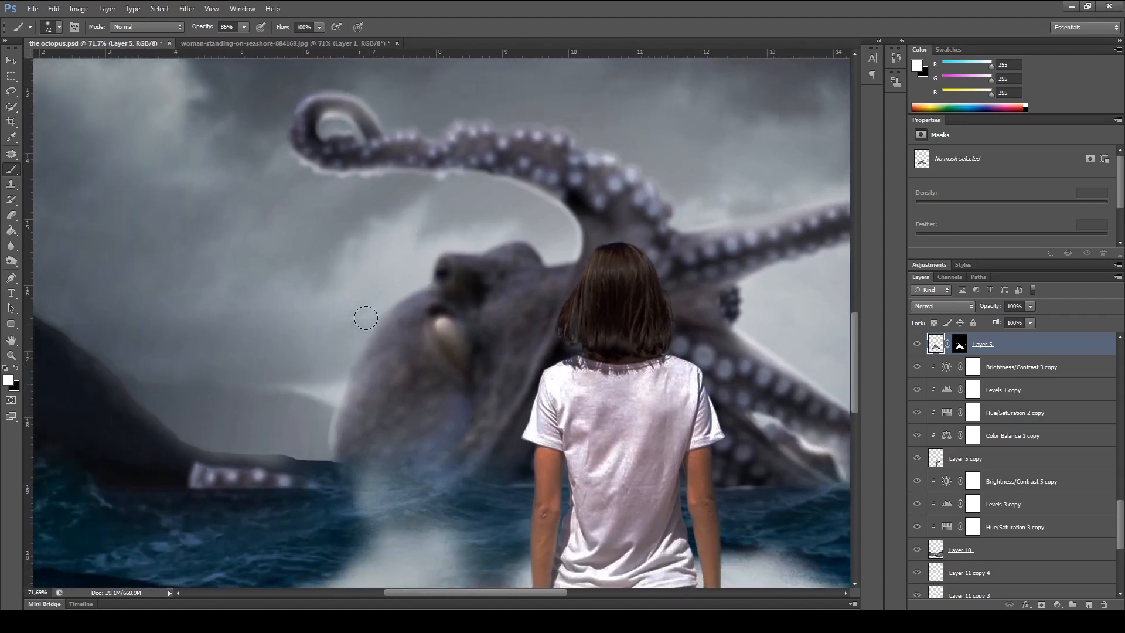
pyautogui.moveTo(379, 304); pyautogui.dragTo(341, 371)
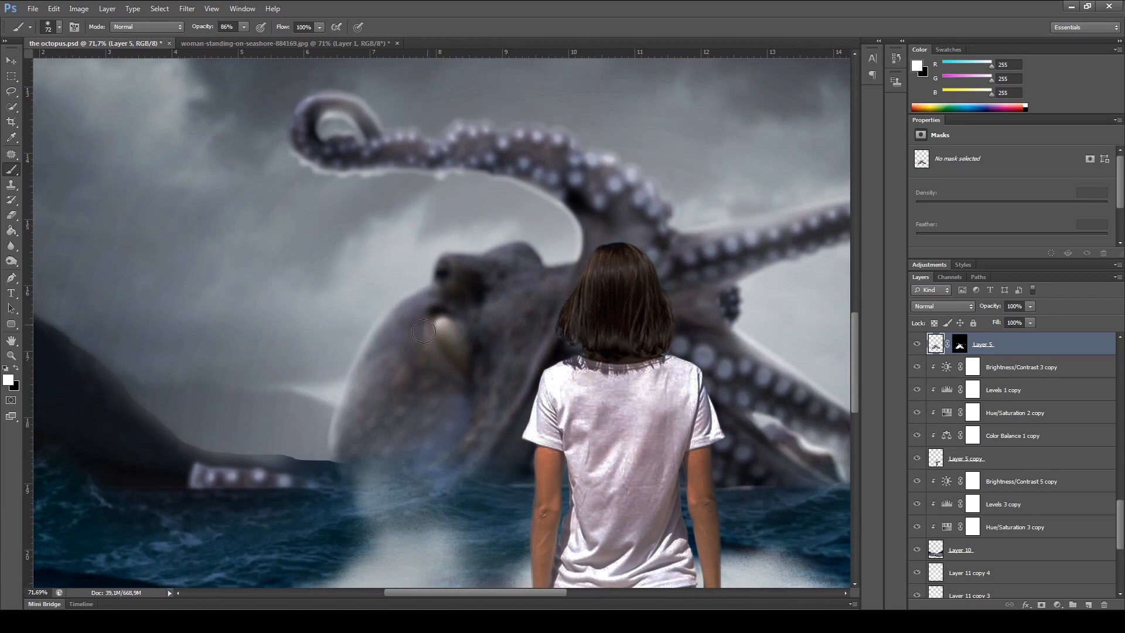
pyautogui.moveTo(507, 237); pyautogui.dragTo(577, 270)
# Step: Brighten the small tentacle at the waterline beside the octopus's head with white and check the lighting across the composite
pyautogui.scroll(-5, 362, 453)
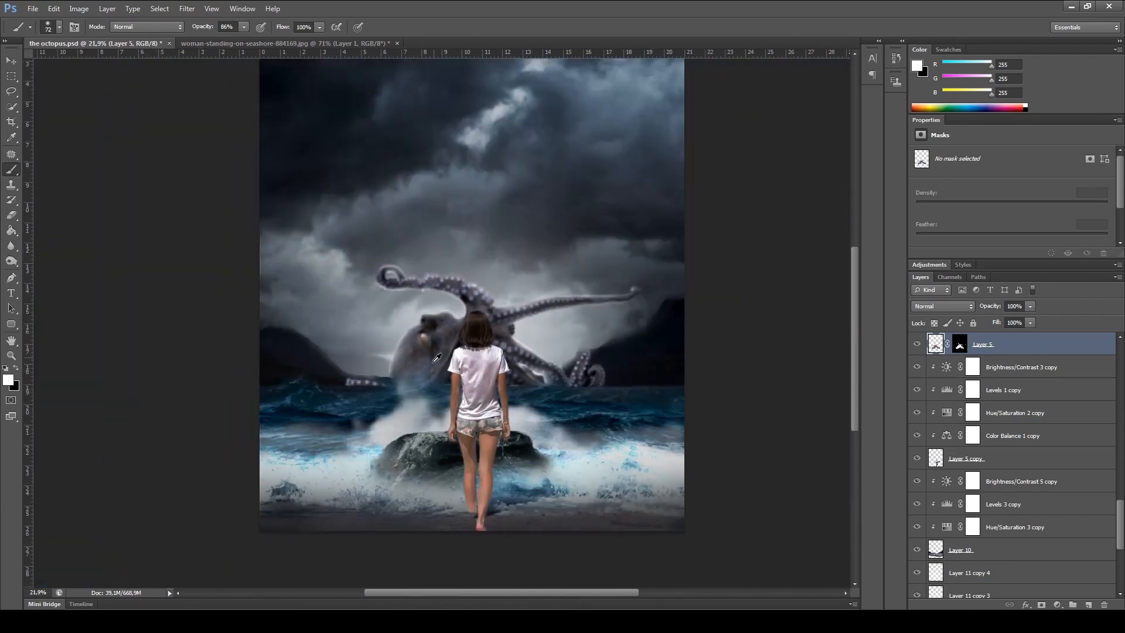
pyautogui.scroll(5, 347, 373)
pyautogui.moveTo(355, 380)
pyautogui.mouseDown()
pyautogui.moveTo(388, 392)
pyautogui.moveTo(458, 386)
pyautogui.moveTo(389, 381)
pyautogui.mouseUp()
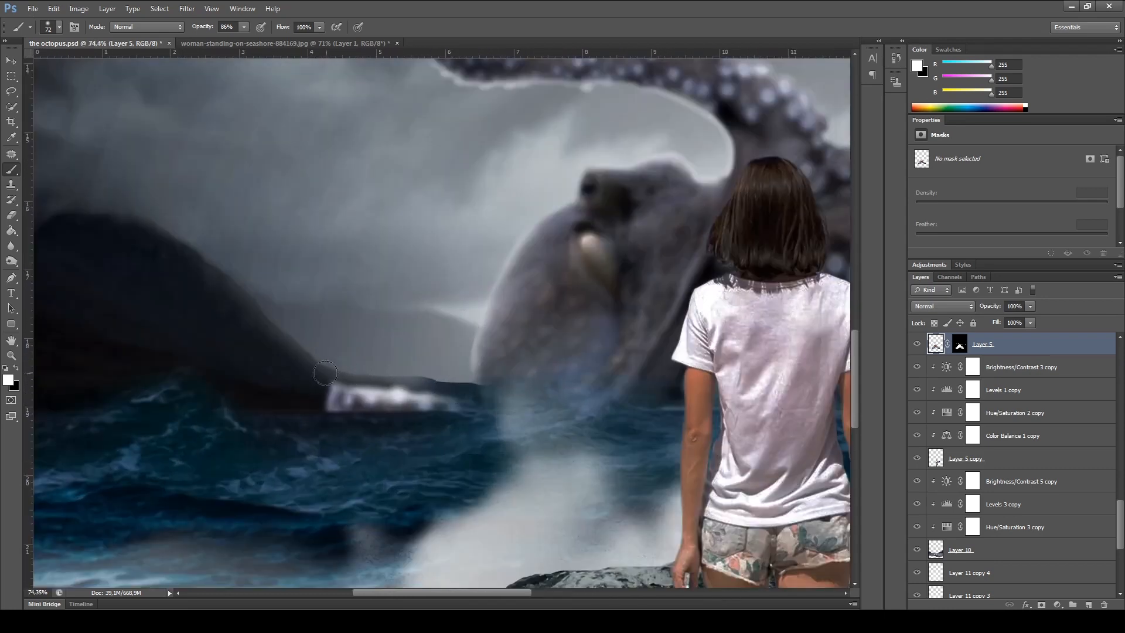
pyautogui.scroll(-5, 325, 373)
pyautogui.scroll(5, 395, 386)
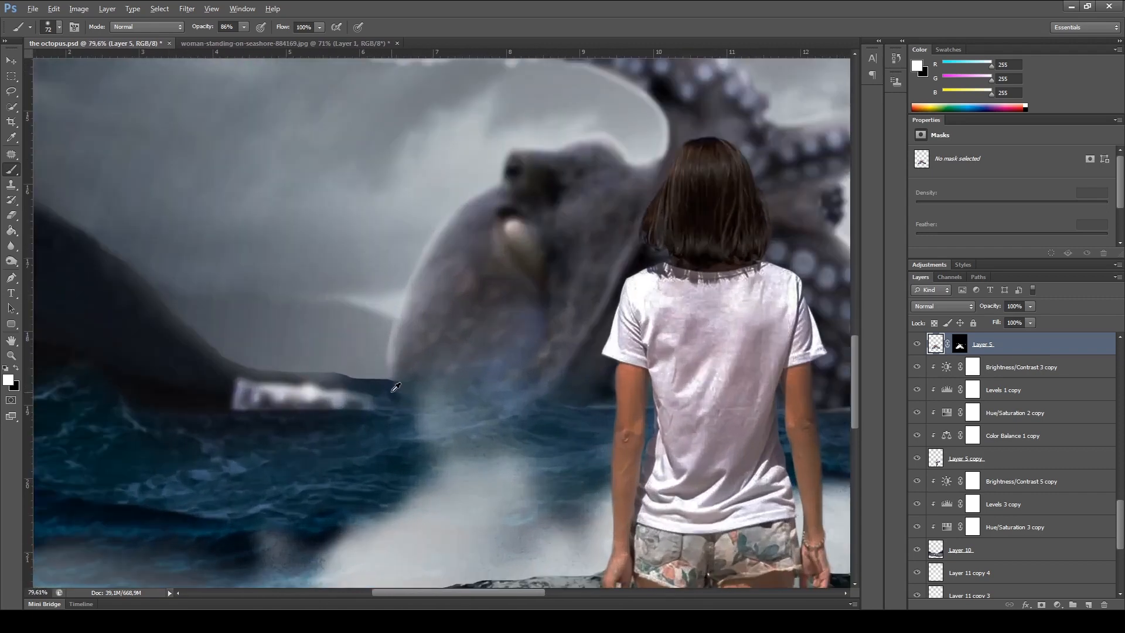
pyautogui.moveTo(399, 404)
pyautogui.mouseDown()
pyautogui.moveTo(496, 399)
pyautogui.moveTo(546, 361)
pyautogui.mouseUp()
pyautogui.scroll(-4, 514, 419)
pyautogui.scroll(2, 440, 441)
pyautogui.scroll(4, 315, 432)
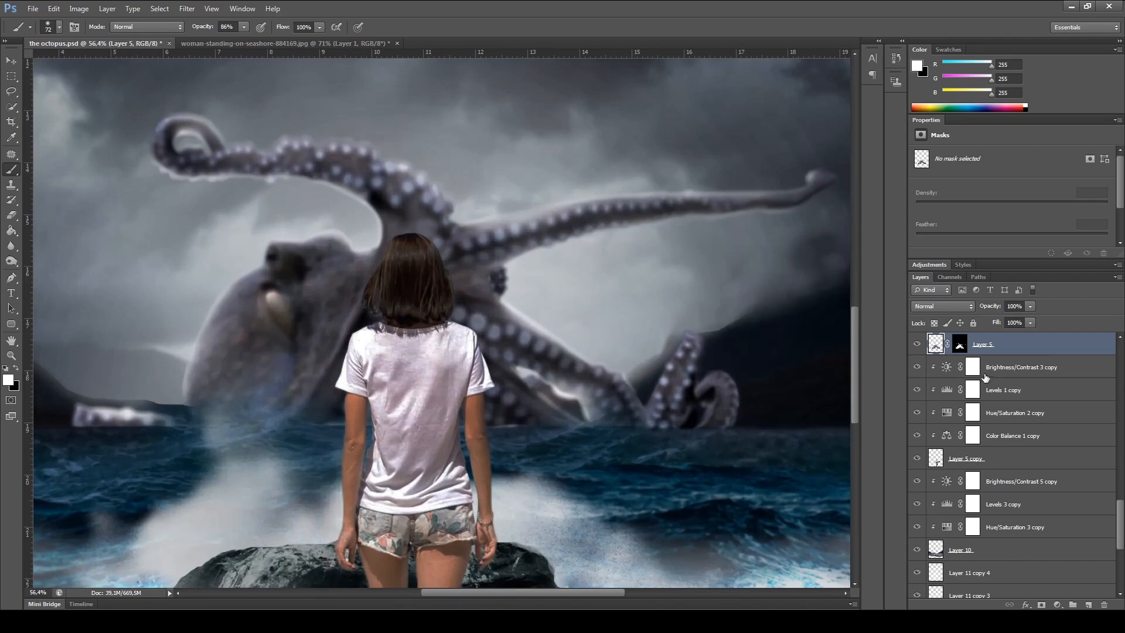
# Step: Add an empty layer above Brightness/Contrast 5 copy, make white the foreground colour, and identify the Layer 5 copy tentacles by toggling their visibility
pyautogui.scroll(1, 986, 378)
pyautogui.scroll(-3, 1003, 513)
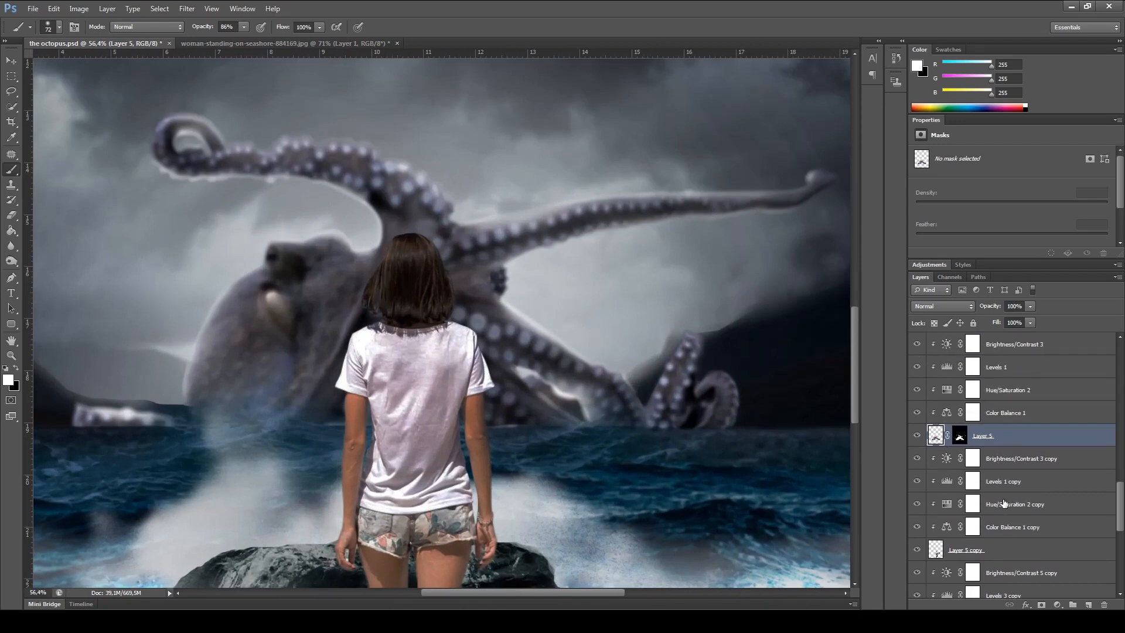
pyautogui.click(1003, 526)
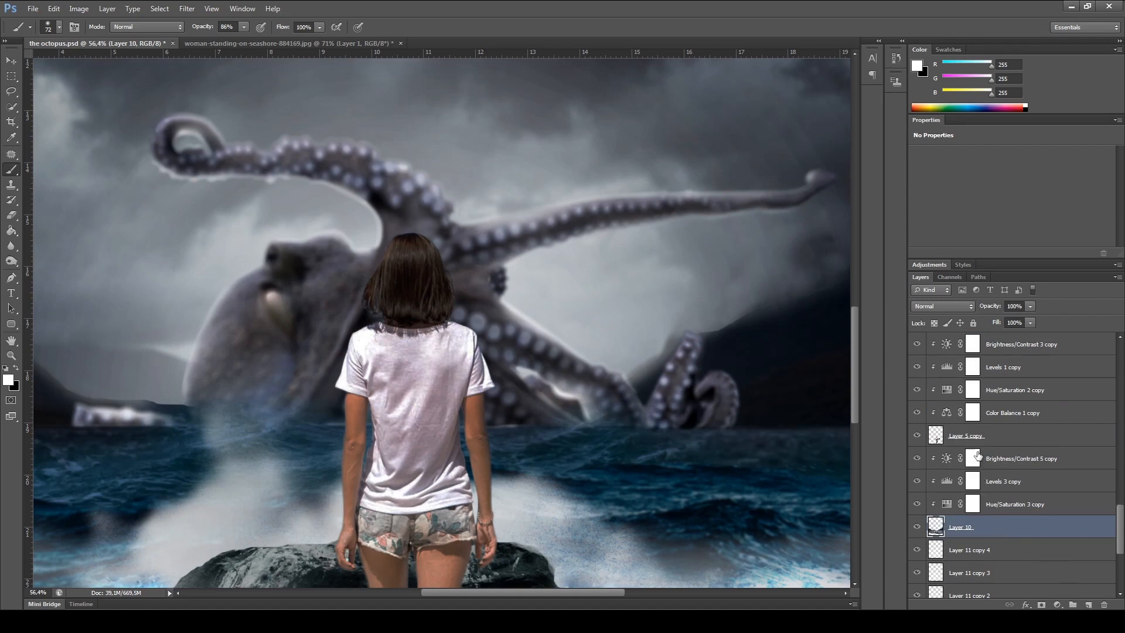
pyautogui.click(1003, 456)
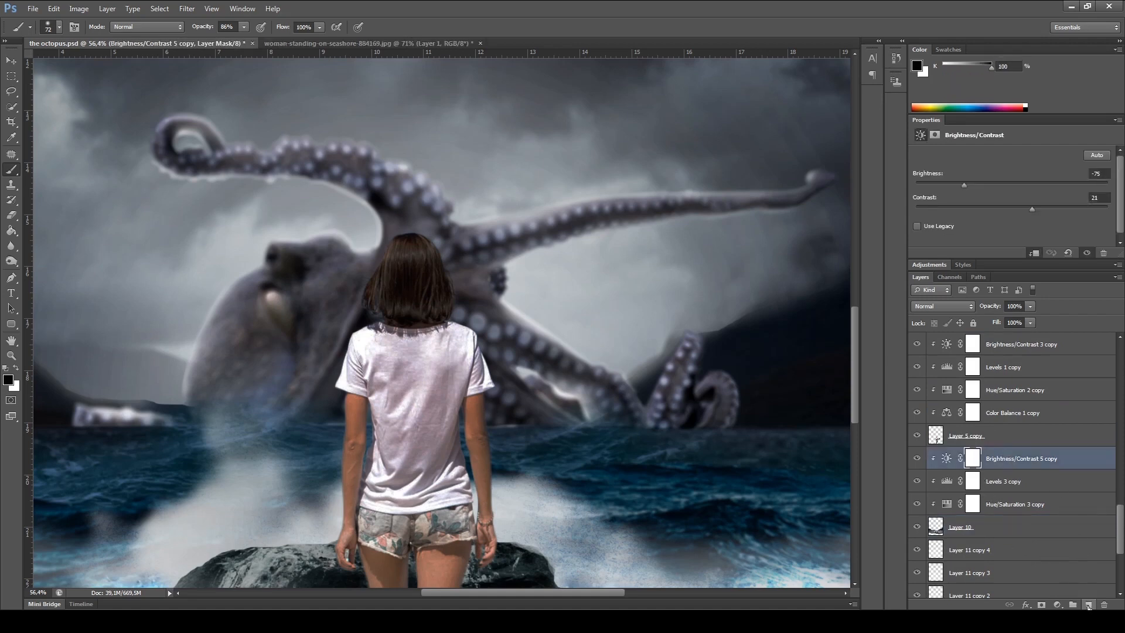
pyautogui.click(1088, 605)
pyautogui.press('x')
pyautogui.click(917, 434)
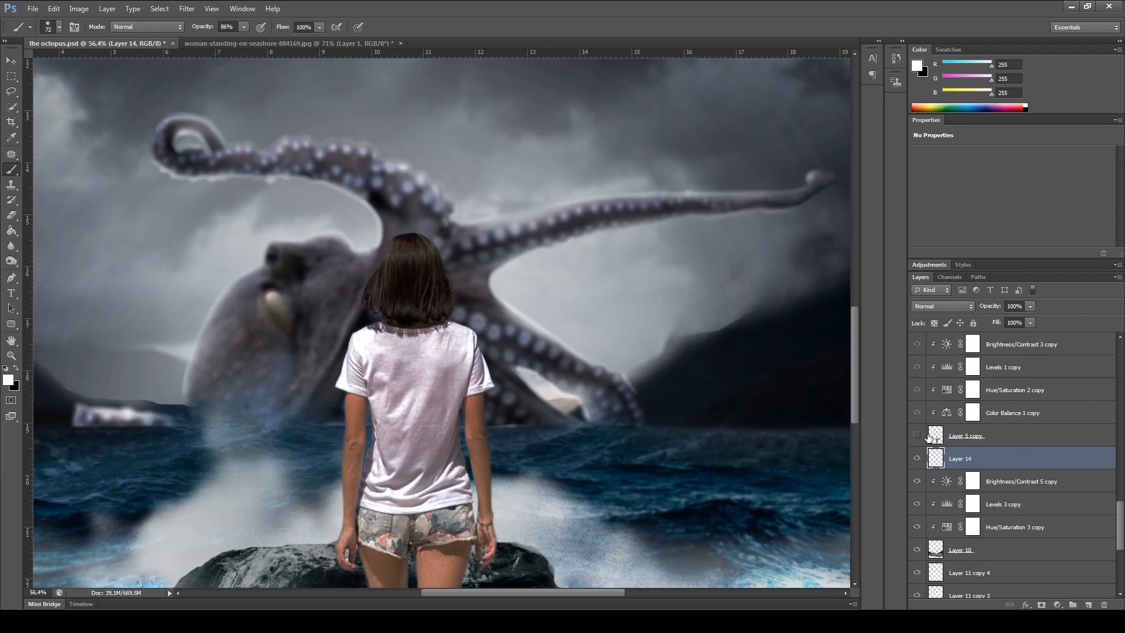
pyautogui.click(917, 434)
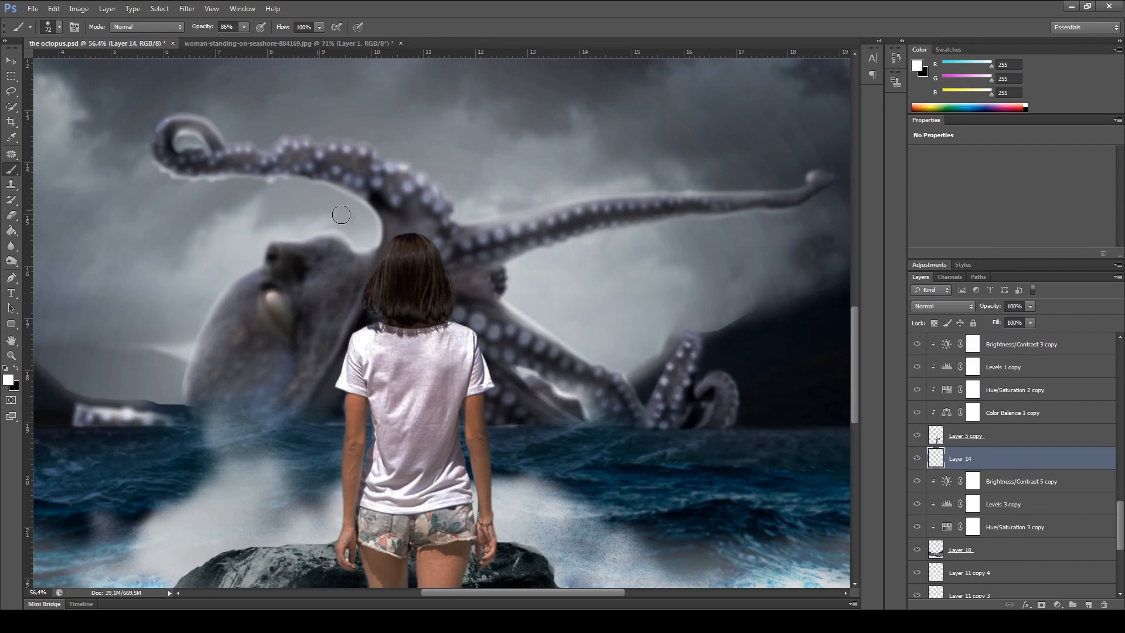
# Step: Paint a soft white glow around the octopus's head and between its tentacles on Layer 14 with the 218 px brush at 62% opacity
pyautogui.moveTo(262, 273)
pyautogui.mouseDown()
pyautogui.moveTo(223, 320)
pyautogui.moveTo(247, 307)
pyautogui.moveTo(230, 288)
pyautogui.moveTo(252, 305)
pyautogui.moveTo(255, 296)
pyautogui.moveTo(203, 386)
pyautogui.mouseUp()
pyautogui.hotkey('ctrl', 'z')
pyautogui.click(164, 439)
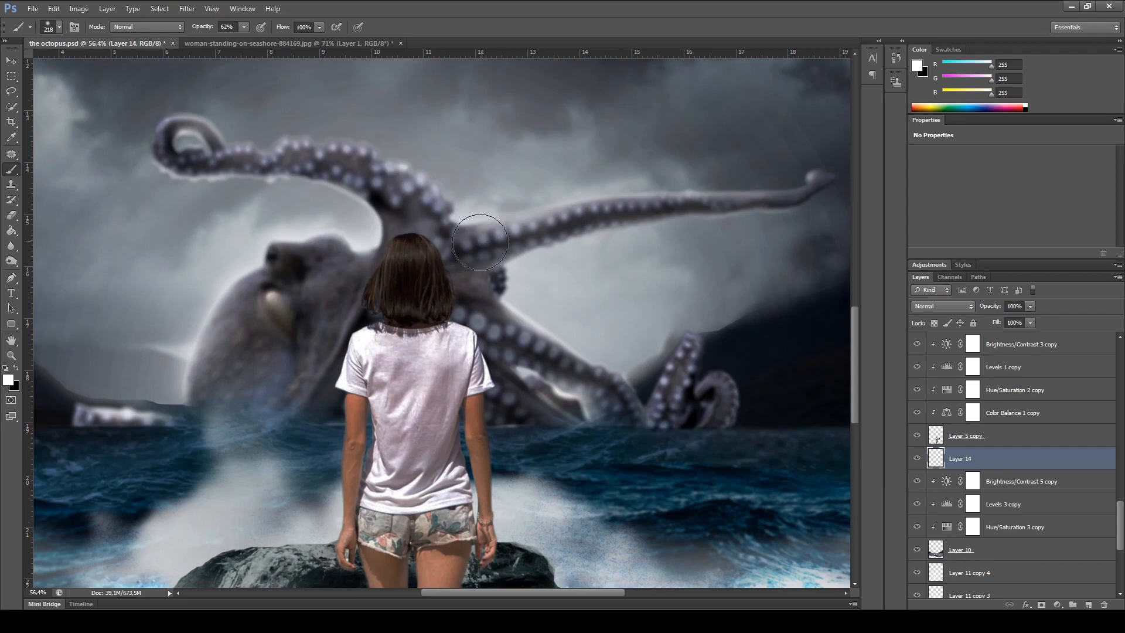
pyautogui.click(629, 218)
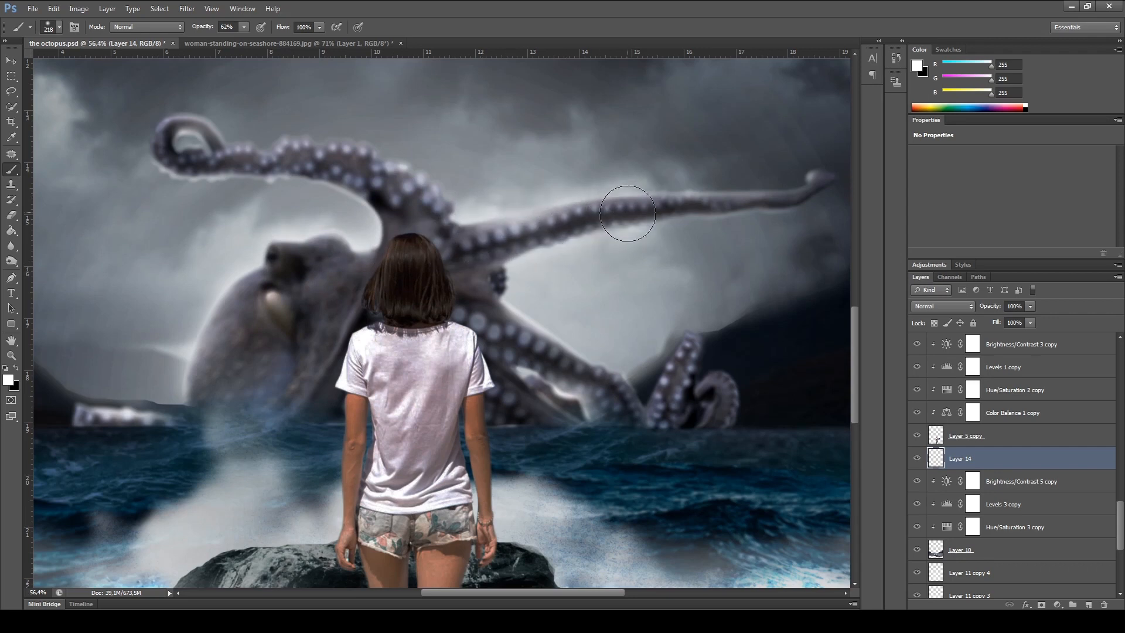
pyautogui.moveTo(497, 260)
pyautogui.mouseDown()
pyautogui.moveTo(504, 322)
pyautogui.moveTo(573, 377)
pyautogui.moveTo(545, 393)
pyautogui.mouseUp()
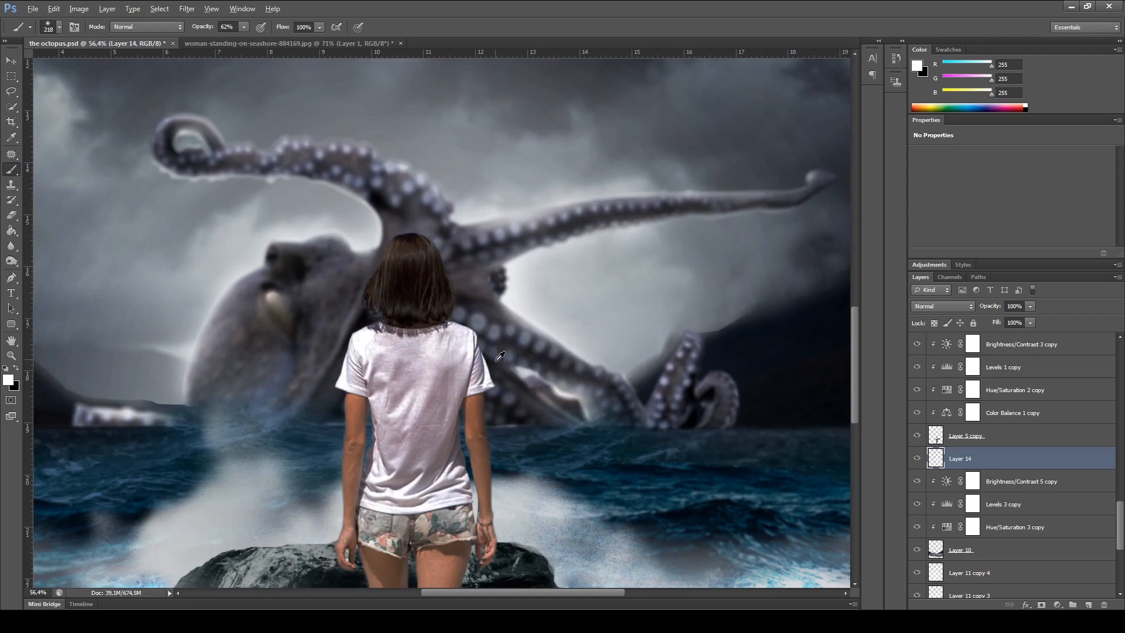
pyautogui.scroll(-5, 545, 392)
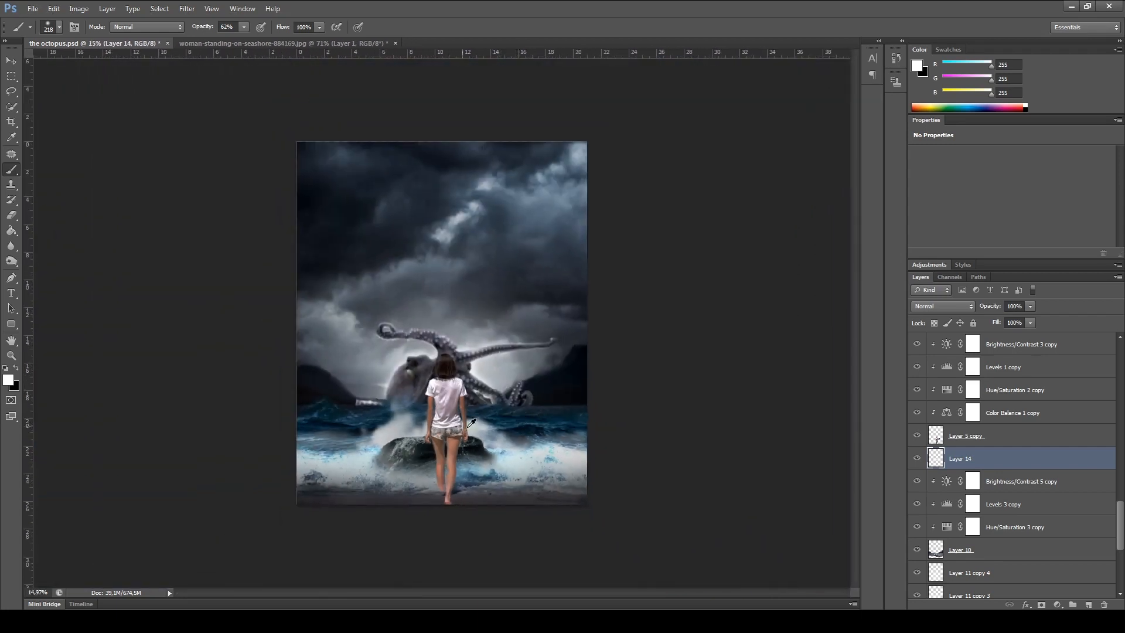
pyautogui.scroll(5, 471, 422)
pyautogui.scroll(-5, 353, 421)
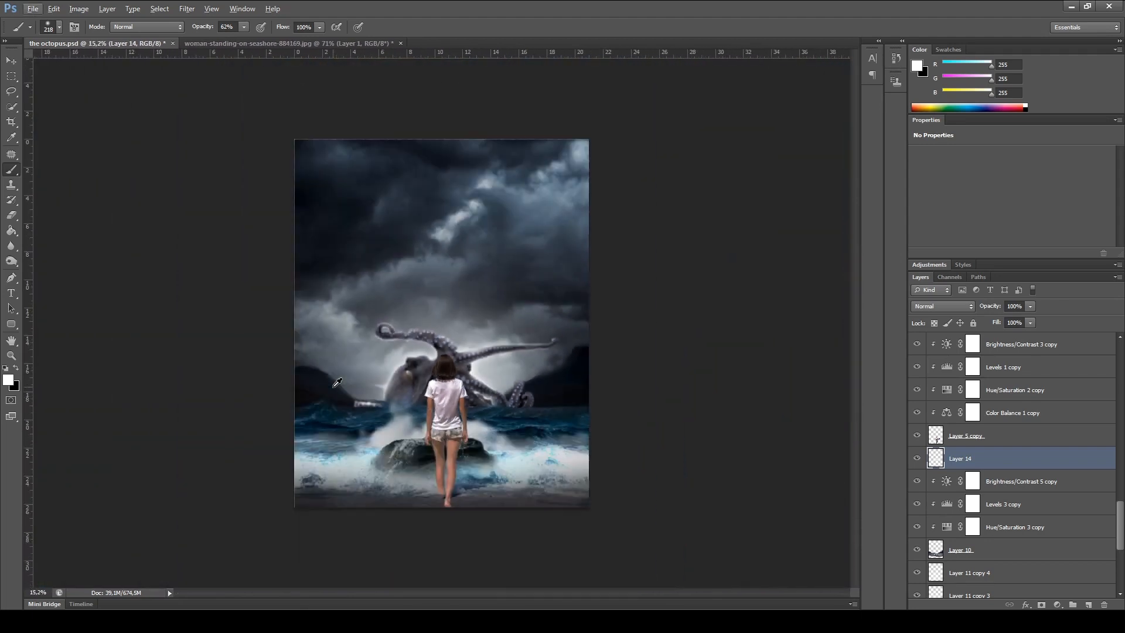
pyautogui.scroll(3, 460, 413)
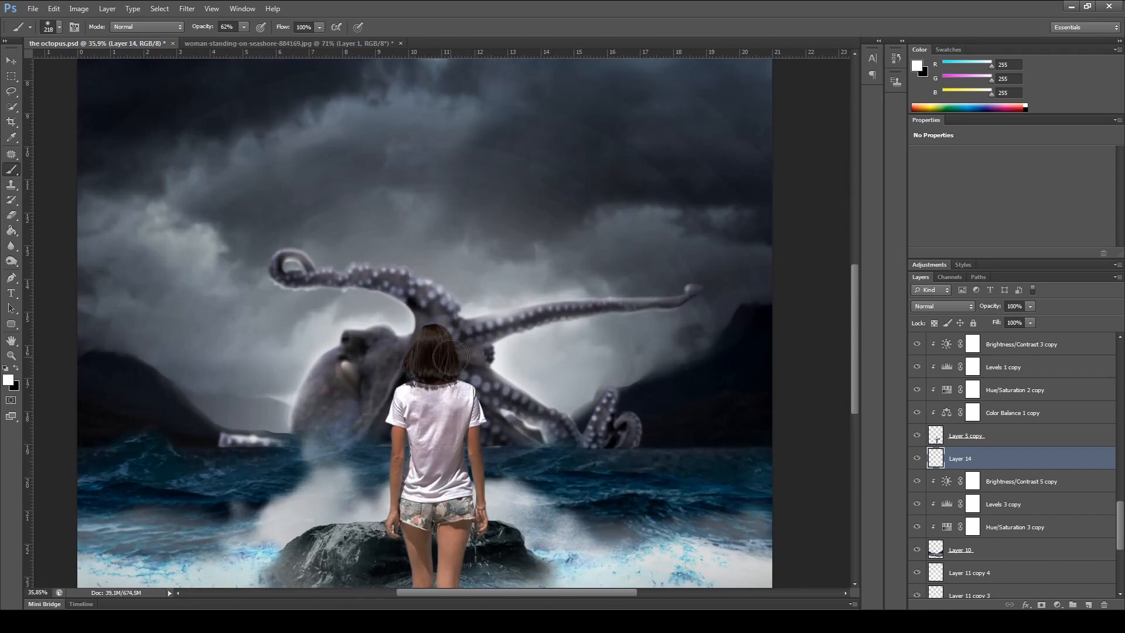
# Step: Add a layer mask to Layer 5 copy from its own outline and make the layer's image active for painting
pyautogui.scroll(4, 646, 425)
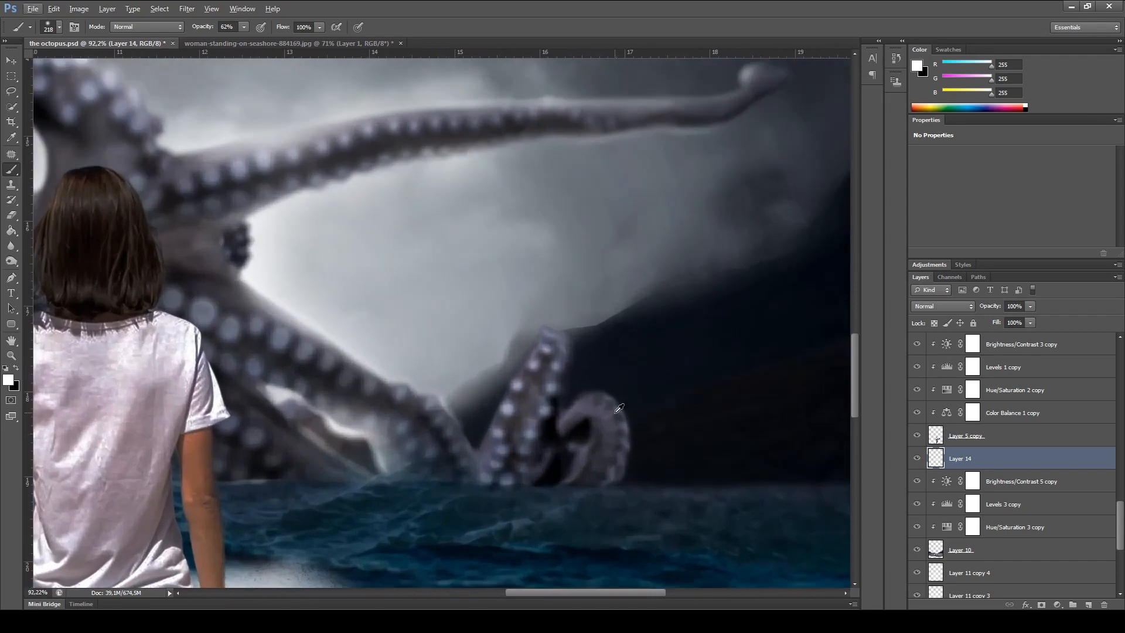
pyautogui.click(10, 61)
pyautogui.keyDown('ctrl'); pyautogui.click(596, 450); pyautogui.keyUp('ctrl')
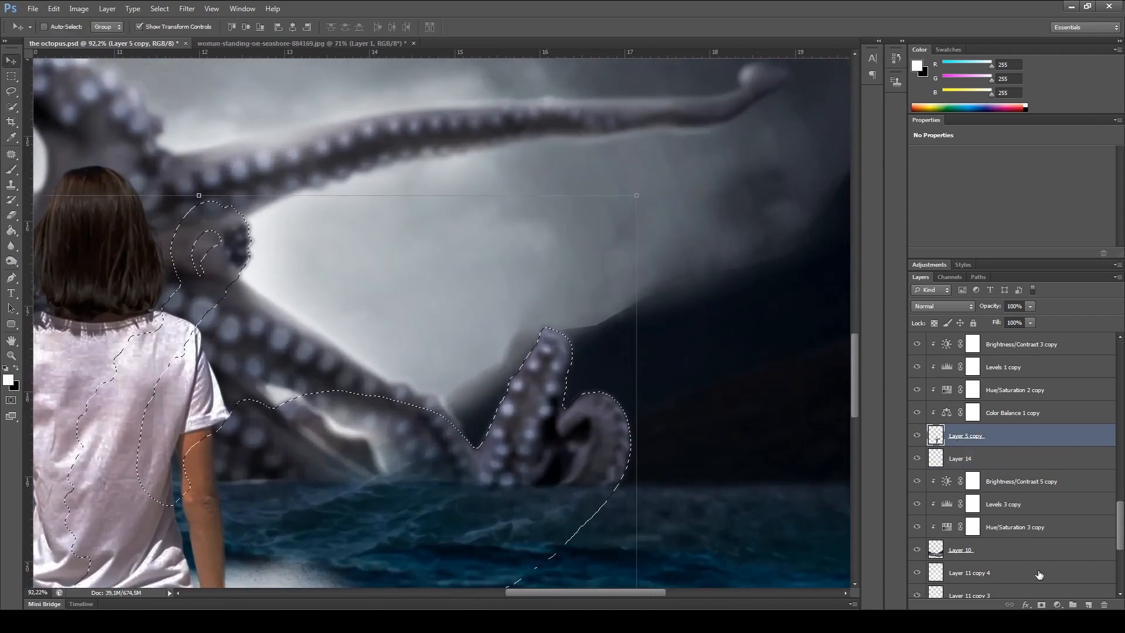
pyautogui.keyDown('alt'); pyautogui.click(1041, 604); pyautogui.keyUp('alt')
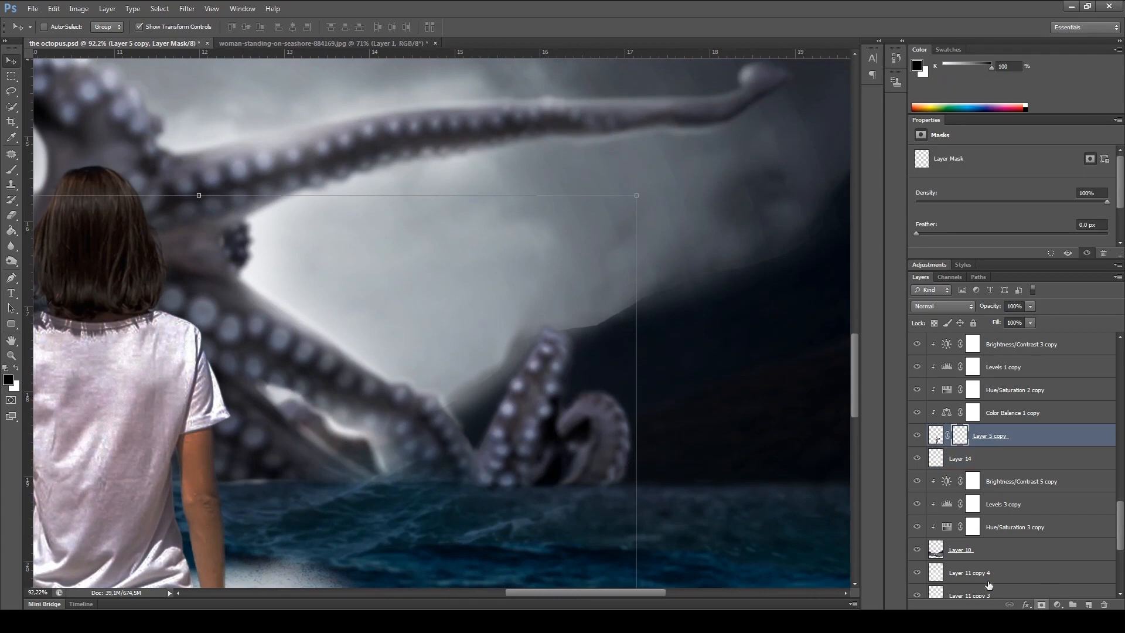
pyautogui.click(936, 436)
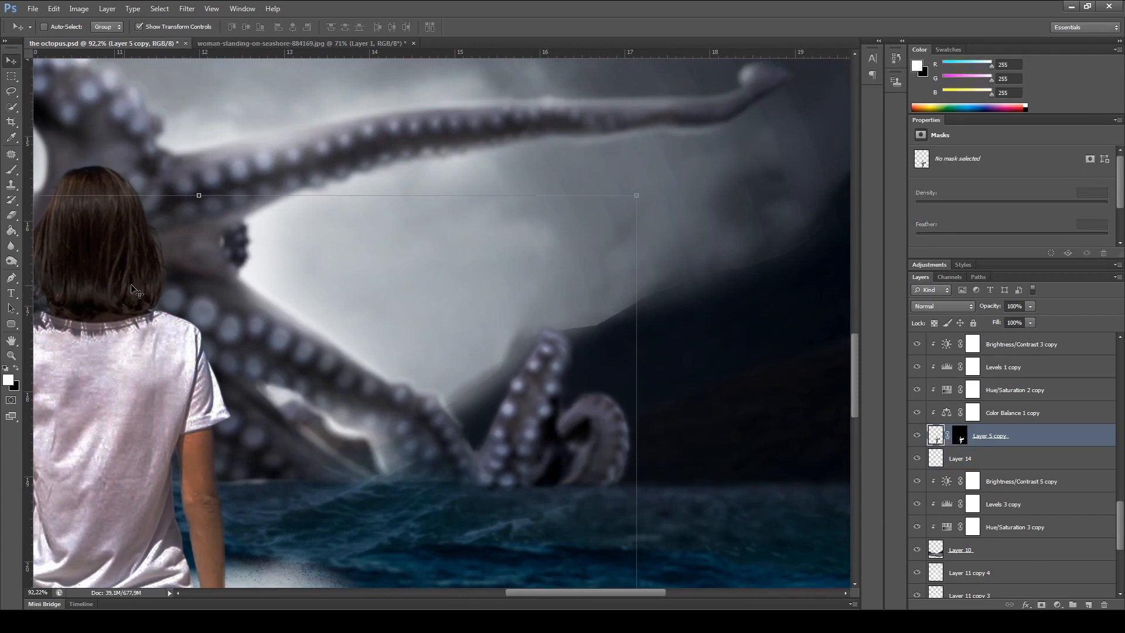
# Step: Paint white highlights on the short tentacles at the waterline with the 122 px brush at 62% opacity
pyautogui.click(11, 169)
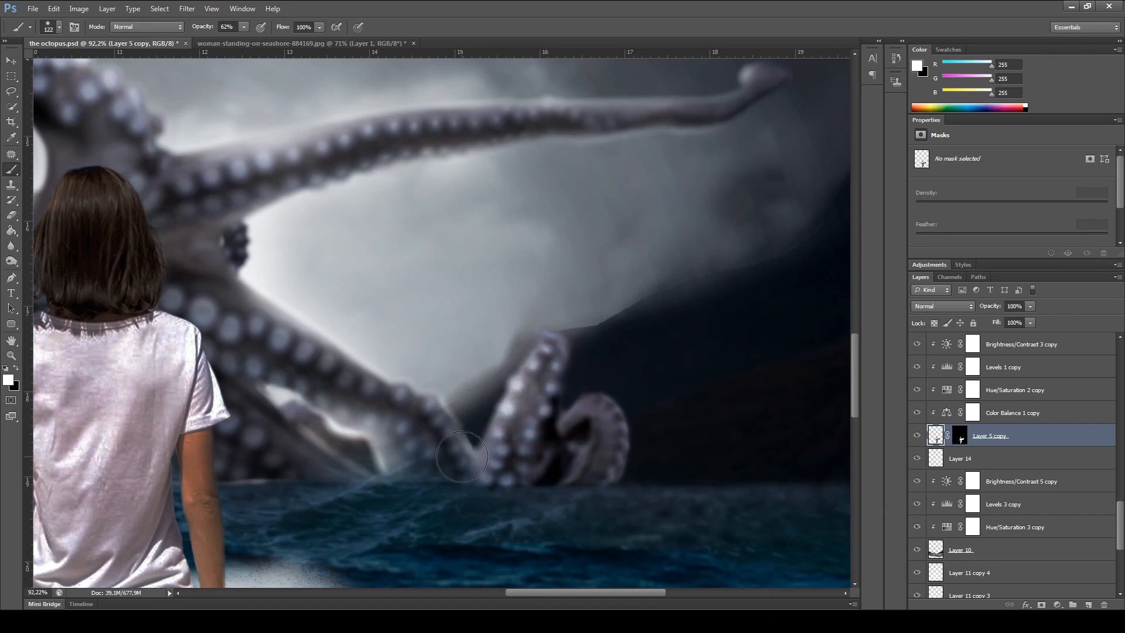
pyautogui.moveTo(580, 409); pyautogui.dragTo(582, 408)
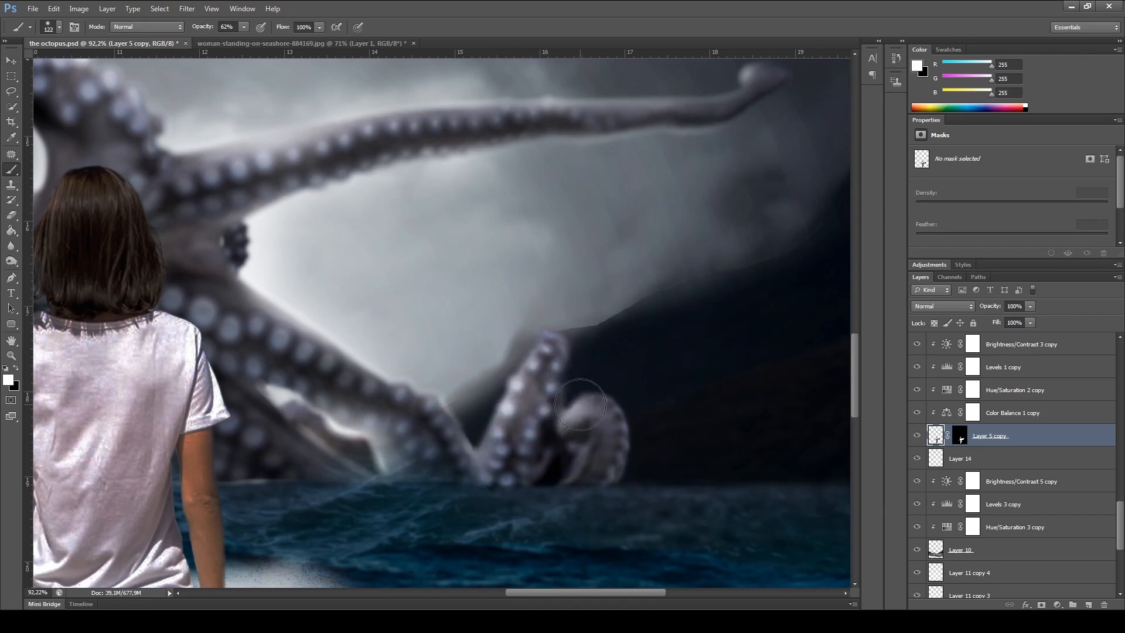
pyautogui.click(580, 404)
pyautogui.moveTo(520, 350)
pyautogui.mouseDown()
pyautogui.moveTo(504, 356)
pyautogui.moveTo(468, 439)
pyautogui.mouseUp()
pyautogui.scroll(-1, 405, 463)
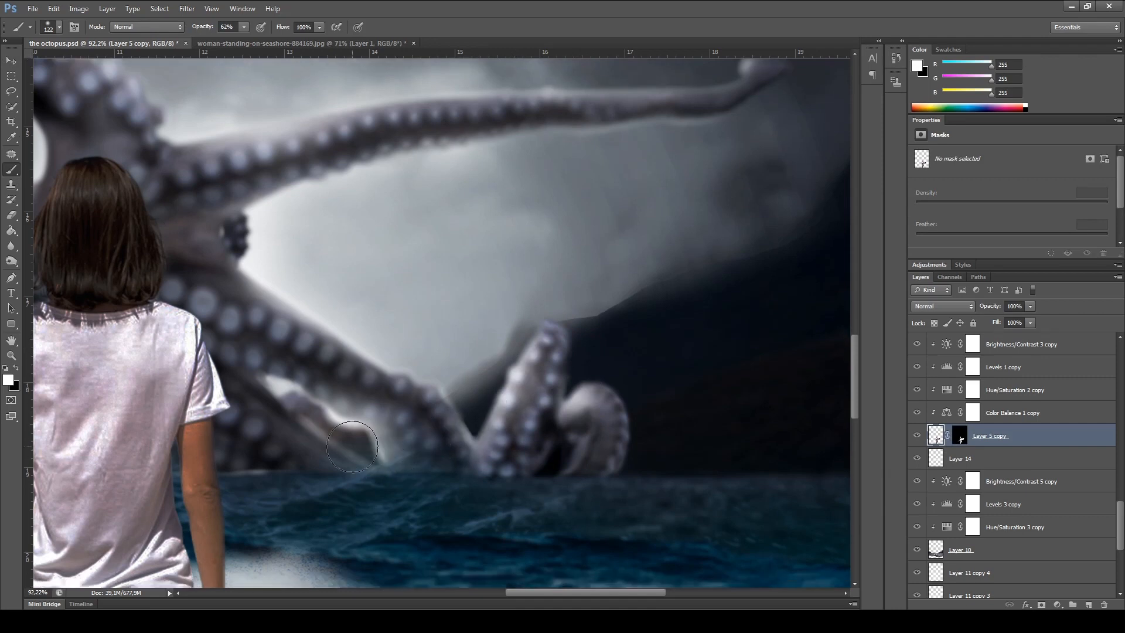
pyautogui.scroll(-6, 351, 447)
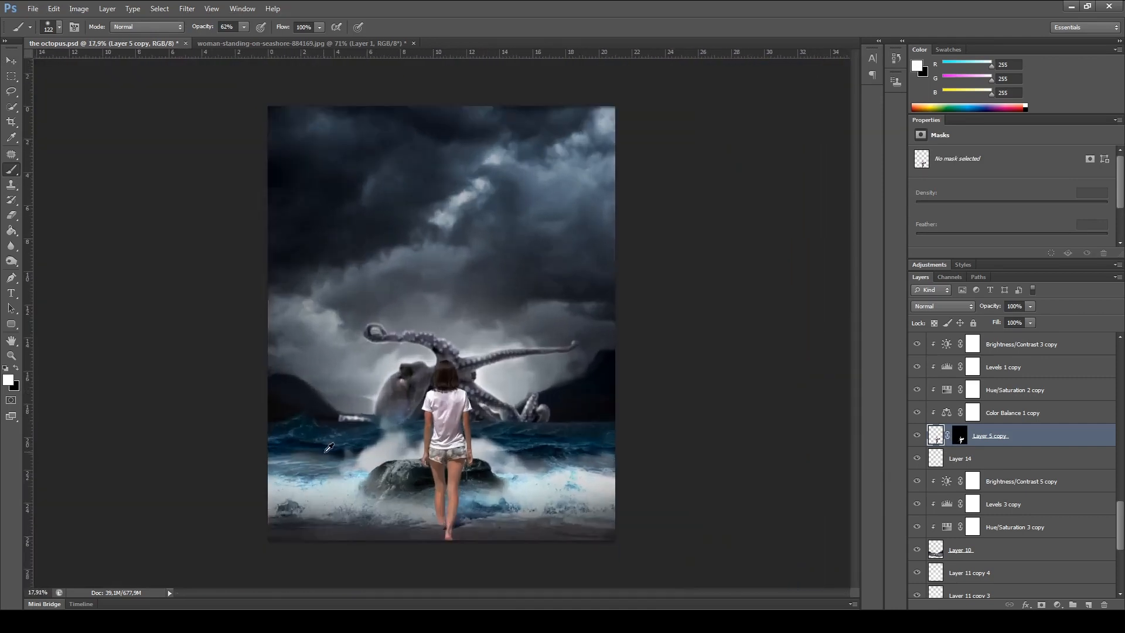
pyautogui.scroll(3, 329, 447)
# Step: Select Layer 10, load its outline as a selection and turn it into a layer mask
pyautogui.press('v')
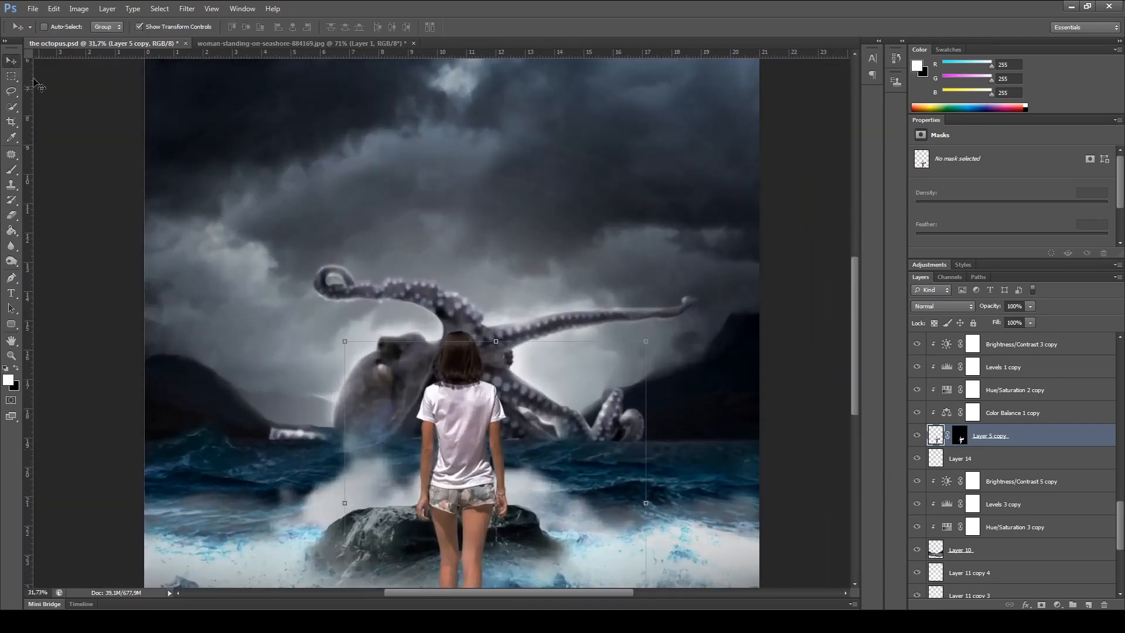
pyautogui.keyDown('ctrl'); pyautogui.click(198, 392); pyautogui.keyUp('ctrl')
pyautogui.scroll(1, 263, 441)
pyautogui.keyDown('ctrl'); pyautogui.click(938, 556); pyautogui.keyUp('ctrl')
pyautogui.click(1040, 603)
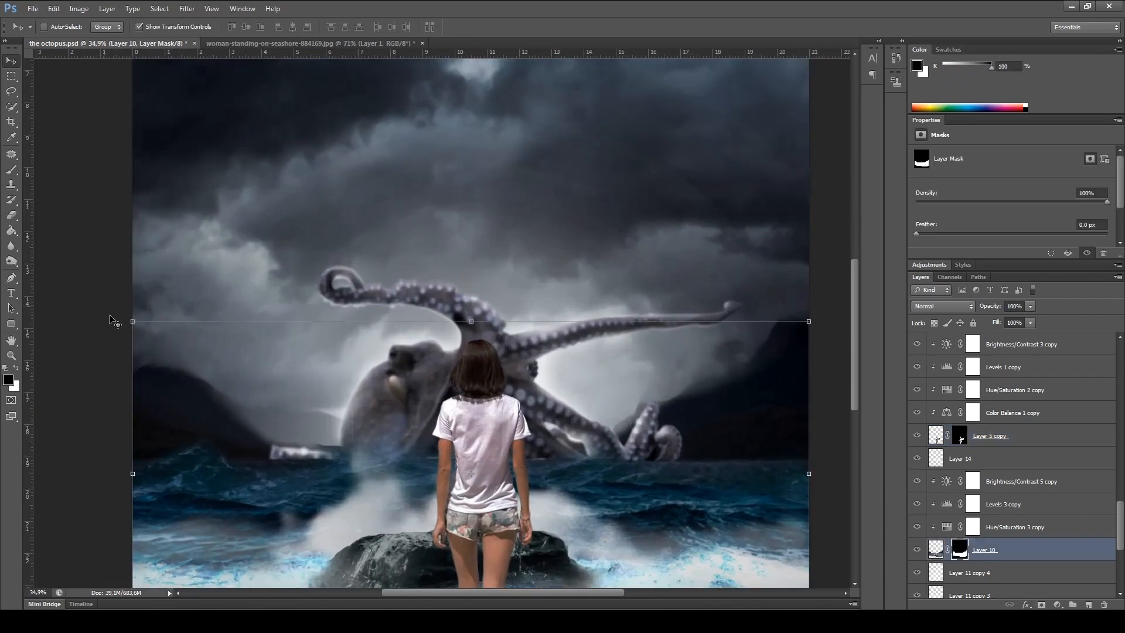
# Step: Paint white light along the slope of the mountain beside the octopus's head on Layer 10 with a 282 px soft brush
pyautogui.click(11, 170)
pyautogui.scroll(4, 231, 397)
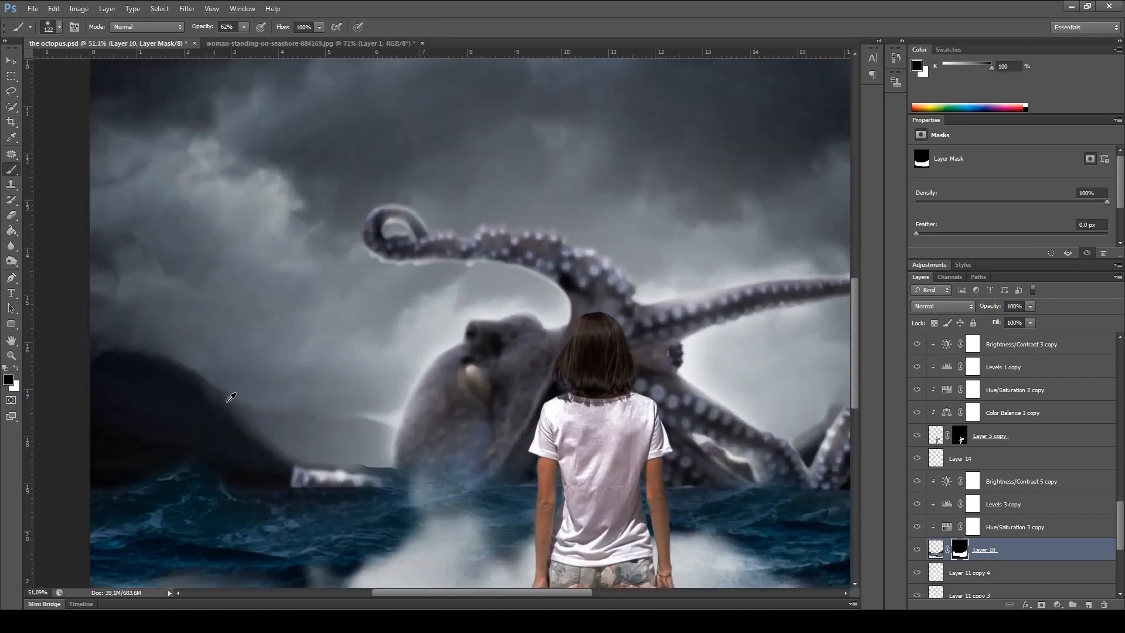
pyautogui.scroll(1, 231, 398)
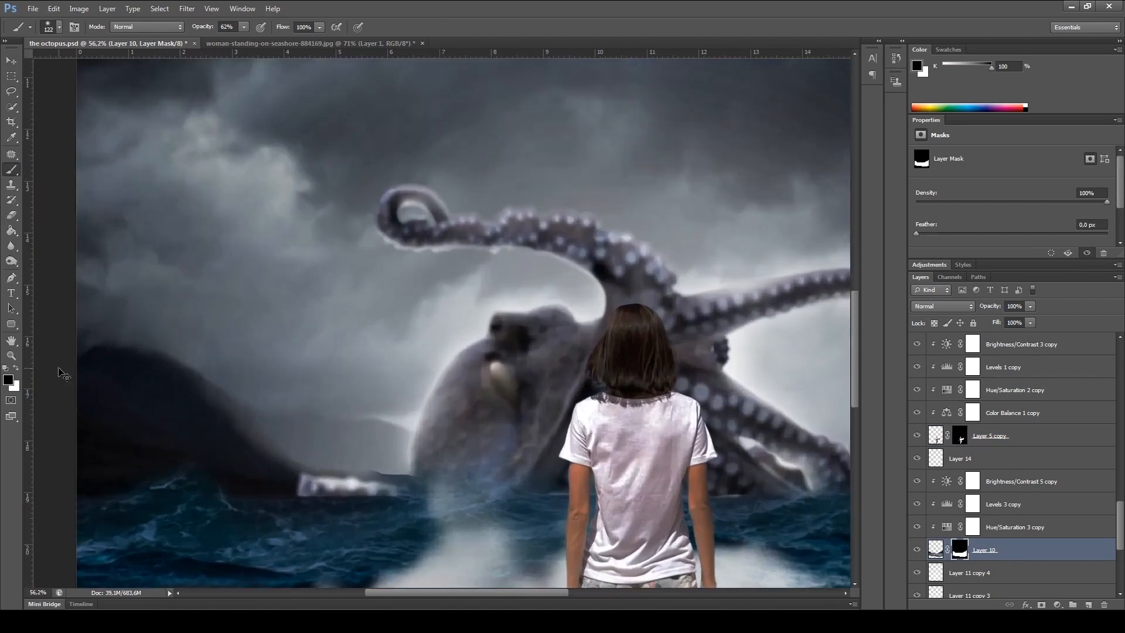
pyautogui.press('x')
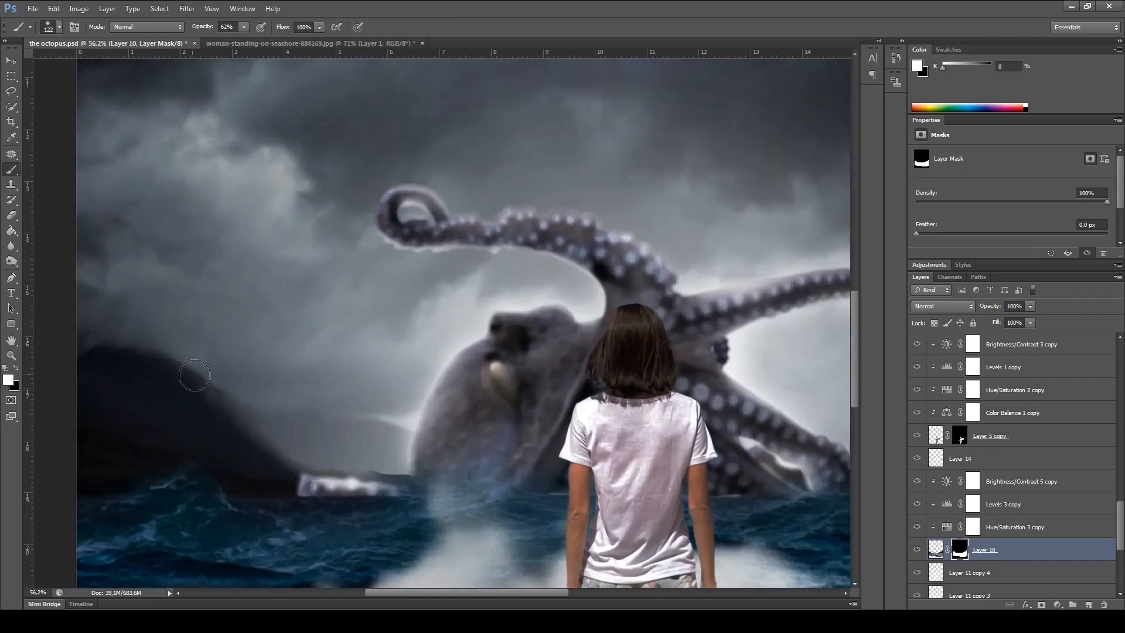
pyautogui.keyDown('alt'); pyautogui.rightClick(278, 408); pyautogui.keyUp('alt')
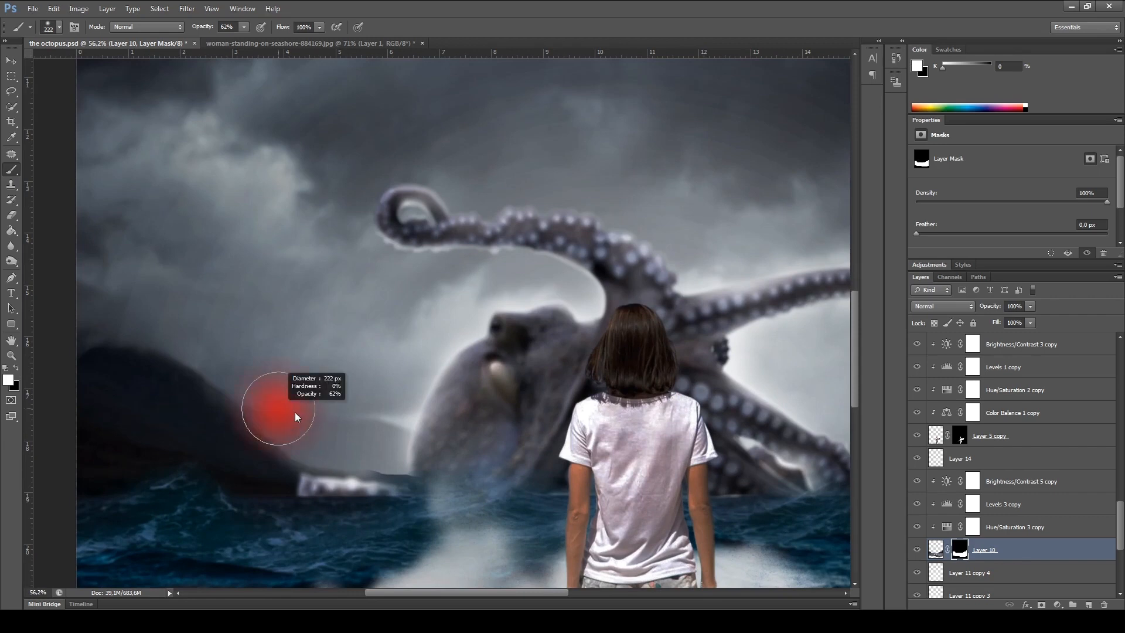
pyautogui.click(937, 550)
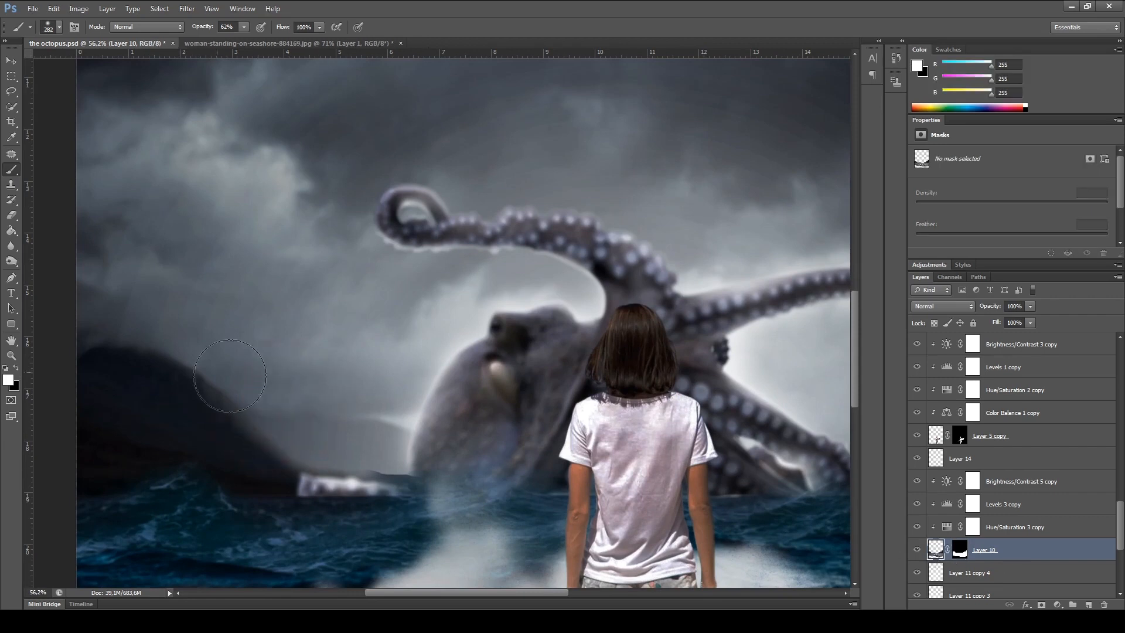
pyautogui.moveTo(233, 403)
pyautogui.mouseDown()
pyautogui.moveTo(217, 384)
pyautogui.moveTo(380, 443)
pyautogui.moveTo(258, 412)
pyautogui.moveTo(398, 453)
pyautogui.mouseUp()
# Step: Erase the excess white from that mountain slope with the 218 px Eraser at 89% opacity and 45% flow
pyautogui.scroll(3, 399, 453)
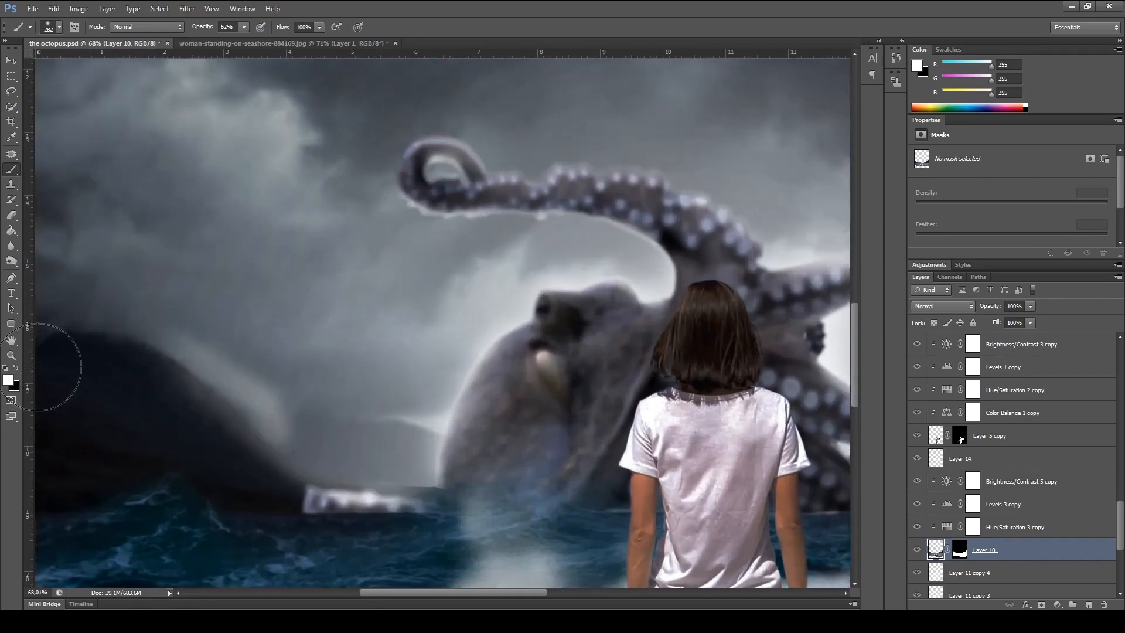
pyautogui.click(11, 215)
pyautogui.moveTo(237, 306)
pyautogui.mouseDown()
pyautogui.moveTo(202, 302)
pyautogui.moveTo(75, 357)
pyautogui.moveTo(267, 333)
pyautogui.moveTo(173, 346)
pyautogui.moveTo(287, 367)
pyautogui.mouseUp()
pyautogui.moveTo(228, 333); pyautogui.dragTo(283, 396)
pyautogui.scroll(-4, 326, 414)
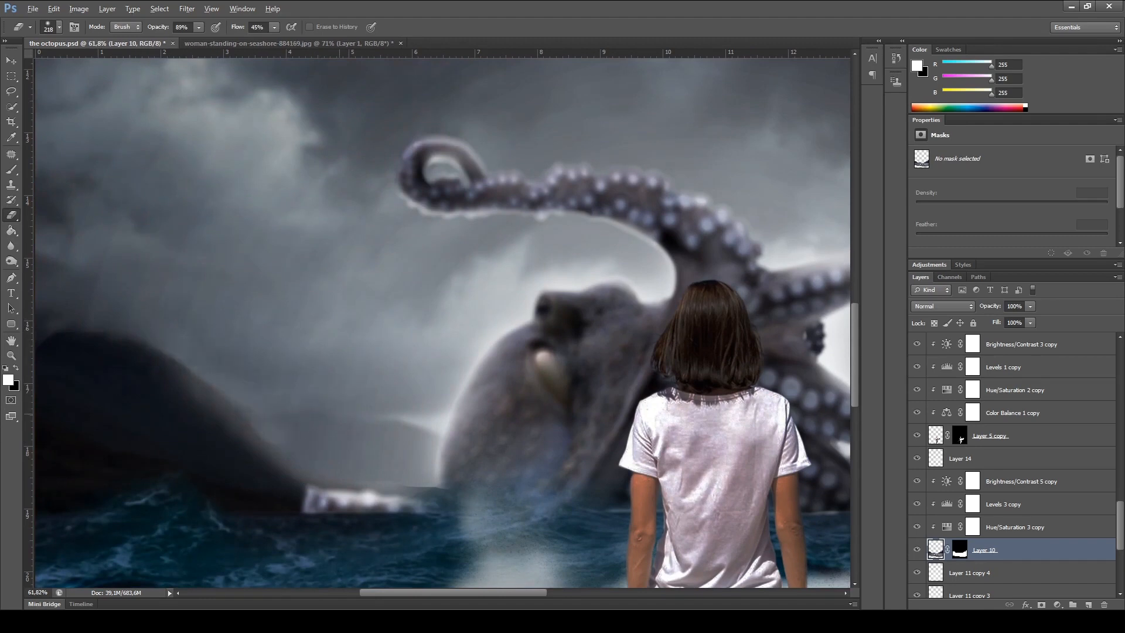
# Step: Lighten the slope of the opposite mountain, below the long outstretched tentacle, with the white 282 px brush at 62% opacity
pyautogui.scroll(3, 352, 413)
pyautogui.moveTo(644, 439); pyautogui.dragTo(300, 427)
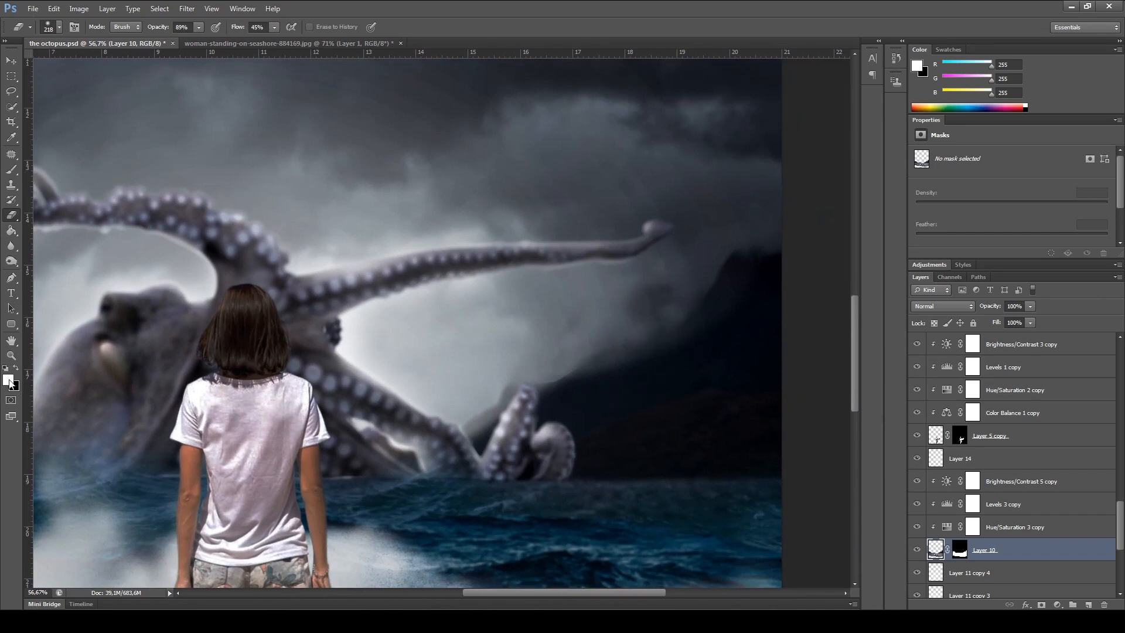
pyautogui.click(13, 168)
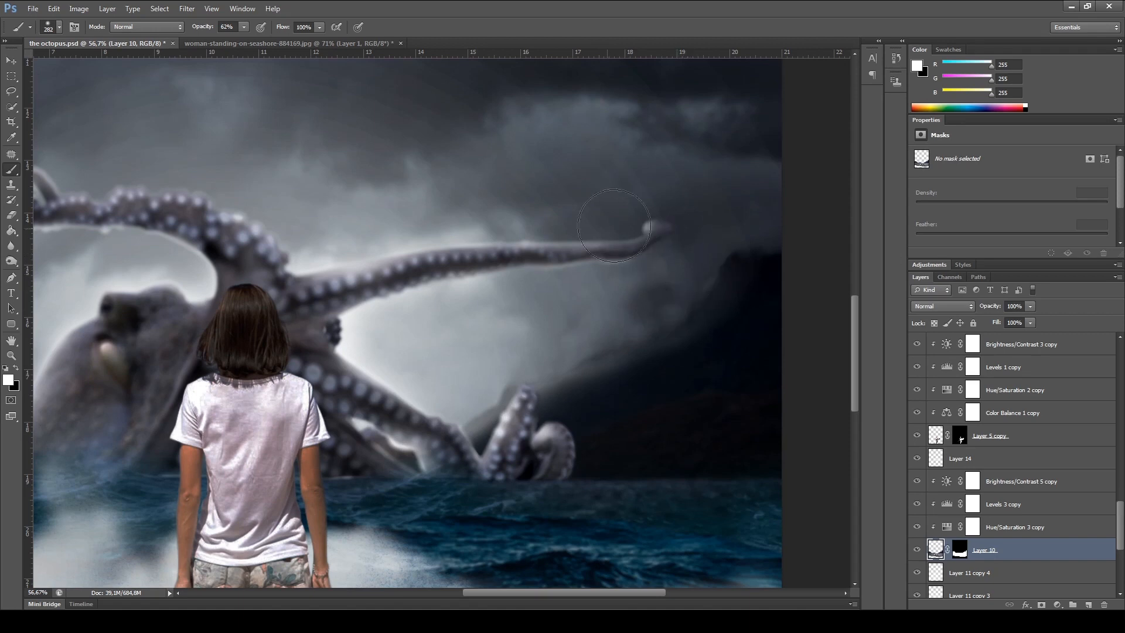
pyautogui.scroll(-5, 560, 280)
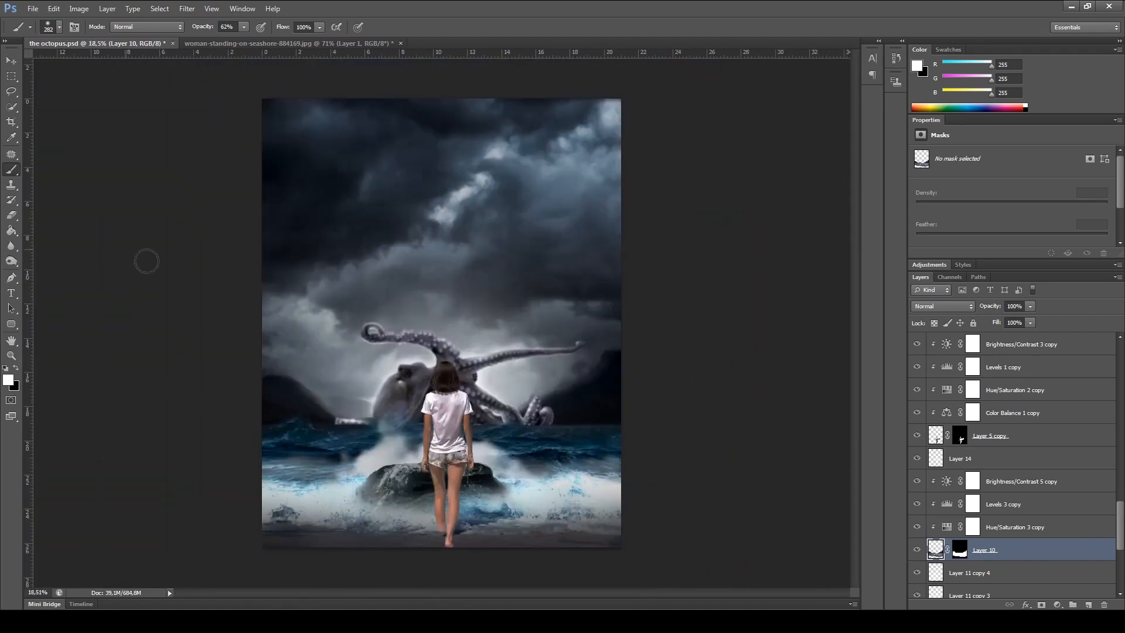
pyautogui.scroll(2, 145, 259)
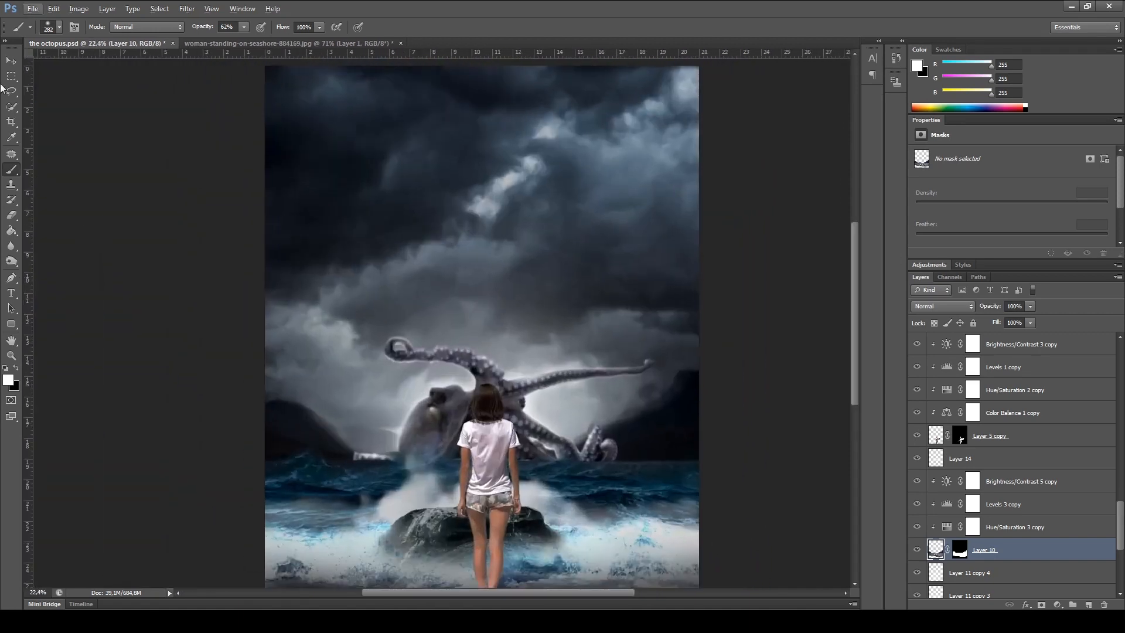
# Step: Select Layer 10 from the sea area and examine its effect on the composite by toggling its visibility
pyautogui.click(12, 60)
pyautogui.hscroll(-2, 818, 512)
pyautogui.keyDown('ctrl'); pyautogui.click(815, 480); pyautogui.keyUp('ctrl')
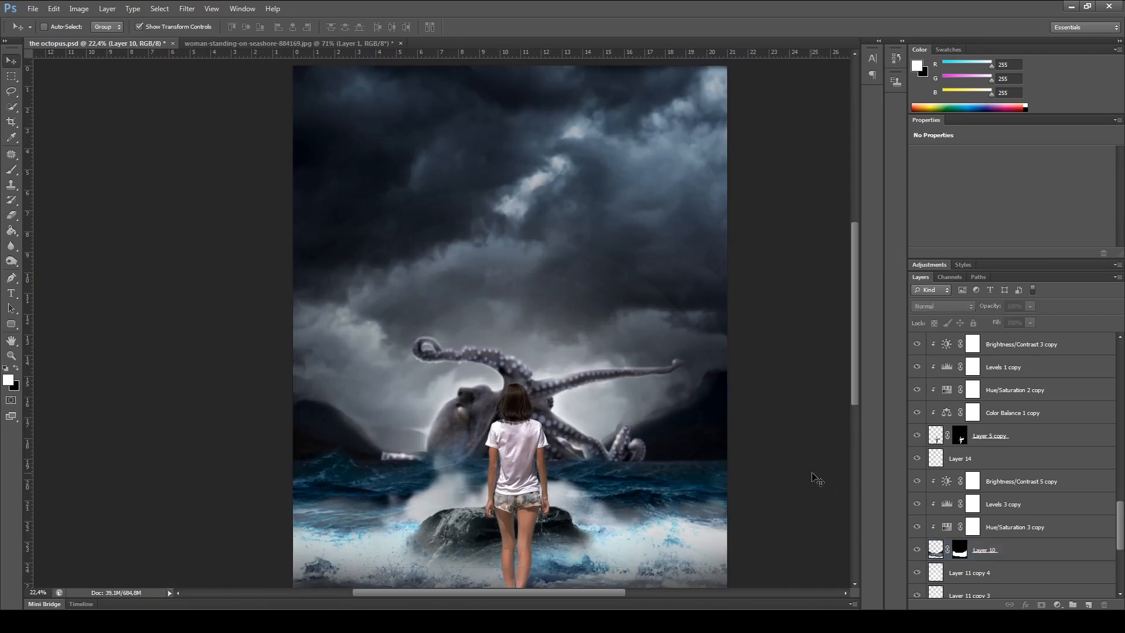
pyautogui.scroll(4, 761, 483)
pyautogui.keyDown('ctrl'); pyautogui.click(659, 438); pyautogui.keyUp('ctrl')
pyautogui.click(916, 550)
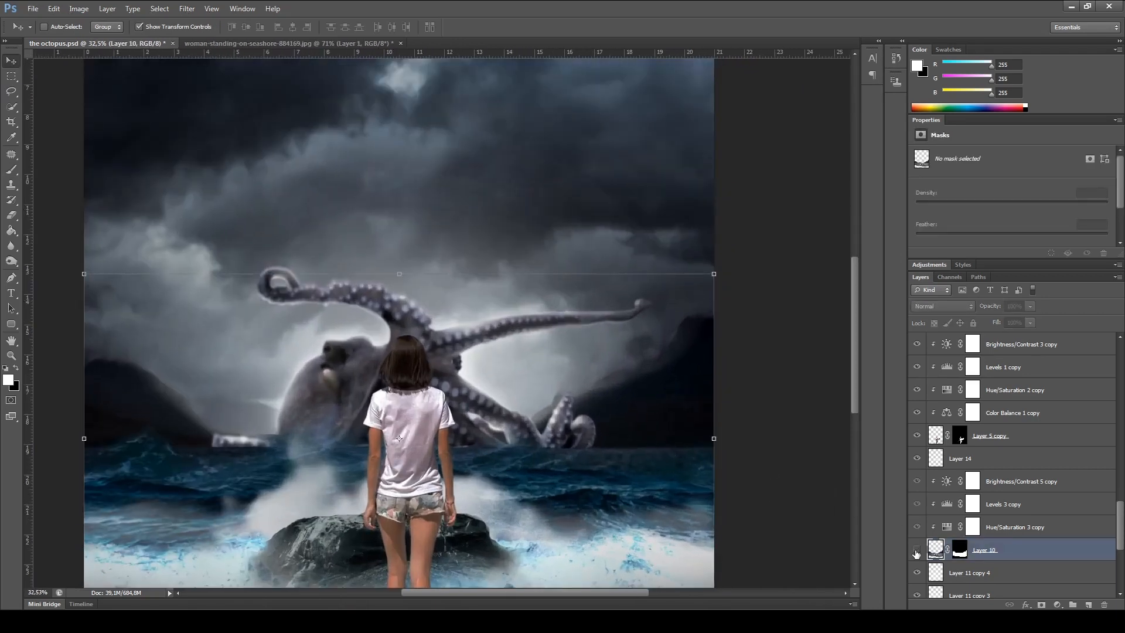
pyautogui.click(917, 550)
pyautogui.click(916, 550)
pyautogui.click(917, 550)
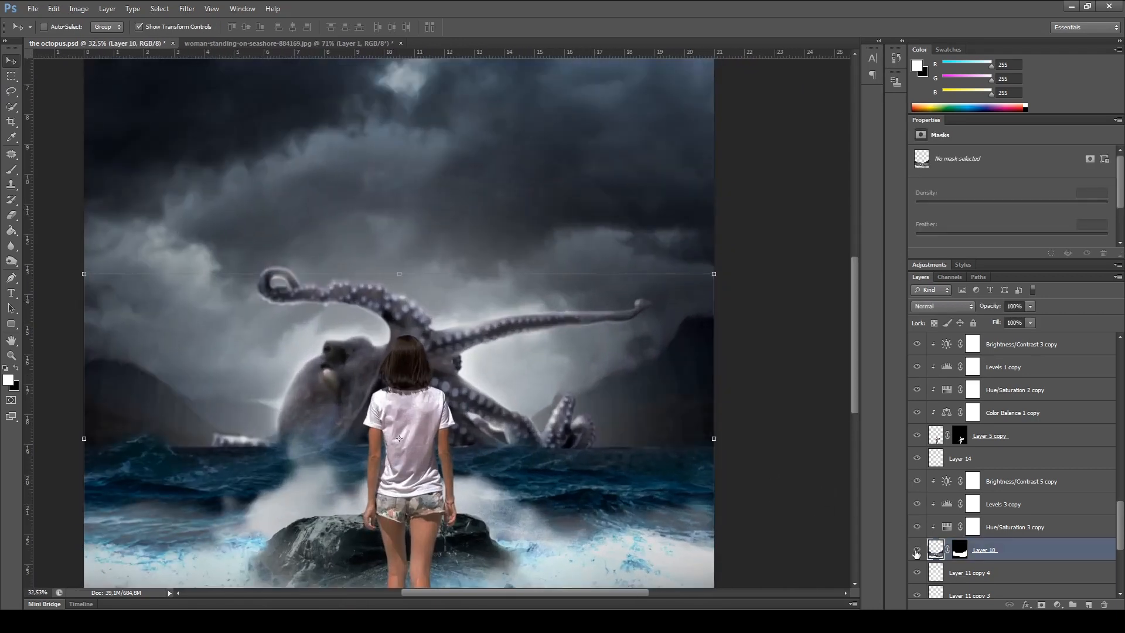
pyautogui.click(917, 551)
pyautogui.click(918, 552)
# Step: Examine the layer stack, toggling the visibility of the sky photo and Layer 6 to identify what each contains
pyautogui.scroll(-5, 918, 554)
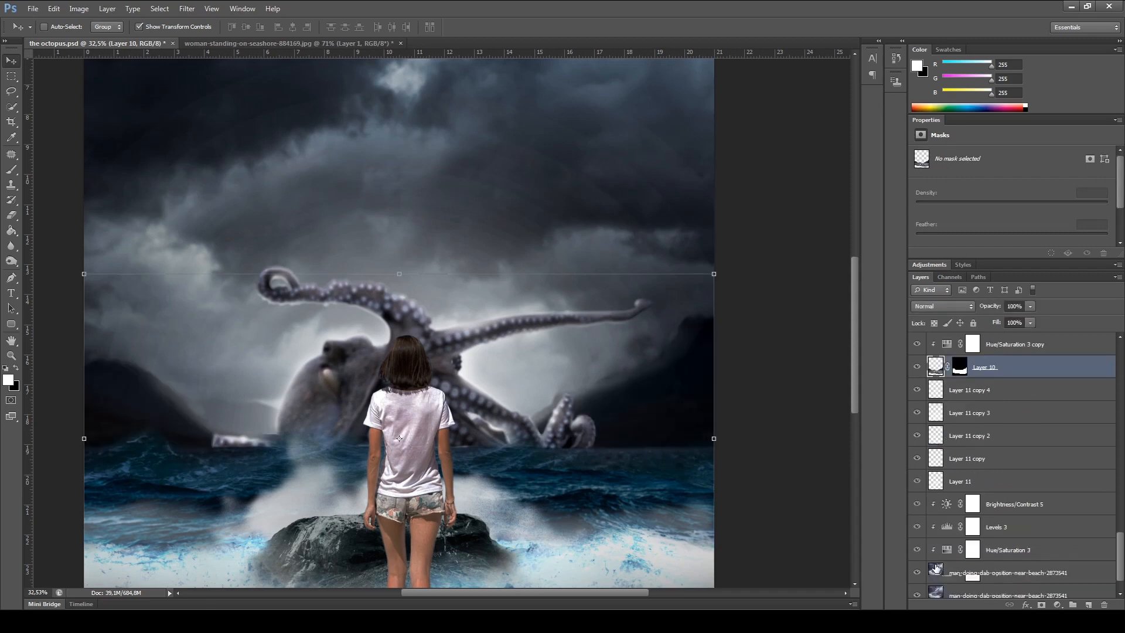
pyautogui.scroll(4, 936, 551)
pyautogui.scroll(-4, 931, 556)
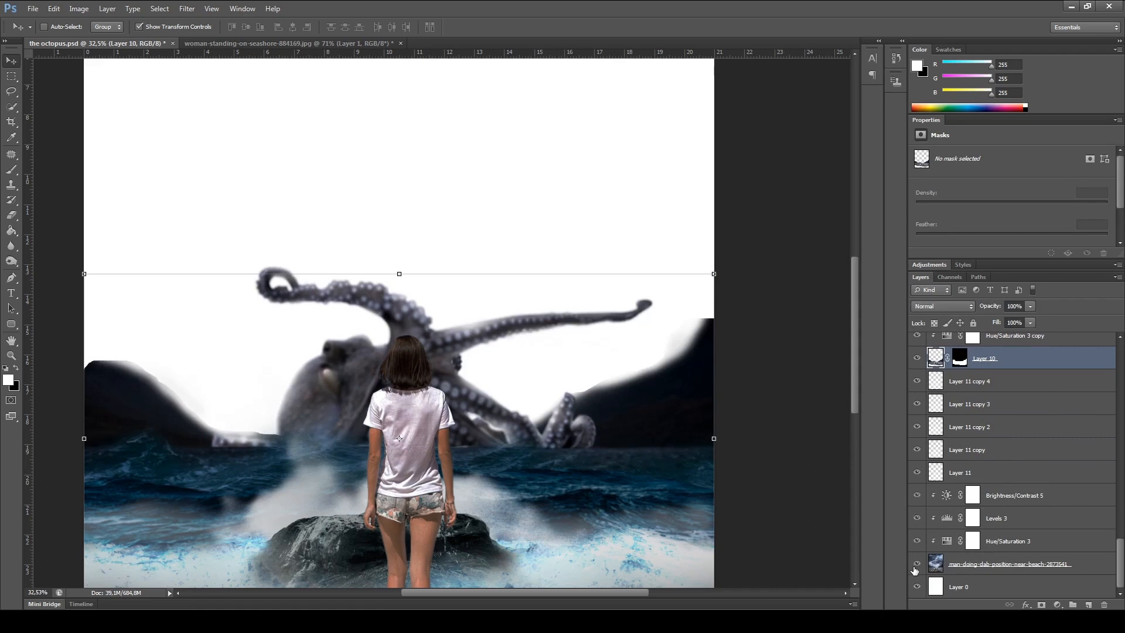
pyautogui.click(915, 565)
pyautogui.scroll(5, 960, 541)
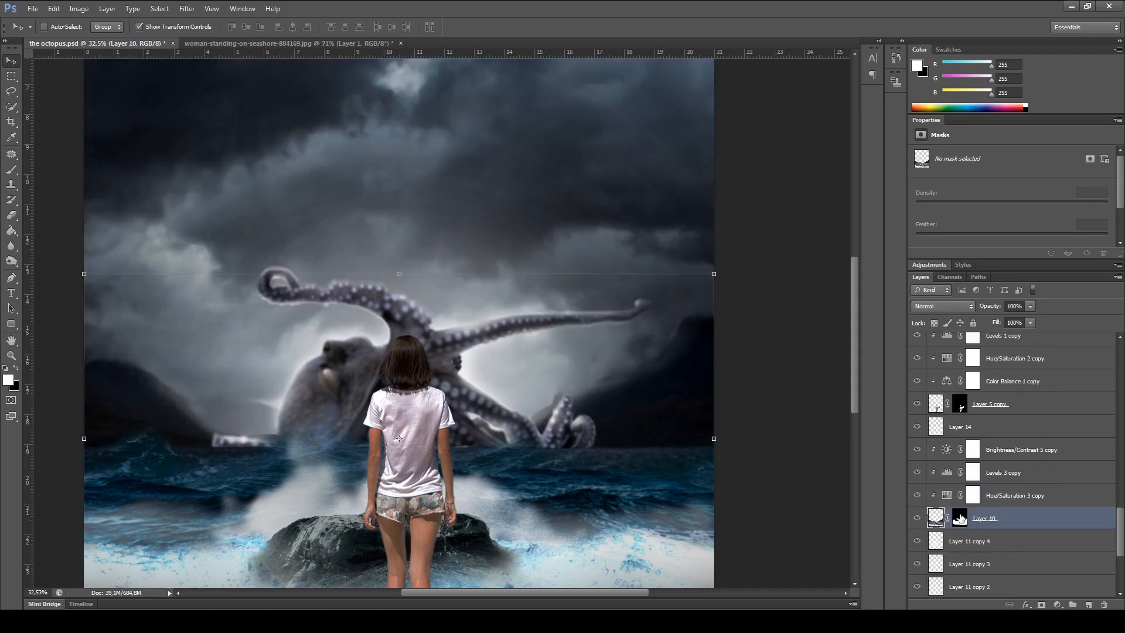
pyautogui.scroll(2, 955, 511)
pyautogui.click(918, 449)
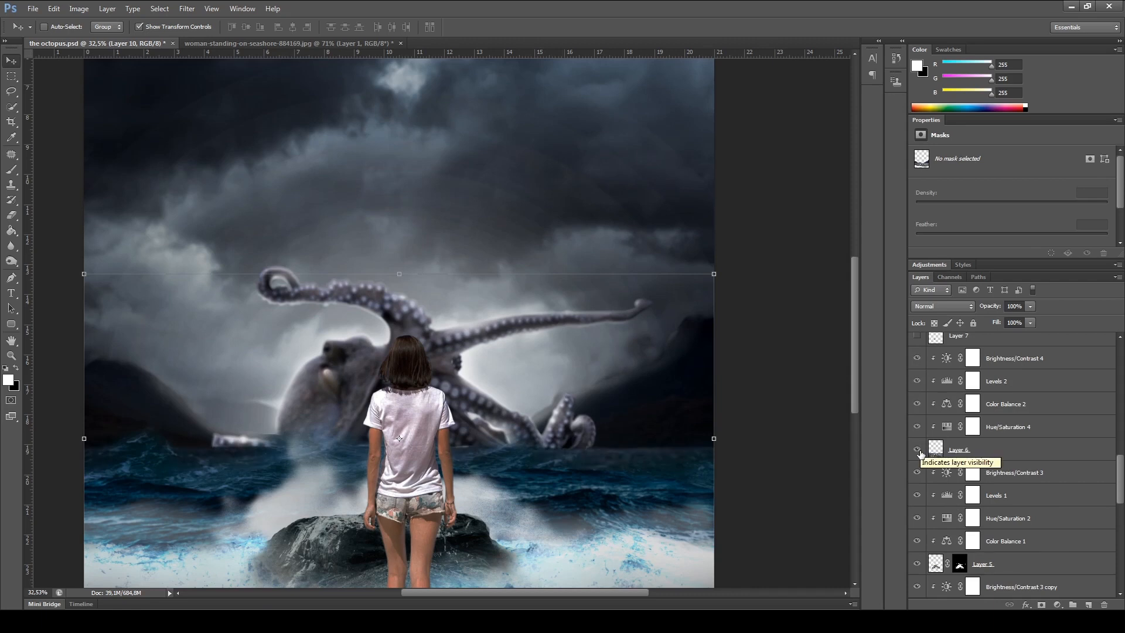
pyautogui.scroll(-5, 1013, 545)
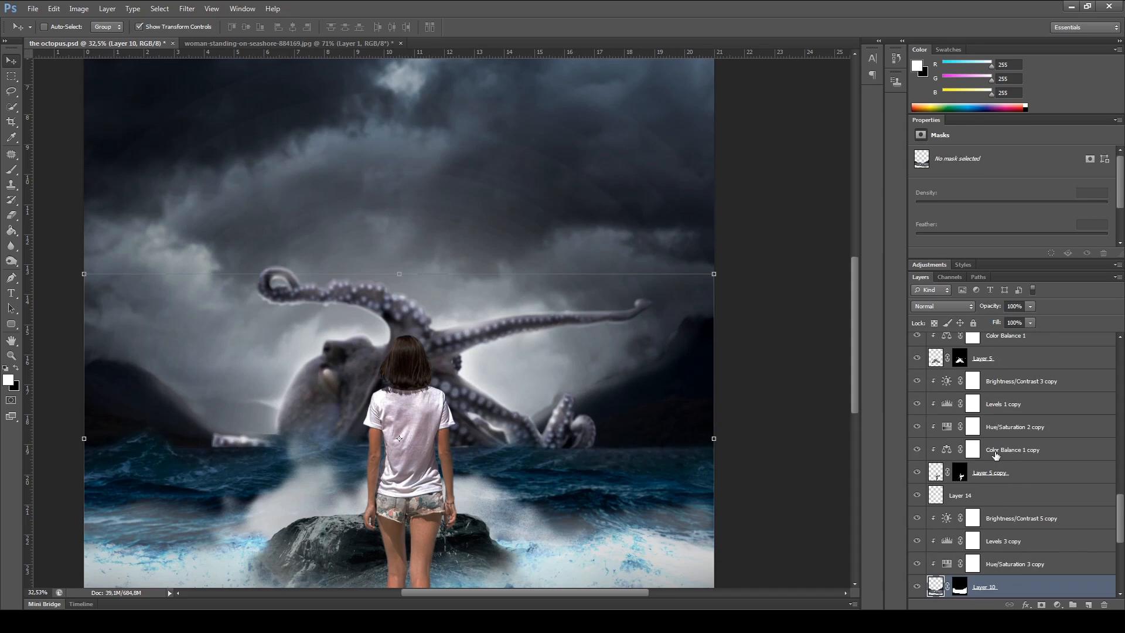
# Step: Compare the composite with and without Layer 10 and Layer 11 copy 4 by toggling each layer's visibility
pyautogui.scroll(-4, 996, 455)
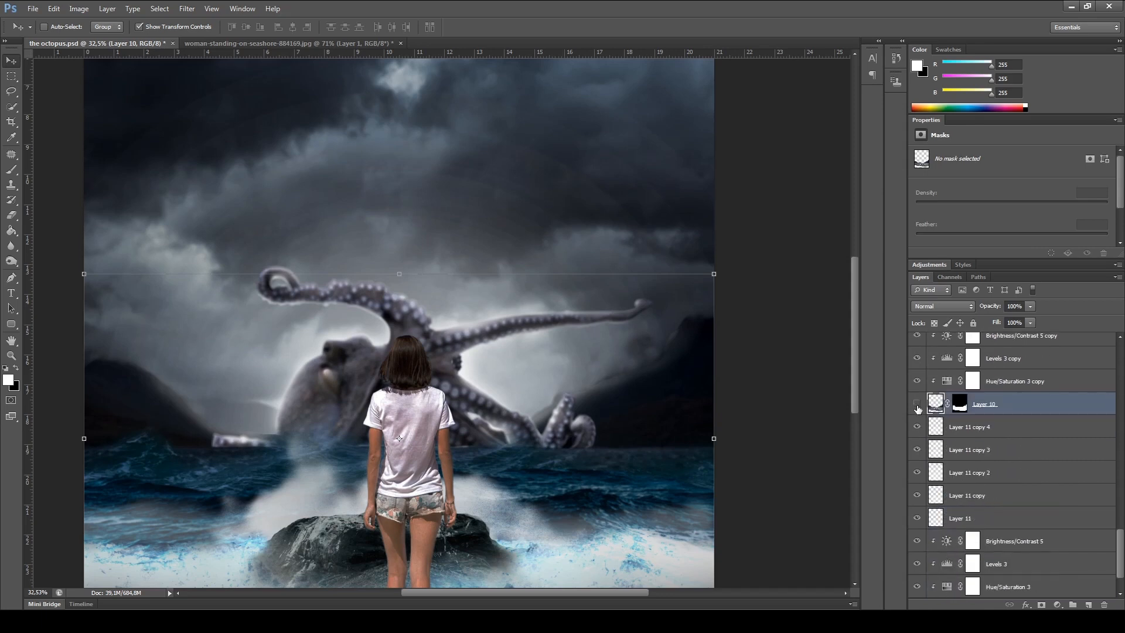
pyautogui.click(916, 405)
pyautogui.click(917, 403)
pyautogui.click(916, 403)
pyautogui.click(916, 404)
pyautogui.click(917, 404)
pyautogui.scroll(-2, 418, 487)
pyautogui.click(918, 405)
pyautogui.click(918, 404)
pyautogui.click(917, 404)
pyautogui.click(917, 405)
pyautogui.click(917, 404)
pyautogui.click(917, 405)
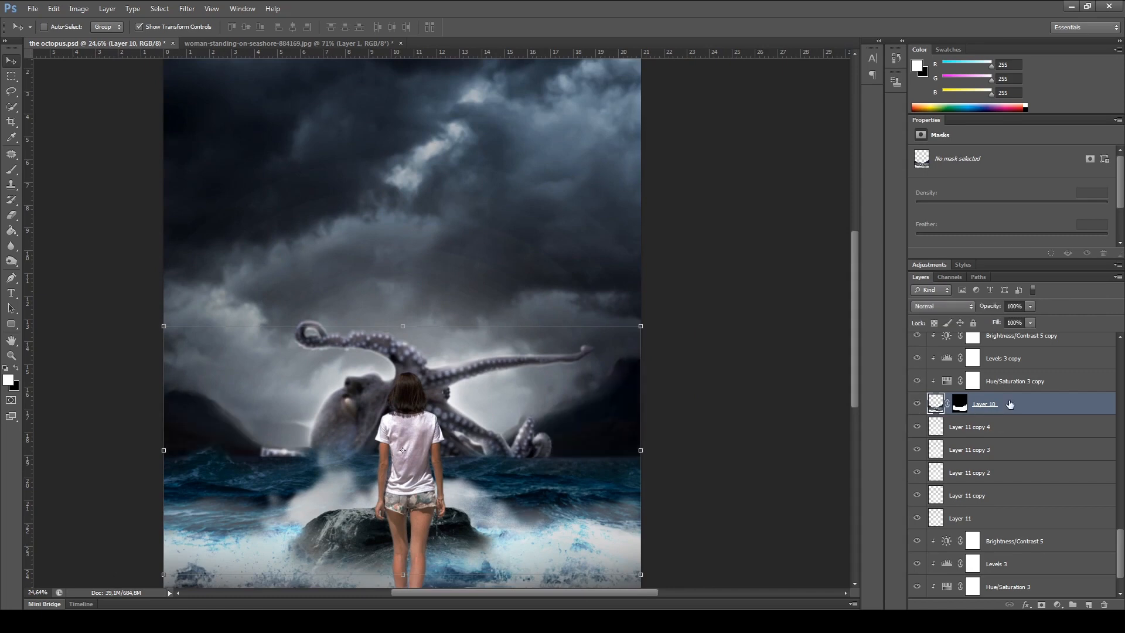
pyautogui.click(1007, 427)
pyautogui.click(917, 427)
pyautogui.click(917, 427)
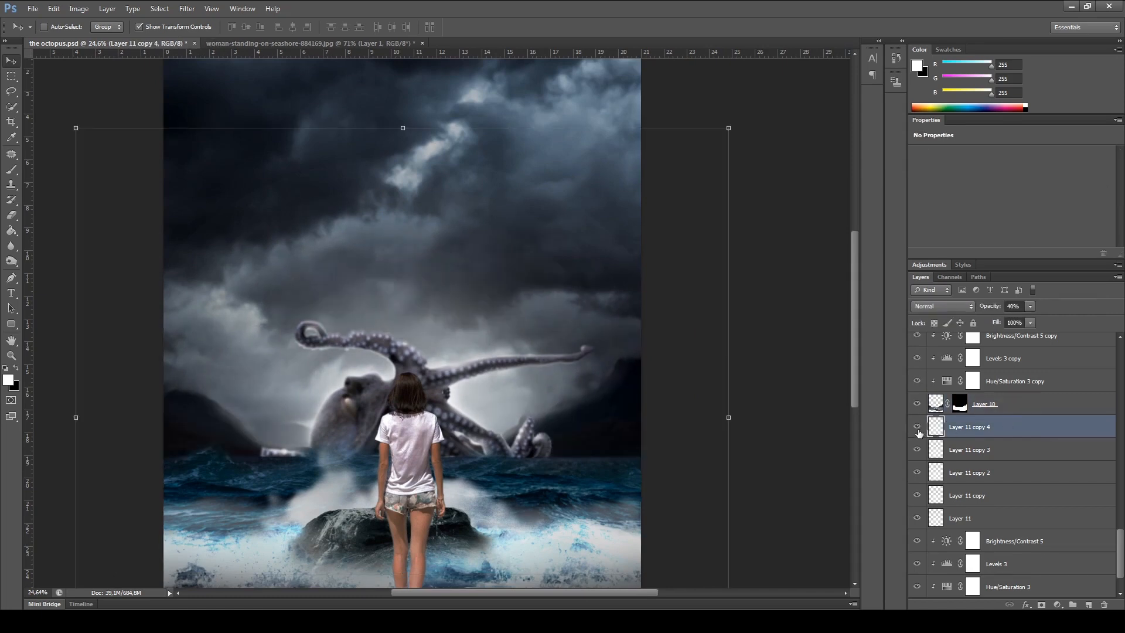
pyautogui.click(1031, 409)
pyautogui.click(1089, 604)
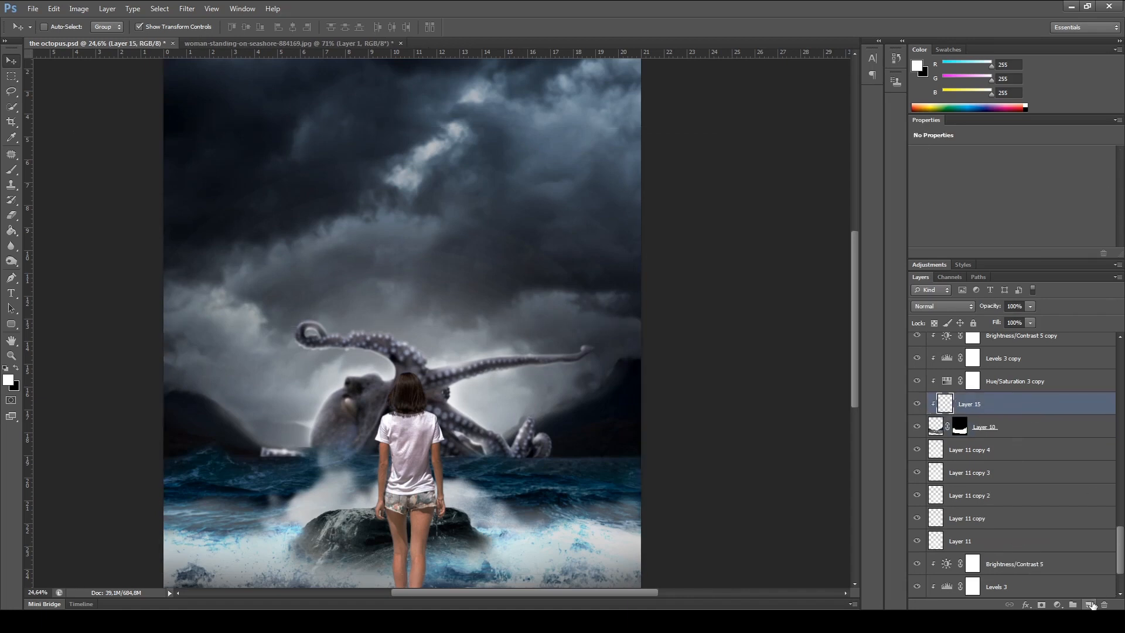
pyautogui.click(12, 170)
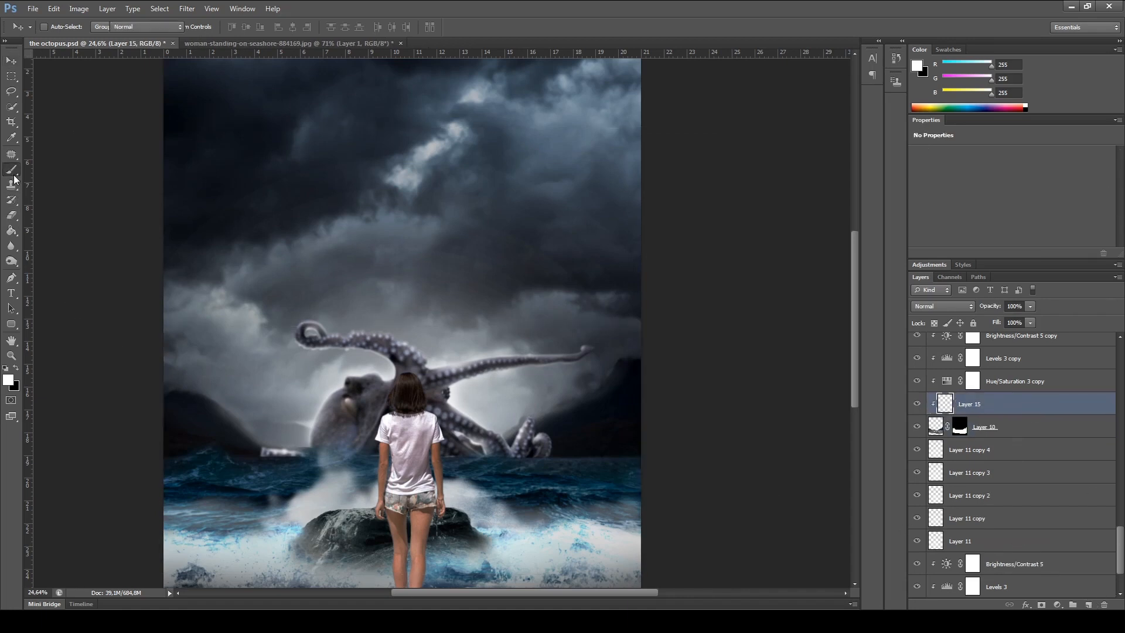
pyautogui.keyDown('alt'); pyautogui.moveTo(635, 431); pyautogui.dragTo(700, 440); pyautogui.keyUp('alt')
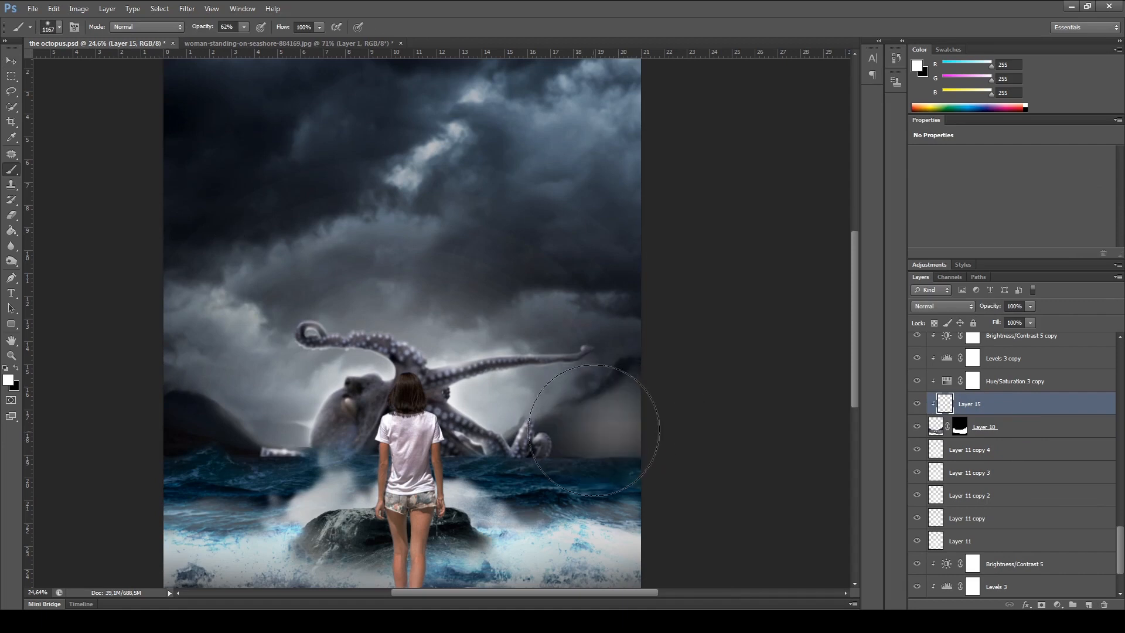
pyautogui.scroll(1, 567, 406)
pyautogui.press('alt')
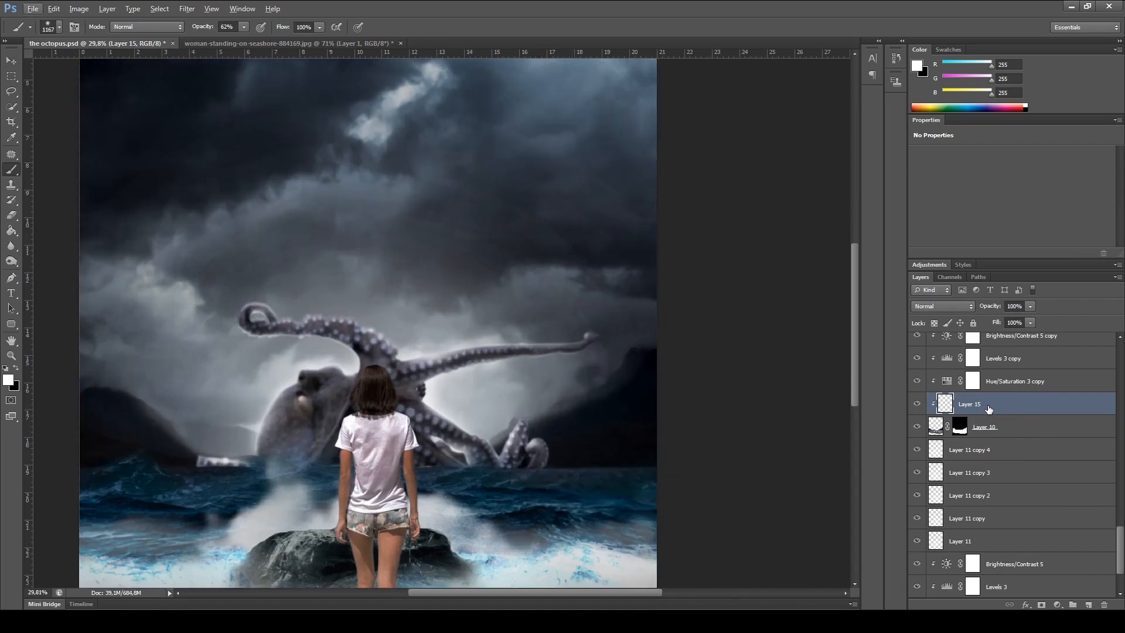
pyautogui.scroll(3, 999, 412)
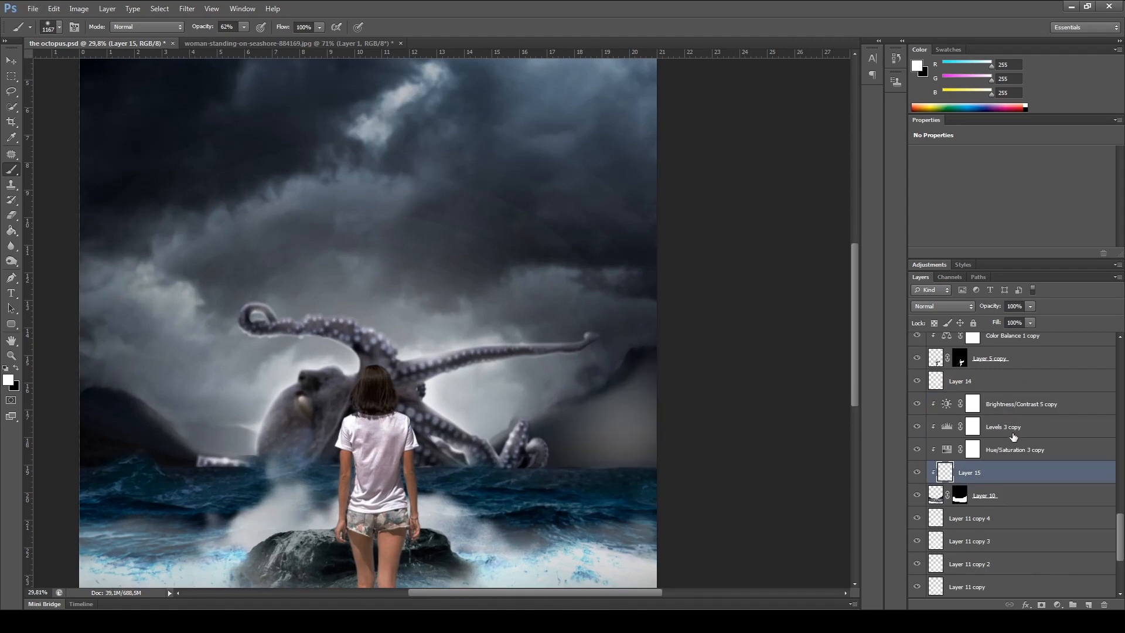
pyautogui.press('Delete')
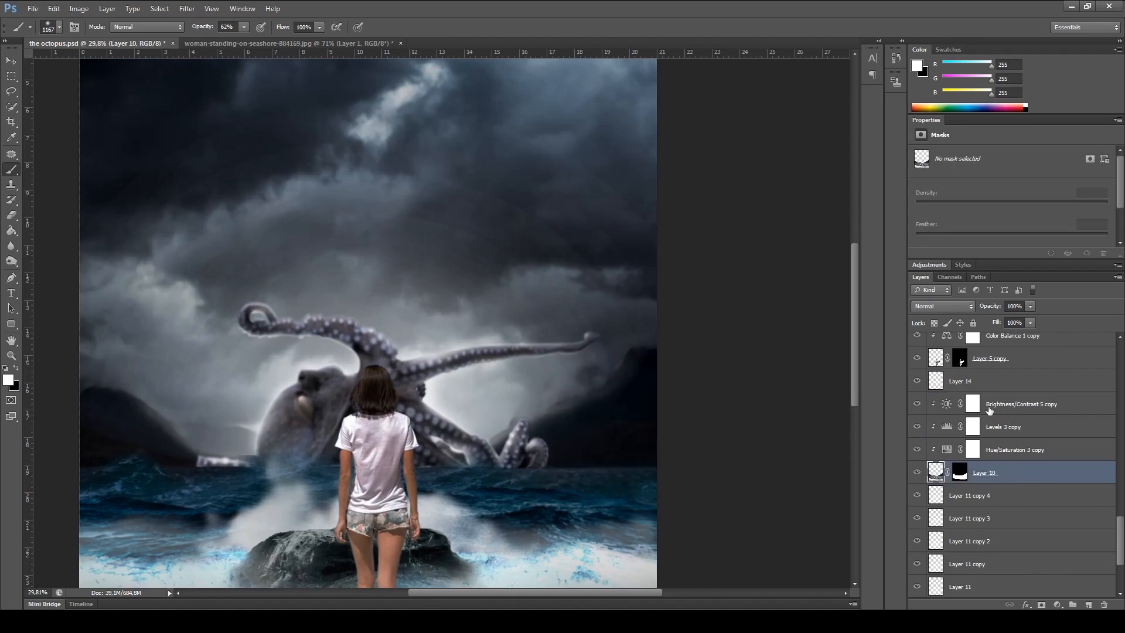
# Step: Paint white haze over both mountains on a new layer above Brightness/Contrast 5 copy with the 1167 px brush, and reduce the layer's opacity to 67%
pyautogui.click(989, 409)
pyautogui.click(1088, 604)
pyautogui.moveTo(656, 410)
pyautogui.mouseDown()
pyautogui.moveTo(263, 410)
pyautogui.moveTo(139, 445)
pyautogui.moveTo(158, 427)
pyautogui.mouseUp()
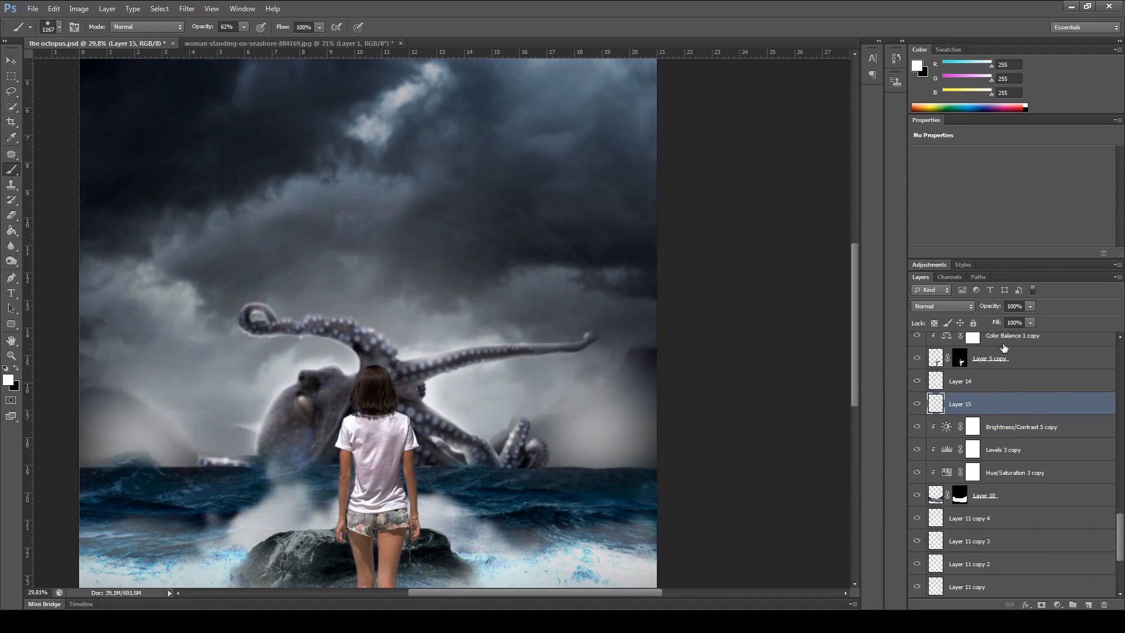
pyautogui.moveTo(1007, 323); pyautogui.dragTo(1004, 323)
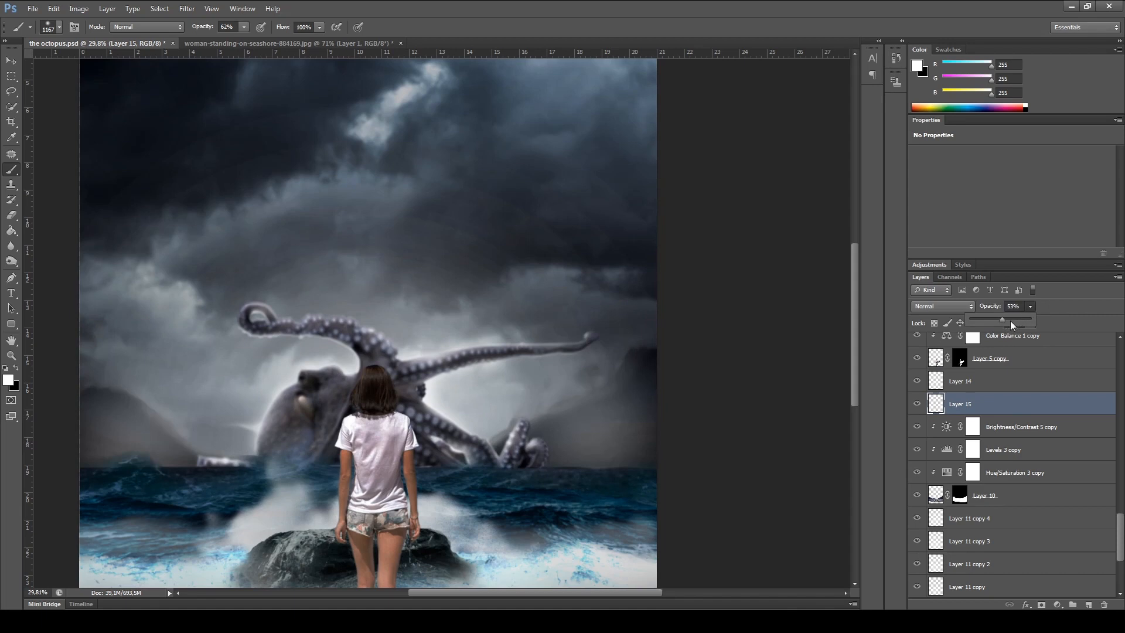
pyautogui.click(1012, 324)
# Step: Soften the mountain haze with a Gaussian Blur of 772.1 pixels radius
pyautogui.click(188, 9)
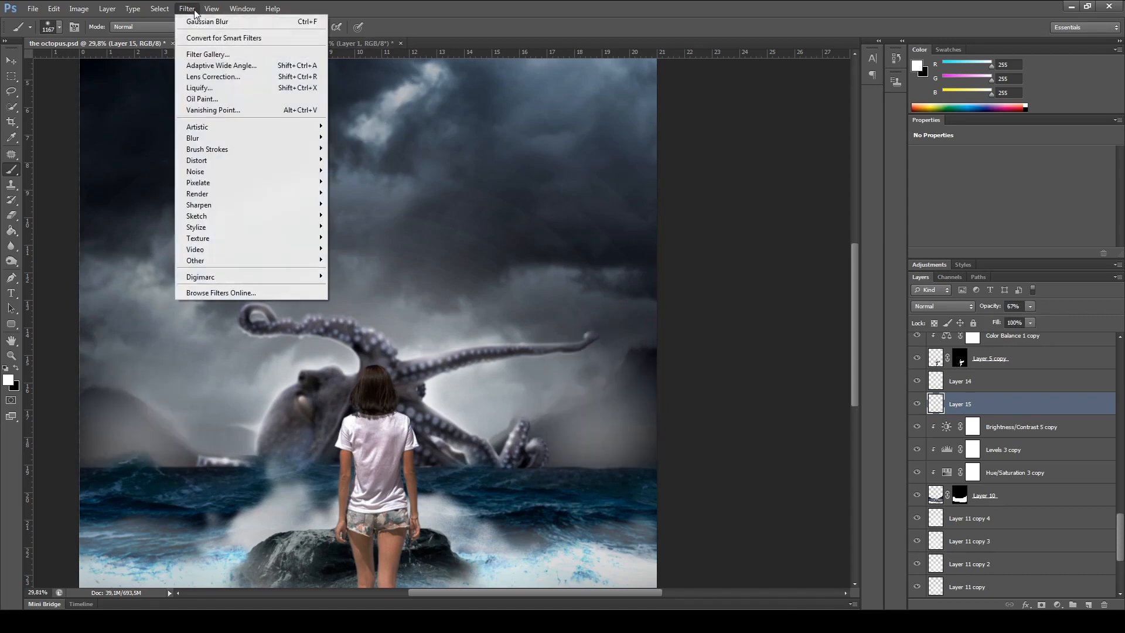
pyautogui.moveTo(216, 136)
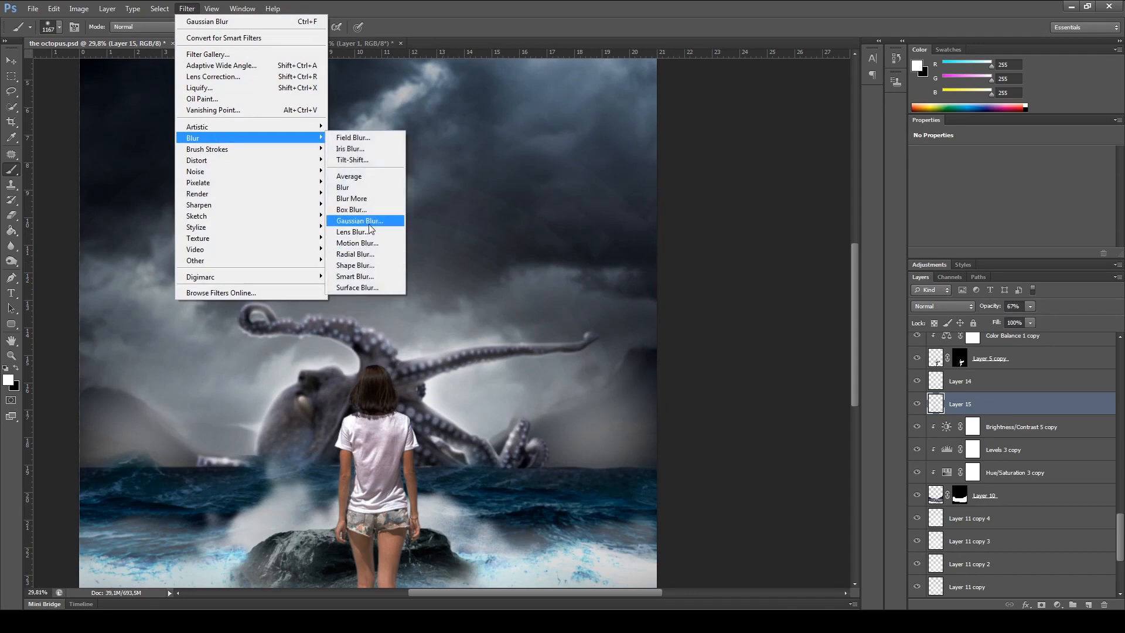
pyautogui.click(368, 223)
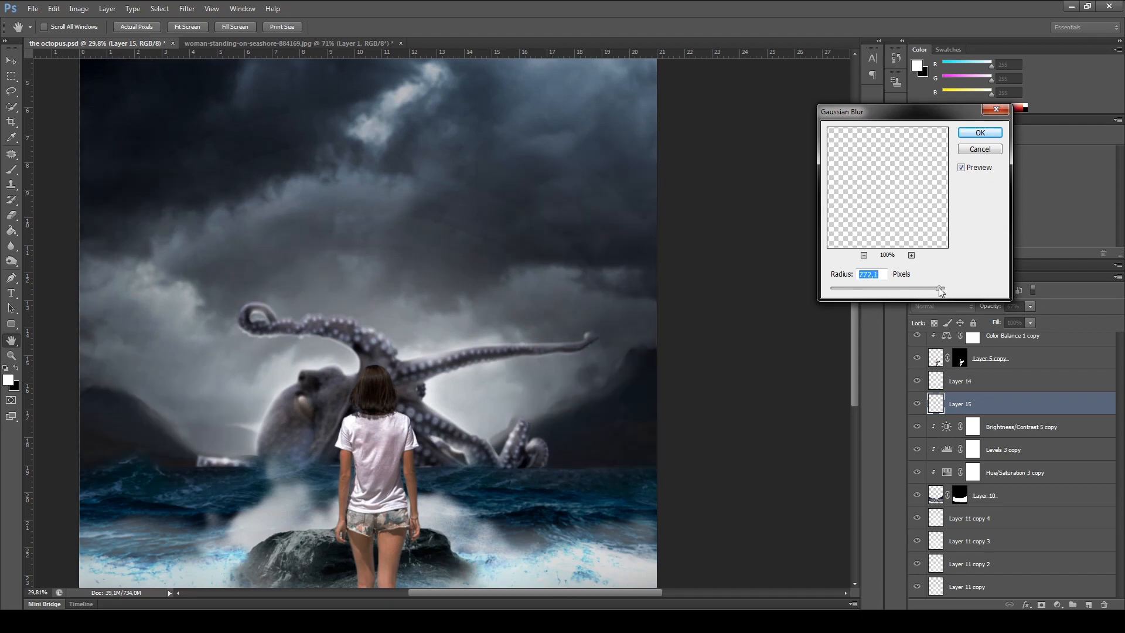
pyautogui.click(979, 132)
pyautogui.press('b')
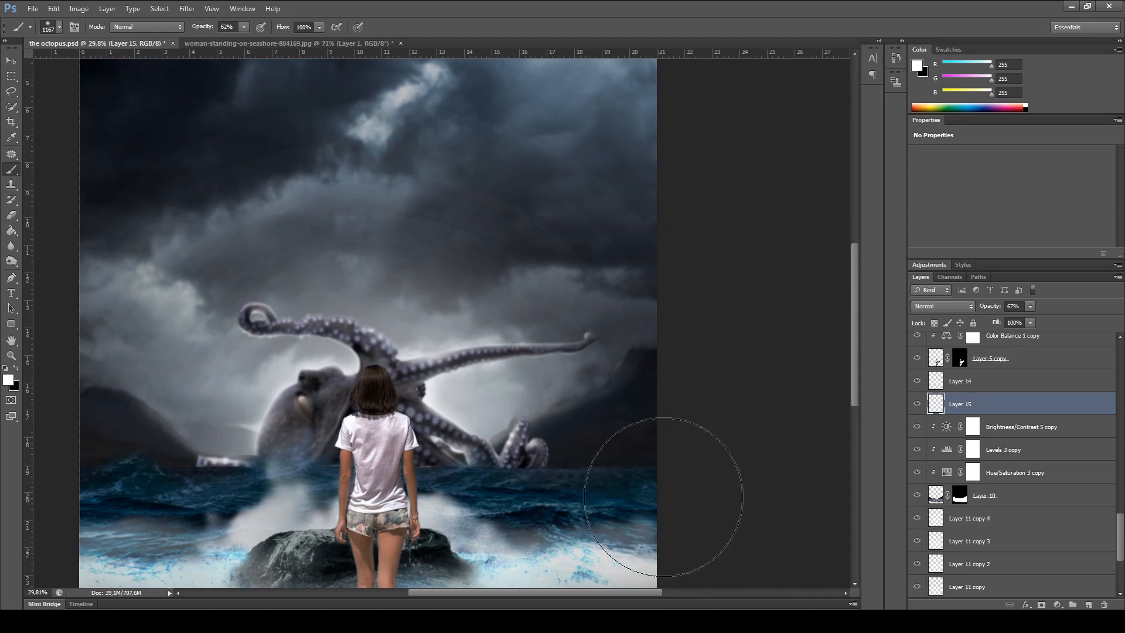
# Step: Check what Layer 9 contributes by toggling its visibility, and add a new empty layer directly above it, below Layer 3
pyautogui.scroll(6, 1043, 473)
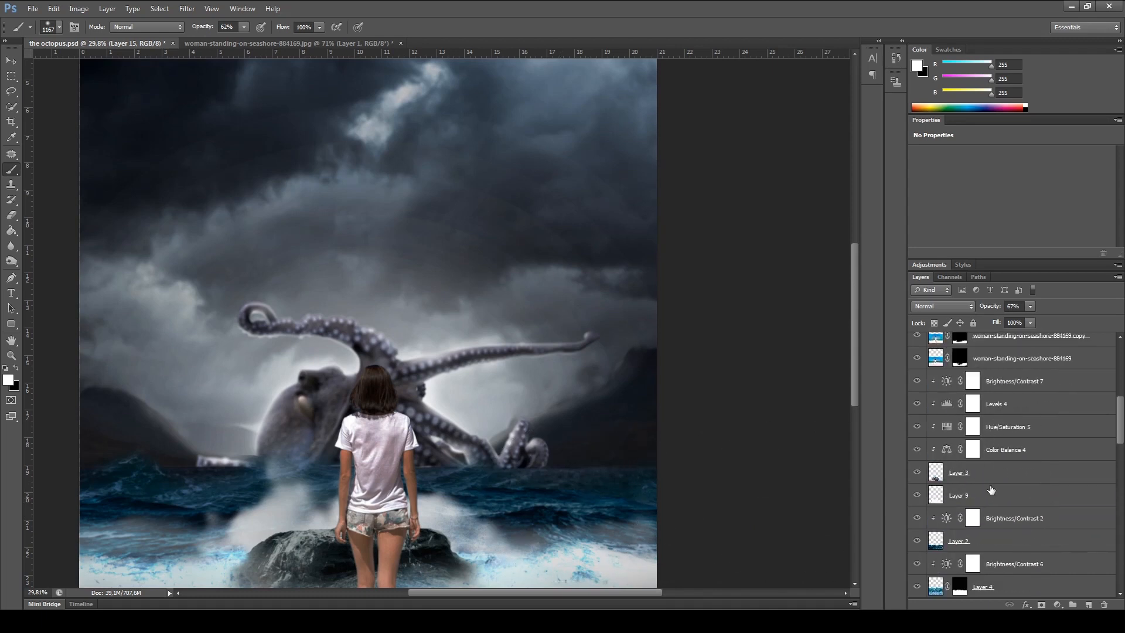
pyautogui.click(991, 492)
pyautogui.click(916, 495)
pyautogui.click(916, 495)
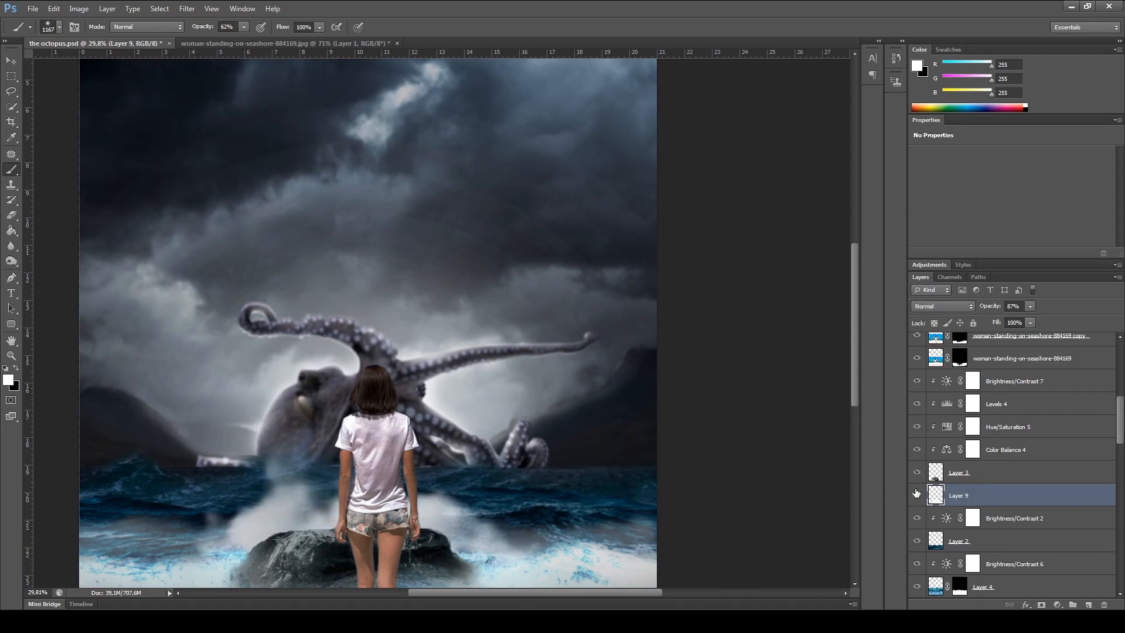
pyautogui.scroll(3, 1065, 502)
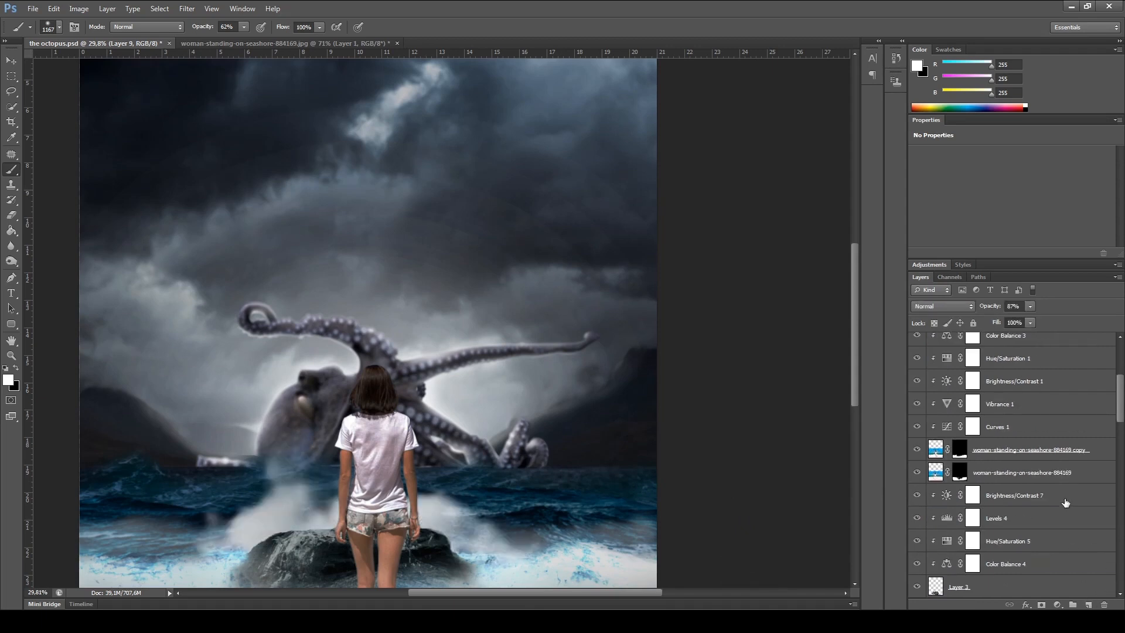
pyautogui.scroll(-3, 1065, 502)
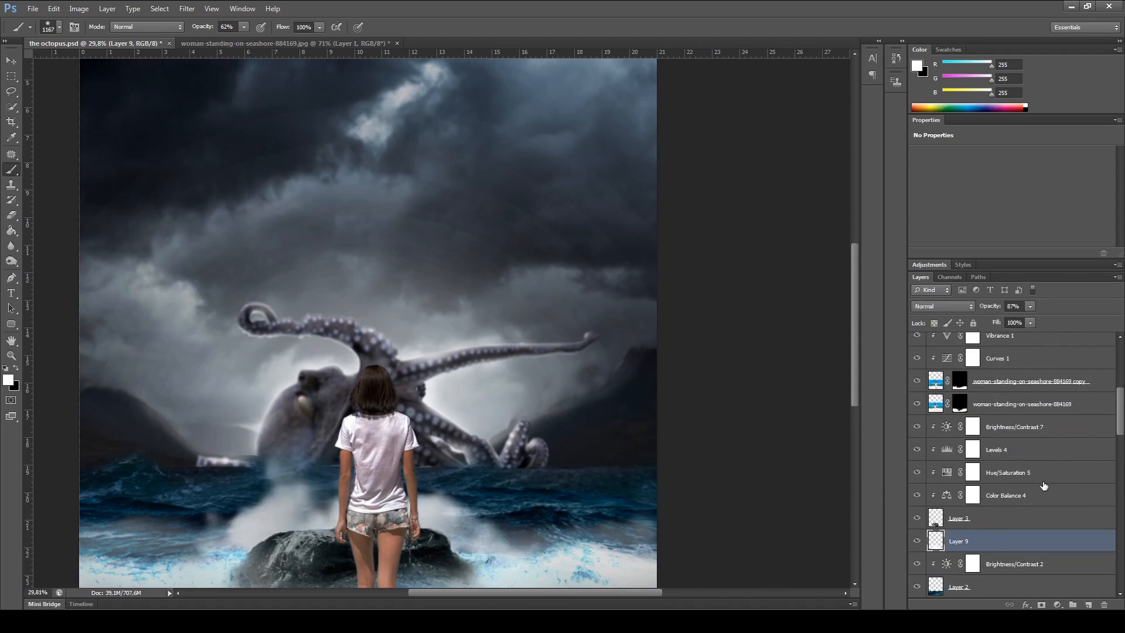
pyautogui.scroll(-3, 1043, 486)
pyautogui.click(1088, 605)
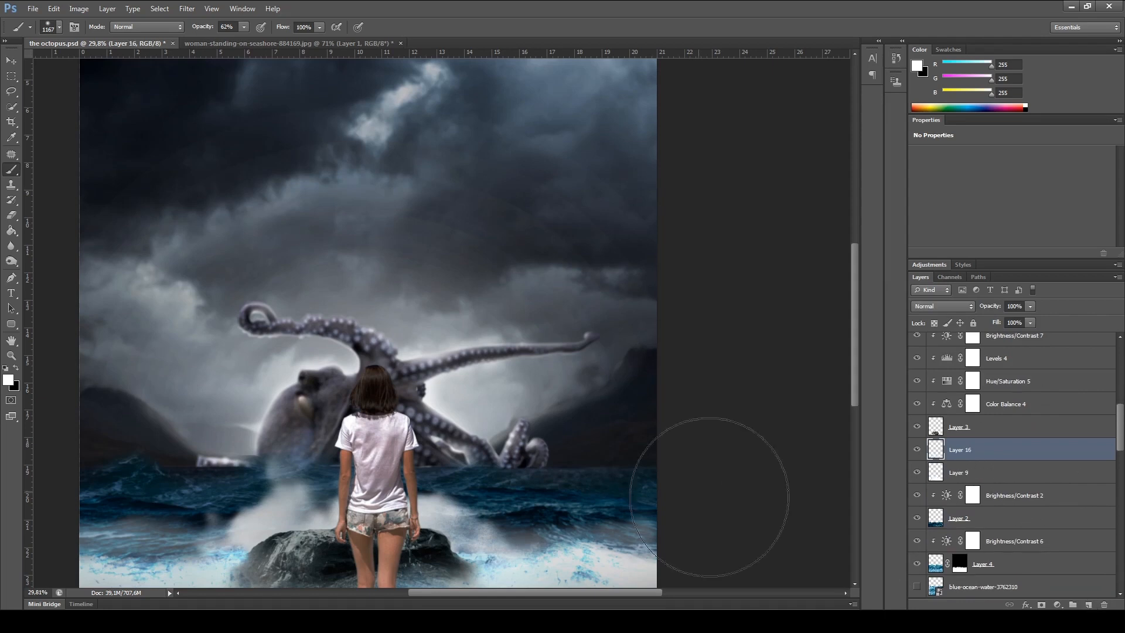
pyautogui.scroll(-3, 673, 477)
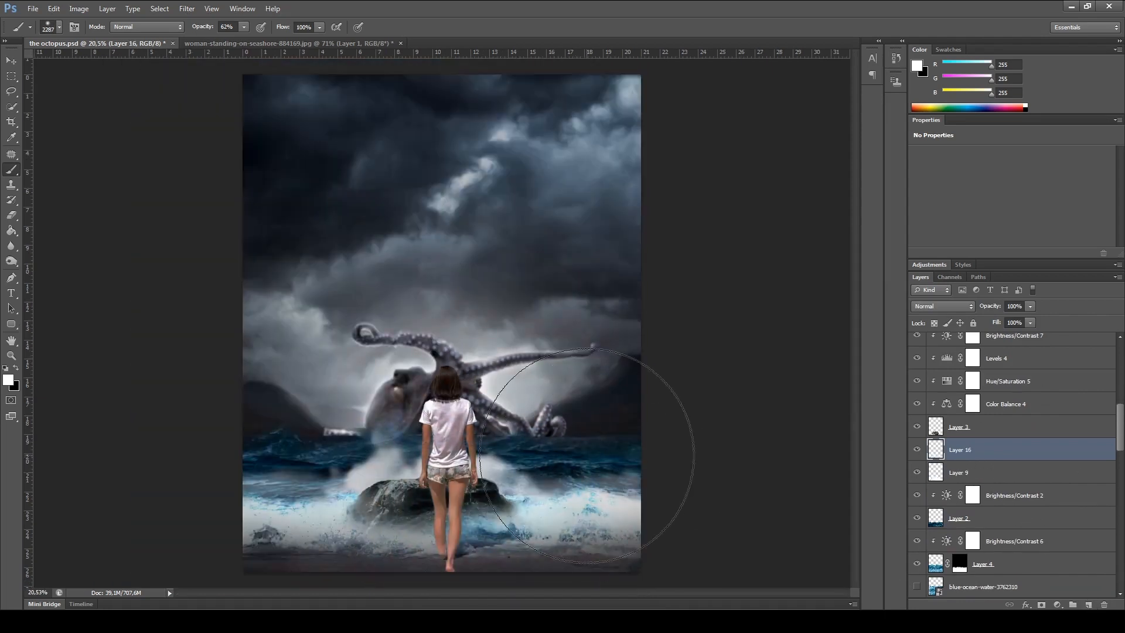
pyautogui.click(578, 407)
pyautogui.click(328, 459)
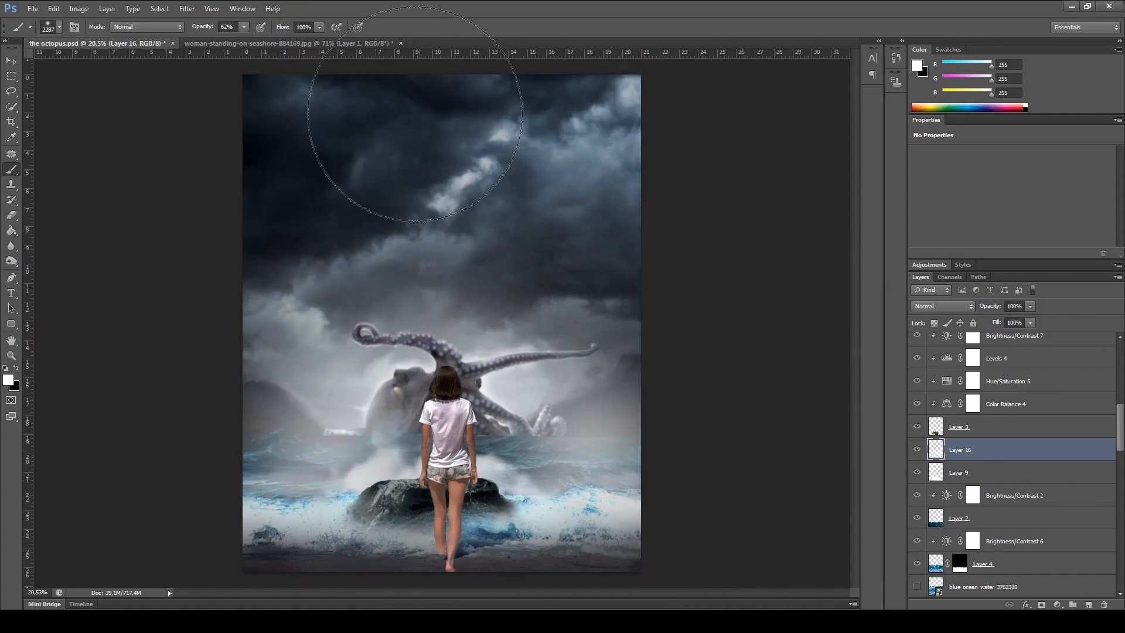
pyautogui.hotkey('ctrl', 'z')
pyautogui.hotkey('ctrl', 'z')
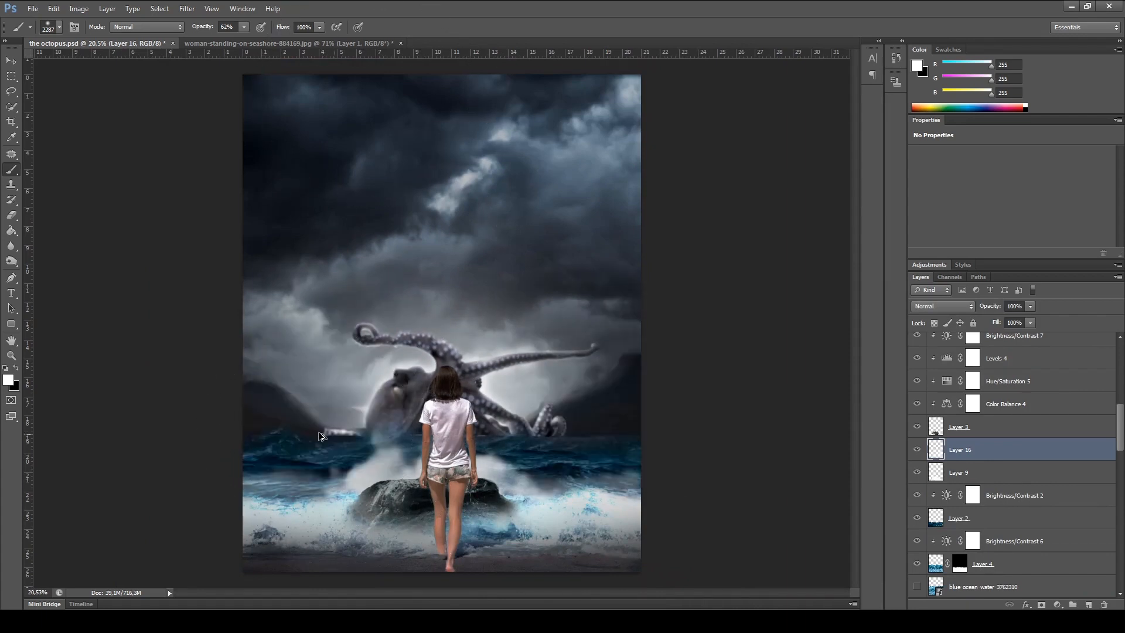
# Step: Lower the brush opacity to 42% and dab white haze over the sea and mountains on both sides with the 2287 px brush
pyautogui.click(243, 27)
pyautogui.moveTo(245, 40); pyautogui.dragTo(233, 41)
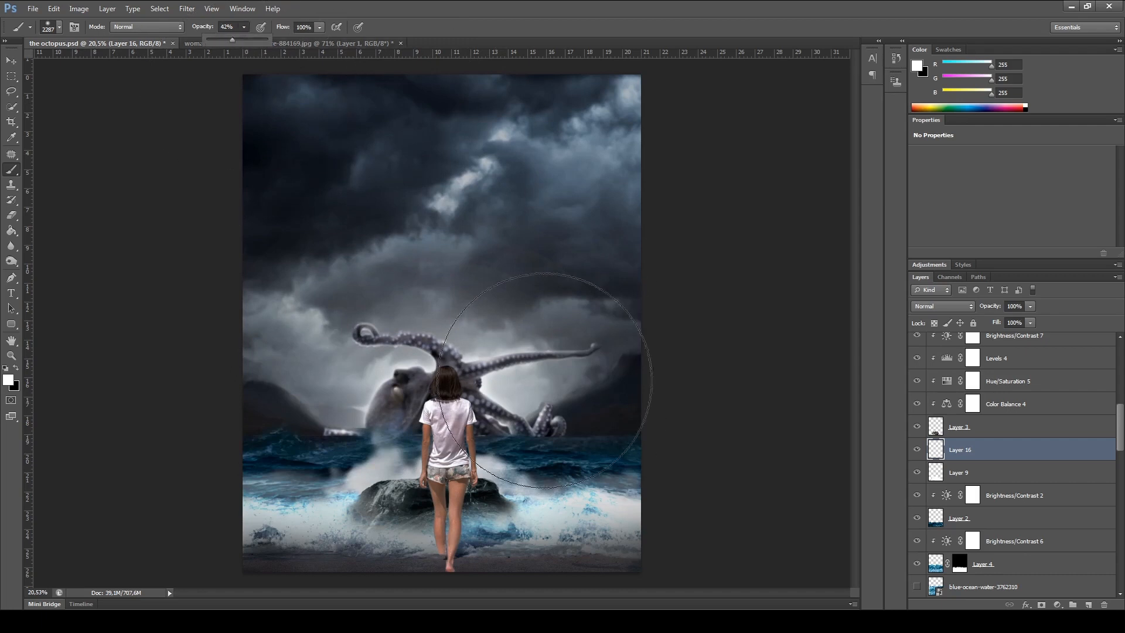
pyautogui.click(554, 423)
pyautogui.click(326, 440)
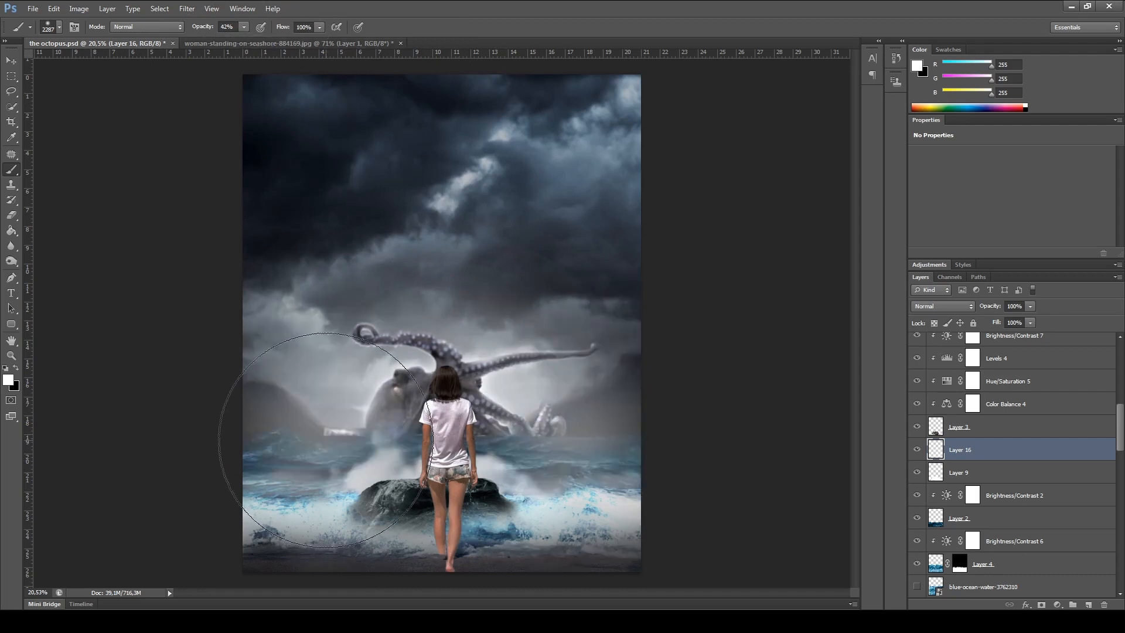
# Step: Apply a Gaussian Blur of 817.7 pixels to the sea haze layer and reduce the layer's opacity to 60%
pyautogui.click(187, 8)
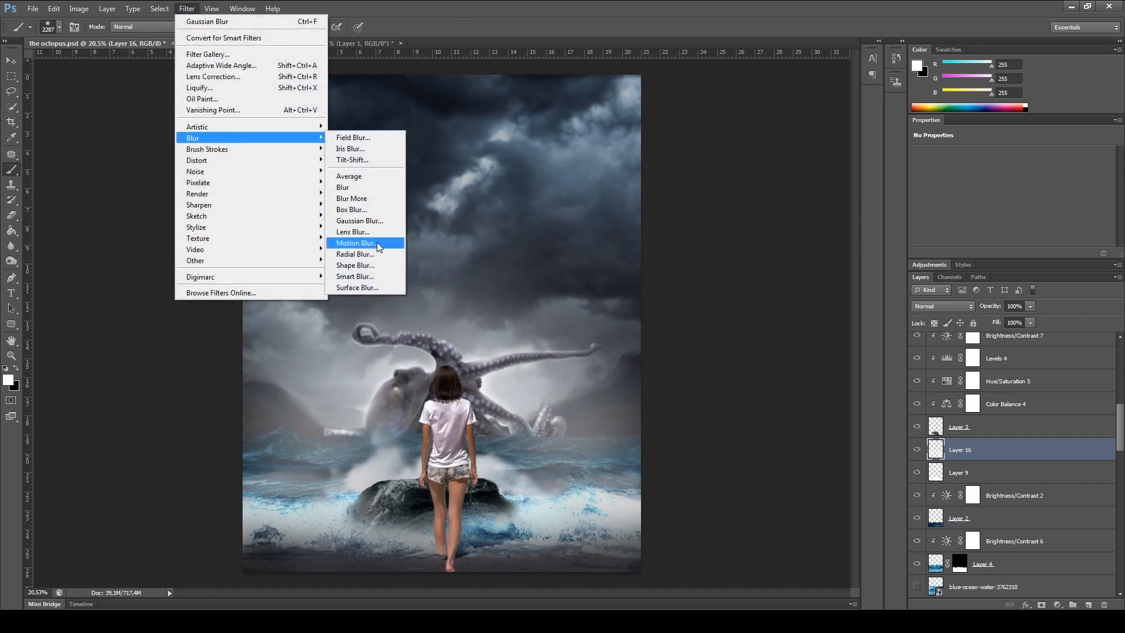
pyautogui.click(360, 220)
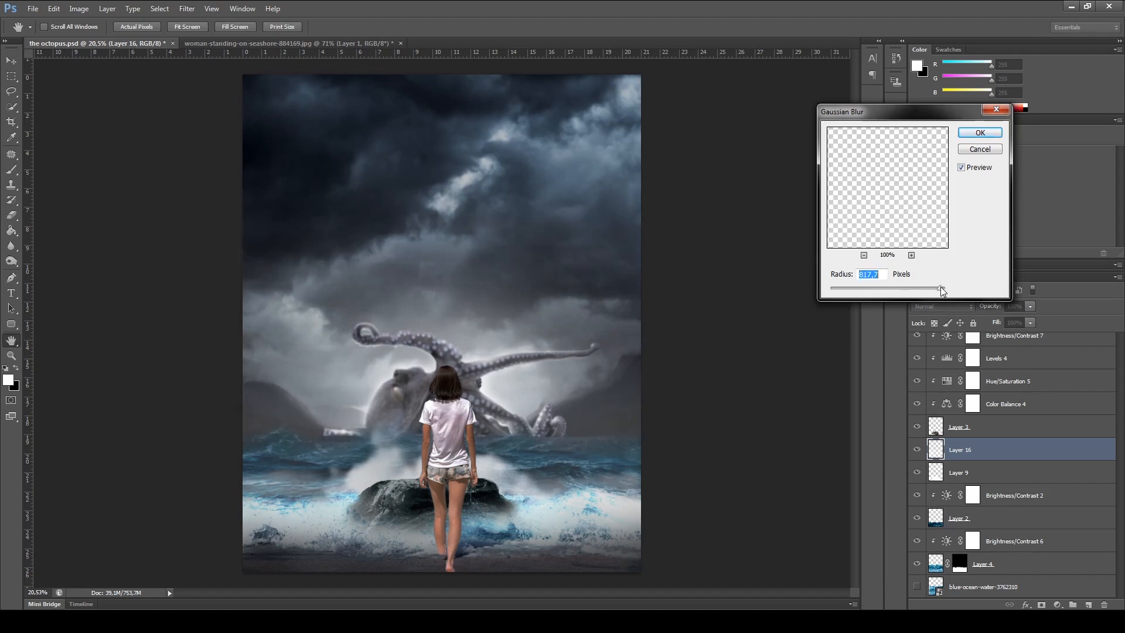
pyautogui.click(979, 132)
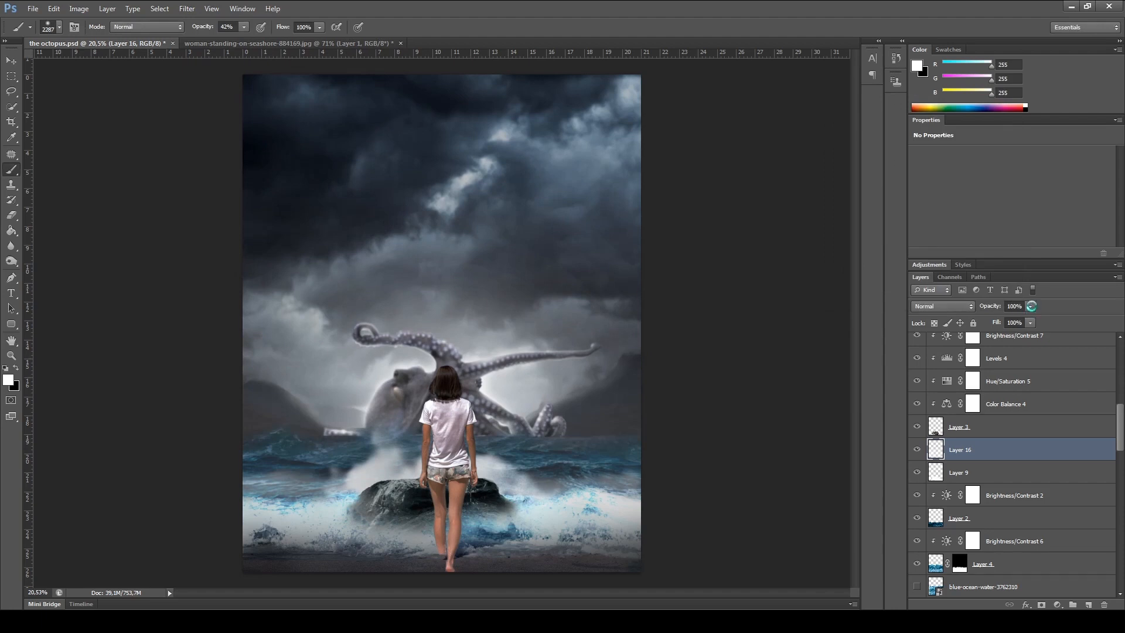
pyautogui.click(1030, 306)
pyautogui.moveTo(1006, 323); pyautogui.dragTo(1001, 321)
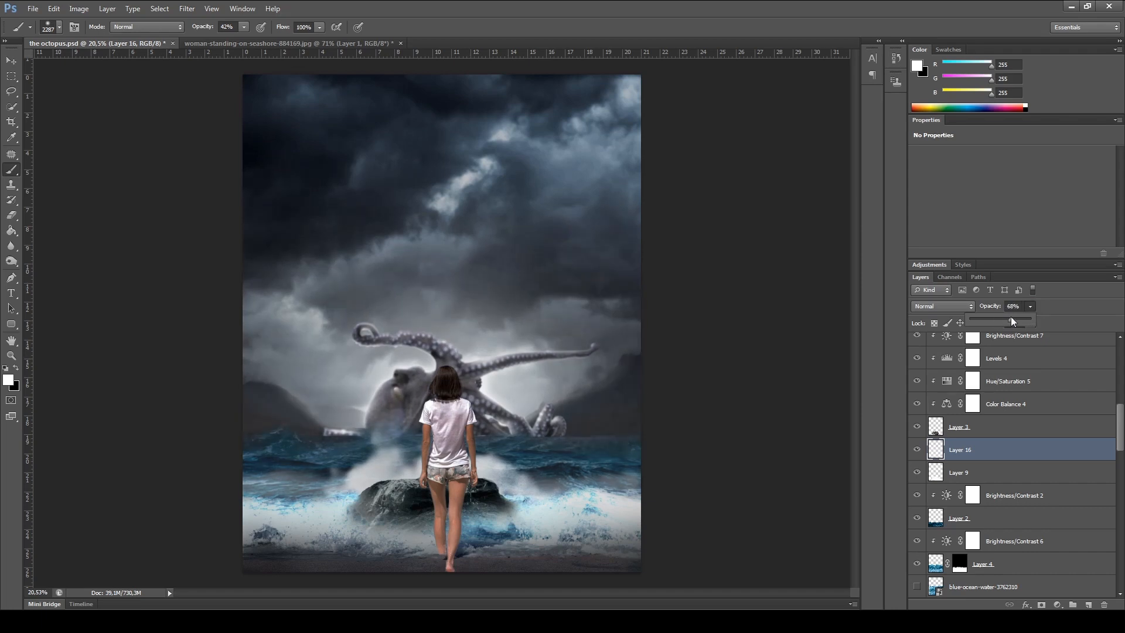
pyautogui.moveTo(1011, 318); pyautogui.dragTo(1006, 318)
# Step: Select the woman's layer, load her outline as a selection and add a layer mask from it
pyautogui.scroll(3, 439, 495)
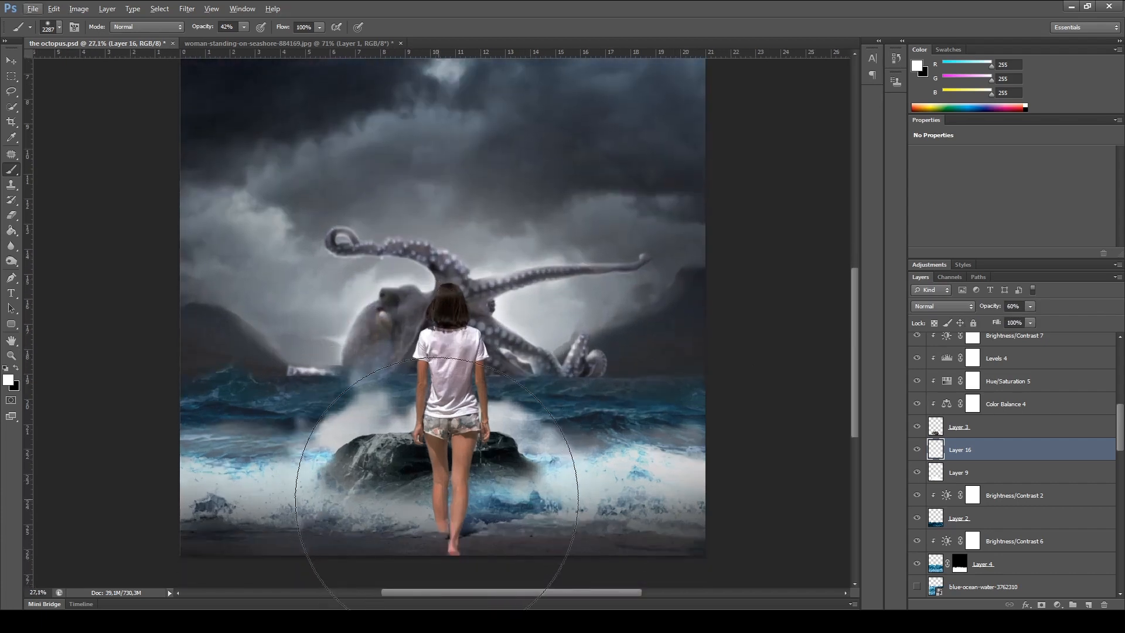
pyautogui.scroll(-1, 436, 498)
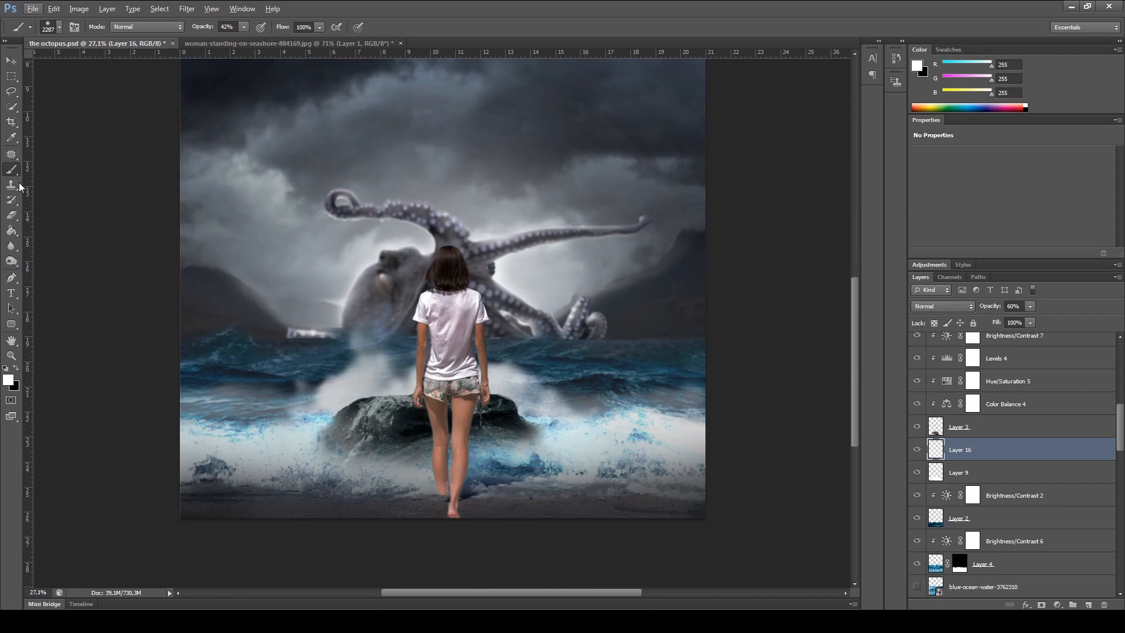
pyautogui.click(13, 62)
pyautogui.keyDown('ctrl'); pyautogui.click(440, 338); pyautogui.keyUp('ctrl')
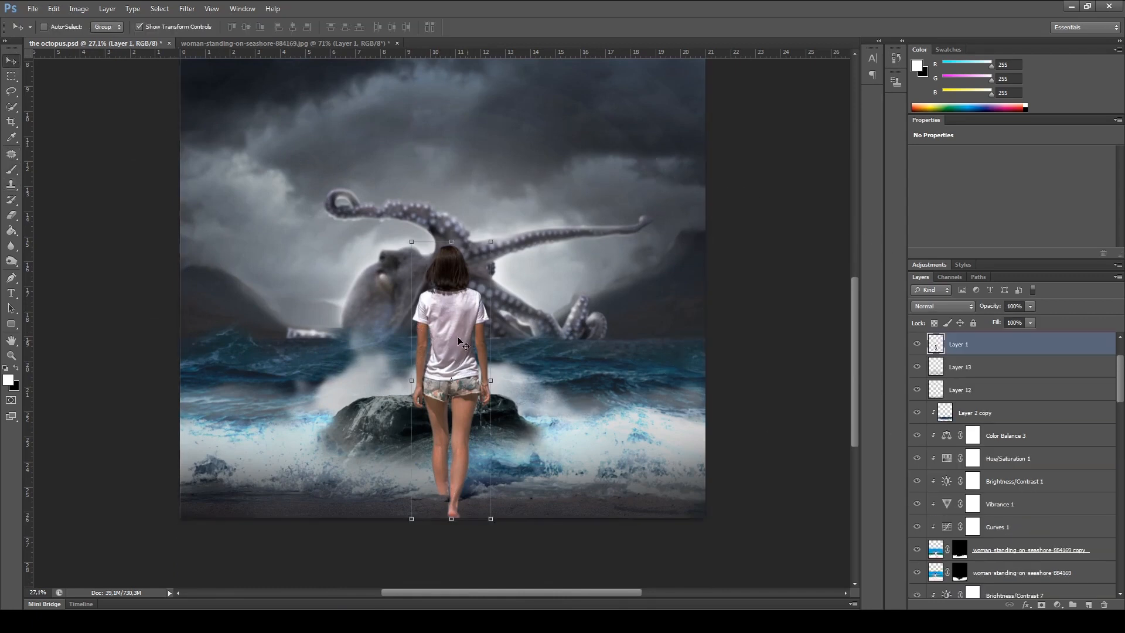
pyautogui.scroll(3, 577, 383)
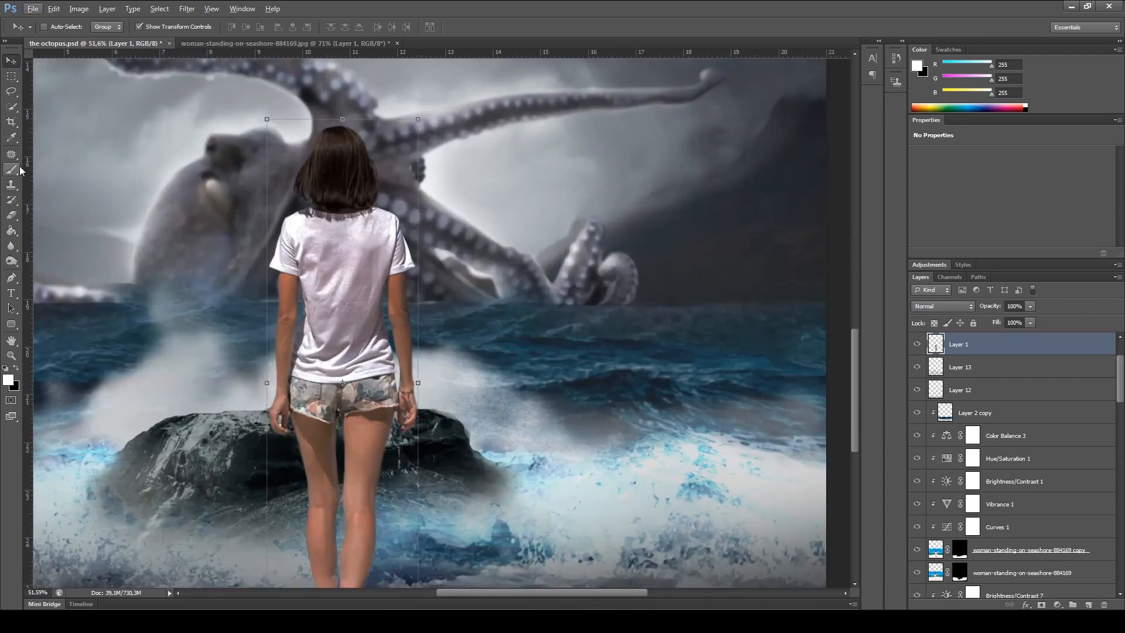
pyautogui.click(19, 168)
pyautogui.keyDown('ctrl'); pyautogui.click(936, 345); pyautogui.keyUp('ctrl')
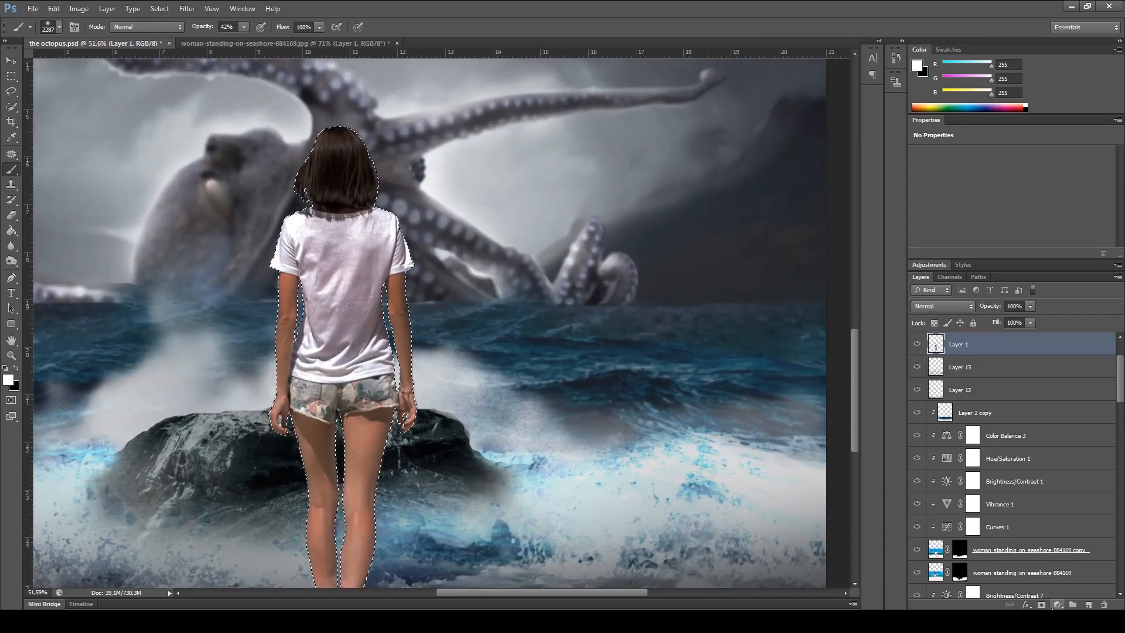
pyautogui.click(1041, 605)
# Step: Prepare a 66 px white brush at 93% opacity and target the woman's layer image instead of its mask
pyautogui.keyDown('alt'); pyautogui.rightClick(275, 288); pyautogui.keyUp('alt')
pyautogui.moveTo(481, 271); pyautogui.dragTo(230, 296)
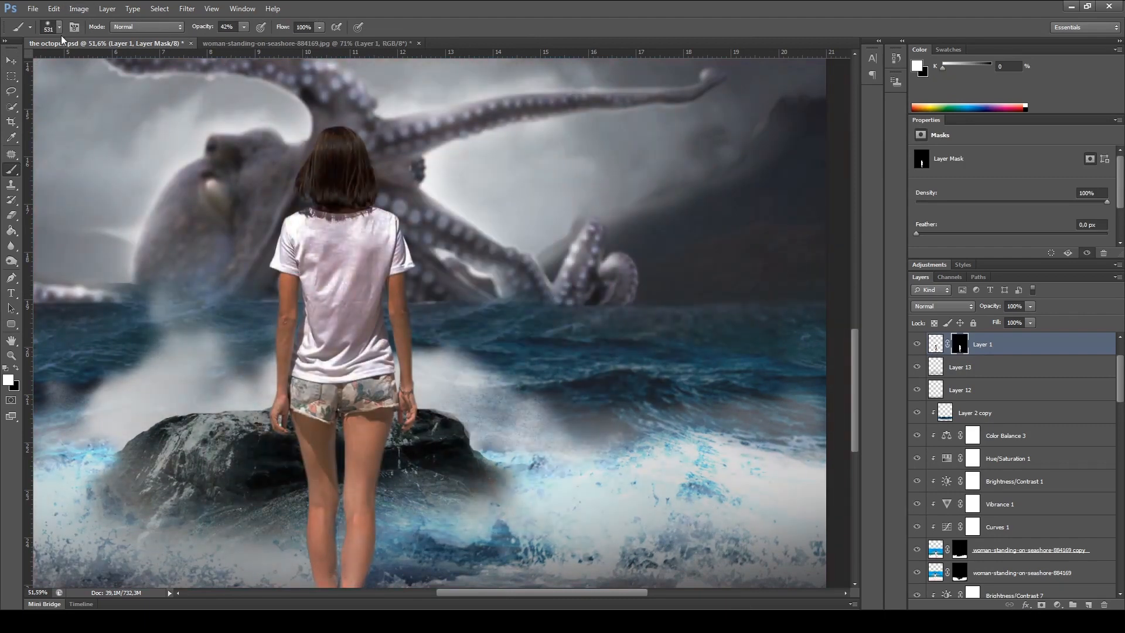
pyautogui.click(244, 27)
pyautogui.click(275, 40)
pyautogui.moveTo(461, 186); pyautogui.dragTo(425, 200)
pyautogui.click(935, 344)
pyautogui.moveTo(421, 188); pyautogui.dragTo(371, 177)
pyautogui.hotkey('ctrl', 'z')
pyautogui.scroll(3, 350, 159)
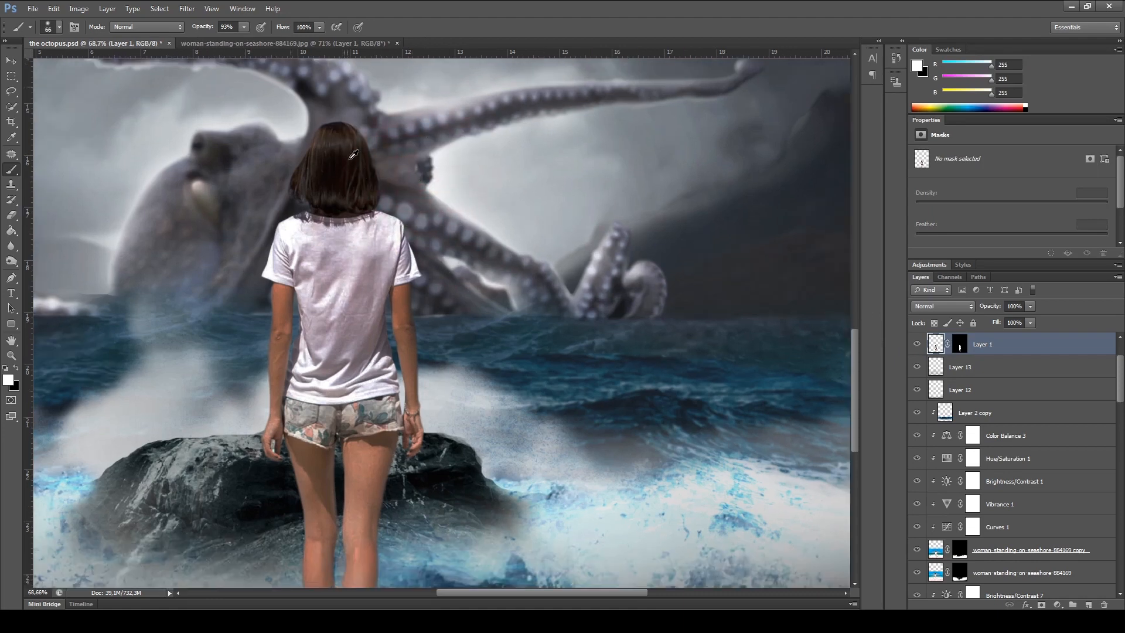
# Step: Paint a white rim light along the top and both sides of the woman's hair
pyautogui.moveTo(476, 198); pyautogui.dragTo(530, 259)
pyautogui.scroll(4, 457, 208)
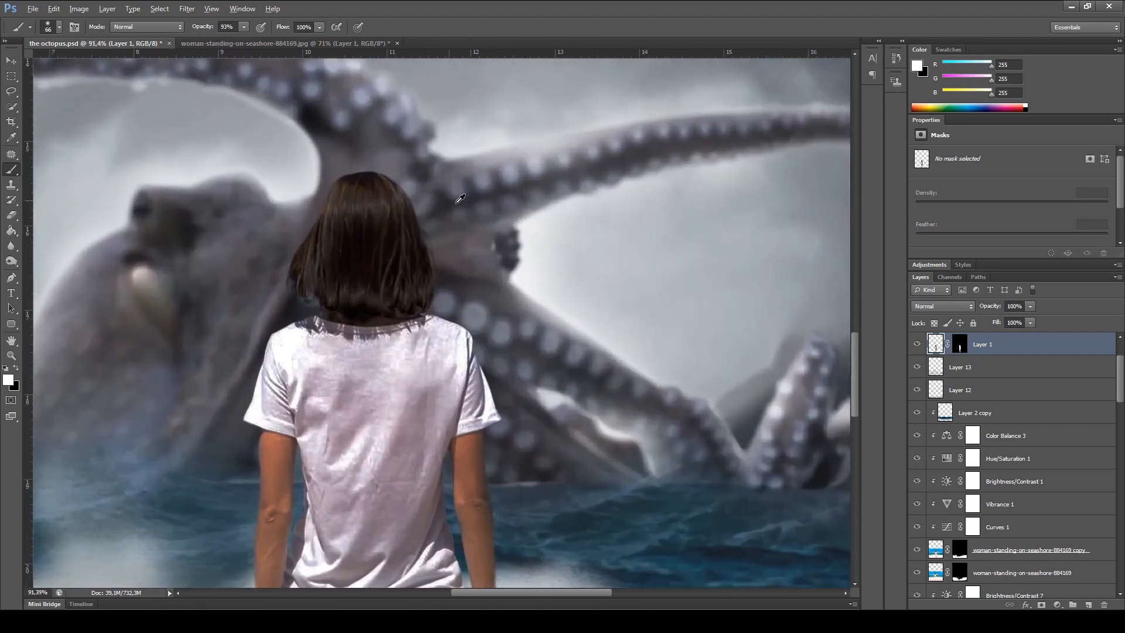
pyautogui.moveTo(384, 166); pyautogui.dragTo(429, 200)
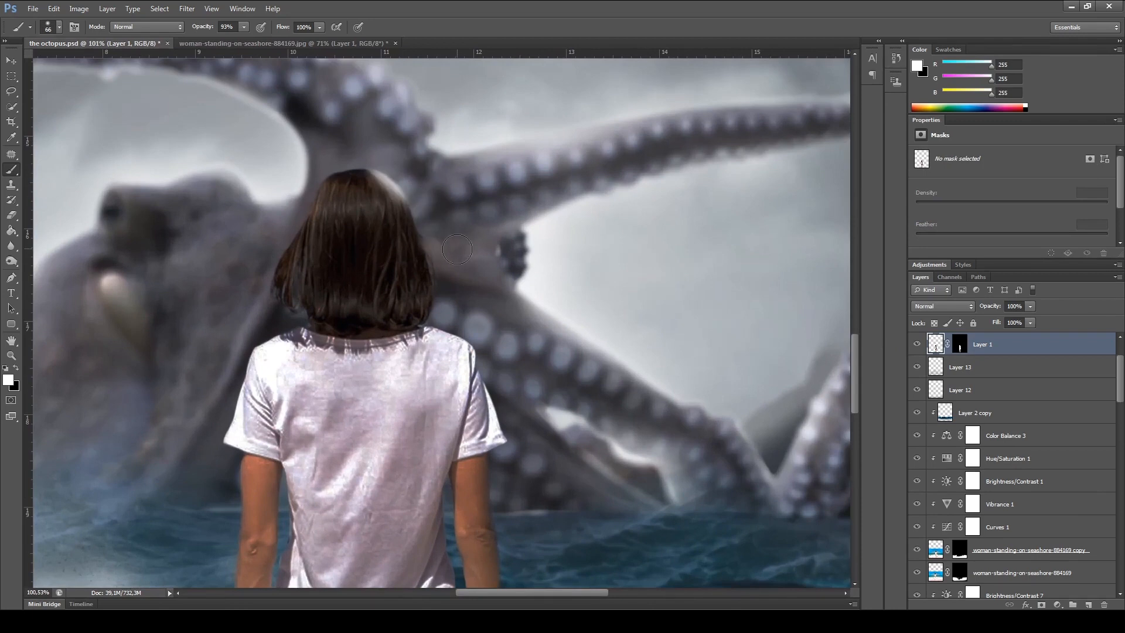
pyautogui.hotkey('ctrl', 'z')
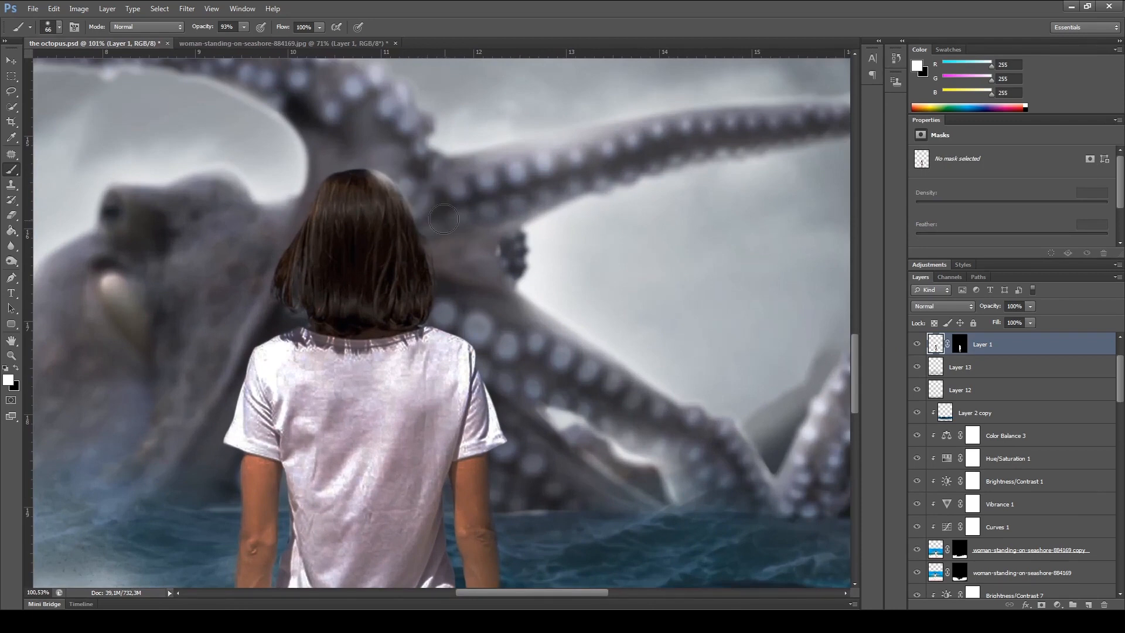
pyautogui.moveTo(429, 209); pyautogui.dragTo(450, 245)
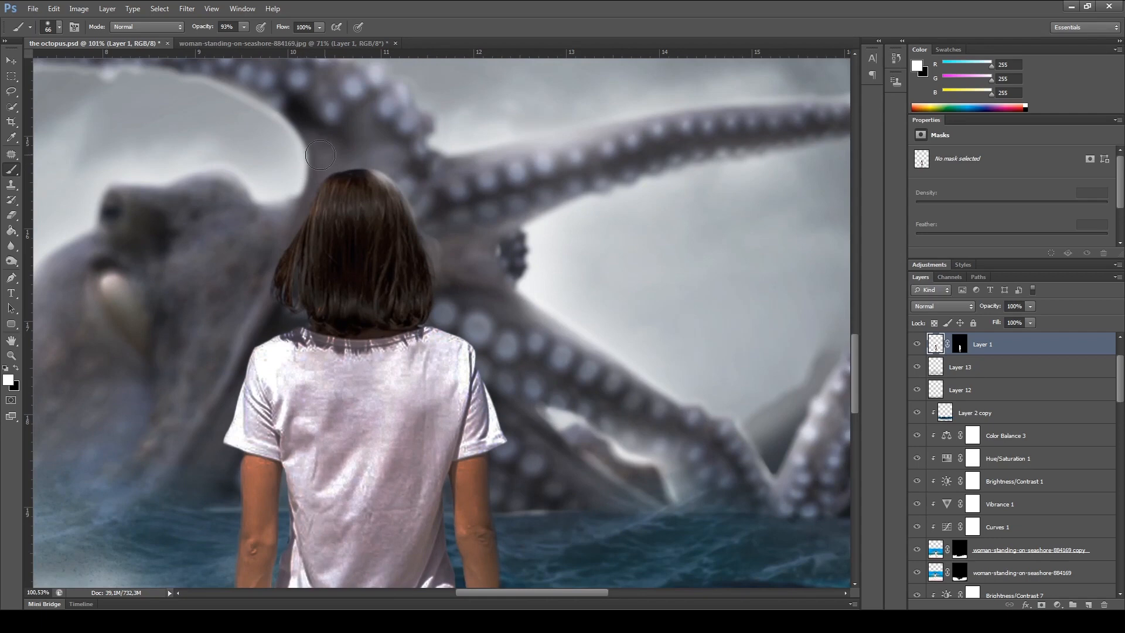
pyautogui.moveTo(366, 159)
pyautogui.mouseDown()
pyautogui.moveTo(282, 199)
pyautogui.moveTo(258, 287)
pyautogui.mouseUp()
pyautogui.hotkey('ctrl', 'alt', 'z')
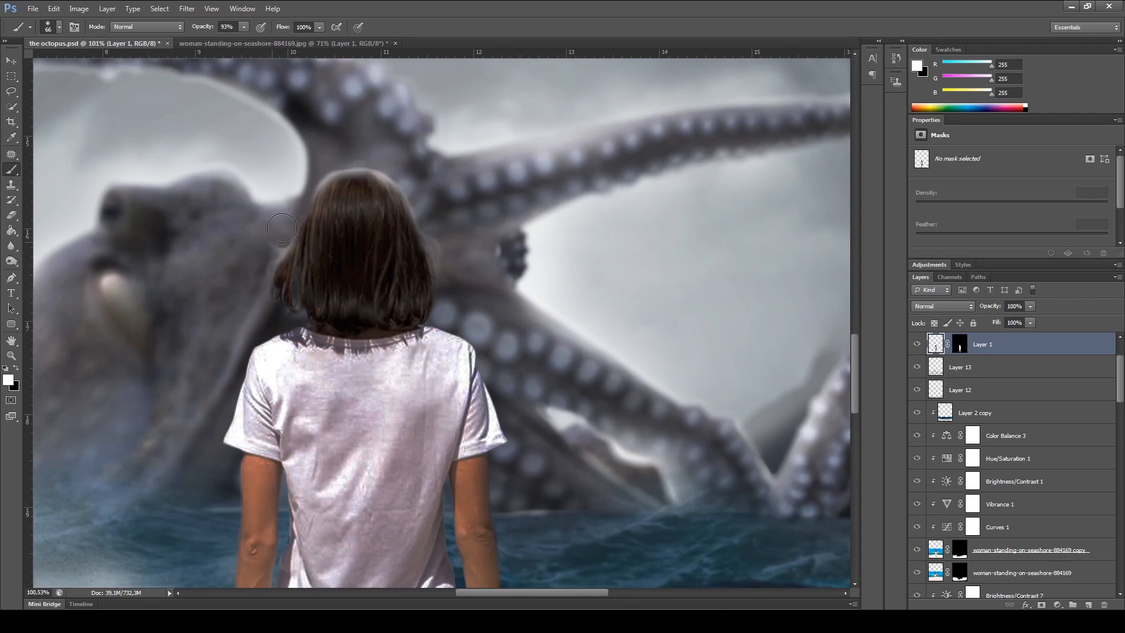
# Step: Paint white rim light along the woman's right arm and, with an 11 px brush, the right edge of her shirt
pyautogui.scroll(-3, 462, 246)
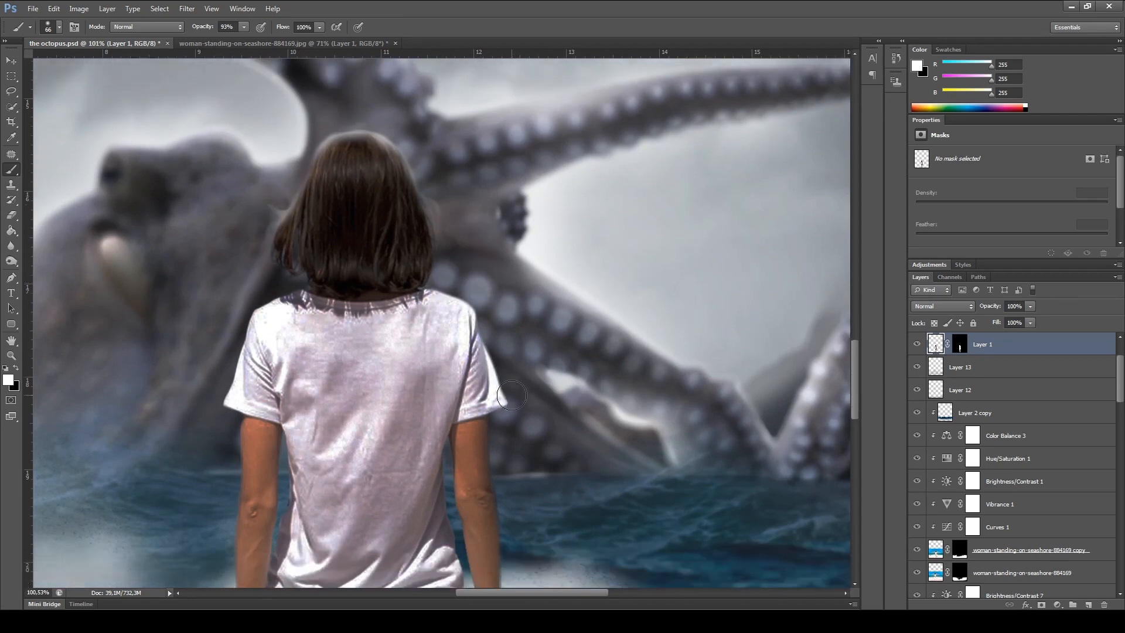
pyautogui.scroll(-20, 511, 396)
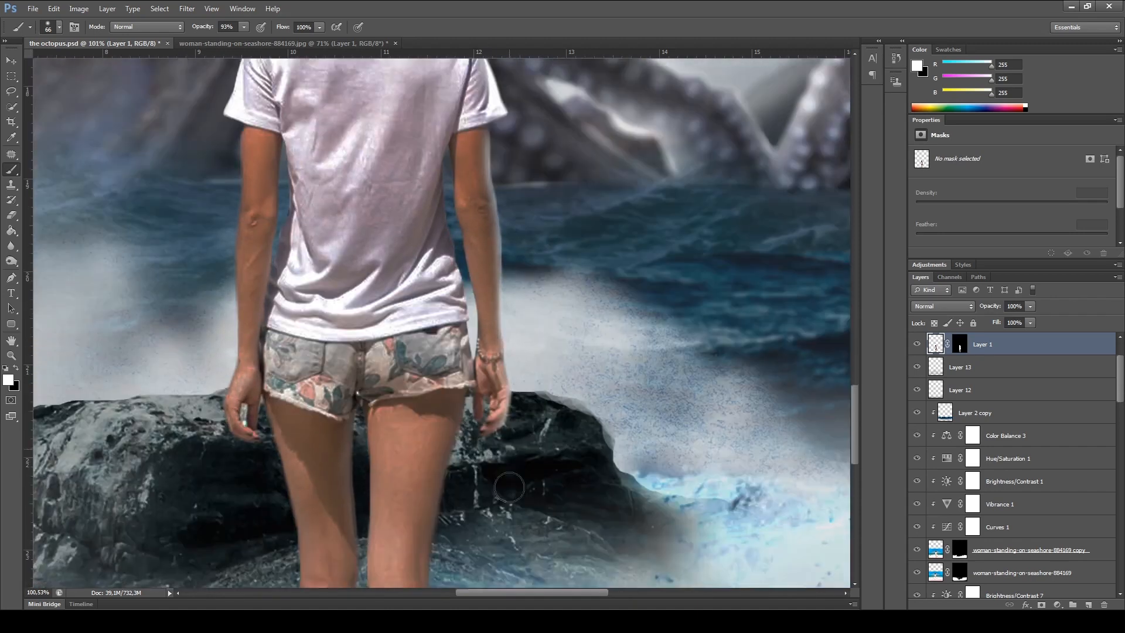
pyautogui.scroll(8, 472, 447)
pyautogui.keyDown('alt'); pyautogui.rightClick(470, 206); pyautogui.keyUp('alt')
pyautogui.moveTo(469, 240); pyautogui.dragTo(460, 169)
pyautogui.scroll(10, 459, 193)
pyautogui.moveTo(413, 114); pyautogui.dragTo(438, 335)
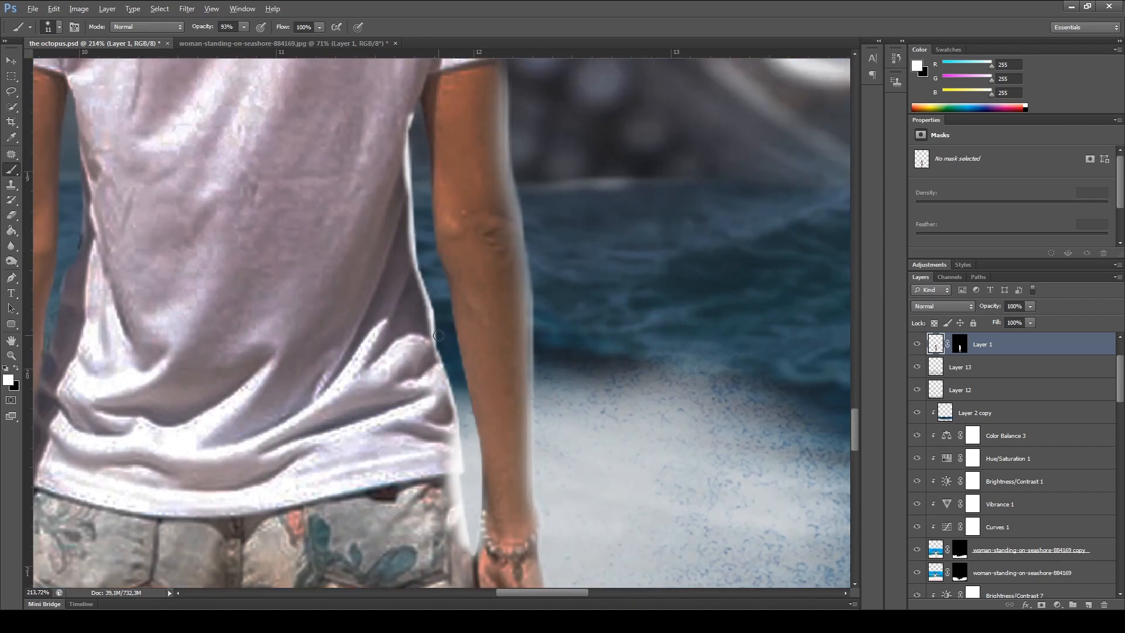
# Step: Paint white rim light along the inner and outer edges of both of the woman's legs
pyautogui.scroll(-12, 438, 335)
pyautogui.moveTo(404, 416); pyautogui.dragTo(398, 507)
pyautogui.moveTo(273, 314); pyautogui.dragTo(312, 516)
pyautogui.scroll(12, 258, 252)
pyautogui.keyDown('alt'); pyautogui.rightClick(345, 183); pyautogui.keyUp('alt')
pyautogui.moveTo(337, 155); pyautogui.dragTo(384, 335)
pyautogui.scroll(-6, 393, 351)
pyautogui.moveTo(536, 243); pyautogui.dragTo(511, 448)
pyautogui.scroll(-3, 513, 434)
pyautogui.scroll(-8, 550, 436)
pyautogui.keyDown('alt'); pyautogui.rightClick(526, 355); pyautogui.keyUp('alt')
pyautogui.moveTo(545, 352); pyautogui.dragTo(549, 433)
pyautogui.scroll(5, 553, 445)
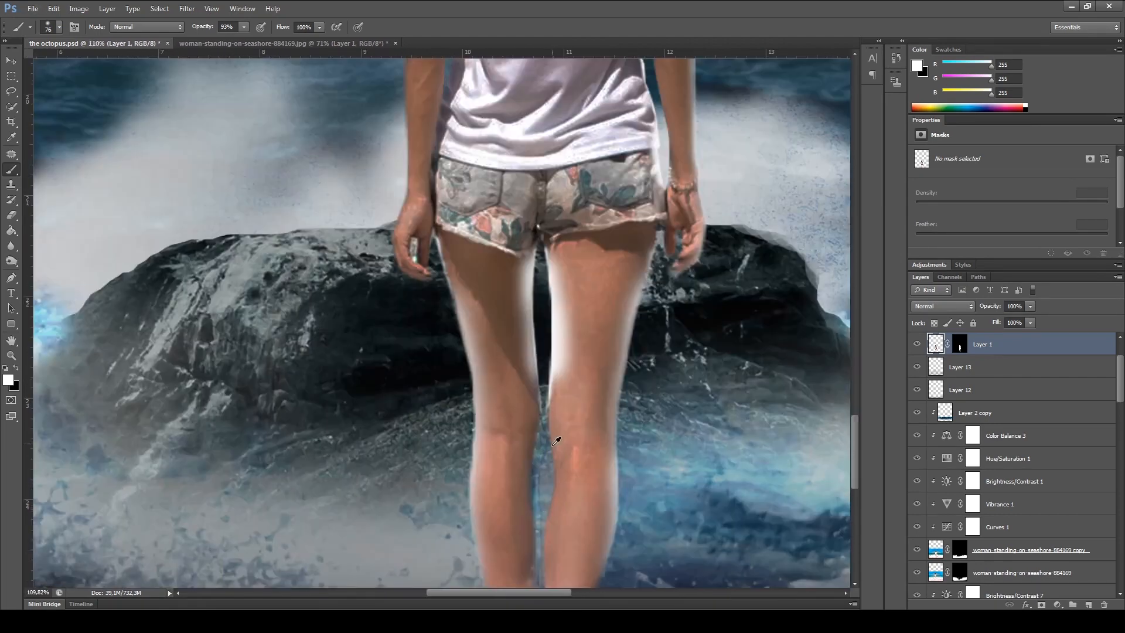
# Step: Lower the brush opacity to 61% and paint a rim light down the outer edge of the woman's left arm at 32 px
pyautogui.scroll(-5, 552, 444)
pyautogui.scroll(6, 553, 530)
pyautogui.keyDown('alt'); pyautogui.rightClick(446, 246); pyautogui.keyUp('alt')
pyautogui.moveTo(208, 27); pyautogui.dragTo(190, 27)
pyautogui.scroll(-10, 521, 527)
pyautogui.scroll(12, 451, 510)
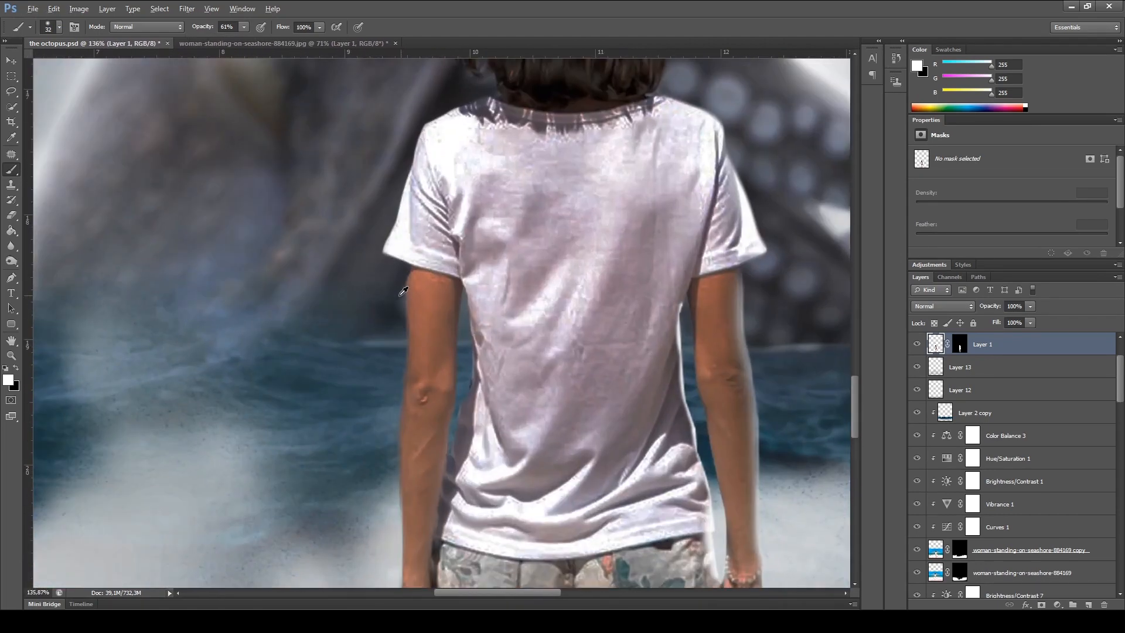
pyautogui.moveTo(403, 293); pyautogui.dragTo(399, 492)
# Step: Add white rim light along the shirt's left edge beside the arm with a 12 px brush
pyautogui.scroll(-4, 389, 469)
pyautogui.scroll(4, 380, 445)
pyautogui.scroll(-6, 410, 404)
pyautogui.keyDown('alt'); pyautogui.rightClick(497, 272); pyautogui.keyUp('alt')
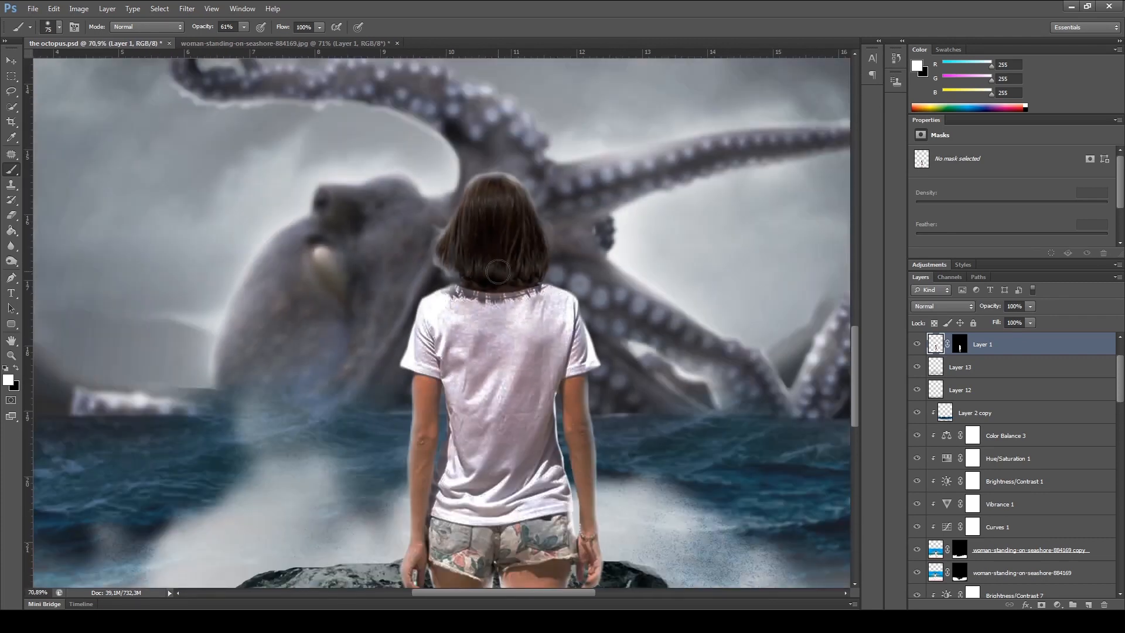
pyautogui.scroll(4, 469, 352)
pyautogui.keyDown('alt'); pyautogui.rightClick(440, 436); pyautogui.keyUp('alt')
pyautogui.scroll(4, 411, 524)
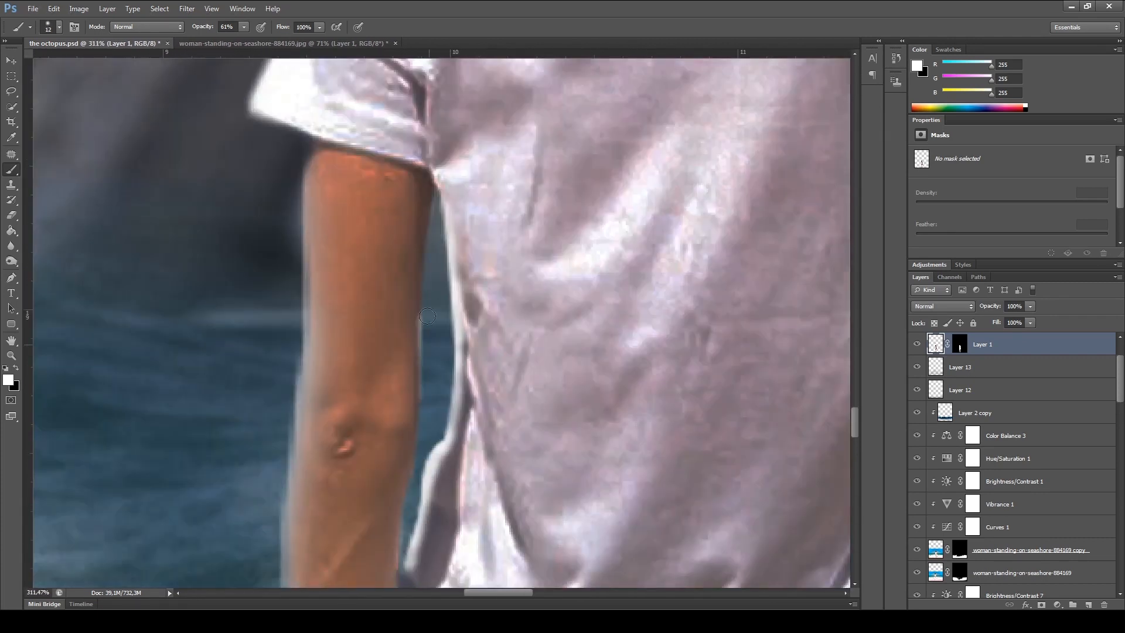
# Step: Lower the brush opacity to 11% and lay a faint white haze over the woman with a very large soft brush
pyautogui.scroll(-4, 432, 479)
pyautogui.scroll(-8, 708, 527)
pyautogui.keyDown('alt'); pyautogui.rightClick(479, 395); pyautogui.keyUp('alt')
pyautogui.click(244, 27)
pyautogui.moveTo(244, 40); pyautogui.dragTo(213, 39)
pyautogui.scroll(4, 478, 395)
pyautogui.scroll(-2, 440, 469)
pyautogui.click(243, 27)
pyautogui.scroll(-2, 439, 468)
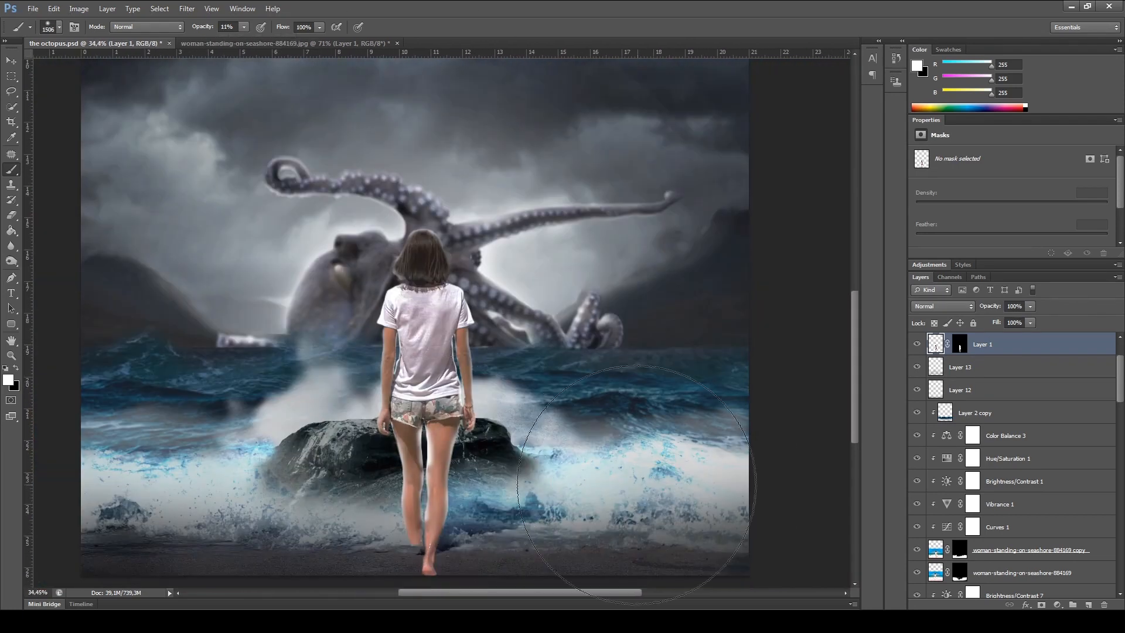
# Step: Select the rock layer, Layer 3, and set up a white brush at 70% opacity
pyautogui.scroll(10, 398, 568)
pyautogui.keyDown('alt'); pyautogui.rightClick(439, 504); pyautogui.keyUp('alt')
pyautogui.press('x')
pyautogui.scroll(-5, 440, 505)
pyautogui.scroll(5, 379, 527)
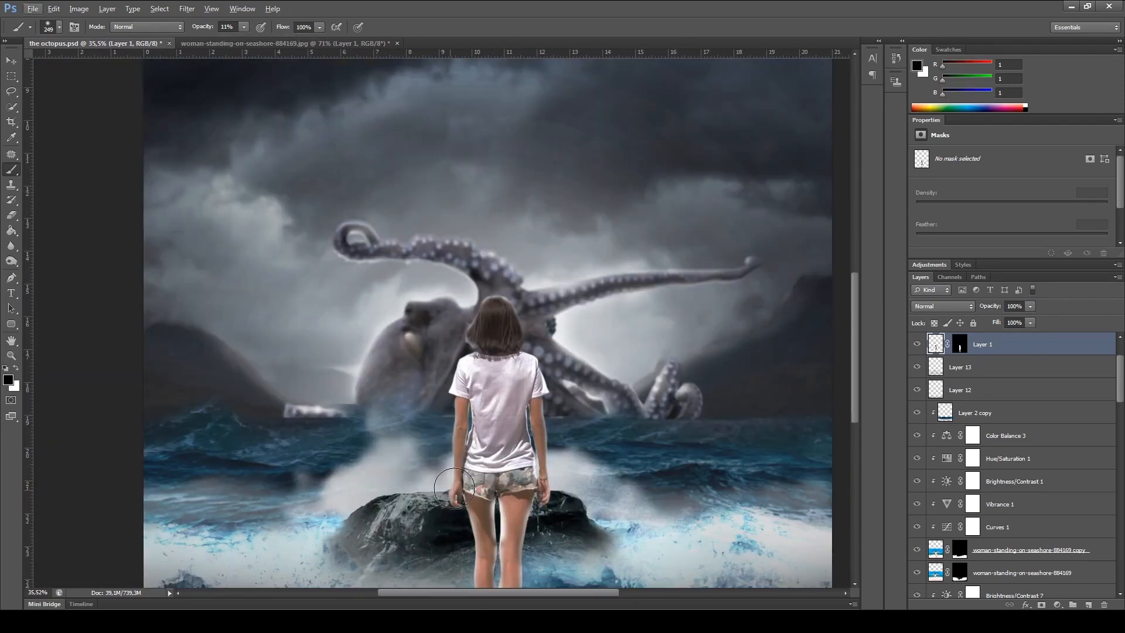
pyautogui.click(956, 371)
pyautogui.press('v')
pyautogui.scroll(-2, 487, 352)
pyautogui.scroll(5, 609, 404)
pyautogui.scroll(-5, 956, 378)
pyautogui.click(956, 367)
pyautogui.press('b')
pyautogui.click(15, 367)
pyautogui.click(244, 27)
pyautogui.moveTo(242, 39); pyautogui.dragTo(280, 39)
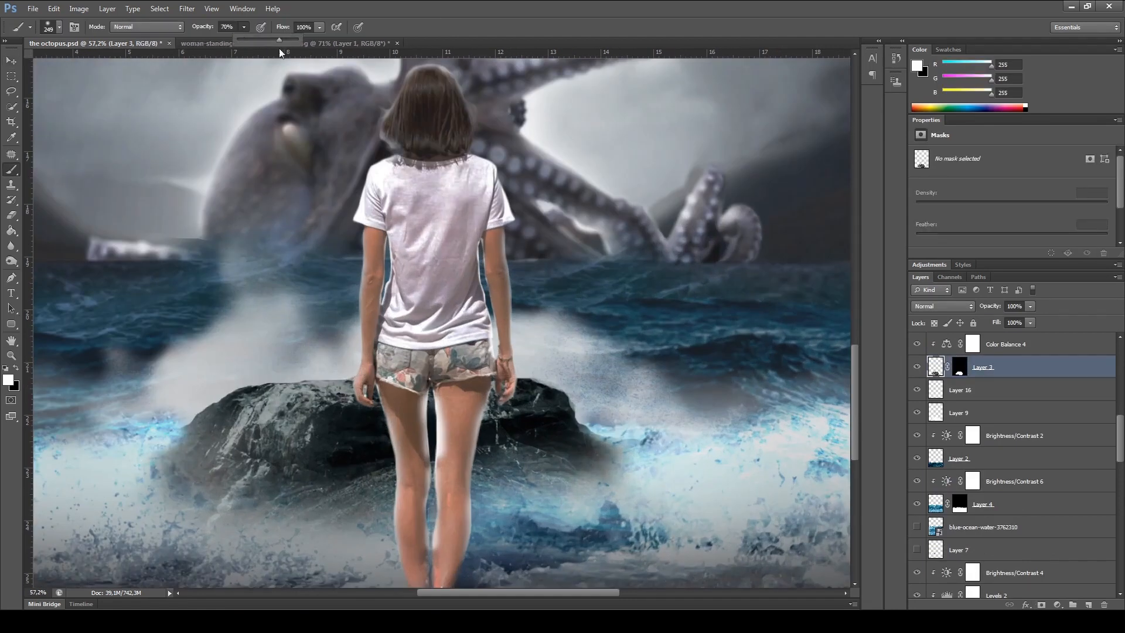
# Step: Paint white rim light along the rock's upper left and right edges with a smaller brush, raising its opacity to 94%
pyautogui.press('[')
pyautogui.press('[')
pyautogui.press('[')
pyautogui.press('[')
pyautogui.press('[')
pyautogui.press('[')
pyautogui.press('[')
pyautogui.press('[')
pyautogui.press('[')
pyautogui.press('[')
pyautogui.press('[')
pyautogui.moveTo(293, 380); pyautogui.dragTo(238, 389)
pyautogui.click(244, 27)
pyautogui.moveTo(242, 39); pyautogui.dragTo(254, 39)
pyautogui.moveTo(519, 380); pyautogui.dragTo(620, 457)
# Step: Enlarge the brush to 505 px and dab white haze over the rock, undoing the last dab
pyautogui.press(']')
pyautogui.press(']')
pyautogui.press(']')
pyautogui.press(']')
pyautogui.press(']')
pyautogui.press(']')
pyautogui.press(']')
pyautogui.press(']')
pyautogui.press(']')
pyautogui.press(']')
pyautogui.press(']')
pyautogui.press(']')
pyautogui.press(']')
pyautogui.press(']')
pyautogui.press(']')
pyautogui.press(']')
pyautogui.press(']')
pyautogui.click(274, 445)
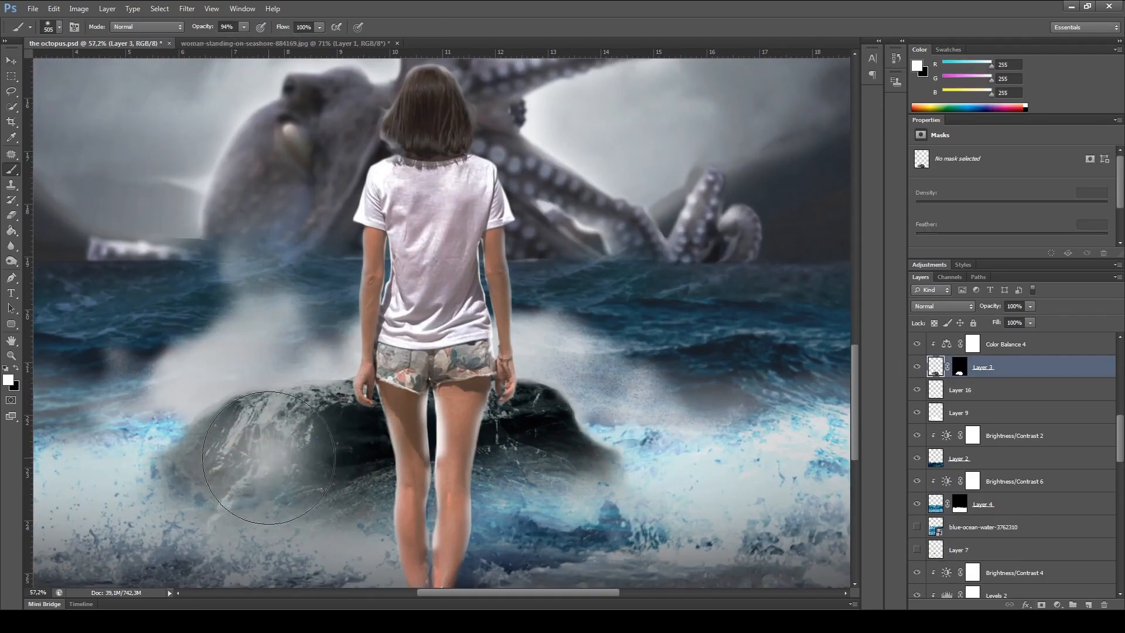
pyautogui.scroll(-5, 477, 364)
pyautogui.scroll(6, 528, 234)
pyautogui.scroll(5, 933, 372)
pyautogui.click(934, 372)
pyautogui.click(256, 321)
pyautogui.hotkey('ctrl', 'z')
# Step: Select the woman's layer and darken her faintly with a 282 px black brush at 9% opacity
pyautogui.scroll(-5, 373, 442)
pyautogui.moveTo(244, 27)
pyautogui.mouseDown()
pyautogui.moveTo(210, 40)
pyautogui.moveTo(233, 40)
pyautogui.mouseUp()
pyautogui.scroll(-2, 297, 410)
pyautogui.scroll(3, 986, 507)
pyautogui.click(984, 412)
pyautogui.scroll(-3, 322, 387)
pyautogui.scroll(-2, 323, 396)
pyautogui.scroll(4, 519, 454)
pyautogui.click(15, 367)
pyautogui.scroll(3, 363, 375)
pyautogui.scroll(5, 938, 410)
pyautogui.click(936, 410)
pyautogui.scroll(-3, 350, 369)
pyautogui.click(369, 406)
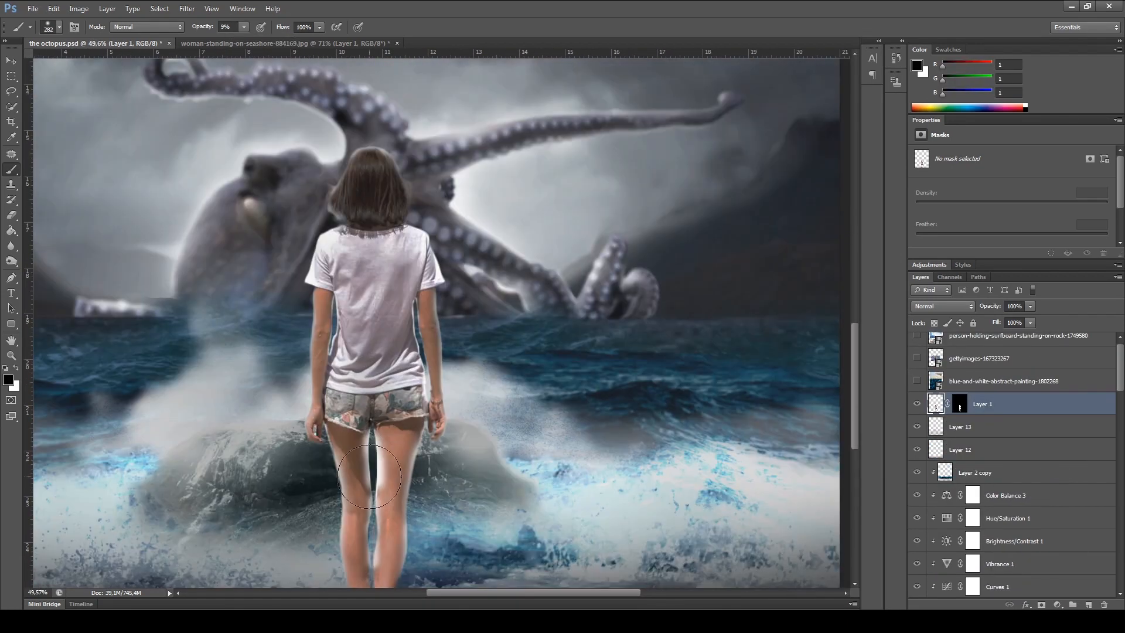
# Step: Shade the woman's legs faintly with a 95 px black brush
pyautogui.scroll(-3, 345, 392)
pyautogui.keyDown('alt'); pyautogui.rightClick(364, 347); pyautogui.keyUp('alt')
pyautogui.moveTo(357, 376)
pyautogui.mouseDown()
pyautogui.moveTo(393, 388)
pyautogui.moveTo(351, 427)
pyautogui.mouseUp()
pyautogui.scroll(-2, 471, 470)
pyautogui.scroll(3, 471, 469)
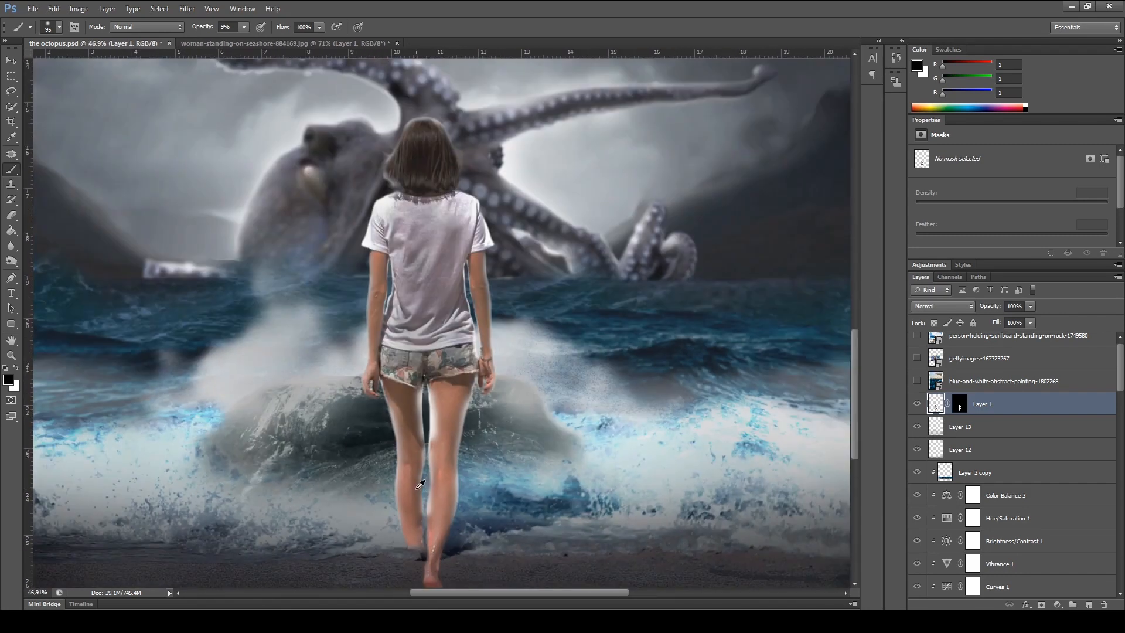
# Step: Add a new empty layer directly below the woman's layer and switch to a 338 px white brush
pyautogui.click(984, 426)
pyautogui.click(1088, 605)
pyautogui.moveTo(445, 394); pyautogui.dragTo(383, 393)
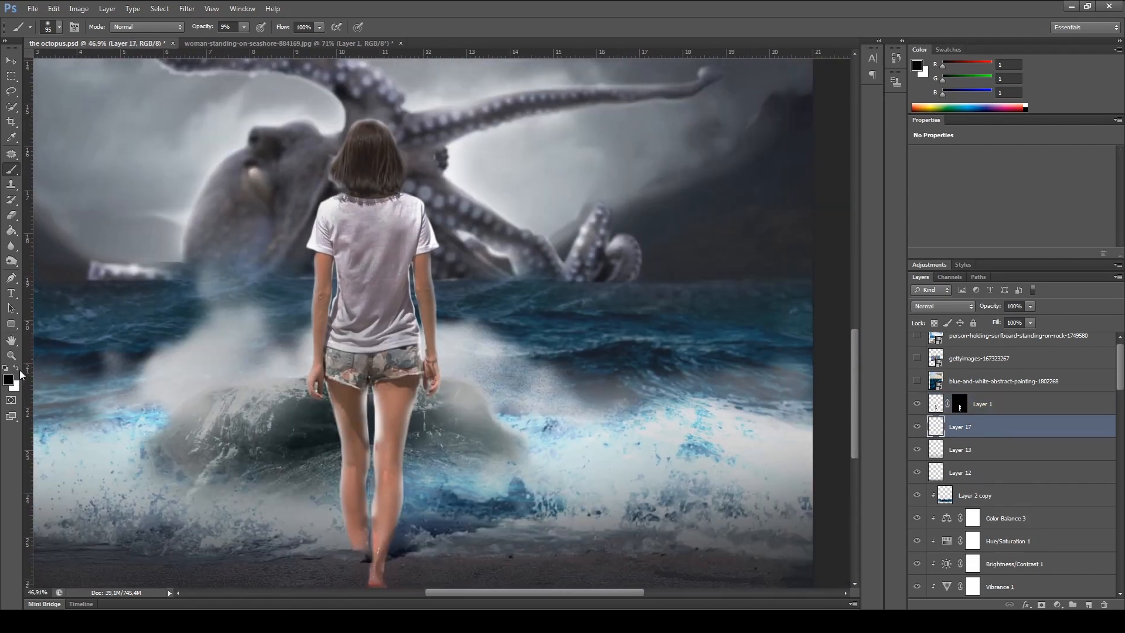
pyautogui.click(17, 368)
pyautogui.keyDown('alt'); pyautogui.rightClick(276, 249); pyautogui.keyUp('alt')
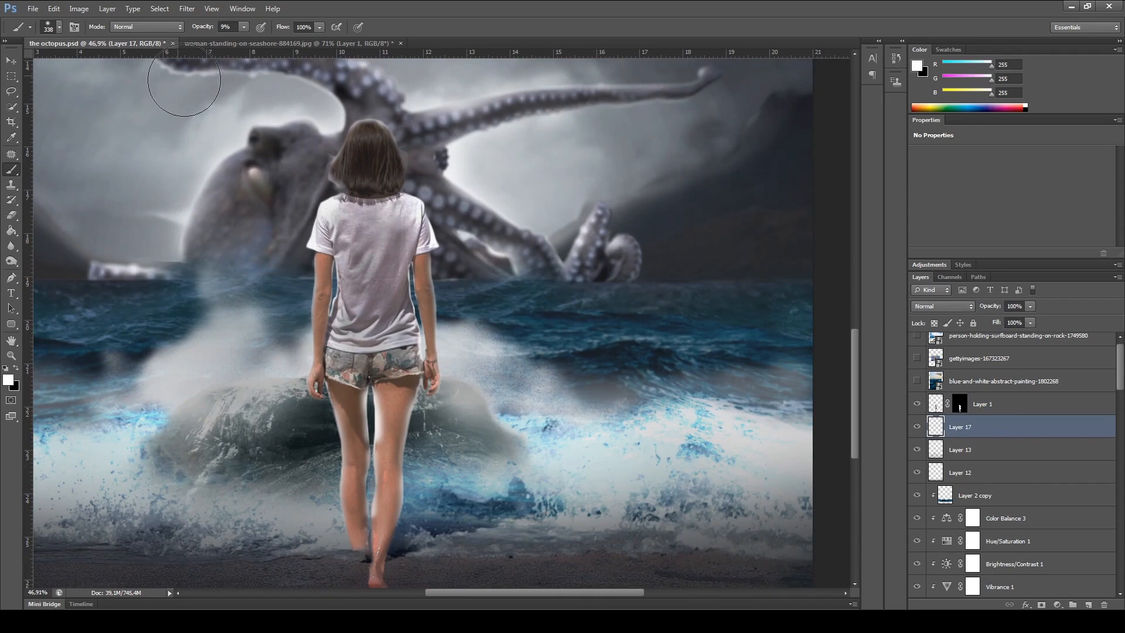
# Step: Paint a white glow behind the woman's arms, shirt and legs with a 65 px brush at 55% opacity
pyautogui.keyDown('alt'); pyautogui.rightClick(355, 159); pyautogui.keyUp('alt')
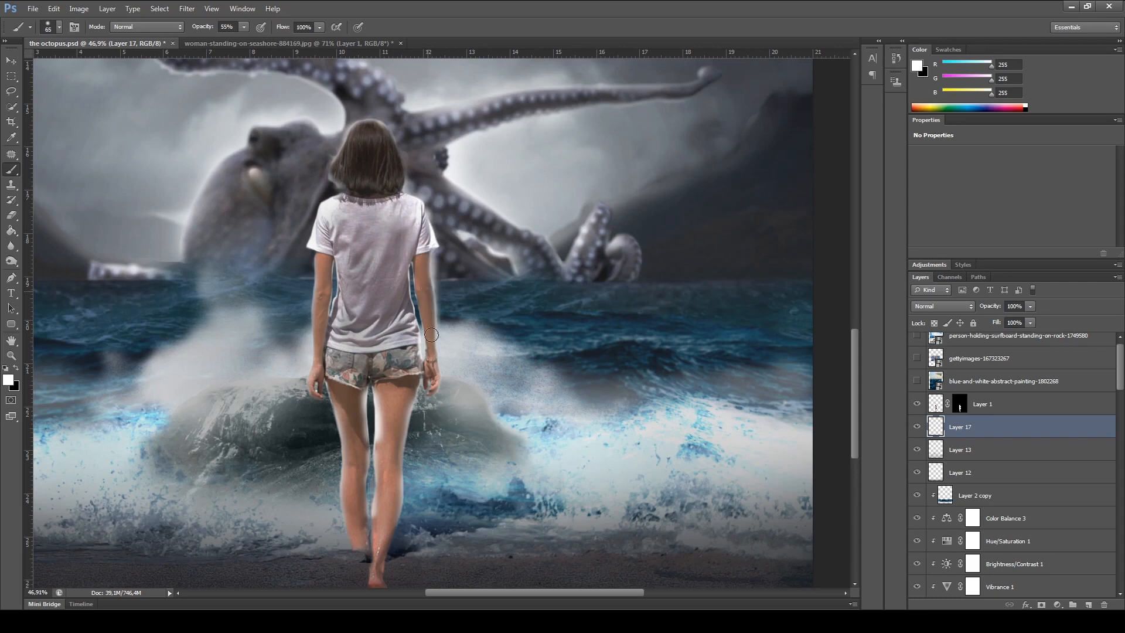
pyautogui.moveTo(372, 313); pyautogui.dragTo(398, 313)
pyautogui.click(243, 27)
pyautogui.moveTo(329, 201)
pyautogui.mouseDown()
pyautogui.moveTo(315, 293)
pyautogui.moveTo(318, 319)
pyautogui.moveTo(328, 315)
pyautogui.moveTo(321, 371)
pyautogui.moveTo(323, 362)
pyautogui.moveTo(352, 398)
pyautogui.moveTo(346, 445)
pyautogui.mouseUp()
pyautogui.scroll(-2, 320, 370)
pyautogui.moveTo(377, 366); pyautogui.dragTo(378, 413)
# Step: Switch to black and shade the woman's lower legs and feet on her own layer
pyautogui.scroll(-4, 380, 422)
pyautogui.scroll(2, 445, 469)
pyautogui.scroll(-3, 511, 483)
pyautogui.press('x')
pyautogui.hotkey('alt', ']')
pyautogui.moveTo(451, 497); pyautogui.dragTo(447, 543)
pyautogui.scroll(3, 445, 527)
pyautogui.scroll(-2, 472, 229)
# Step: Dab faint white haze over the woman and on the layer behind her with a large soft low-opacity brush
pyautogui.hotkey('alt', '[')
pyautogui.press('x')
pyautogui.keyDown('alt'); pyautogui.rightClick(474, 251); pyautogui.keyUp('alt')
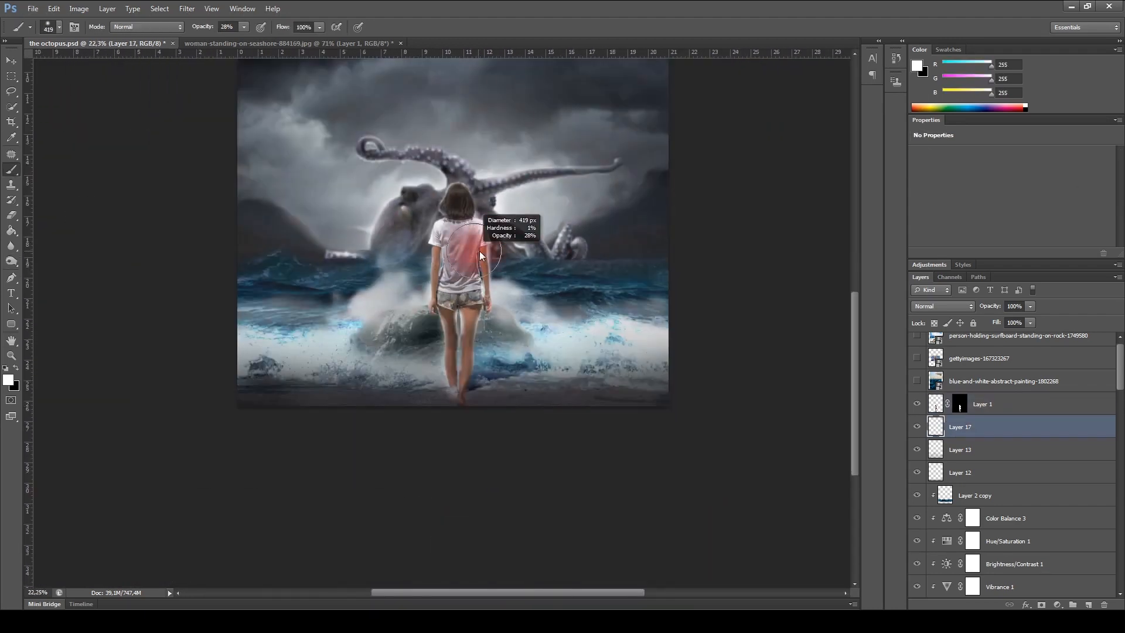
pyautogui.scroll(-5, 537, 531)
pyautogui.hotkey('alt', ']')
pyautogui.moveTo(244, 26); pyautogui.dragTo(231, 43)
pyautogui.click(447, 421)
pyautogui.hotkey('alt', '[')
pyautogui.click(447, 409)
pyautogui.scroll(1, 447, 409)
pyautogui.click(11, 60)
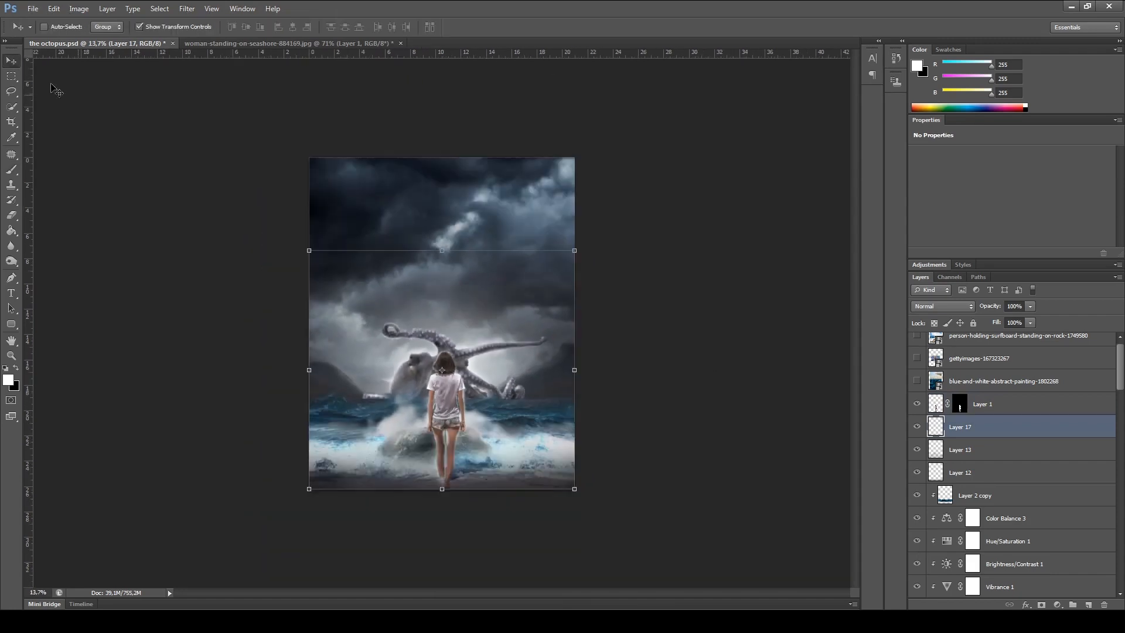
pyautogui.keyDown('ctrl'); pyautogui.click(51, 85); pyautogui.keyUp('ctrl')
pyautogui.scroll(2, 51, 85)
pyautogui.scroll(-2, 51, 85)
# Step: Add a new top layer, dab a soft white glow in the sky's upper-right corner and apply a filter to it
pyautogui.click(11, 170)
pyautogui.hotkey('ctrl', 'alt', 'shift', 'n')
pyautogui.click(582, 161)
pyautogui.click(186, 8)
pyautogui.moveTo(250, 137)
pyautogui.click(368, 210)
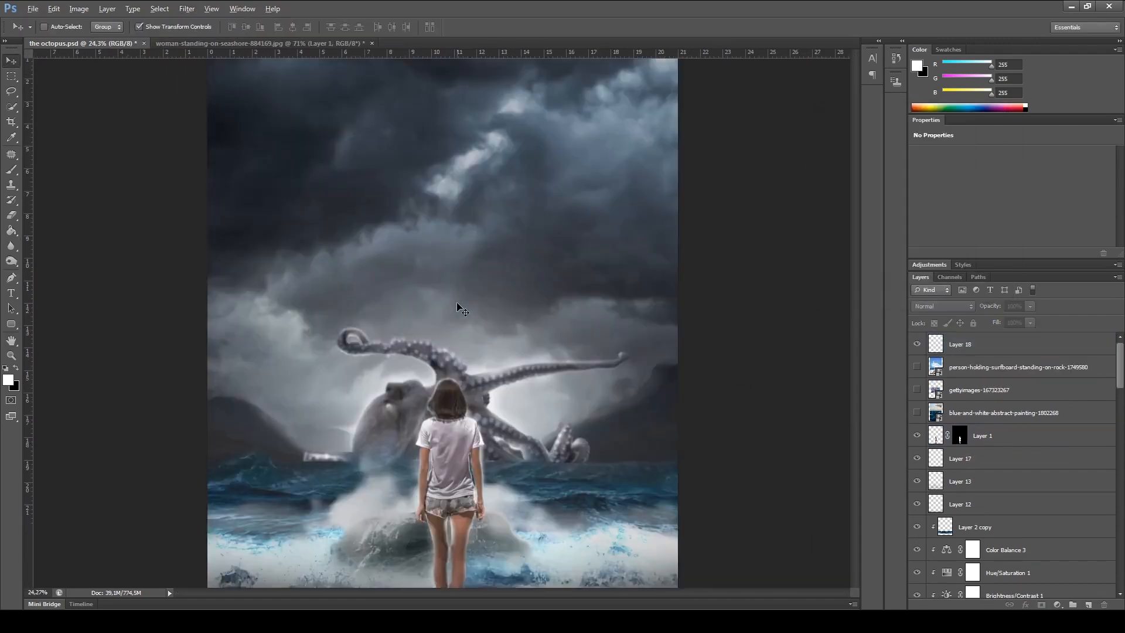
pyautogui.scroll(-2, 456, 301)
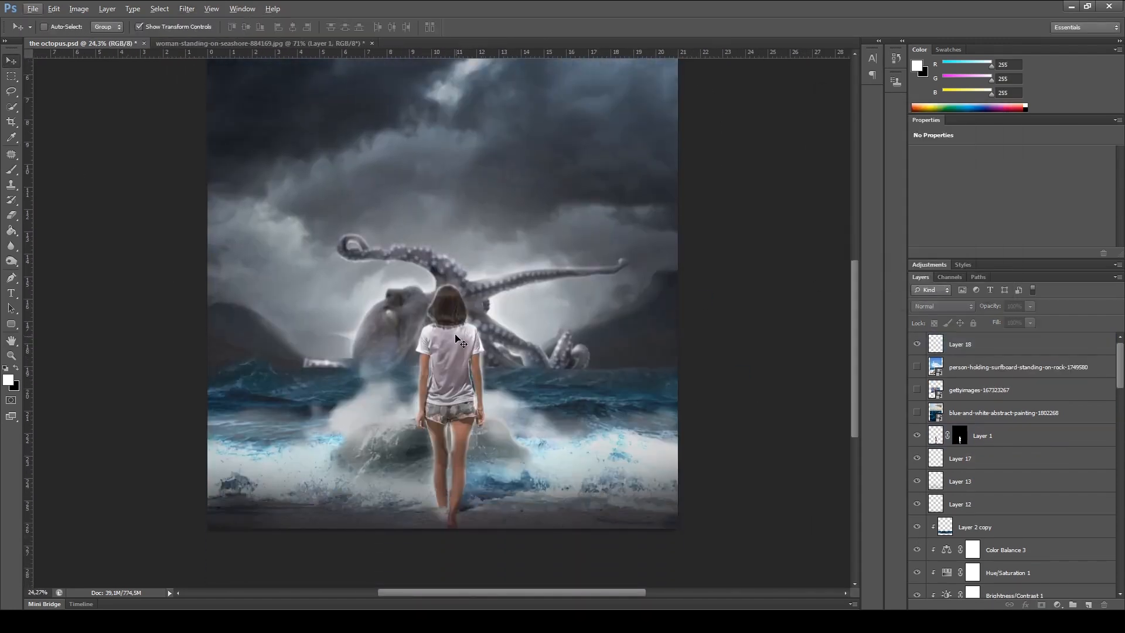
pyautogui.scroll(-6, 465, 333)
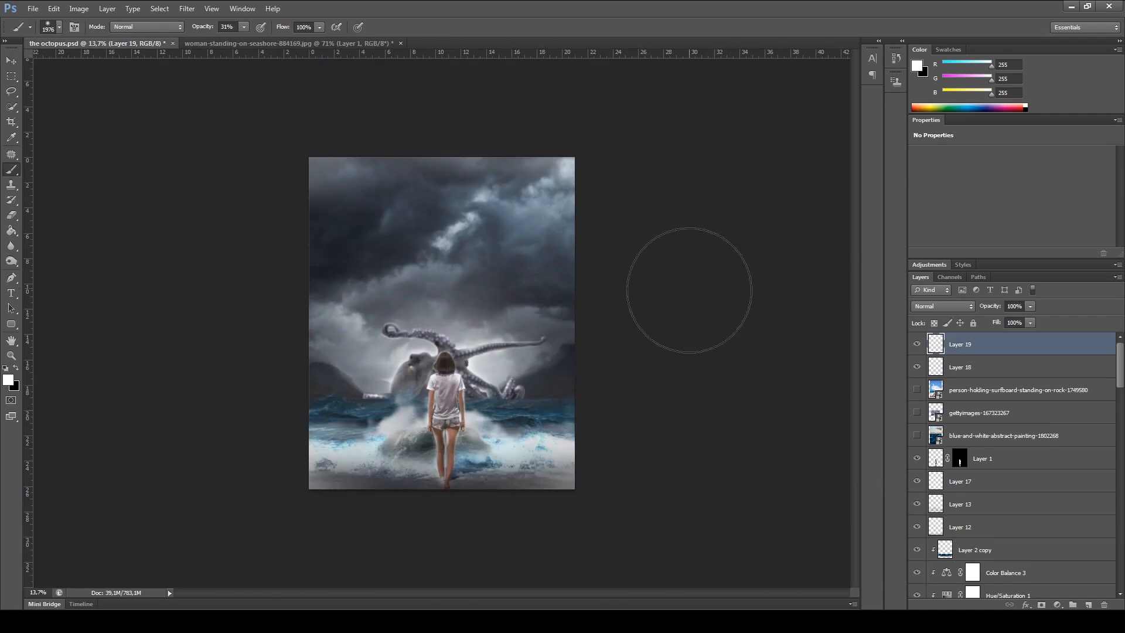
pyautogui.scroll(3, 522, 471)
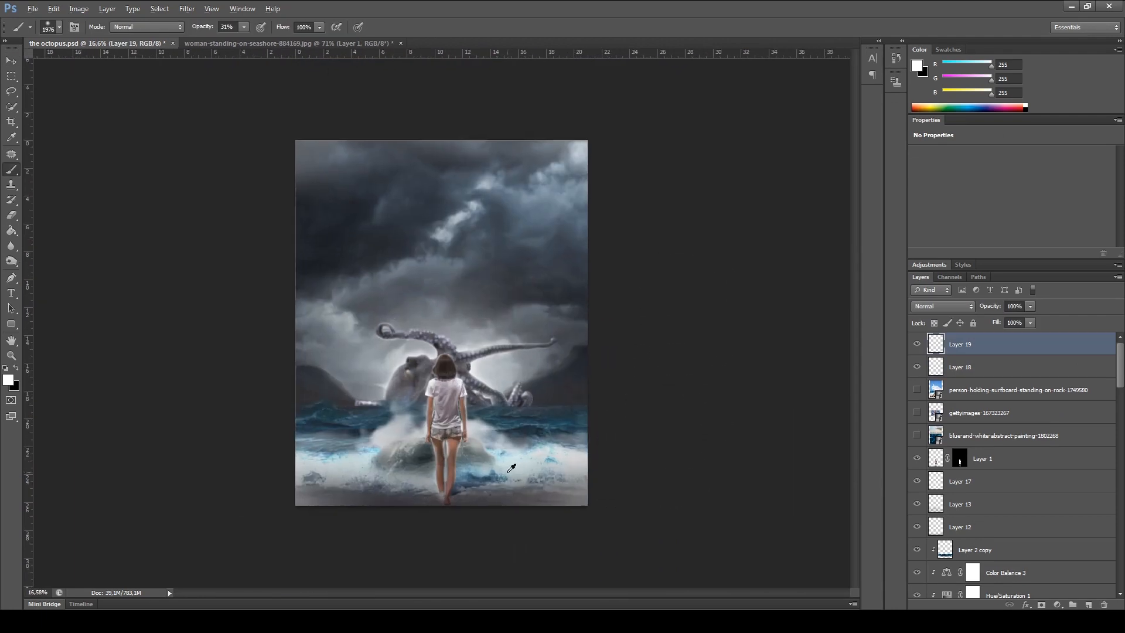
pyautogui.scroll(3, 528, 475)
pyautogui.scroll(-3, 522, 470)
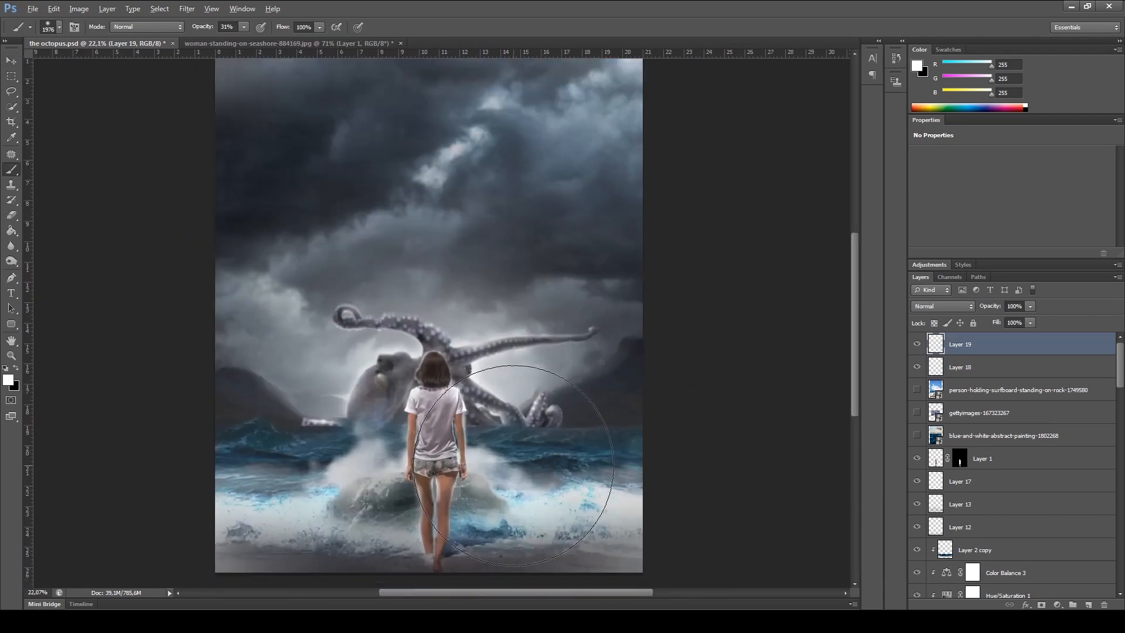
pyautogui.scroll(-2, 526, 465)
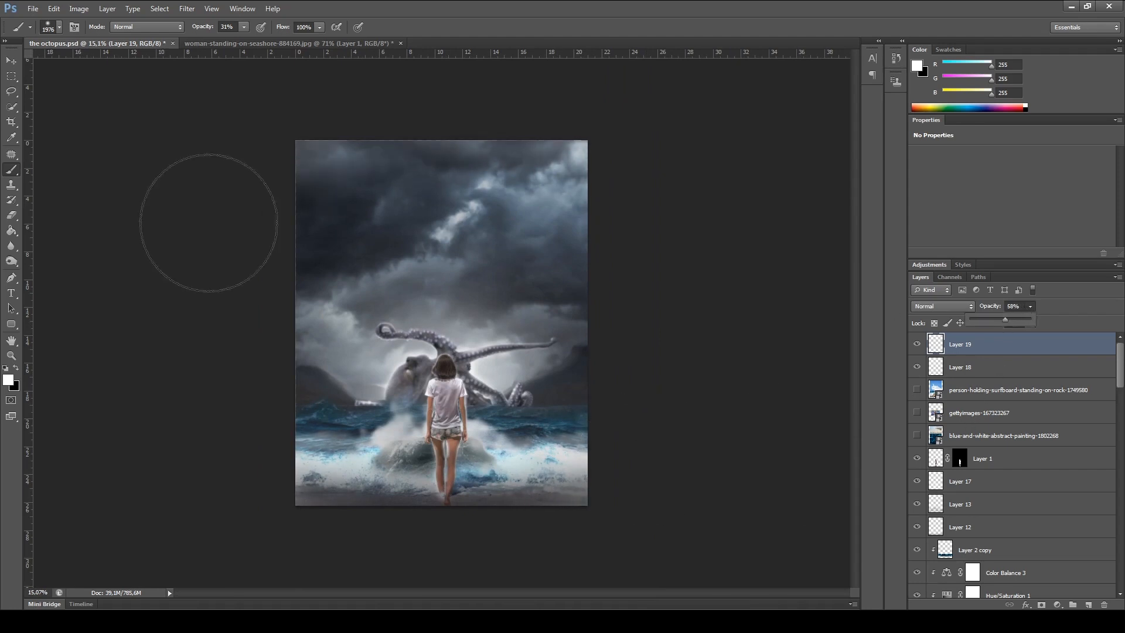
# Step: Move the signature onto the foam in the image's lower-right corner and change its Color Overlay to black
pyautogui.click(11, 61)
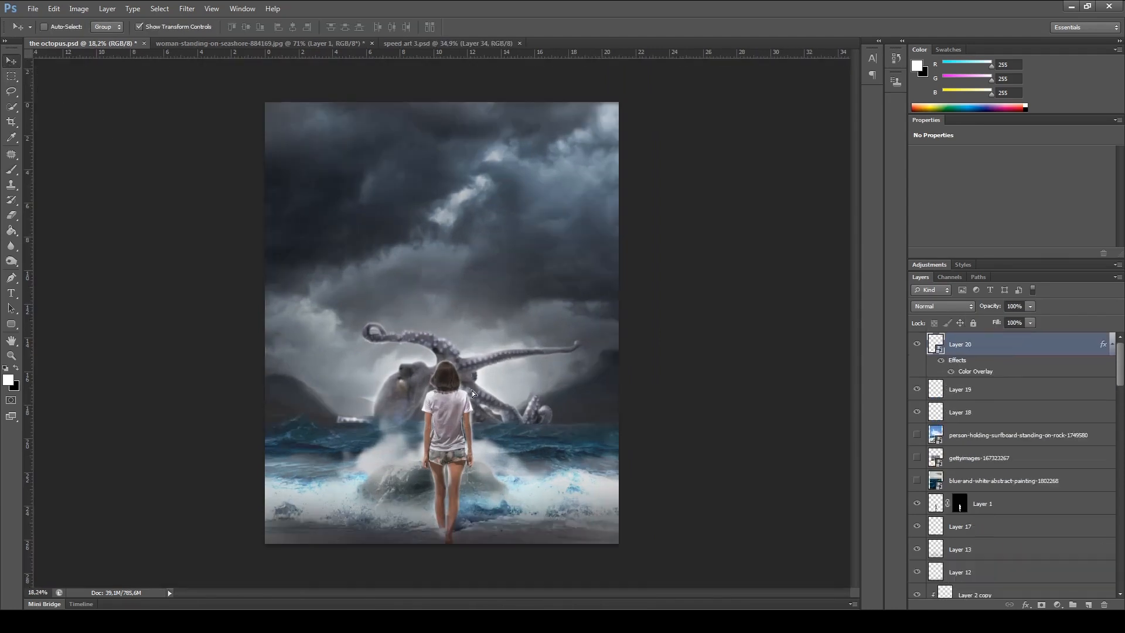
pyautogui.moveTo(472, 390); pyautogui.dragTo(580, 505)
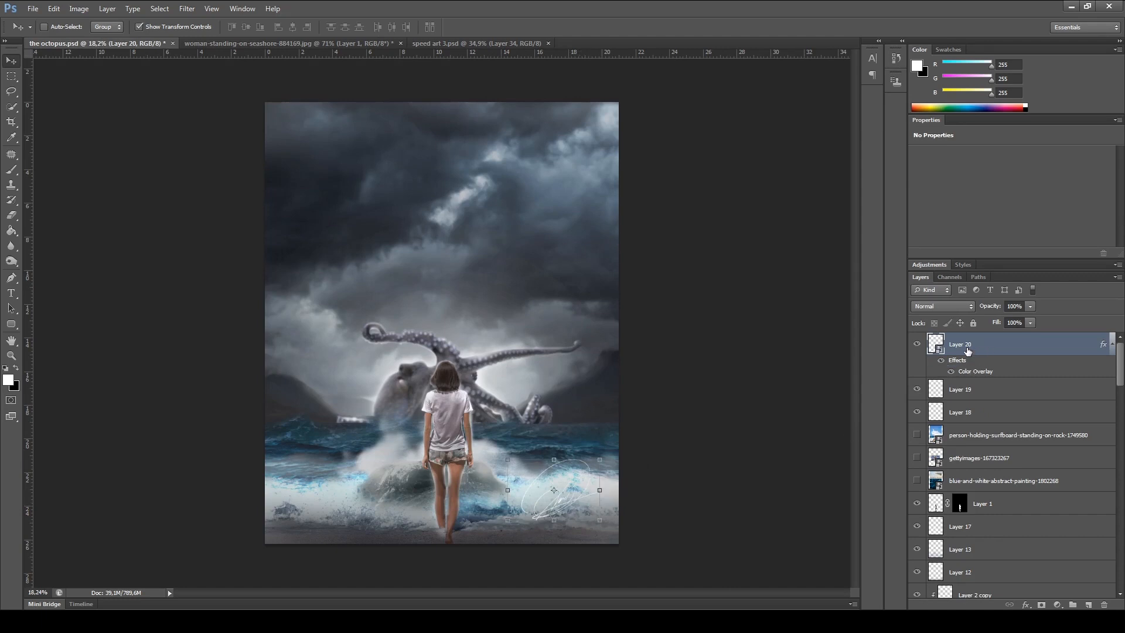
pyautogui.rightClick(967, 351)
pyautogui.click(879, 201)
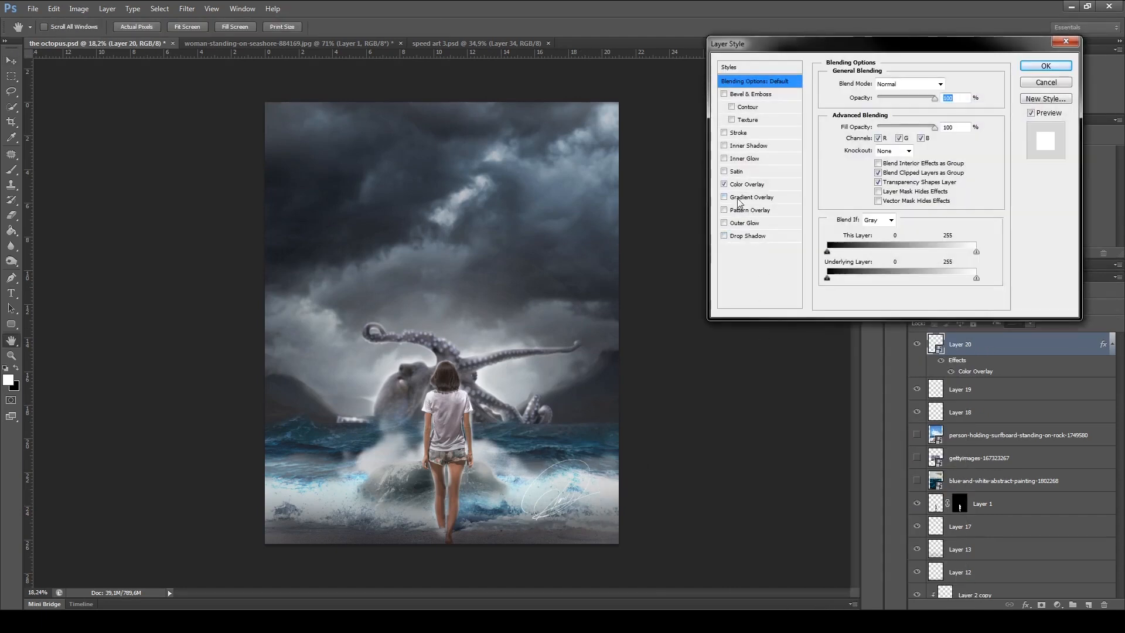
pyautogui.click(744, 184)
pyautogui.click(937, 89)
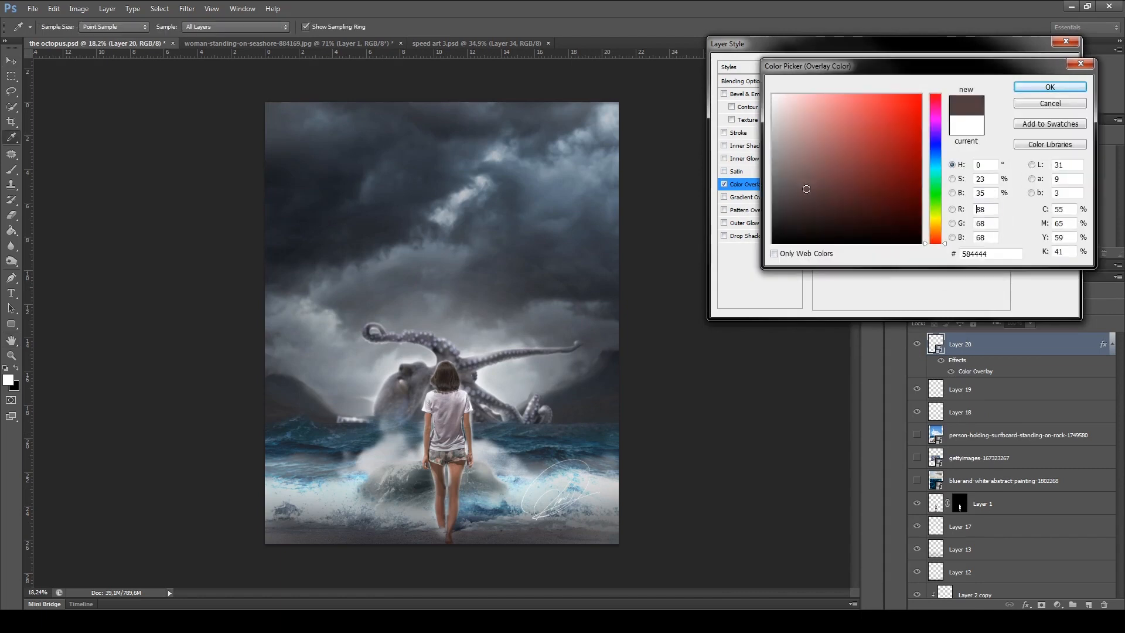
pyautogui.moveTo(819, 192)
pyautogui.mouseDown()
pyautogui.moveTo(781, 178)
pyautogui.moveTo(785, 208)
pyautogui.moveTo(966, 164)
pyautogui.moveTo(921, 109)
pyautogui.moveTo(940, 73)
pyautogui.mouseUp()
pyautogui.click(942, 153)
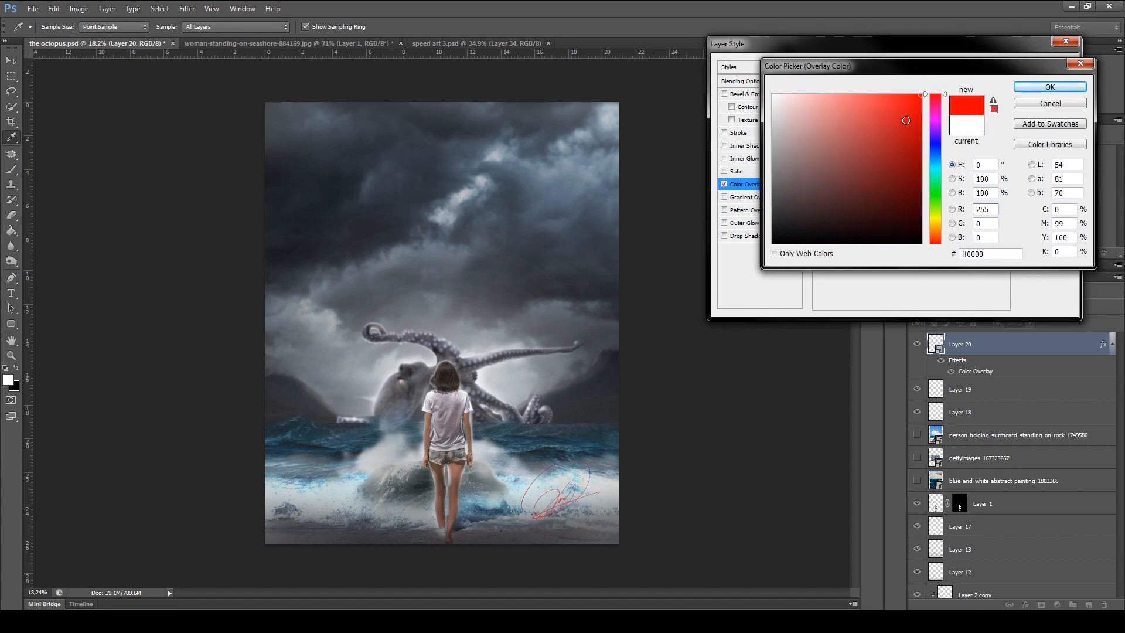
pyautogui.moveTo(906, 120); pyautogui.dragTo(762, 246)
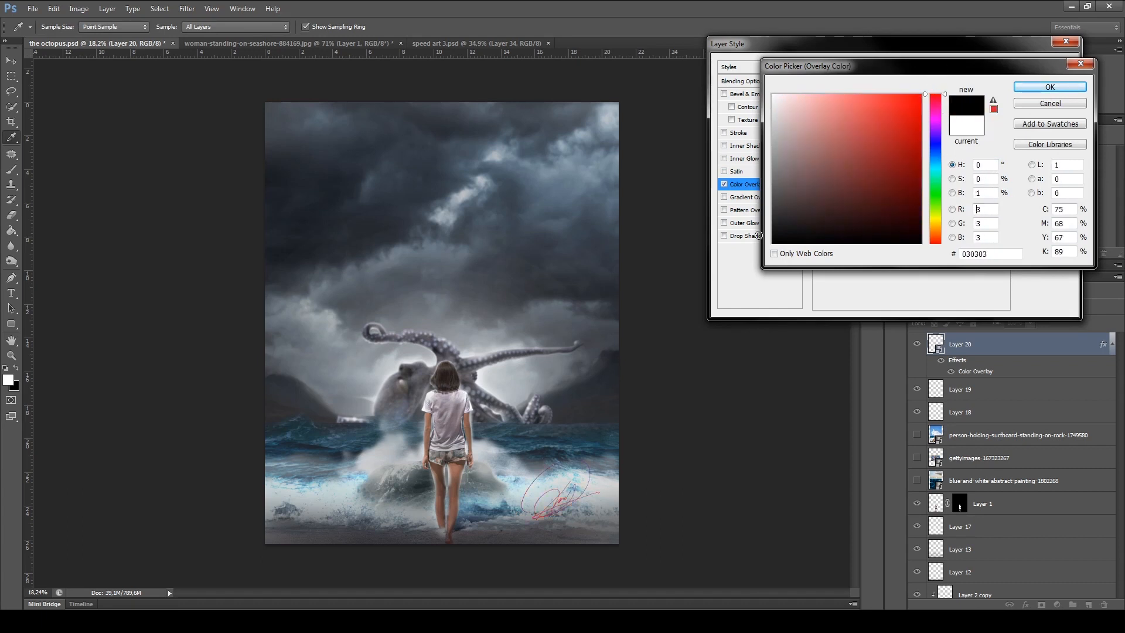
pyautogui.click(1050, 86)
pyautogui.press('Return')
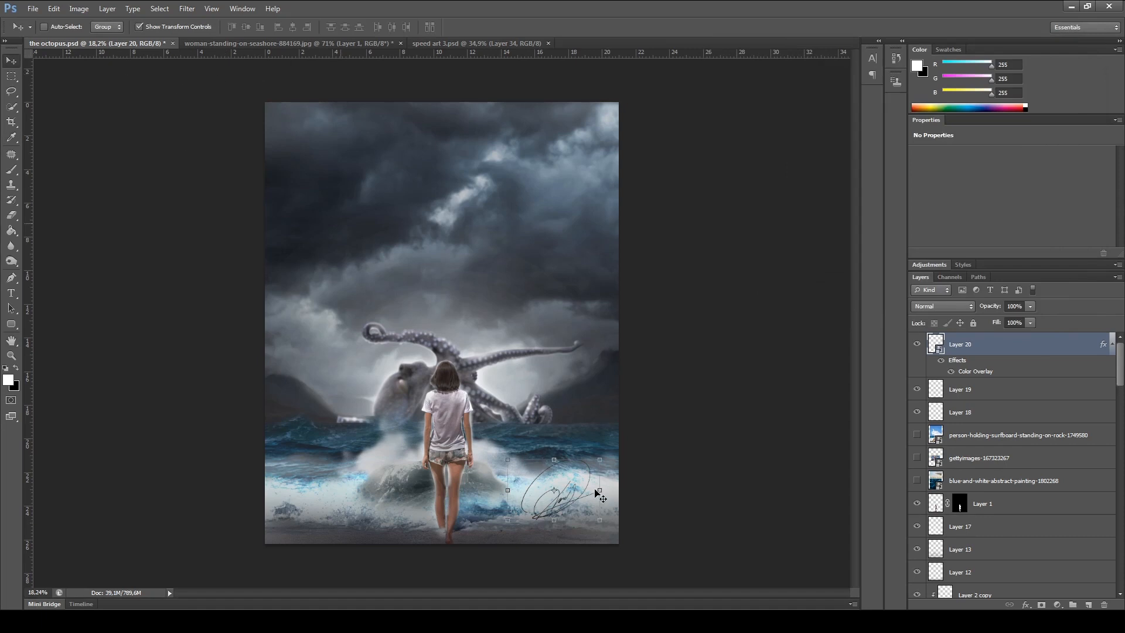
# Step: Nudge the signature slightly upward over the foam to make room beneath it
pyautogui.scroll(2, 633, 521)
pyautogui.click(710, 492)
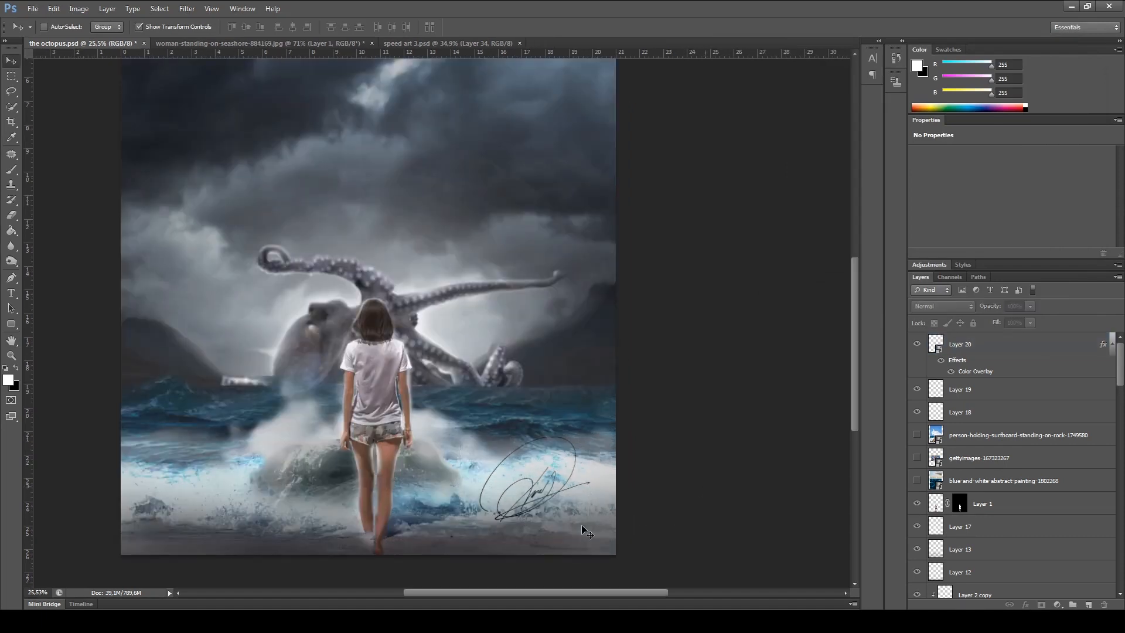
pyautogui.scroll(1, 580, 510)
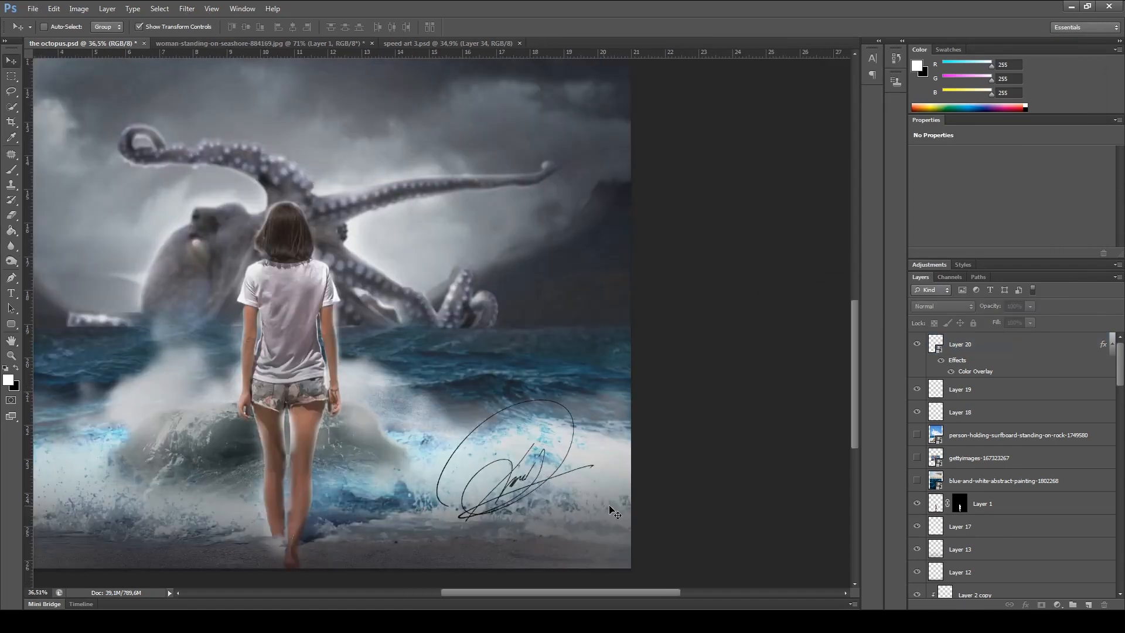
pyautogui.click(529, 477)
pyautogui.click(558, 234)
pyautogui.click(990, 345)
pyautogui.moveTo(551, 478); pyautogui.dragTo(553, 465)
# Step: Add an 11 pt text line with the artist's full name below the signature
pyautogui.click(13, 297)
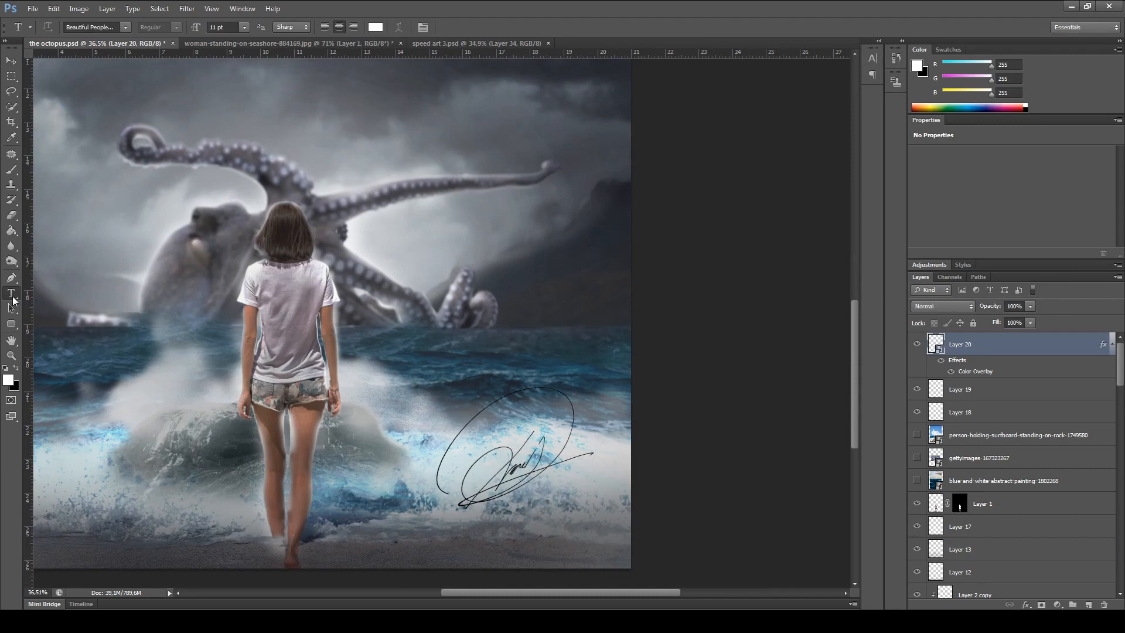
pyautogui.click(491, 551)
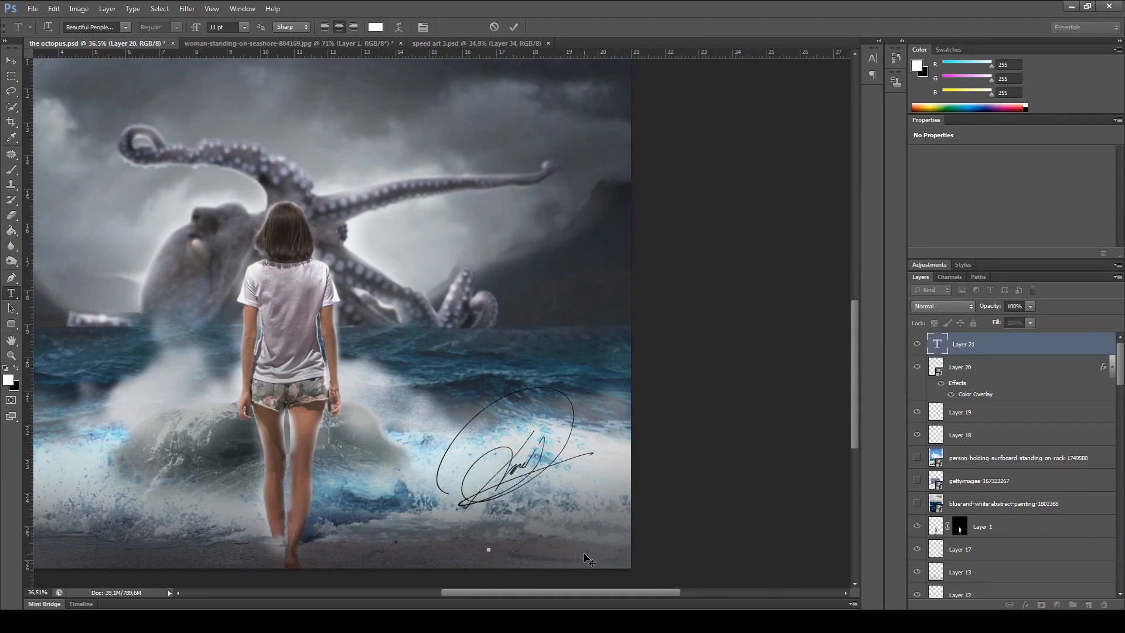
pyautogui.write('Riko Ali Sa')
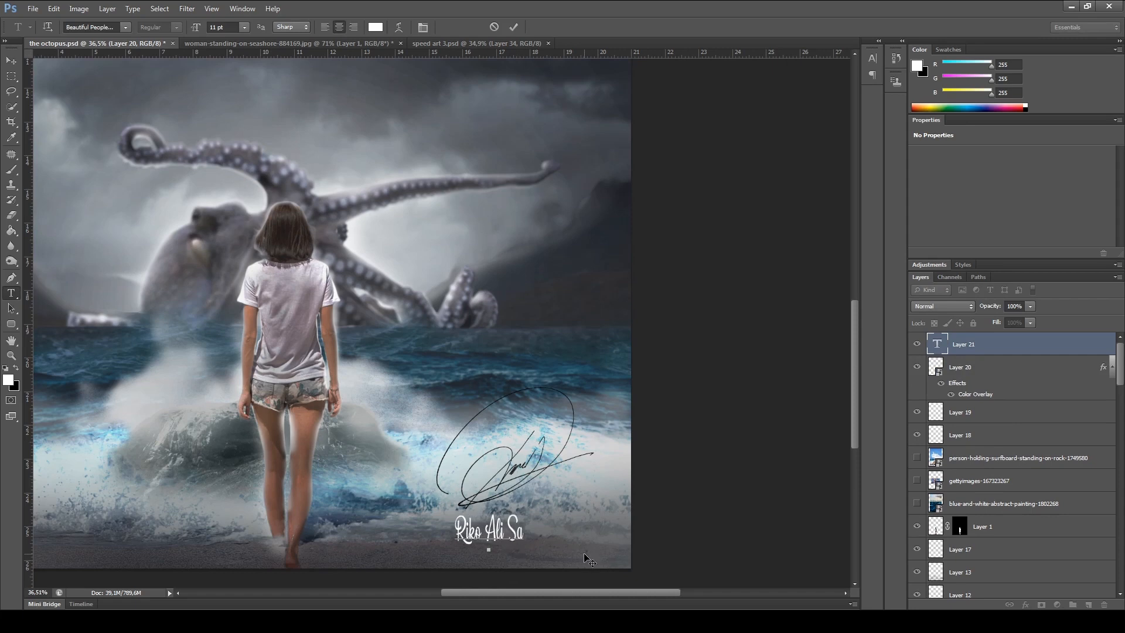
pyautogui.write('putra')
# Step: Set the whole name text's color to black 000000 and commit the text
pyautogui.hotkey('ctrl', 'a')
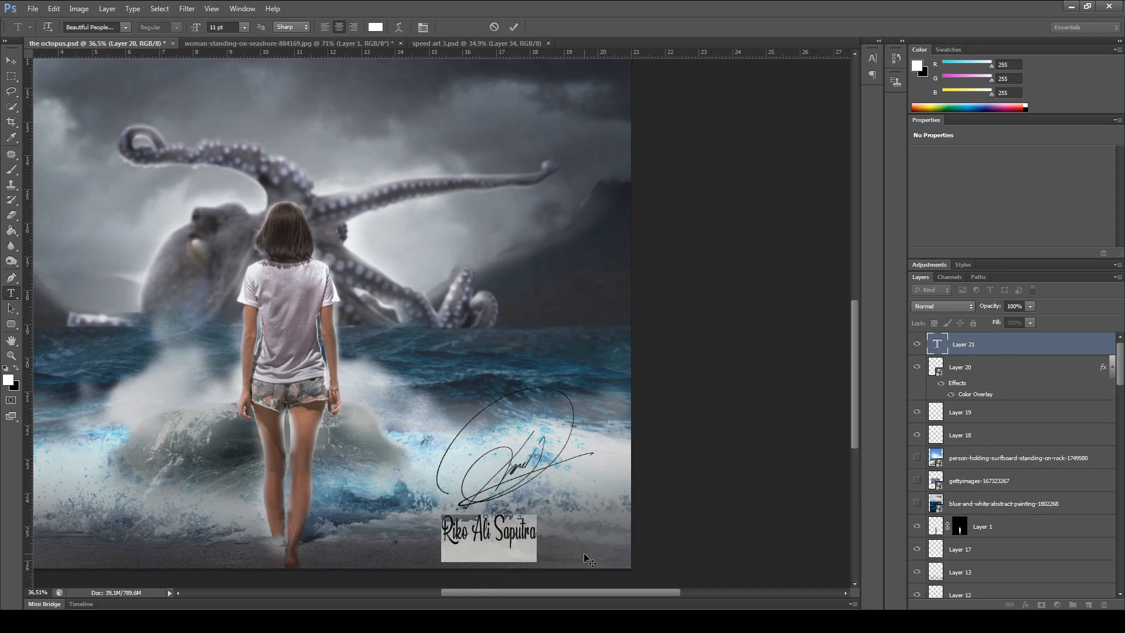
pyautogui.click(375, 29)
pyautogui.moveTo(833, 217); pyautogui.dragTo(771, 243)
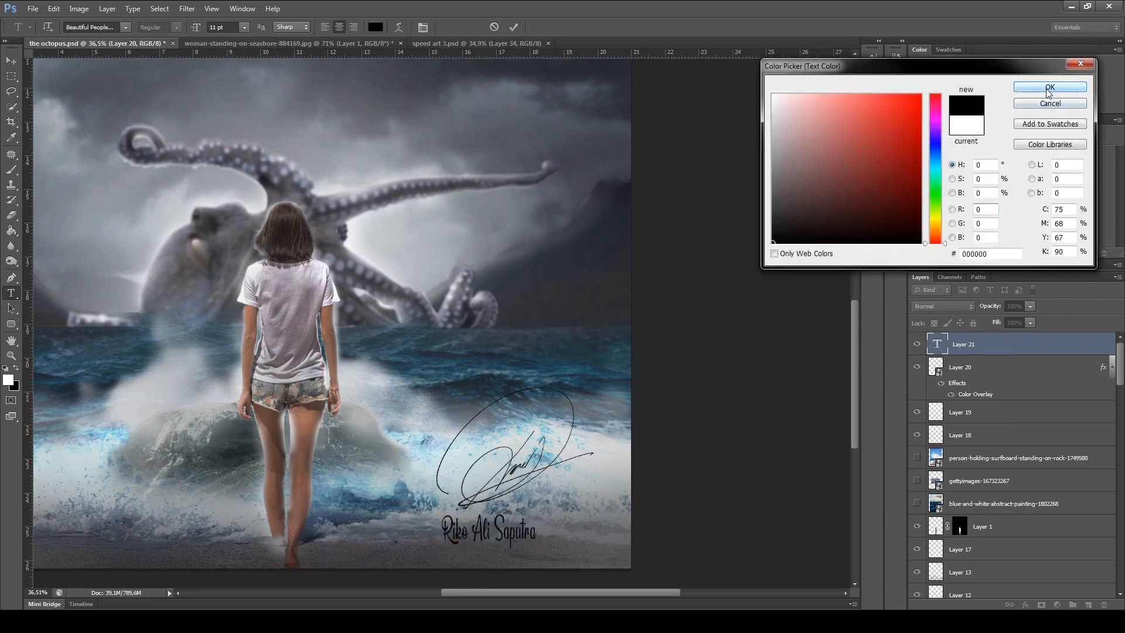
pyautogui.click(1049, 88)
pyautogui.click(514, 27)
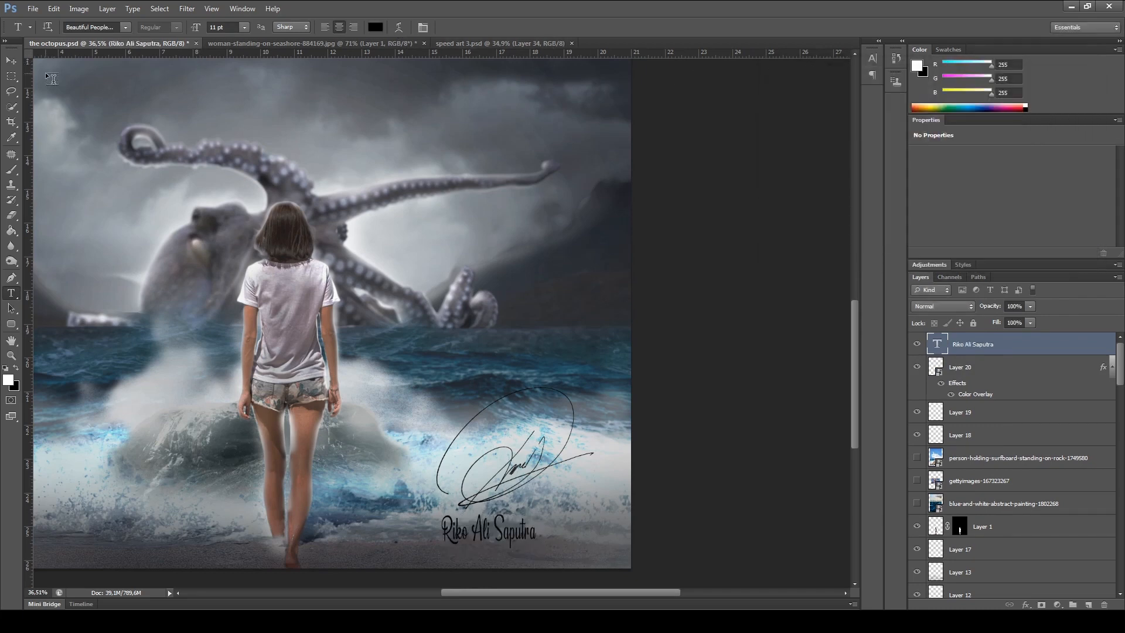
# Step: Enlarge the name text to nearly the width of the signature above it
pyautogui.click(8, 60)
pyautogui.hotkey('ctrl', 't')
pyautogui.moveTo(537, 513)
pyautogui.mouseDown()
pyautogui.moveTo(579, 489)
pyautogui.moveTo(552, 500)
pyautogui.mouseUp()
pyautogui.press('Return')
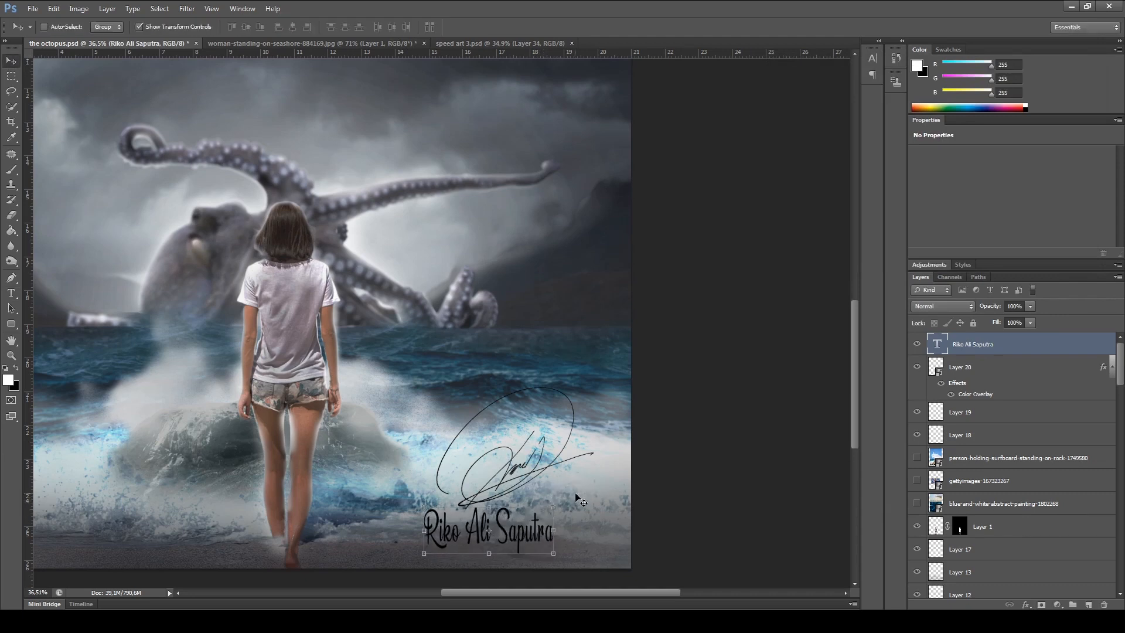
# Step: Rotate the name text about 22° counterclockwise and move it toward the image's lower-right corner under the signature
pyautogui.hotkey('ctrl', 't')
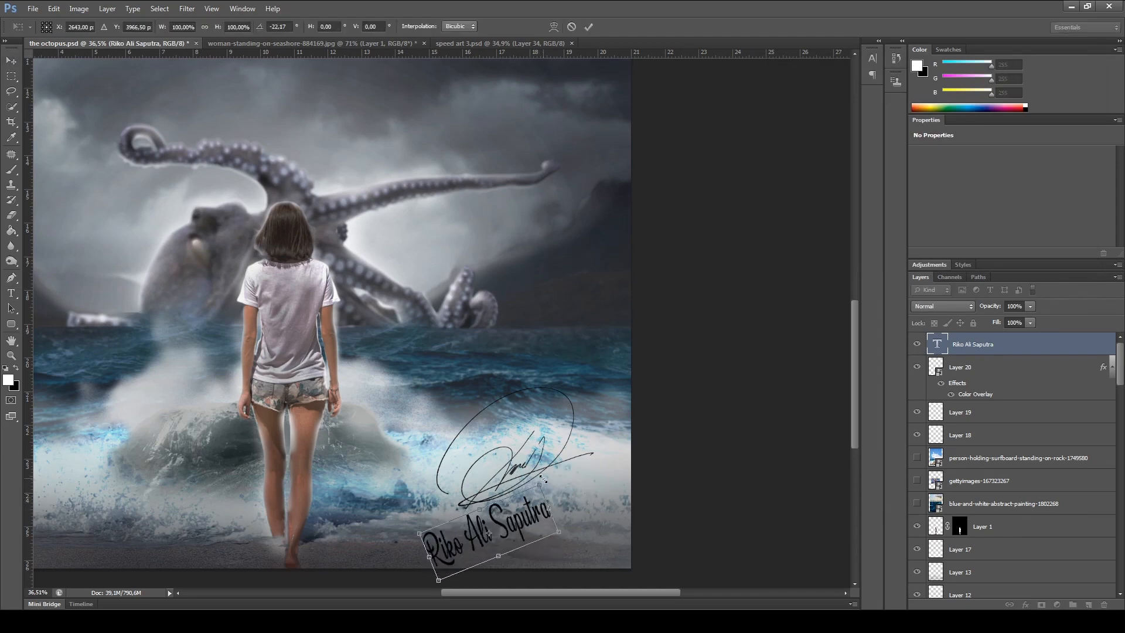
pyautogui.press('Return')
pyautogui.moveTo(528, 533); pyautogui.dragTo(573, 522)
pyautogui.click(679, 200)
# Step: Save the signed composite to its existing PSD file
pyautogui.scroll(-4, 366, 138)
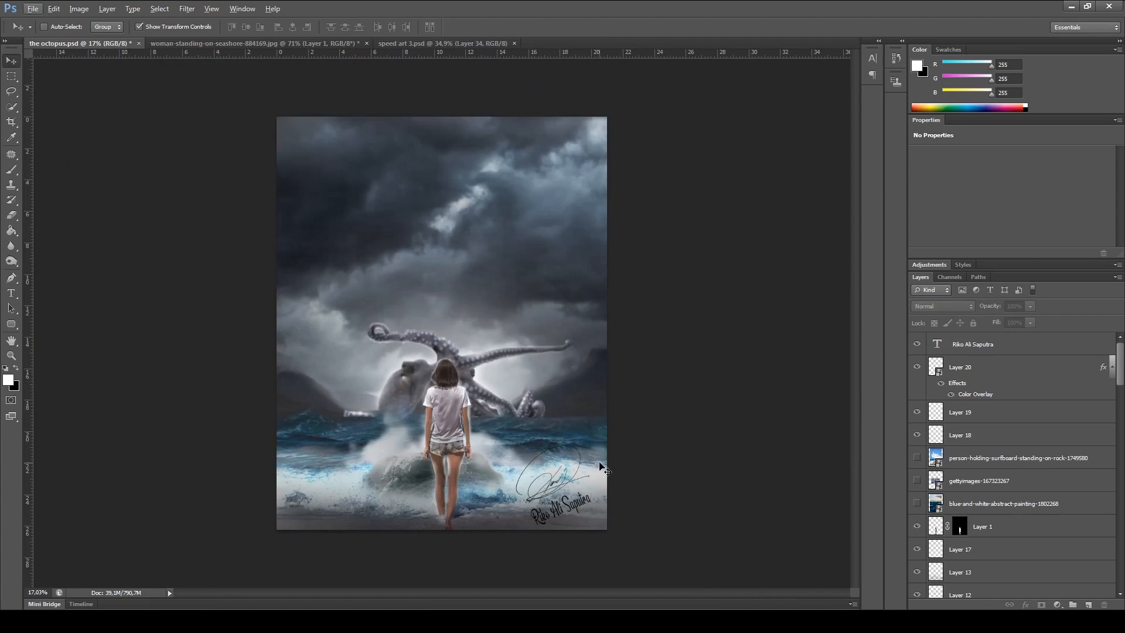
pyautogui.press('alt')
pyautogui.scroll(-1, 525, 523)
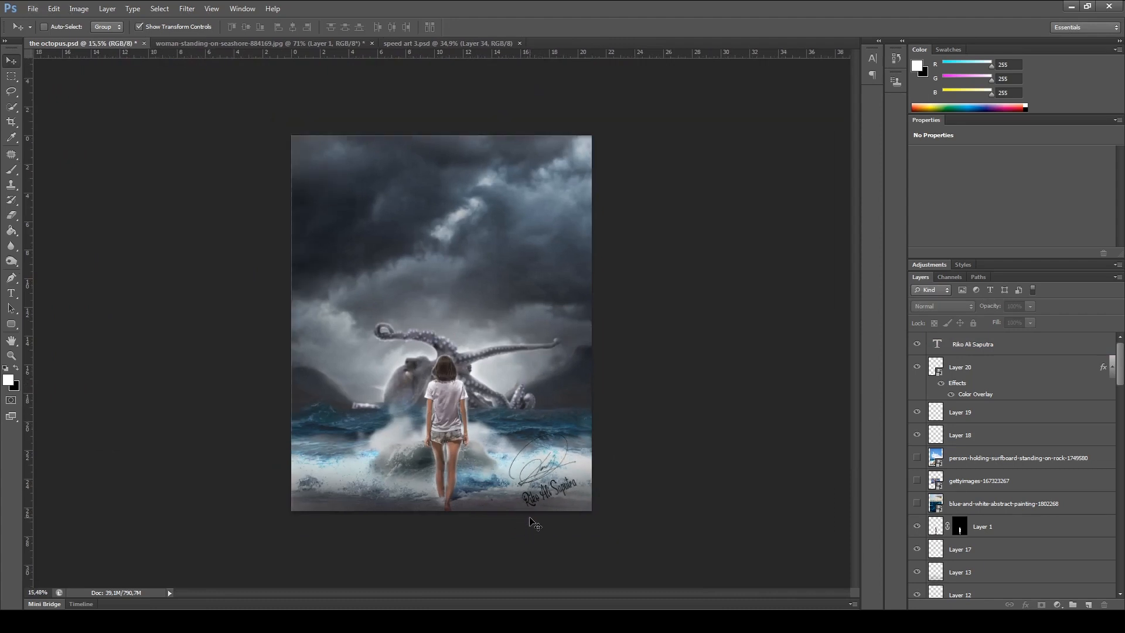
pyautogui.hotkey('ctrl', 's')
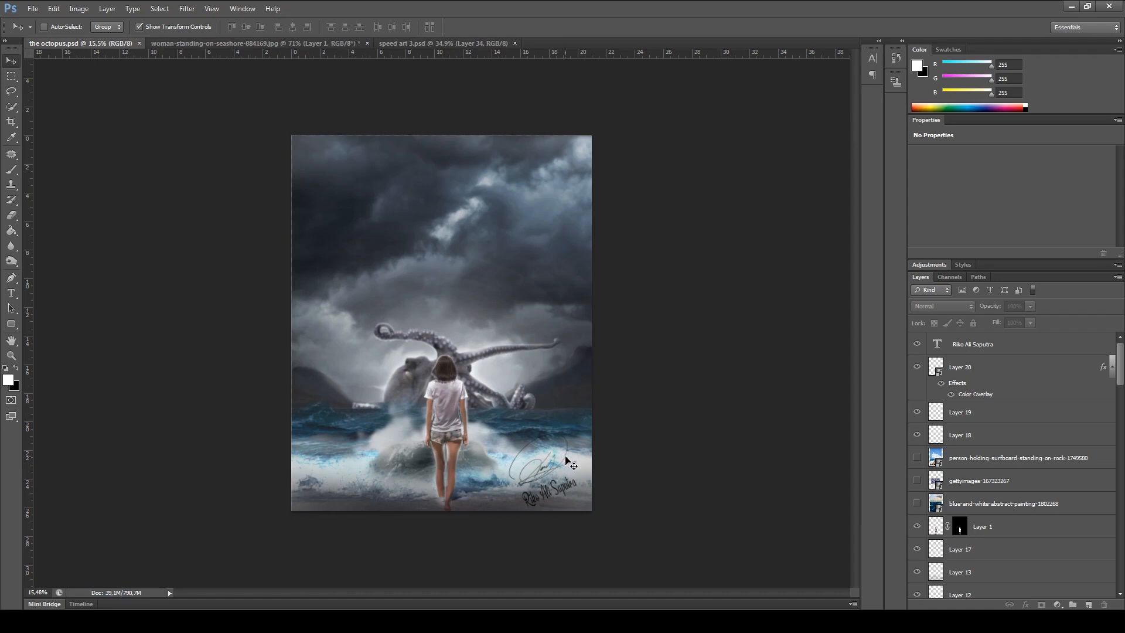
# Step: Export the composite as the JPEG file "the octopus.jpg" at maximum quality 12 with the Baseline ("Standard") format
pyautogui.scroll(4, 443, 422)
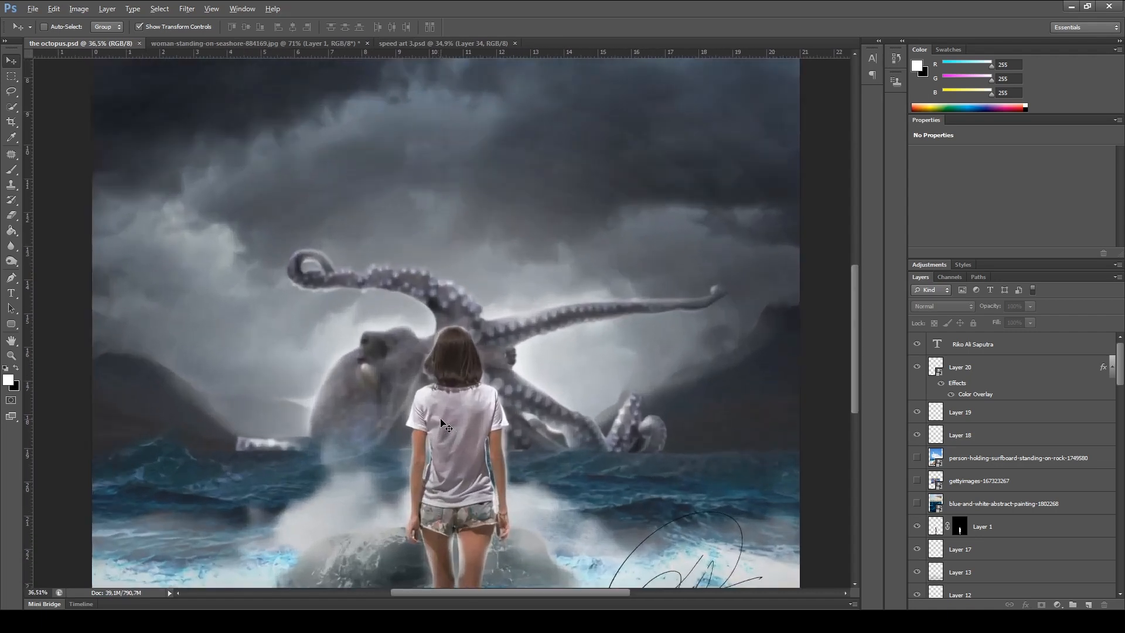
pyautogui.scroll(1, 444, 423)
pyautogui.press('alt')
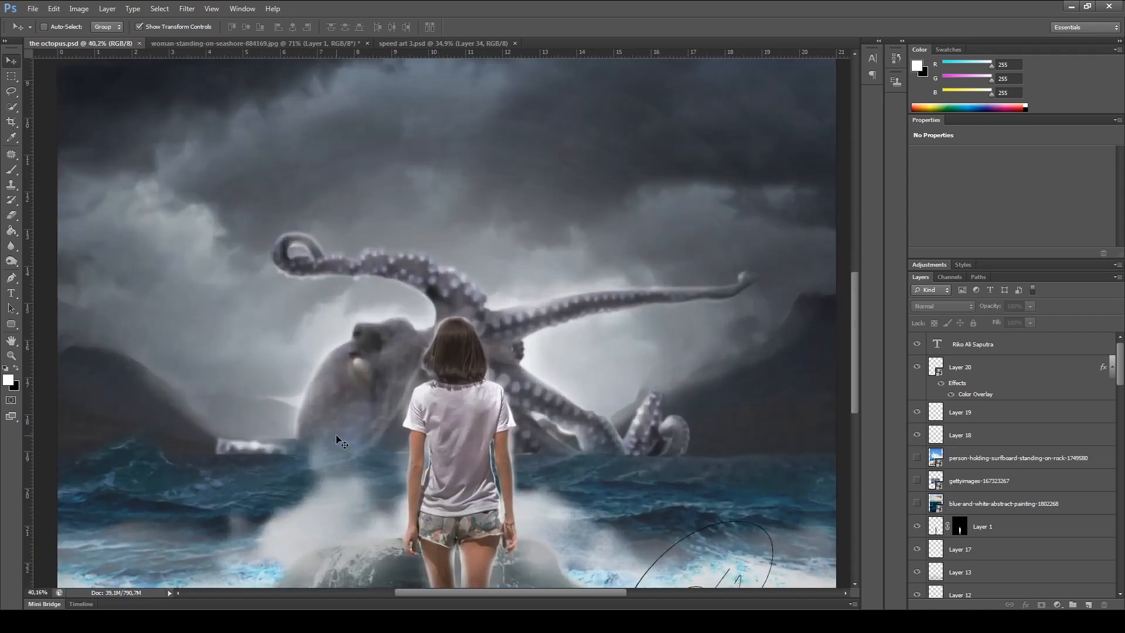
pyautogui.scroll(-5, 337, 438)
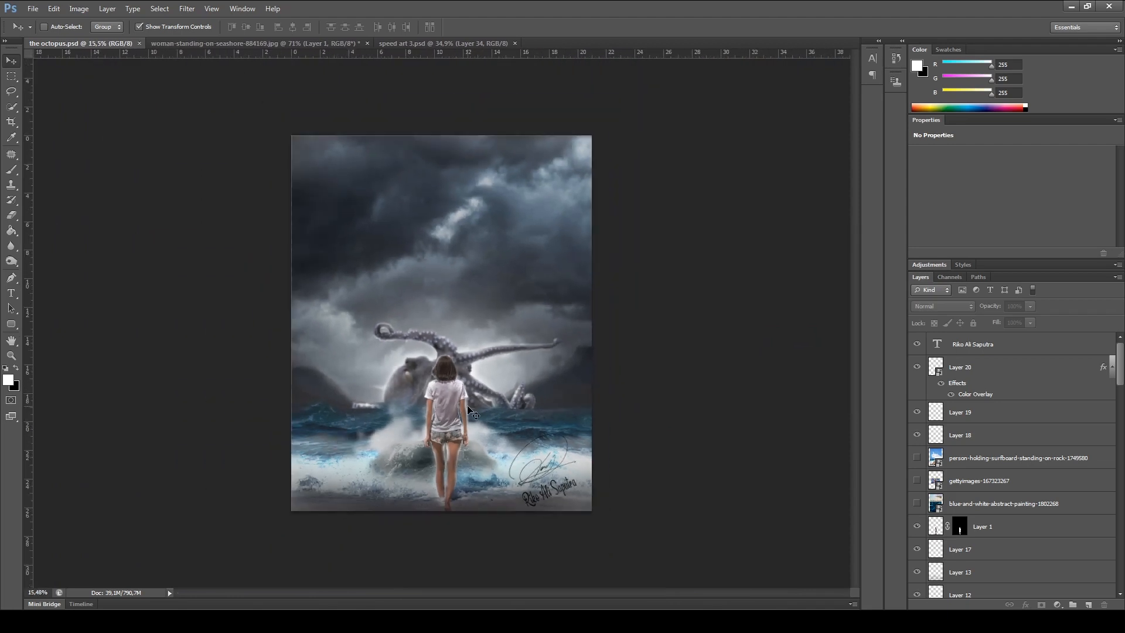
pyautogui.click(33, 9)
pyautogui.click(64, 150)
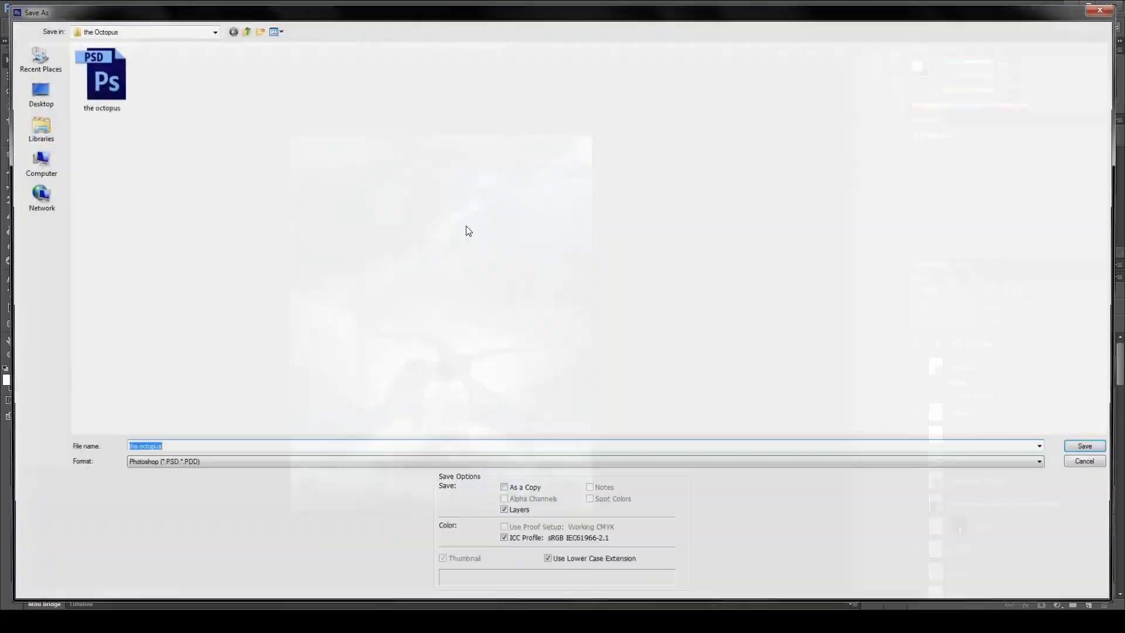
pyautogui.click(403, 464)
pyautogui.click(189, 536)
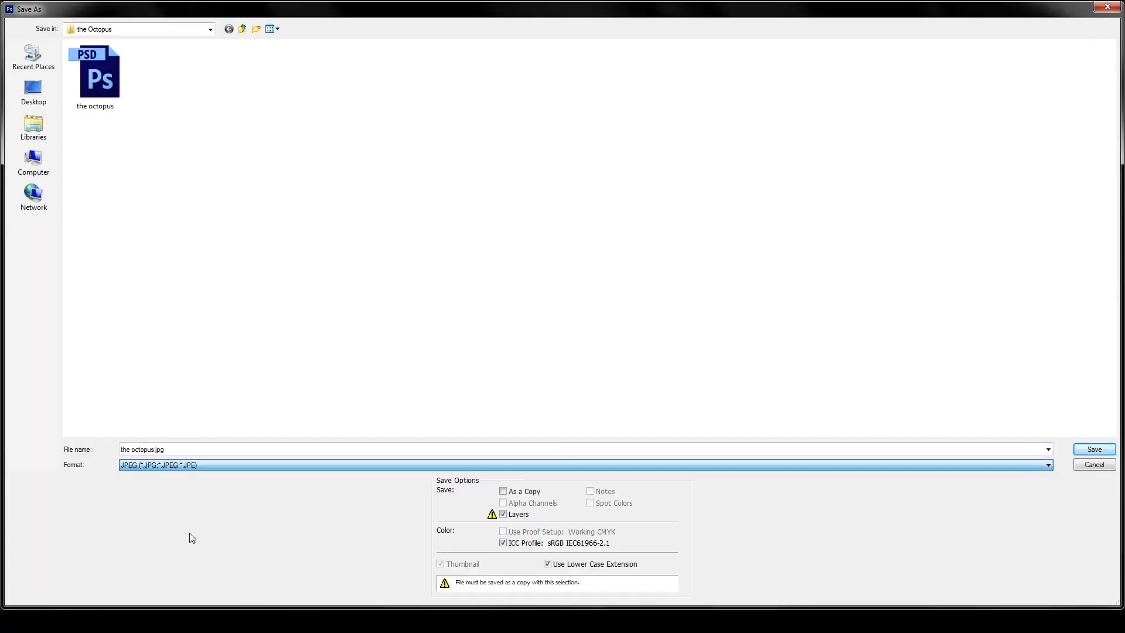
pyautogui.click(1093, 451)
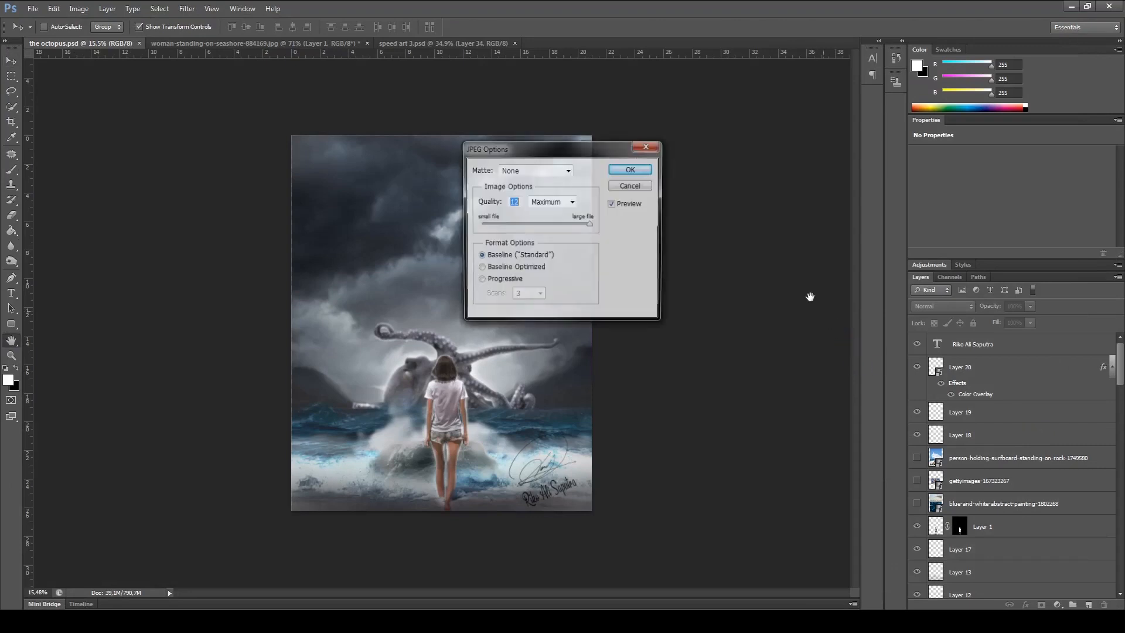
pyautogui.click(636, 174)
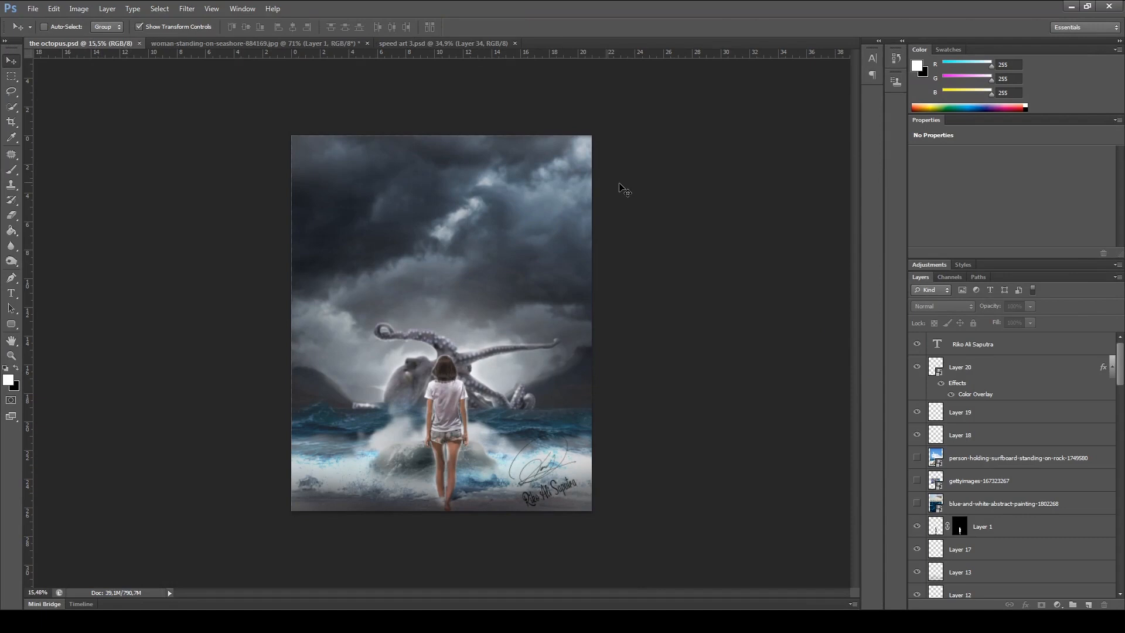
# Step: Open the exported "the octopus.jpg" in Camera Raw and set Clarity to +27
pyautogui.click(33, 8)
pyautogui.click(41, 33)
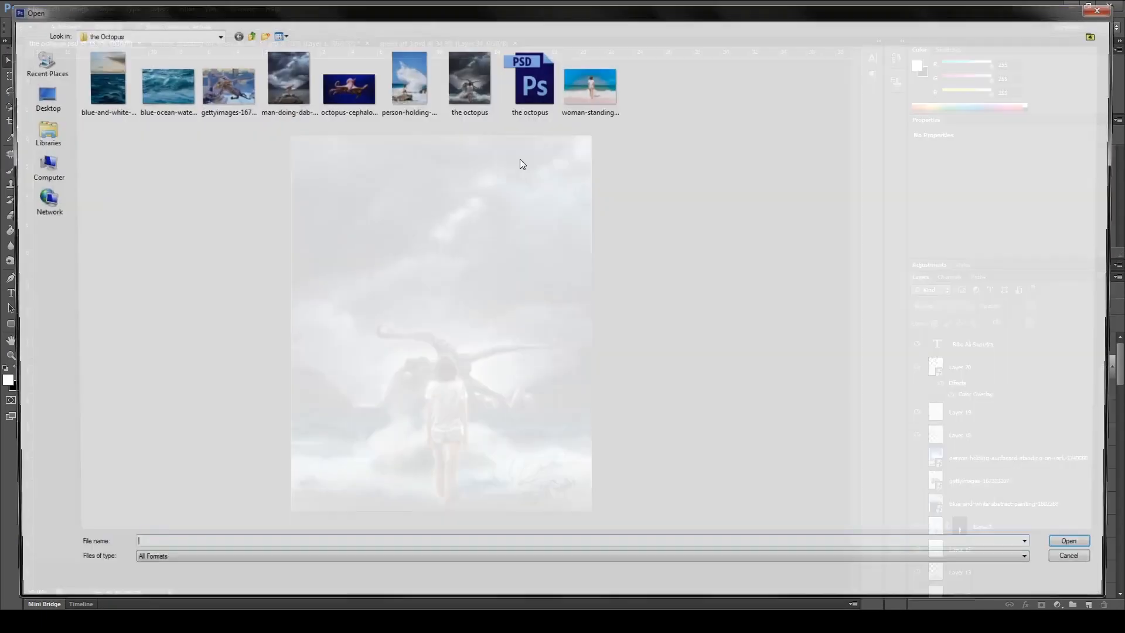
pyautogui.doubleClick(465, 95)
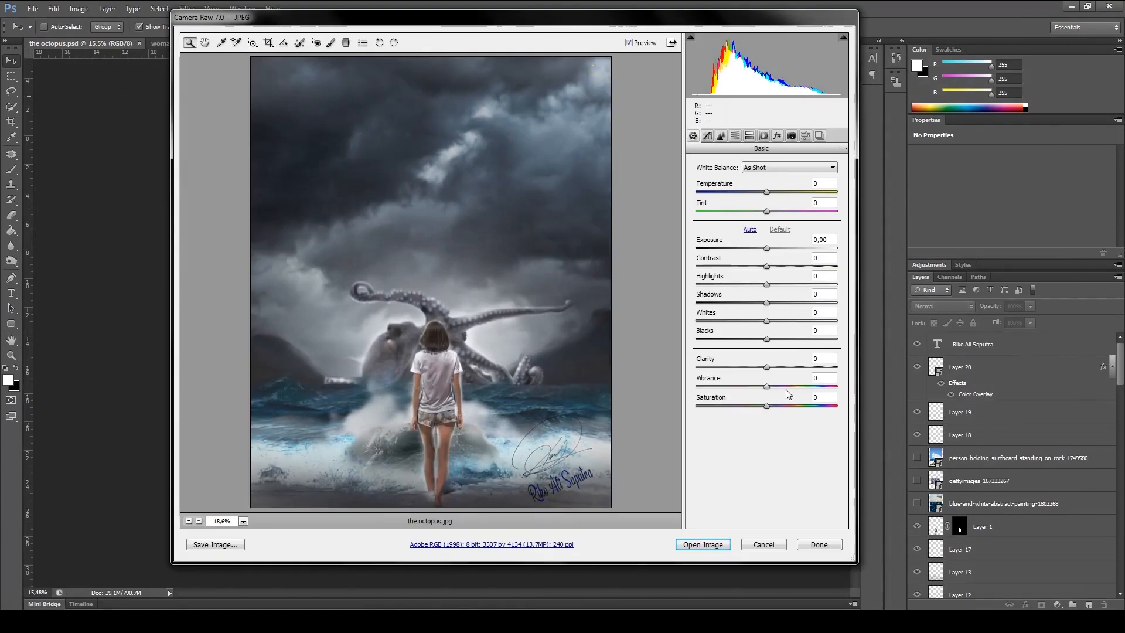
pyautogui.click(792, 368)
pyautogui.moveTo(795, 368)
pyautogui.mouseDown()
pyautogui.moveTo(807, 368)
pyautogui.moveTo(653, 382)
pyautogui.moveTo(839, 369)
pyautogui.moveTo(785, 370)
pyautogui.mouseUp()
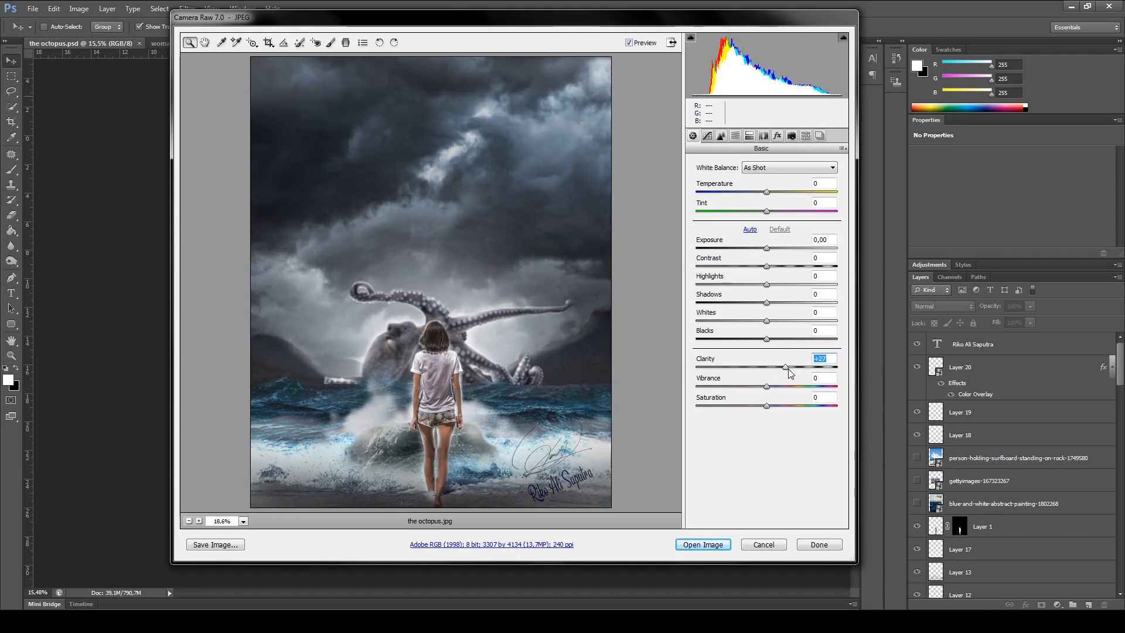
# Step: Set Contrast to -11, Highlights to +20, Shadows to -9, Whites to +14 and Blacks to -14, and try Saturation at -30
pyautogui.moveTo(766, 340); pyautogui.dragTo(783, 309)
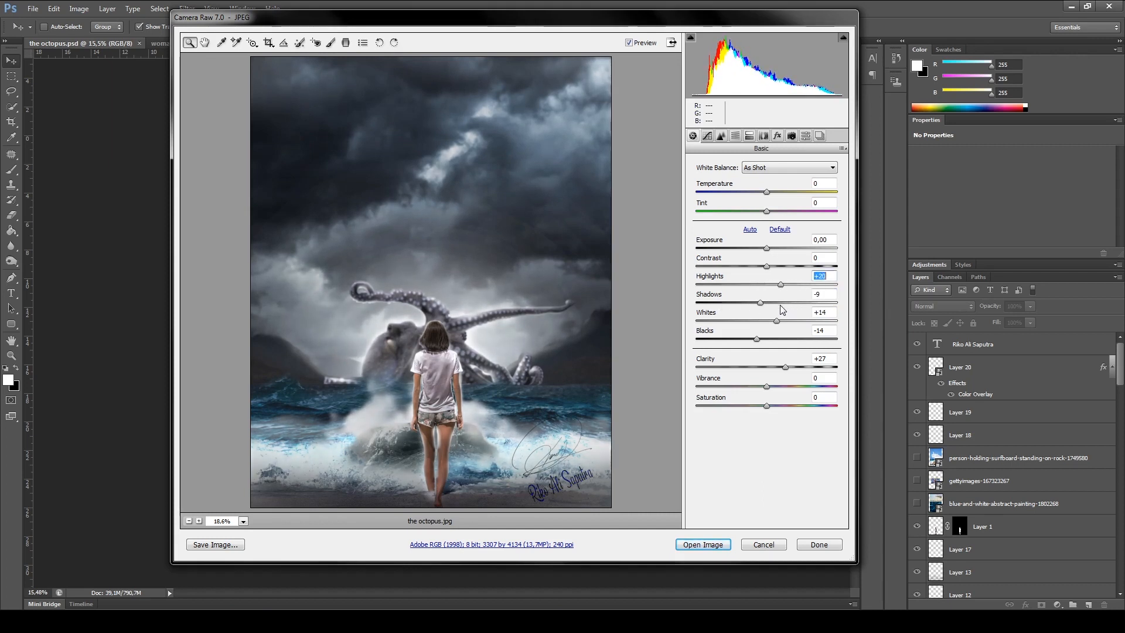
pyautogui.moveTo(766, 266)
pyautogui.mouseDown()
pyautogui.moveTo(786, 267)
pyautogui.moveTo(760, 279)
pyautogui.moveTo(719, 260)
pyautogui.moveTo(766, 271)
pyautogui.mouseUp()
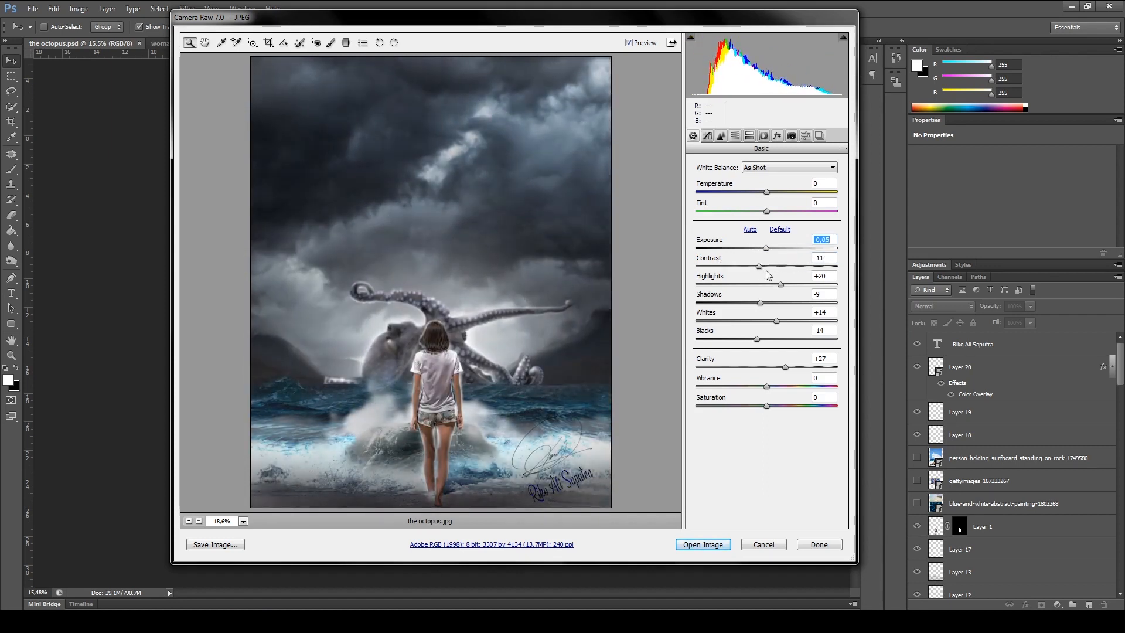
pyautogui.moveTo(766, 405)
pyautogui.mouseDown()
pyautogui.moveTo(789, 450)
pyautogui.moveTo(764, 411)
pyautogui.mouseUp()
pyautogui.moveTo(766, 386)
pyautogui.mouseDown()
pyautogui.moveTo(738, 402)
pyautogui.moveTo(770, 404)
pyautogui.mouseUp()
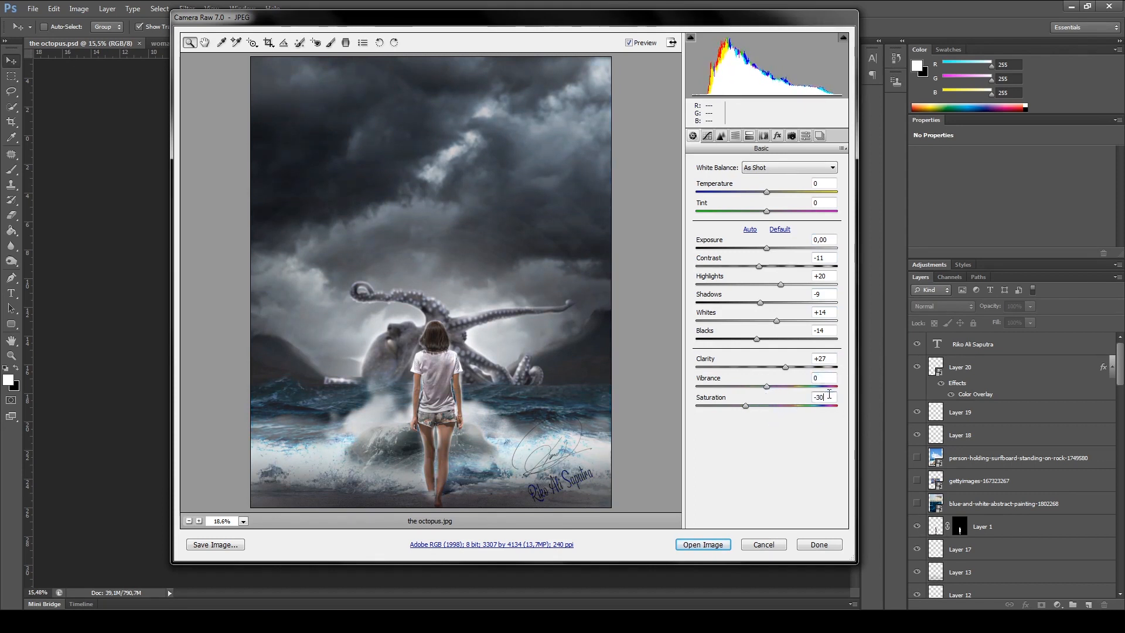
# Step: Review the remaining Camera Raw settings, from the tone curve through HSL, lens corrections and camera calibration to snapshots
pyautogui.click(706, 135)
pyautogui.moveTo(765, 347); pyautogui.dragTo(769, 369)
pyautogui.click(721, 135)
pyautogui.click(706, 183)
pyautogui.click(736, 136)
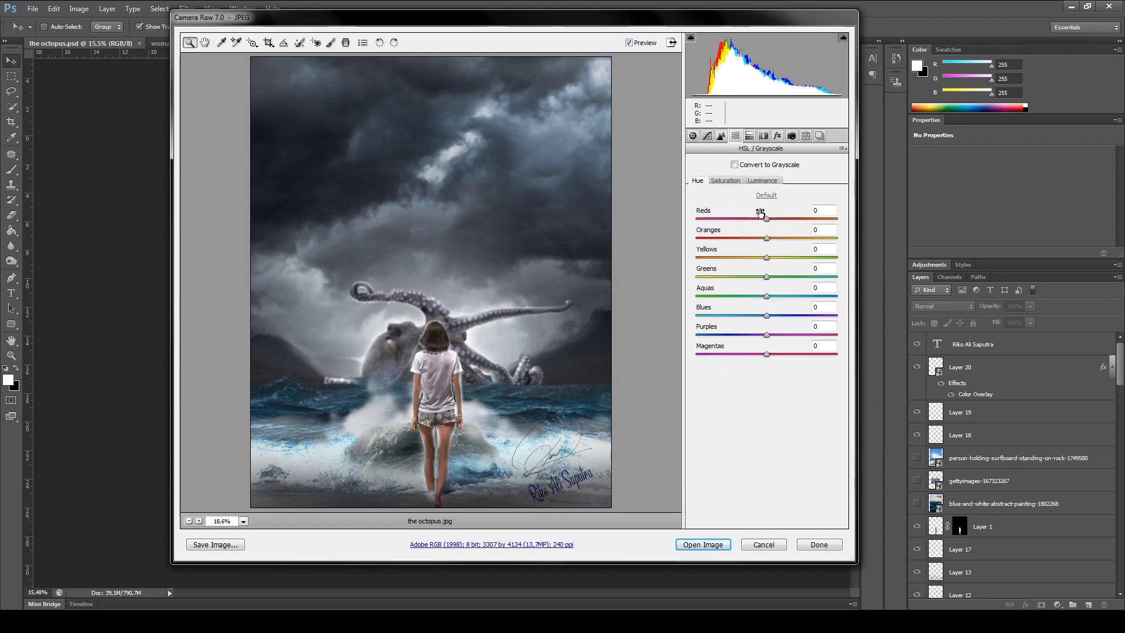
pyautogui.click(749, 136)
pyautogui.click(762, 136)
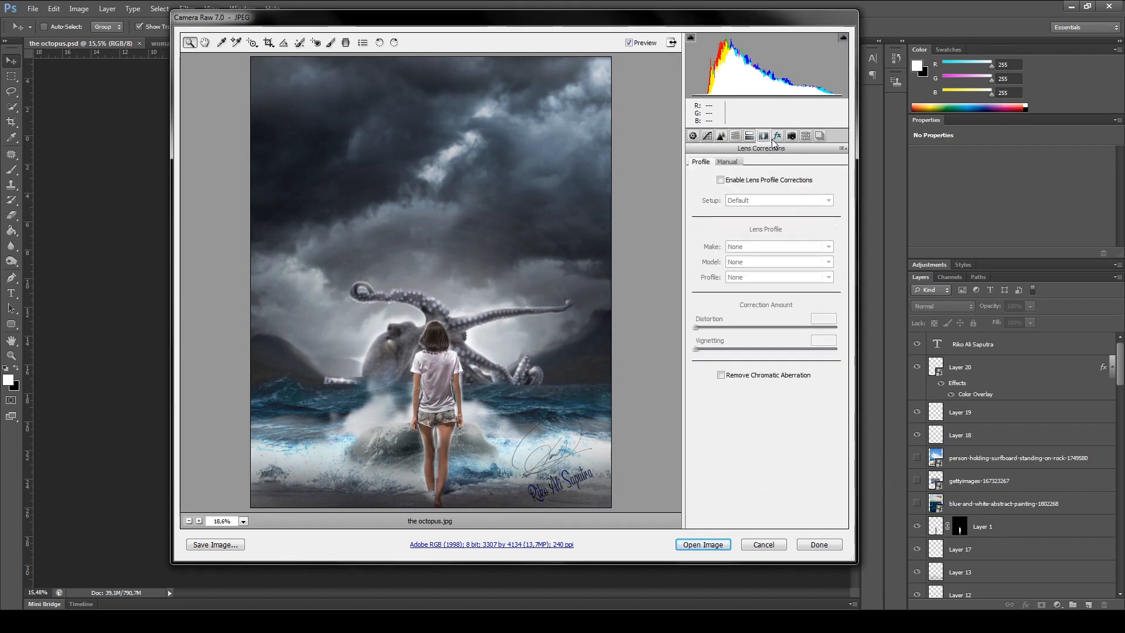
pyautogui.click(776, 136)
pyautogui.click(804, 136)
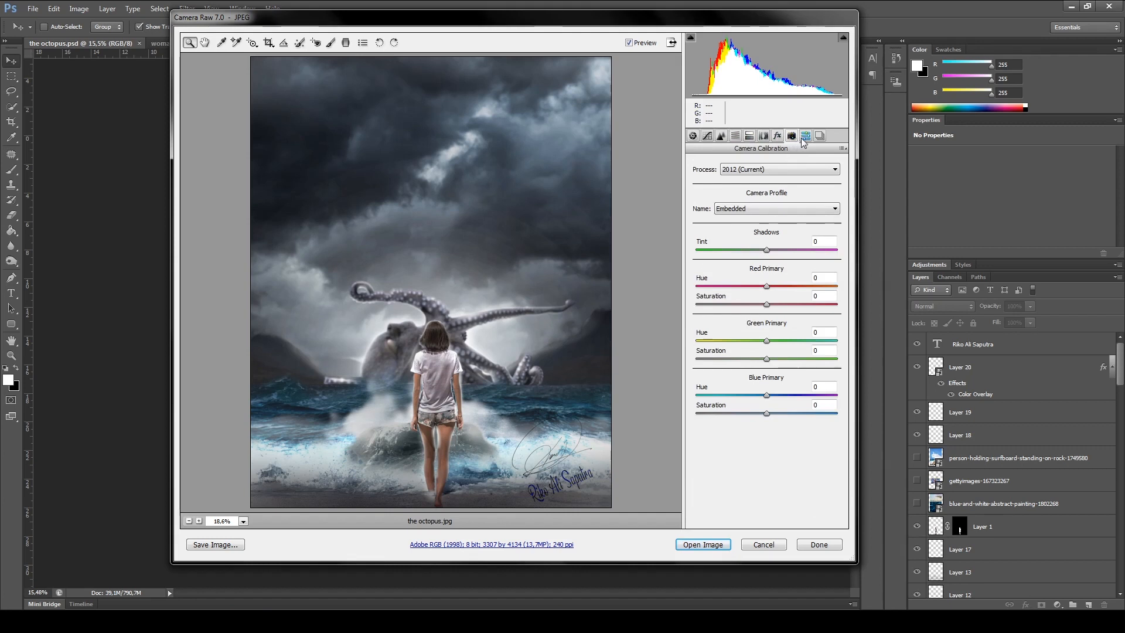
pyautogui.click(820, 136)
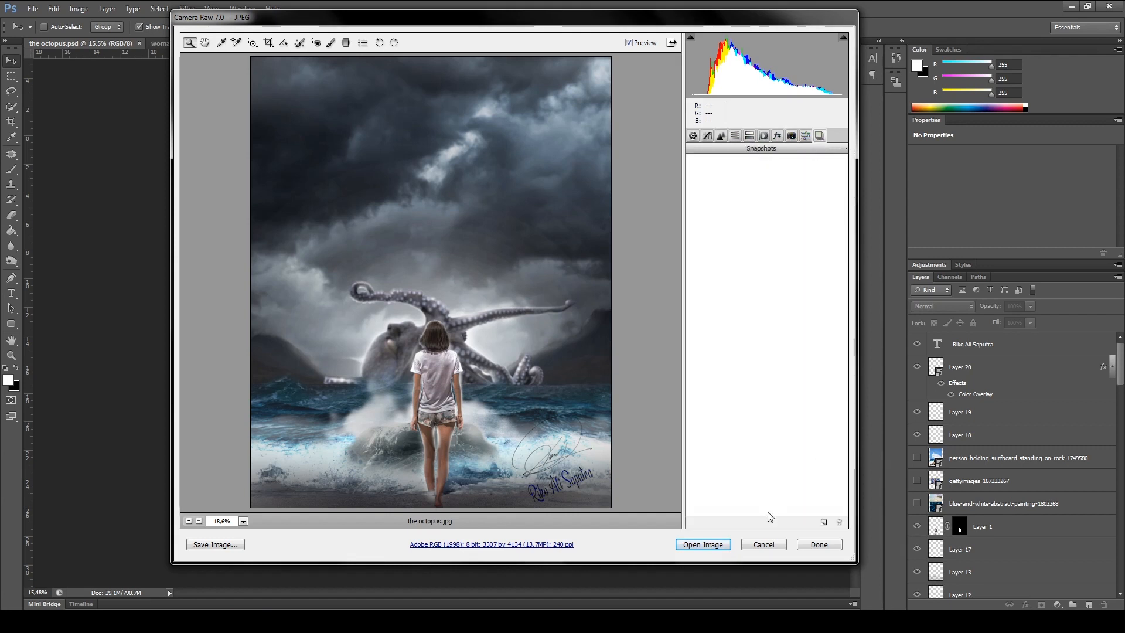
# Step: Open the Camera Raw-adjusted image as a document and inspect it up close and as a whole
pyautogui.click(703, 544)
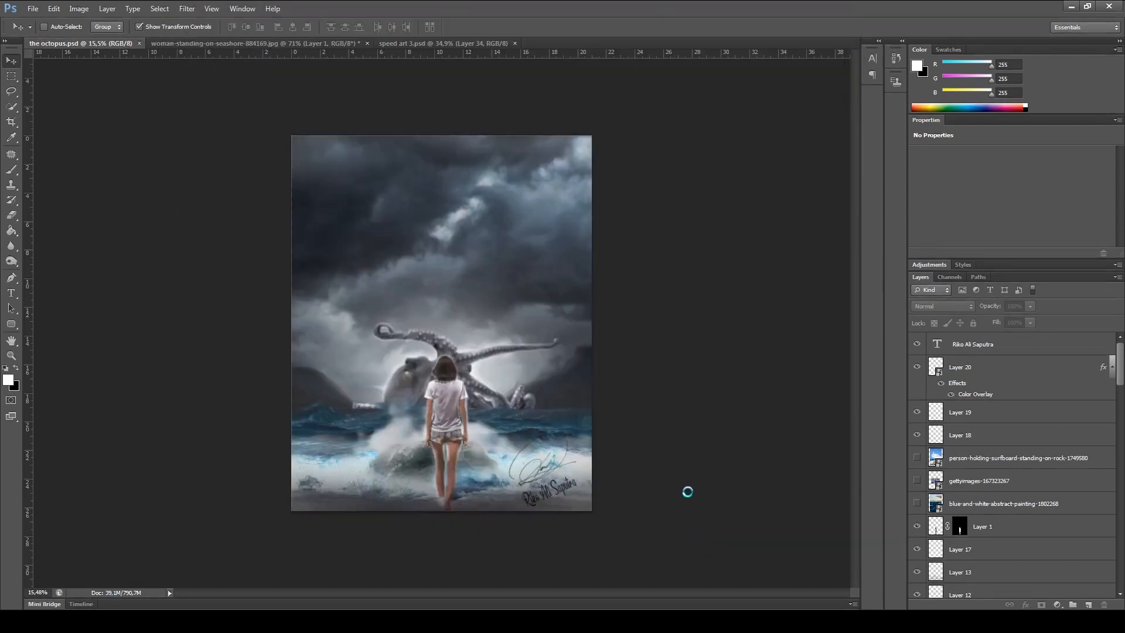
pyautogui.scroll(5, 441, 486)
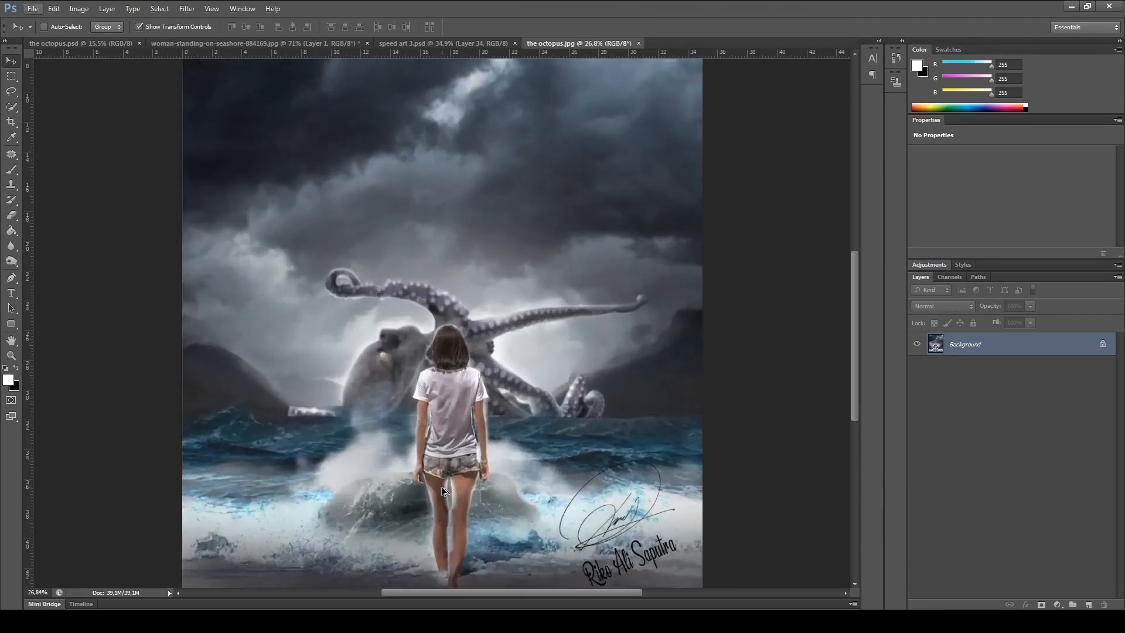
pyautogui.scroll(-5, 441, 486)
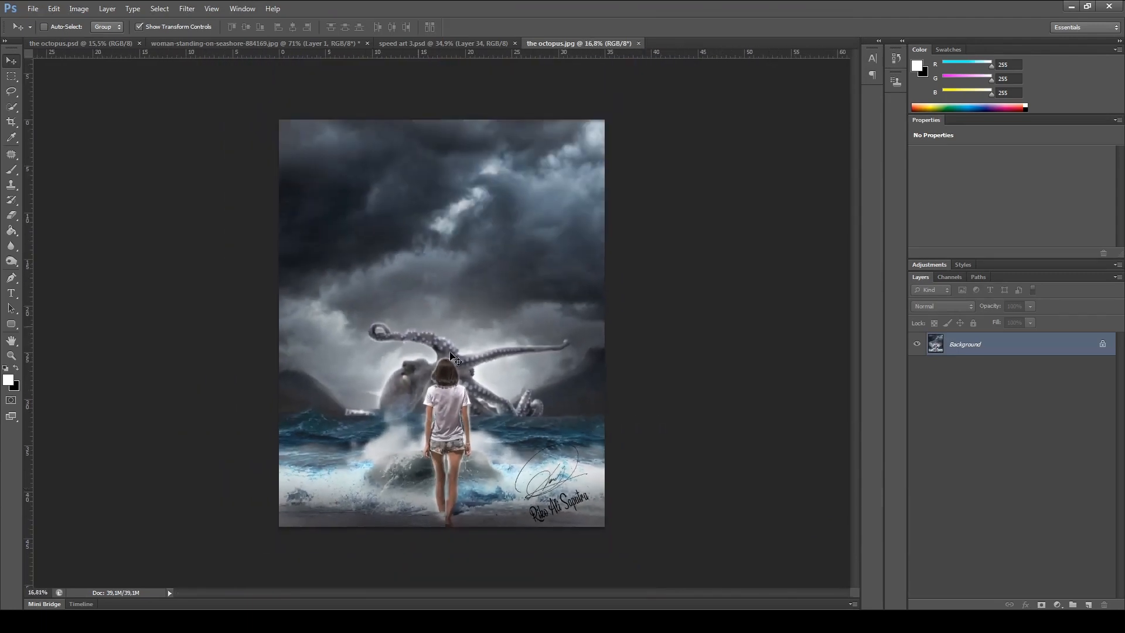
# Step: Save the adjusted image as the JPEG file "the octopus fix.jpg" at Maximum quality with the Baseline ("Standard") format
pyautogui.click(33, 11)
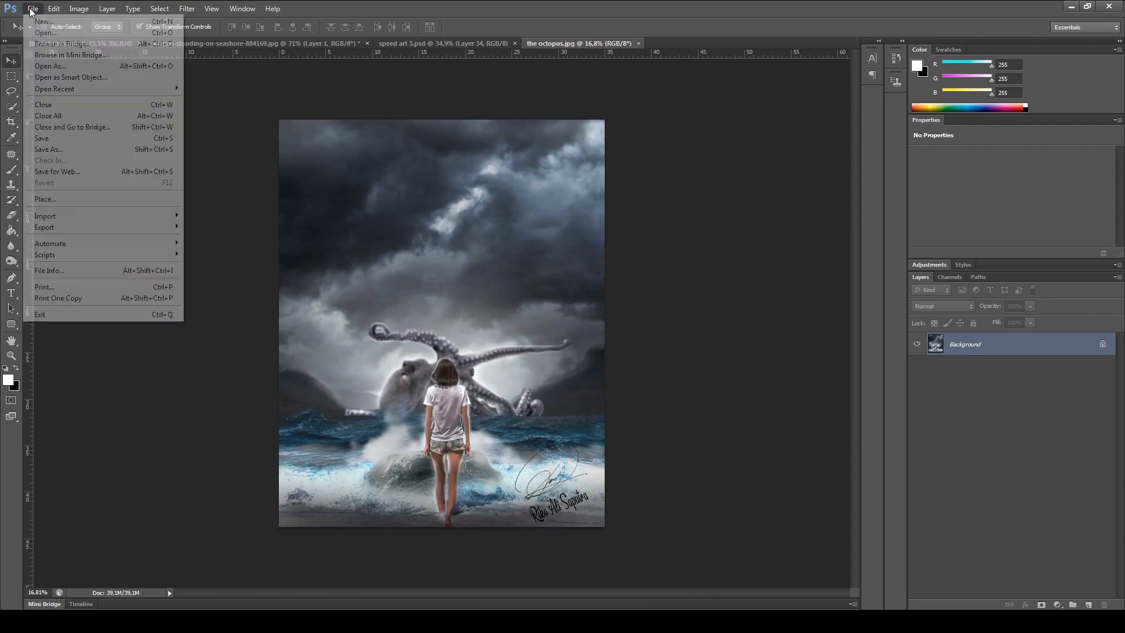
pyautogui.click(72, 146)
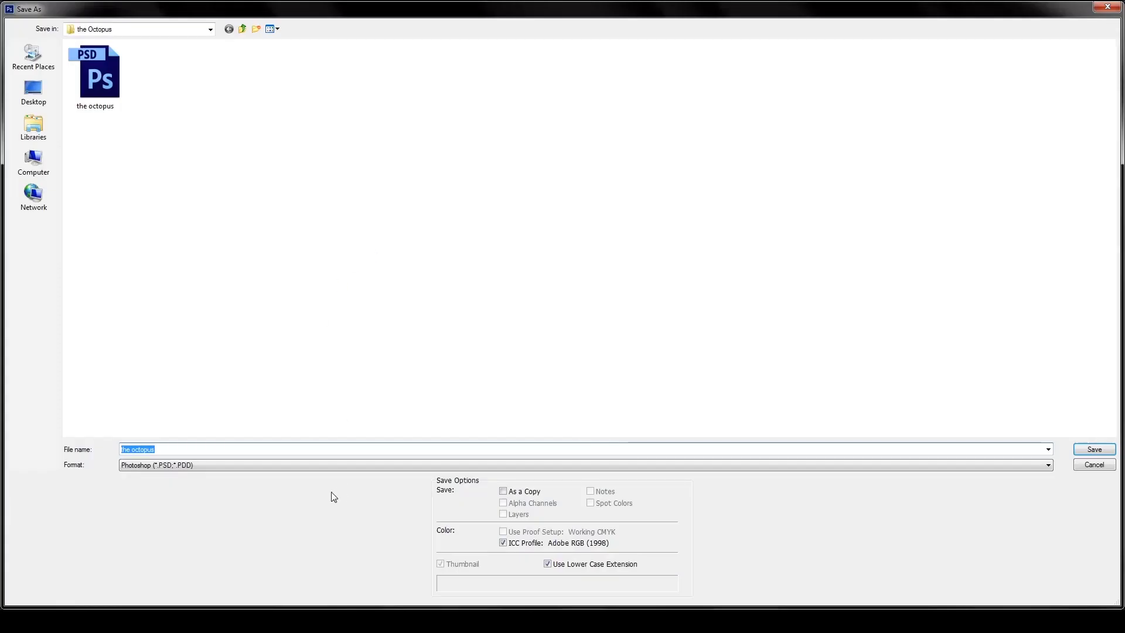
pyautogui.click(321, 469)
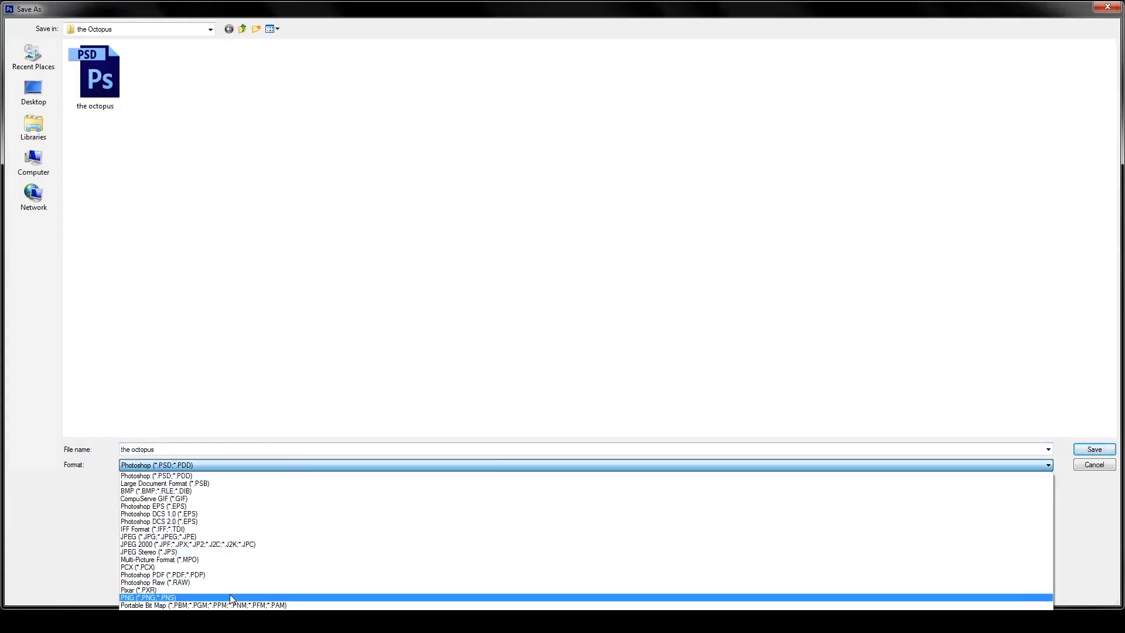
pyautogui.click(209, 537)
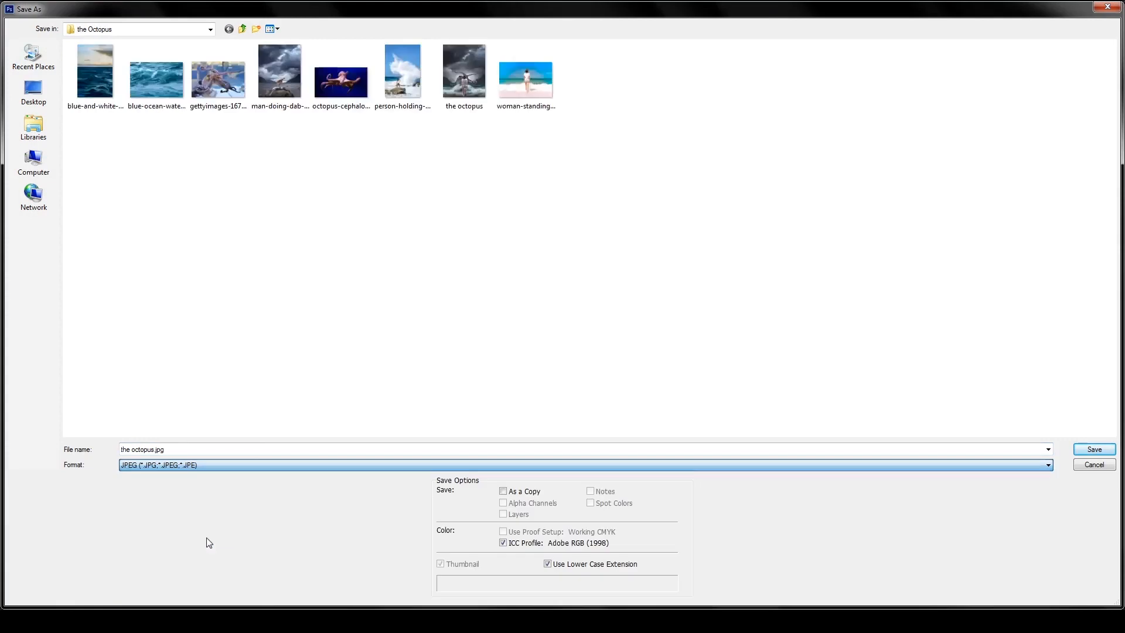
pyautogui.click(154, 450)
pyautogui.click(153, 450)
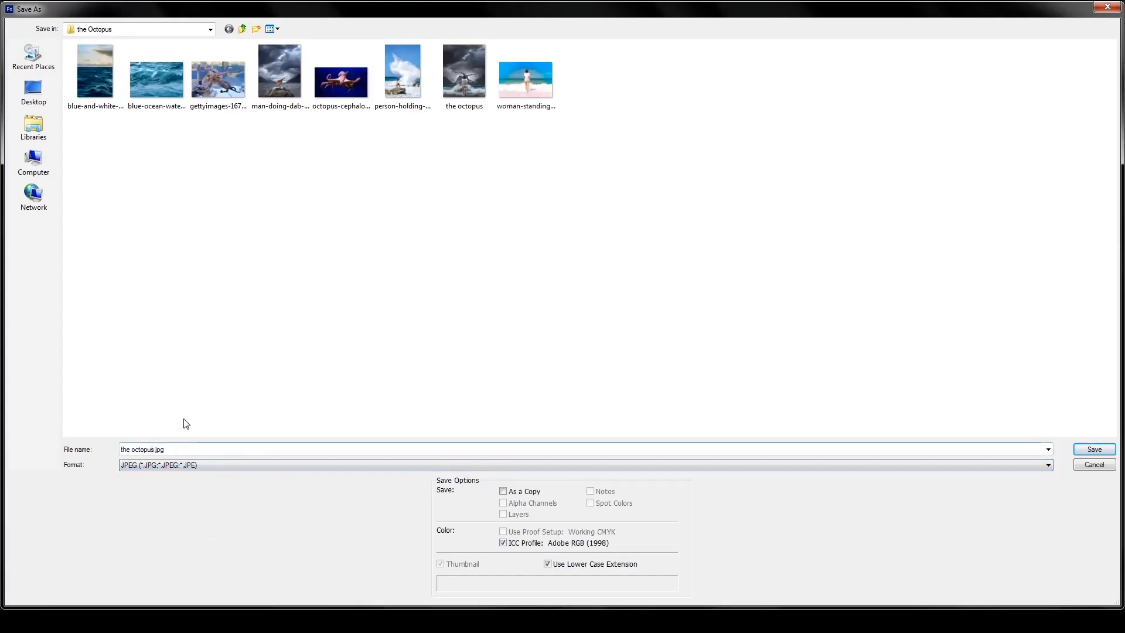
pyautogui.press('Return')
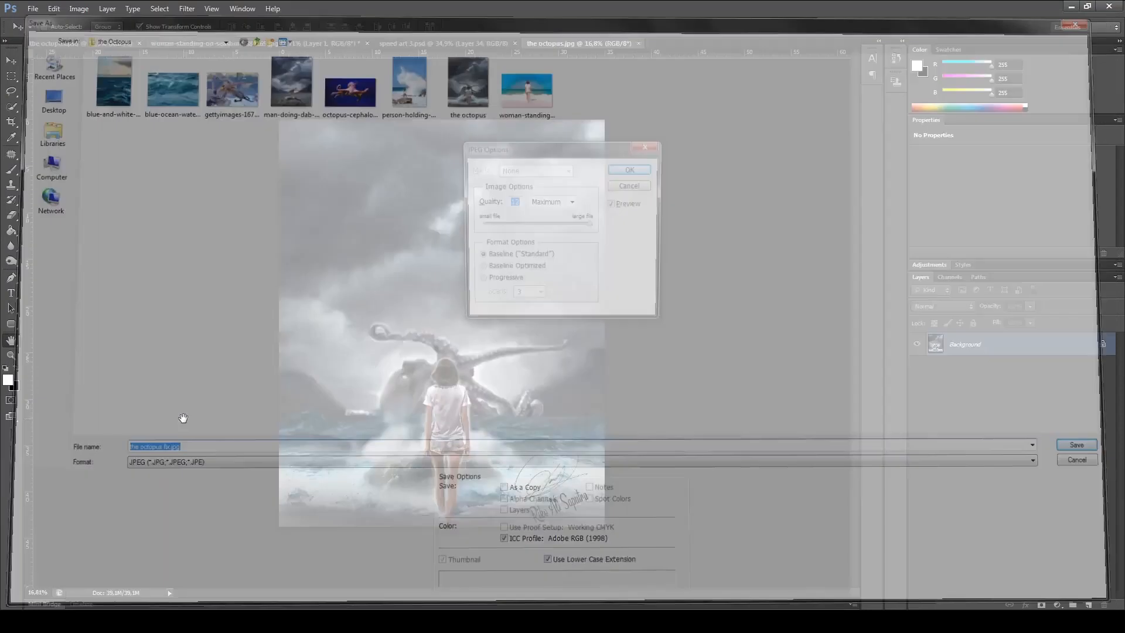
pyautogui.press('Return')
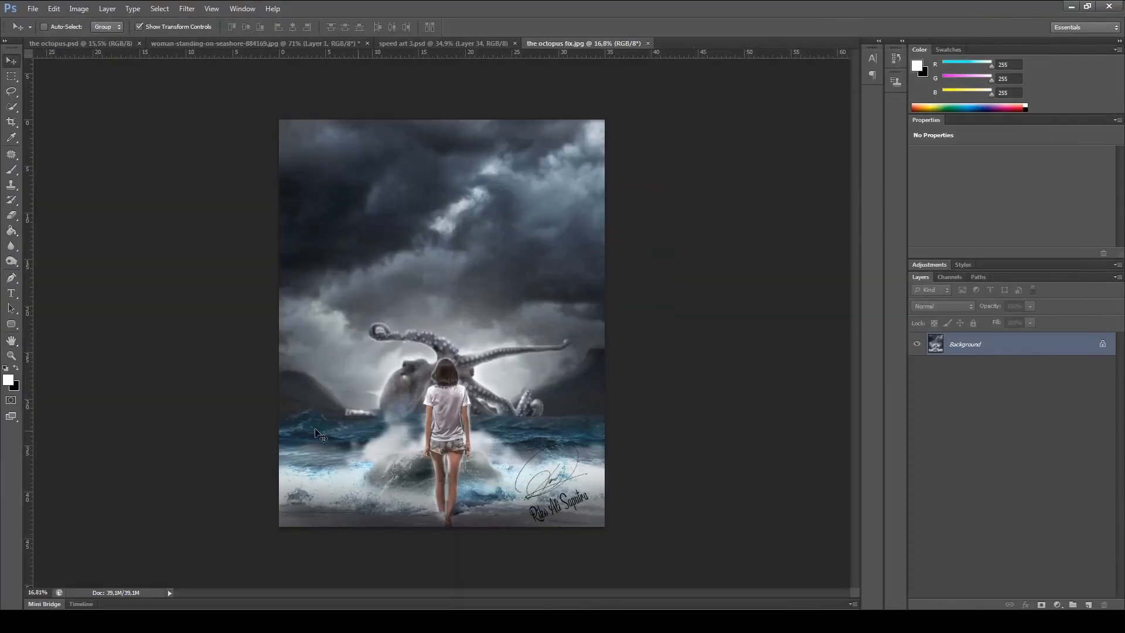